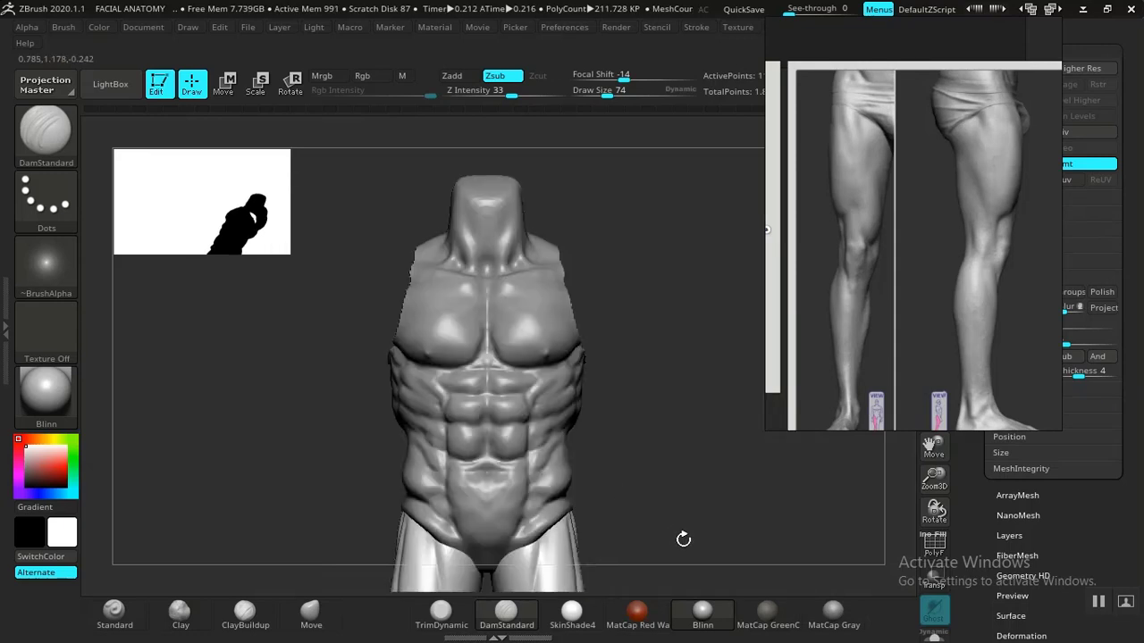
Examine the torso and legs from the front against the leg reference images, keeping the reference window clear of the subtool settings.
{"action": "left_click_drag", "start_coordinate": [661, 440], "coordinate": [720, 484], "text": "alt"}
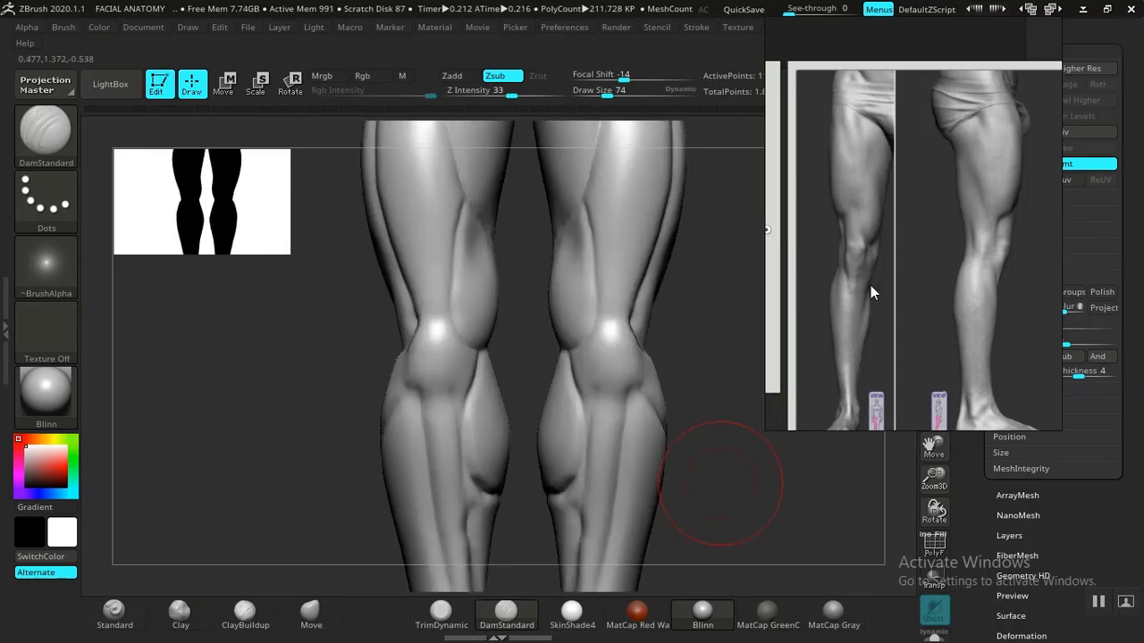
{"action": "mouse_move", "coordinate": [851, 280]}
{"action": "middle_mouse_down"}
{"action": "mouse_move", "coordinate": [833, 318]}
{"action": "mouse_move", "coordinate": [832, 272]}
{"action": "mouse_move", "coordinate": [844, 267]}
{"action": "middle_mouse_up"}
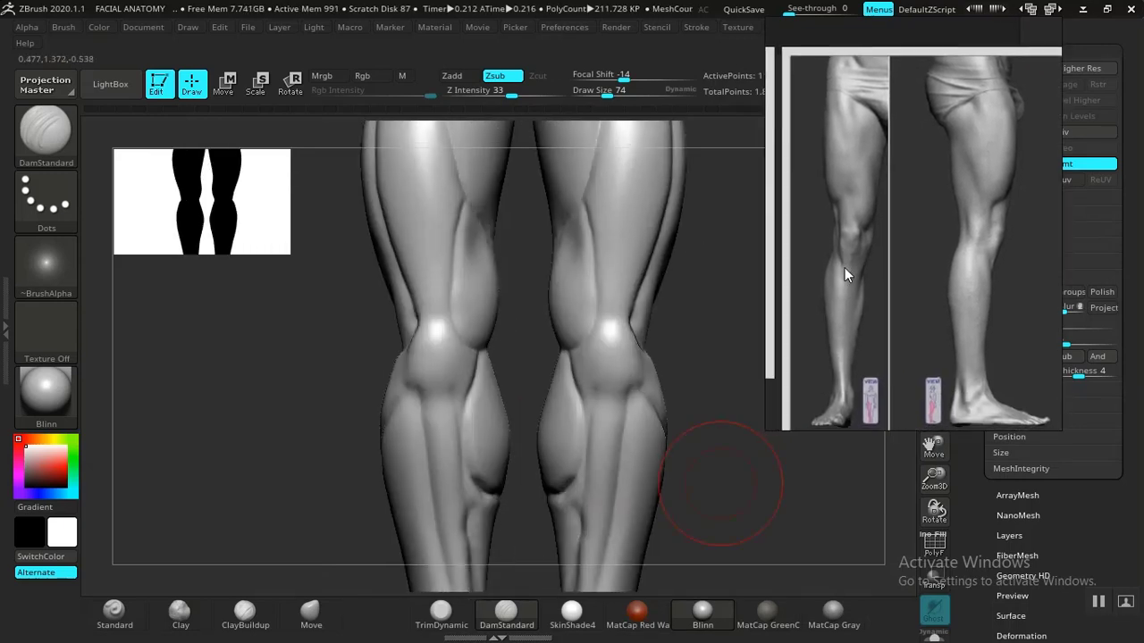
{"action": "left_click_drag", "start_coordinate": [689, 336], "coordinate": [694, 530], "text": "alt"}
{"action": "left_click_drag", "start_coordinate": [704, 386], "coordinate": [769, 488], "text": "alt"}
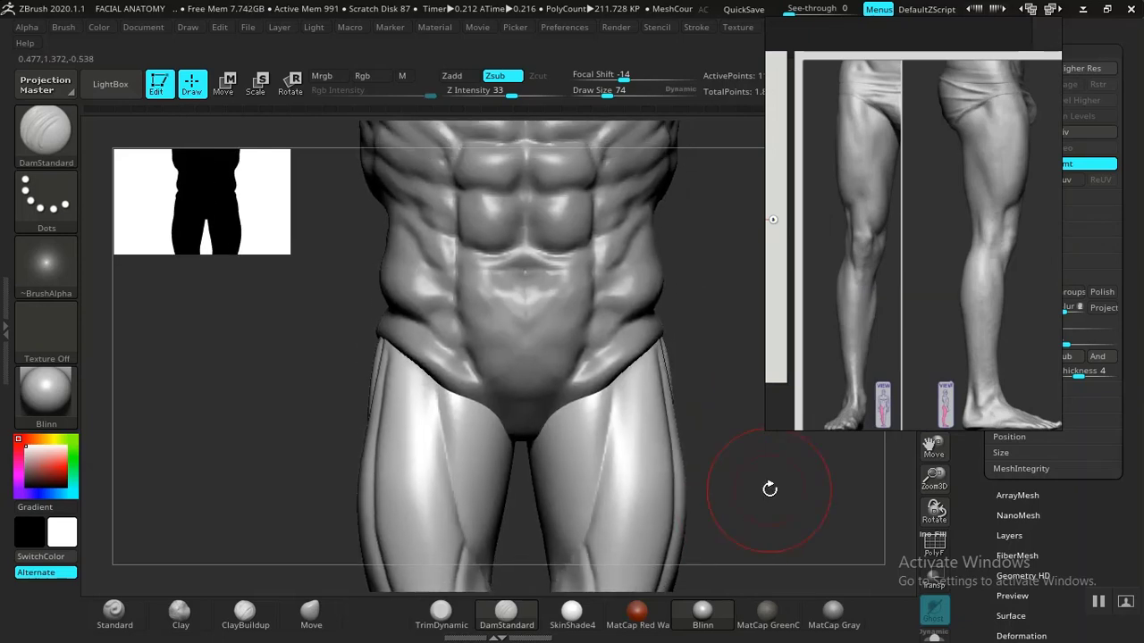
{"action": "scroll", "coordinate": [905, 319], "scroll_direction": "up", "scroll_amount": 4}
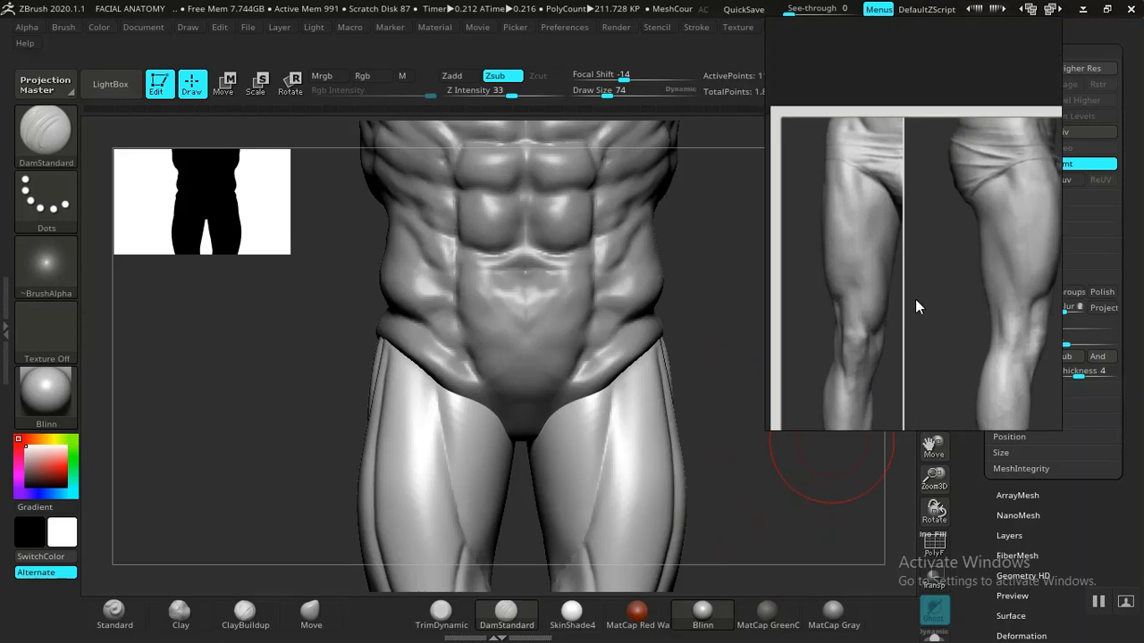
{"action": "left_click_drag", "start_coordinate": [914, 306], "coordinate": [879, 319]}
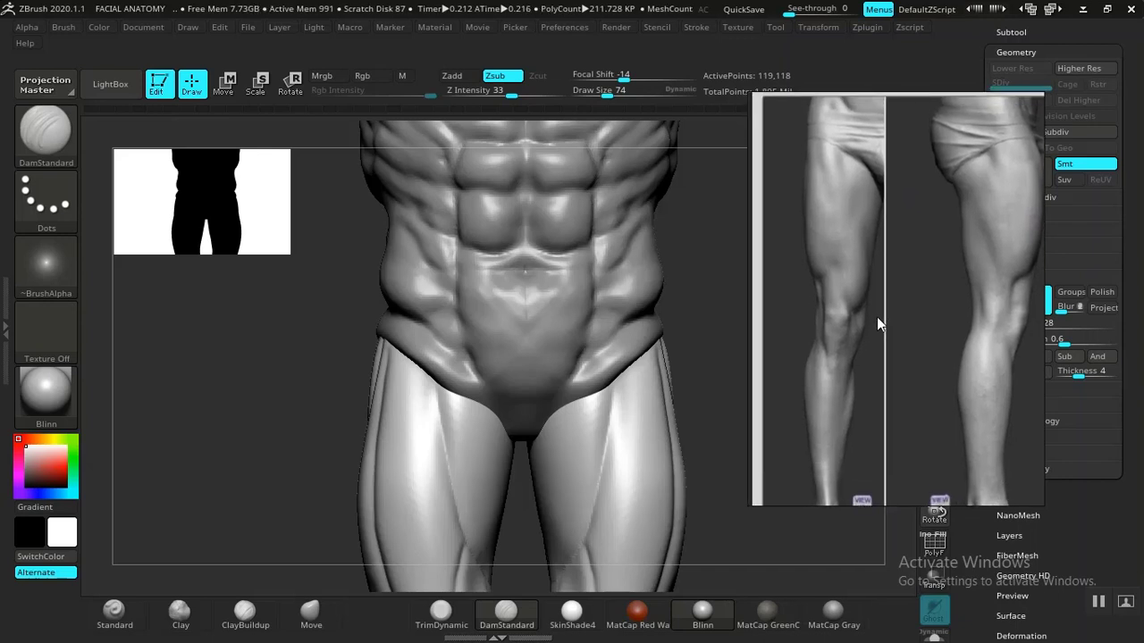
{"action": "left_click_drag", "start_coordinate": [271, 476], "coordinate": [684, 399], "text": "shift"}
{"action": "mouse_move", "coordinate": [681, 443]}
{"action": "left_mouse_down", "text": "alt"}
{"action": "mouse_move", "coordinate": [655, 312]}
{"action": "mouse_move", "coordinate": [640, 331]}
{"action": "mouse_move", "coordinate": [616, 313]}
{"action": "left_mouse_up", "text": "alt"}
{"action": "mouse_move", "coordinate": [650, 382]}
{"action": "left_mouse_down"}
{"action": "mouse_move", "coordinate": [748, 383]}
{"action": "mouse_move", "coordinate": [602, 403]}
{"action": "mouse_move", "coordinate": [633, 401]}
{"action": "mouse_move", "coordinate": [578, 459]}
{"action": "mouse_move", "coordinate": [598, 399]}
{"action": "mouse_move", "coordinate": [560, 394]}
{"action": "mouse_move", "coordinate": [610, 334]}
{"action": "mouse_move", "coordinate": [592, 369]}
{"action": "mouse_move", "coordinate": [619, 393]}
{"action": "left_mouse_up"}
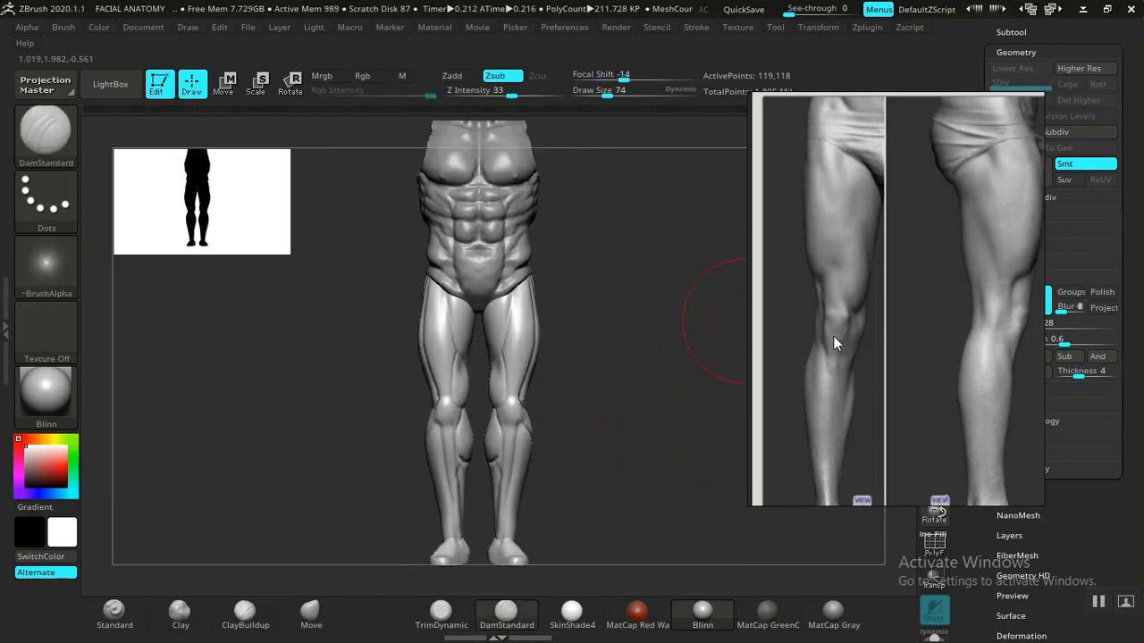
{"action": "left_click_drag", "start_coordinate": [857, 357], "coordinate": [172, 356]}
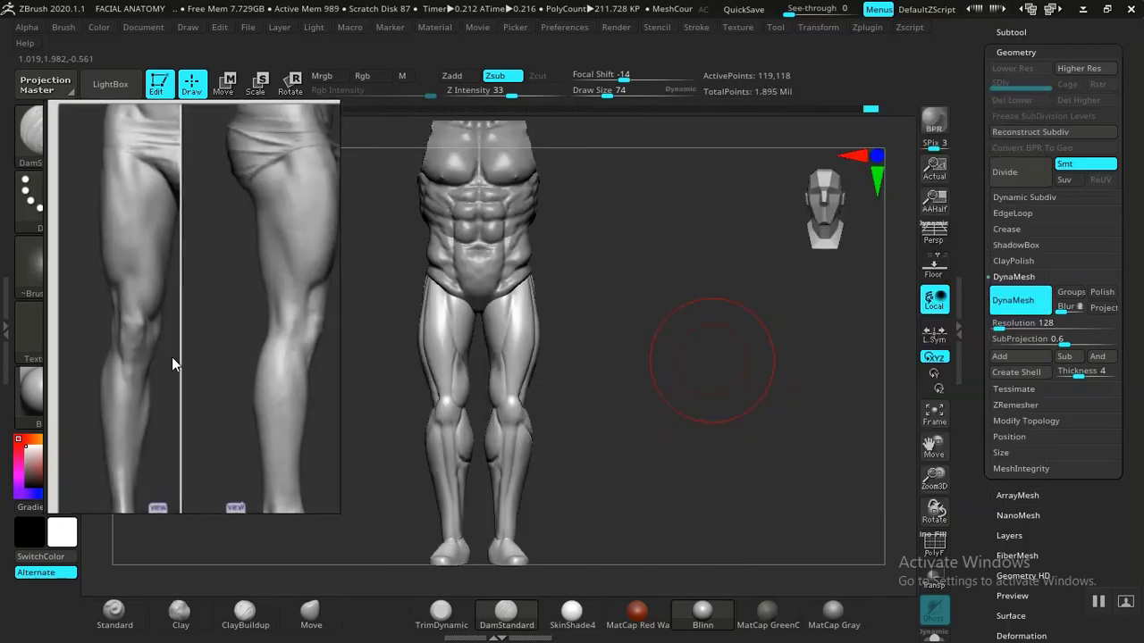
{"action": "mouse_move", "coordinate": [639, 377]}
{"action": "left_mouse_down", "text": "alt"}
{"action": "mouse_move", "coordinate": [677, 416]}
{"action": "mouse_move", "coordinate": [677, 407]}
{"action": "left_mouse_up", "text": "alt"}
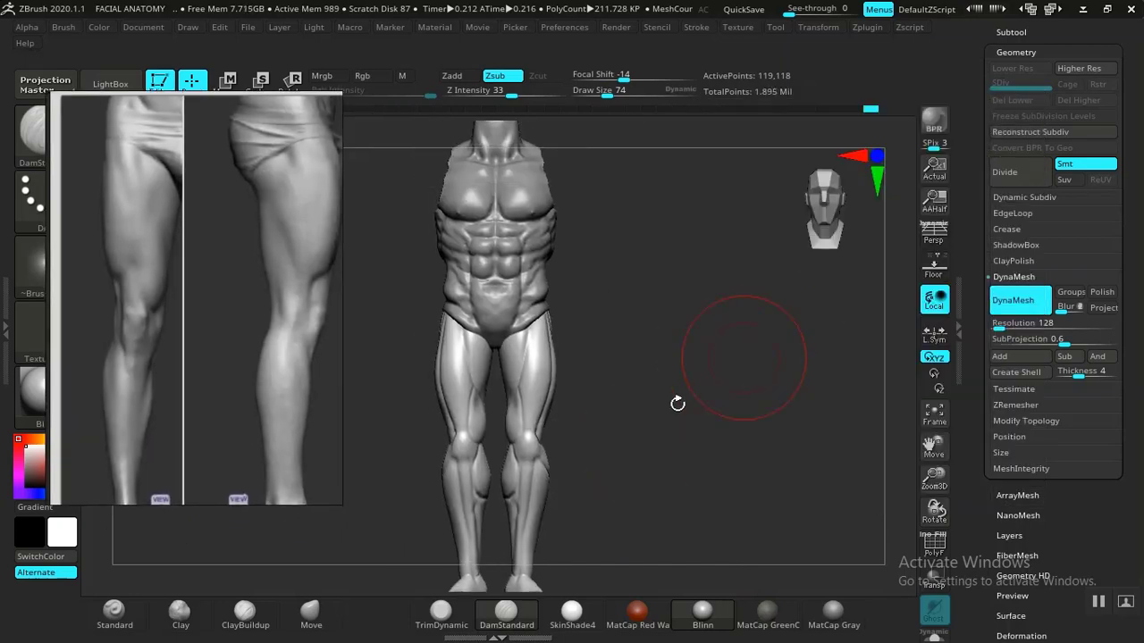
Duplicate the torso subtool PM3D_Sphere3D1_4 and move the copy to the end of the subtool list.
{"action": "left_click", "coordinate": [1012, 31]}
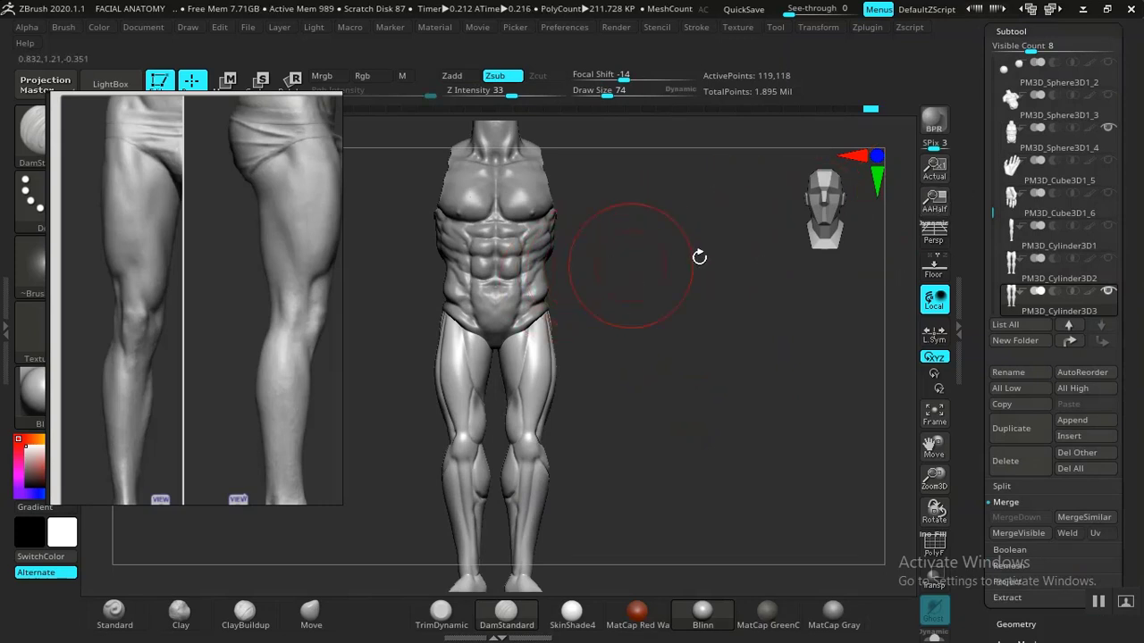
{"action": "key", "text": "ctrl+z"}
{"action": "left_click", "coordinate": [519, 253], "text": "alt"}
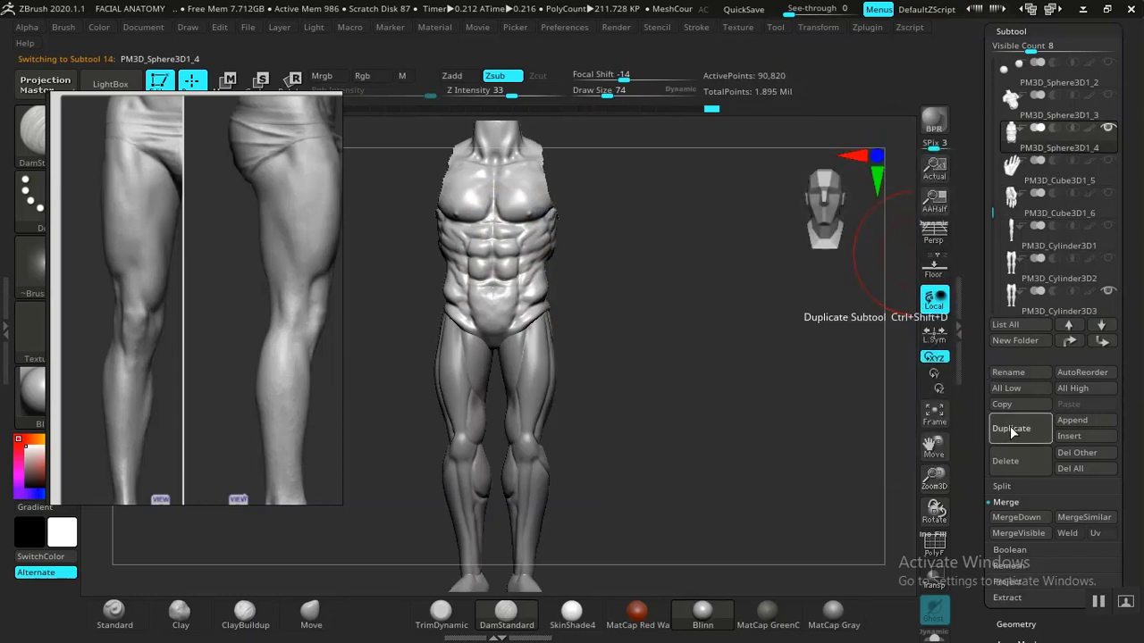
{"action": "left_click", "coordinate": [1011, 431]}
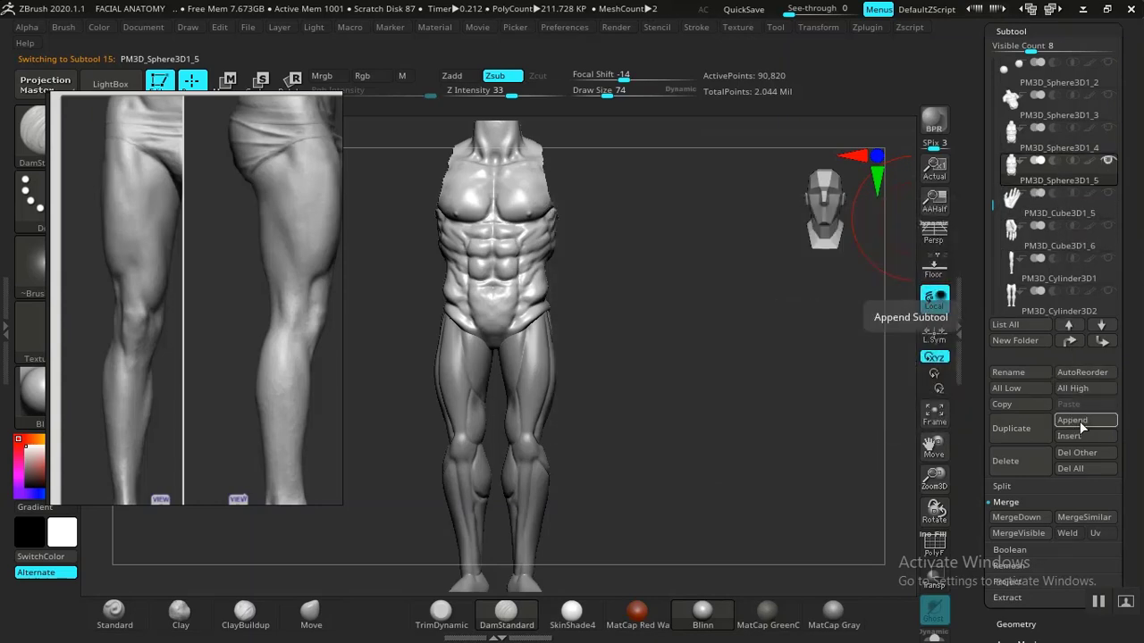
{"action": "key", "text": "shift"}
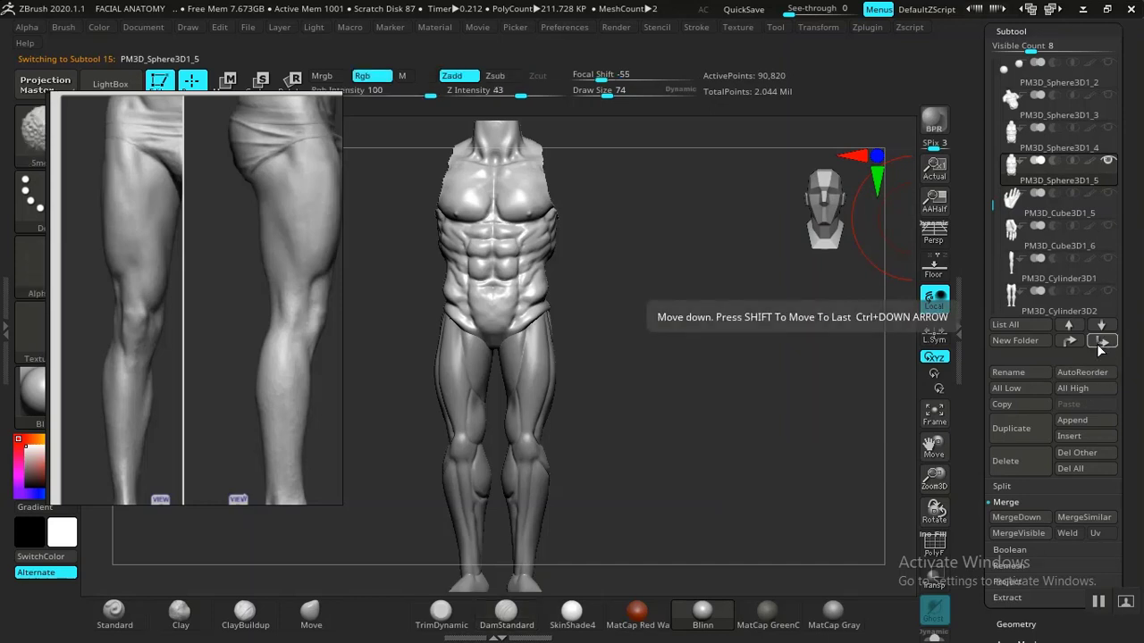
{"action": "left_click", "coordinate": [1101, 342], "text": "shift"}
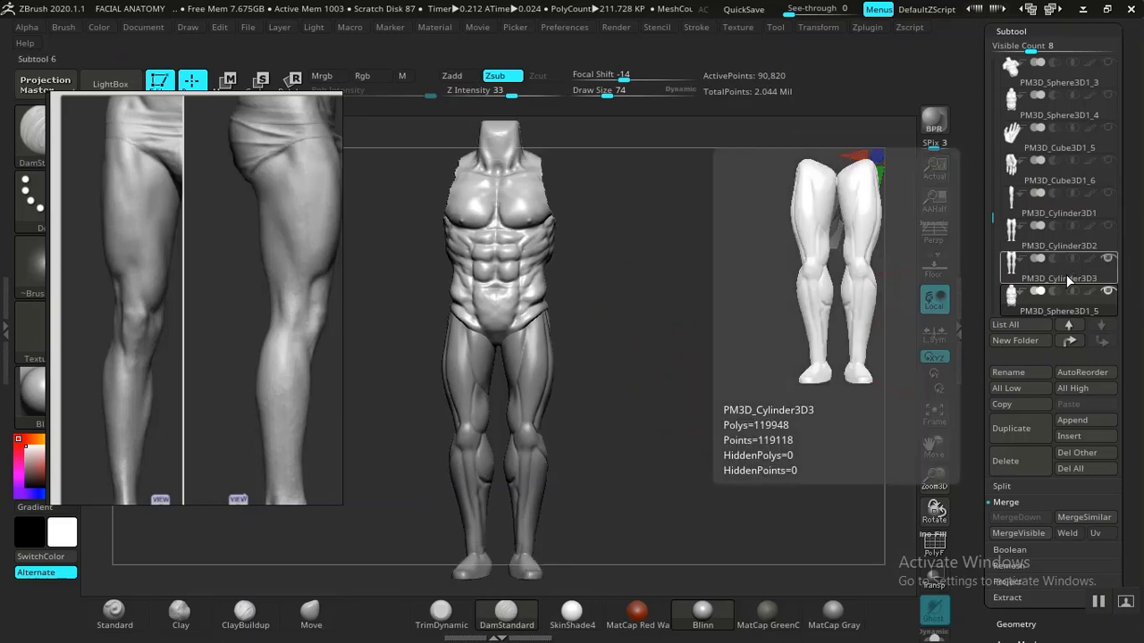
{"action": "left_click", "coordinate": [1066, 277]}
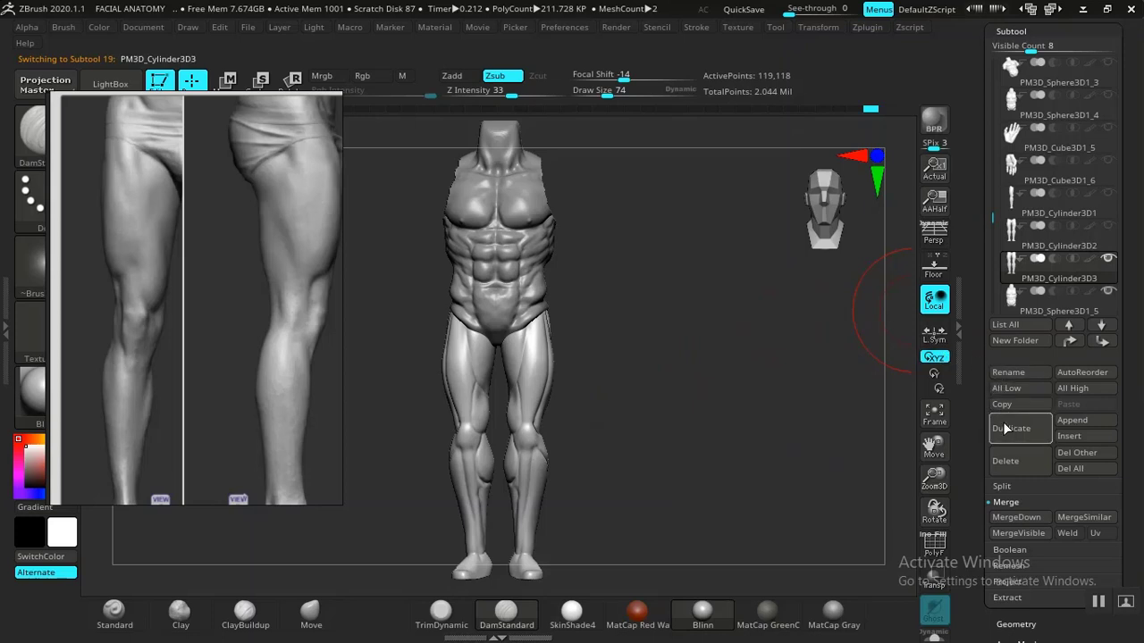
{"action": "left_click", "coordinate": [1015, 517]}
{"action": "left_click", "coordinate": [864, 553]}
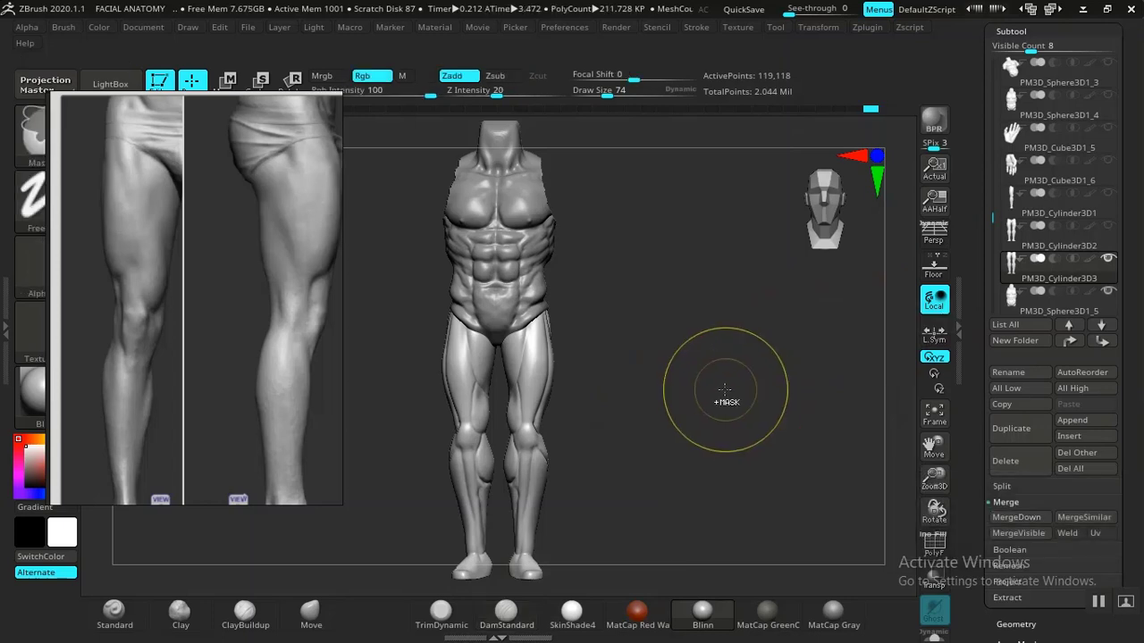
Reveal the hidden arms of the torso copy and merge the legs subtool PM3D_Cylinder3D3 down with it.
{"action": "left_click", "coordinate": [1012, 303]}
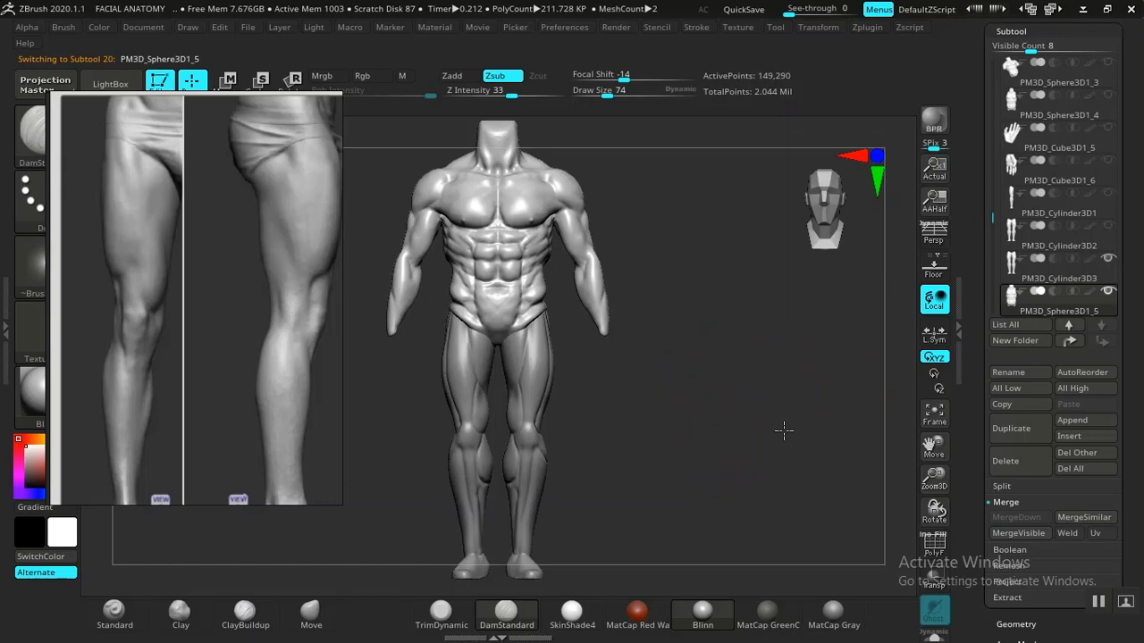
{"action": "left_click", "coordinate": [1040, 281]}
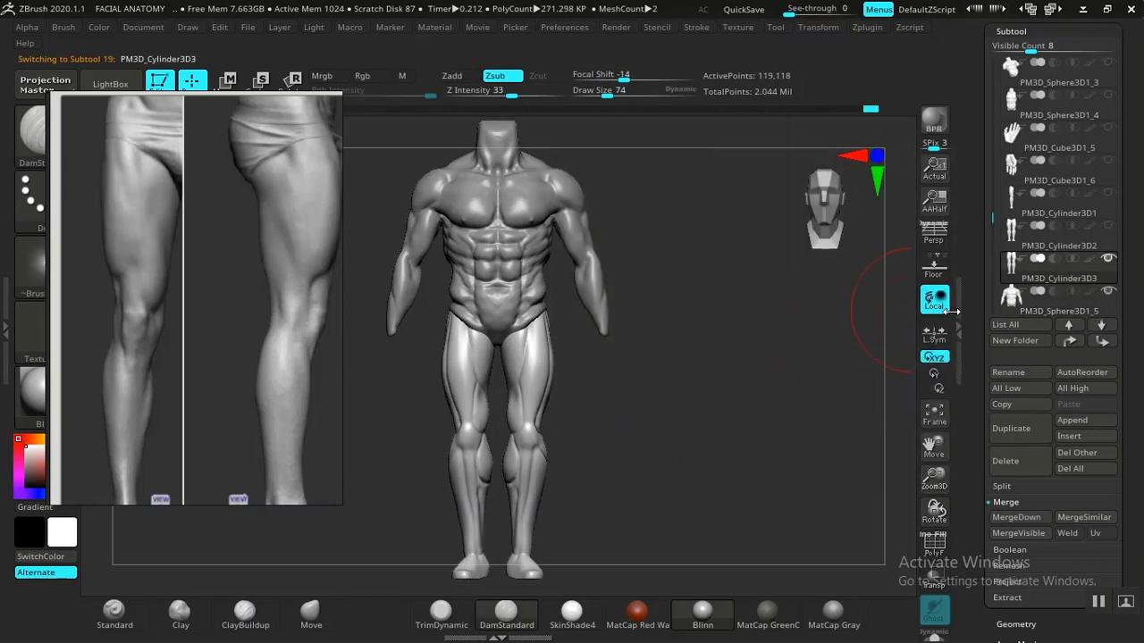
{"action": "left_click", "coordinate": [1010, 518]}
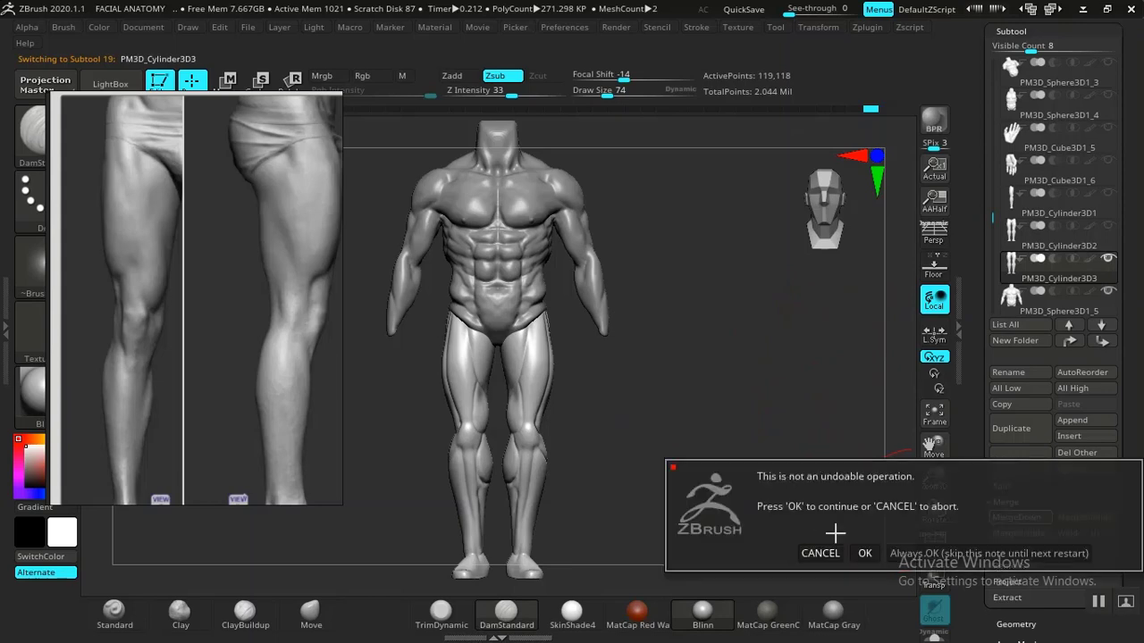
{"action": "left_click", "coordinate": [861, 548]}
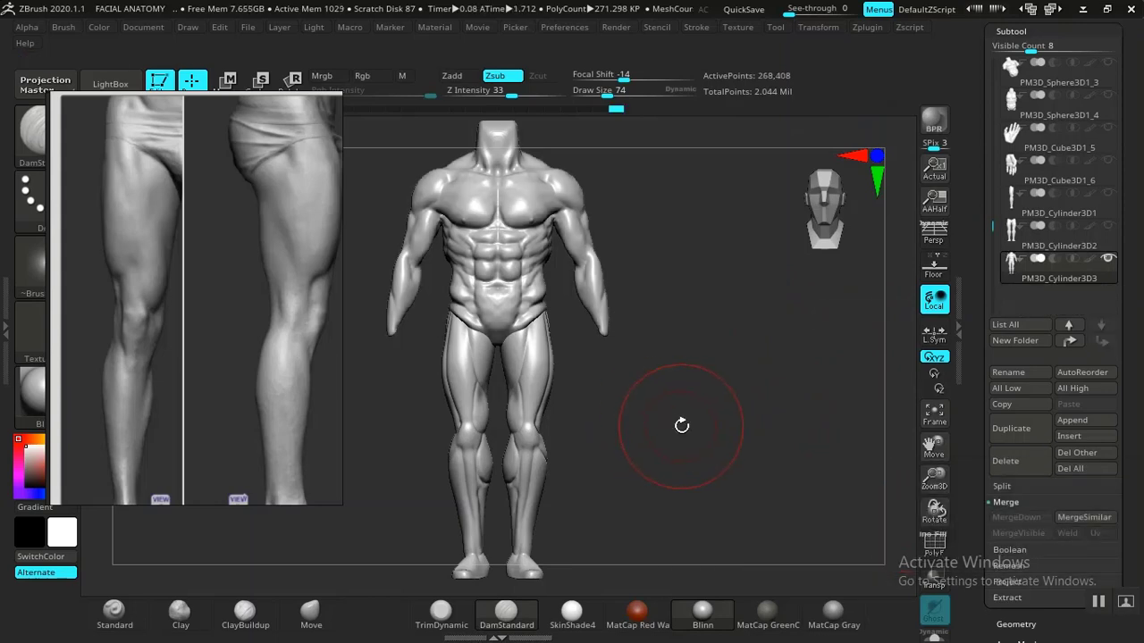
Remesh the merged body with DynaMesh and hide both arms so only the torso and legs are shown.
{"action": "mouse_move", "coordinate": [682, 425]}
{"action": "left_mouse_down", "text": "alt"}
{"action": "mouse_move", "coordinate": [677, 482]}
{"action": "mouse_move", "coordinate": [666, 483]}
{"action": "mouse_move", "coordinate": [712, 447]}
{"action": "mouse_move", "coordinate": [675, 453]}
{"action": "mouse_move", "coordinate": [692, 387]}
{"action": "mouse_move", "coordinate": [739, 456]}
{"action": "left_mouse_up", "text": "alt"}
{"action": "key", "text": "ctrl"}
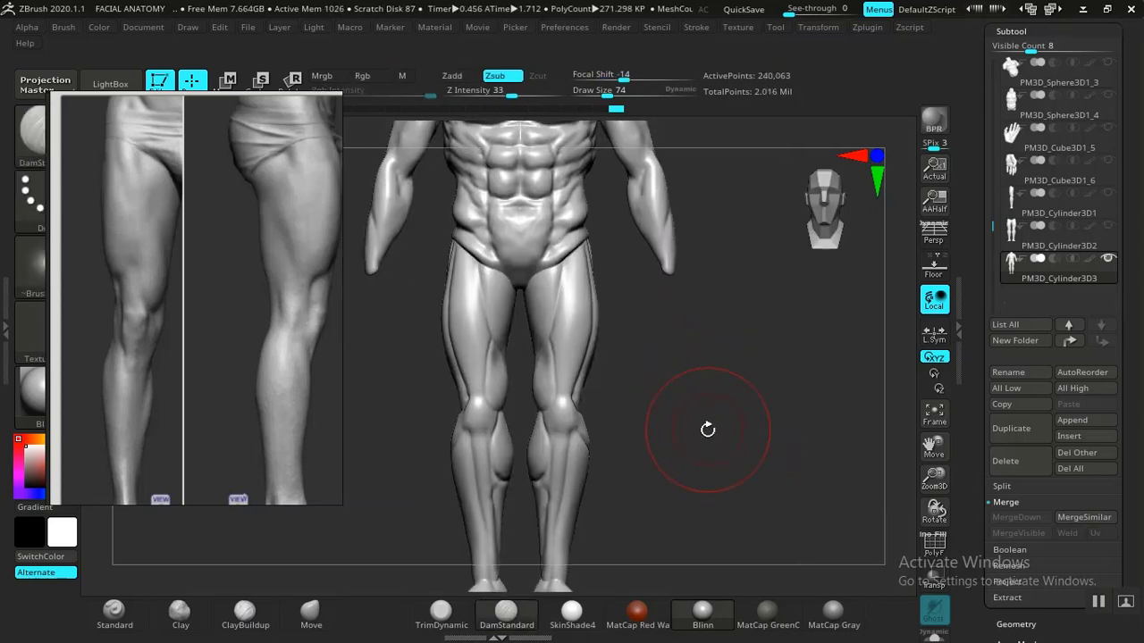
{"action": "left_click_drag", "start_coordinate": [697, 373], "coordinate": [750, 459], "text": "alt"}
{"action": "left_click_drag", "start_coordinate": [708, 423], "coordinate": [673, 417], "text": "alt"}
{"action": "mouse_move", "coordinate": [706, 255]}
{"action": "left_mouse_down", "text": "ctrl+shift"}
{"action": "mouse_move", "coordinate": [720, 327]}
{"action": "mouse_move", "coordinate": [706, 259]}
{"action": "left_mouse_up", "text": "ctrl+shift"}
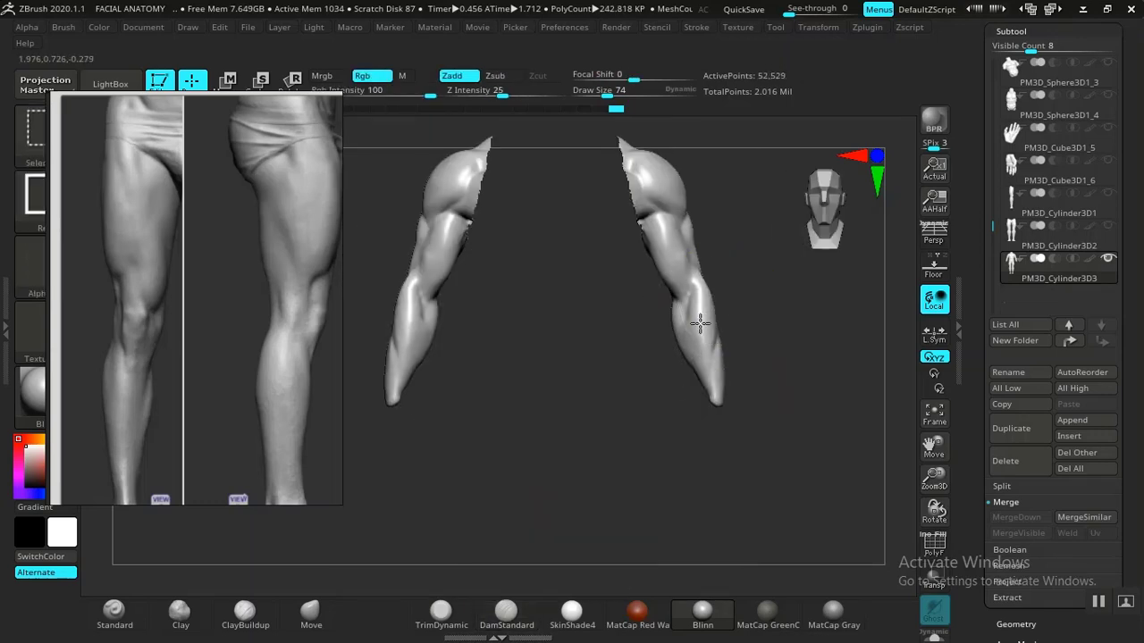
{"action": "left_click", "coordinate": [674, 387], "text": "ctrl+shift"}
Reposition the leg reference window beside the front of the hips, clear of the brush and material palette.
{"action": "left_click_drag", "start_coordinate": [715, 427], "coordinate": [755, 483], "text": "alt"}
{"action": "mouse_move", "coordinate": [763, 373]}
{"action": "left_mouse_down", "text": "alt"}
{"action": "mouse_move", "coordinate": [804, 331]}
{"action": "mouse_move", "coordinate": [801, 377]}
{"action": "mouse_move", "coordinate": [750, 375]}
{"action": "mouse_move", "coordinate": [858, 394]}
{"action": "mouse_move", "coordinate": [759, 402]}
{"action": "left_mouse_up", "text": "alt"}
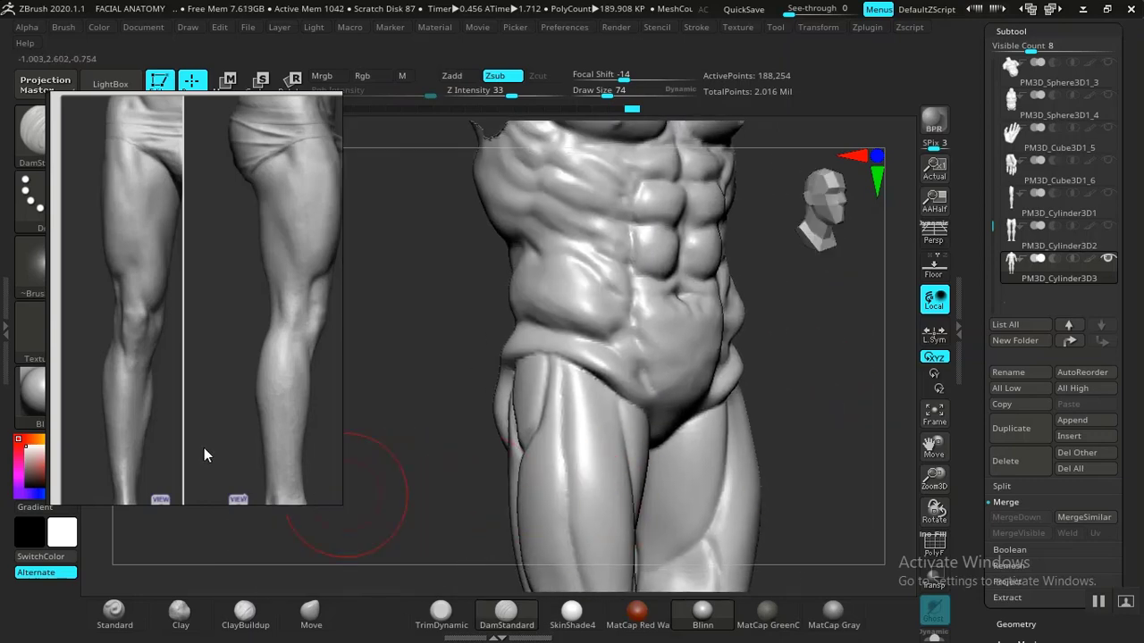
{"action": "right_click_drag", "start_coordinate": [169, 454], "coordinate": [289, 378]}
{"action": "left_click", "coordinate": [20, 453]}
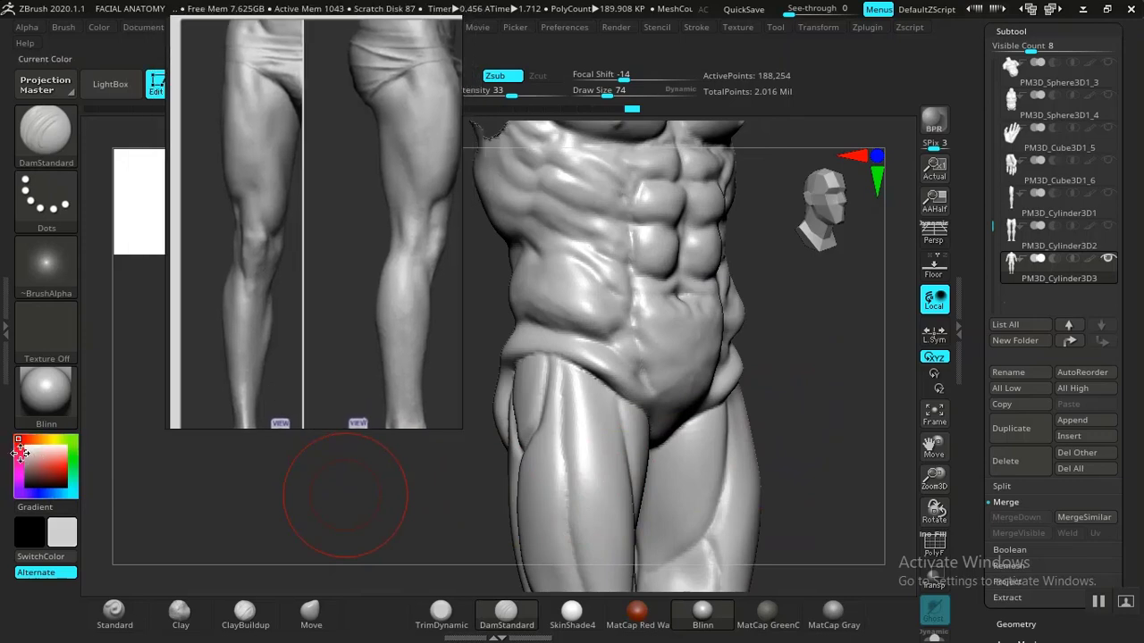
{"action": "right_click_drag", "start_coordinate": [416, 369], "coordinate": [333, 403]}
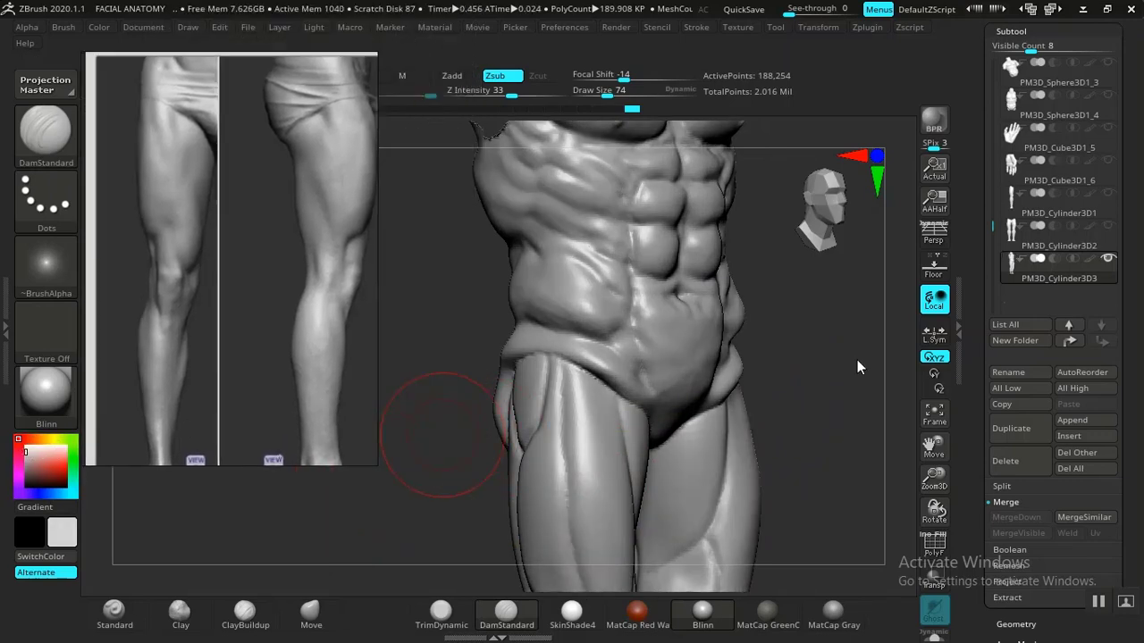
Smooth the crease where the front of the hips meets the thighs, using a draw size of 58.
{"action": "mouse_move", "coordinate": [804, 395]}
{"action": "left_mouse_down"}
{"action": "mouse_move", "coordinate": [791, 383]}
{"action": "mouse_move", "coordinate": [792, 431]}
{"action": "mouse_move", "coordinate": [452, 437]}
{"action": "mouse_move", "coordinate": [446, 388]}
{"action": "mouse_move", "coordinate": [452, 408]}
{"action": "mouse_move", "coordinate": [549, 378]}
{"action": "left_mouse_up"}
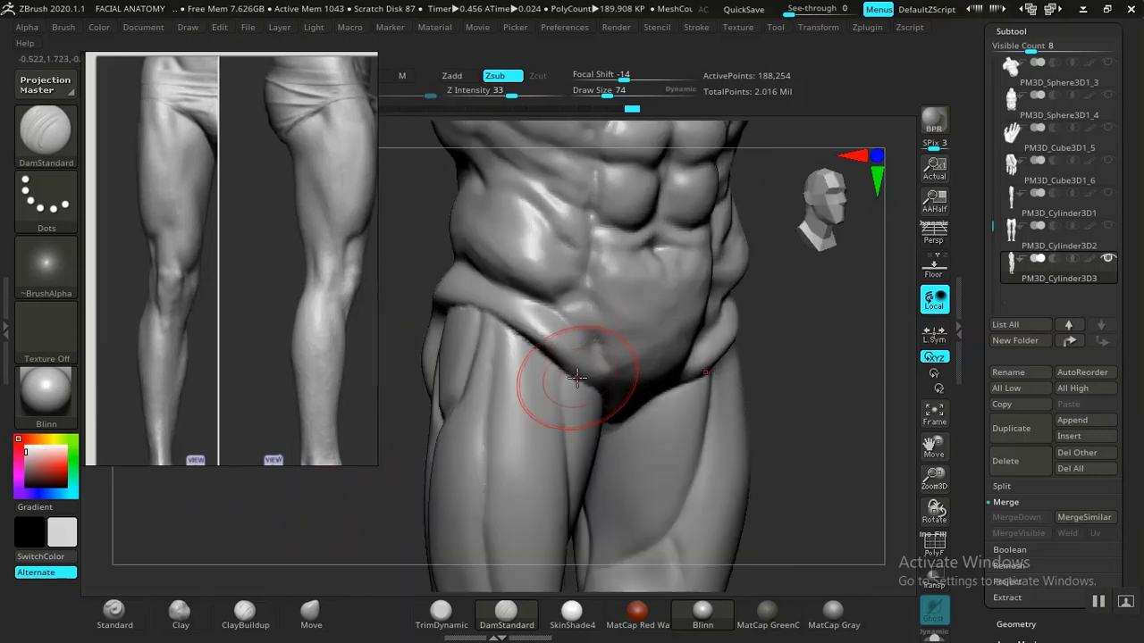
{"action": "left_click_drag", "start_coordinate": [406, 386], "coordinate": [409, 414], "text": "alt"}
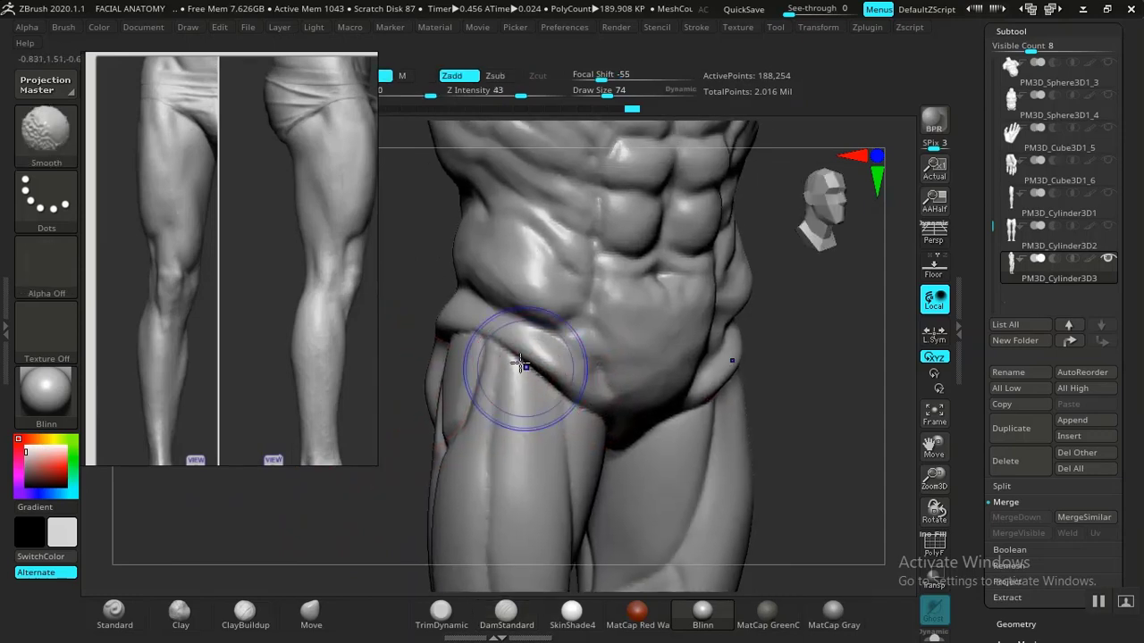
{"action": "left_click_drag", "start_coordinate": [524, 362], "coordinate": [543, 363], "text": "shift"}
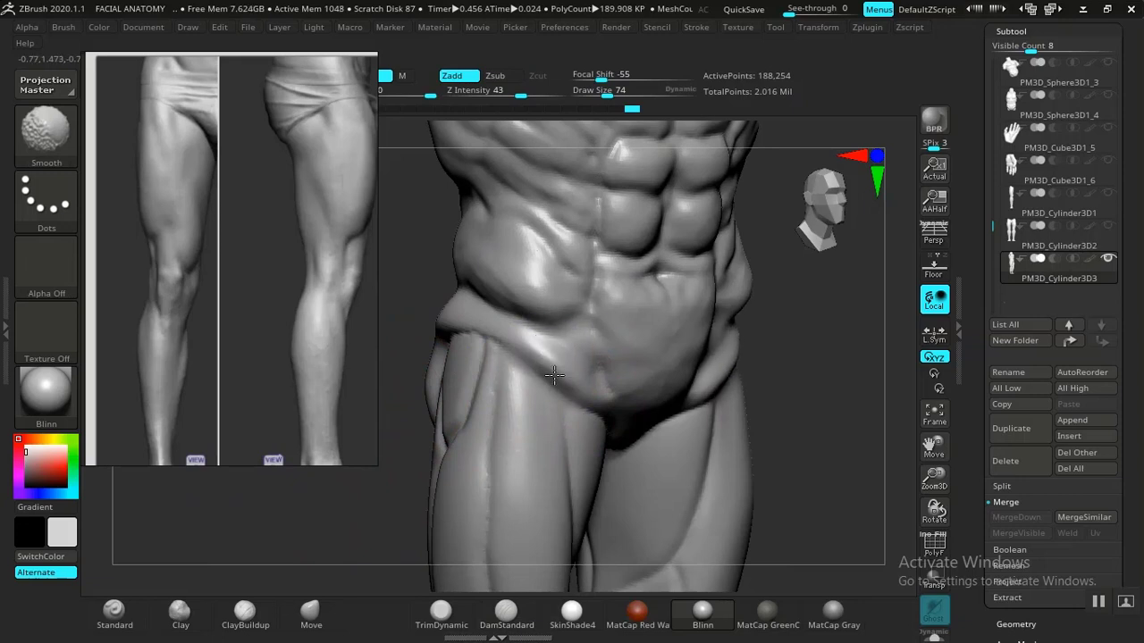
{"action": "key", "text": "ctrl+z"}
{"action": "key", "text": "bracketleft"}
{"action": "key", "text": "bracketleft"}
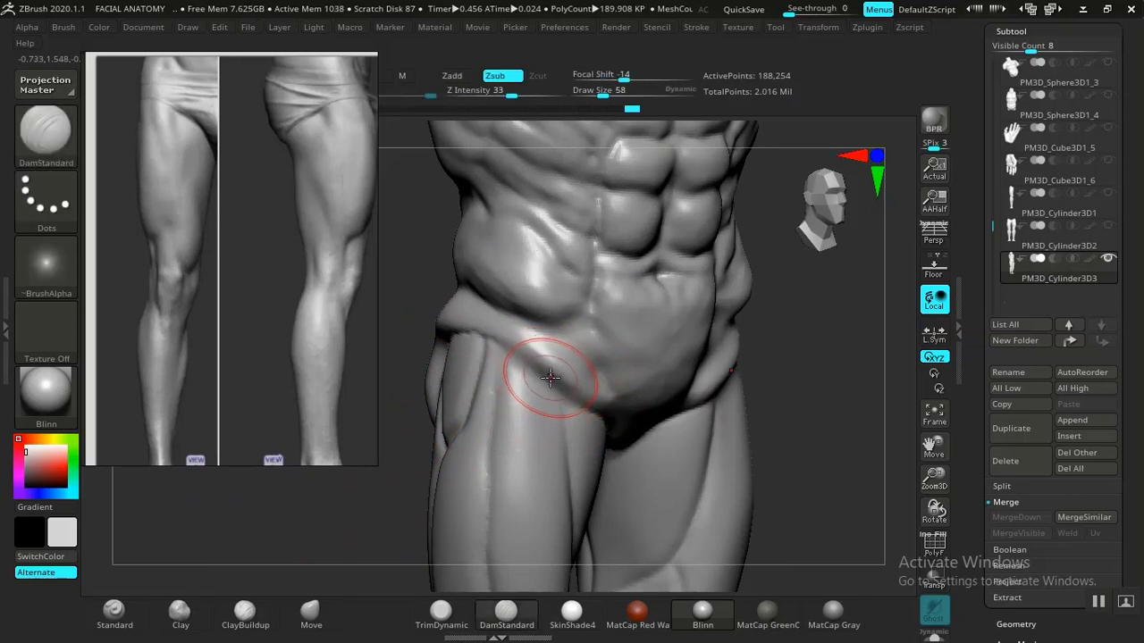
{"action": "left_click_drag", "start_coordinate": [560, 384], "coordinate": [538, 358], "text": "shift"}
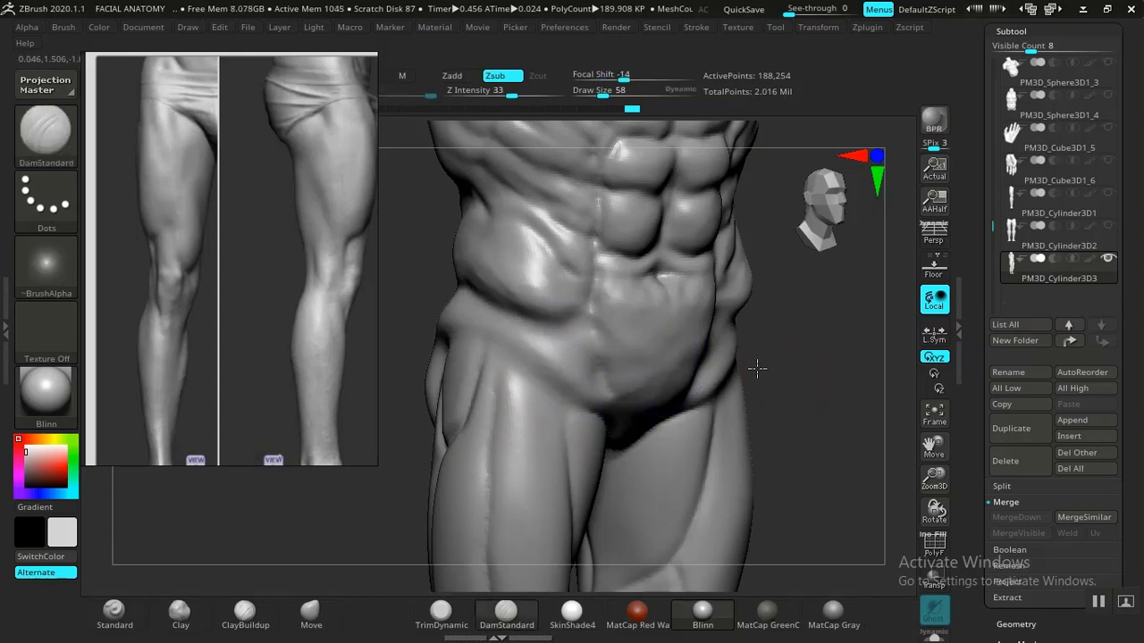
{"action": "left_click_drag", "start_coordinate": [756, 367], "coordinate": [745, 370], "text": "shift"}
{"action": "mouse_move", "coordinate": [577, 411]}
{"action": "left_mouse_down", "text": "shift"}
{"action": "mouse_move", "coordinate": [566, 401]}
{"action": "mouse_move", "coordinate": [578, 381]}
{"action": "left_mouse_up", "text": "shift"}
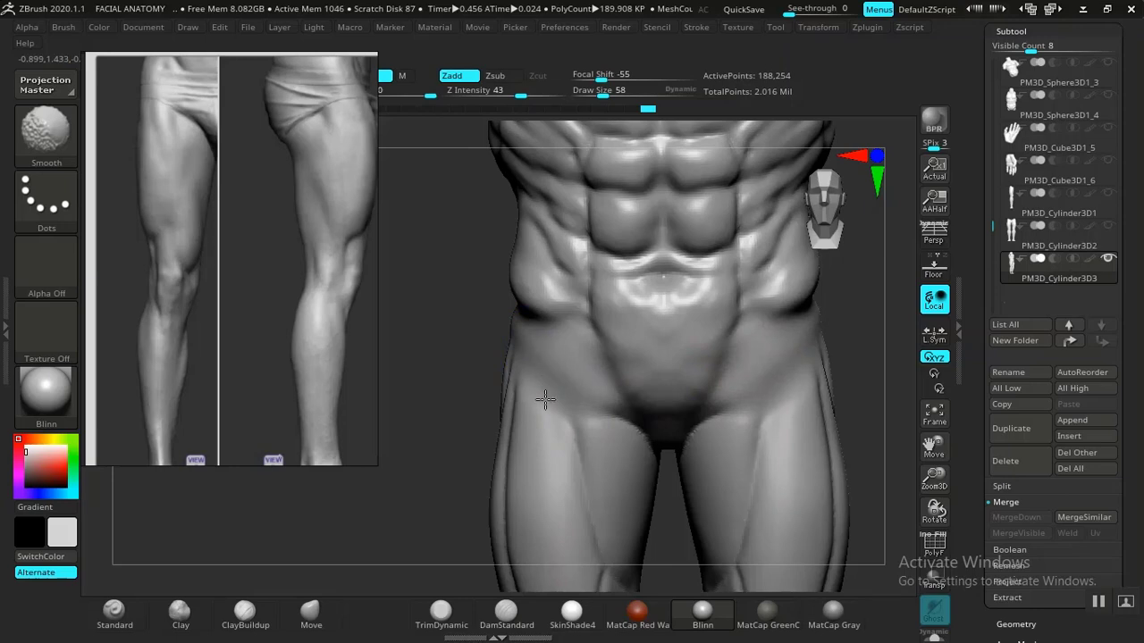
Smooth the seam along the outer edge of the glute where it meets the back of the thigh.
{"action": "left_click_drag", "start_coordinate": [413, 398], "coordinate": [401, 235], "text": "alt"}
{"action": "left_click_drag", "start_coordinate": [784, 398], "coordinate": [706, 354], "text": "alt"}
{"action": "mouse_move", "coordinate": [705, 398]}
{"action": "left_mouse_down"}
{"action": "mouse_move", "coordinate": [717, 378]}
{"action": "mouse_move", "coordinate": [636, 381]}
{"action": "mouse_move", "coordinate": [656, 373]}
{"action": "mouse_move", "coordinate": [689, 391]}
{"action": "mouse_move", "coordinate": [692, 426]}
{"action": "mouse_move", "coordinate": [686, 398]}
{"action": "left_mouse_up"}
{"action": "mouse_move", "coordinate": [687, 354]}
{"action": "left_mouse_down", "text": "alt"}
{"action": "mouse_move", "coordinate": [734, 430]}
{"action": "mouse_move", "coordinate": [695, 433]}
{"action": "left_mouse_up", "text": "alt"}
{"action": "mouse_move", "coordinate": [730, 390]}
{"action": "left_mouse_down"}
{"action": "mouse_move", "coordinate": [694, 426]}
{"action": "mouse_move", "coordinate": [684, 409]}
{"action": "left_mouse_up"}
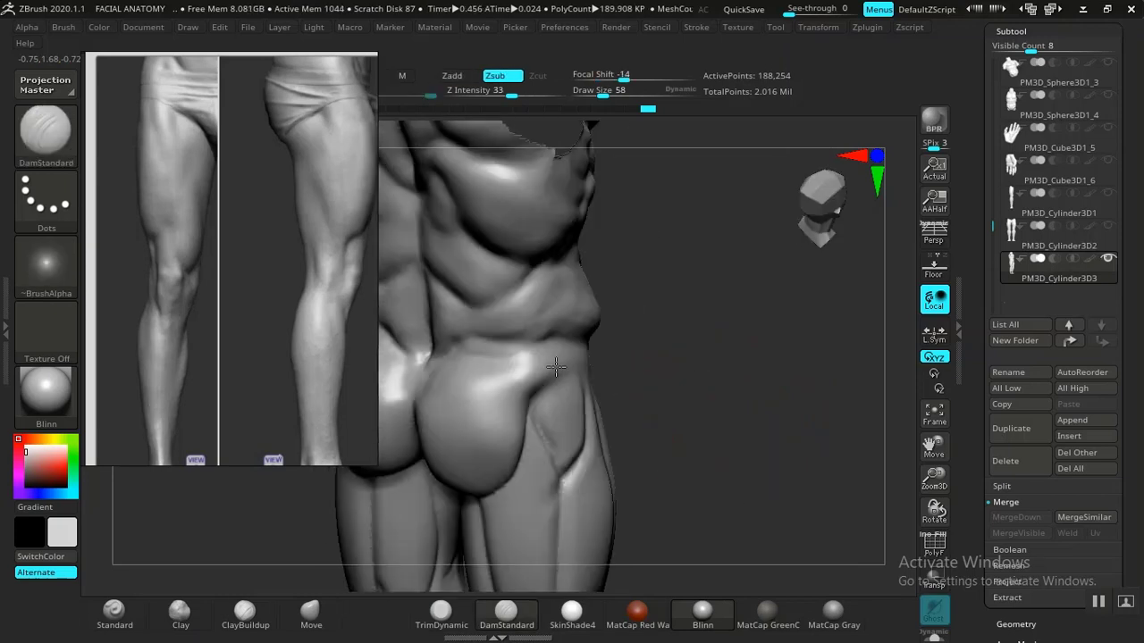
{"action": "left_click_drag", "start_coordinate": [556, 367], "coordinate": [565, 367]}
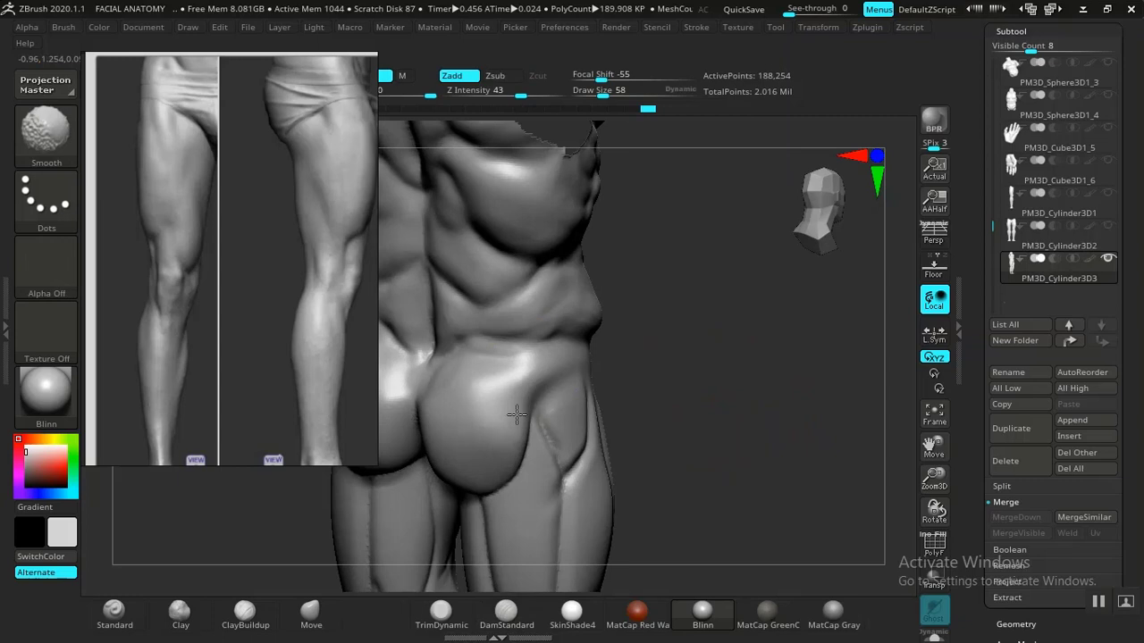
{"action": "left_click_drag", "start_coordinate": [517, 444], "coordinate": [538, 470], "text": "shift"}
Smooth the glute's lower outer edge into the thigh and soften the side of the hip below the waist.
{"action": "mouse_move", "coordinate": [694, 450]}
{"action": "left_mouse_down", "text": "alt"}
{"action": "mouse_move", "coordinate": [732, 429]}
{"action": "mouse_move", "coordinate": [710, 424]}
{"action": "left_mouse_up", "text": "alt"}
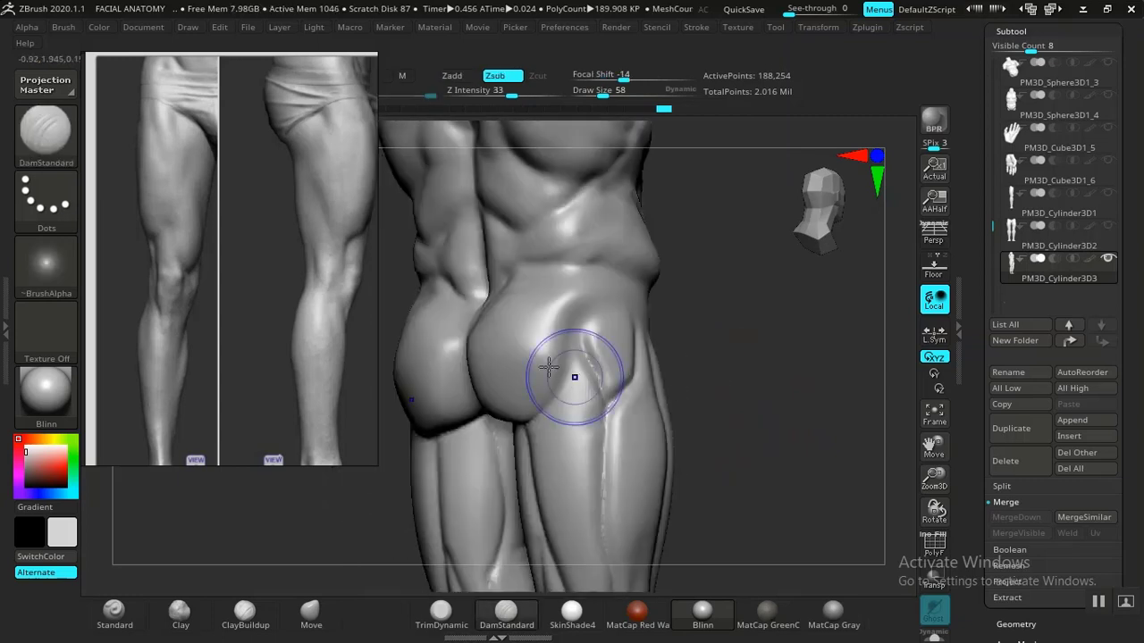
{"action": "left_click_drag", "start_coordinate": [574, 375], "coordinate": [547, 379], "text": "shift"}
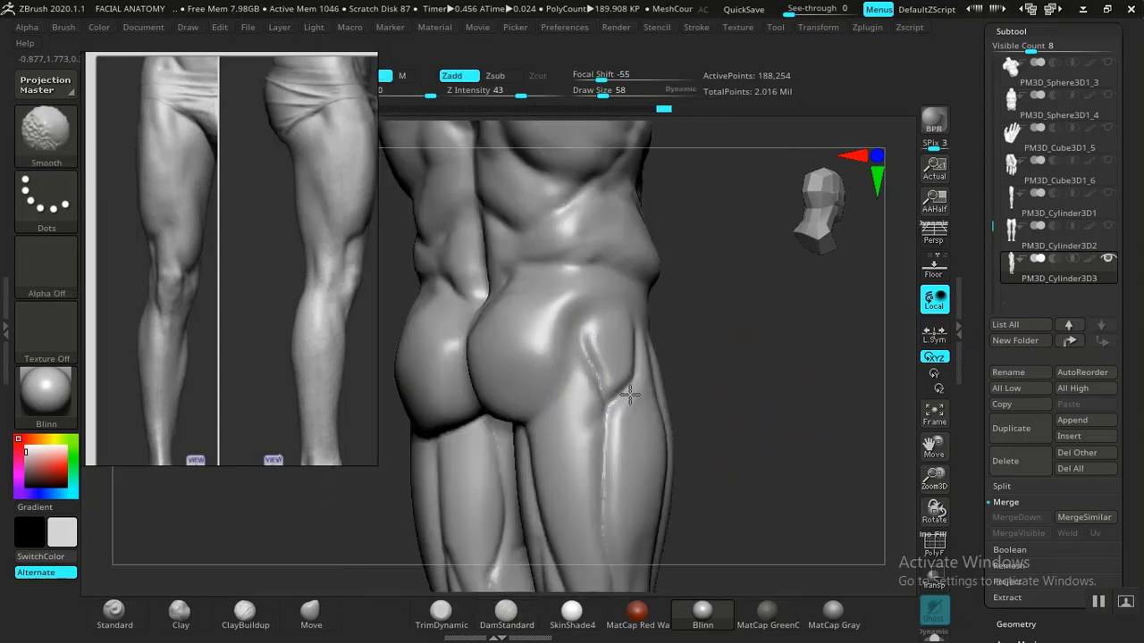
{"action": "left_click_drag", "start_coordinate": [766, 389], "coordinate": [683, 407]}
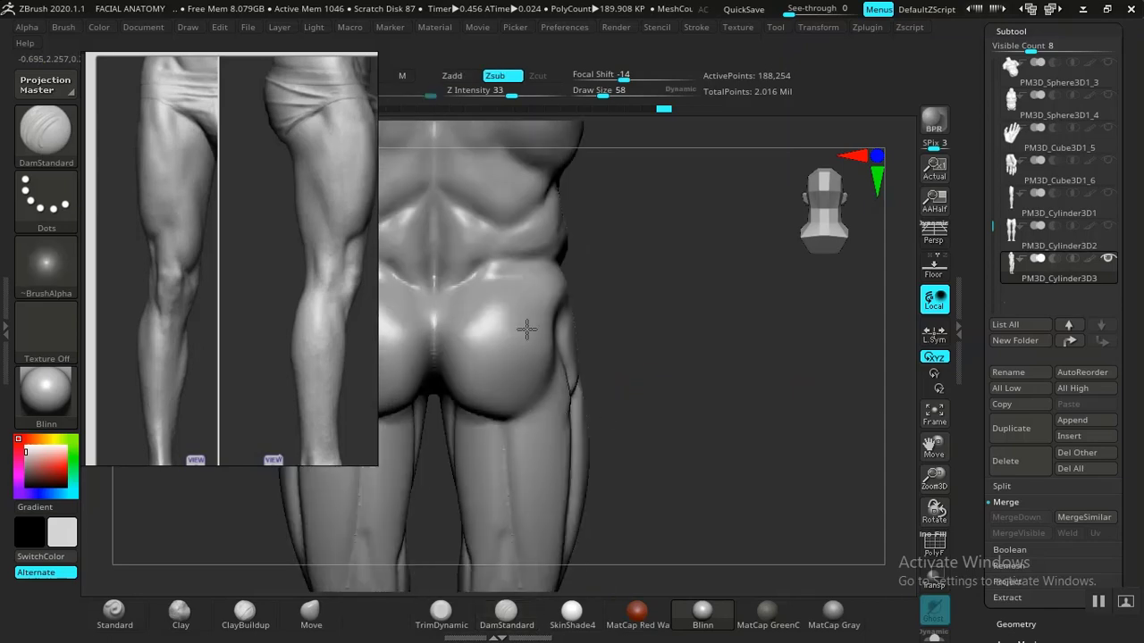
{"action": "left_click_drag", "start_coordinate": [604, 357], "coordinate": [605, 349]}
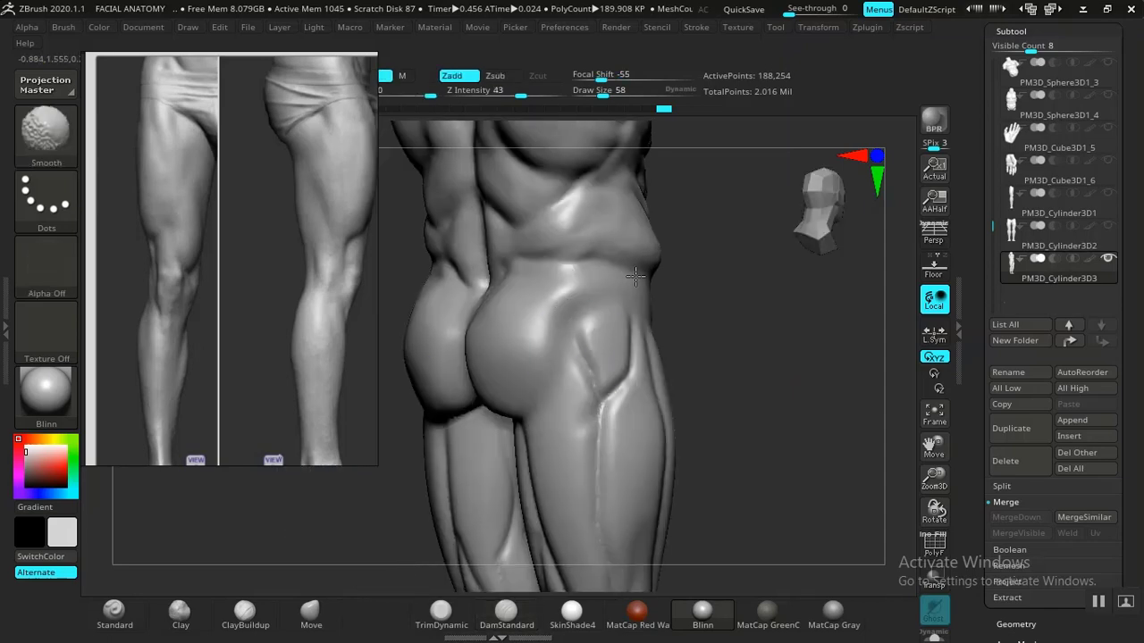
{"action": "left_click_drag", "start_coordinate": [635, 276], "coordinate": [636, 280], "text": "shift"}
Examine the blended hips and the overall leg proportions from the side and the front.
{"action": "left_click_drag", "start_coordinate": [757, 391], "coordinate": [679, 393]}
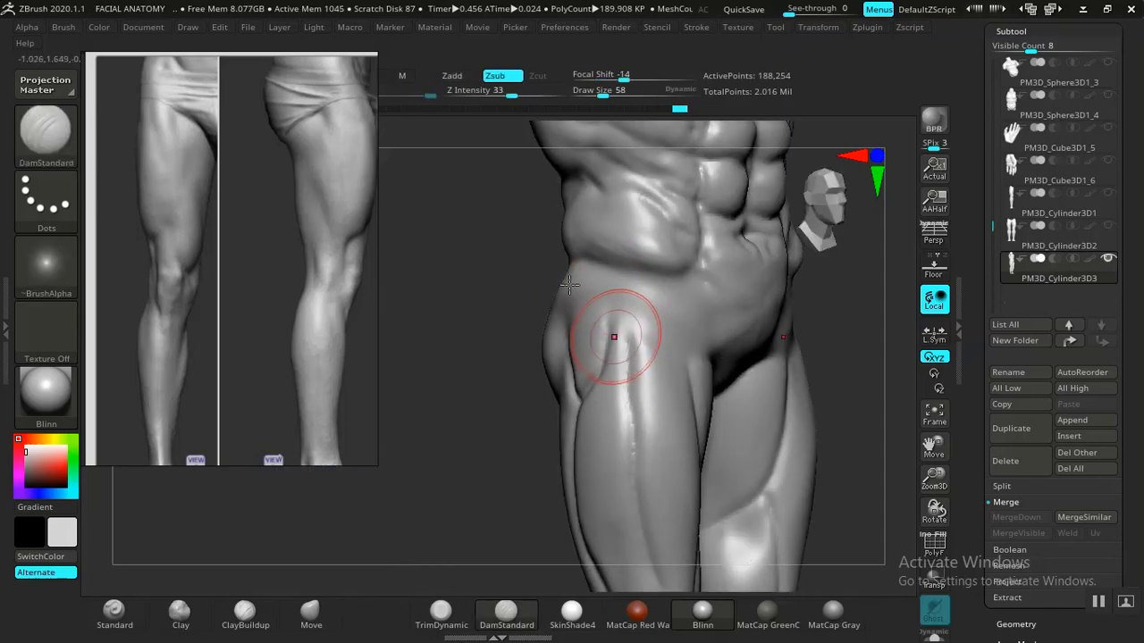
{"action": "left_click_drag", "start_coordinate": [480, 403], "coordinate": [452, 452], "text": "shift"}
{"action": "mouse_move", "coordinate": [720, 436]}
{"action": "left_mouse_down", "text": "alt"}
{"action": "mouse_move", "coordinate": [700, 367]}
{"action": "mouse_move", "coordinate": [719, 376]}
{"action": "mouse_move", "coordinate": [689, 396]}
{"action": "mouse_move", "coordinate": [697, 340]}
{"action": "mouse_move", "coordinate": [786, 391]}
{"action": "mouse_move", "coordinate": [733, 402]}
{"action": "mouse_move", "coordinate": [779, 404]}
{"action": "mouse_move", "coordinate": [725, 405]}
{"action": "mouse_move", "coordinate": [604, 314]}
{"action": "left_mouse_up", "text": "alt"}
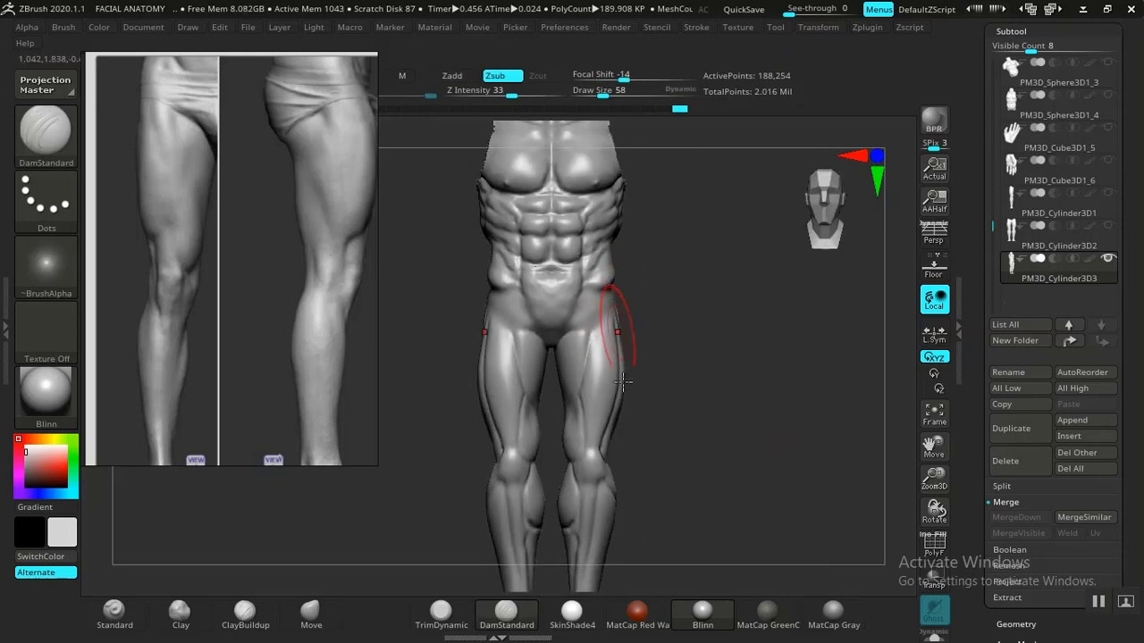
{"action": "mouse_move", "coordinate": [694, 378]}
{"action": "left_mouse_down", "text": "alt"}
{"action": "mouse_move", "coordinate": [706, 401]}
{"action": "mouse_move", "coordinate": [729, 390]}
{"action": "mouse_move", "coordinate": [613, 332]}
{"action": "mouse_move", "coordinate": [724, 355]}
{"action": "mouse_move", "coordinate": [738, 379]}
{"action": "mouse_move", "coordinate": [609, 290]}
{"action": "left_mouse_up", "text": "alt"}
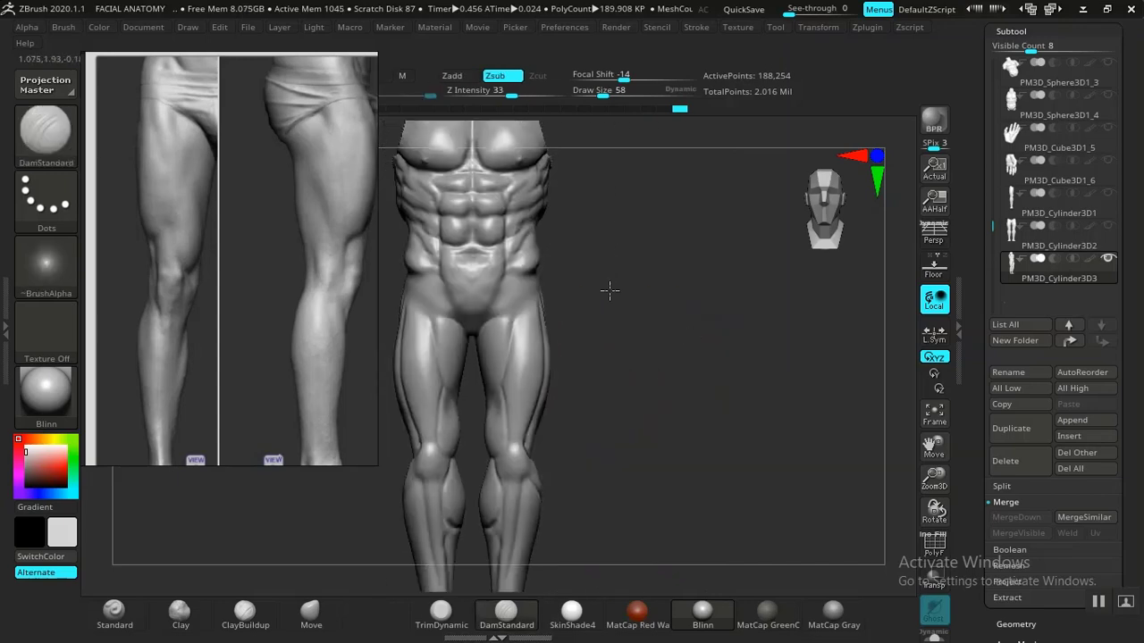
{"action": "mouse_move", "coordinate": [663, 316]}
{"action": "left_mouse_down", "text": "alt"}
{"action": "mouse_move", "coordinate": [706, 301]}
{"action": "mouse_move", "coordinate": [781, 360]}
{"action": "mouse_move", "coordinate": [694, 211]}
{"action": "left_mouse_up", "text": "alt"}
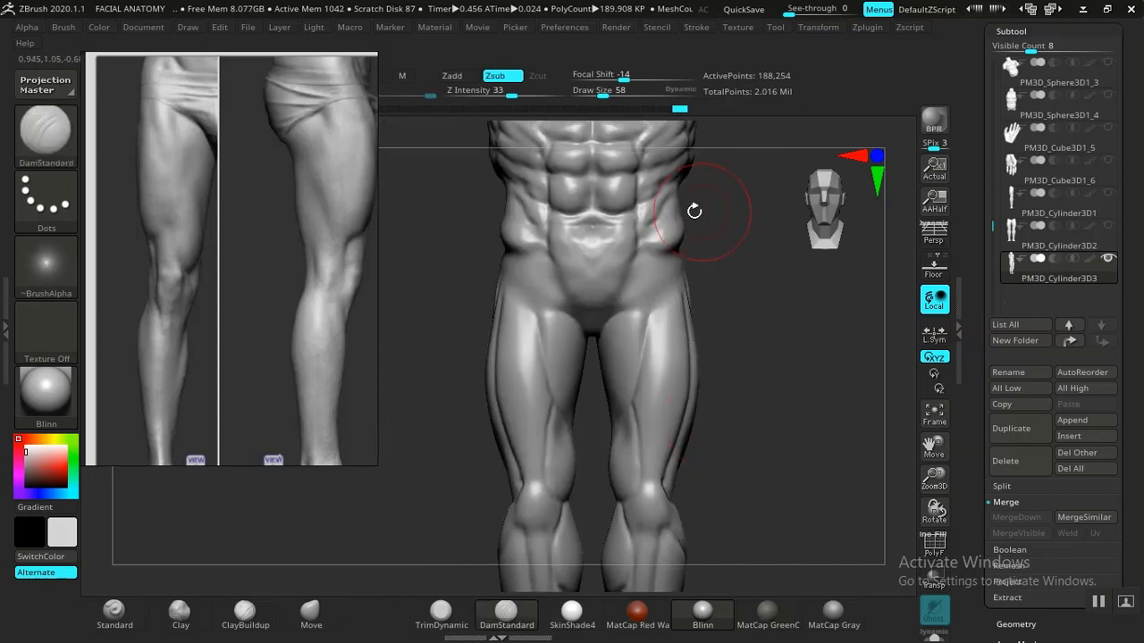
{"action": "mouse_move", "coordinate": [744, 381]}
{"action": "left_mouse_down"}
{"action": "mouse_move", "coordinate": [730, 278]}
{"action": "mouse_move", "coordinate": [740, 375]}
{"action": "mouse_move", "coordinate": [701, 247]}
{"action": "left_mouse_up"}
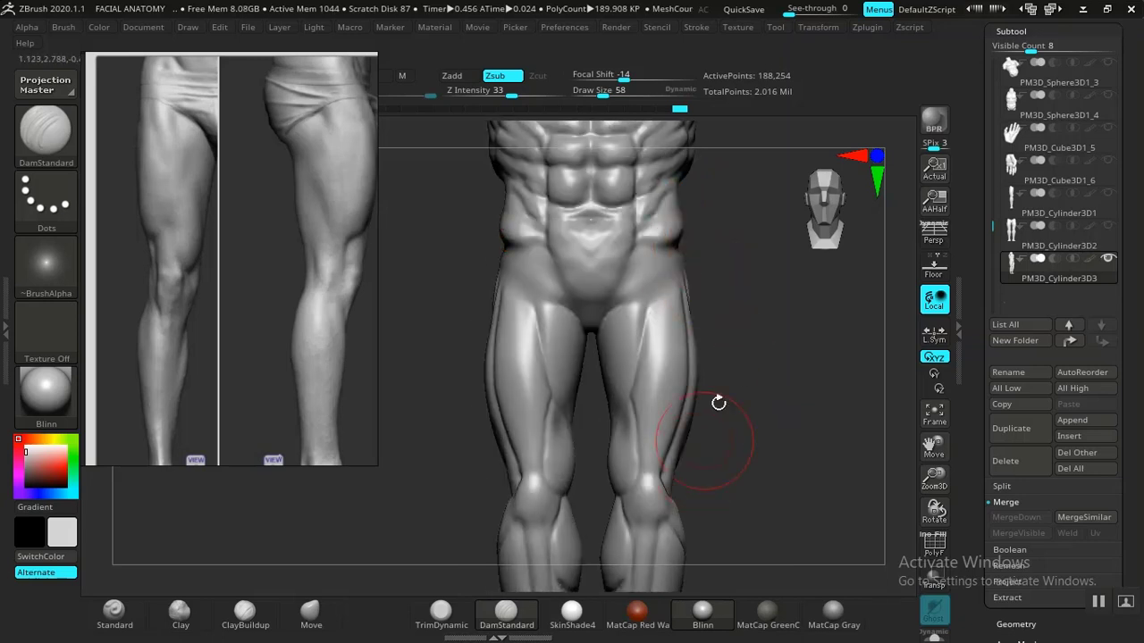
{"action": "left_click_drag", "start_coordinate": [718, 403], "coordinate": [547, 332]}
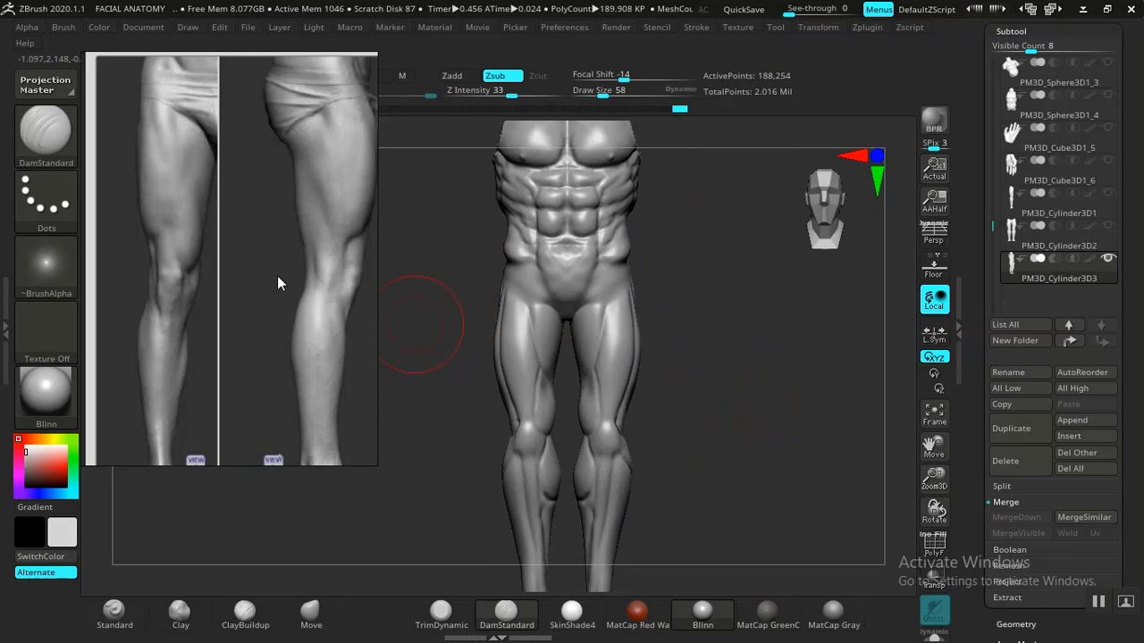
Browse the reference board from the leg images to the full-body muscle figures.
{"action": "scroll", "coordinate": [274, 277], "scroll_direction": "down", "scroll_amount": 3}
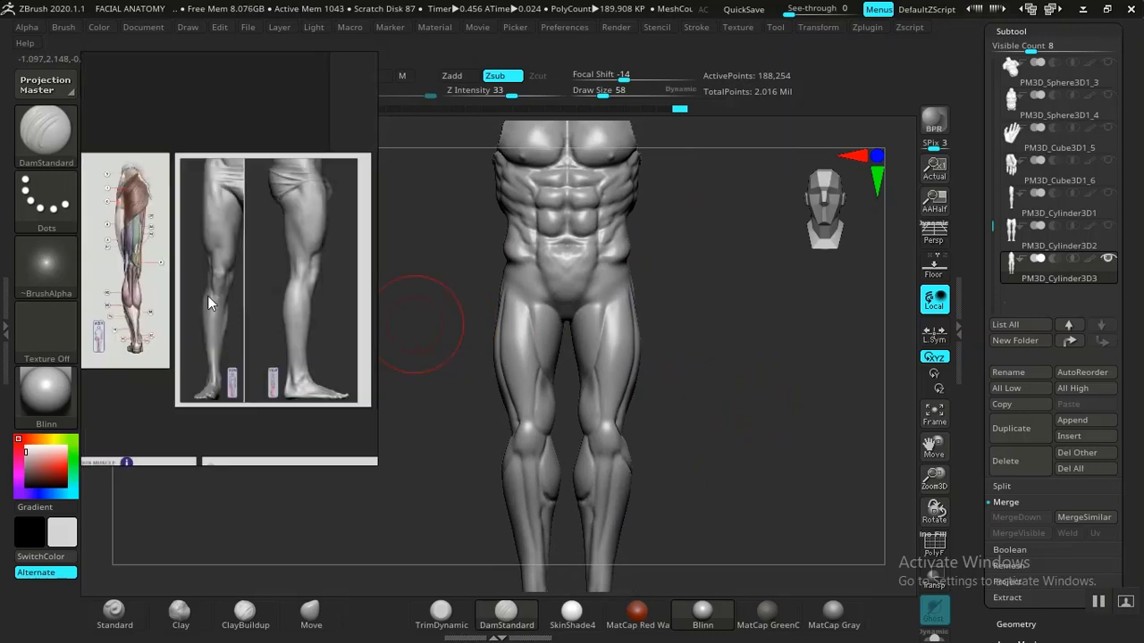
{"action": "scroll", "coordinate": [205, 309], "scroll_direction": "down", "scroll_amount": 2}
{"action": "scroll", "coordinate": [198, 339], "scroll_direction": "down", "scroll_amount": 4}
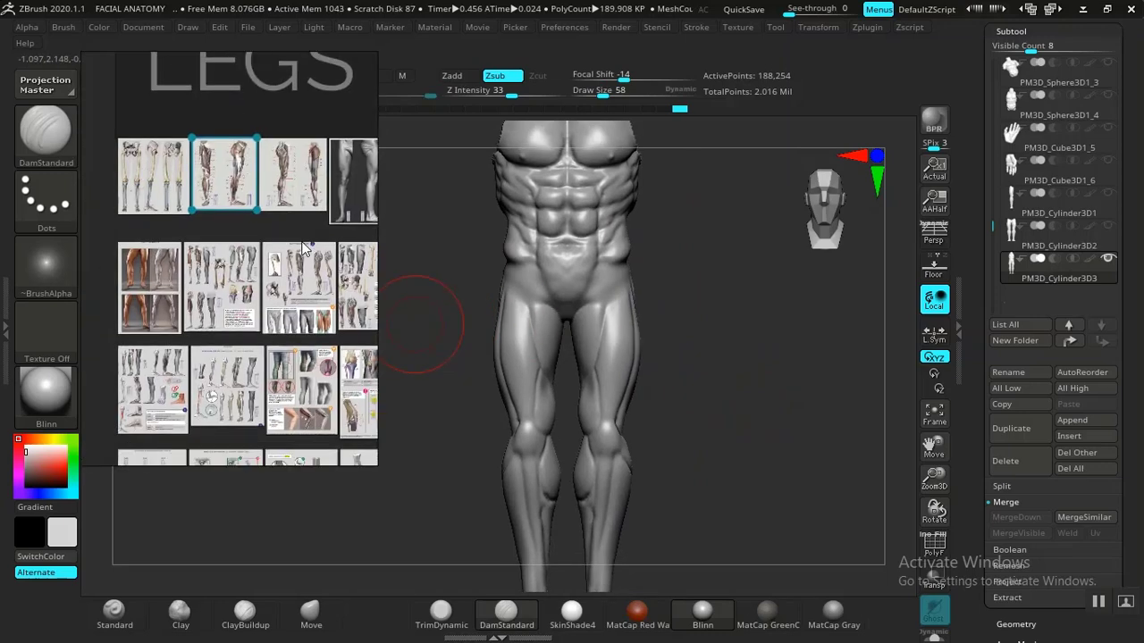
{"action": "scroll", "coordinate": [190, 334], "scroll_direction": "up", "scroll_amount": 4}
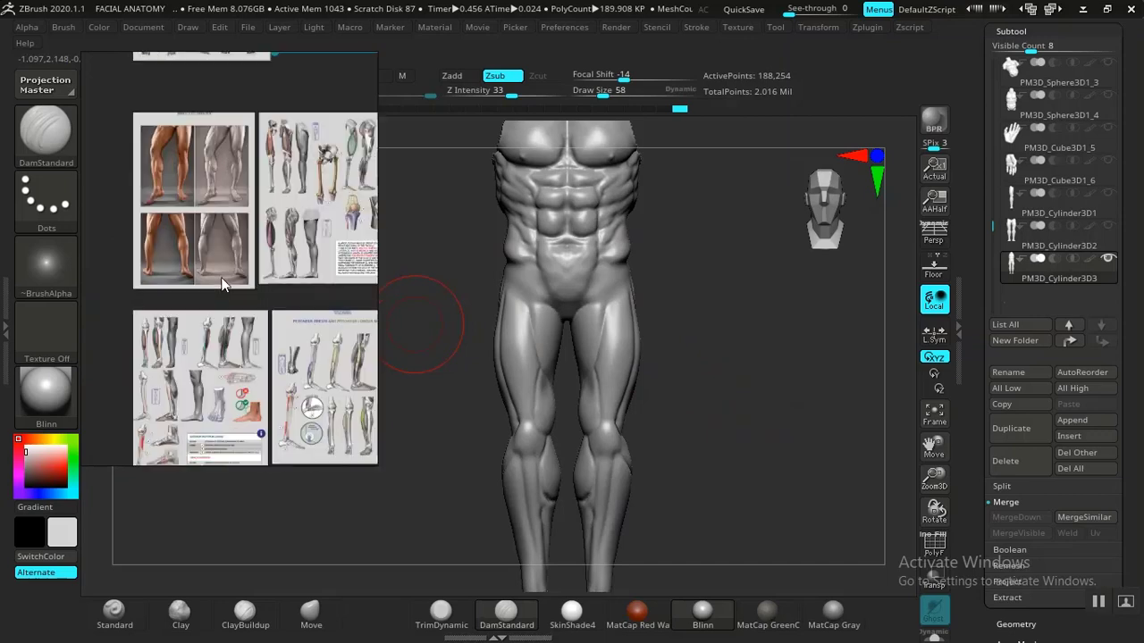
{"action": "scroll", "coordinate": [265, 332], "scroll_direction": "down", "scroll_amount": 5}
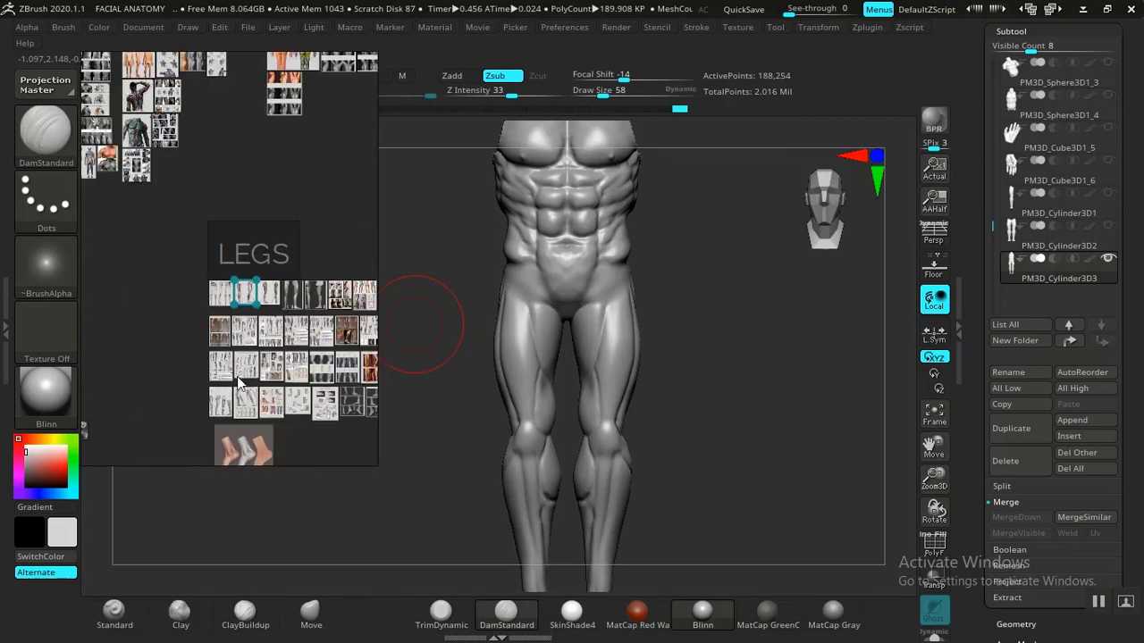
{"action": "middle_click_drag", "start_coordinate": [226, 299], "coordinate": [233, 274]}
{"action": "middle_click_drag", "start_coordinate": [244, 328], "coordinate": [364, 240]}
{"action": "middle_click_drag", "start_coordinate": [160, 416], "coordinate": [259, 332]}
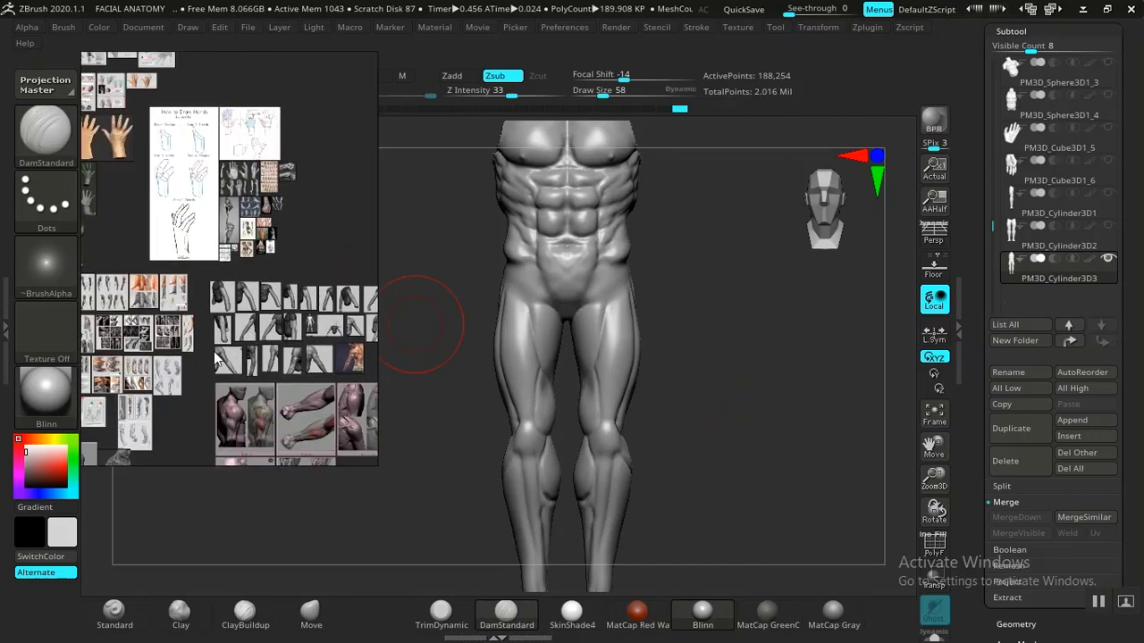
{"action": "middle_click_drag", "start_coordinate": [184, 390], "coordinate": [310, 282]}
{"action": "middle_click_drag", "start_coordinate": [224, 366], "coordinate": [293, 303]}
{"action": "middle_click_drag", "start_coordinate": [204, 308], "coordinate": [326, 290]}
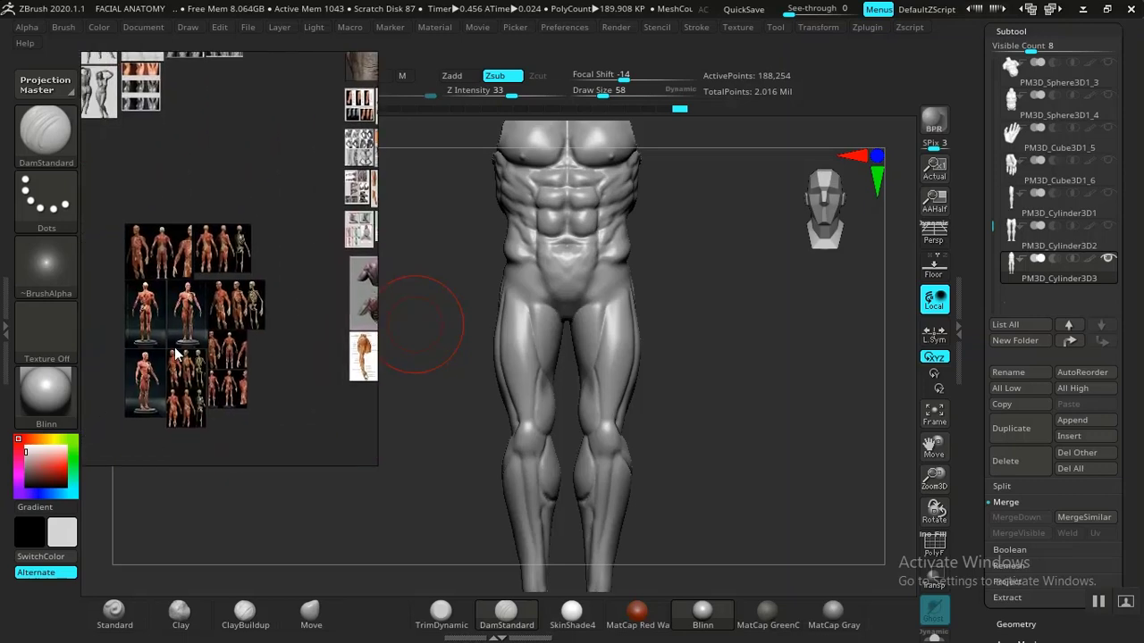
Examine the hip and upper thigh muscles on the front-facing muscle and skeleton figure.
{"action": "scroll", "coordinate": [174, 345], "scroll_direction": "up", "scroll_amount": 5}
{"action": "scroll", "coordinate": [237, 358], "scroll_direction": "up", "scroll_amount": 5}
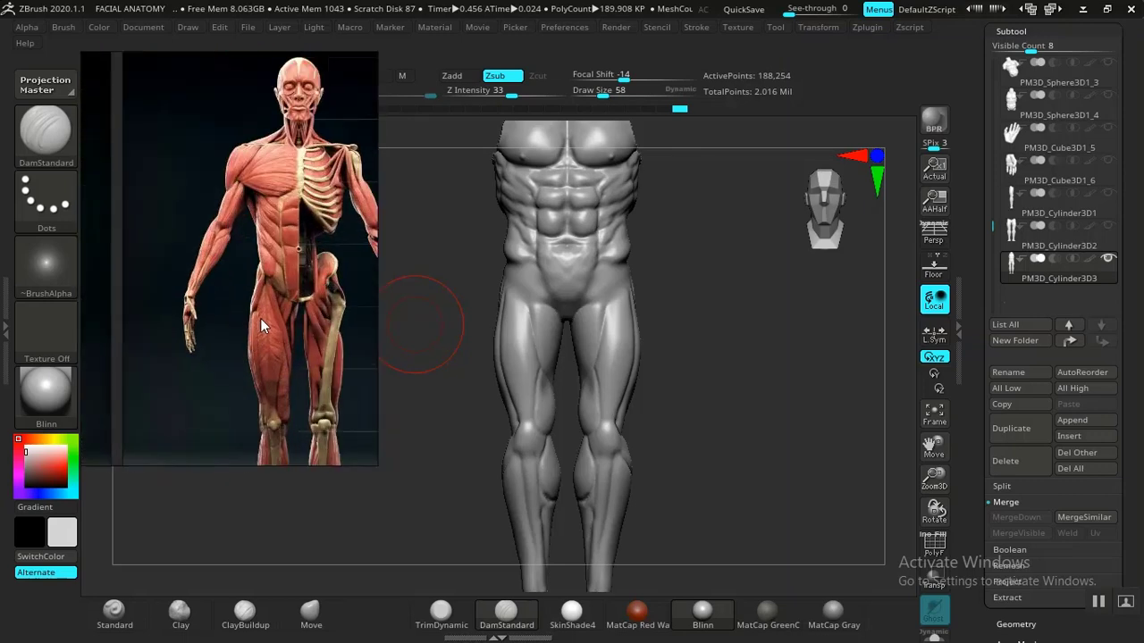
{"action": "middle_click_drag", "start_coordinate": [260, 318], "coordinate": [268, 358]}
{"action": "scroll", "coordinate": [277, 337], "scroll_direction": "up", "scroll_amount": 6}
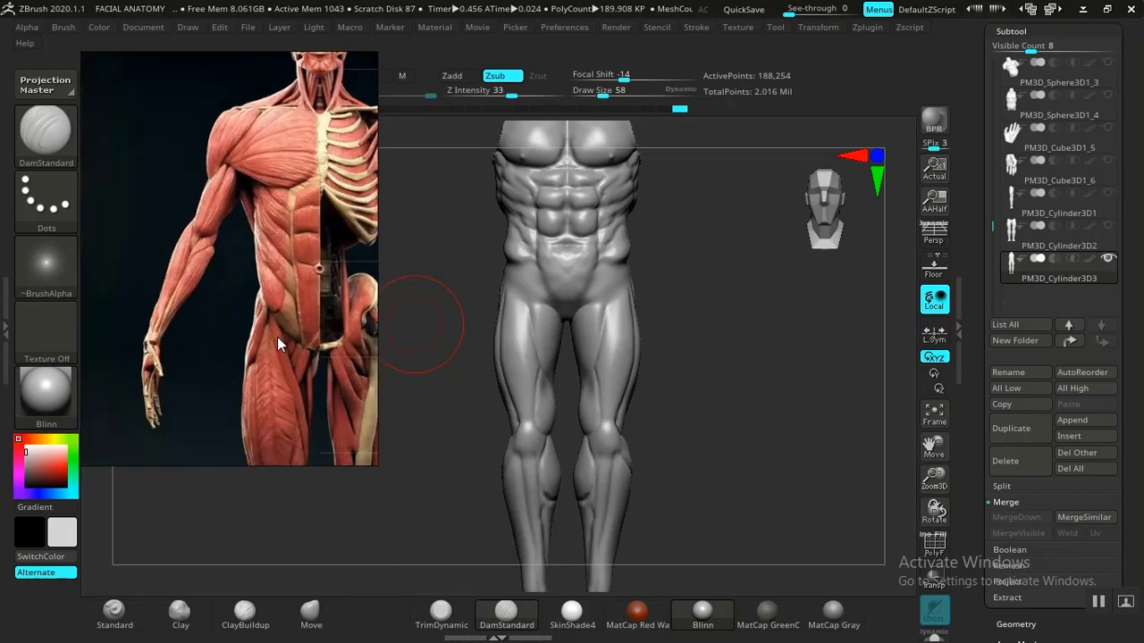
{"action": "middle_click_drag", "start_coordinate": [293, 349], "coordinate": [220, 400]}
{"action": "scroll", "coordinate": [271, 362], "scroll_direction": "down", "scroll_amount": 6}
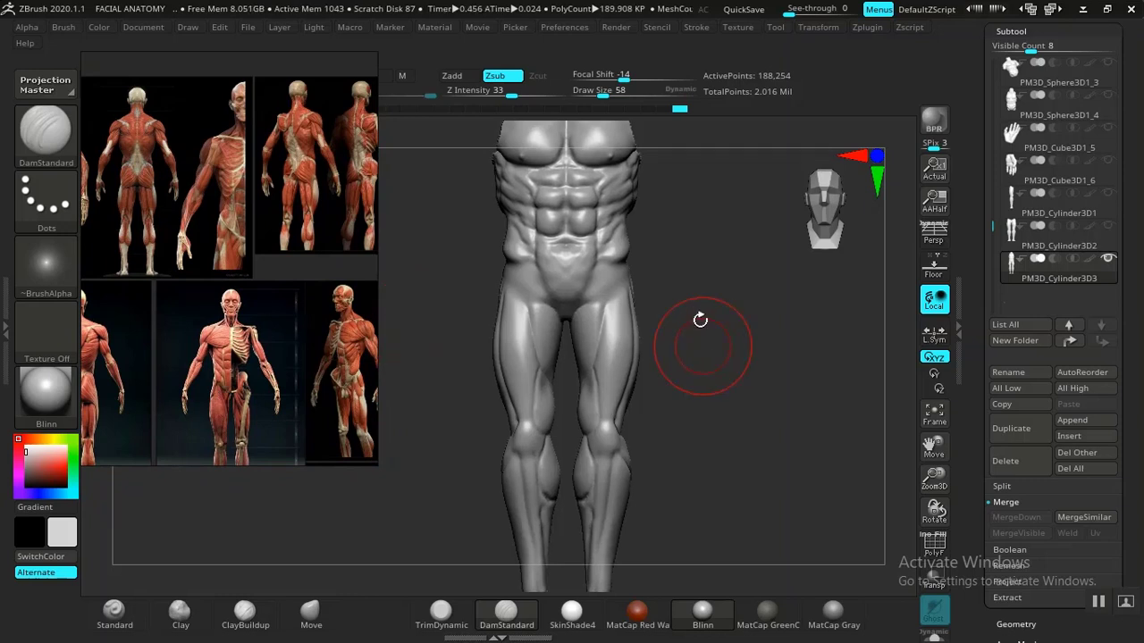
Frame the front of the sculpted hips and enlarge the hip muscles of the front-facing muscle figure for comparison.
{"action": "left_click_drag", "start_coordinate": [699, 320], "coordinate": [462, 572], "text": "alt"}
{"action": "left_click_drag", "start_coordinate": [750, 339], "coordinate": [452, 313], "text": "alt"}
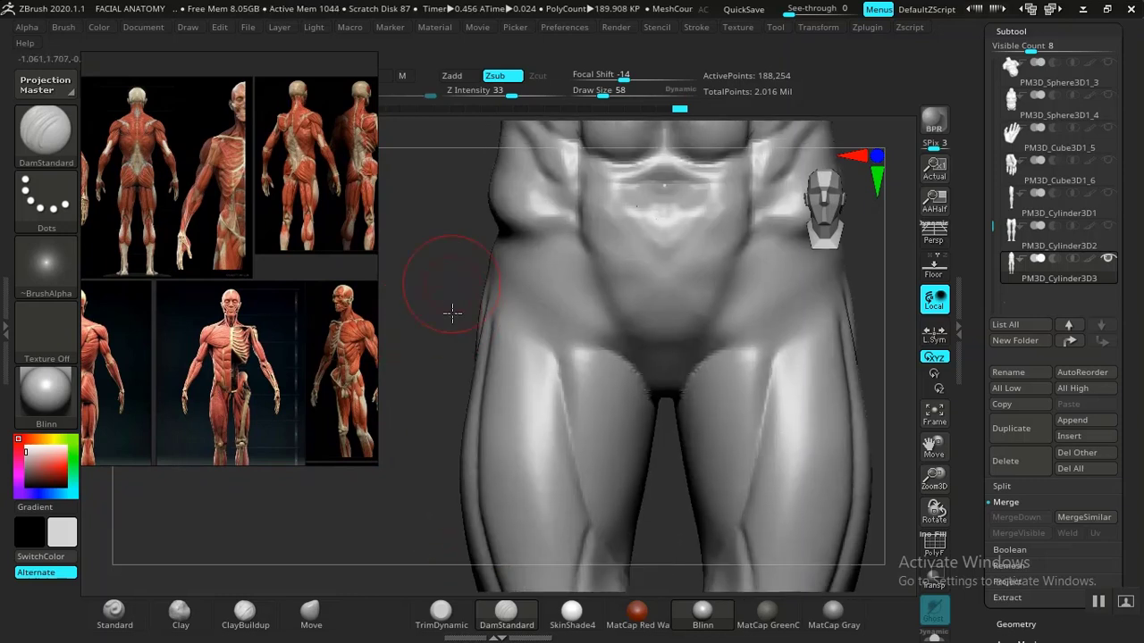
{"action": "left_click_drag", "start_coordinate": [437, 260], "coordinate": [439, 307], "text": "alt"}
{"action": "double_click", "coordinate": [278, 357]}
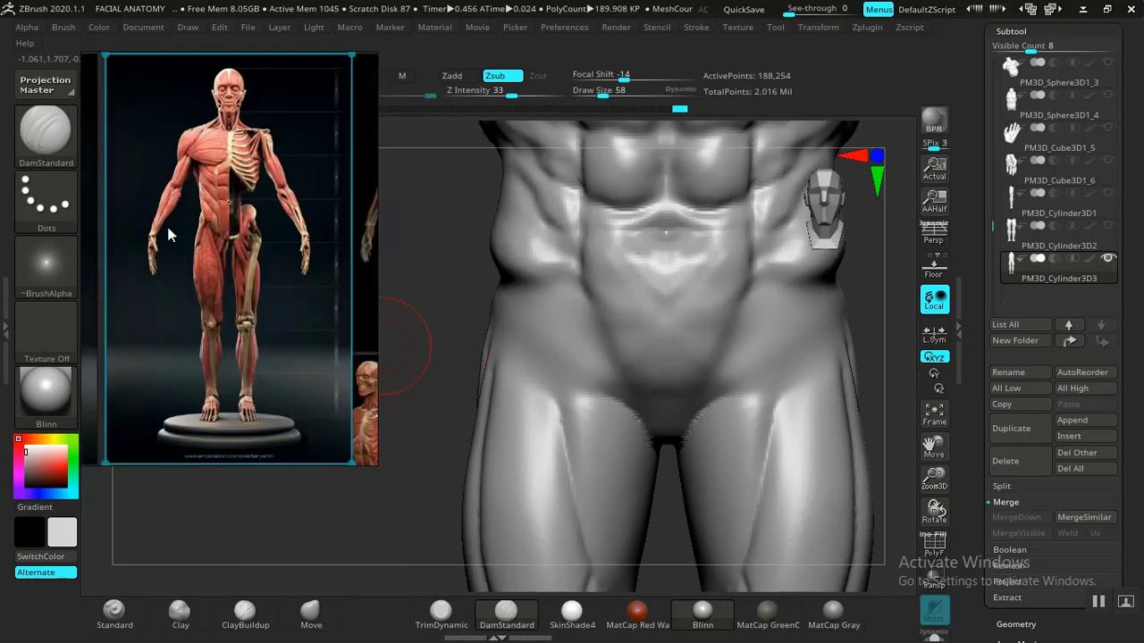
{"action": "scroll", "coordinate": [168, 234], "scroll_direction": "up", "scroll_amount": 8}
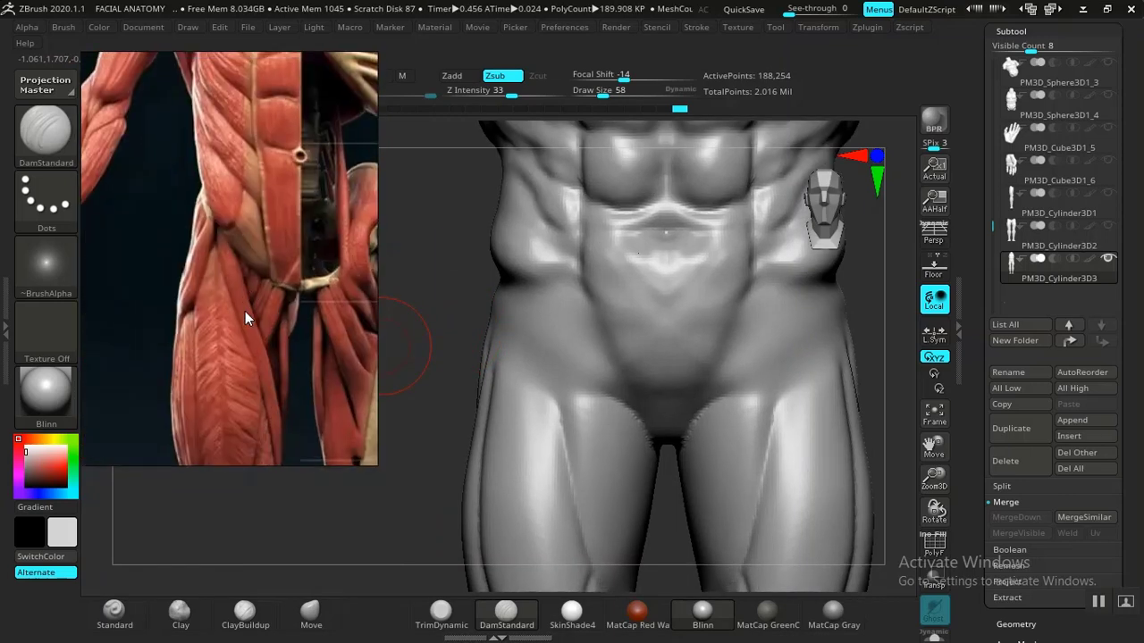
{"action": "scroll", "coordinate": [235, 348], "scroll_direction": "up", "scroll_amount": 2}
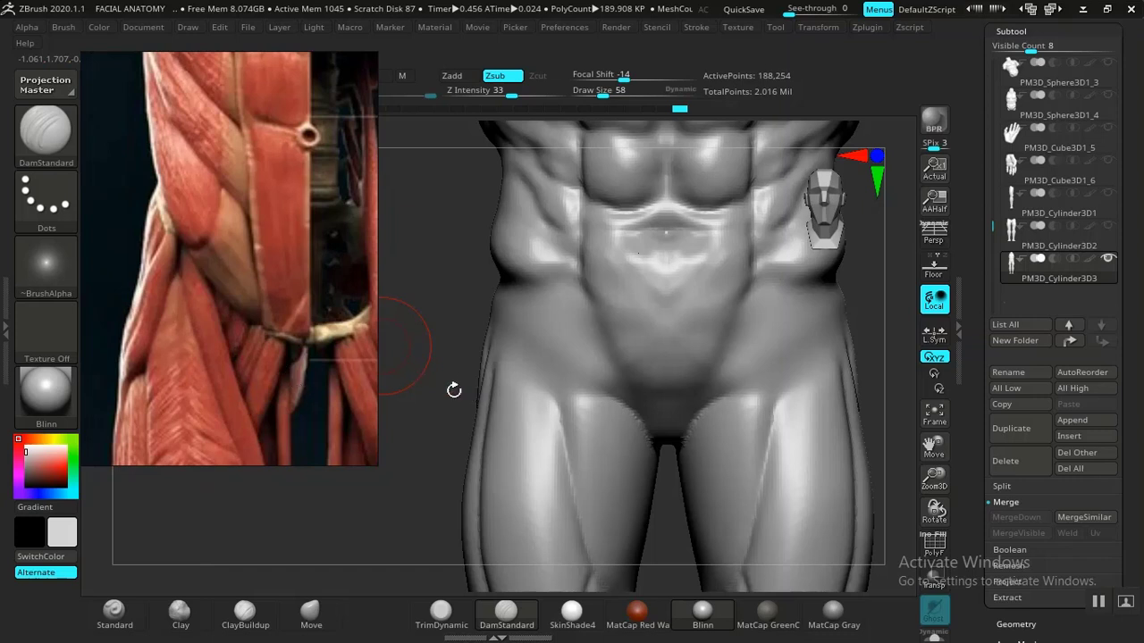
{"action": "left_click_drag", "start_coordinate": [426, 370], "coordinate": [419, 393], "text": "alt"}
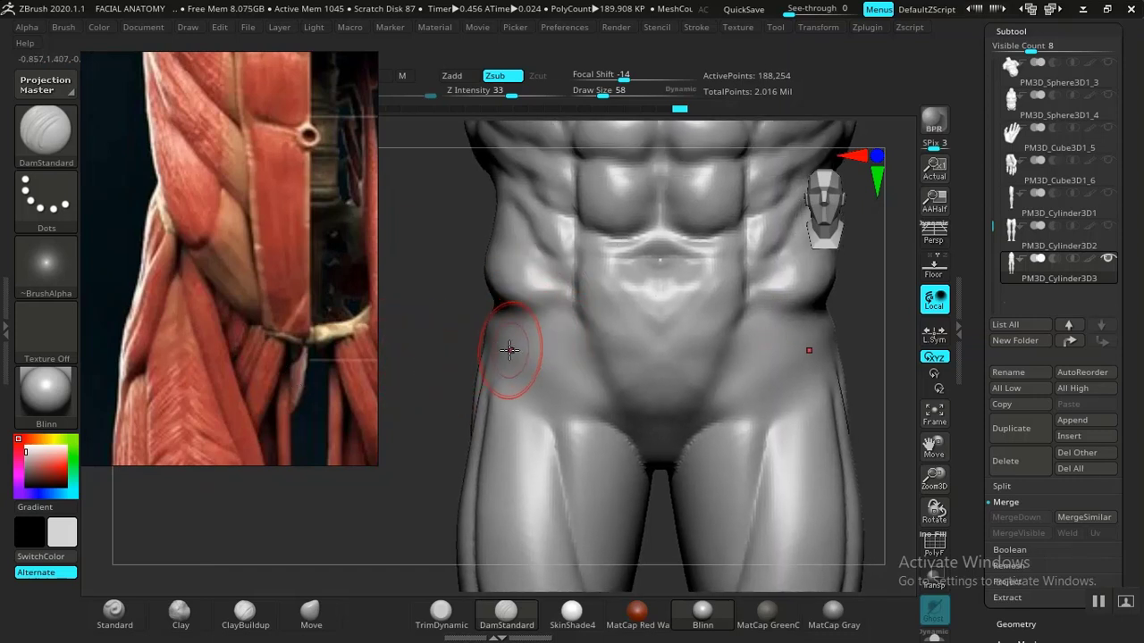
{"action": "left_click_drag", "start_coordinate": [616, 423], "coordinate": [551, 365]}
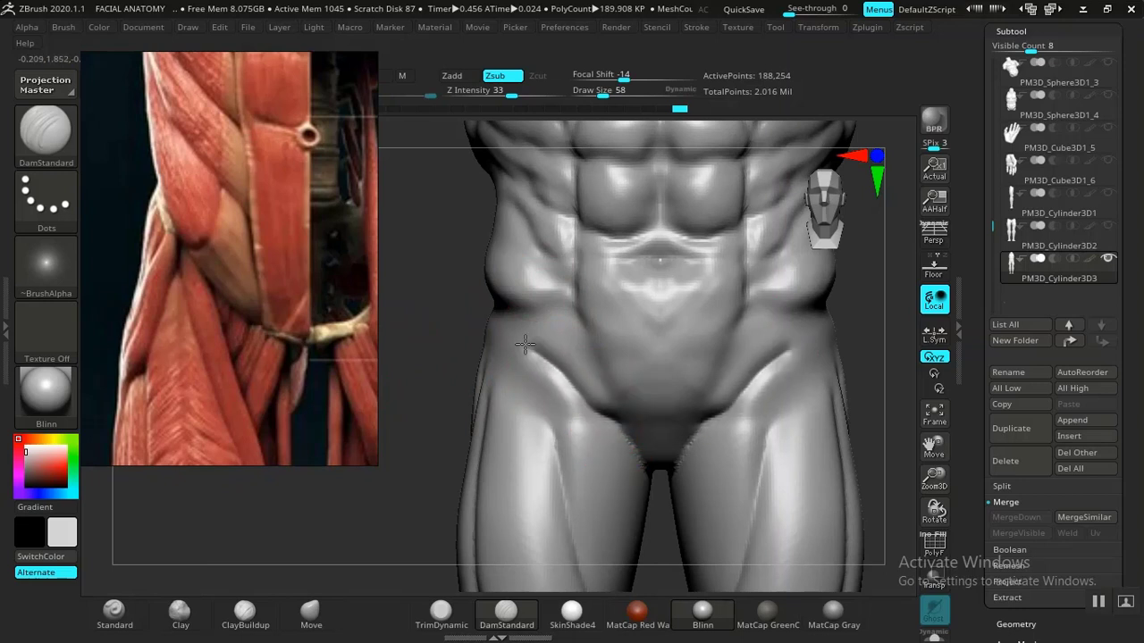
{"action": "key", "text": "ctrl"}
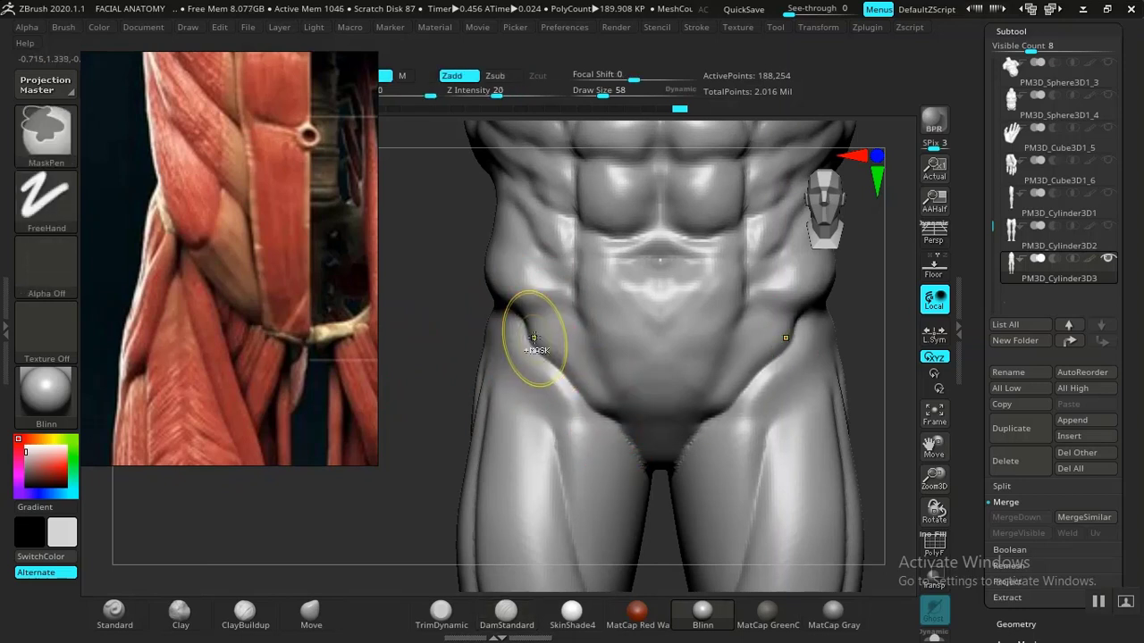
{"action": "key", "text": "ctrl+z"}
{"action": "left_click_drag", "start_coordinate": [578, 398], "coordinate": [610, 429]}
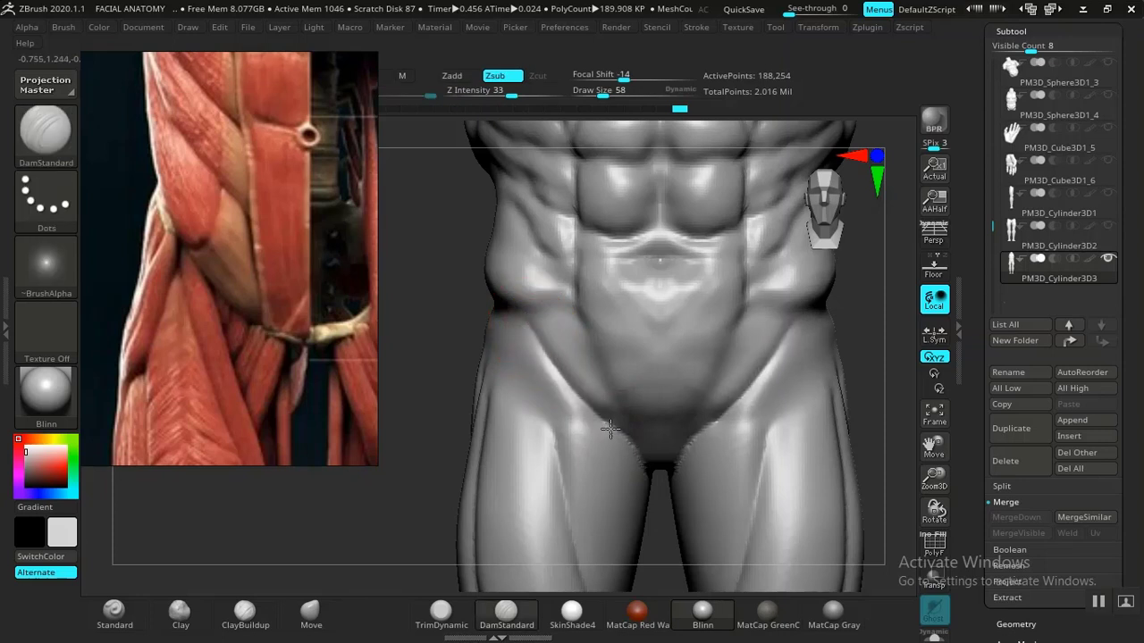
{"action": "key", "text": "ctrl+z"}
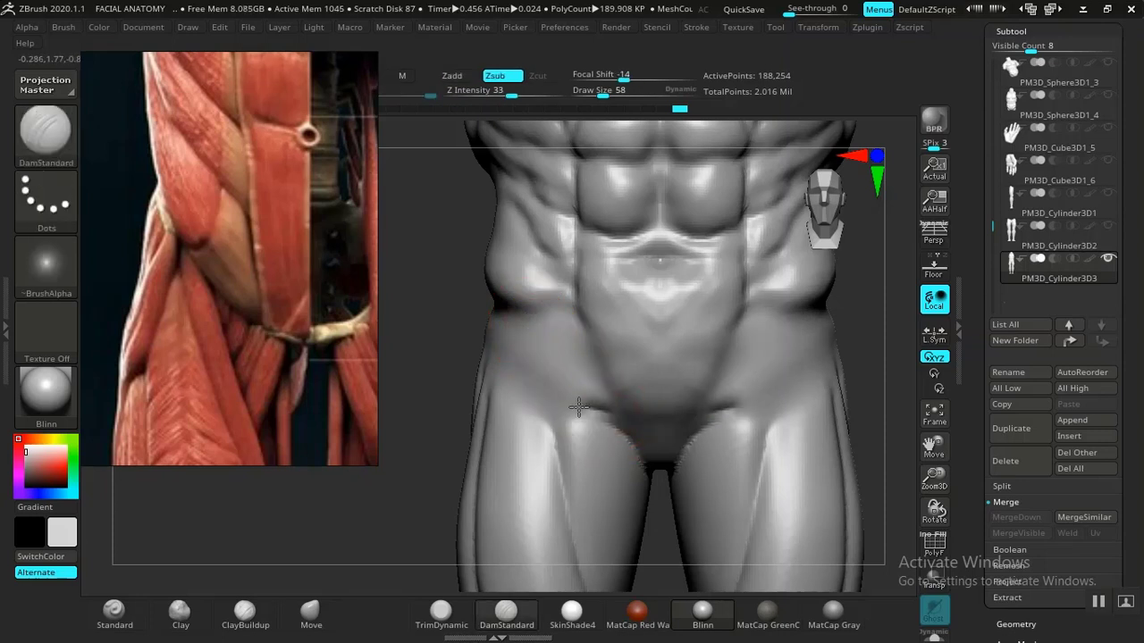
Carve the inguinal crease between the groin and the outer hip with DamStandard at a draw size of 58.
{"action": "left_click_drag", "start_coordinate": [554, 386], "coordinate": [525, 325]}
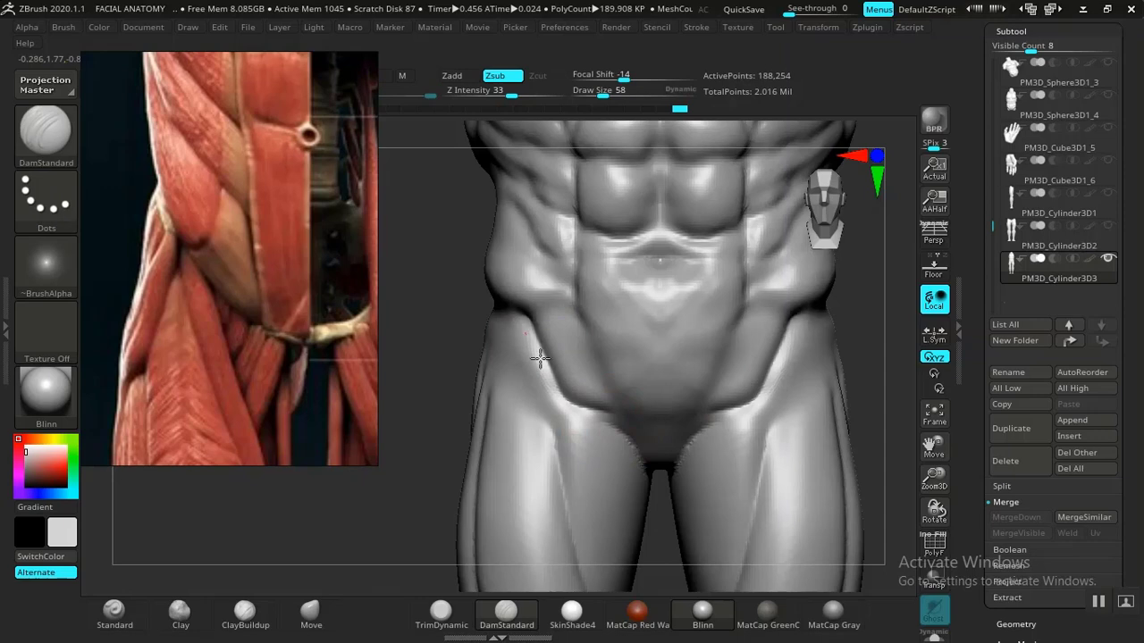
{"action": "mouse_move", "coordinate": [423, 410]}
{"action": "left_mouse_down"}
{"action": "mouse_move", "coordinate": [446, 378]}
{"action": "mouse_move", "coordinate": [488, 373]}
{"action": "mouse_move", "coordinate": [459, 384]}
{"action": "left_mouse_up"}
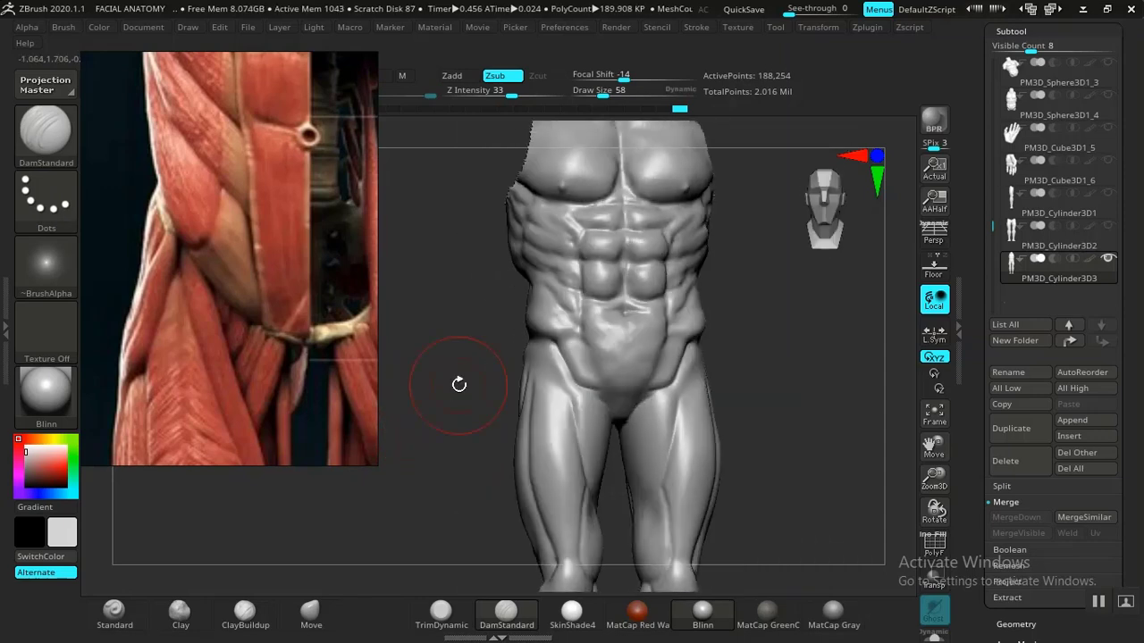
Browse the reference board to the red front-facing muscle figure and enlarge its groin and inner thigh muscles.
{"action": "scroll", "coordinate": [287, 310], "scroll_direction": "down", "scroll_amount": 10}
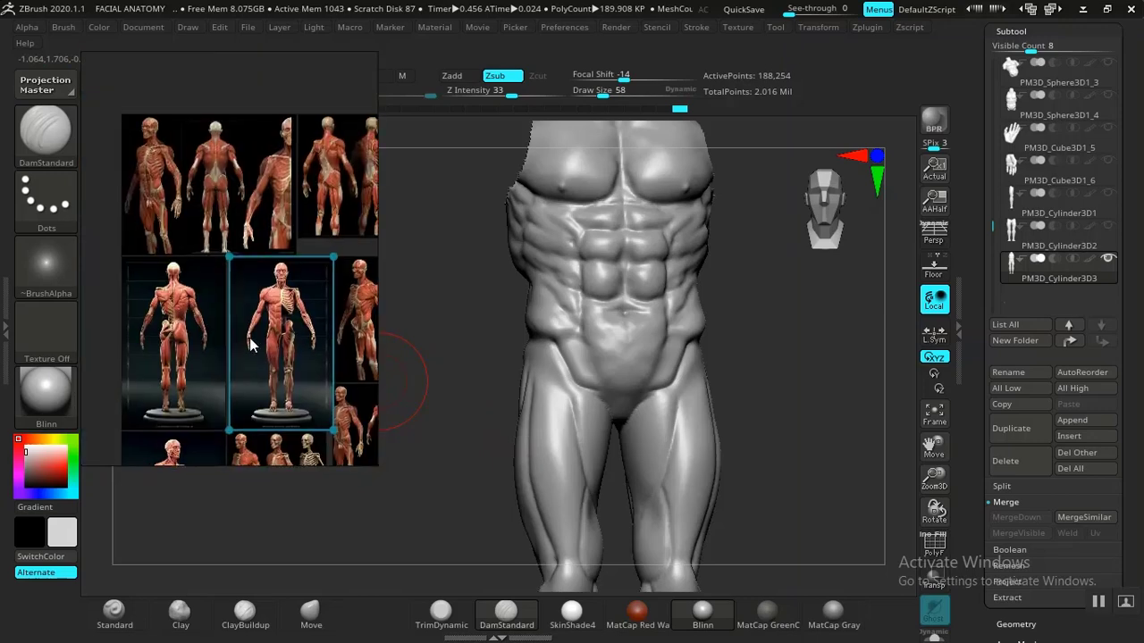
{"action": "scroll", "coordinate": [254, 301], "scroll_direction": "down", "scroll_amount": 4}
{"action": "scroll", "coordinate": [268, 286], "scroll_direction": "up", "scroll_amount": 6}
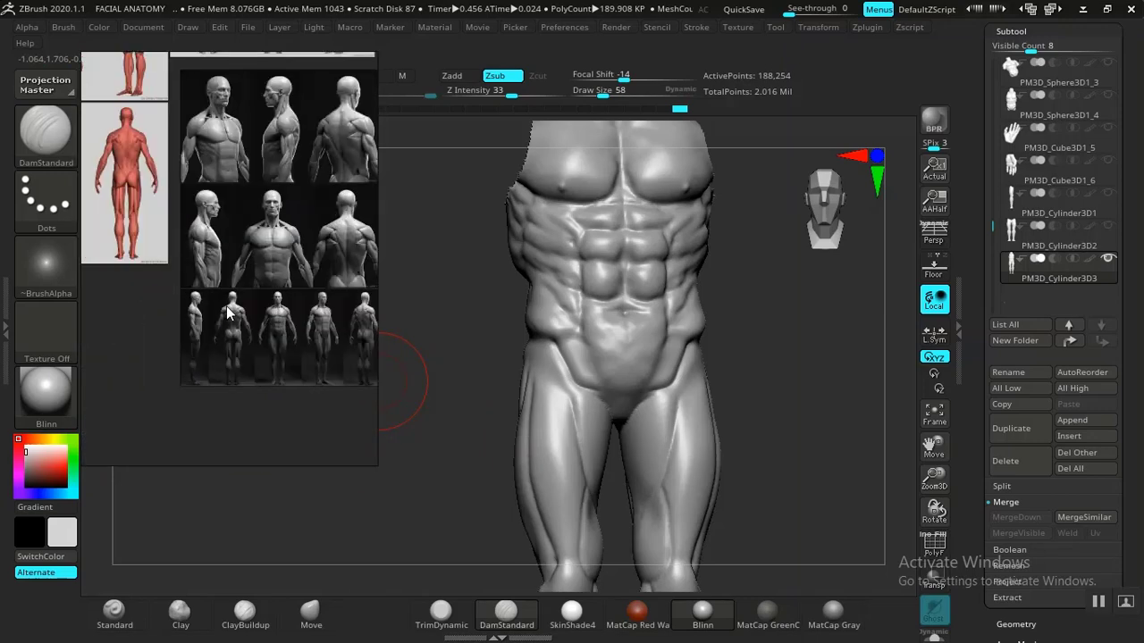
{"action": "scroll", "coordinate": [284, 282], "scroll_direction": "up", "scroll_amount": 5}
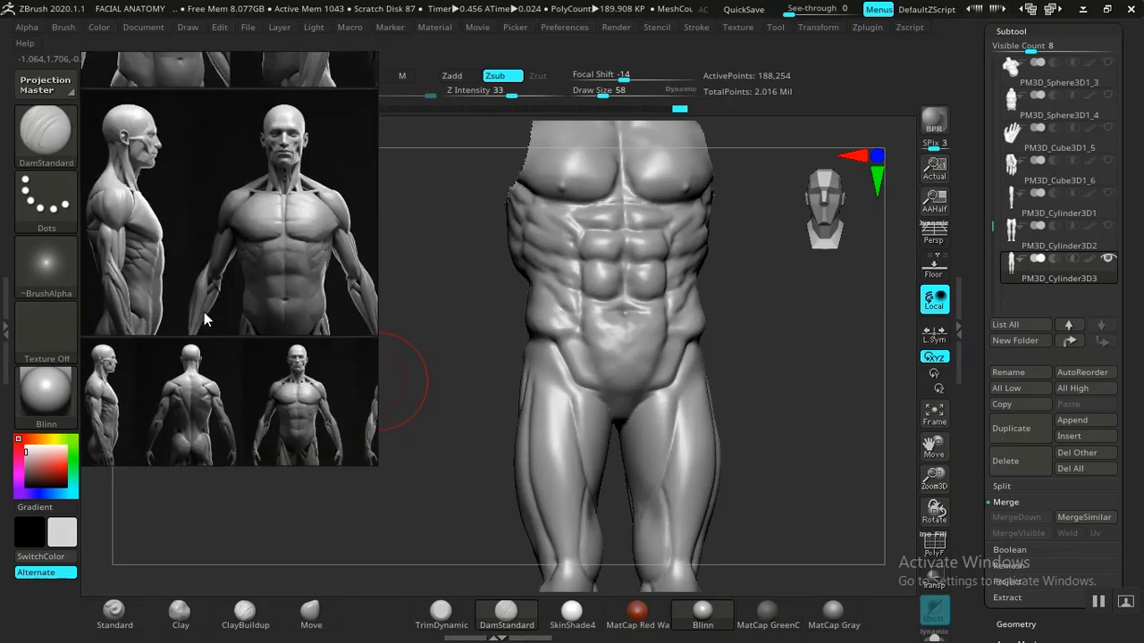
{"action": "middle_click_drag", "start_coordinate": [203, 259], "coordinate": [266, 378]}
{"action": "scroll", "coordinate": [267, 378], "scroll_direction": "down", "scroll_amount": 1}
{"action": "middle_click_drag", "start_coordinate": [94, 333], "coordinate": [367, 310]}
{"action": "scroll", "coordinate": [256, 300], "scroll_direction": "up", "scroll_amount": 2}
{"action": "scroll", "coordinate": [186, 296], "scroll_direction": "up", "scroll_amount": 4}
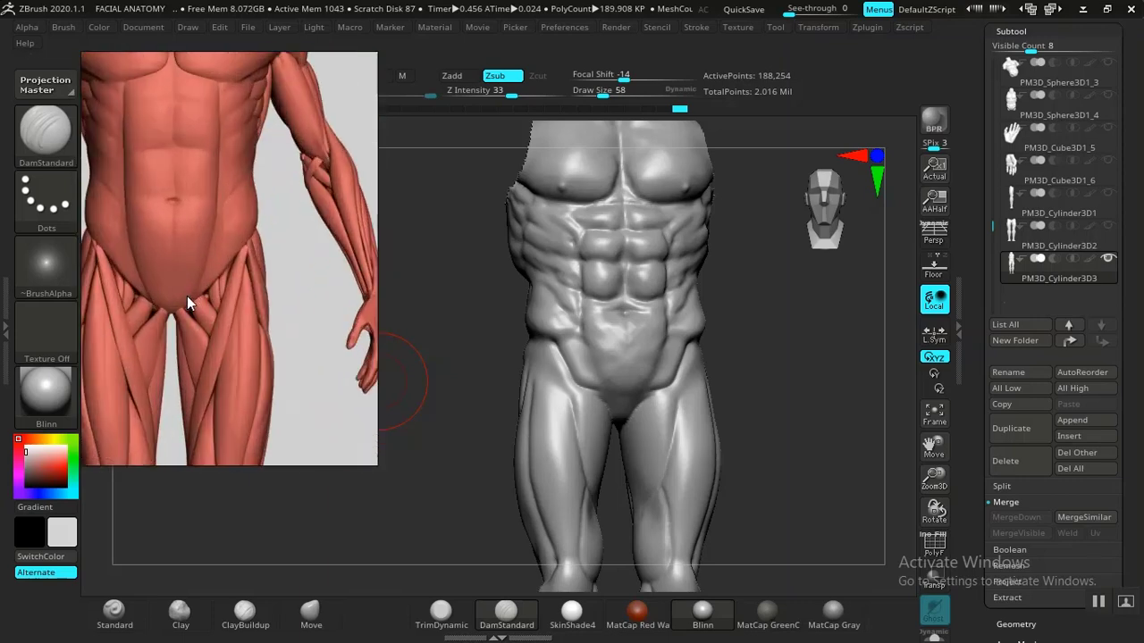
{"action": "scroll", "coordinate": [292, 303], "scroll_direction": "up", "scroll_amount": 2}
{"action": "scroll", "coordinate": [215, 308], "scroll_direction": "up", "scroll_amount": 3}
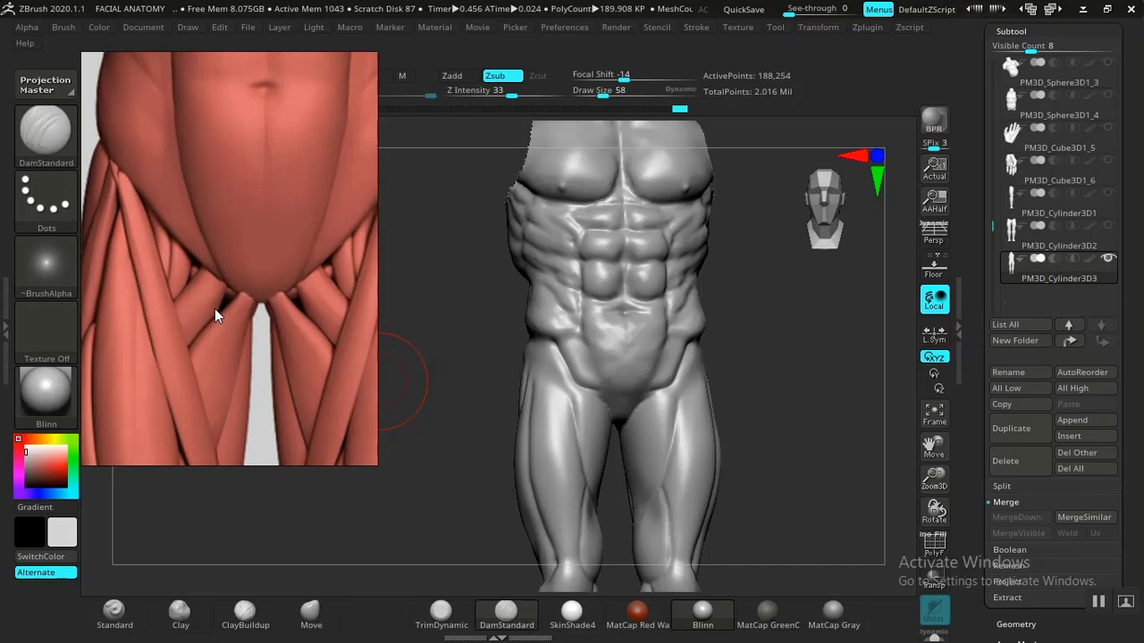
Carve the crease running from the front of the hip down to the groin with DamStandard and smooth its edges.
{"action": "left_click_drag", "start_coordinate": [796, 403], "coordinate": [752, 455]}
{"action": "left_click_drag", "start_coordinate": [573, 373], "coordinate": [549, 357], "text": "shift"}
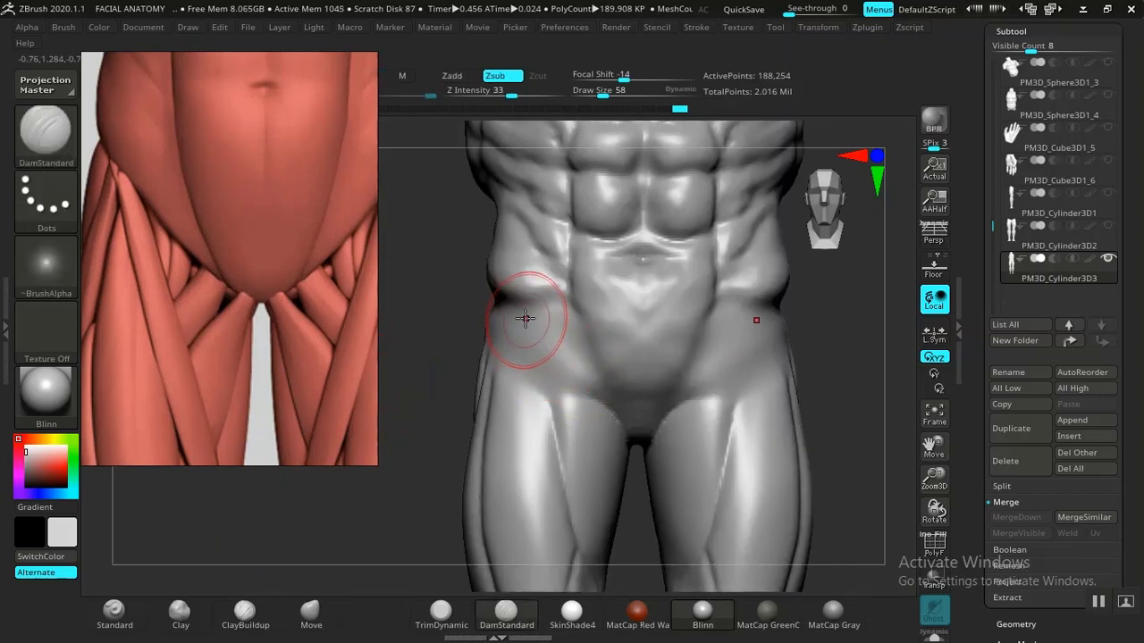
{"action": "key", "text": "ctrl+z"}
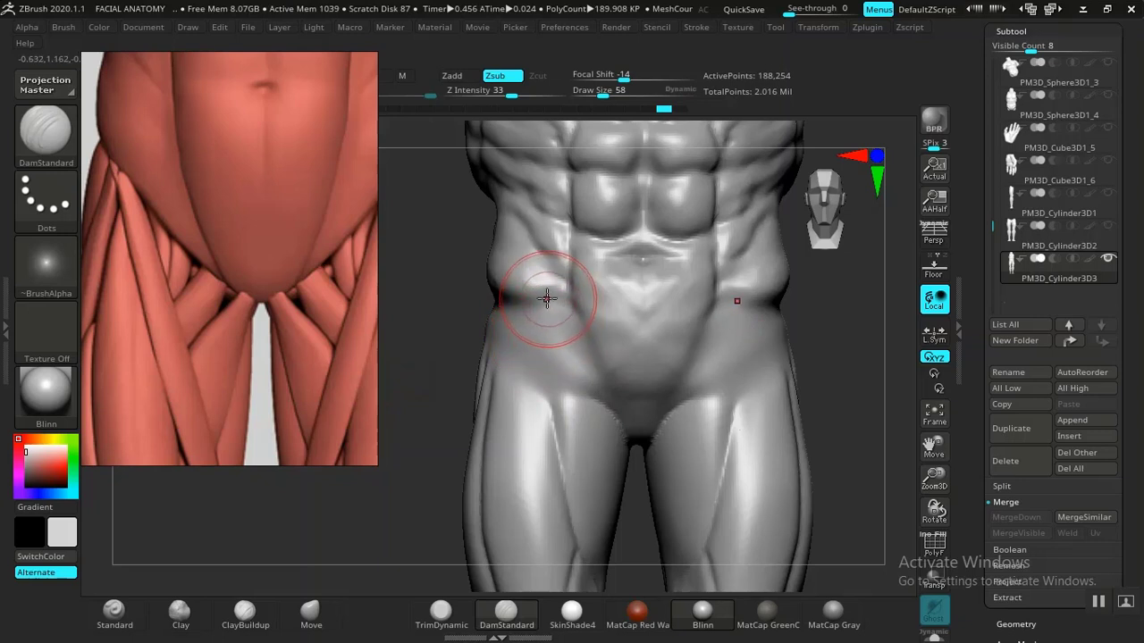
{"action": "key", "text": "ctrl+shift+z"}
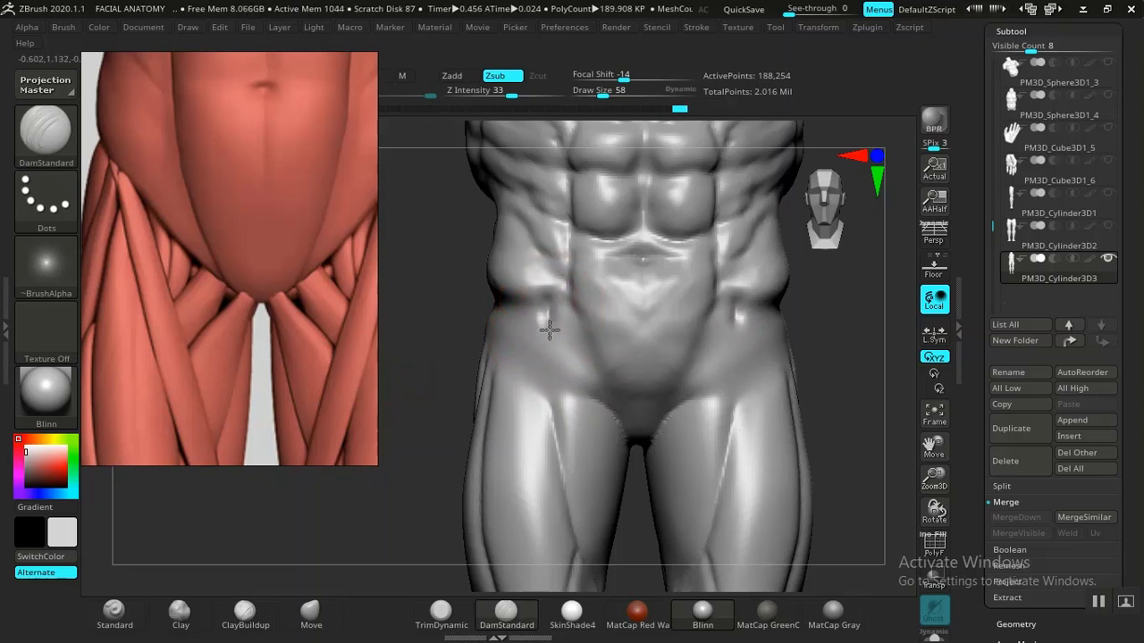
{"action": "mouse_move", "coordinate": [549, 329]}
{"action": "left_mouse_down"}
{"action": "mouse_move", "coordinate": [579, 382]}
{"action": "mouse_move", "coordinate": [544, 304]}
{"action": "mouse_move", "coordinate": [546, 347]}
{"action": "mouse_move", "coordinate": [595, 409]}
{"action": "mouse_move", "coordinate": [540, 308]}
{"action": "mouse_move", "coordinate": [558, 361]}
{"action": "mouse_move", "coordinate": [553, 300]}
{"action": "left_mouse_up"}
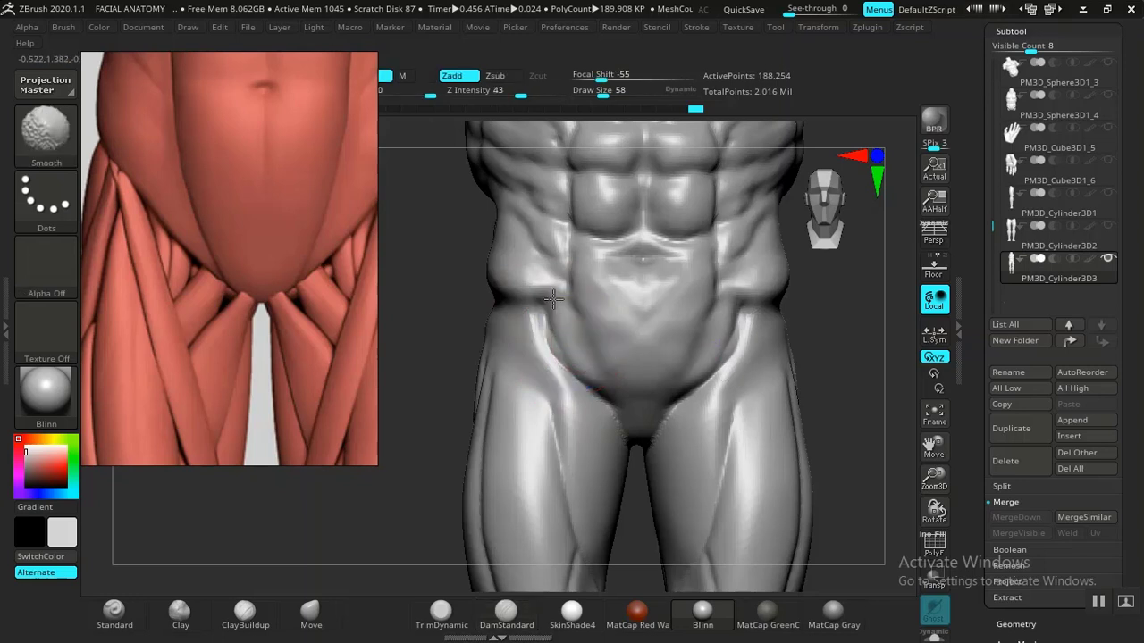
{"action": "left_click_drag", "start_coordinate": [547, 346], "coordinate": [565, 385], "text": "shift"}
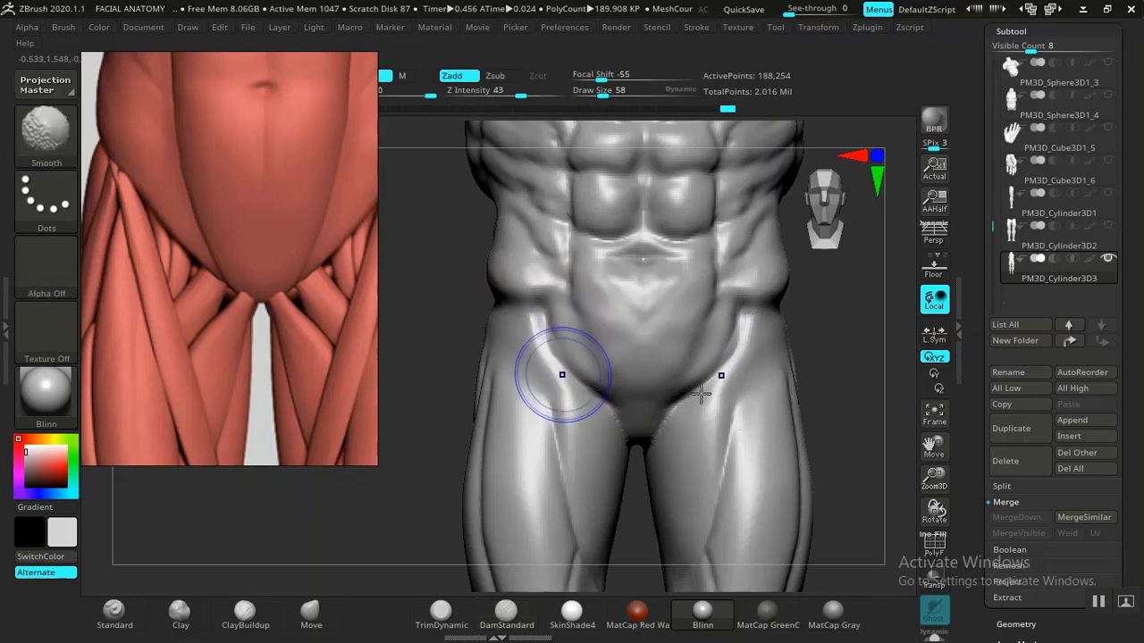
{"action": "mouse_move", "coordinate": [758, 408]}
{"action": "left_mouse_down"}
{"action": "mouse_move", "coordinate": [748, 288]}
{"action": "mouse_move", "coordinate": [807, 423]}
{"action": "mouse_move", "coordinate": [553, 357]}
{"action": "left_mouse_up"}
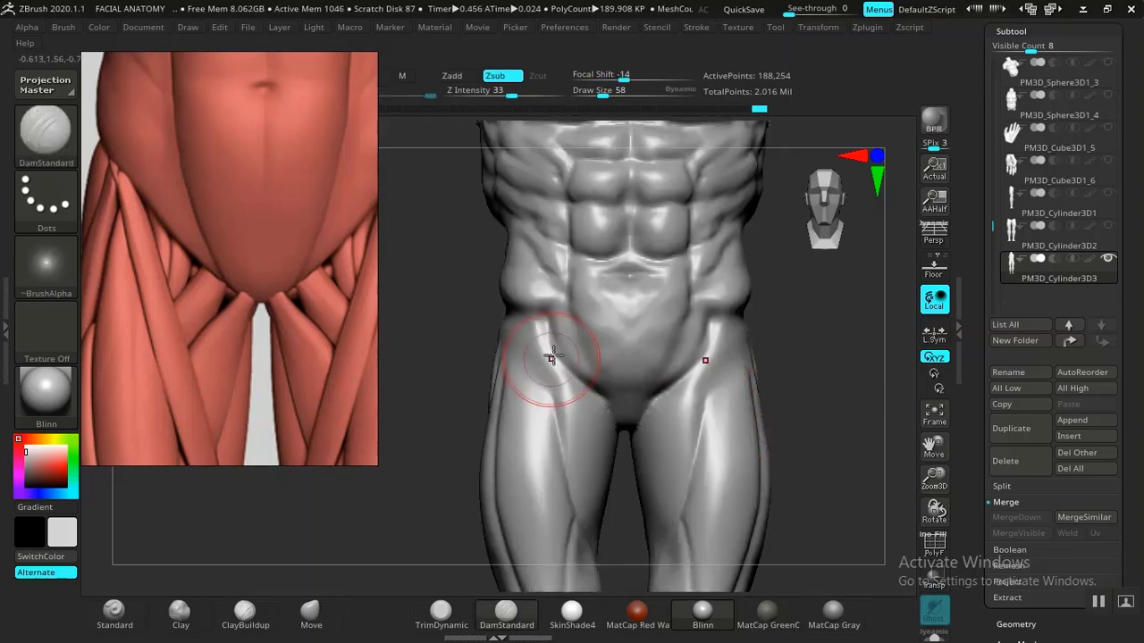
Build up a band of volume from the groin around the outer hip below the waist with ClayBuildup at a draw size of 58.
{"action": "left_click_drag", "start_coordinate": [463, 348], "coordinate": [372, 580]}
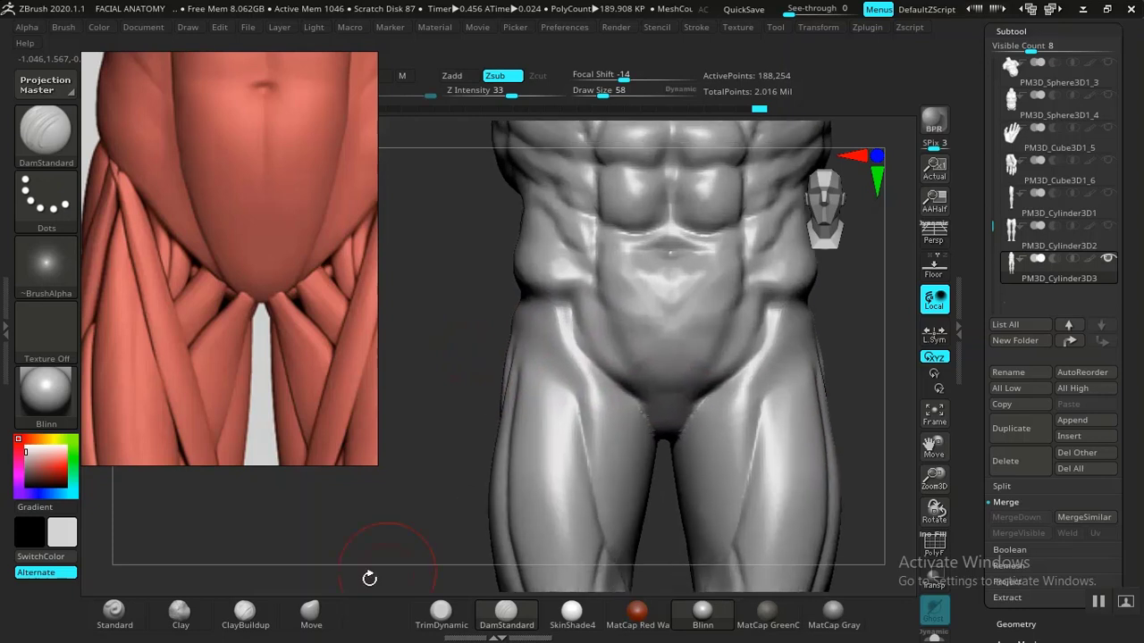
{"action": "left_click", "coordinate": [245, 612]}
{"action": "left_click_drag", "start_coordinate": [433, 435], "coordinate": [556, 399]}
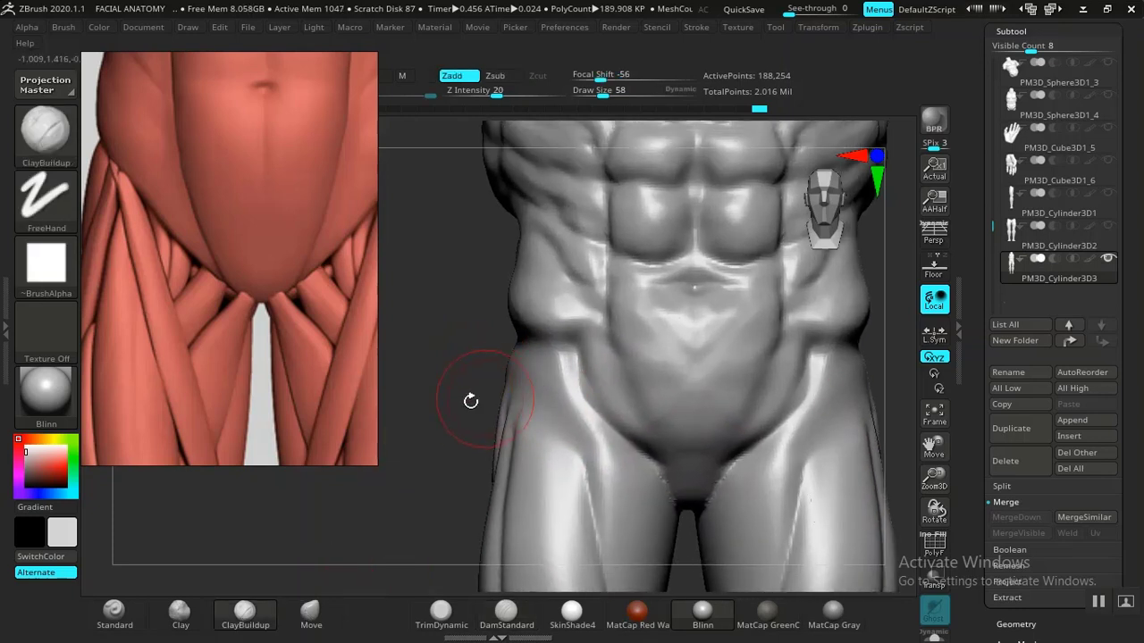
{"action": "mouse_move", "coordinate": [539, 347]}
{"action": "left_mouse_down"}
{"action": "mouse_move", "coordinate": [572, 418]}
{"action": "mouse_move", "coordinate": [584, 414]}
{"action": "left_mouse_up"}
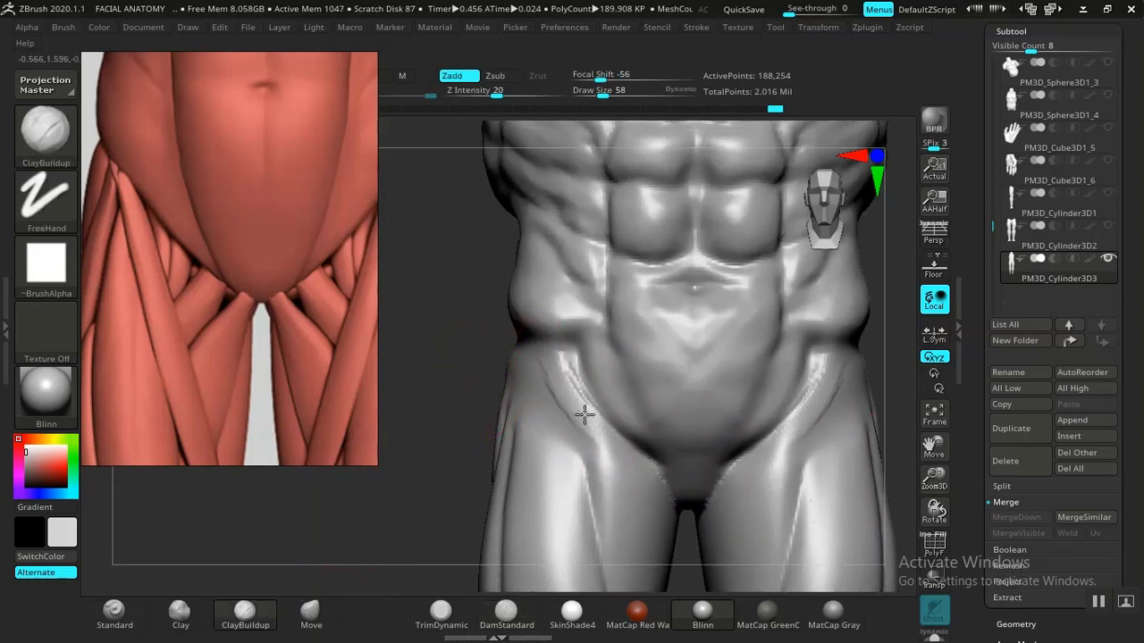
{"action": "left_click_drag", "start_coordinate": [494, 391], "coordinate": [524, 401]}
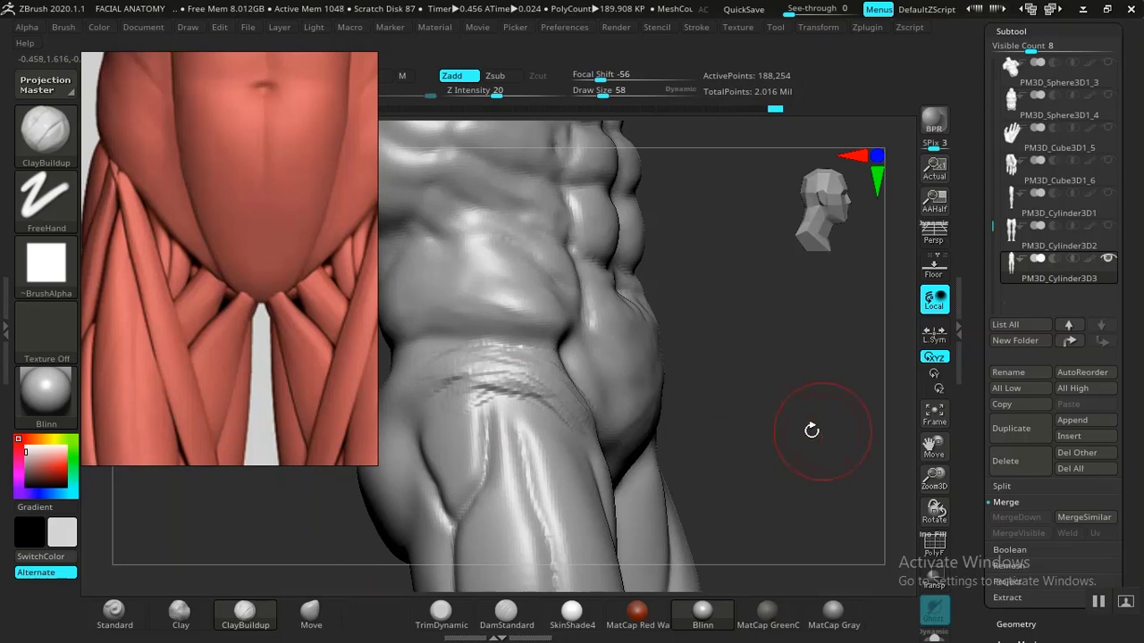
{"action": "mouse_move", "coordinate": [811, 430]}
{"action": "left_mouse_down"}
{"action": "mouse_move", "coordinate": [648, 417]}
{"action": "mouse_move", "coordinate": [736, 397]}
{"action": "mouse_move", "coordinate": [664, 434]}
{"action": "left_mouse_up"}
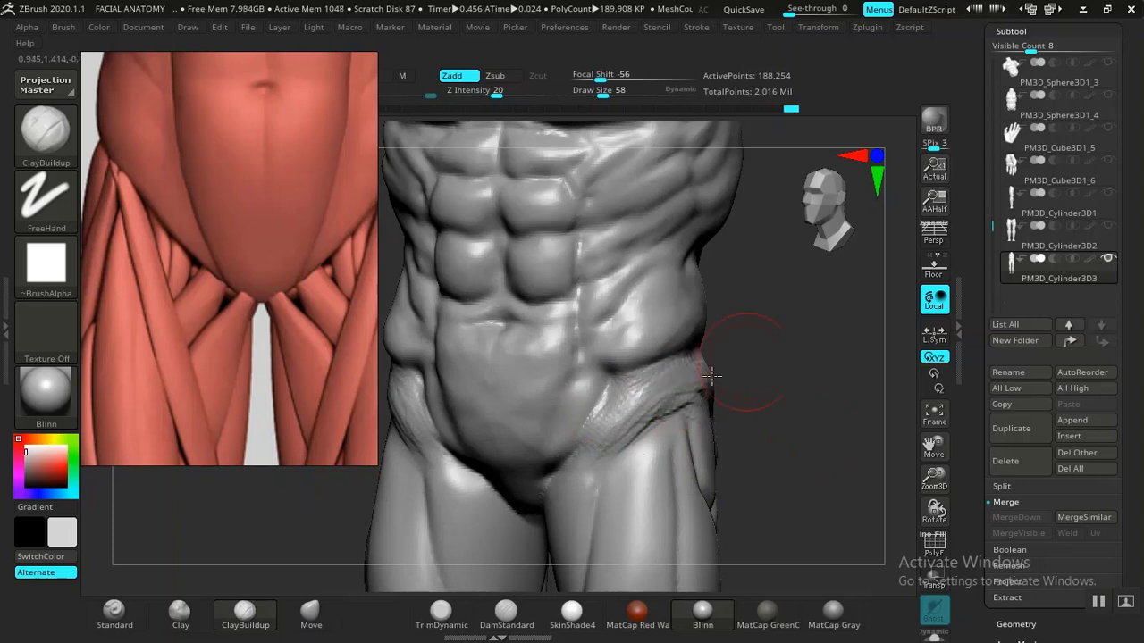
{"action": "mouse_move", "coordinate": [702, 360]}
{"action": "left_mouse_down"}
{"action": "mouse_move", "coordinate": [685, 383]}
{"action": "mouse_move", "coordinate": [751, 379]}
{"action": "mouse_move", "coordinate": [637, 408]}
{"action": "left_mouse_up"}
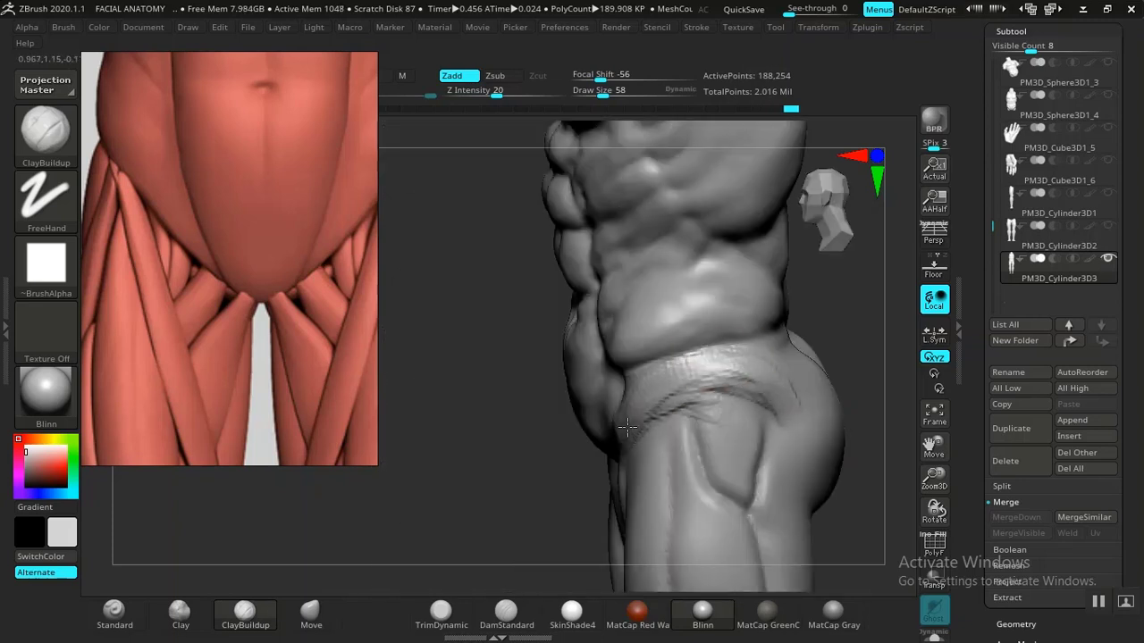
Smooth the built-up clay band around the front and side of the hip into the glute.
{"action": "left_click_drag", "start_coordinate": [554, 486], "coordinate": [793, 467], "text": "shift"}
{"action": "mouse_move", "coordinate": [657, 402]}
{"action": "left_mouse_down"}
{"action": "mouse_move", "coordinate": [583, 445]}
{"action": "mouse_move", "coordinate": [567, 437]}
{"action": "mouse_move", "coordinate": [544, 479]}
{"action": "mouse_move", "coordinate": [623, 410]}
{"action": "mouse_move", "coordinate": [647, 431]}
{"action": "left_mouse_up"}
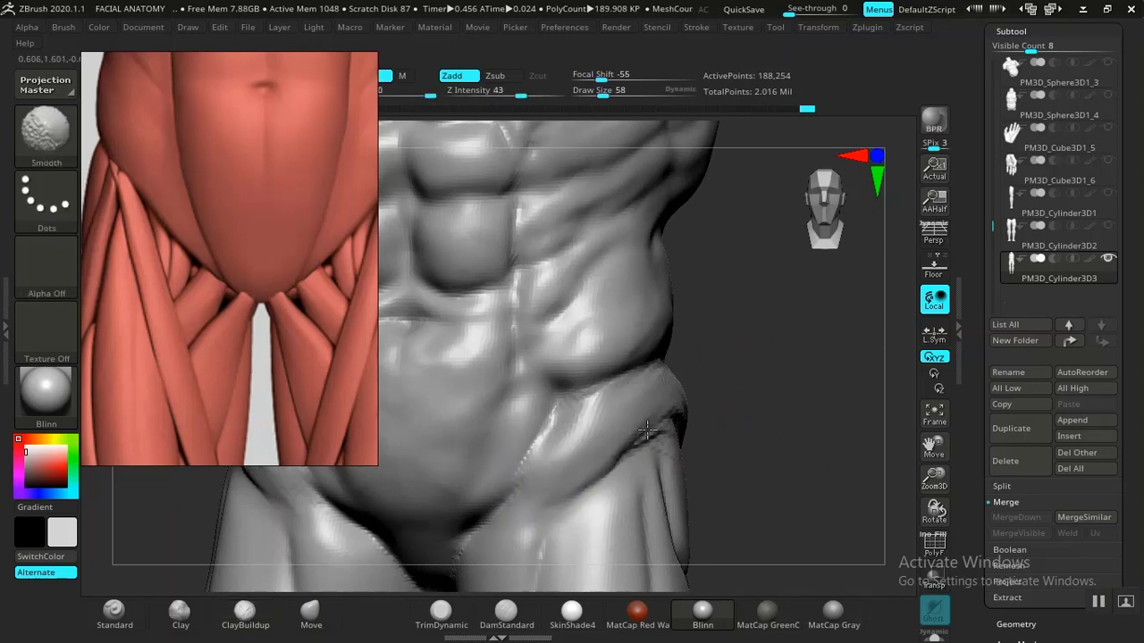
{"action": "left_click_drag", "start_coordinate": [732, 375], "coordinate": [692, 403]}
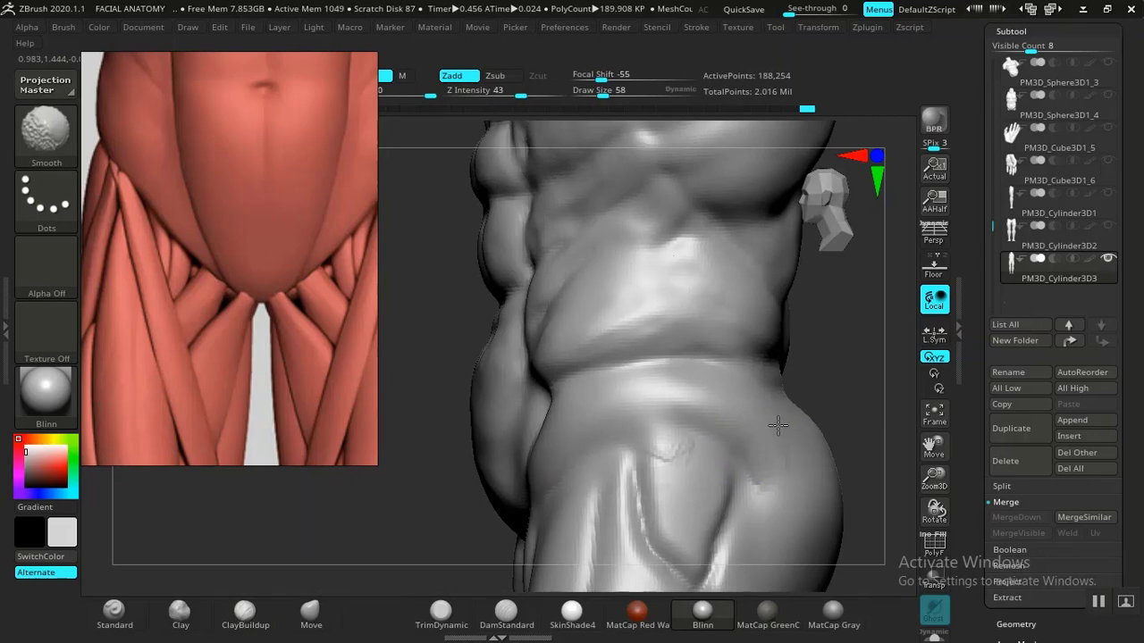
{"action": "left_click_drag", "start_coordinate": [777, 425], "coordinate": [775, 440], "text": "shift"}
{"action": "right_click_drag", "start_coordinate": [843, 391], "coordinate": [854, 370], "text": "ctrl"}
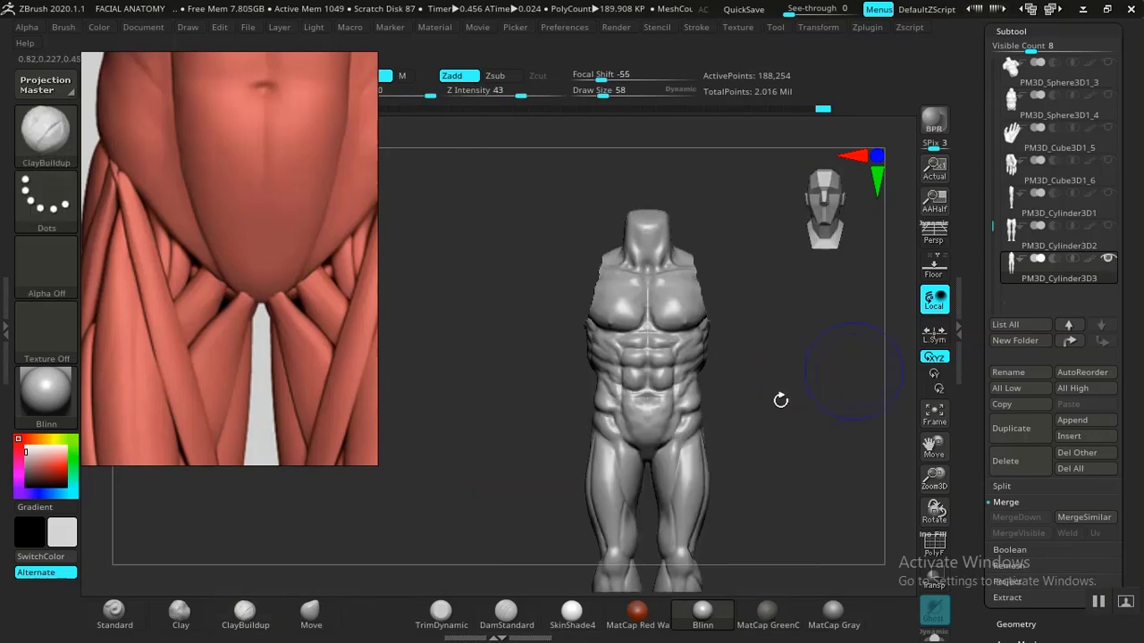
Smooth the transition between the front hip band and the upper thigh on both sides.
{"action": "left_click_drag", "start_coordinate": [527, 491], "coordinate": [541, 380], "text": "alt"}
{"action": "left_click_drag", "start_coordinate": [572, 436], "coordinate": [572, 451], "text": "alt"}
{"action": "mouse_move", "coordinate": [409, 364]}
{"action": "left_mouse_down", "text": "alt"}
{"action": "mouse_move", "coordinate": [509, 399]}
{"action": "mouse_move", "coordinate": [434, 408]}
{"action": "left_mouse_up", "text": "alt"}
{"action": "mouse_move", "coordinate": [427, 348]}
{"action": "left_mouse_down", "text": "alt"}
{"action": "mouse_move", "coordinate": [503, 393]}
{"action": "mouse_move", "coordinate": [549, 398]}
{"action": "left_mouse_up", "text": "alt"}
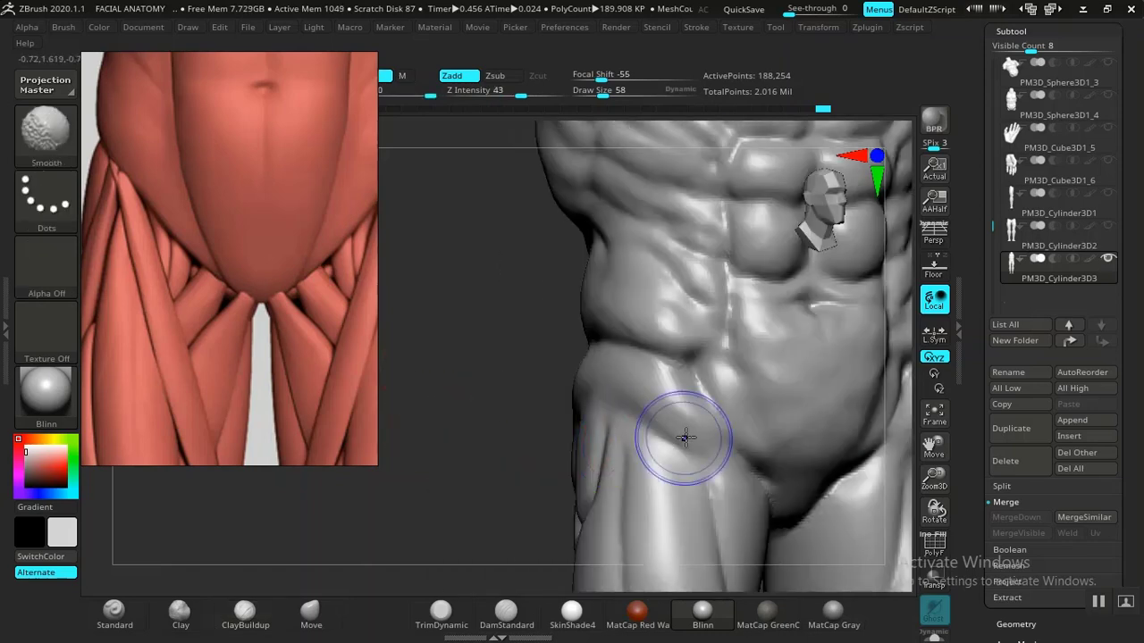
{"action": "mouse_move", "coordinate": [685, 437]}
{"action": "left_mouse_down", "text": "shift"}
{"action": "mouse_move", "coordinate": [679, 429]}
{"action": "mouse_move", "coordinate": [702, 422]}
{"action": "mouse_move", "coordinate": [657, 411]}
{"action": "left_mouse_up", "text": "shift"}
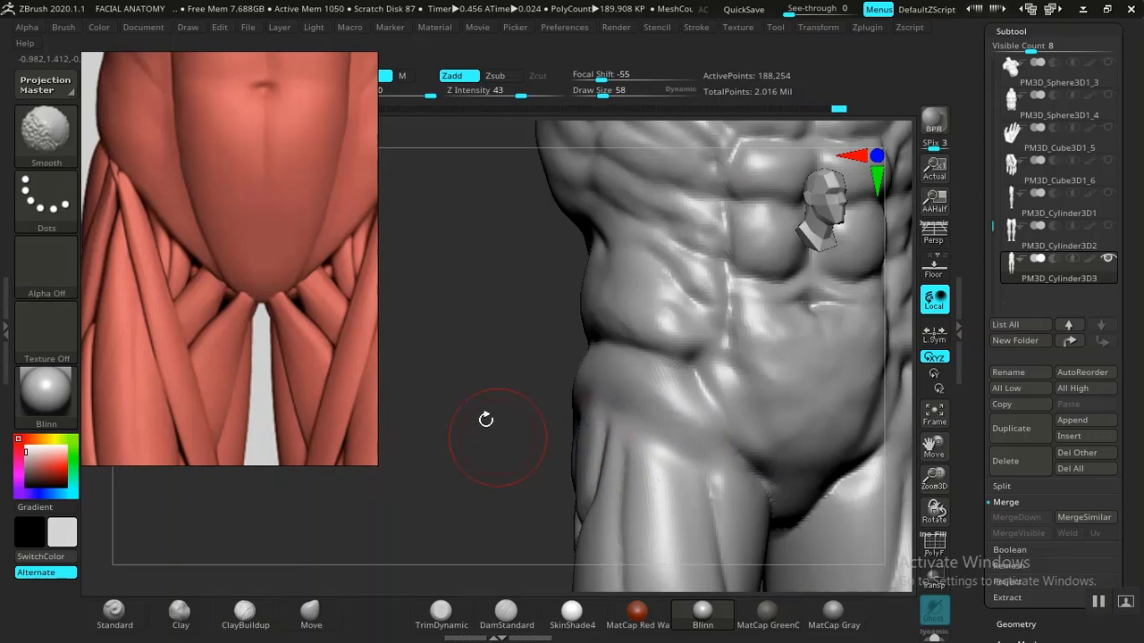
{"action": "left_click_drag", "start_coordinate": [485, 419], "coordinate": [506, 406], "text": "alt"}
{"action": "left_click_drag", "start_coordinate": [849, 387], "coordinate": [713, 489], "text": "alt"}
{"action": "left_click_drag", "start_coordinate": [563, 325], "coordinate": [545, 362], "text": "shift"}
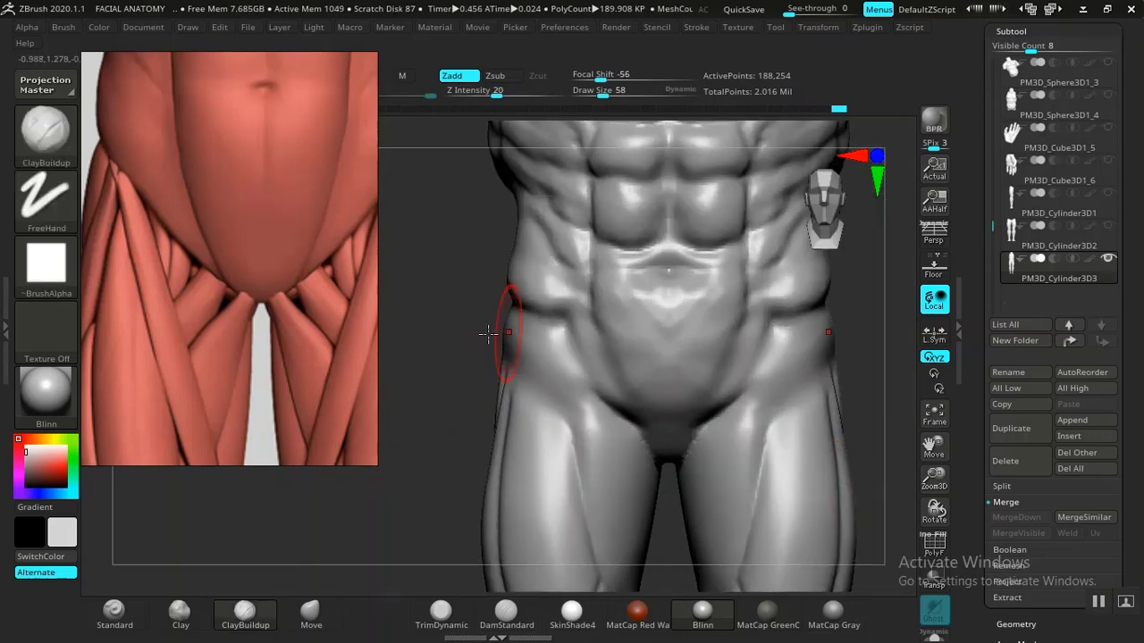
Browse the reference board to the full-body scans and enlarge the torso and hips of the front-facing man in shorts.
{"action": "scroll", "coordinate": [210, 308], "scroll_direction": "down", "scroll_amount": 8}
{"action": "scroll", "coordinate": [226, 340], "scroll_direction": "down", "scroll_amount": 8}
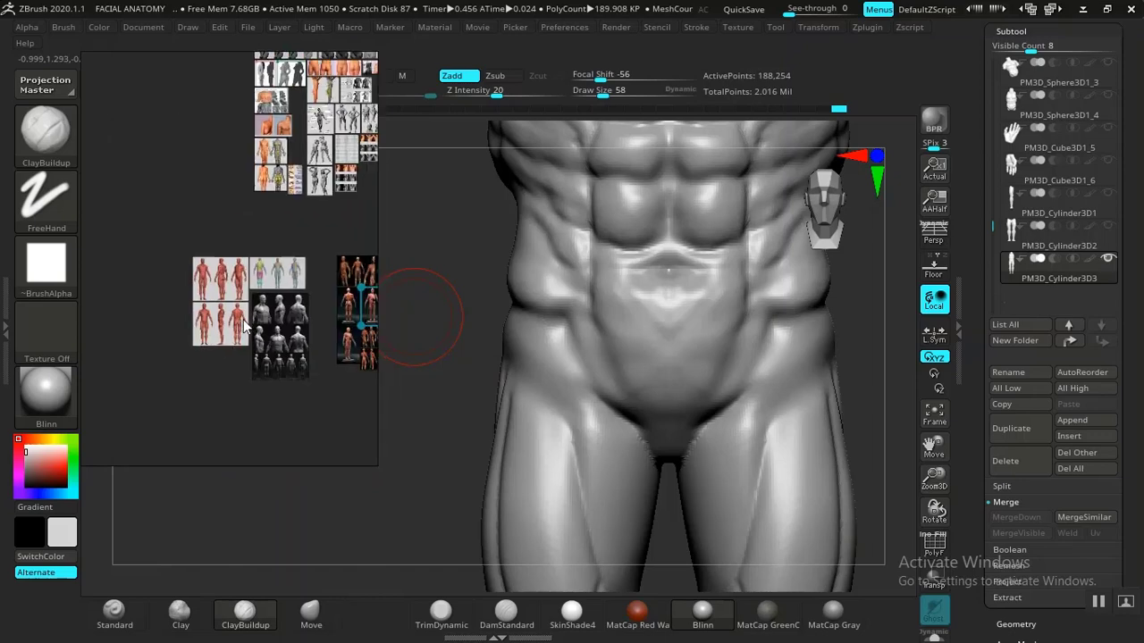
{"action": "scroll", "coordinate": [169, 340], "scroll_direction": "up", "scroll_amount": 10}
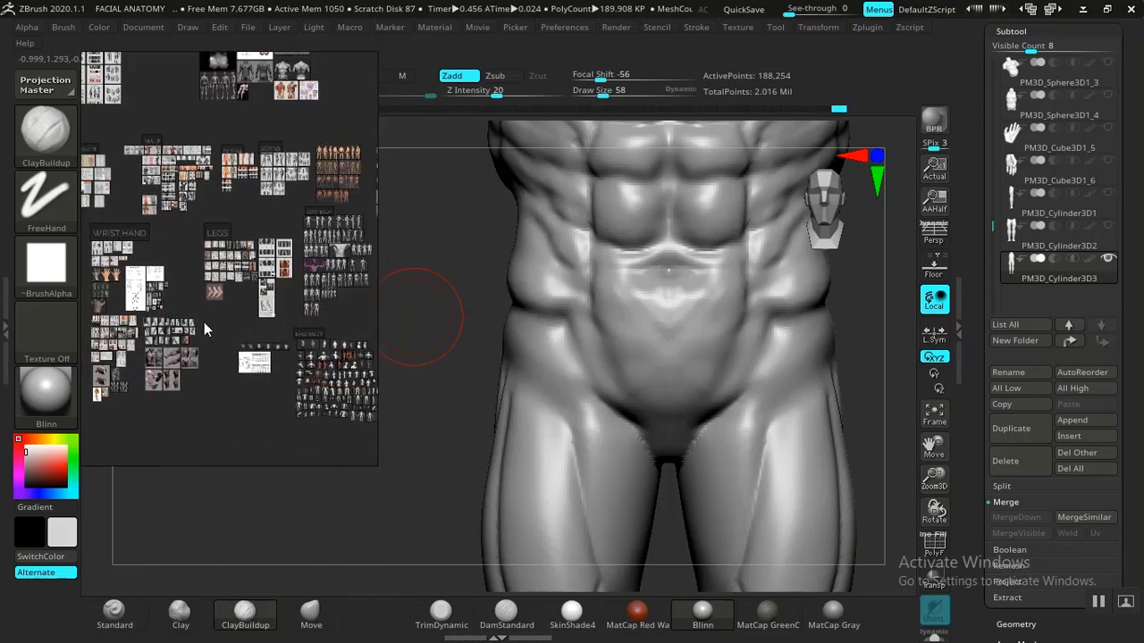
{"action": "middle_click_drag", "start_coordinate": [227, 306], "coordinate": [295, 333]}
{"action": "scroll", "coordinate": [253, 261], "scroll_direction": "up", "scroll_amount": 3}
{"action": "middle_click_drag", "start_coordinate": [252, 262], "coordinate": [133, 291]}
{"action": "scroll", "coordinate": [302, 229], "scroll_direction": "up", "scroll_amount": 4}
{"action": "scroll", "coordinate": [301, 229], "scroll_direction": "up", "scroll_amount": 2}
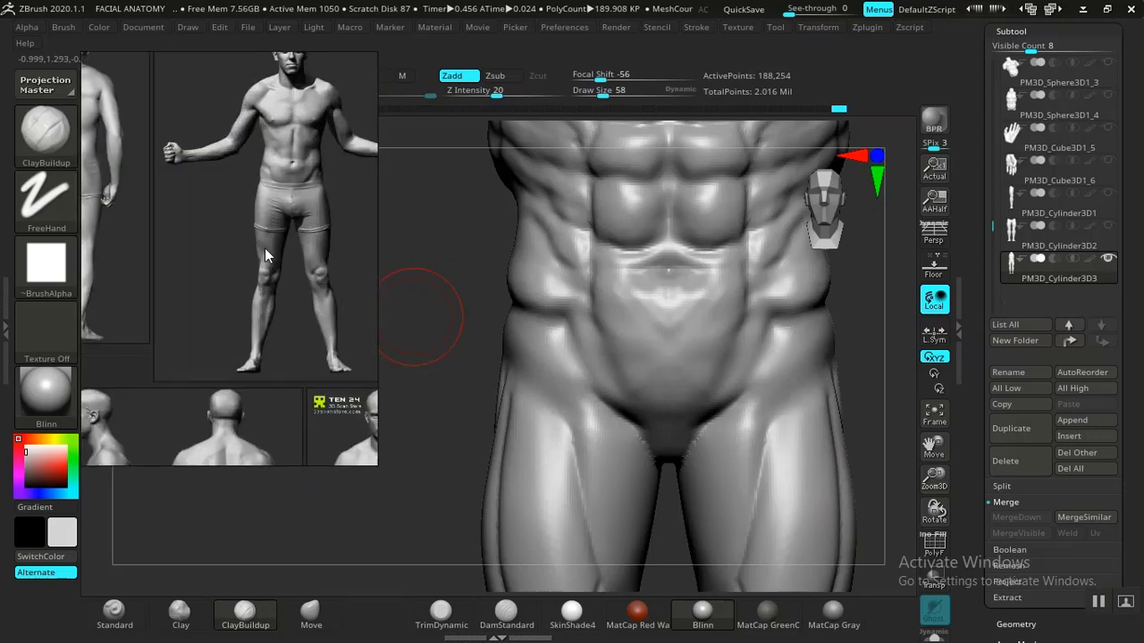
{"action": "scroll", "coordinate": [265, 251], "scroll_direction": "up", "scroll_amount": 2}
{"action": "middle_click_drag", "start_coordinate": [301, 250], "coordinate": [239, 317]}
{"action": "scroll", "coordinate": [281, 327], "scroll_direction": "up", "scroll_amount": 2}
{"action": "scroll", "coordinate": [239, 318], "scroll_direction": "up", "scroll_amount": 1}
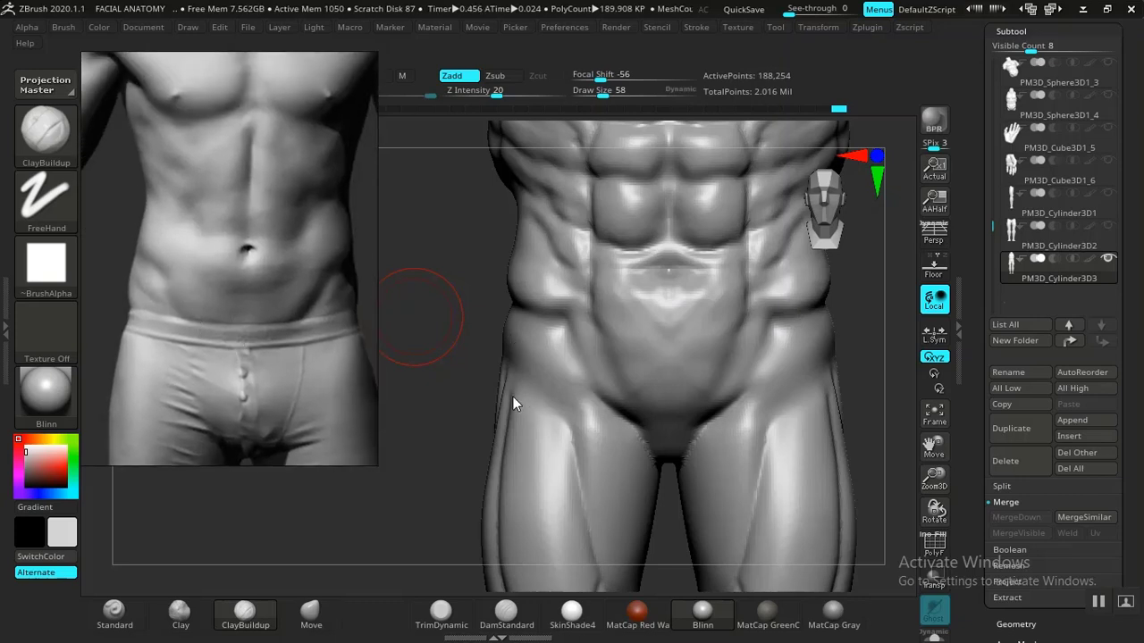
Deepen the inguinal crease between the lower abdomen and the hip with DamStandard and soften the abdomen beside it.
{"action": "left_click_drag", "start_coordinate": [525, 501], "coordinate": [514, 545]}
{"action": "left_click", "coordinate": [505, 613]}
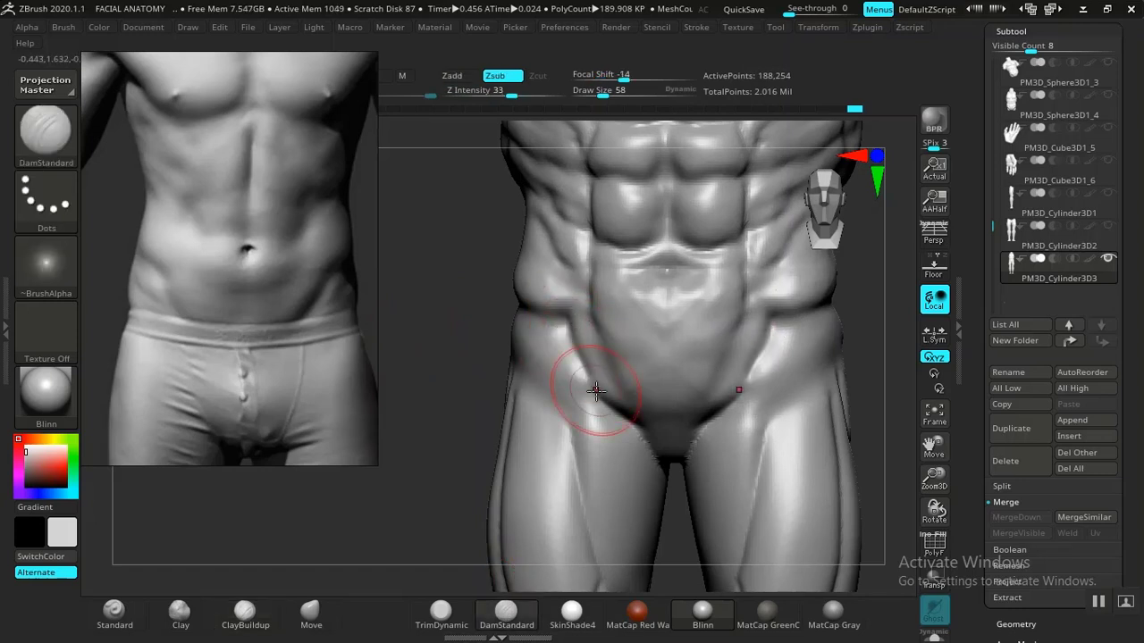
{"action": "key", "text": "shift"}
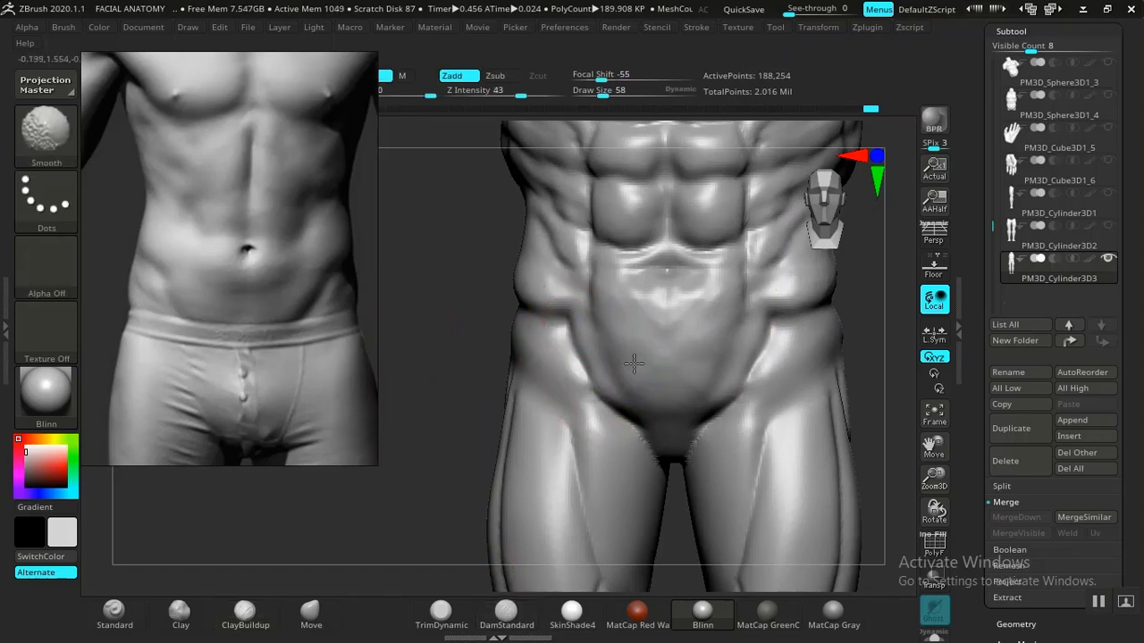
{"action": "left_click_drag", "start_coordinate": [596, 341], "coordinate": [605, 332], "text": "shift"}
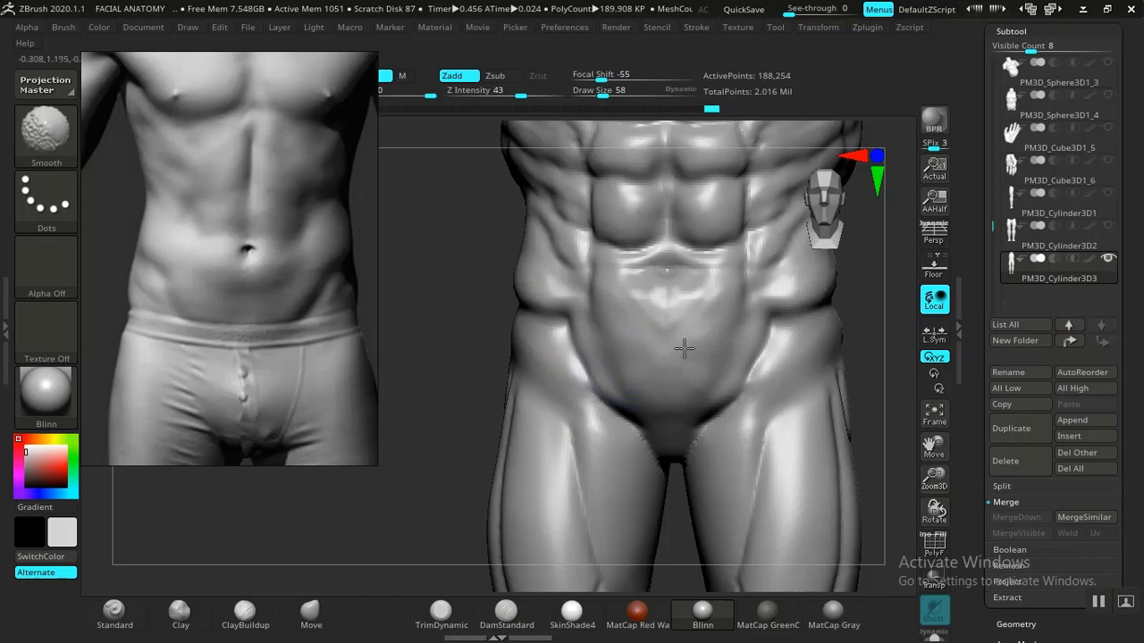
Carve a curved fold across the lower abdomen below the navel with DamStandard and smooth it into the belly.
{"action": "mouse_move", "coordinate": [683, 348]}
{"action": "left_mouse_down", "text": "shift"}
{"action": "mouse_move", "coordinate": [730, 325]}
{"action": "mouse_move", "coordinate": [645, 347]}
{"action": "left_mouse_up", "text": "shift"}
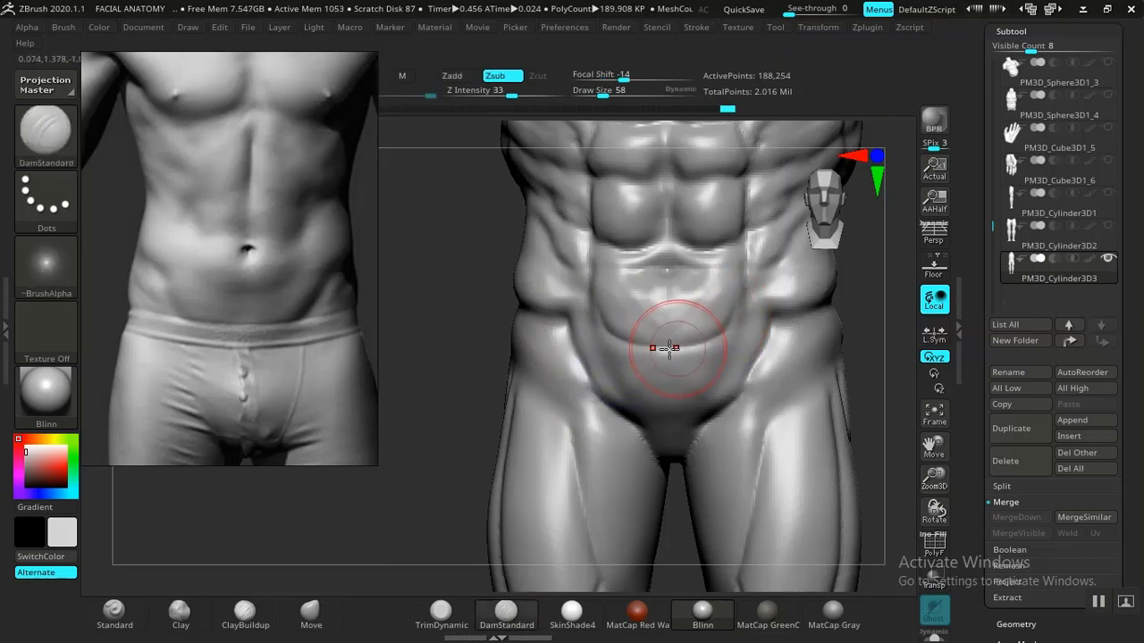
{"action": "mouse_move", "coordinate": [593, 291]}
{"action": "left_mouse_down"}
{"action": "mouse_move", "coordinate": [627, 344]}
{"action": "mouse_move", "coordinate": [720, 336]}
{"action": "mouse_move", "coordinate": [695, 357]}
{"action": "left_mouse_up"}
{"action": "key", "text": "shift"}
{"action": "mouse_move", "coordinate": [614, 328]}
{"action": "left_mouse_down", "text": "shift"}
{"action": "mouse_move", "coordinate": [604, 320]}
{"action": "mouse_move", "coordinate": [645, 393]}
{"action": "mouse_move", "coordinate": [645, 375]}
{"action": "left_mouse_up", "text": "shift"}
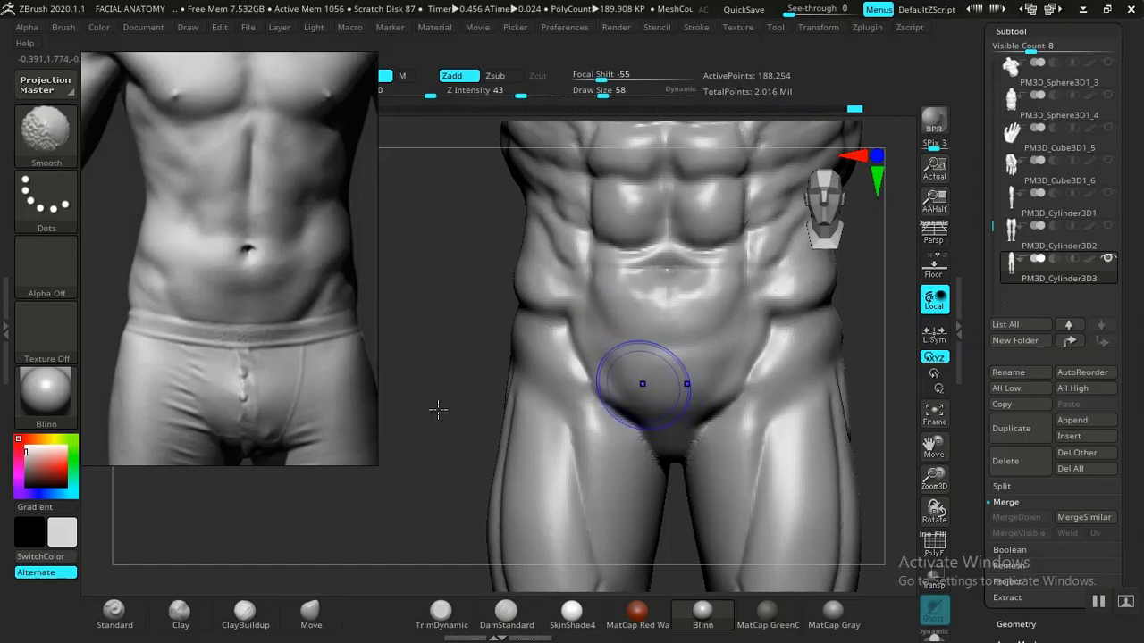
Browse the reference board to the grey full-body scans and enlarge the front-facing man's lower abdomen and groin.
{"action": "left_click_drag", "start_coordinate": [419, 405], "coordinate": [394, 345], "text": "alt"}
{"action": "mouse_move", "coordinate": [830, 359]}
{"action": "left_mouse_down", "text": "alt"}
{"action": "mouse_move", "coordinate": [767, 345]}
{"action": "mouse_move", "coordinate": [726, 307]}
{"action": "left_mouse_up", "text": "alt"}
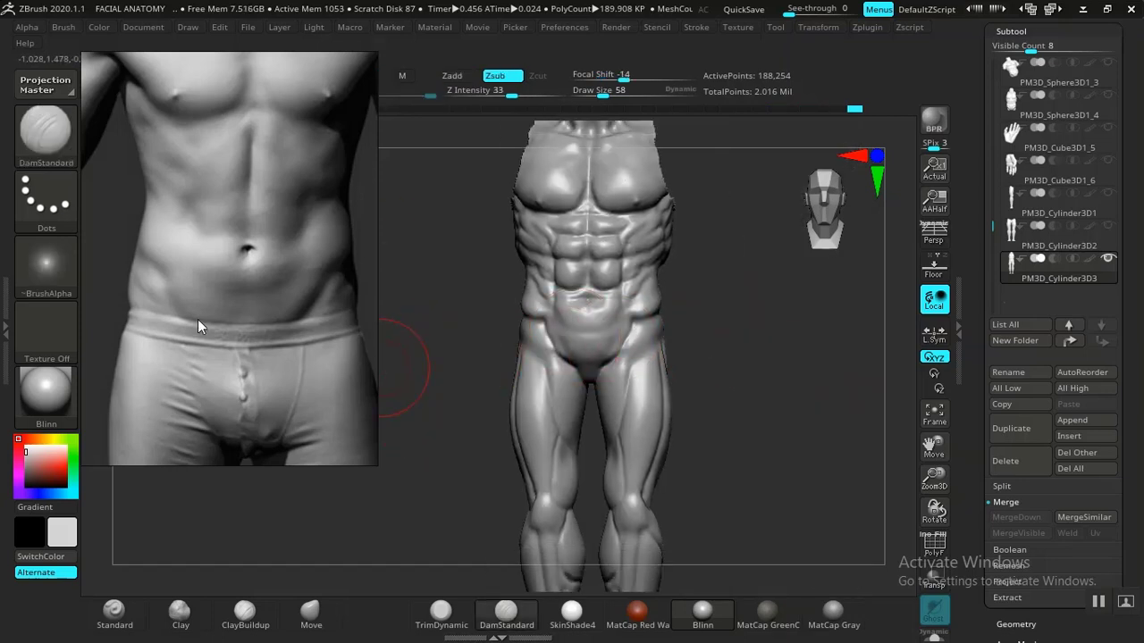
{"action": "scroll", "coordinate": [198, 319], "scroll_direction": "down", "scroll_amount": 5}
{"action": "scroll", "coordinate": [242, 295], "scroll_direction": "down", "scroll_amount": 6}
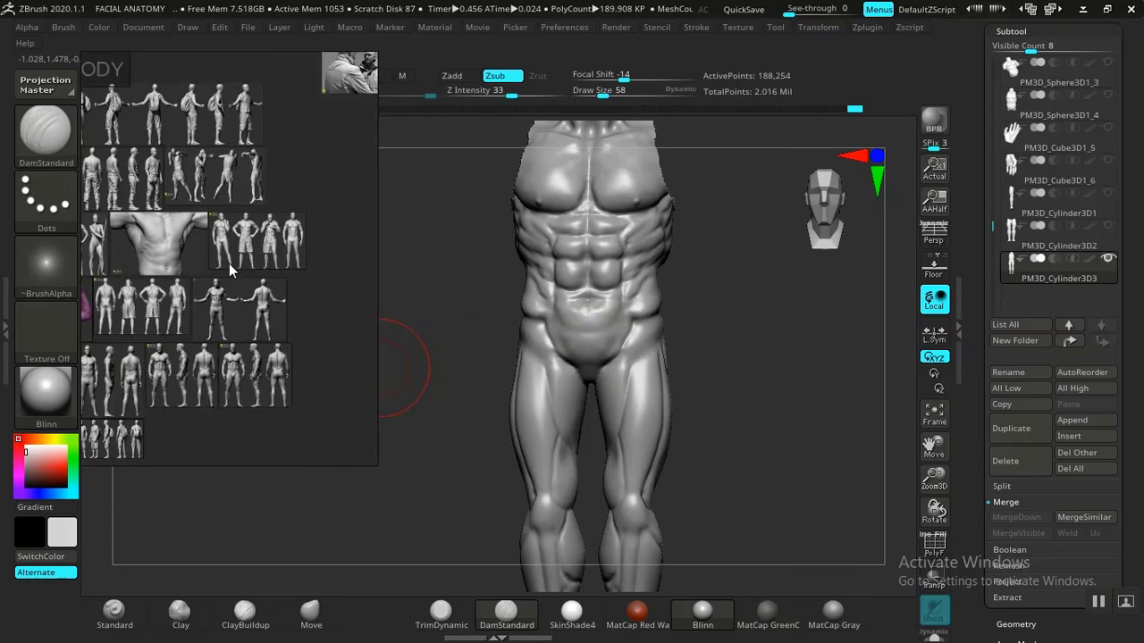
{"action": "scroll", "coordinate": [273, 279], "scroll_direction": "up", "scroll_amount": 8}
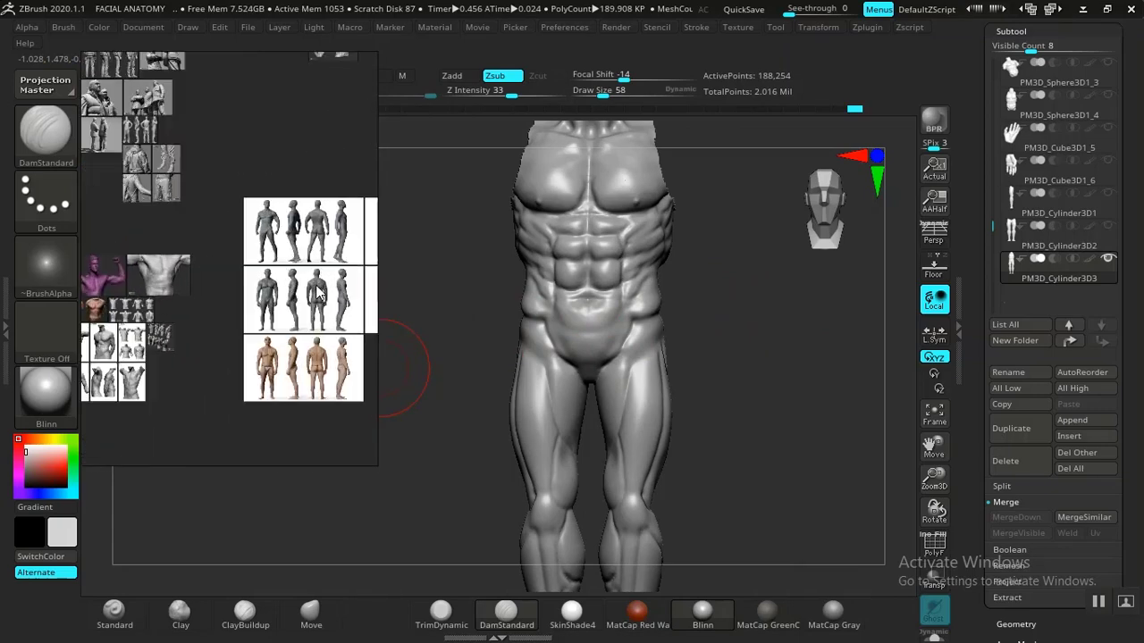
{"action": "scroll", "coordinate": [307, 285], "scroll_direction": "up", "scroll_amount": 8}
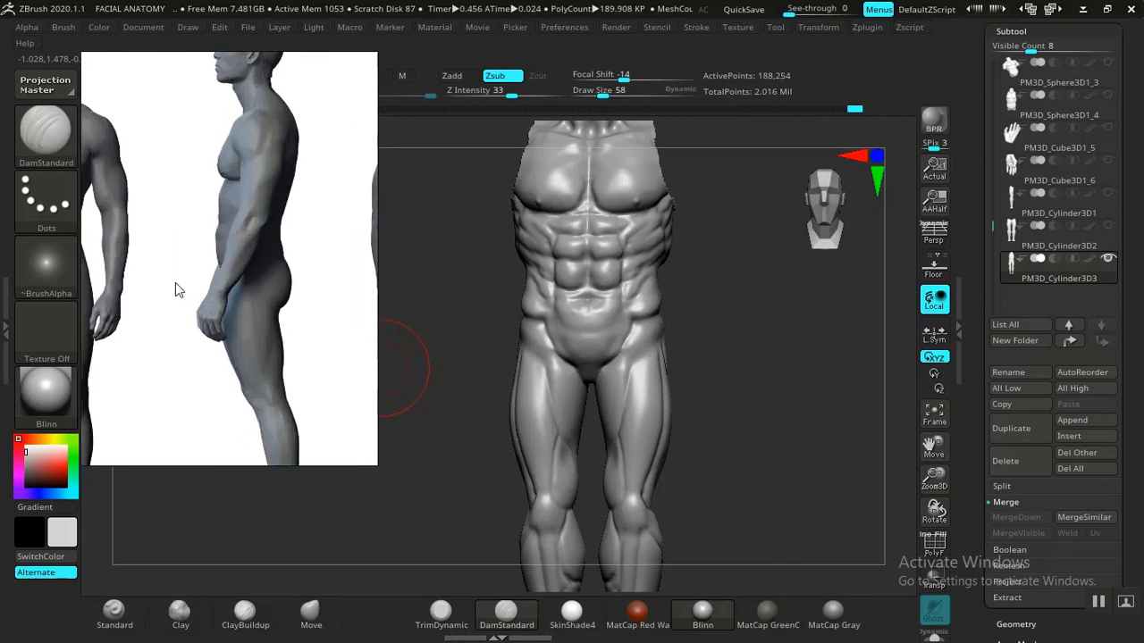
{"action": "left_click_drag", "start_coordinate": [251, 251], "coordinate": [285, 291]}
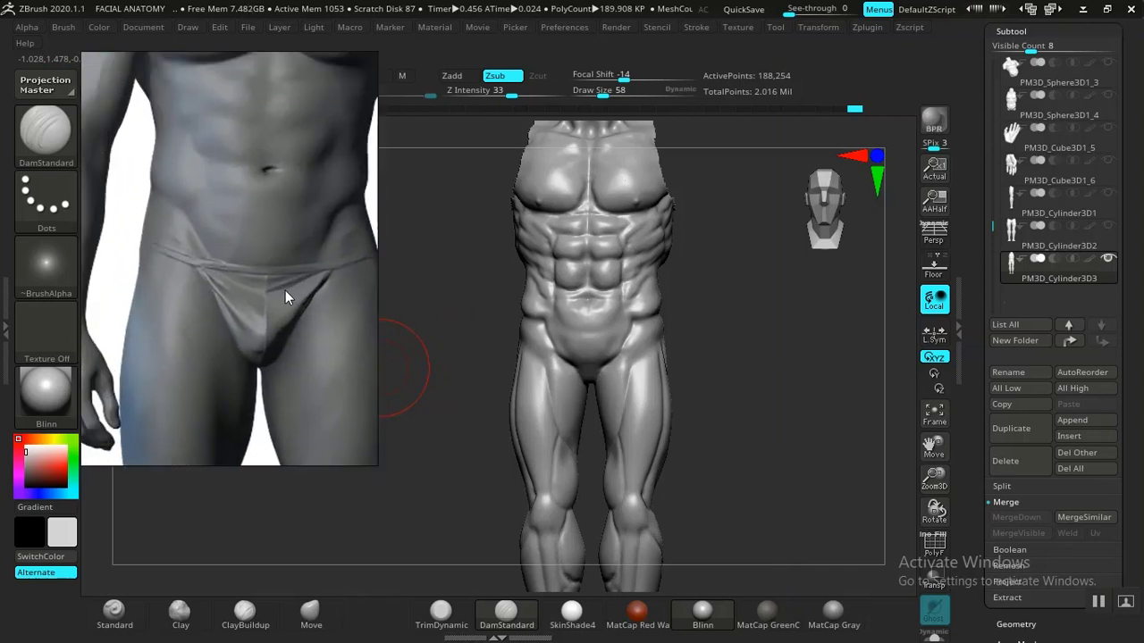
{"action": "scroll", "coordinate": [285, 291], "scroll_direction": "up", "scroll_amount": 2}
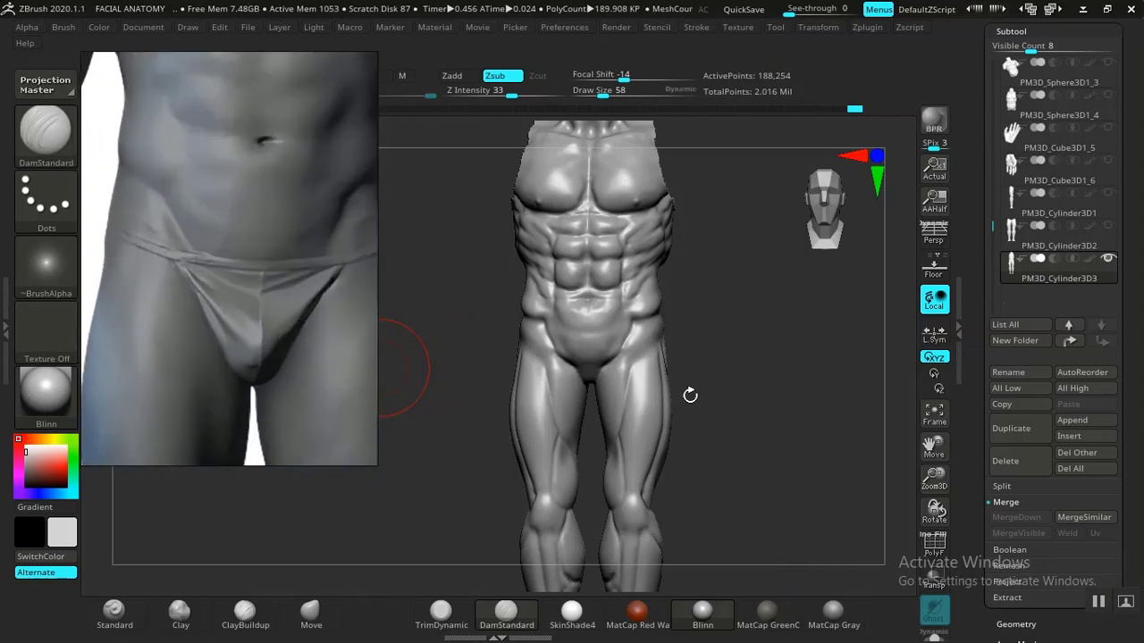
Deepen the inguinal crease from the hip down to the groin with DamStandard and smooth the upper thigh beside it.
{"action": "left_click_drag", "start_coordinate": [689, 395], "coordinate": [812, 444]}
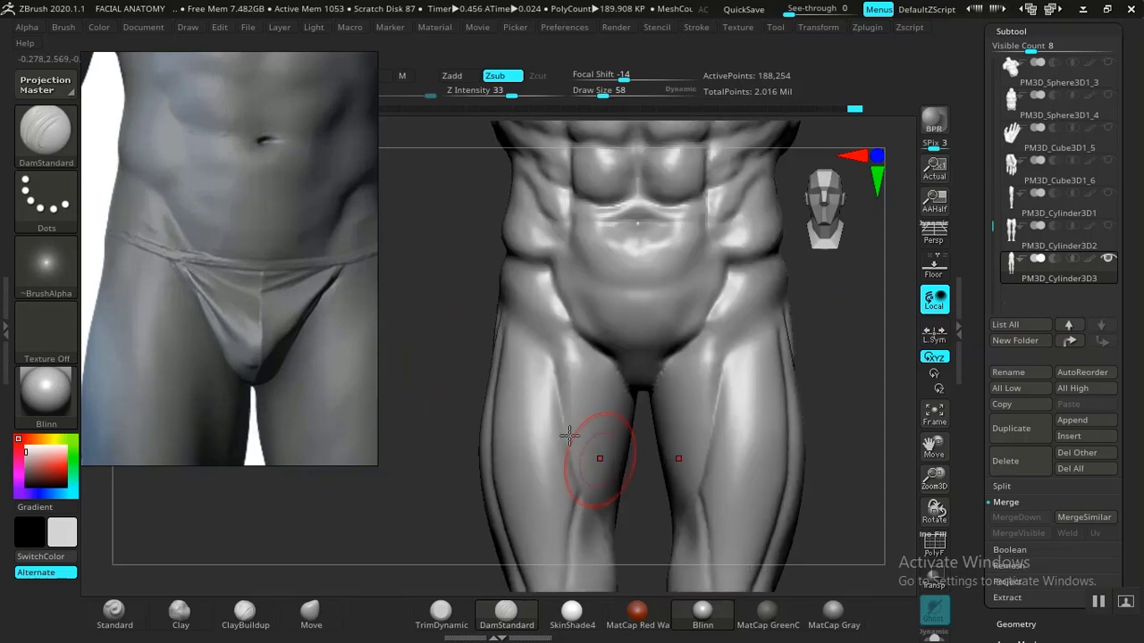
{"action": "left_click_drag", "start_coordinate": [444, 337], "coordinate": [513, 427], "text": "alt"}
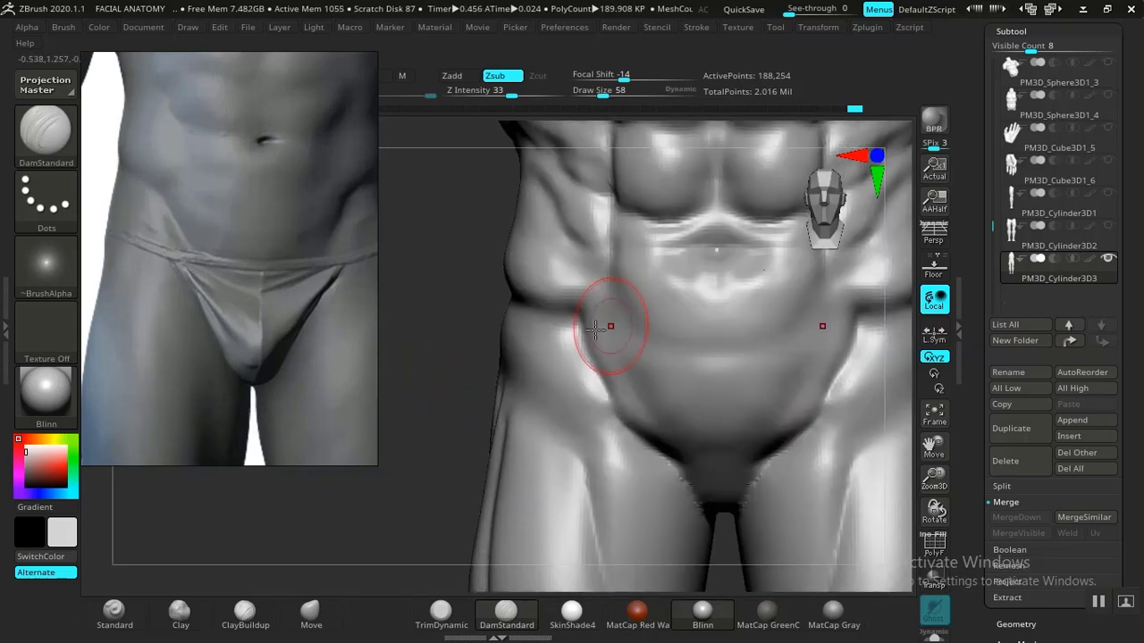
{"action": "left_click_drag", "start_coordinate": [597, 375], "coordinate": [636, 436]}
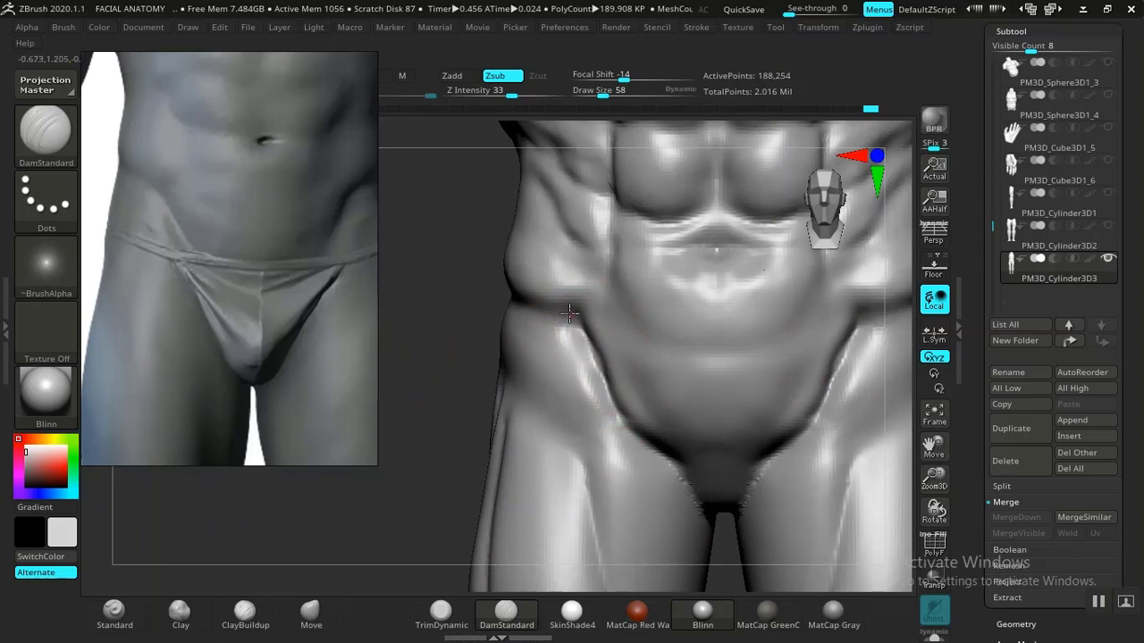
{"action": "key", "text": "shift"}
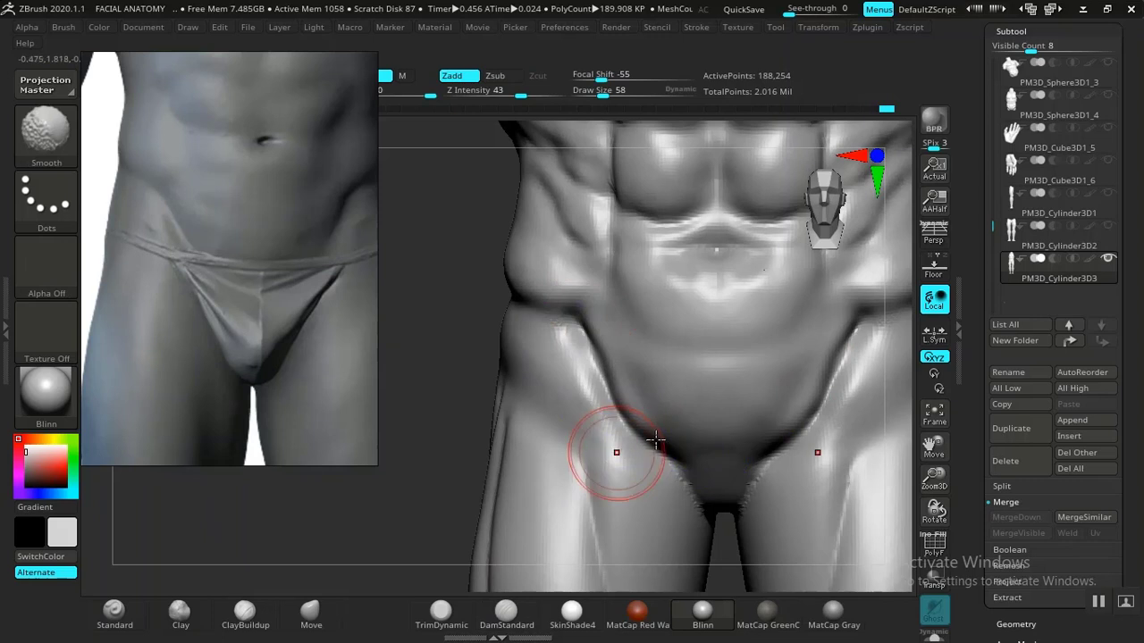
Reshape the inguinal creases with the Move brush into a straighter V running down to the crotch.
{"action": "left_click", "coordinate": [338, 621]}
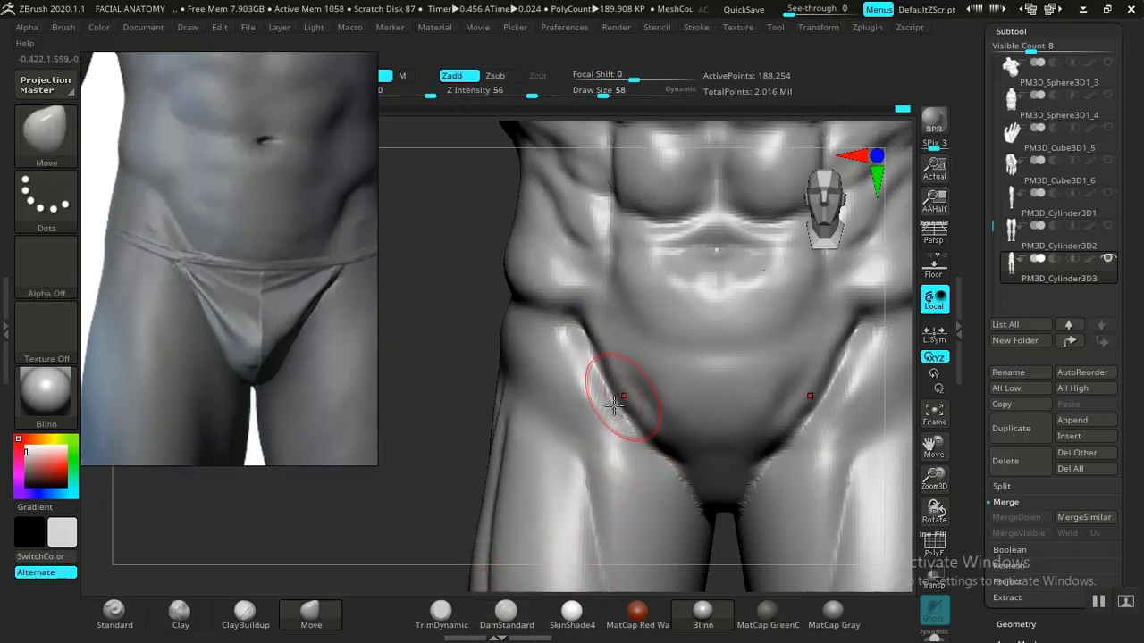
{"action": "key", "text": "shift"}
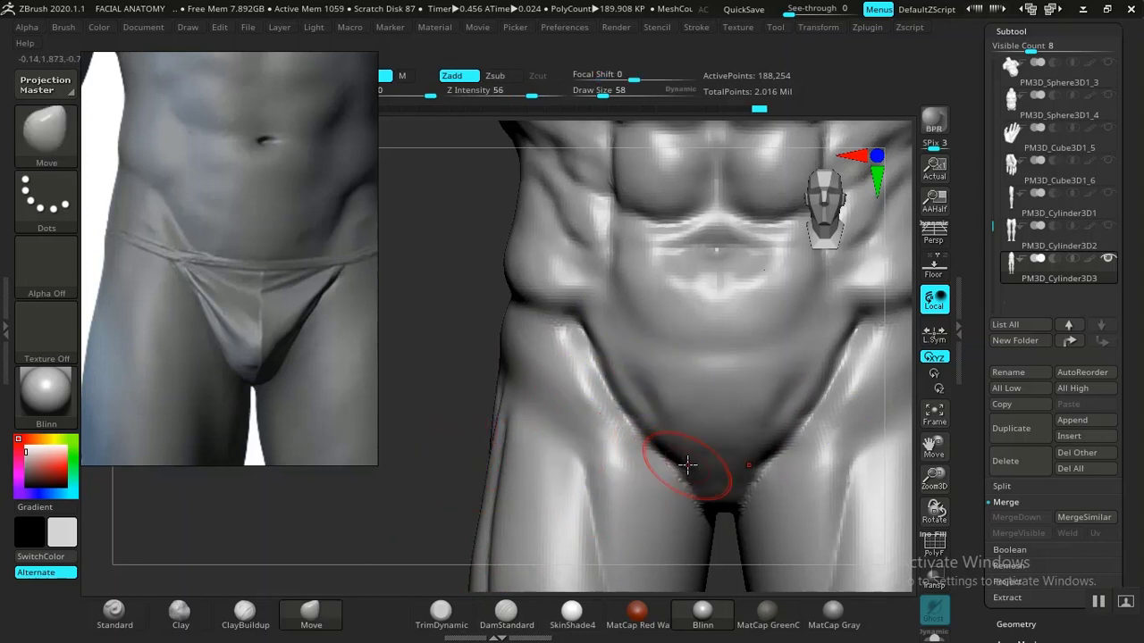
{"action": "left_click_drag", "start_coordinate": [687, 464], "coordinate": [698, 467]}
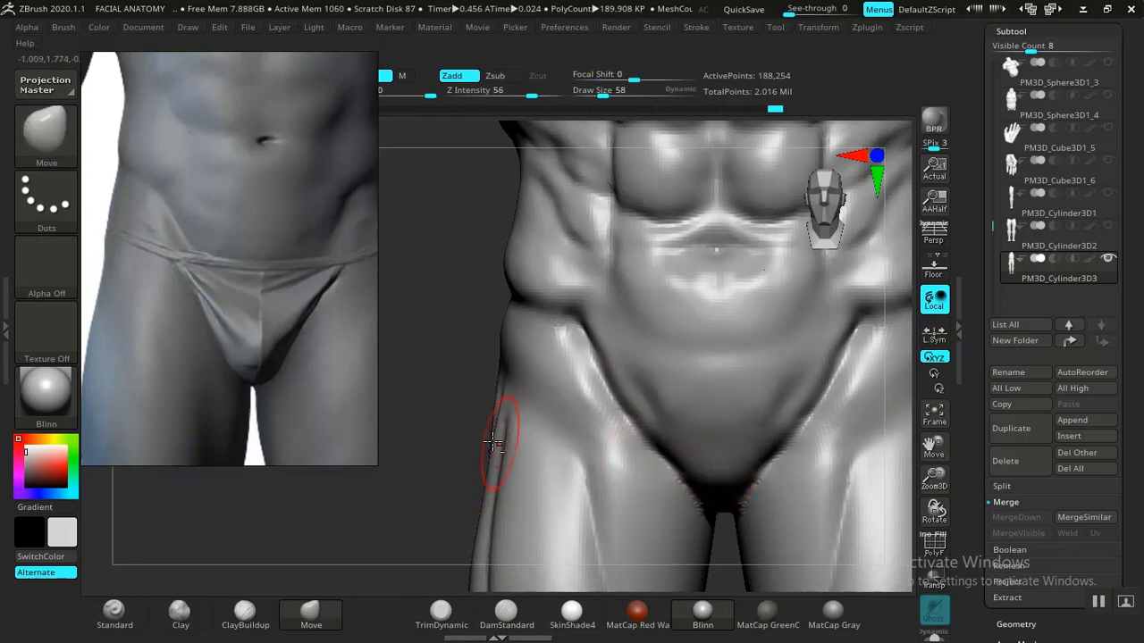
Adjust the shape of the crotch between the thighs using the Move brush at draw size 82.
{"action": "left_click_drag", "start_coordinate": [439, 423], "coordinate": [427, 37], "text": "alt"}
{"action": "left_click_drag", "start_coordinate": [854, 414], "coordinate": [704, 251], "text": "alt"}
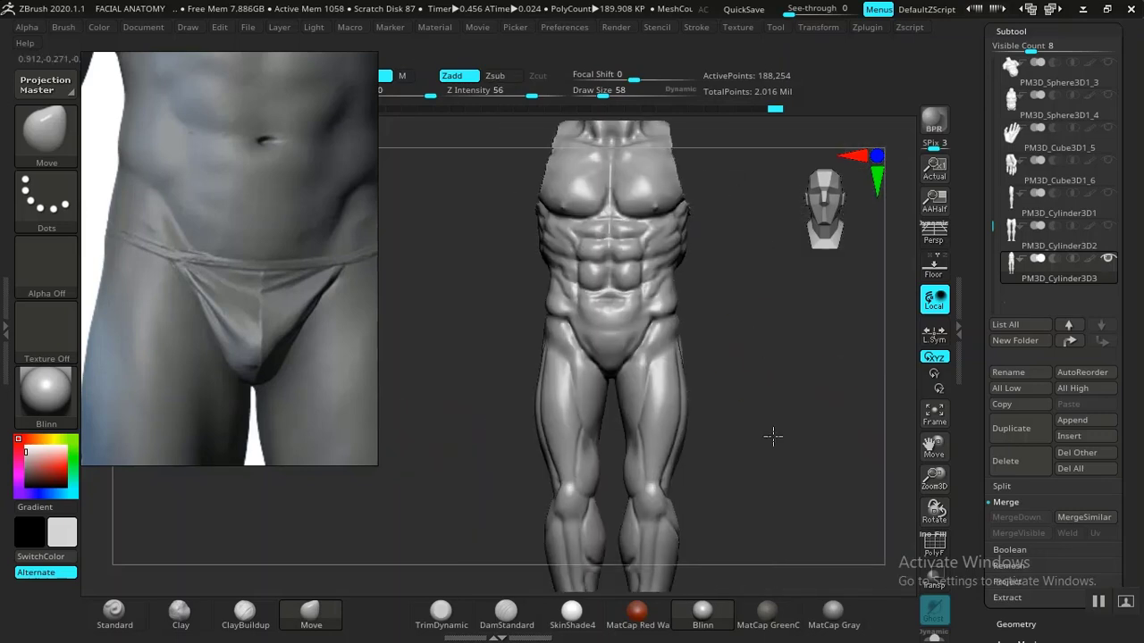
{"action": "left_click_drag", "start_coordinate": [786, 313], "coordinate": [802, 447], "text": "alt"}
{"action": "left_click_drag", "start_coordinate": [860, 372], "coordinate": [662, 337]}
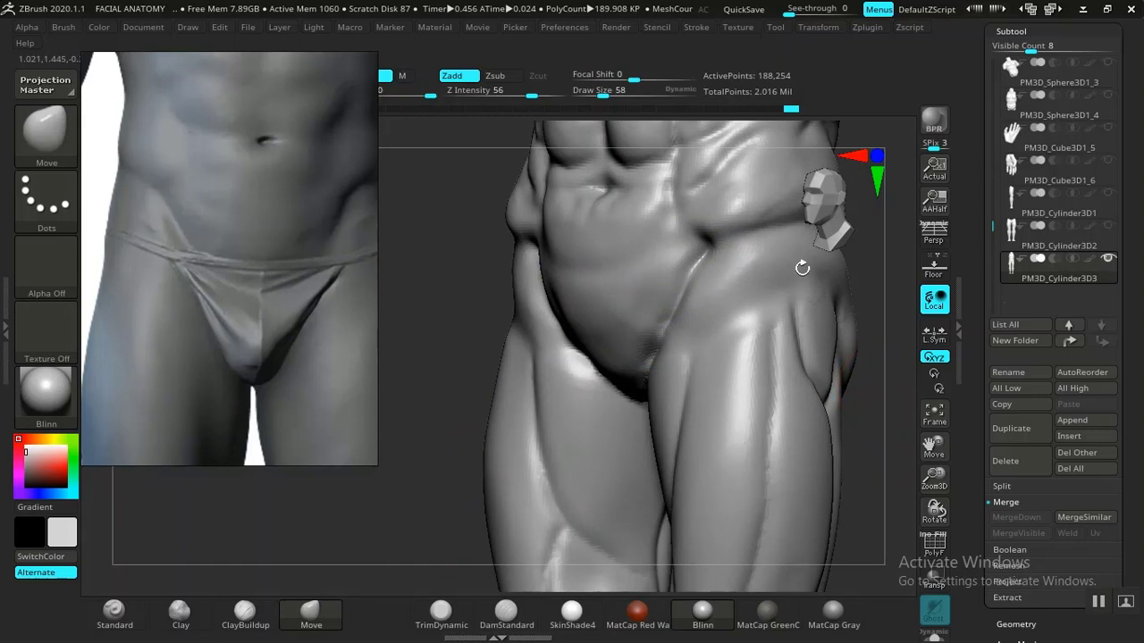
{"action": "left_click_drag", "start_coordinate": [803, 268], "coordinate": [779, 393], "text": "alt"}
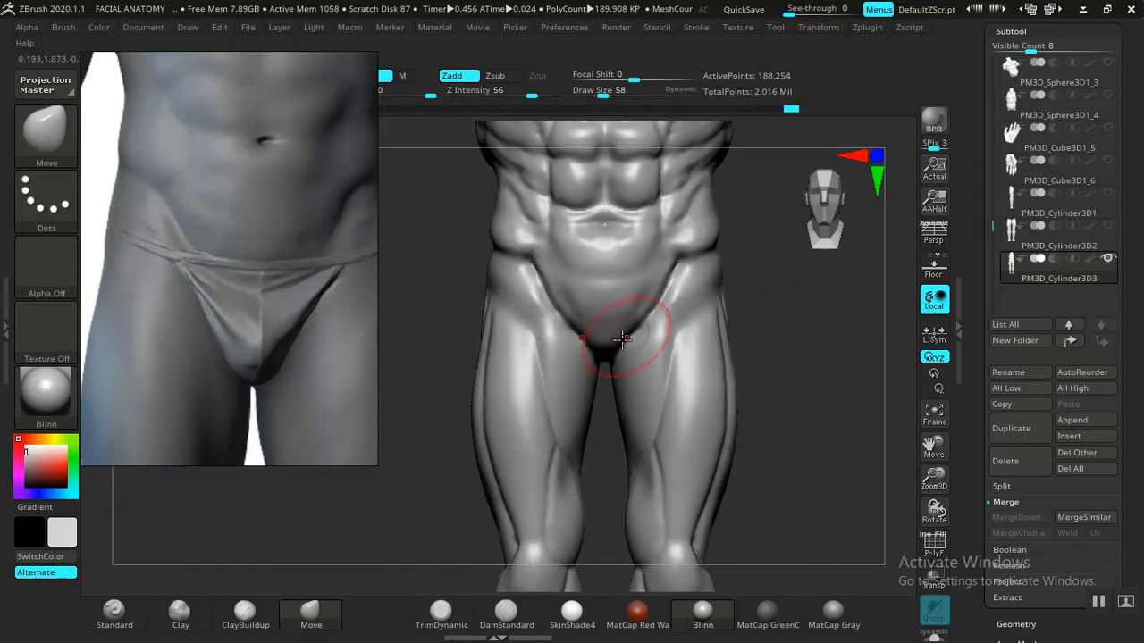
{"action": "key", "text": "bracketright"}
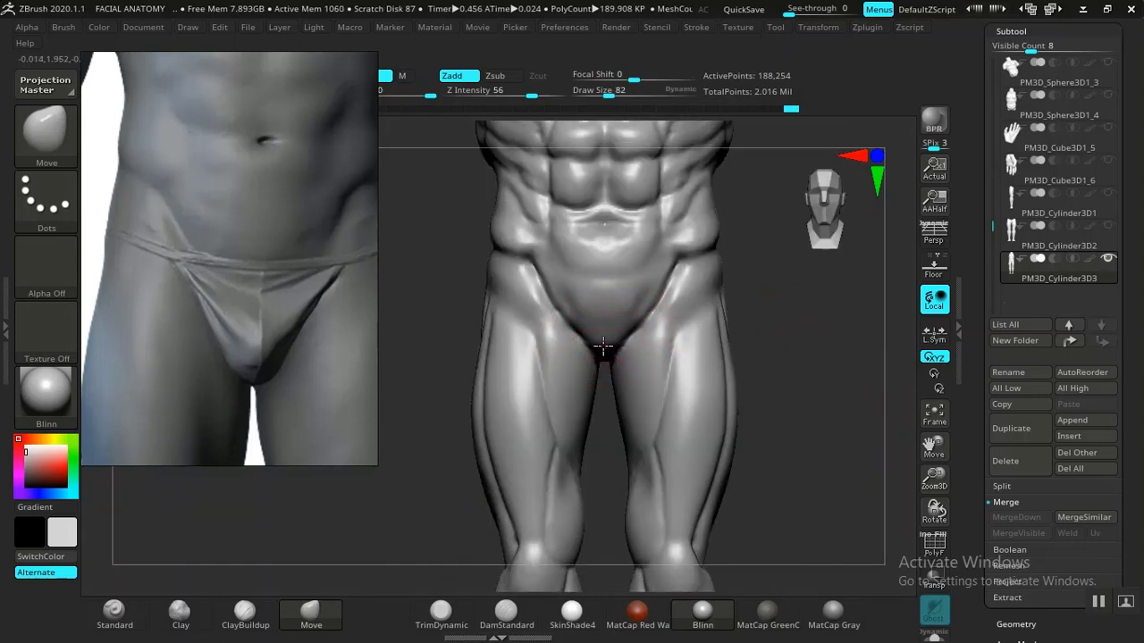
{"action": "left_click_drag", "start_coordinate": [603, 345], "coordinate": [606, 335]}
{"action": "left_click_drag", "start_coordinate": [784, 330], "coordinate": [778, 359]}
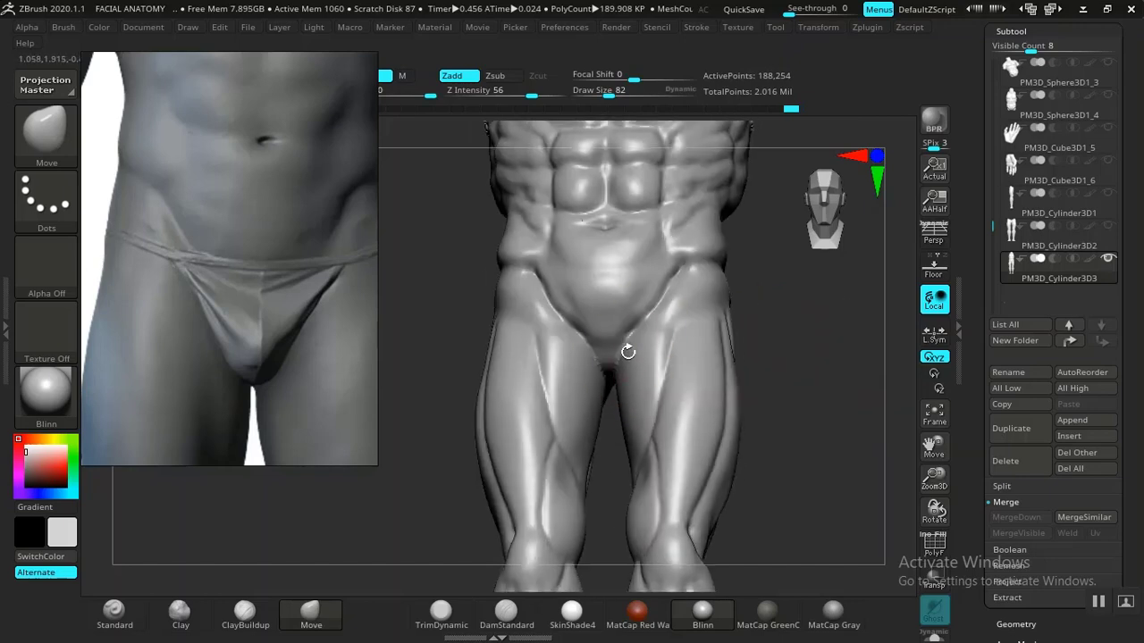
{"action": "left_click_drag", "start_coordinate": [605, 359], "coordinate": [606, 351]}
Adjust the side profile of the lower belly near the navel using the Move brush at draw size 114.
{"action": "left_click_drag", "start_coordinate": [777, 335], "coordinate": [662, 344]}
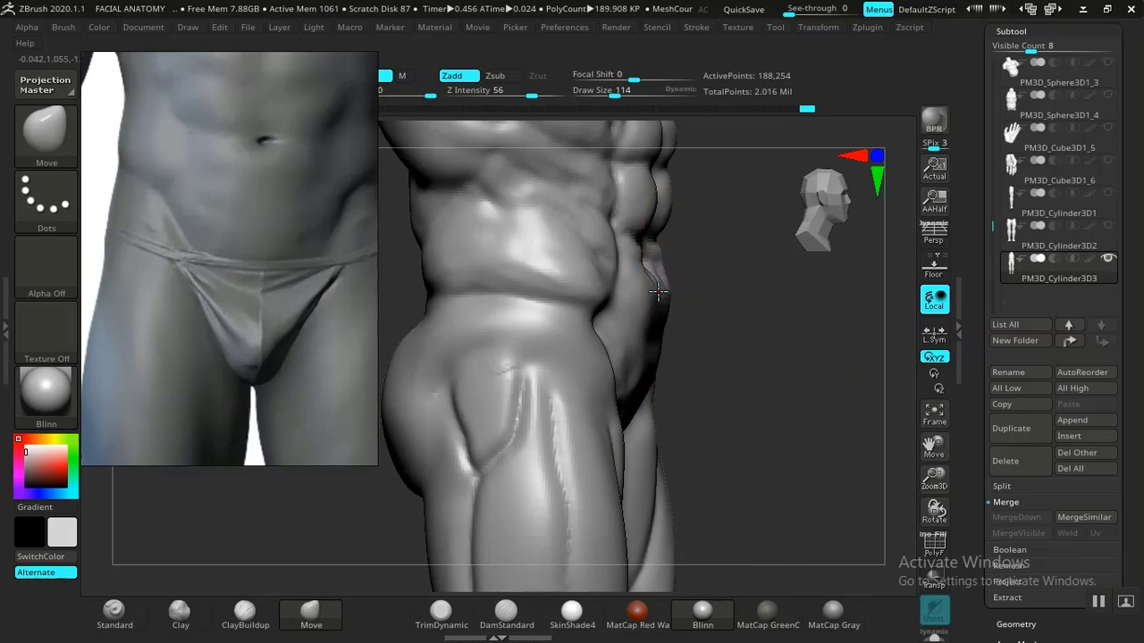
{"action": "left_click_drag", "start_coordinate": [659, 291], "coordinate": [659, 296]}
{"action": "left_click_drag", "start_coordinate": [818, 346], "coordinate": [679, 335]}
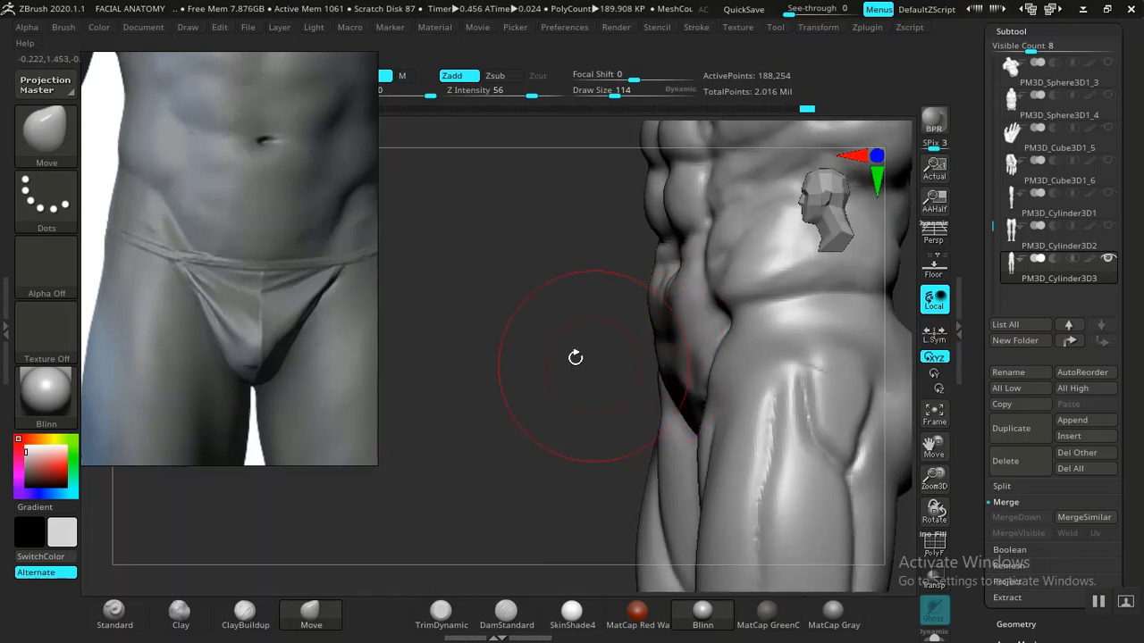
Build up the lower abdomen below the navel with ClayBuildup and smooth the added volume into the belly.
{"action": "left_click_drag", "start_coordinate": [575, 357], "coordinate": [715, 360]}
{"action": "left_click", "coordinate": [250, 614]}
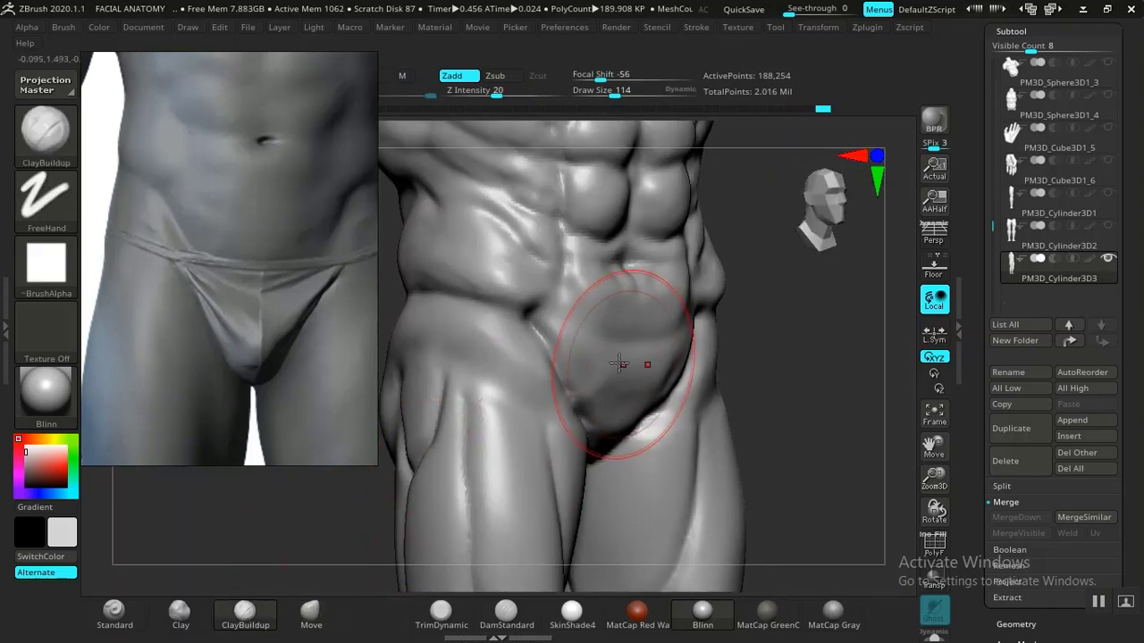
{"action": "mouse_move", "coordinate": [619, 363]}
{"action": "left_mouse_down"}
{"action": "mouse_move", "coordinate": [610, 310]}
{"action": "mouse_move", "coordinate": [631, 349]}
{"action": "left_mouse_up"}
{"action": "left_click_drag", "start_coordinate": [592, 259], "coordinate": [747, 370], "text": "alt"}
{"action": "mouse_move", "coordinate": [786, 444]}
{"action": "left_mouse_down", "text": "alt"}
{"action": "mouse_move", "coordinate": [812, 370]}
{"action": "mouse_move", "coordinate": [806, 385]}
{"action": "mouse_move", "coordinate": [751, 375]}
{"action": "mouse_move", "coordinate": [731, 357]}
{"action": "left_mouse_up", "text": "alt"}
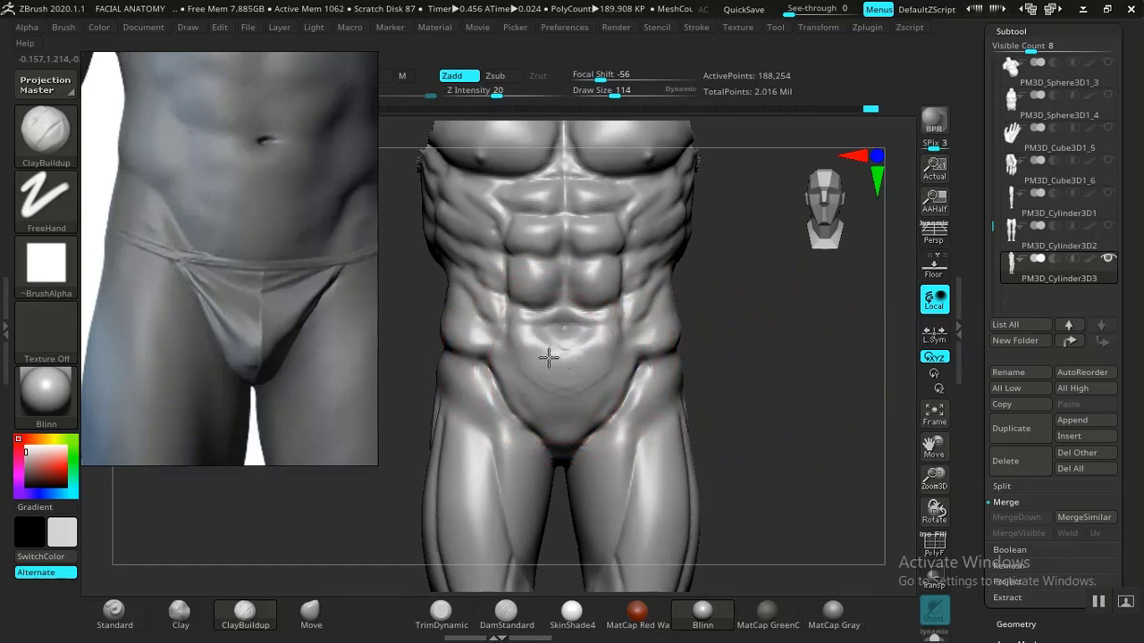
{"action": "left_click_drag", "start_coordinate": [539, 355], "coordinate": [661, 358], "text": "shift"}
Frame the whole model and compare its hips and legs with the enlarged grey front-facing body scan.
{"action": "key", "text": "f"}
{"action": "mouse_move", "coordinate": [720, 403]}
{"action": "left_mouse_down", "text": "alt"}
{"action": "mouse_move", "coordinate": [715, 310]}
{"action": "mouse_move", "coordinate": [747, 411]}
{"action": "mouse_move", "coordinate": [717, 349]}
{"action": "left_mouse_up", "text": "alt"}
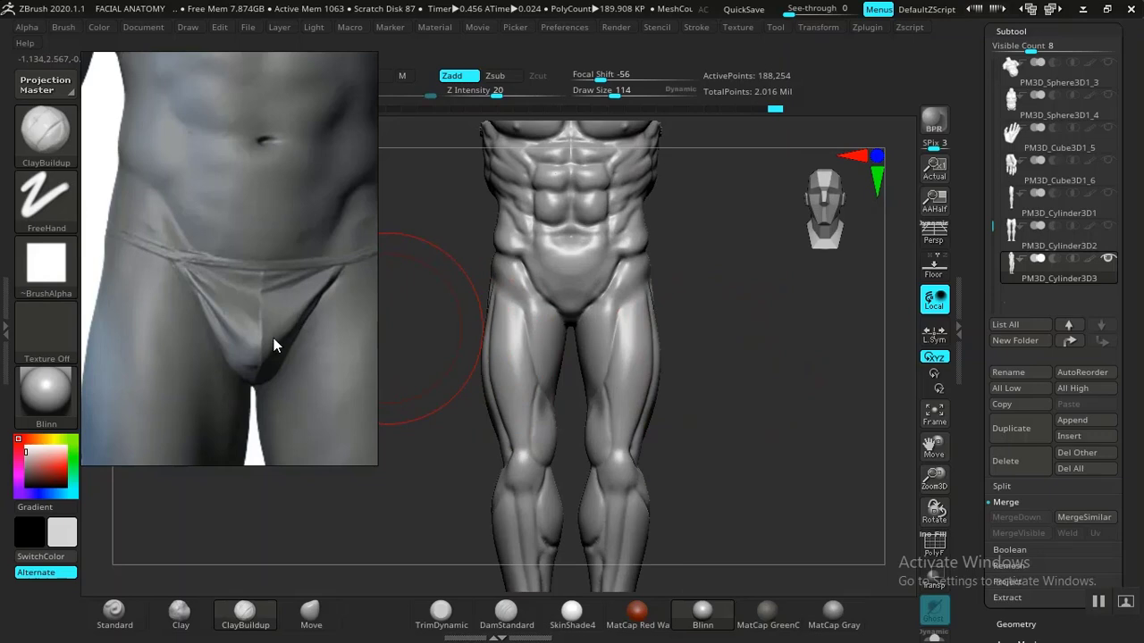
{"action": "scroll", "coordinate": [267, 327], "scroll_direction": "down", "scroll_amount": 8}
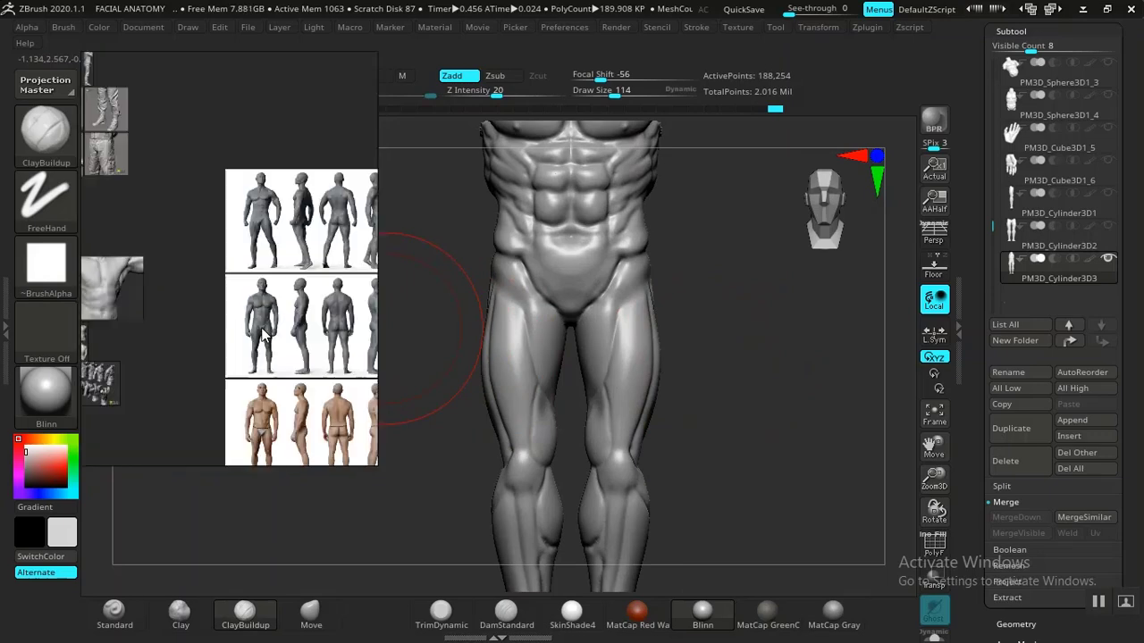
{"action": "scroll", "coordinate": [236, 331], "scroll_direction": "up", "scroll_amount": 5}
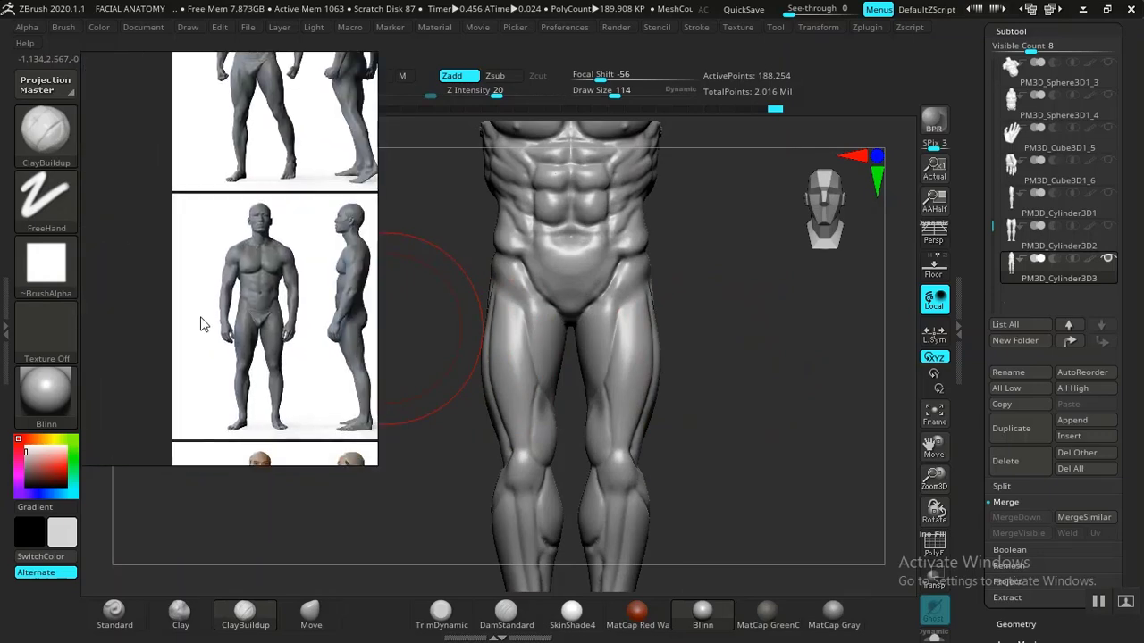
{"action": "scroll", "coordinate": [237, 288], "scroll_direction": "up", "scroll_amount": 5}
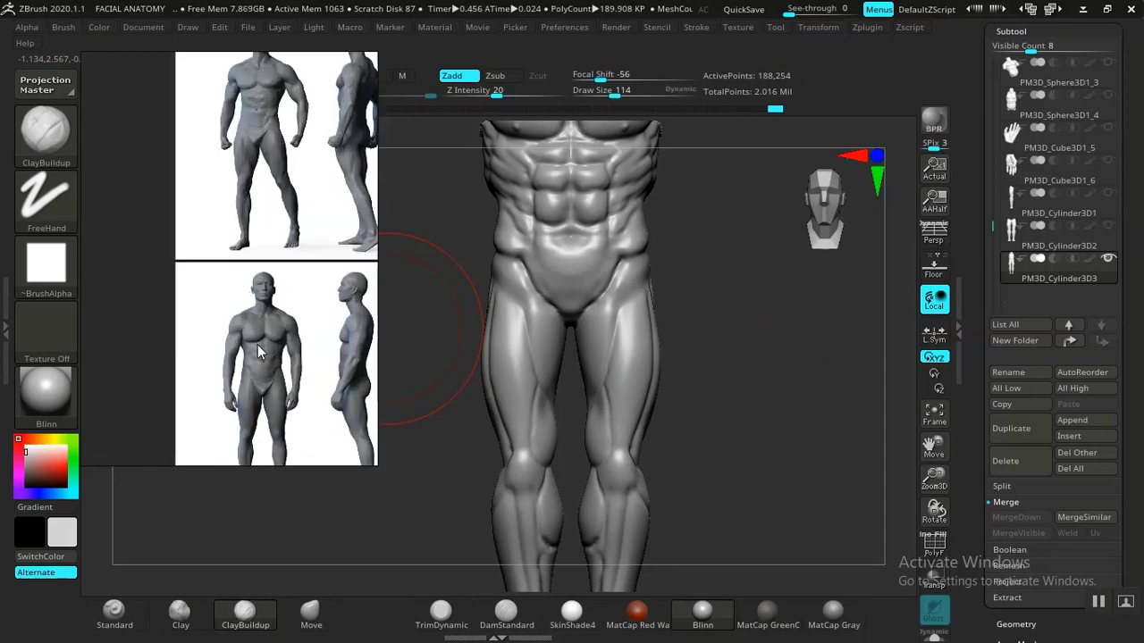
{"action": "scroll", "coordinate": [247, 307], "scroll_direction": "up", "scroll_amount": 5}
{"action": "scroll", "coordinate": [245, 283], "scroll_direction": "down", "scroll_amount": 2}
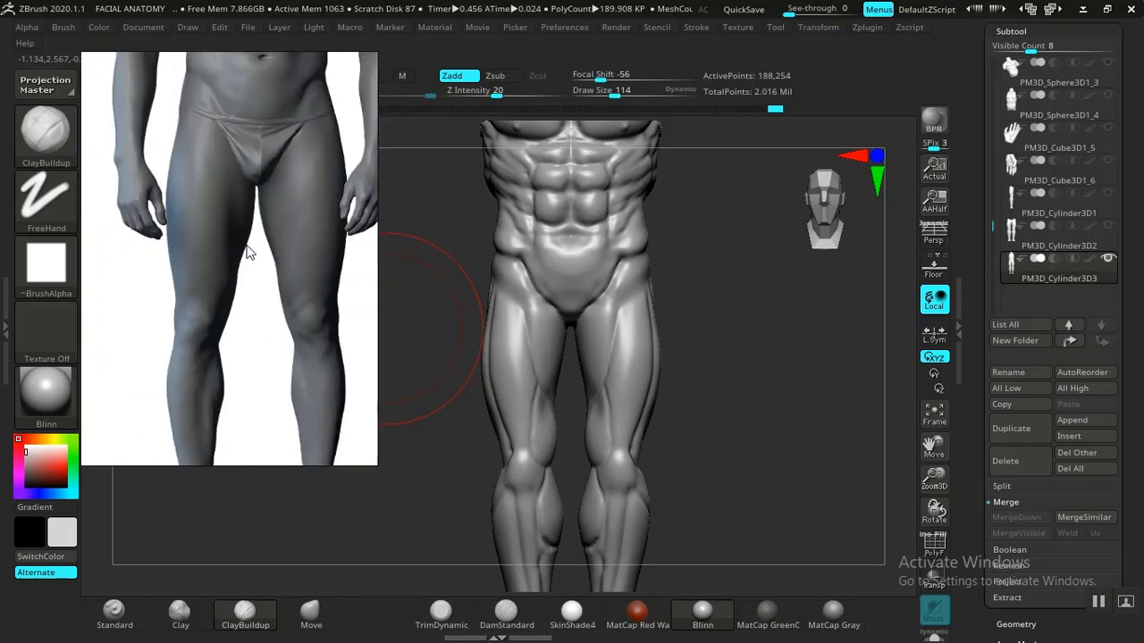
Browse the reference board to the muscle anatomy figures and enlarge the legs of the colour-coded muscle chart.
{"action": "scroll", "coordinate": [259, 286], "scroll_direction": "down", "scroll_amount": 8}
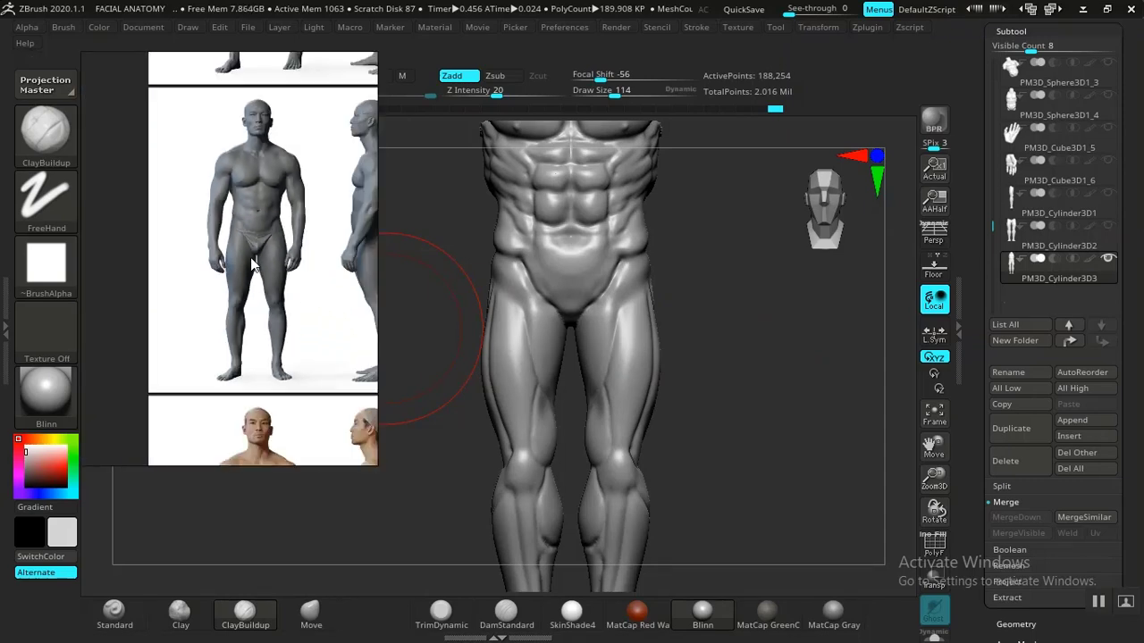
{"action": "scroll", "coordinate": [252, 262], "scroll_direction": "down", "scroll_amount": 10}
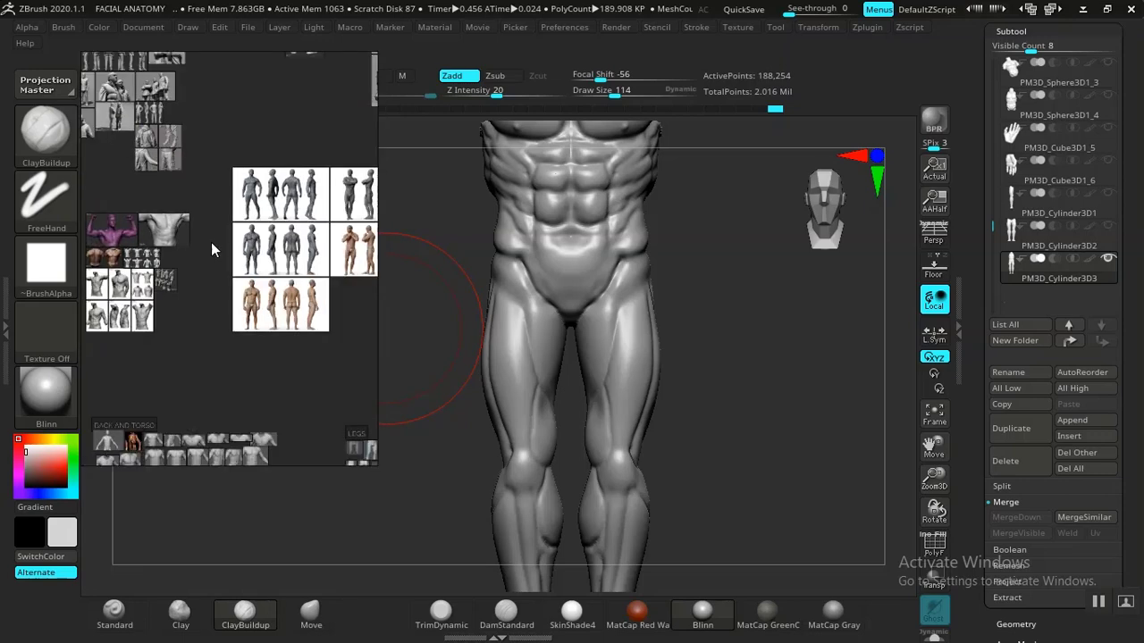
{"action": "middle_click_drag", "start_coordinate": [232, 243], "coordinate": [319, 244]}
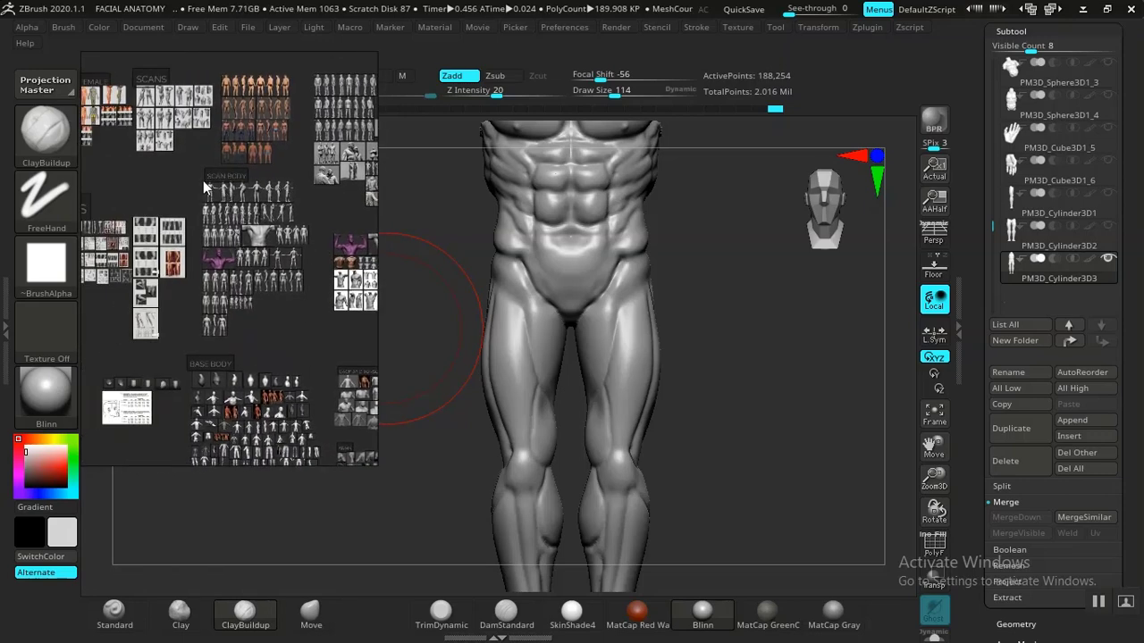
{"action": "middle_click_drag", "start_coordinate": [196, 171], "coordinate": [341, 182]}
{"action": "double_click", "coordinate": [267, 265]}
{"action": "scroll", "coordinate": [267, 265], "scroll_direction": "down", "scroll_amount": 8}
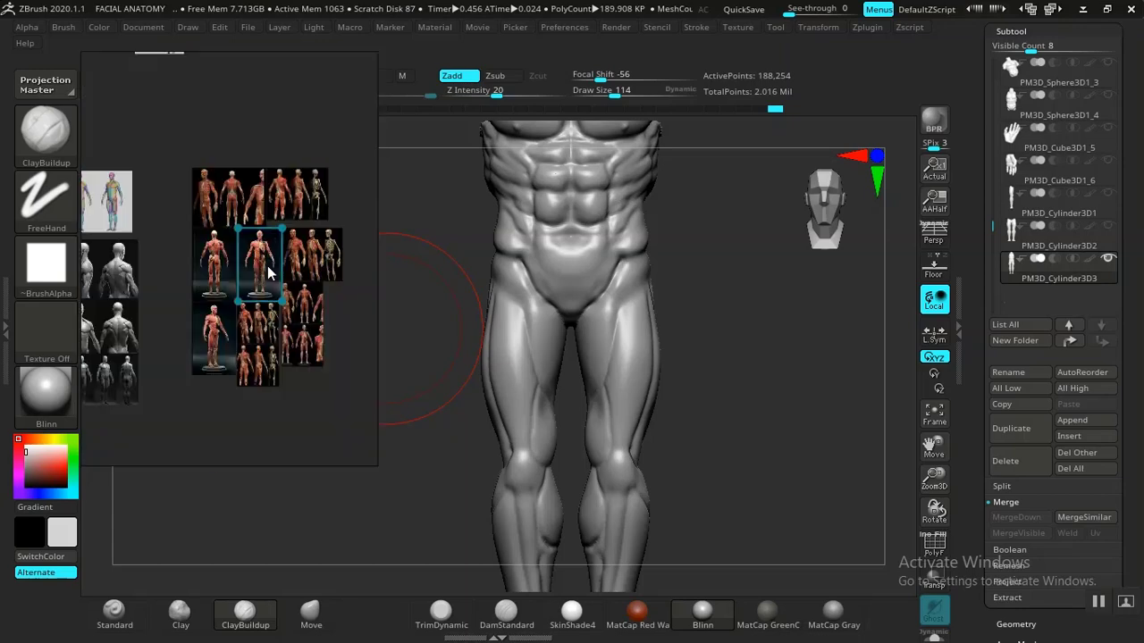
{"action": "scroll", "coordinate": [247, 262], "scroll_direction": "up", "scroll_amount": 10}
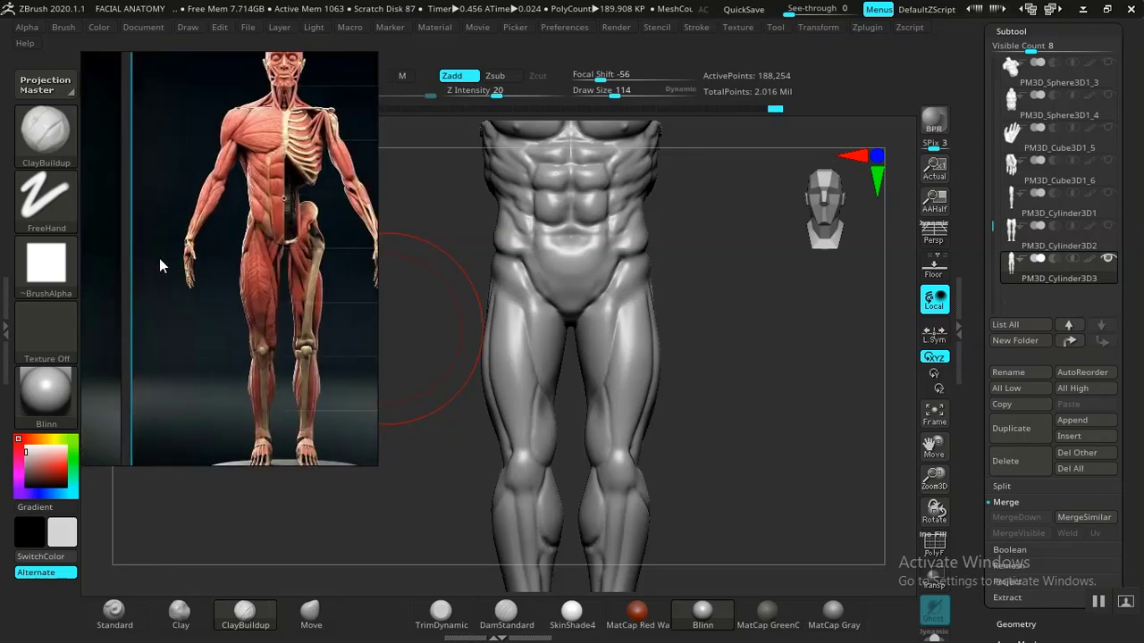
{"action": "scroll", "coordinate": [262, 248], "scroll_direction": "up", "scroll_amount": 2}
{"action": "scroll", "coordinate": [262, 249], "scroll_direction": "down", "scroll_amount": 10}
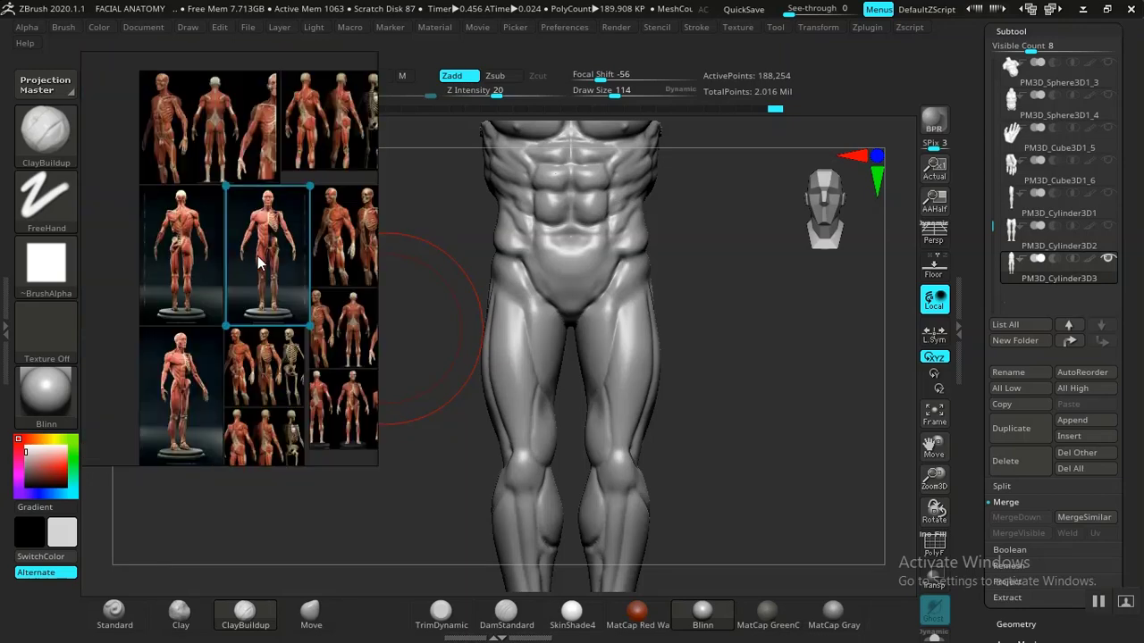
{"action": "middle_click_drag", "start_coordinate": [258, 256], "coordinate": [279, 195]}
{"action": "scroll", "coordinate": [279, 194], "scroll_direction": "up", "scroll_amount": 4}
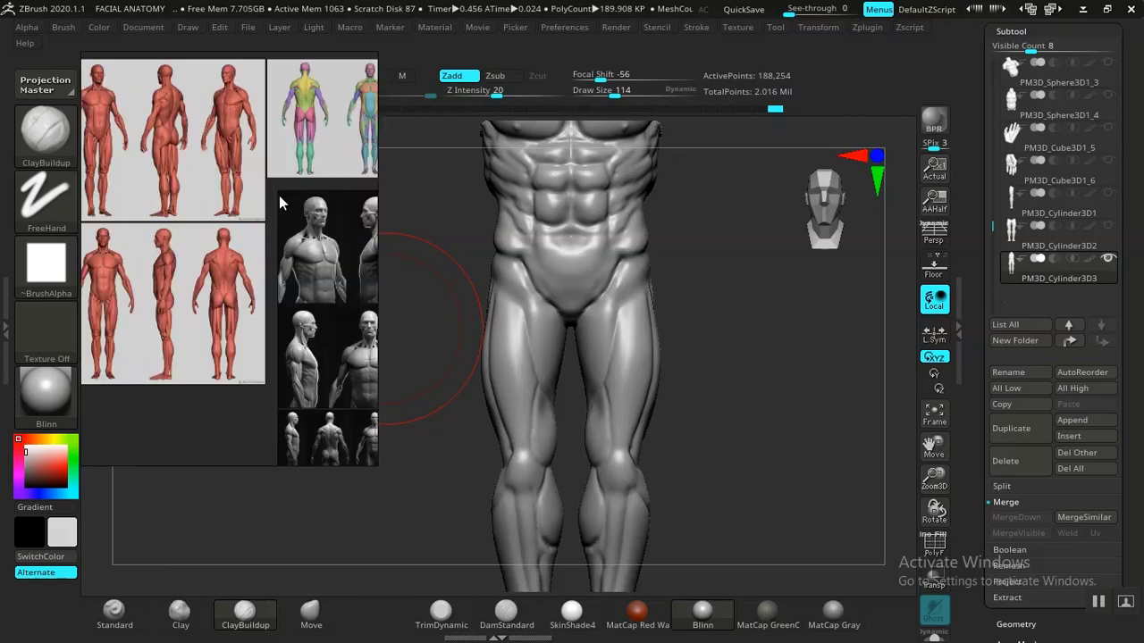
{"action": "scroll", "coordinate": [308, 216], "scroll_direction": "up", "scroll_amount": 5}
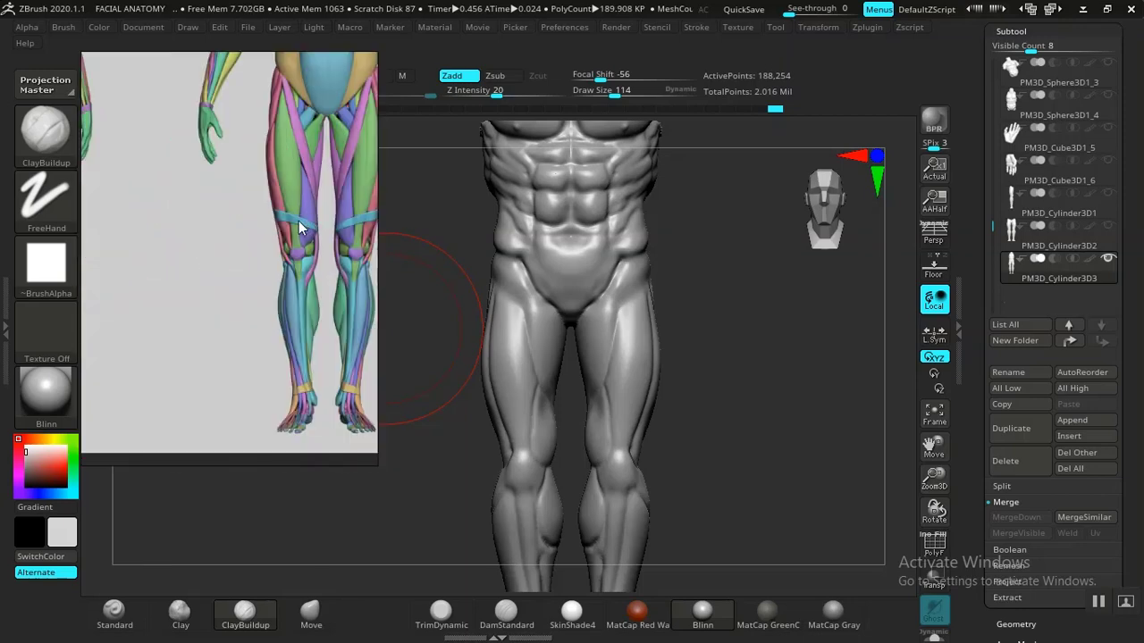
Browse the reference board to the male pelvis photos and enlarge the front view's hip and groin area.
{"action": "scroll", "coordinate": [298, 221], "scroll_direction": "down", "scroll_amount": 6}
{"action": "scroll", "coordinate": [283, 235], "scroll_direction": "down", "scroll_amount": 3}
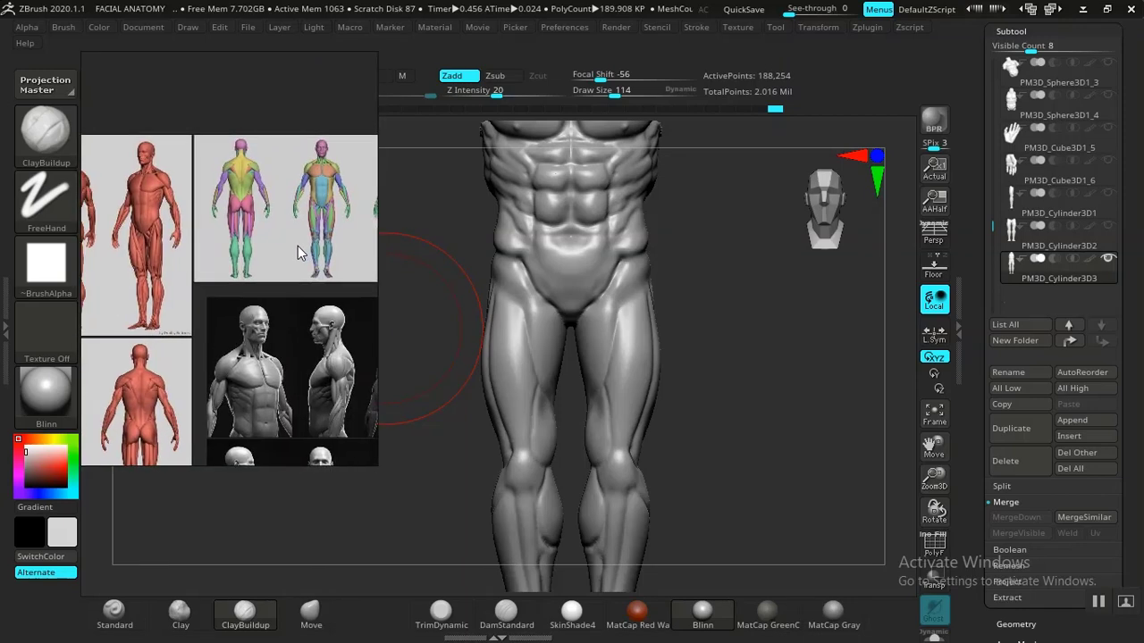
{"action": "scroll", "coordinate": [240, 242], "scroll_direction": "up", "scroll_amount": 3}
{"action": "scroll", "coordinate": [230, 344], "scroll_direction": "up", "scroll_amount": 6}
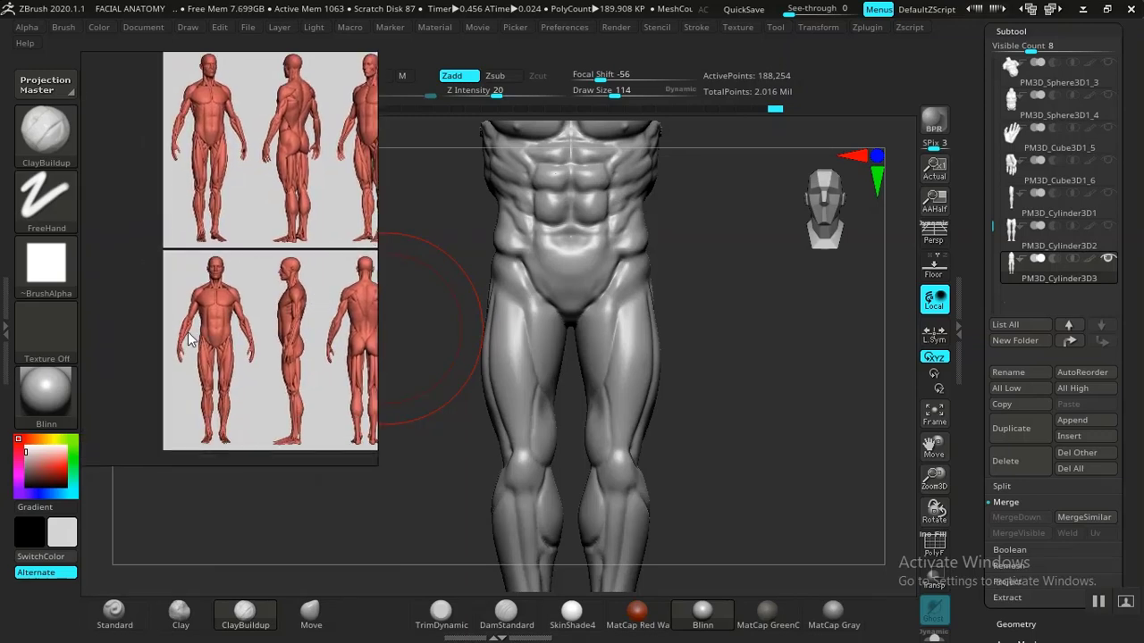
{"action": "scroll", "coordinate": [240, 322], "scroll_direction": "down", "scroll_amount": 8}
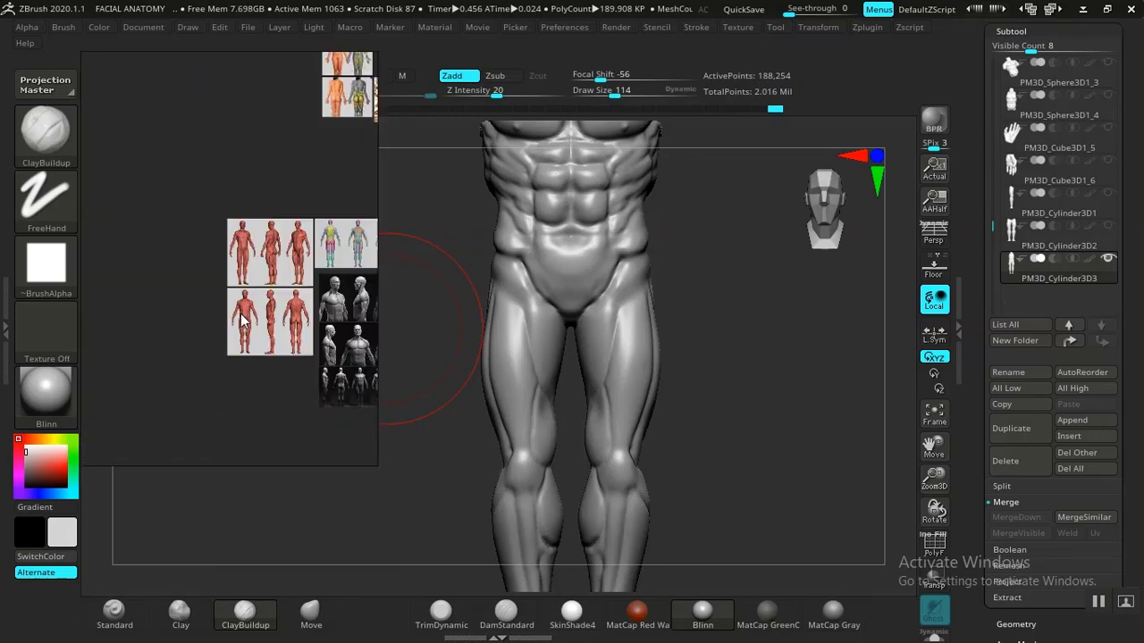
{"action": "scroll", "coordinate": [200, 313], "scroll_direction": "up", "scroll_amount": 8}
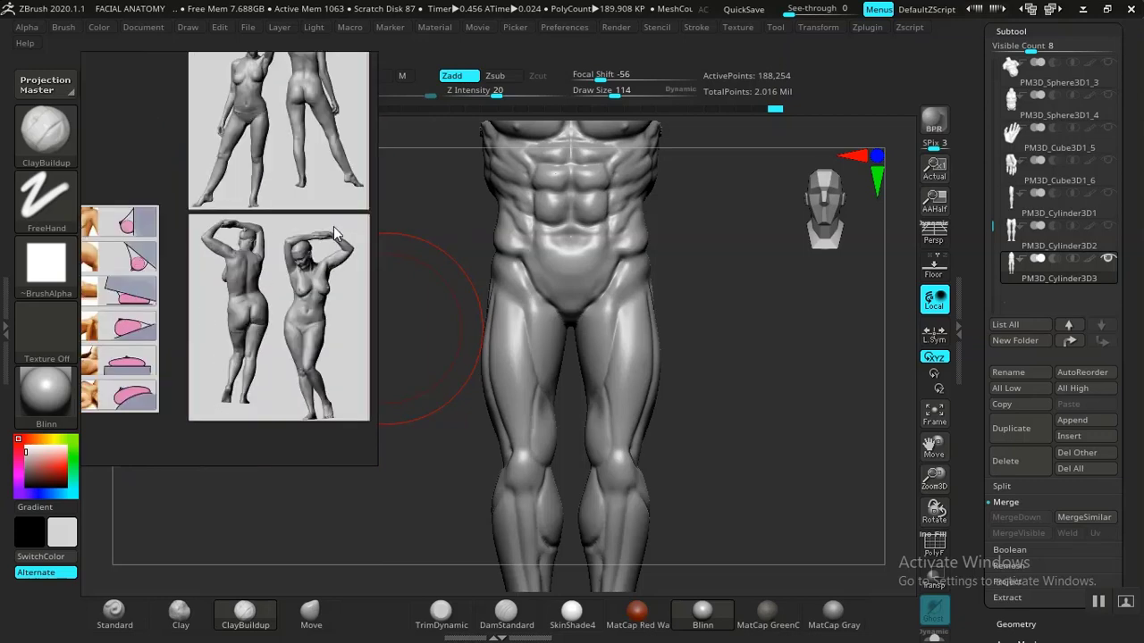
{"action": "scroll", "coordinate": [207, 371], "scroll_direction": "up", "scroll_amount": 6}
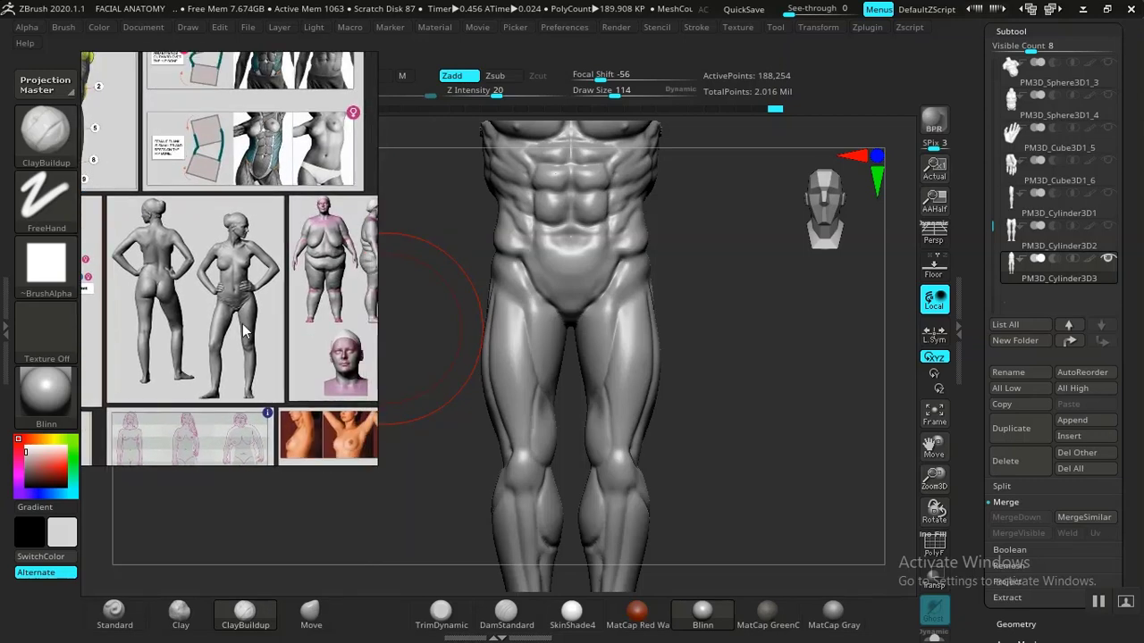
{"action": "scroll", "coordinate": [215, 344], "scroll_direction": "up", "scroll_amount": 8}
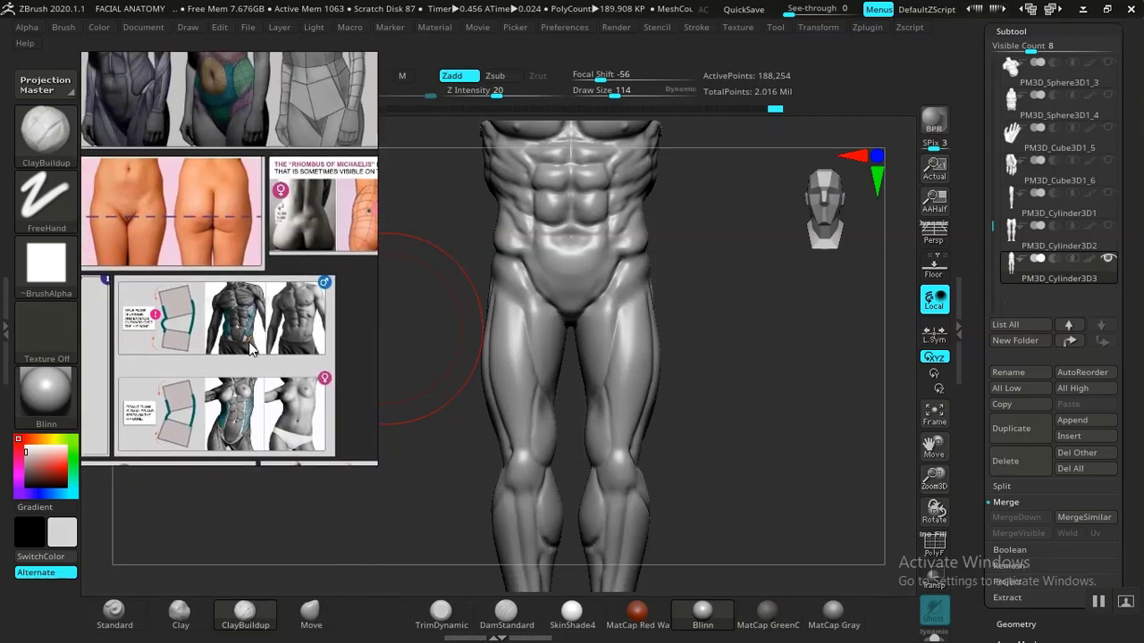
{"action": "scroll", "coordinate": [230, 379], "scroll_direction": "up", "scroll_amount": 3}
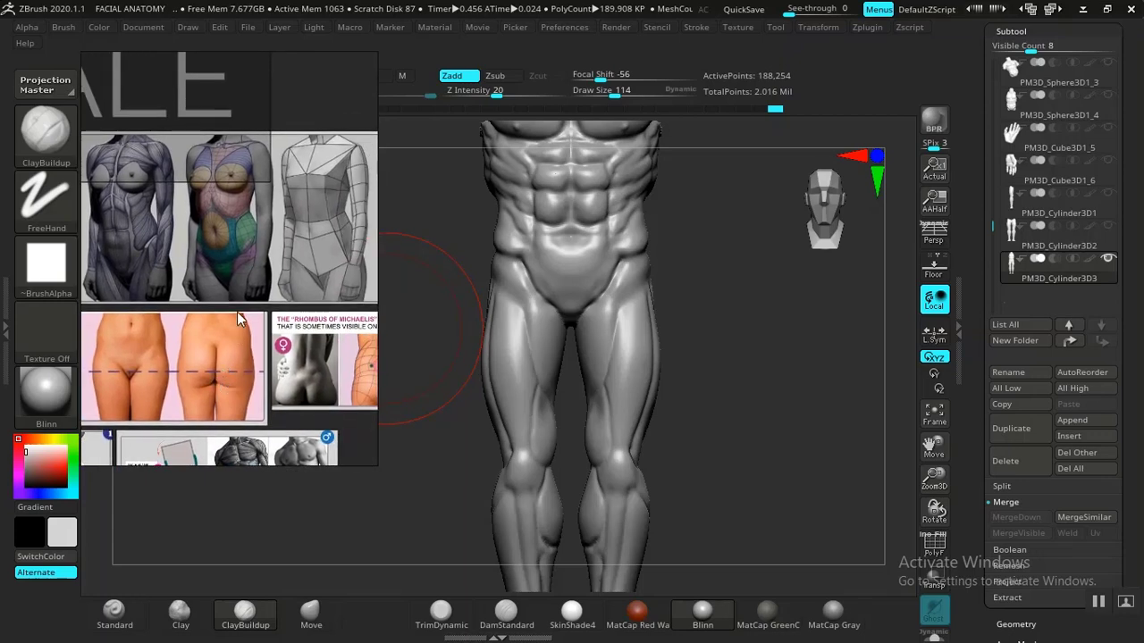
{"action": "scroll", "coordinate": [237, 312], "scroll_direction": "down", "scroll_amount": 5}
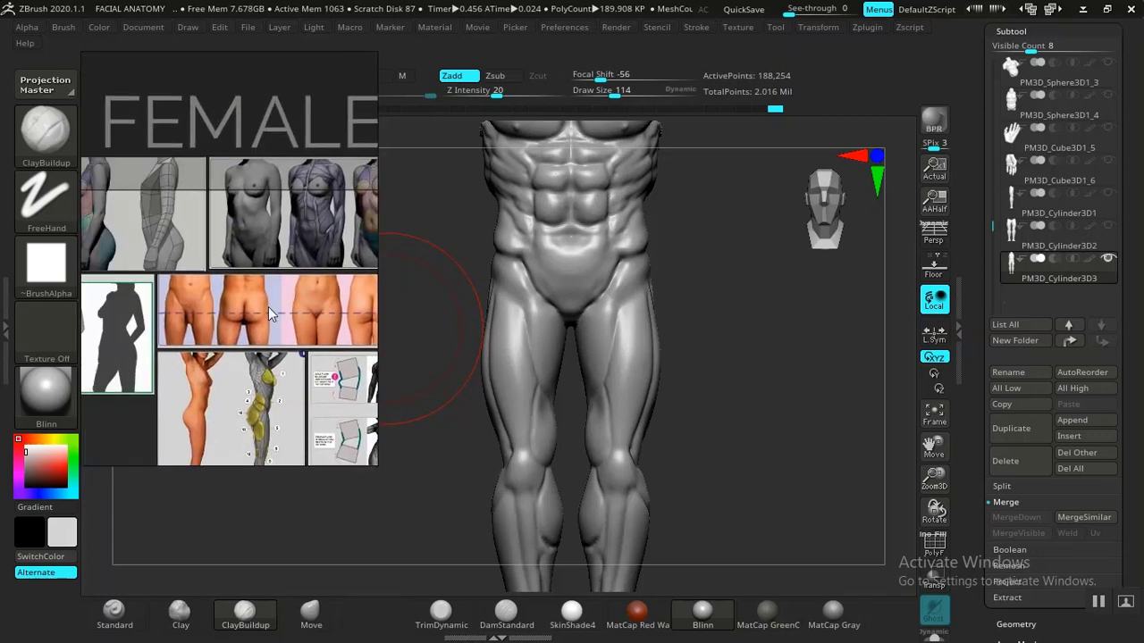
{"action": "scroll", "coordinate": [257, 342], "scroll_direction": "up", "scroll_amount": 5}
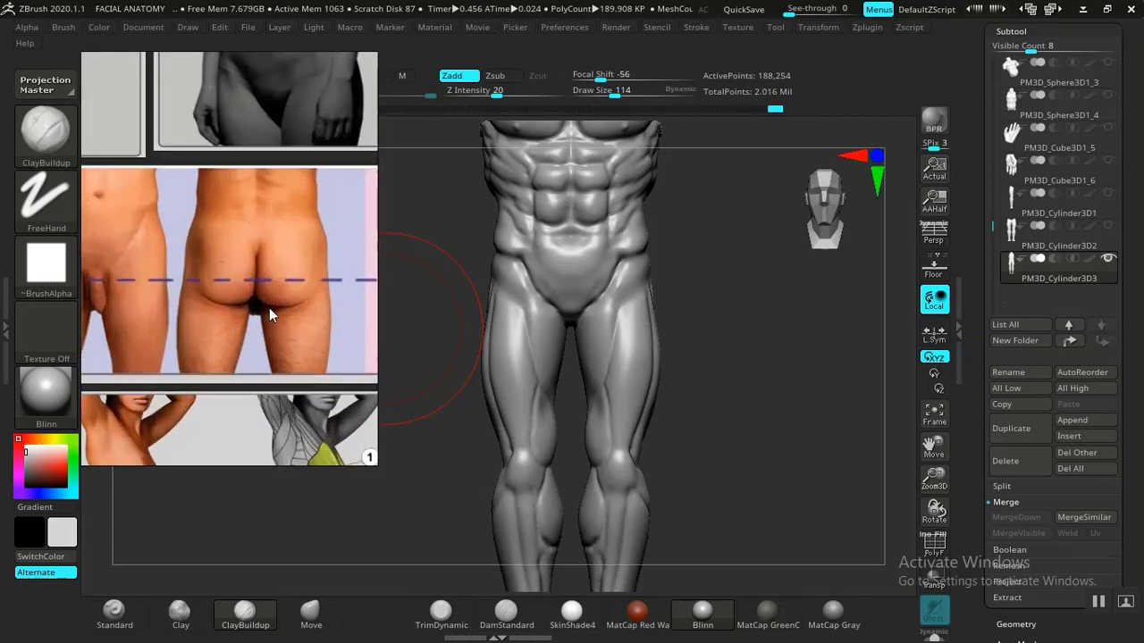
{"action": "scroll", "coordinate": [308, 293], "scroll_direction": "up", "scroll_amount": 5}
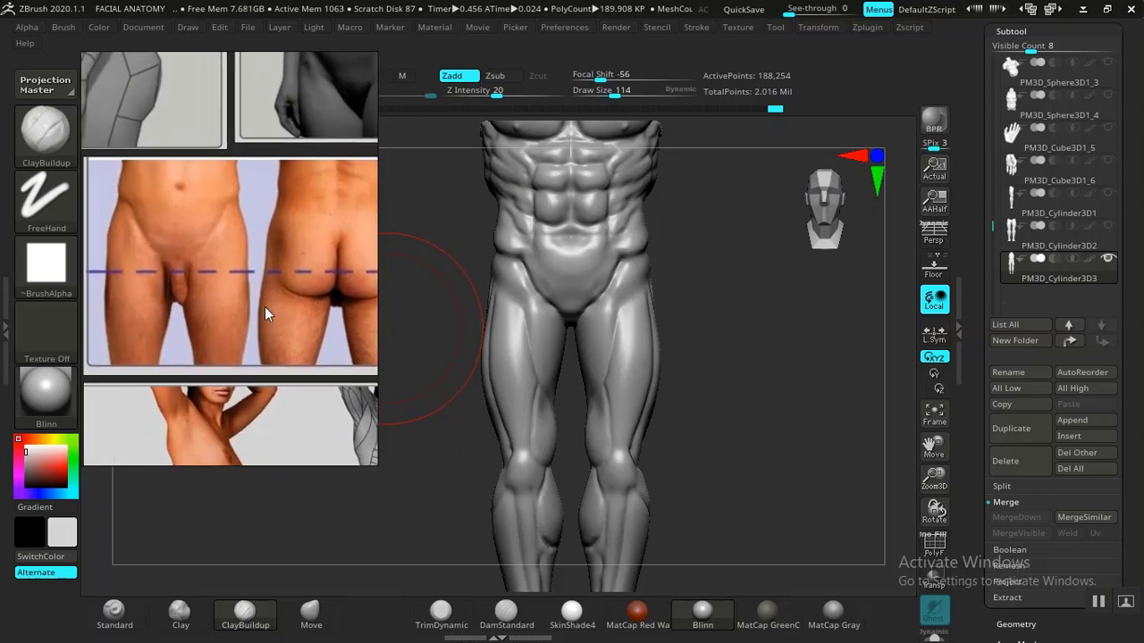
{"action": "middle_click_drag", "start_coordinate": [287, 313], "coordinate": [327, 336]}
{"action": "scroll", "coordinate": [272, 322], "scroll_direction": "down", "scroll_amount": 3}
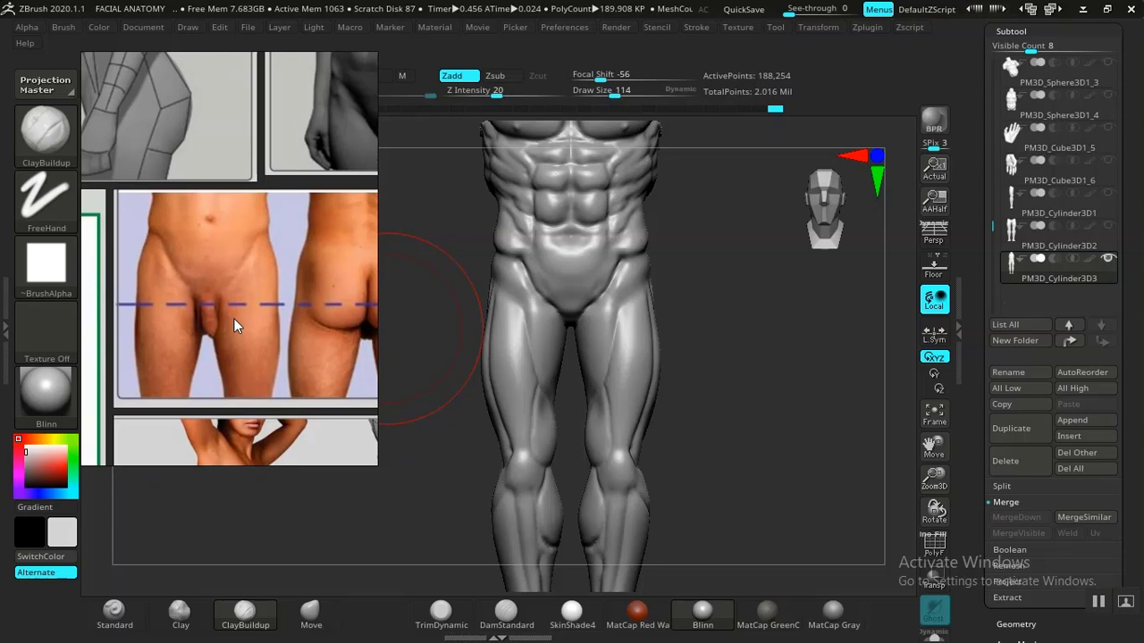
{"action": "left_click_drag", "start_coordinate": [755, 373], "coordinate": [791, 272], "text": "alt"}
{"action": "scroll", "coordinate": [176, 284], "scroll_direction": "up", "scroll_amount": 6}
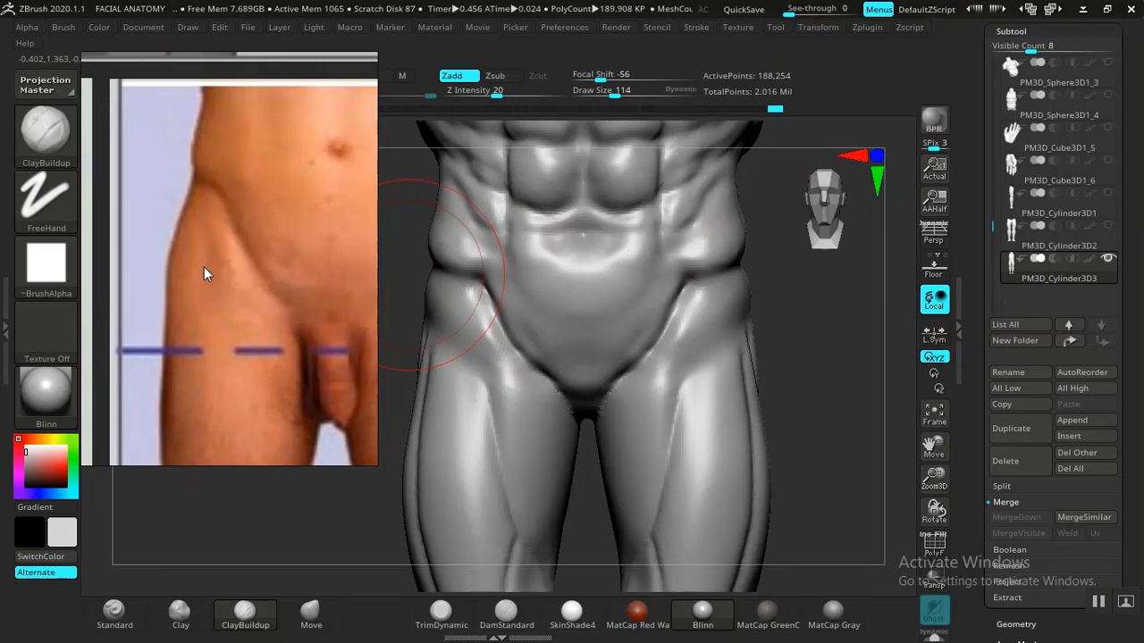
Try a Standard brush stroke at draw size 114 on the upper outer thigh, undo it, and check the Lazy Mouse stroke settings.
{"action": "left_click_drag", "start_coordinate": [807, 380], "coordinate": [832, 428]}
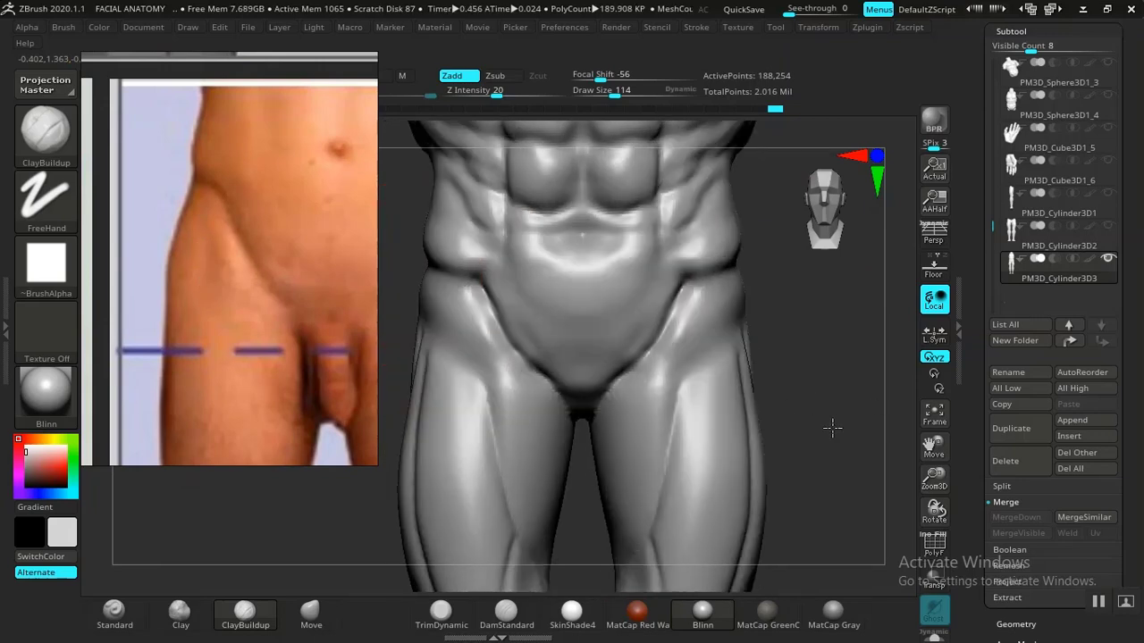
{"action": "mouse_move", "coordinate": [799, 390]}
{"action": "left_mouse_down", "text": "alt"}
{"action": "mouse_move", "coordinate": [762, 343]}
{"action": "mouse_move", "coordinate": [896, 301]}
{"action": "left_mouse_up", "text": "alt"}
{"action": "mouse_move", "coordinate": [421, 345]}
{"action": "left_mouse_down", "text": "alt"}
{"action": "mouse_move", "coordinate": [455, 329]}
{"action": "mouse_move", "coordinate": [454, 352]}
{"action": "mouse_move", "coordinate": [437, 327]}
{"action": "left_mouse_up", "text": "alt"}
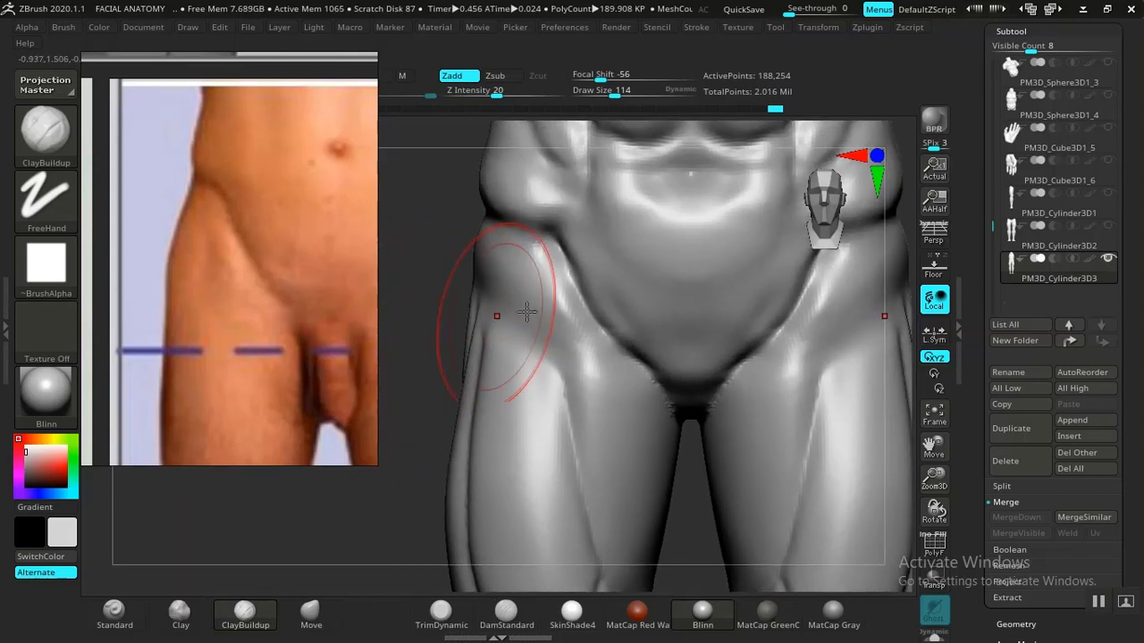
{"action": "left_click", "coordinate": [114, 612]}
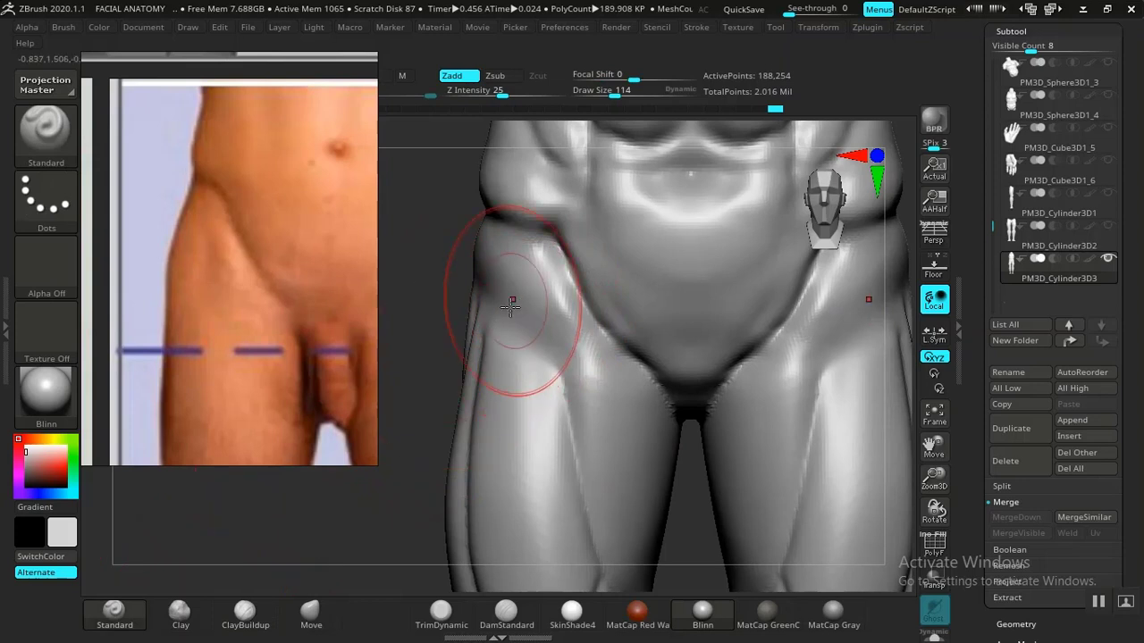
{"action": "left_click_drag", "start_coordinate": [512, 302], "coordinate": [520, 322]}
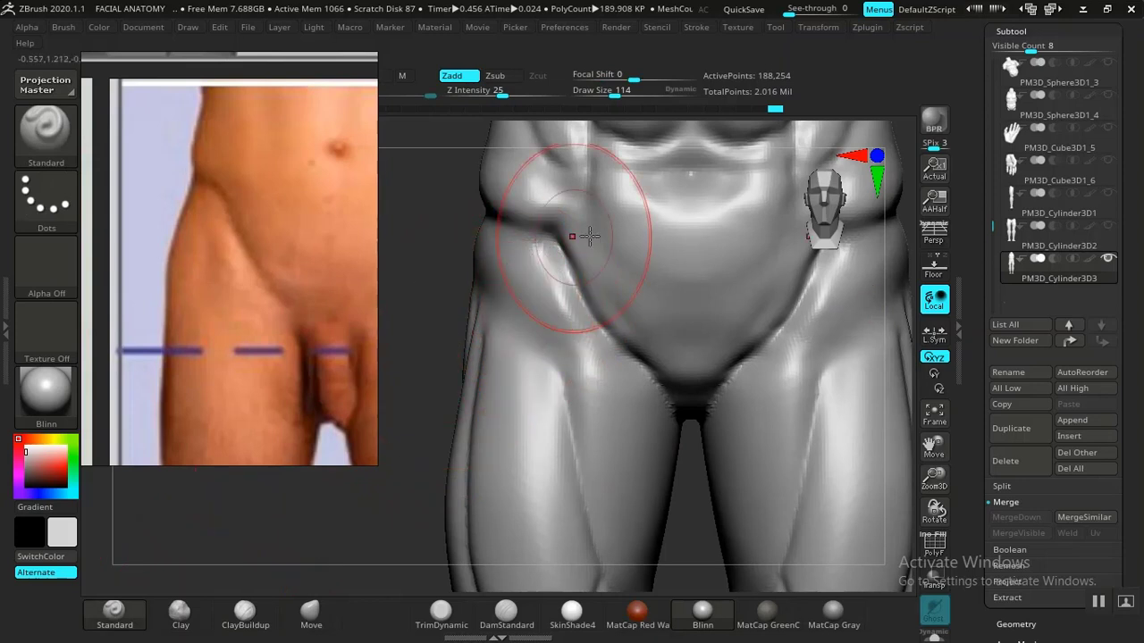
{"action": "key", "text": "ctrl+z"}
{"action": "left_click", "coordinate": [696, 27]}
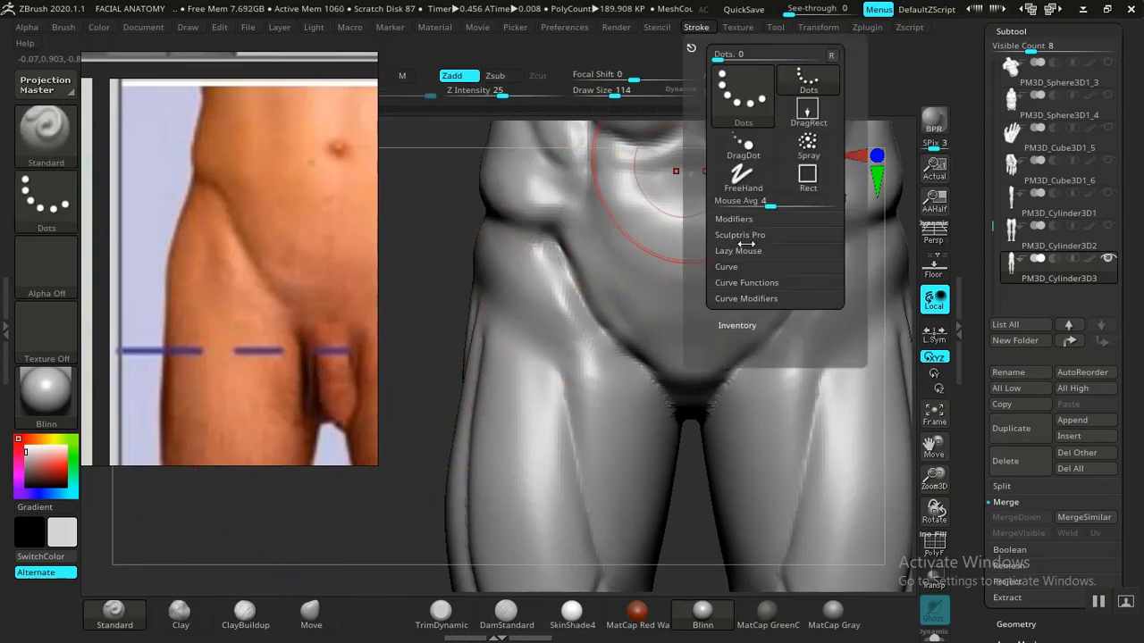
{"action": "left_click", "coordinate": [738, 251]}
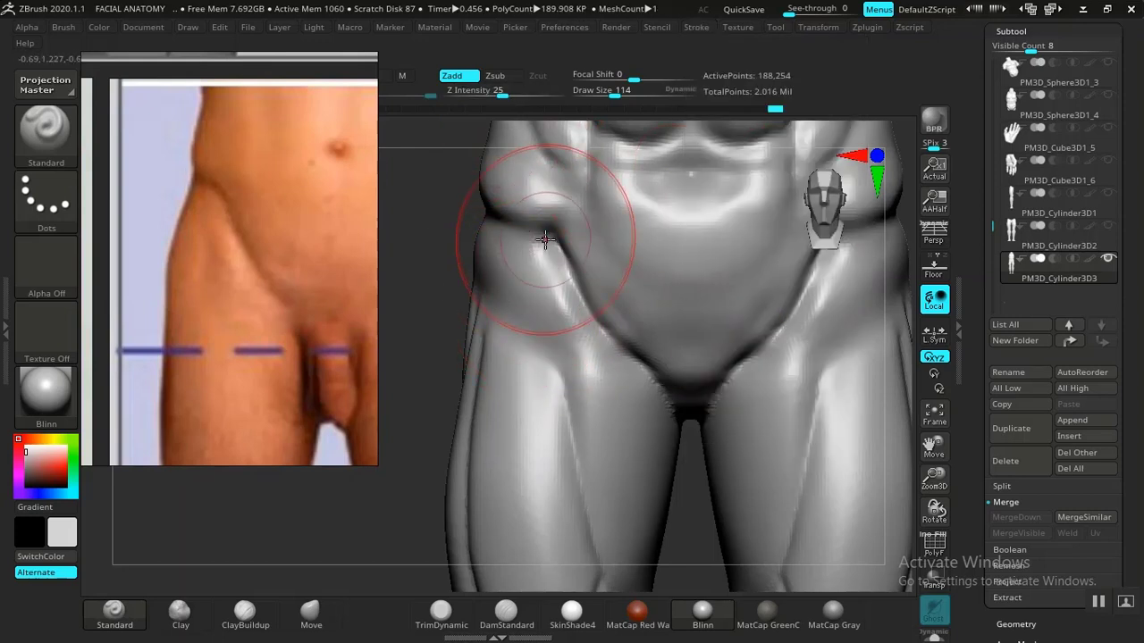
Carve a soft hollow from the outer hip toward the groin with the Standard brush at draw size 78 and Z Intensity 8, and smooth it.
{"action": "key", "text": "bracketleft"}
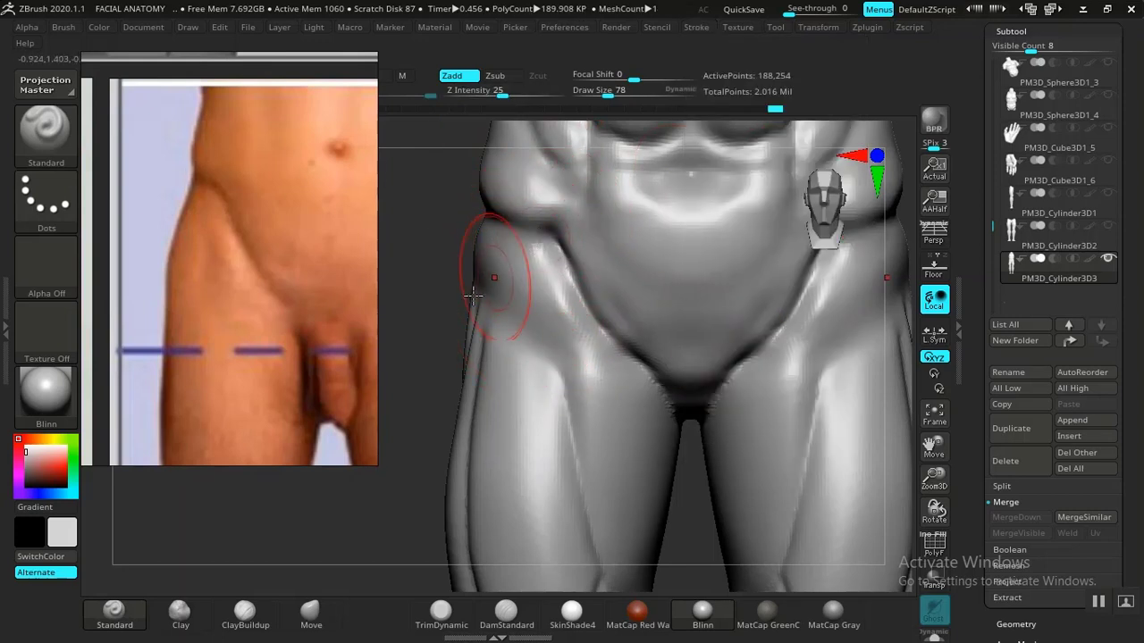
{"action": "left_click_drag", "start_coordinate": [424, 329], "coordinate": [472, 305]}
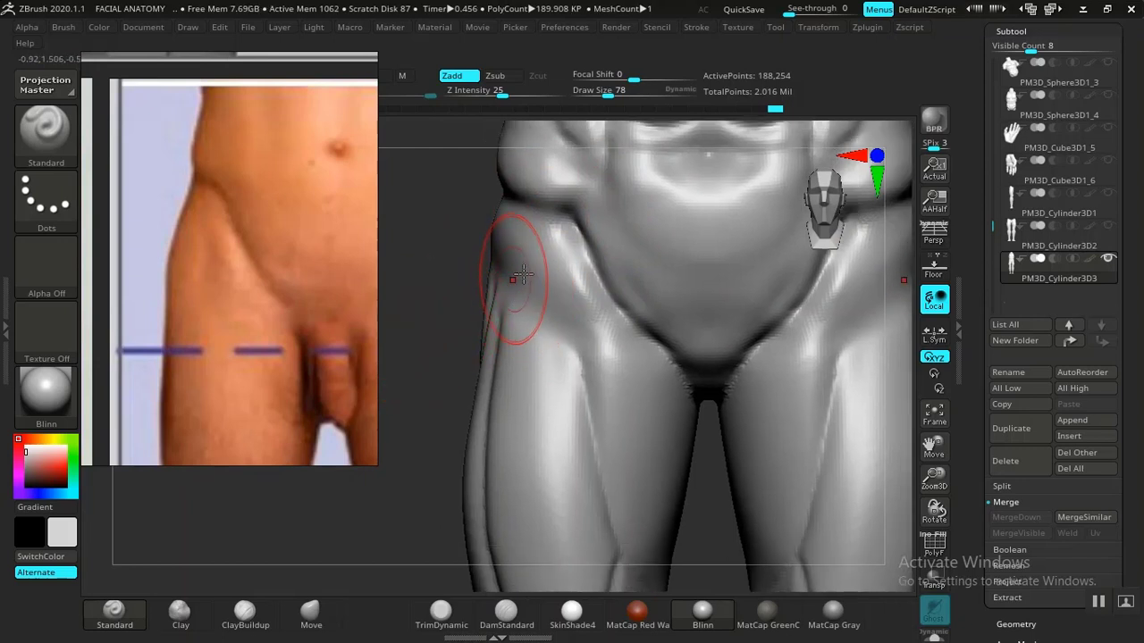
{"action": "left_click_drag", "start_coordinate": [521, 267], "coordinate": [559, 320], "text": "alt"}
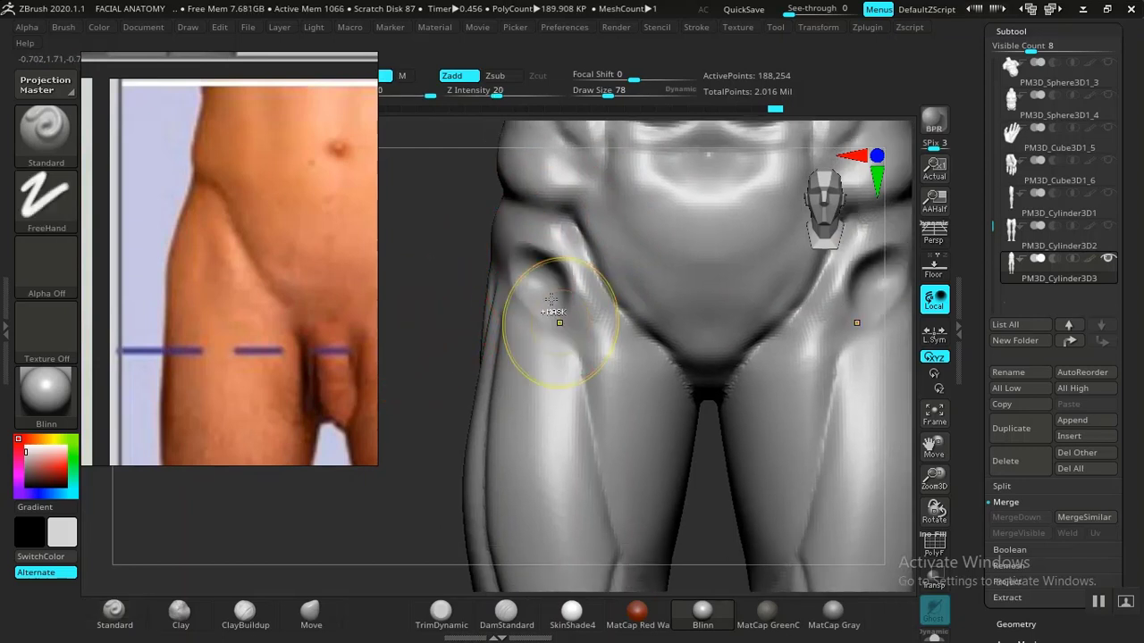
{"action": "key", "text": "ctrl+z"}
{"action": "key", "text": "ctrl+z"}
{"action": "left_click_drag", "start_coordinate": [501, 92], "coordinate": [478, 94]}
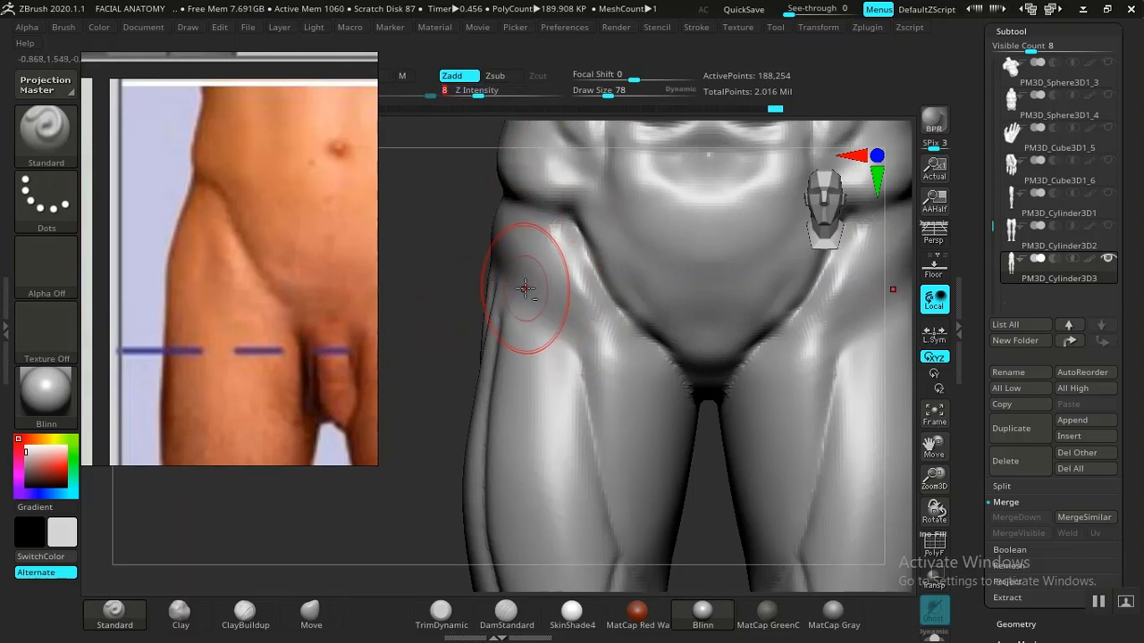
{"action": "mouse_move", "coordinate": [552, 304]}
{"action": "left_mouse_down", "text": "alt"}
{"action": "mouse_move", "coordinate": [561, 324]}
{"action": "mouse_move", "coordinate": [506, 263]}
{"action": "left_mouse_up", "text": "alt"}
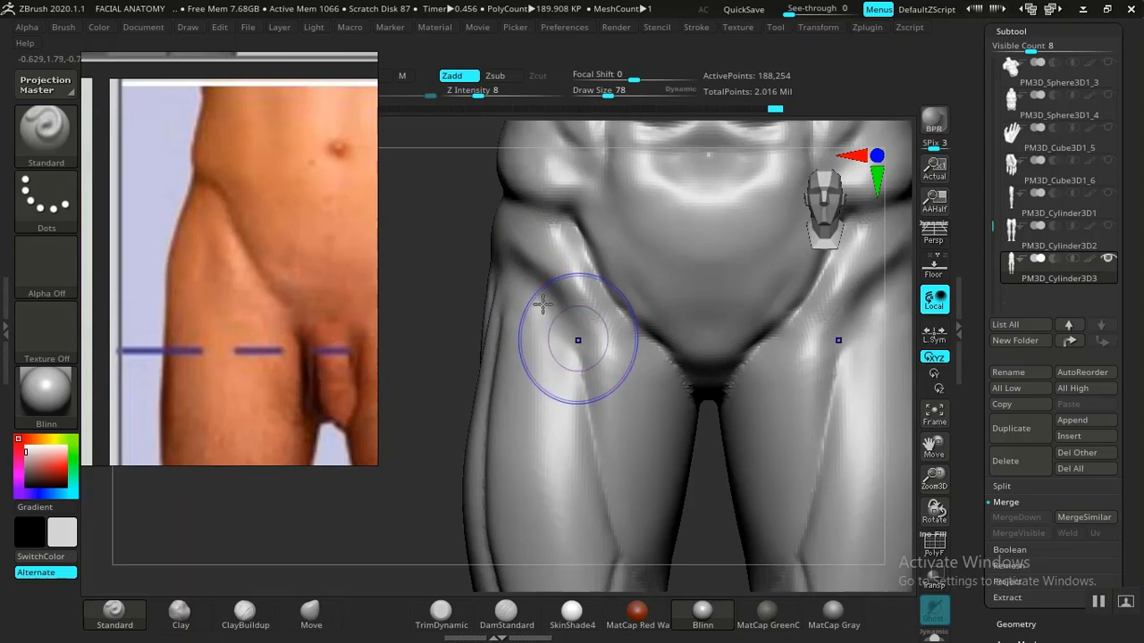
{"action": "left_click_drag", "start_coordinate": [539, 299], "coordinate": [547, 284], "text": "shift"}
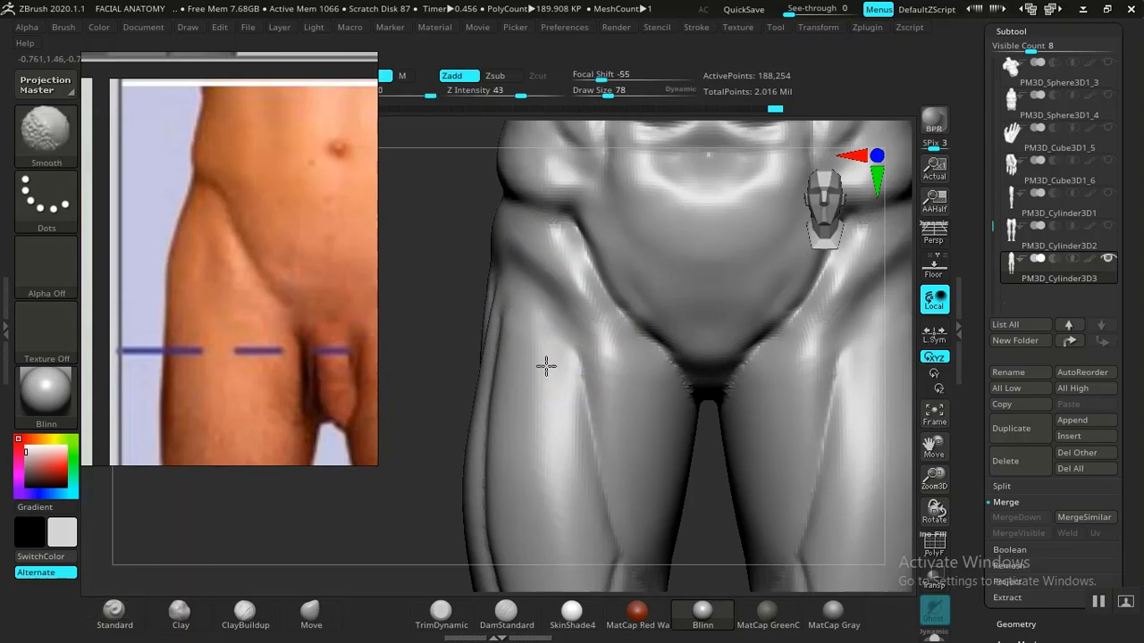
Adjust the outer contour of the hip and upper thigh with the Move brush at draw size 110.
{"action": "left_click", "coordinate": [310, 612]}
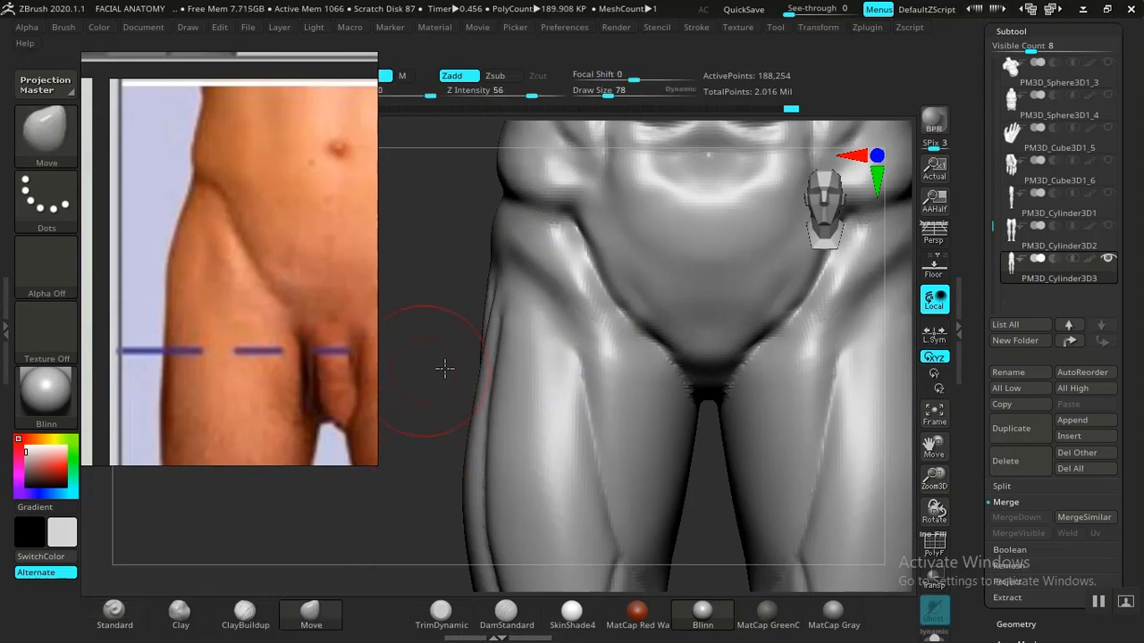
{"action": "left_click_drag", "start_coordinate": [445, 368], "coordinate": [465, 366], "text": "alt"}
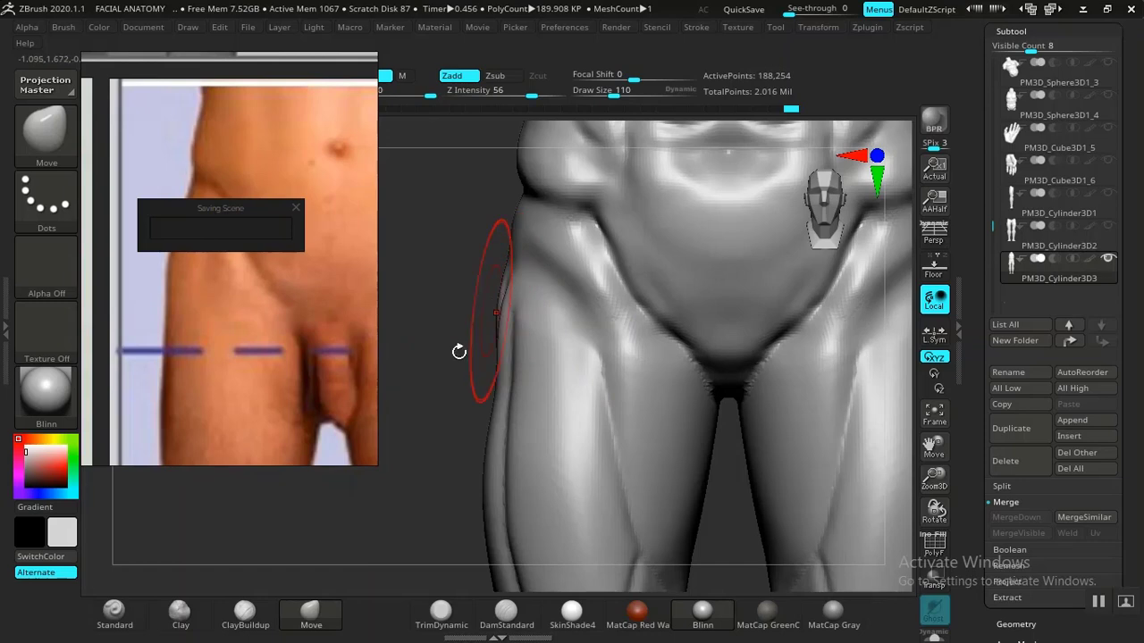
{"action": "left_click_drag", "start_coordinate": [458, 351], "coordinate": [438, 123], "text": "alt"}
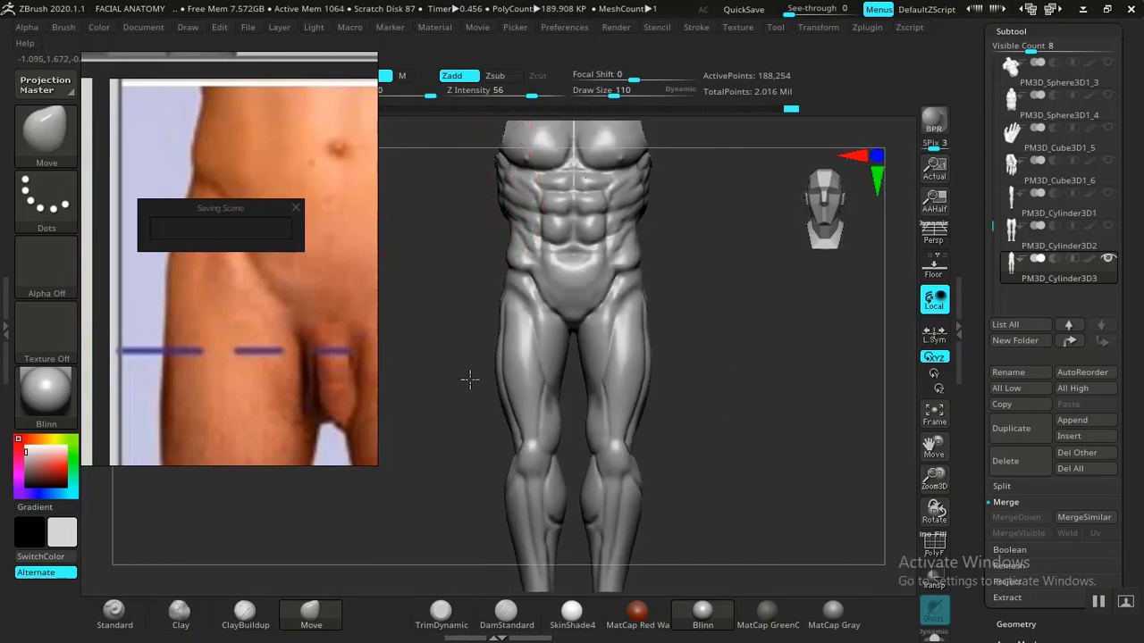
{"action": "mouse_move", "coordinate": [470, 380]}
{"action": "left_mouse_down", "text": "alt"}
{"action": "mouse_move", "coordinate": [464, 355]}
{"action": "mouse_move", "coordinate": [487, 350]}
{"action": "left_mouse_up", "text": "alt"}
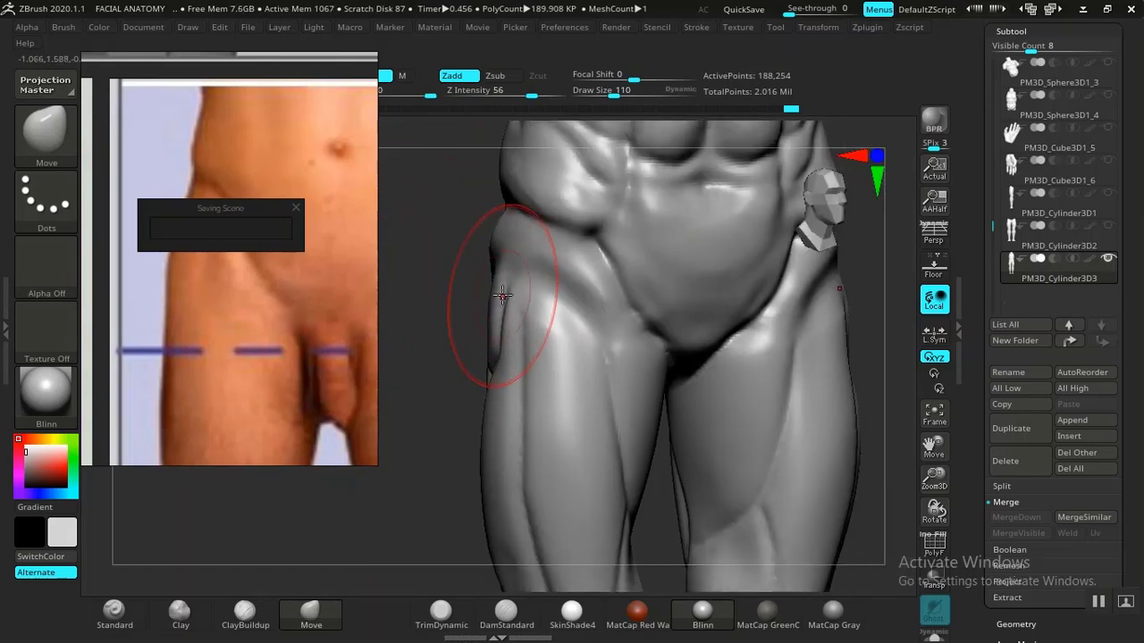
{"action": "left_click_drag", "start_coordinate": [426, 334], "coordinate": [429, 205], "text": "alt"}
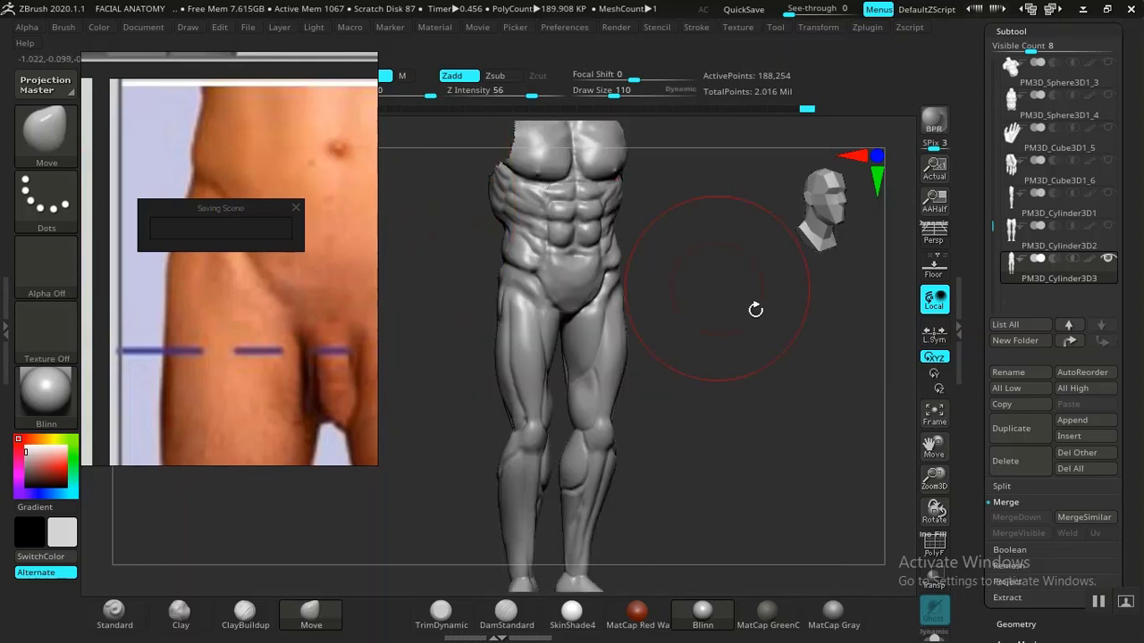
Compare the model's front proportions with the male pelvis photos and enlarge the rear view of the buttocks.
{"action": "mouse_move", "coordinate": [756, 309]}
{"action": "left_mouse_down"}
{"action": "mouse_move", "coordinate": [720, 331]}
{"action": "mouse_move", "coordinate": [687, 317]}
{"action": "mouse_move", "coordinate": [715, 378]}
{"action": "mouse_move", "coordinate": [679, 331]}
{"action": "mouse_move", "coordinate": [751, 370]}
{"action": "mouse_move", "coordinate": [704, 281]}
{"action": "mouse_move", "coordinate": [756, 327]}
{"action": "mouse_move", "coordinate": [728, 355]}
{"action": "left_mouse_up"}
{"action": "scroll", "coordinate": [280, 301], "scroll_direction": "down", "scroll_amount": 2}
{"action": "scroll", "coordinate": [280, 301], "scroll_direction": "down", "scroll_amount": 5}
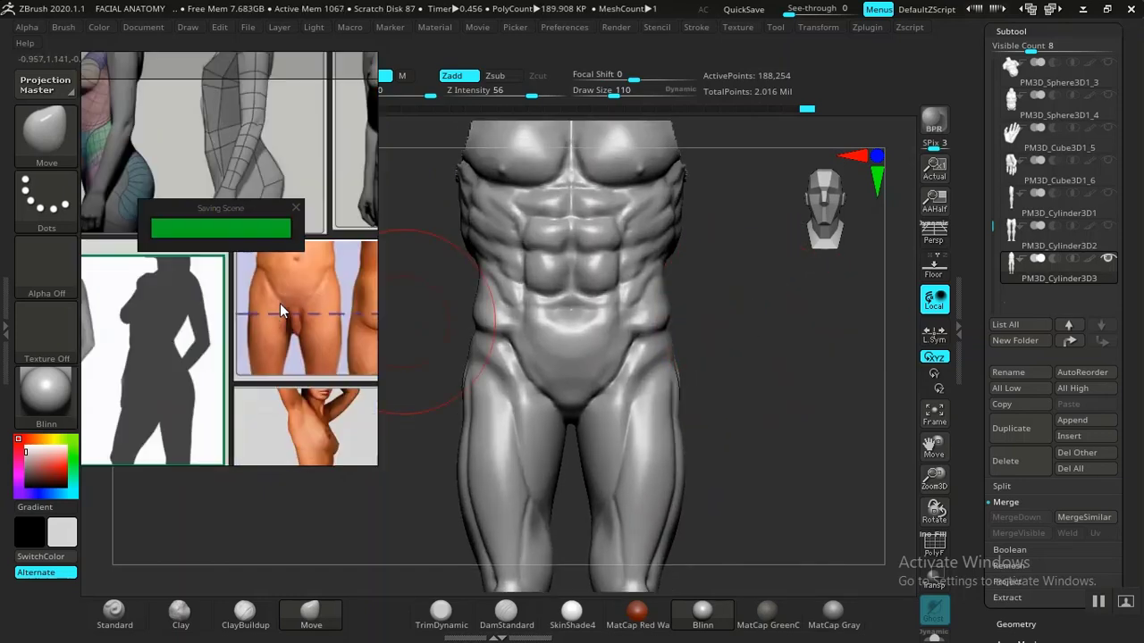
{"action": "middle_click_drag", "start_coordinate": [371, 306], "coordinate": [276, 301]}
{"action": "scroll", "coordinate": [278, 302], "scroll_direction": "up", "scroll_amount": 4}
{"action": "scroll", "coordinate": [317, 311], "scroll_direction": "down", "scroll_amount": 1}
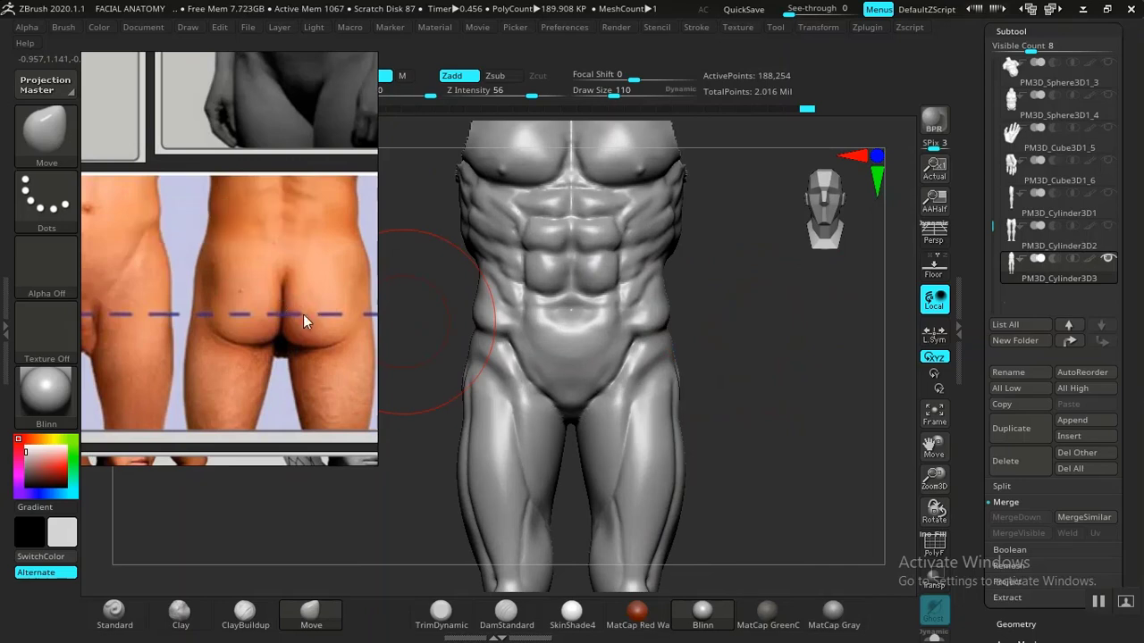
{"action": "mouse_move", "coordinate": [758, 370]}
{"action": "left_mouse_down"}
{"action": "mouse_move", "coordinate": [778, 385]}
{"action": "mouse_move", "coordinate": [779, 416]}
{"action": "mouse_move", "coordinate": [723, 426]}
{"action": "left_mouse_up"}
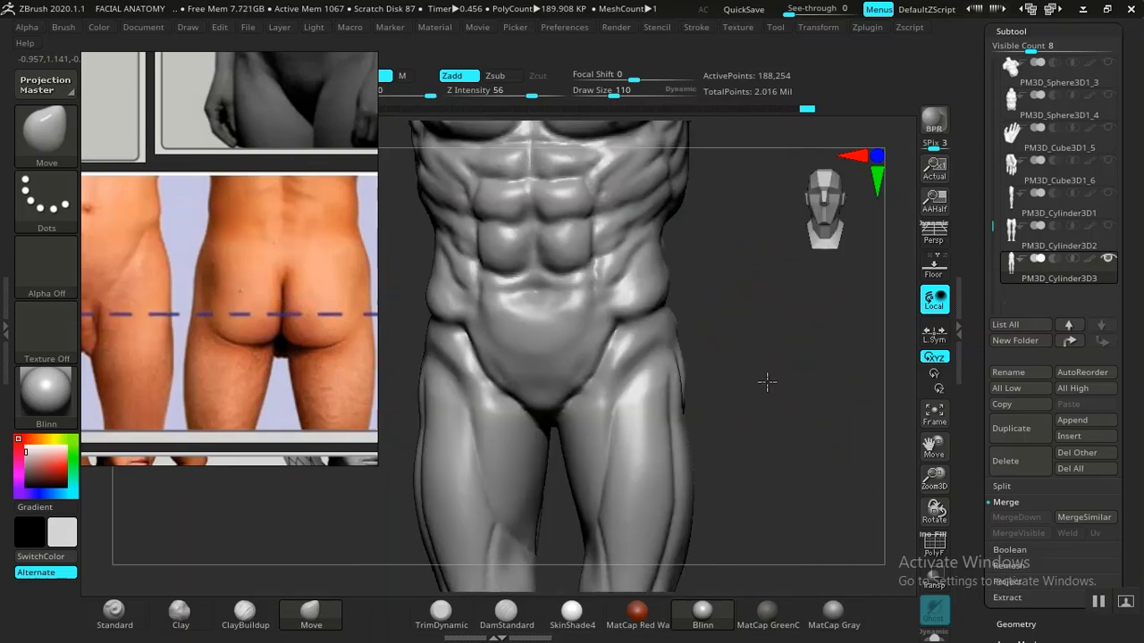
Build up the upper inner thigh from the hip crease down past the groin with ClayBuildup at draw size 110 and Z Intensity 20.
{"action": "left_click_drag", "start_coordinate": [766, 381], "coordinate": [856, 268], "text": "alt"}
{"action": "mouse_move", "coordinate": [495, 406]}
{"action": "left_mouse_down"}
{"action": "mouse_move", "coordinate": [480, 321]}
{"action": "mouse_move", "coordinate": [467, 355]}
{"action": "mouse_move", "coordinate": [495, 335]}
{"action": "left_mouse_up"}
{"action": "left_click_drag", "start_coordinate": [459, 302], "coordinate": [541, 347], "text": "alt"}
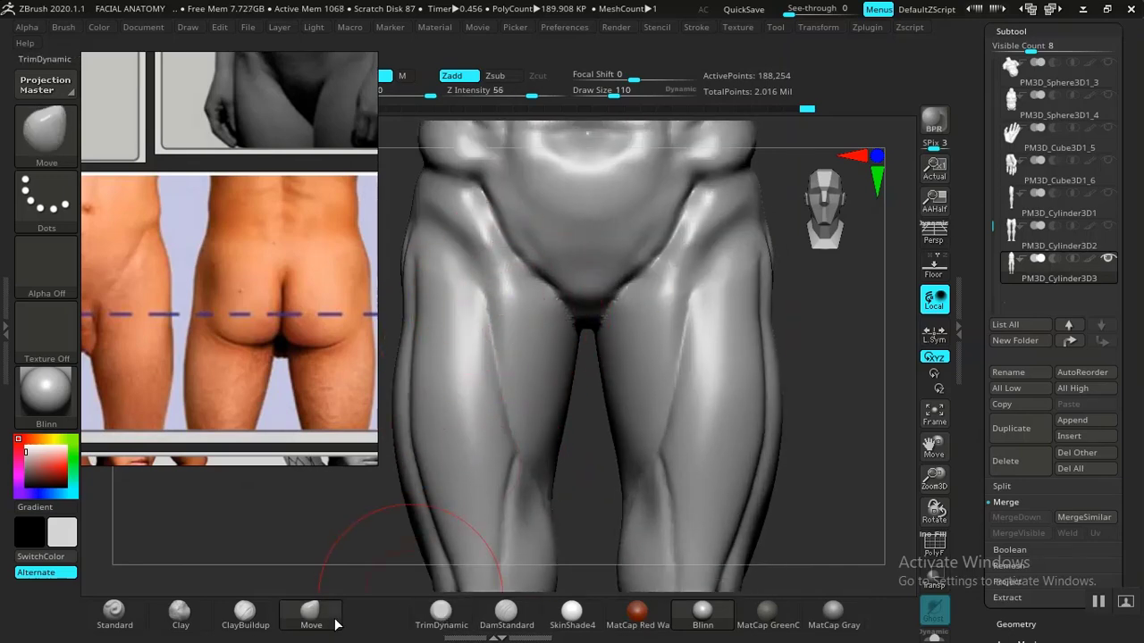
{"action": "left_click", "coordinate": [245, 614]}
{"action": "left_click_drag", "start_coordinate": [471, 239], "coordinate": [510, 331]}
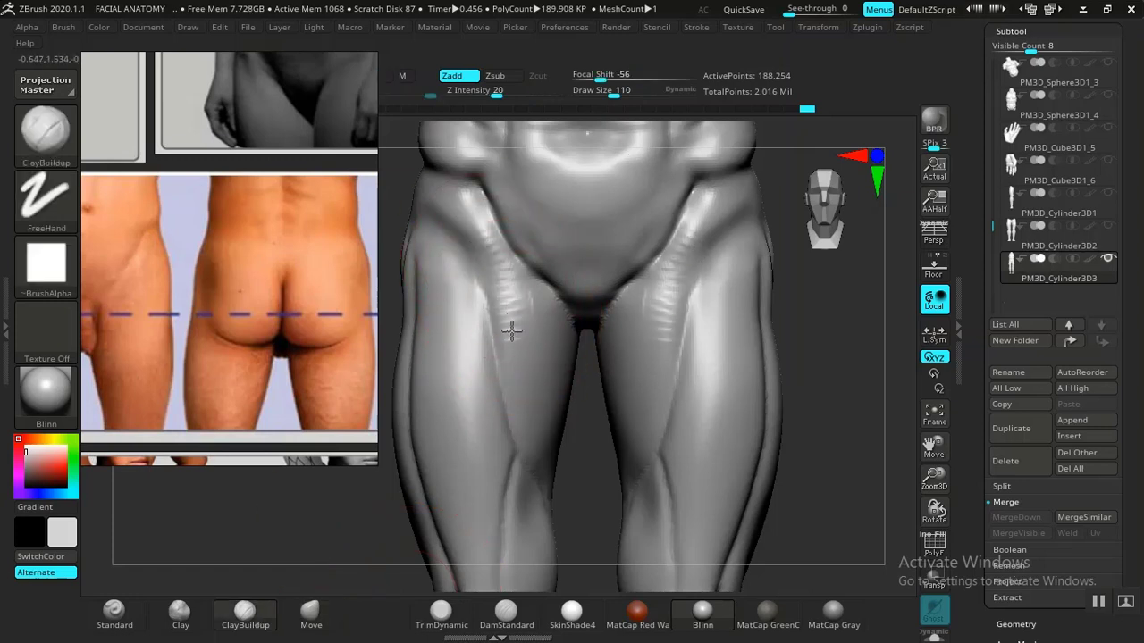
{"action": "mouse_move", "coordinate": [500, 266]}
{"action": "left_mouse_down"}
{"action": "mouse_move", "coordinate": [526, 329]}
{"action": "mouse_move", "coordinate": [523, 398]}
{"action": "left_mouse_up"}
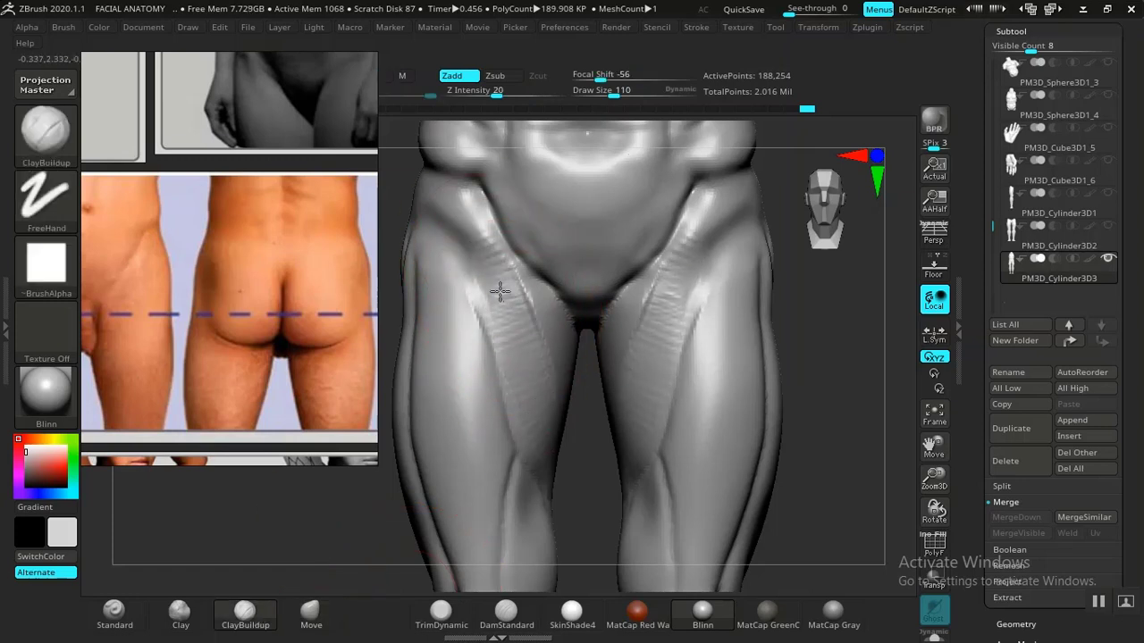
{"action": "left_click_drag", "start_coordinate": [485, 234], "coordinate": [534, 375]}
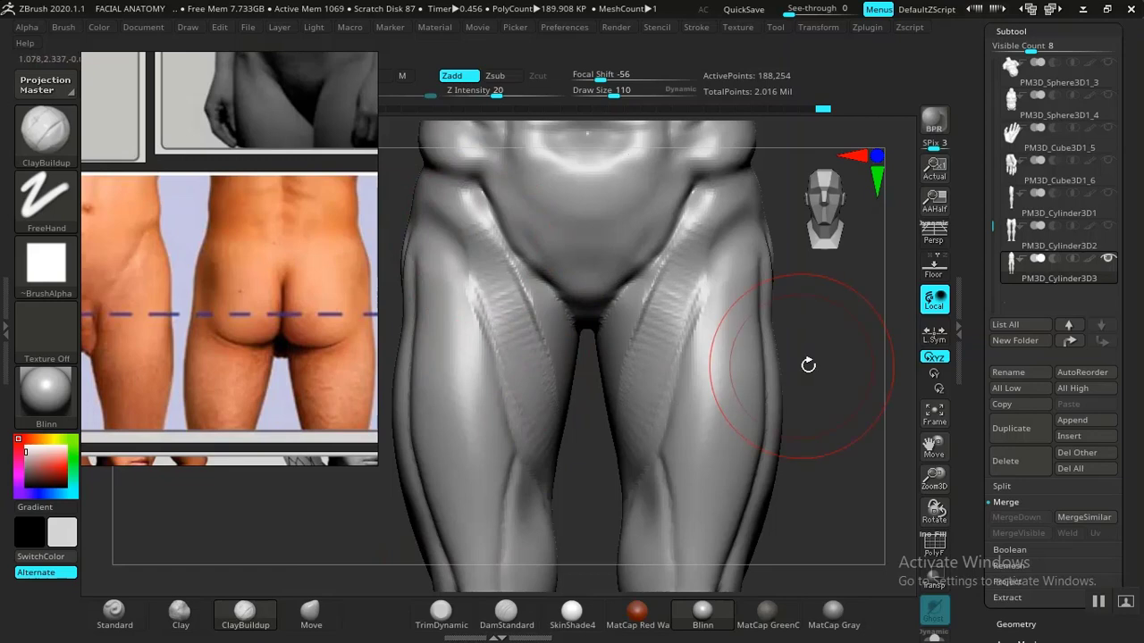
Smooth the clay strokes on the inner thigh and along the groin, working from front and three-quarter views.
{"action": "mouse_move", "coordinate": [808, 366]}
{"action": "left_mouse_down"}
{"action": "mouse_move", "coordinate": [745, 317]}
{"action": "mouse_move", "coordinate": [684, 399]}
{"action": "left_mouse_up"}
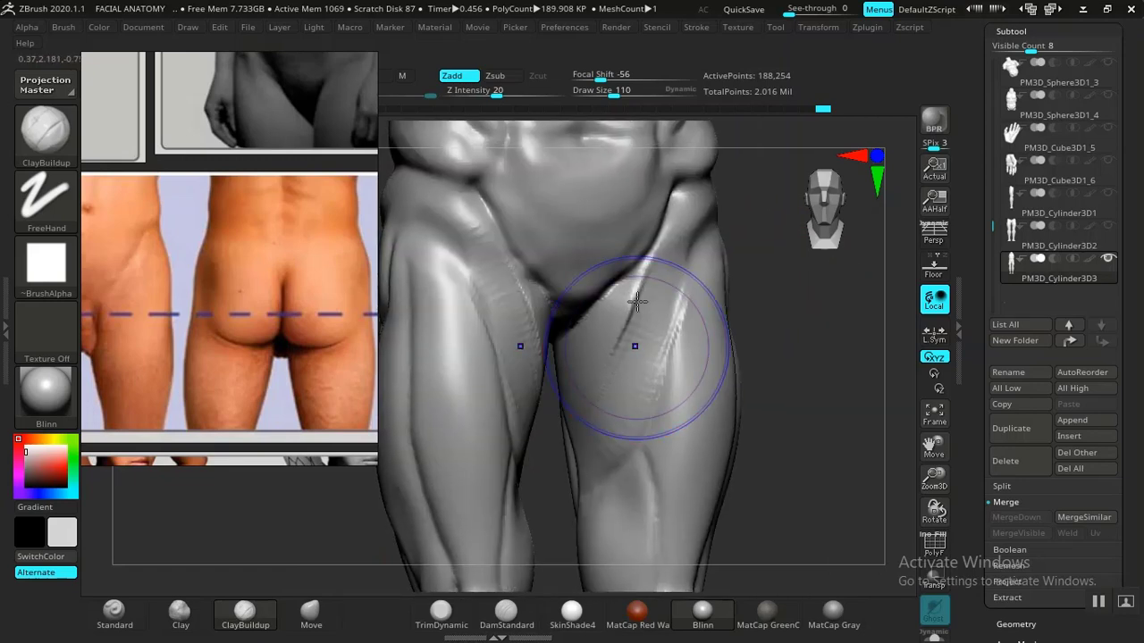
{"action": "left_click_drag", "start_coordinate": [636, 302], "coordinate": [618, 395], "text": "shift"}
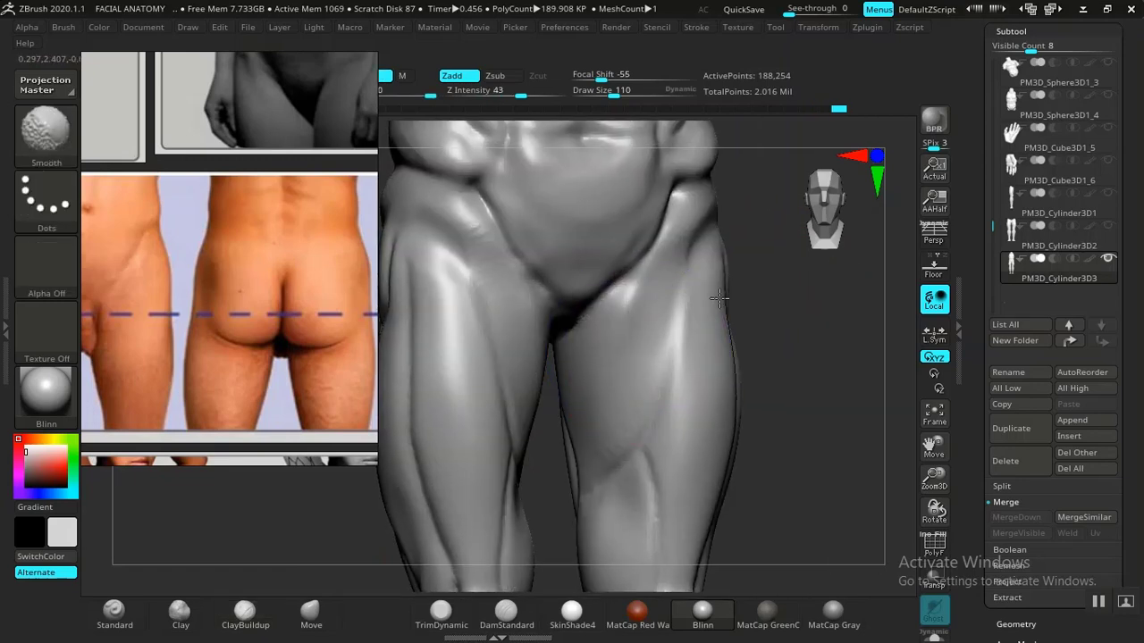
{"action": "mouse_move", "coordinate": [776, 355]}
{"action": "left_mouse_down", "text": "alt"}
{"action": "mouse_move", "coordinate": [748, 391]}
{"action": "mouse_move", "coordinate": [790, 386]}
{"action": "mouse_move", "coordinate": [769, 393]}
{"action": "mouse_move", "coordinate": [751, 439]}
{"action": "mouse_move", "coordinate": [791, 408]}
{"action": "mouse_move", "coordinate": [814, 365]}
{"action": "mouse_move", "coordinate": [804, 406]}
{"action": "left_mouse_up", "text": "alt"}
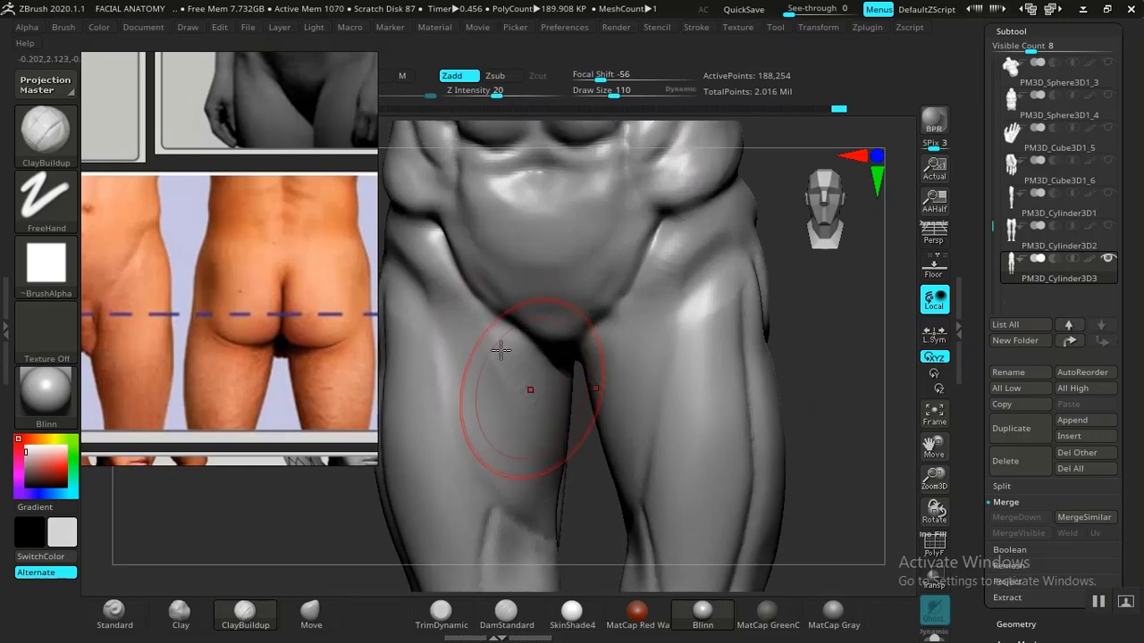
{"action": "left_click_drag", "start_coordinate": [510, 366], "coordinate": [515, 384], "text": "shift"}
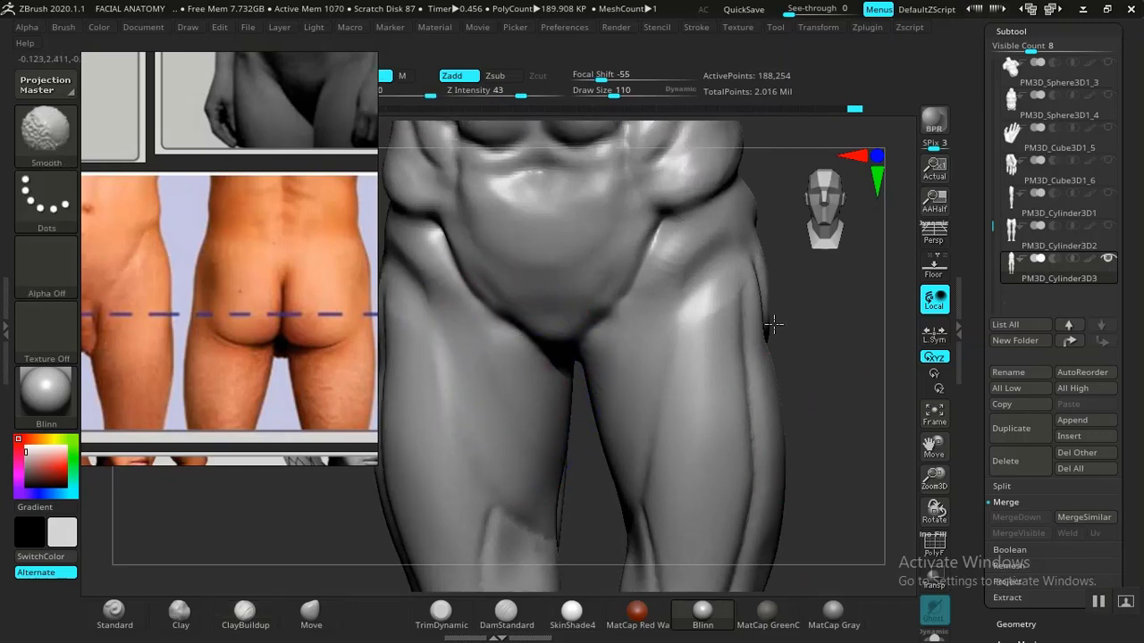
{"action": "mouse_move", "coordinate": [786, 366]}
{"action": "left_mouse_down", "text": "alt"}
{"action": "mouse_move", "coordinate": [804, 331]}
{"action": "mouse_move", "coordinate": [732, 365]}
{"action": "mouse_move", "coordinate": [756, 331]}
{"action": "mouse_move", "coordinate": [761, 364]}
{"action": "mouse_move", "coordinate": [837, 373]}
{"action": "mouse_move", "coordinate": [753, 370]}
{"action": "mouse_move", "coordinate": [627, 310]}
{"action": "left_mouse_up", "text": "alt"}
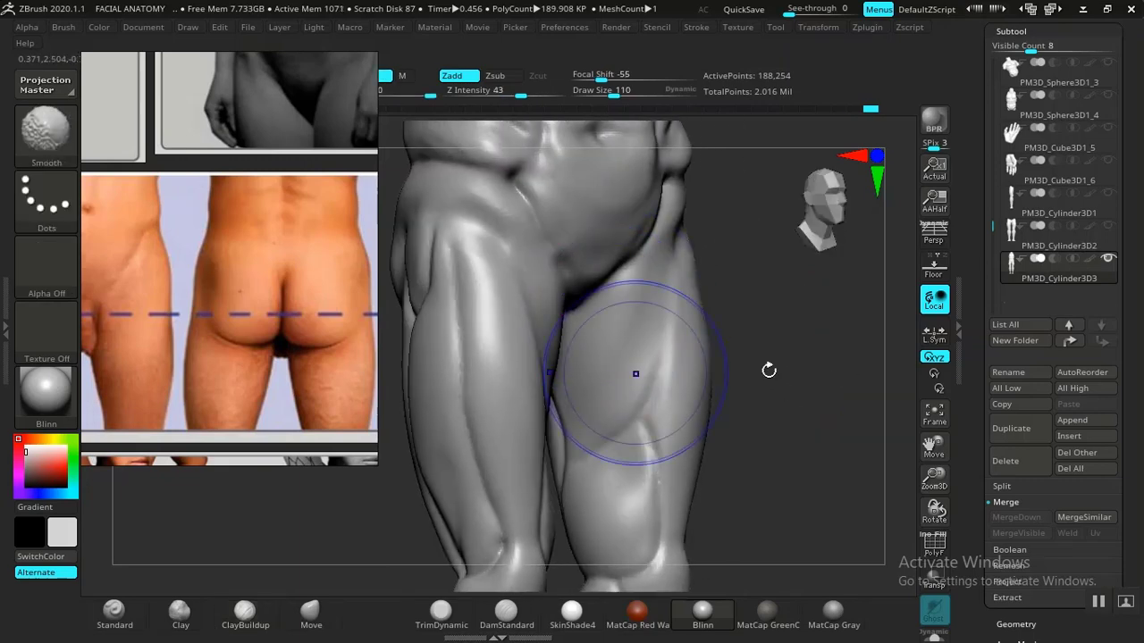
{"action": "mouse_move", "coordinate": [768, 369]}
{"action": "left_mouse_down", "text": "alt"}
{"action": "mouse_move", "coordinate": [745, 363]}
{"action": "mouse_move", "coordinate": [765, 363]}
{"action": "left_mouse_up", "text": "alt"}
{"action": "mouse_move", "coordinate": [787, 318]}
{"action": "left_mouse_down", "text": "shift"}
{"action": "mouse_move", "coordinate": [781, 398]}
{"action": "mouse_move", "coordinate": [744, 396]}
{"action": "left_mouse_up", "text": "shift"}
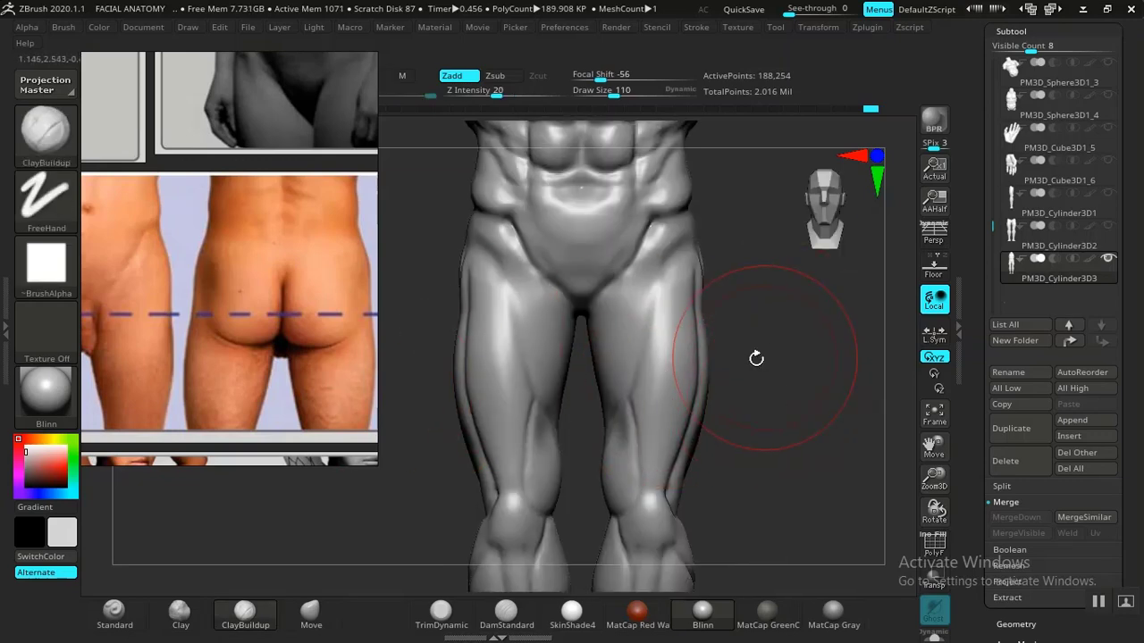
Adjust the outer hip contour beside the buttock from behind with the Move brush at draw size 74.
{"action": "left_click_drag", "start_coordinate": [756, 358], "coordinate": [835, 373]}
{"action": "left_click_drag", "start_coordinate": [465, 388], "coordinate": [477, 309], "text": "alt"}
{"action": "left_click_drag", "start_coordinate": [796, 337], "coordinate": [700, 365], "text": "alt"}
{"action": "left_click_drag", "start_coordinate": [764, 432], "coordinate": [783, 378], "text": "alt"}
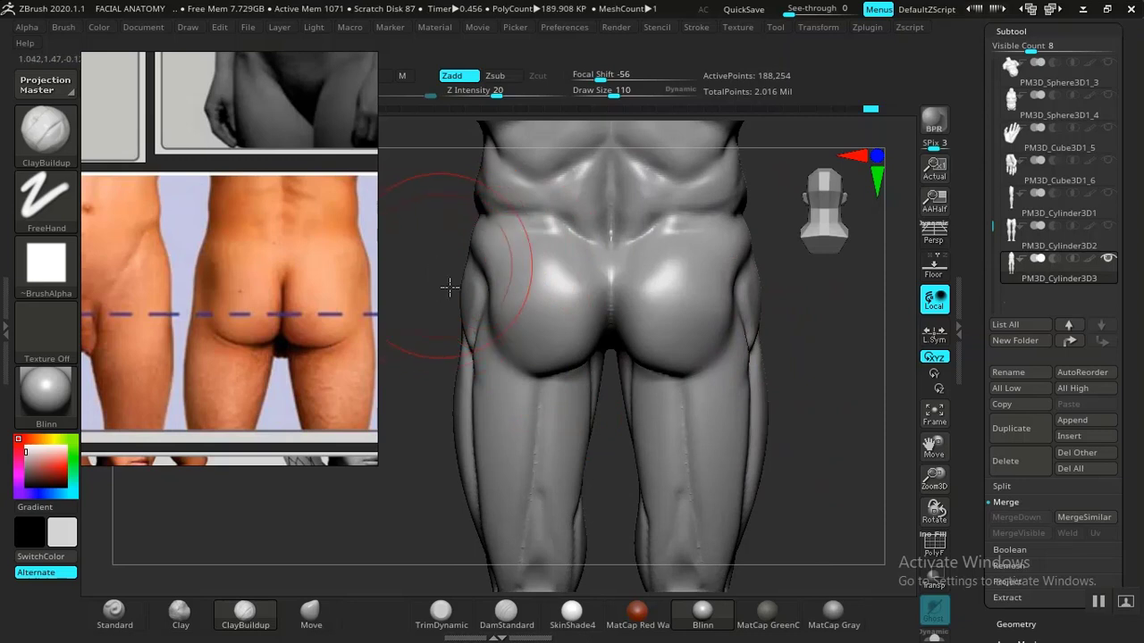
{"action": "mouse_move", "coordinate": [450, 284]}
{"action": "left_mouse_down"}
{"action": "mouse_move", "coordinate": [462, 273]}
{"action": "mouse_move", "coordinate": [477, 294]}
{"action": "left_mouse_up"}
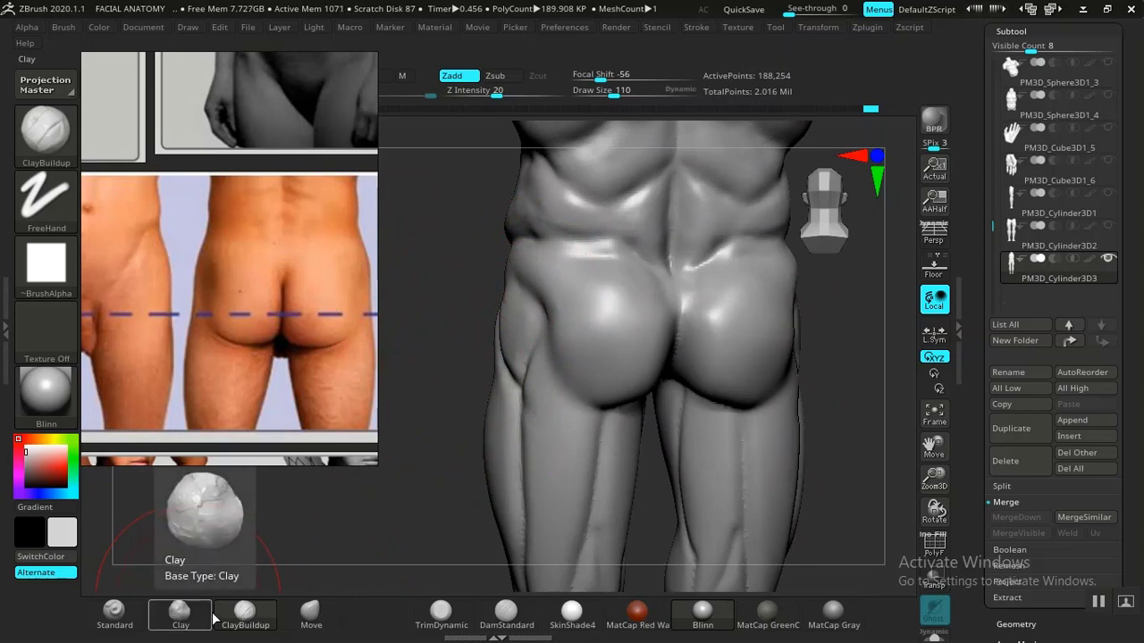
{"action": "left_click", "coordinate": [310, 612]}
{"action": "left_click_drag", "start_coordinate": [442, 338], "coordinate": [500, 349]}
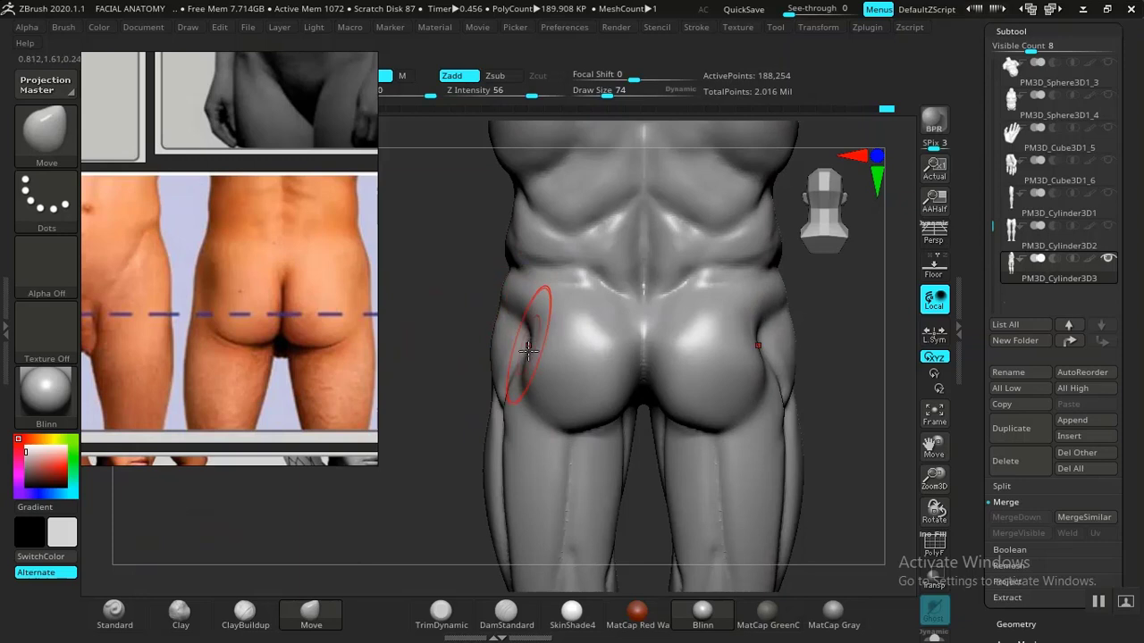
Soften the hollow between the outer hip and the buttock with the Clay brush at draw size 74 and Z Intensity 50, and smooth it.
{"action": "left_click", "coordinate": [180, 612]}
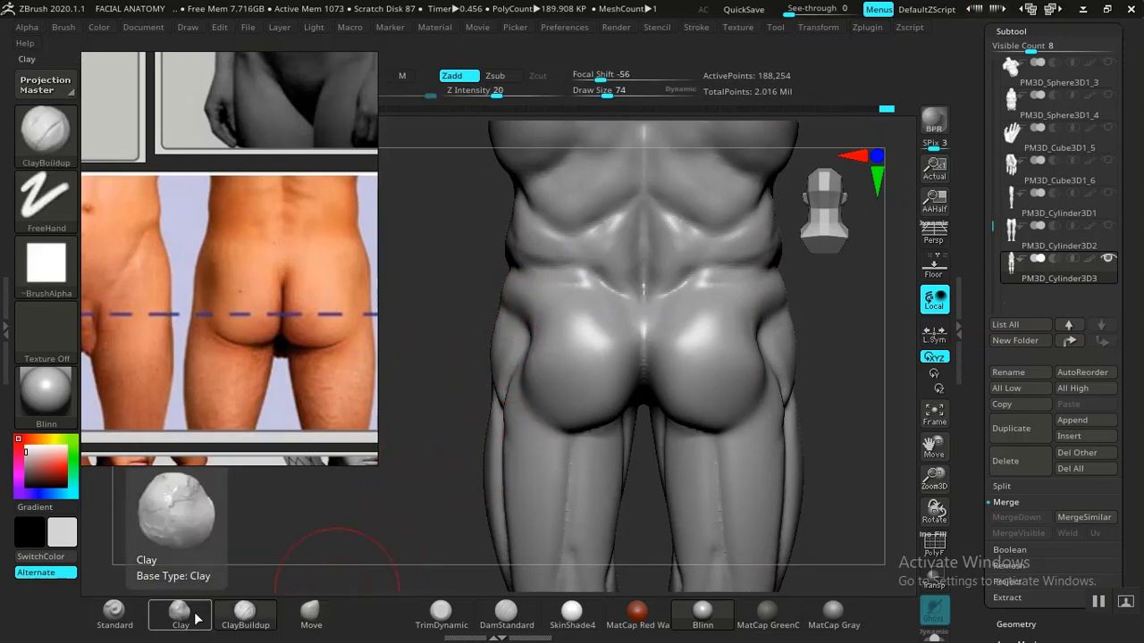
{"action": "left_click_drag", "start_coordinate": [358, 518], "coordinate": [415, 505]}
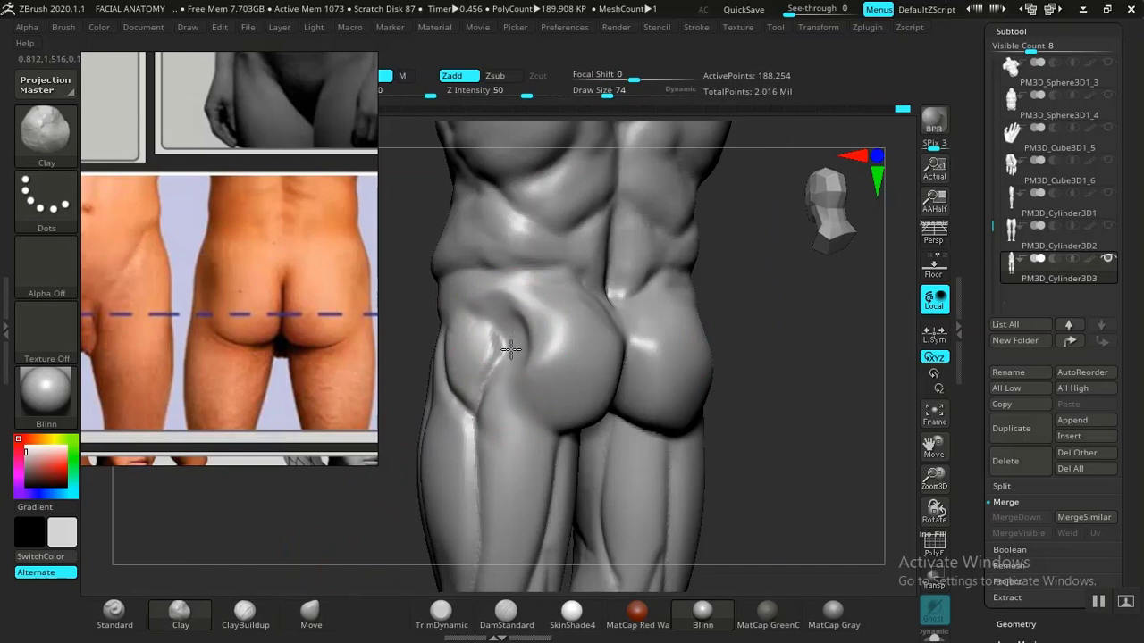
{"action": "left_click_drag", "start_coordinate": [526, 356], "coordinate": [529, 332], "text": "shift"}
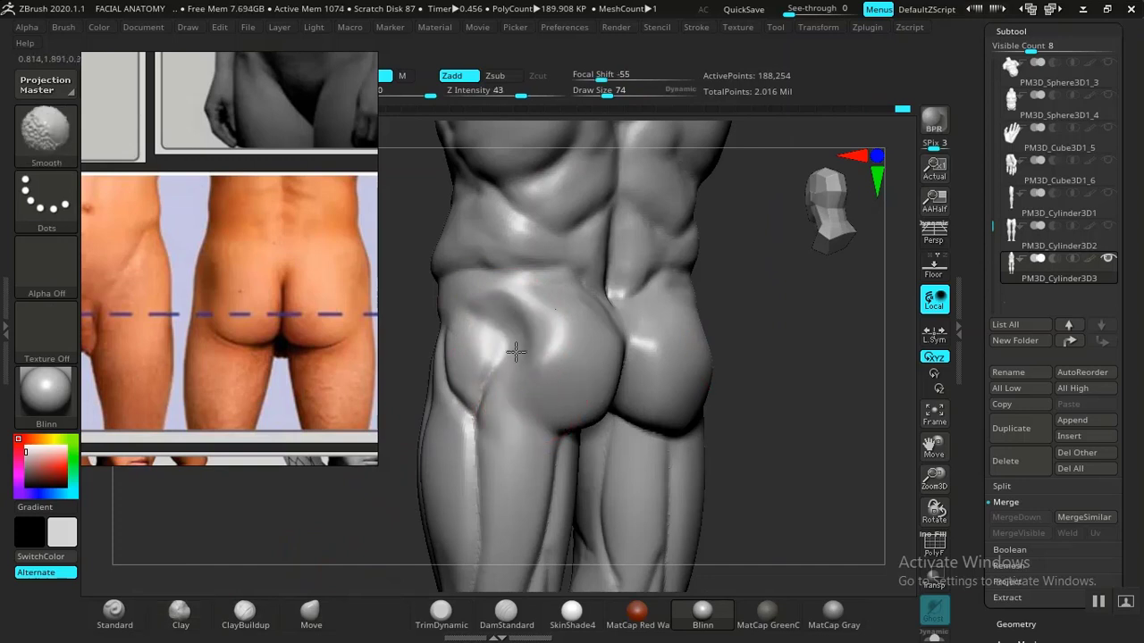
{"action": "left_click_drag", "start_coordinate": [771, 383], "coordinate": [736, 376], "text": "shift"}
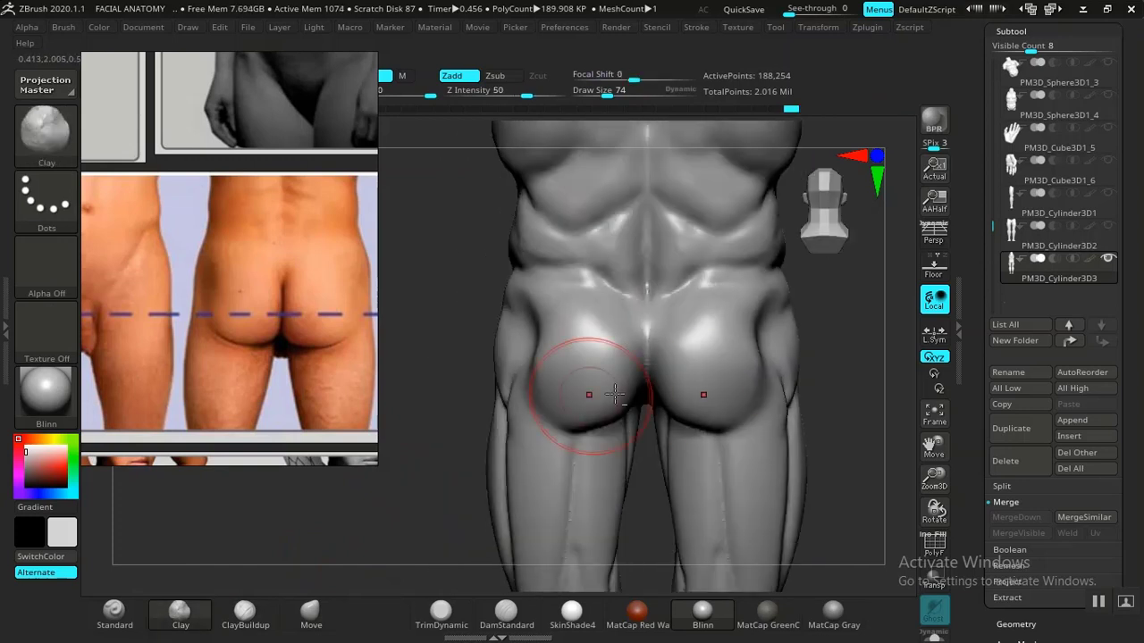
{"action": "mouse_move", "coordinate": [867, 364]}
{"action": "left_mouse_down", "text": "alt"}
{"action": "mouse_move", "coordinate": [807, 388]}
{"action": "mouse_move", "coordinate": [825, 383]}
{"action": "mouse_move", "coordinate": [790, 369]}
{"action": "left_mouse_up", "text": "alt"}
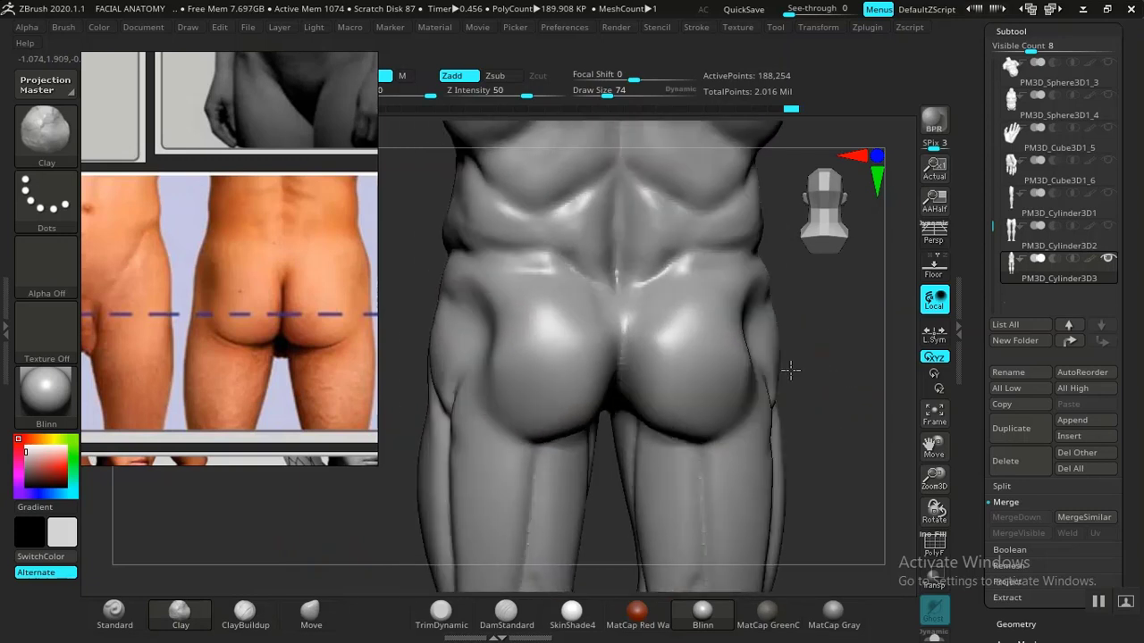
Fill the outer edge of the buttock near the hip hollow with ClayBuildup at draw size 74 and smooth the strokes.
{"action": "left_click", "coordinate": [244, 613]}
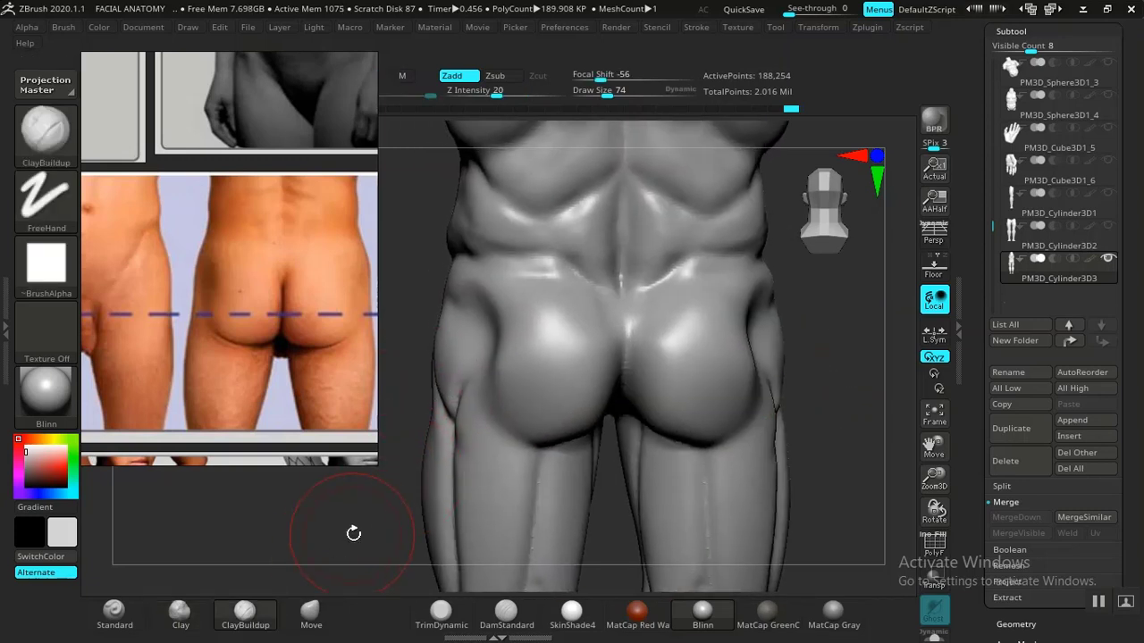
{"action": "left_click_drag", "start_coordinate": [418, 476], "coordinate": [446, 485], "text": "alt"}
{"action": "left_click_drag", "start_coordinate": [509, 300], "coordinate": [526, 354]}
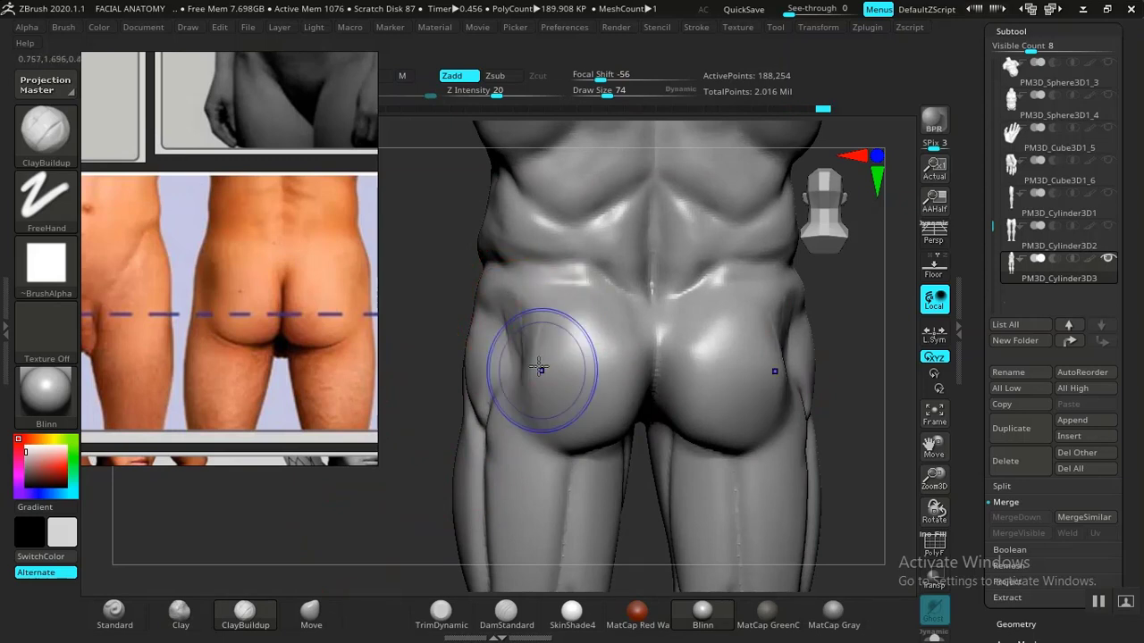
{"action": "key", "text": "shift"}
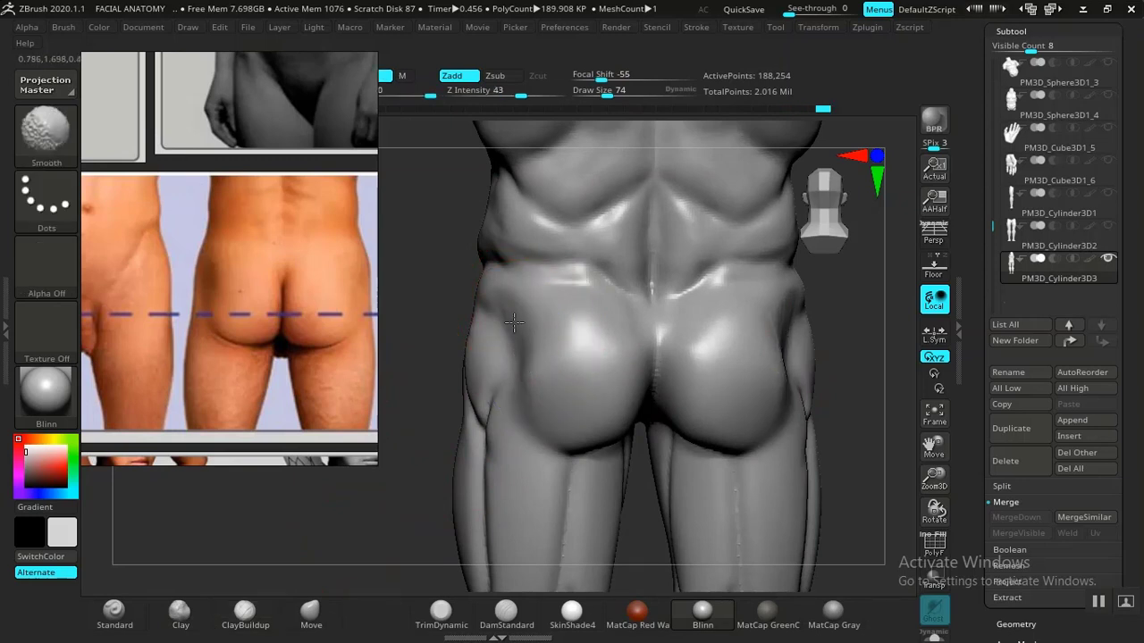
Build up the gluteal volume with diagonal ClayBuildup strokes across the buttock toward the outer hip at draw size 74 and Z Intensity 20.
{"action": "key", "text": "f"}
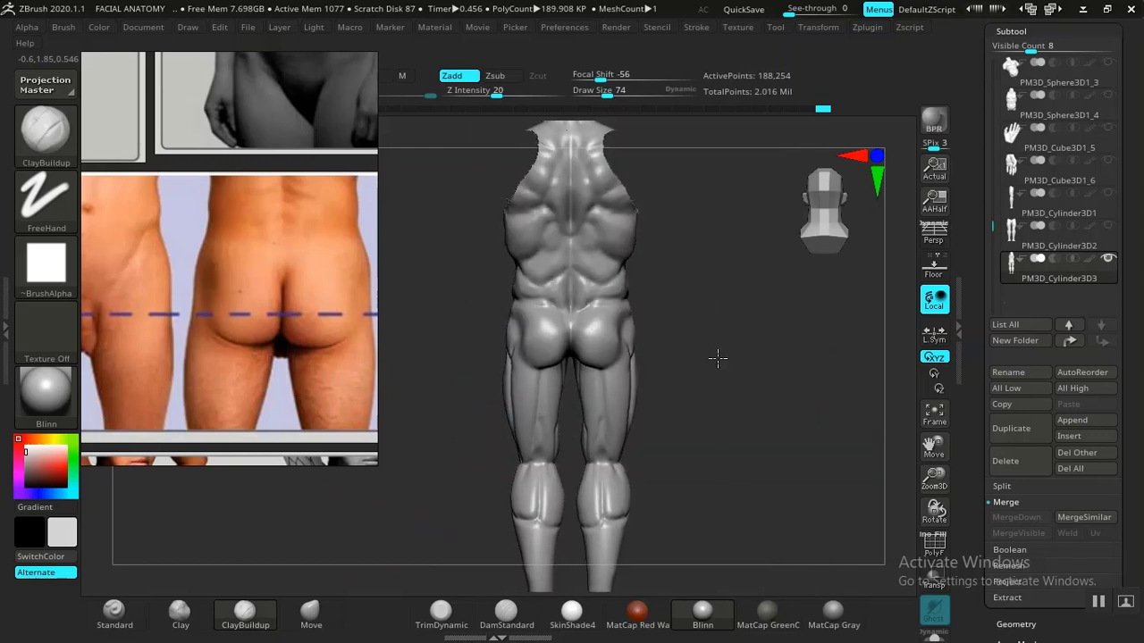
{"action": "mouse_move", "coordinate": [717, 358]}
{"action": "right_mouse_down", "text": "ctrl"}
{"action": "mouse_move", "coordinate": [735, 366]}
{"action": "mouse_move", "coordinate": [735, 383]}
{"action": "mouse_move", "coordinate": [744, 344]}
{"action": "mouse_move", "coordinate": [816, 370]}
{"action": "mouse_move", "coordinate": [784, 370]}
{"action": "mouse_move", "coordinate": [804, 384]}
{"action": "mouse_move", "coordinate": [709, 349]}
{"action": "mouse_move", "coordinate": [793, 354]}
{"action": "mouse_move", "coordinate": [740, 345]}
{"action": "mouse_move", "coordinate": [659, 378]}
{"action": "right_mouse_up", "text": "ctrl"}
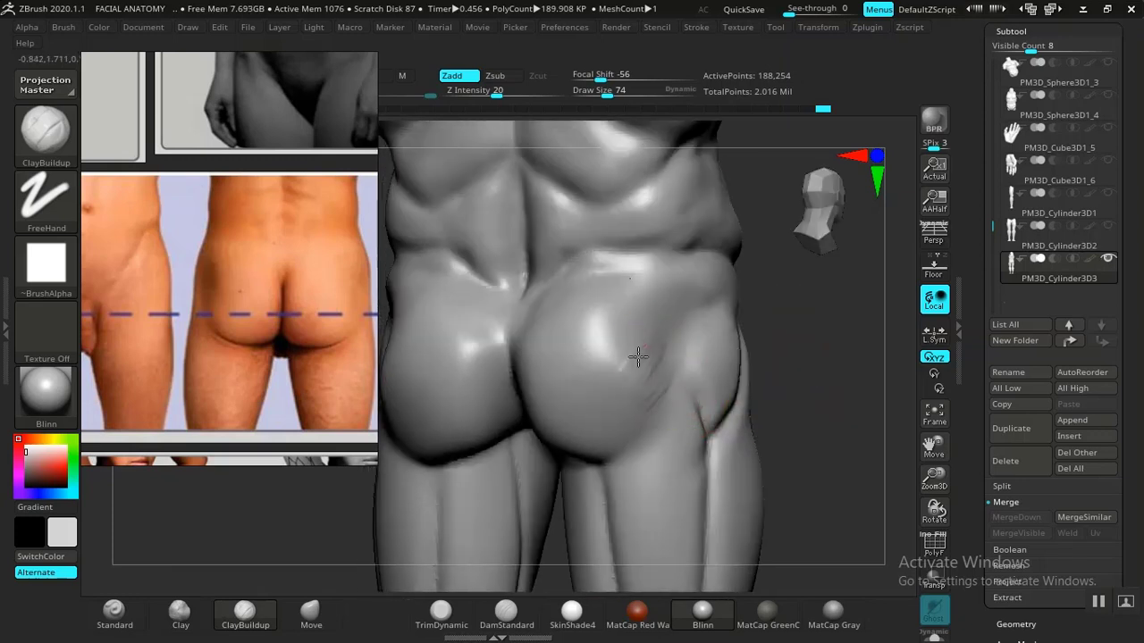
{"action": "mouse_move", "coordinate": [655, 369]}
{"action": "left_mouse_down"}
{"action": "mouse_move", "coordinate": [662, 393]}
{"action": "mouse_move", "coordinate": [603, 460]}
{"action": "mouse_move", "coordinate": [595, 405]}
{"action": "mouse_move", "coordinate": [552, 399]}
{"action": "left_mouse_up"}
{"action": "left_click_drag", "start_coordinate": [619, 430], "coordinate": [606, 386]}
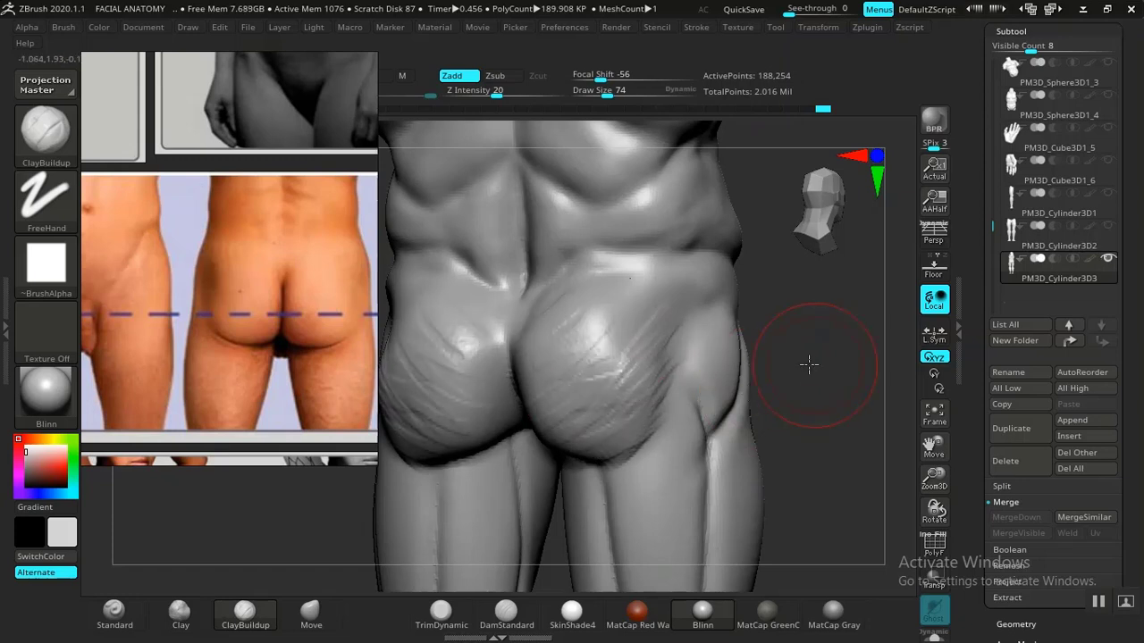
{"action": "left_click_drag", "start_coordinate": [807, 362], "coordinate": [783, 361]}
{"action": "mouse_move", "coordinate": [656, 346]}
{"action": "left_mouse_down"}
{"action": "mouse_move", "coordinate": [679, 286]}
{"action": "mouse_move", "coordinate": [573, 326]}
{"action": "left_mouse_up"}
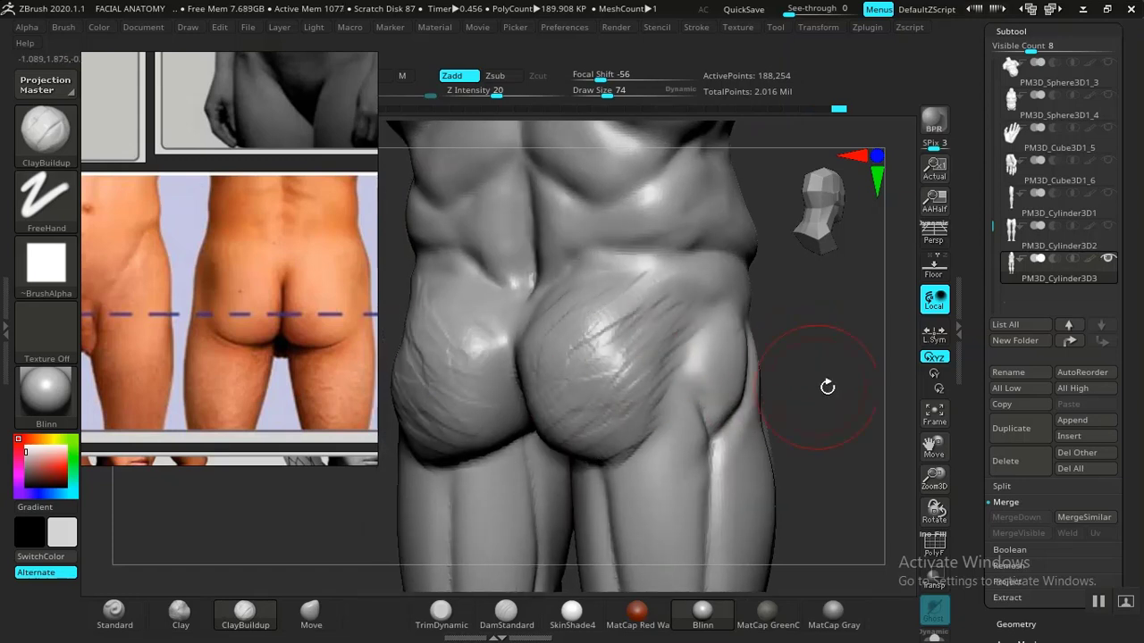
Examine the gluteal strokes on the whole back and close up, and select the DamStandard brush.
{"action": "mouse_move", "coordinate": [827, 386]}
{"action": "left_mouse_down"}
{"action": "mouse_move", "coordinate": [724, 398]}
{"action": "mouse_move", "coordinate": [630, 320]}
{"action": "left_mouse_up"}
{"action": "mouse_move", "coordinate": [715, 365]}
{"action": "left_mouse_down"}
{"action": "mouse_move", "coordinate": [763, 409]}
{"action": "mouse_move", "coordinate": [723, 408]}
{"action": "mouse_move", "coordinate": [714, 372]}
{"action": "mouse_move", "coordinate": [780, 391]}
{"action": "mouse_move", "coordinate": [780, 412]}
{"action": "mouse_move", "coordinate": [748, 357]}
{"action": "mouse_move", "coordinate": [731, 352]}
{"action": "left_mouse_up"}
{"action": "mouse_move", "coordinate": [765, 420]}
{"action": "left_mouse_down"}
{"action": "mouse_move", "coordinate": [723, 349]}
{"action": "mouse_move", "coordinate": [740, 380]}
{"action": "left_mouse_up"}
{"action": "left_click", "coordinate": [311, 610]}
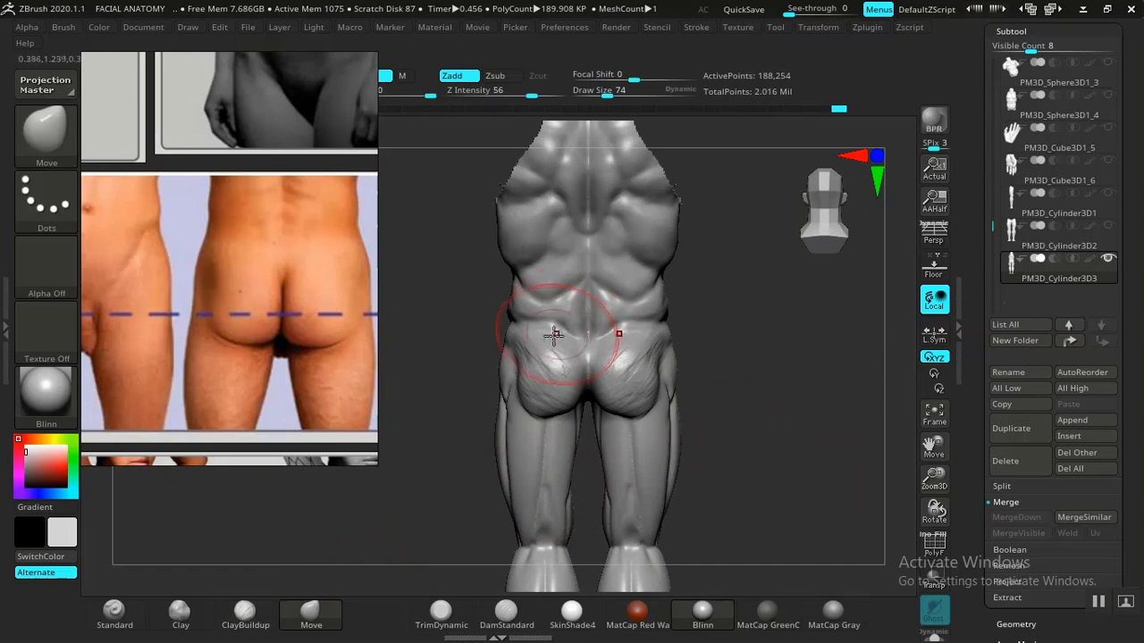
{"action": "left_click_drag", "start_coordinate": [544, 328], "coordinate": [549, 327]}
{"action": "mouse_move", "coordinate": [782, 369]}
{"action": "left_mouse_down", "text": "alt"}
{"action": "mouse_move", "coordinate": [783, 416]}
{"action": "mouse_move", "coordinate": [822, 387]}
{"action": "mouse_move", "coordinate": [807, 369]}
{"action": "mouse_move", "coordinate": [811, 411]}
{"action": "mouse_move", "coordinate": [812, 378]}
{"action": "mouse_move", "coordinate": [583, 578]}
{"action": "left_mouse_up", "text": "alt"}
{"action": "left_click", "coordinate": [506, 613]}
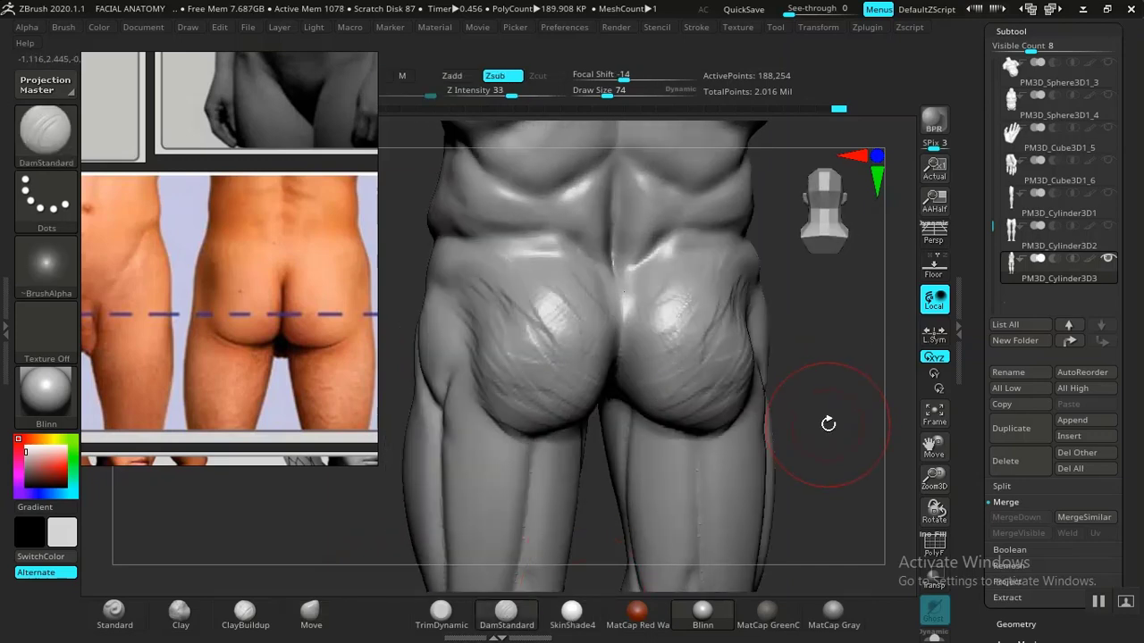
{"action": "mouse_move", "coordinate": [863, 416]}
{"action": "left_mouse_down"}
{"action": "mouse_move", "coordinate": [863, 396]}
{"action": "mouse_move", "coordinate": [789, 350]}
{"action": "mouse_move", "coordinate": [818, 393]}
{"action": "mouse_move", "coordinate": [808, 402]}
{"action": "left_mouse_up"}
{"action": "left_click_drag", "start_coordinate": [817, 358], "coordinate": [766, 336]}
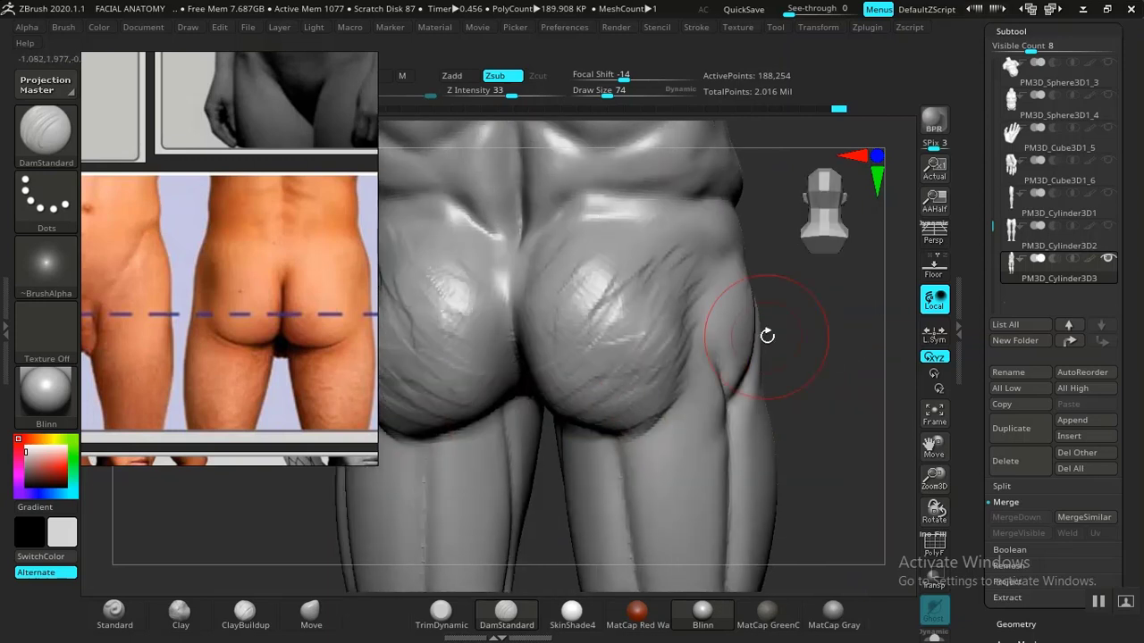
Browse the reference board past the torso and body reference groups and enlarge the standing half-muscle, half-skeleton anatomy figure.
{"action": "scroll", "coordinate": [220, 342], "scroll_direction": "down", "scroll_amount": 2}
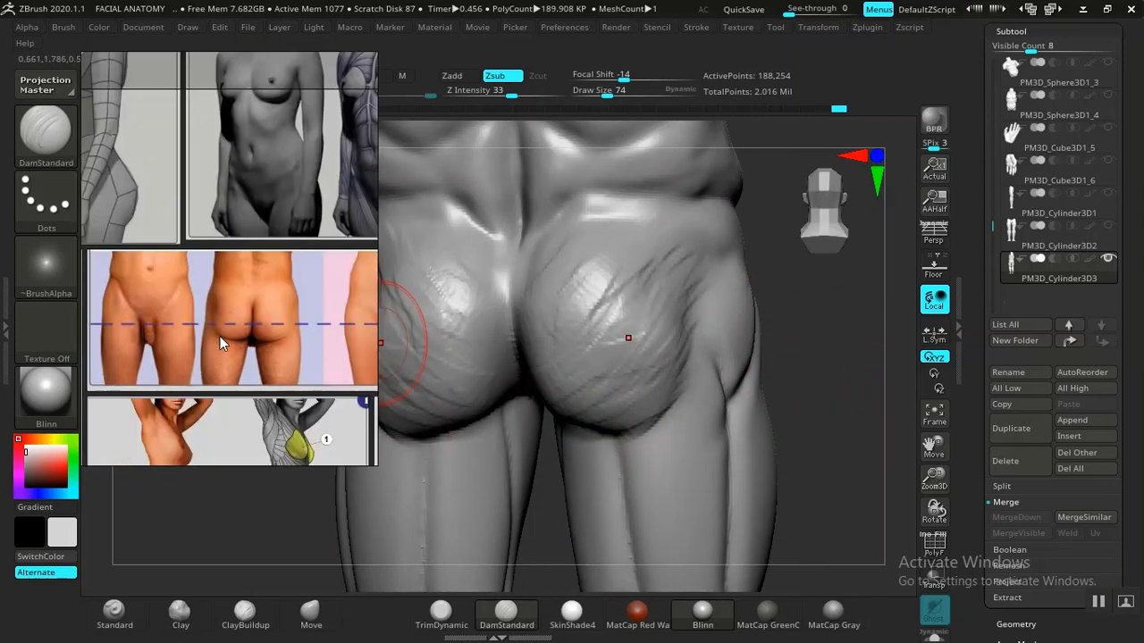
{"action": "scroll", "coordinate": [221, 333], "scroll_direction": "down", "scroll_amount": 3}
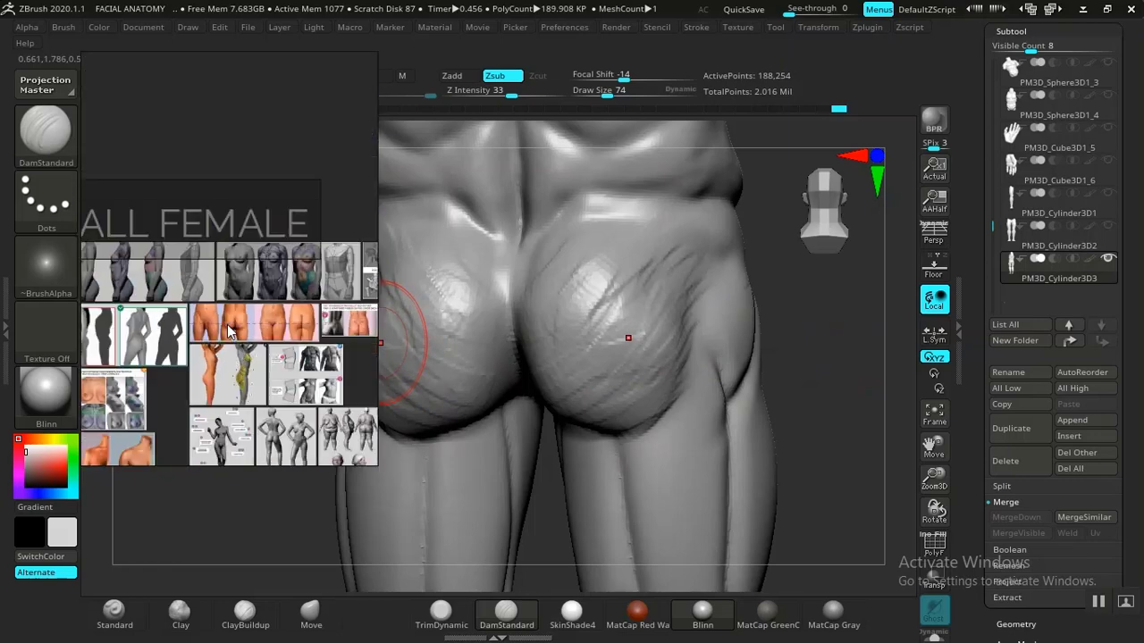
{"action": "scroll", "coordinate": [288, 382], "scroll_direction": "down", "scroll_amount": 4}
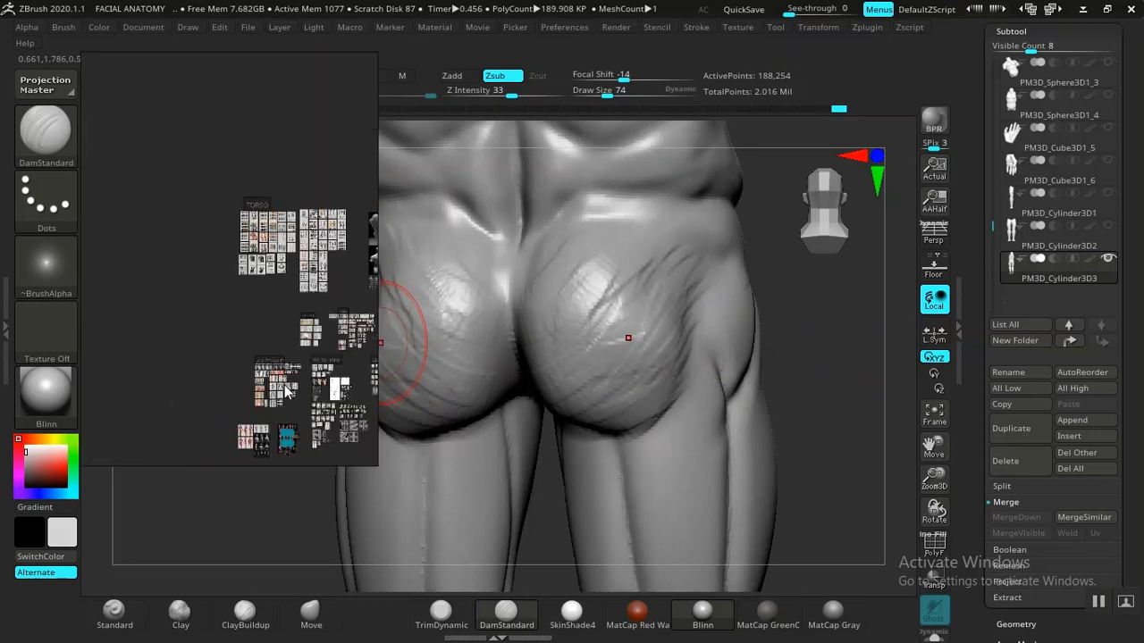
{"action": "middle_click_drag", "start_coordinate": [304, 329], "coordinate": [320, 313]}
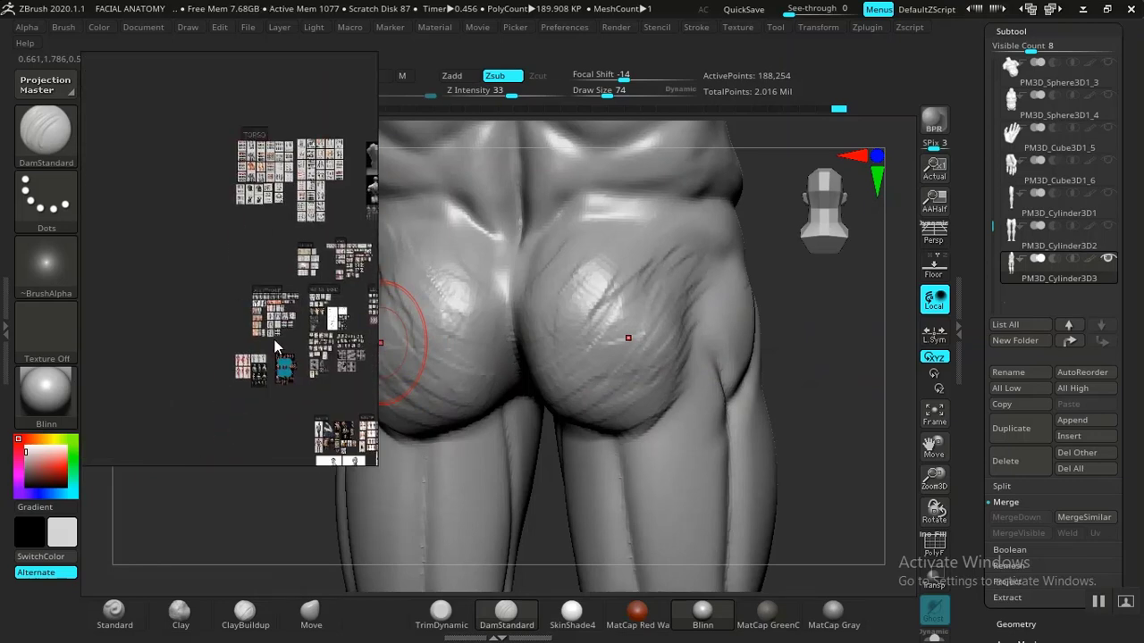
{"action": "scroll", "coordinate": [277, 347], "scroll_direction": "up", "scroll_amount": 6}
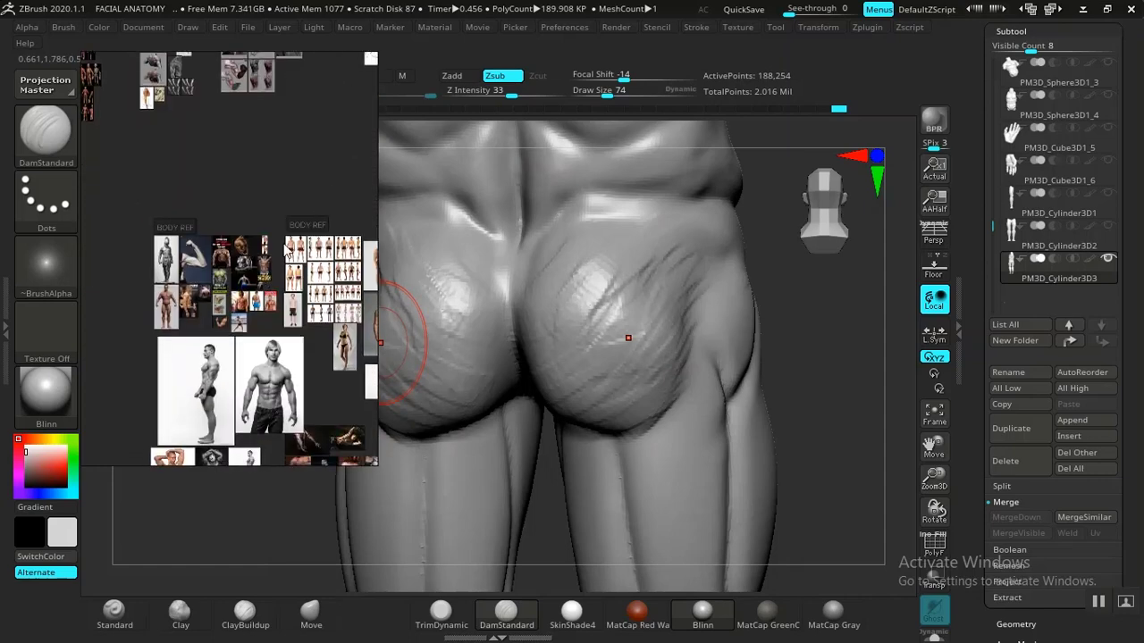
{"action": "scroll", "coordinate": [268, 286], "scroll_direction": "up", "scroll_amount": 3}
{"action": "scroll", "coordinate": [259, 337], "scroll_direction": "down", "scroll_amount": 5}
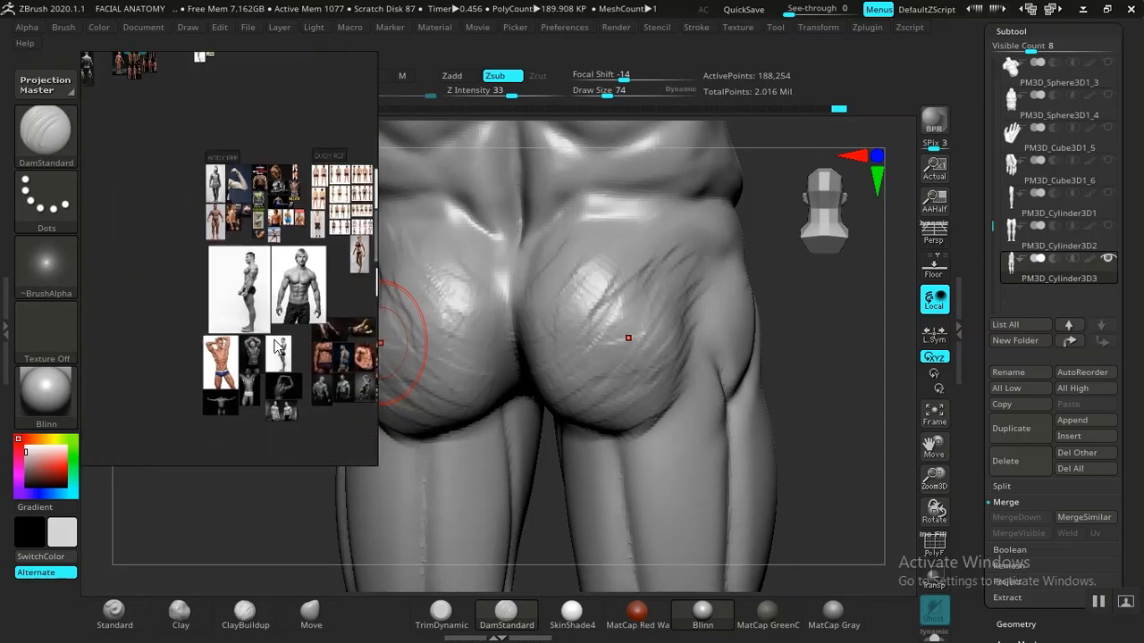
{"action": "middle_click_drag", "start_coordinate": [274, 342], "coordinate": [331, 333]}
{"action": "middle_click_drag", "start_coordinate": [231, 265], "coordinate": [245, 353]}
{"action": "double_click", "coordinate": [268, 280]}
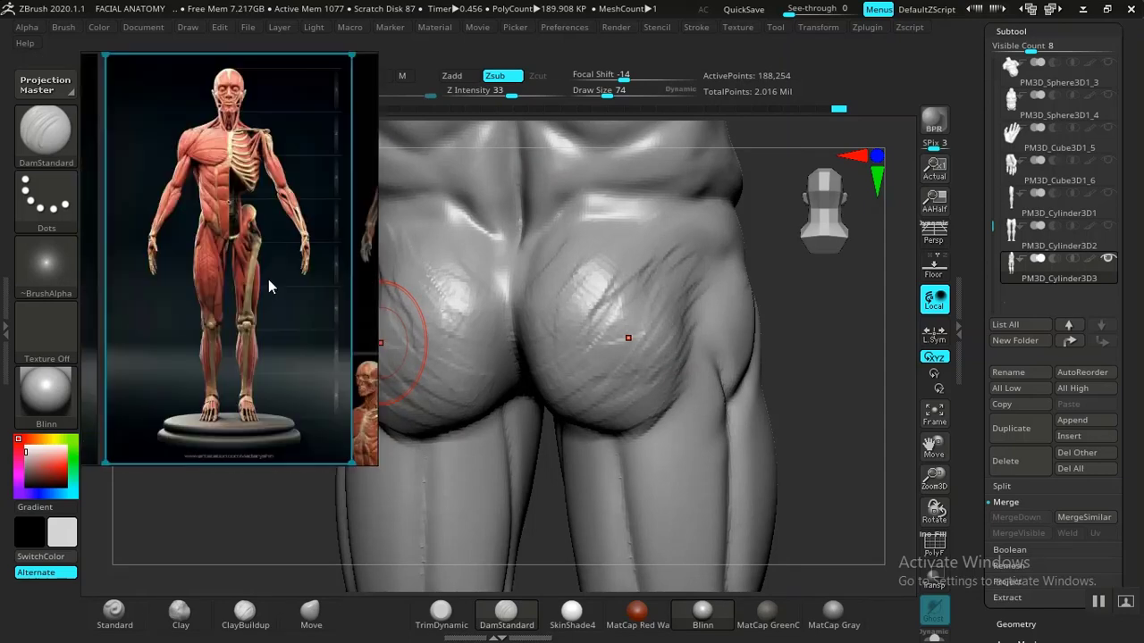
Find the rear-view muscle figure on the reference board and enlarge its gluteal region.
{"action": "scroll", "coordinate": [262, 274], "scroll_direction": "down", "scroll_amount": 3}
{"action": "middle_click_drag", "start_coordinate": [252, 296], "coordinate": [293, 280]}
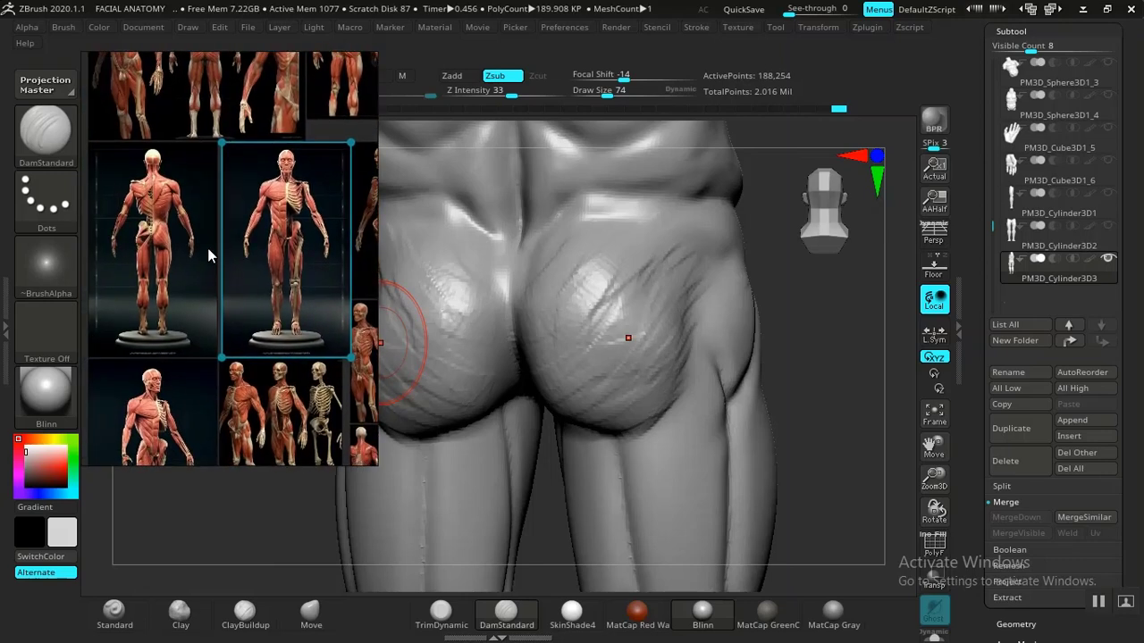
{"action": "middle_click_drag", "start_coordinate": [178, 243], "coordinate": [263, 322]}
{"action": "scroll", "coordinate": [261, 288], "scroll_direction": "up", "scroll_amount": 8}
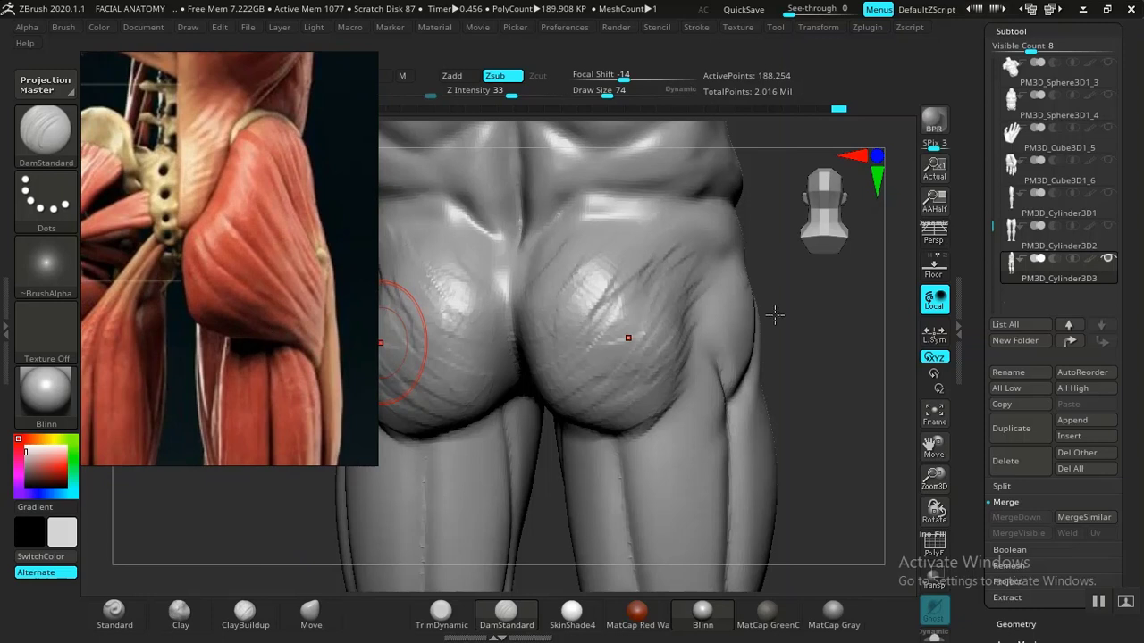
Carve the groove between the upper outer buttock and the hip with DamStandard at draw size 74, undoing the misplaced strokes.
{"action": "left_click_drag", "start_coordinate": [845, 372], "coordinate": [802, 365]}
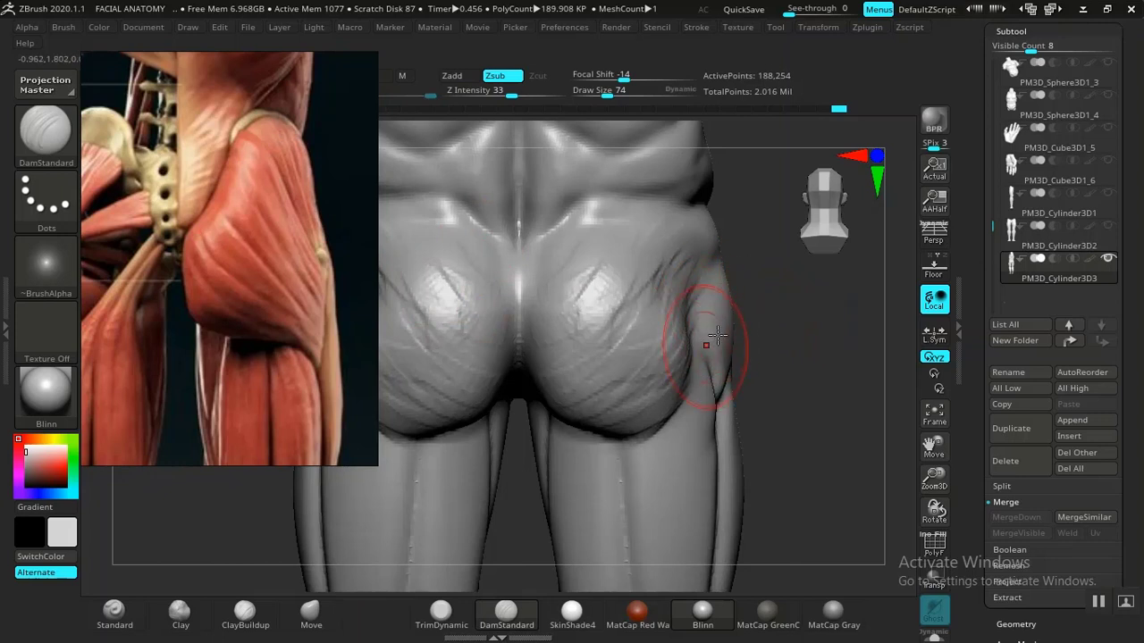
{"action": "mouse_move", "coordinate": [818, 340]}
{"action": "left_mouse_down"}
{"action": "mouse_move", "coordinate": [783, 401]}
{"action": "mouse_move", "coordinate": [715, 380]}
{"action": "left_mouse_up"}
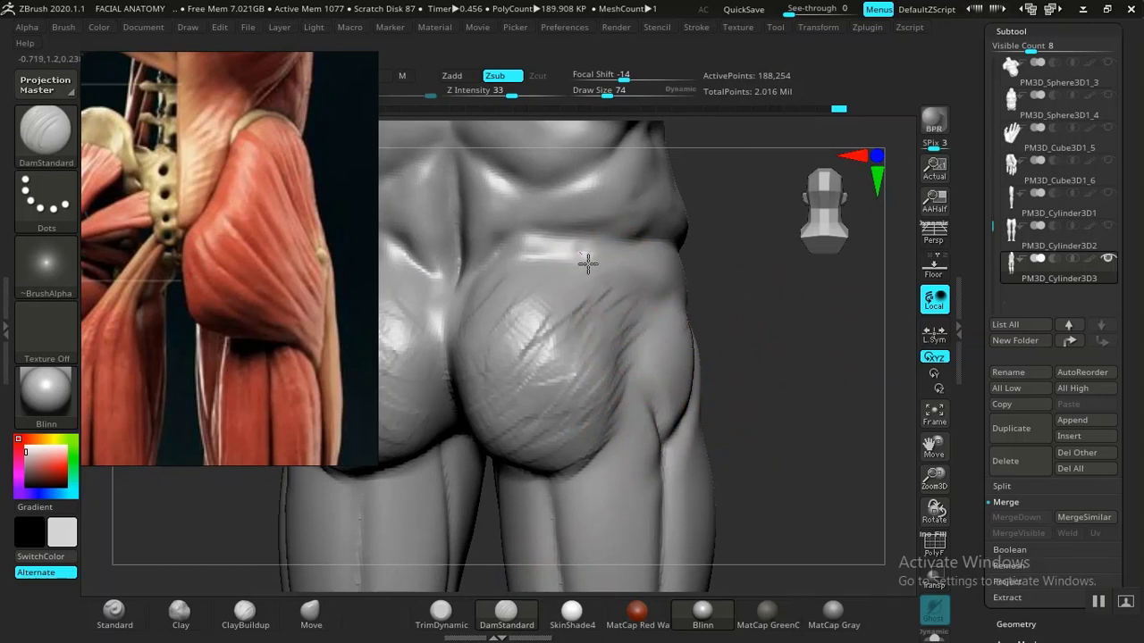
{"action": "left_click_drag", "start_coordinate": [635, 356], "coordinate": [640, 389]}
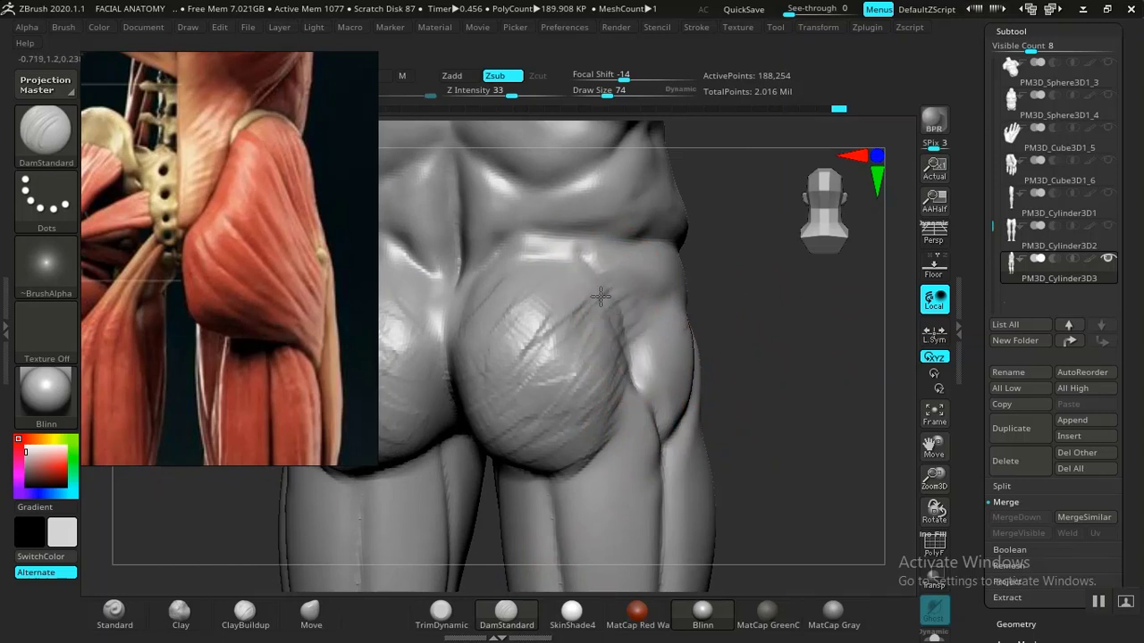
{"action": "left_click_drag", "start_coordinate": [588, 253], "coordinate": [594, 261]}
{"action": "key", "text": "ctrl+z"}
{"action": "key", "text": "ctrl+z"}
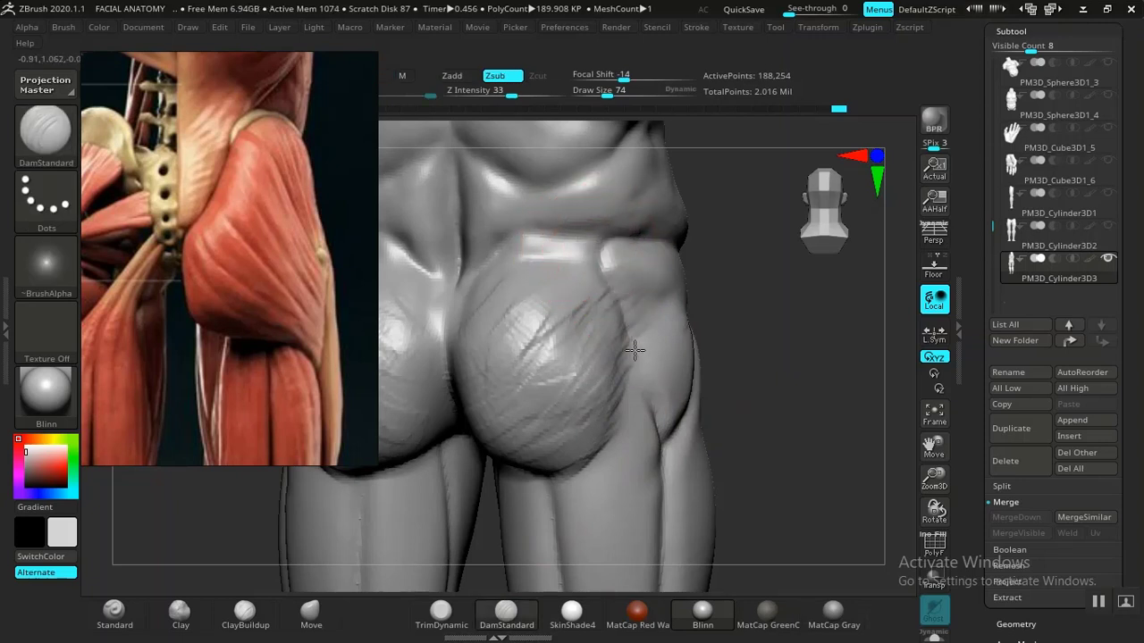
{"action": "left_click_drag", "start_coordinate": [817, 426], "coordinate": [774, 384], "text": "alt"}
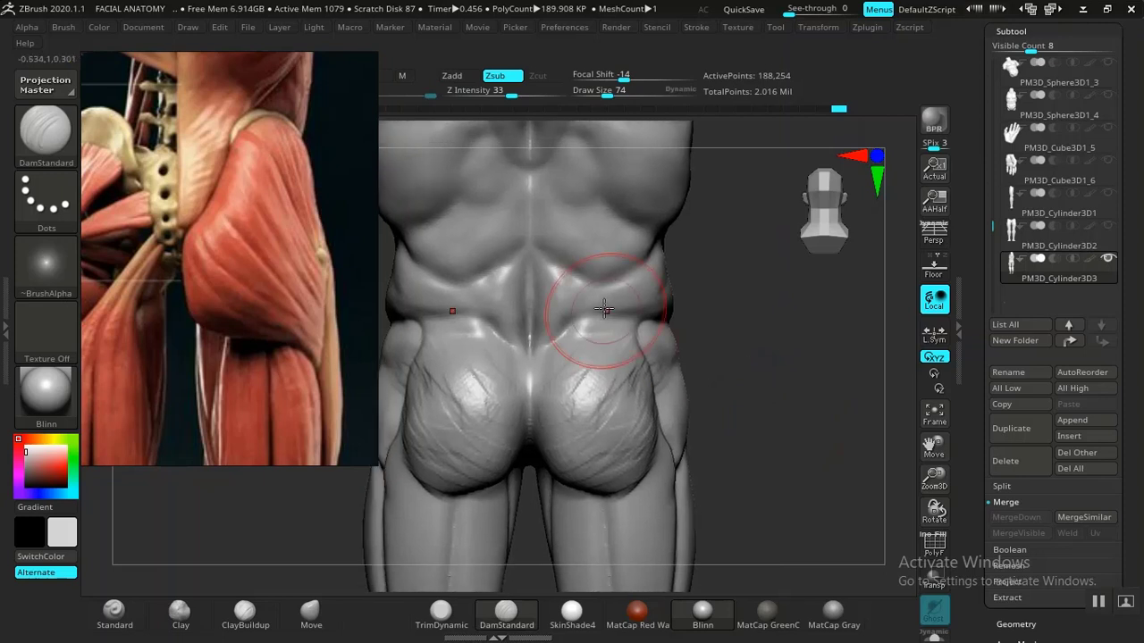
Nudge the side of the waist just above the hip downward with the Move brush at draw size 74.
{"action": "left_click", "coordinate": [309, 615]}
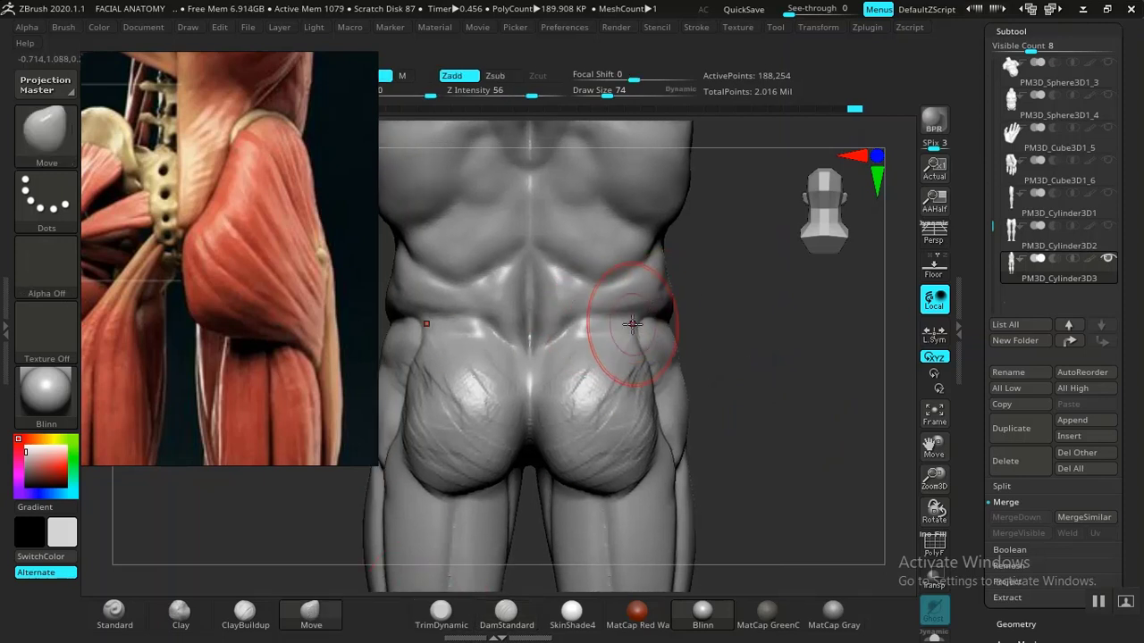
{"action": "left_click_drag", "start_coordinate": [645, 299], "coordinate": [652, 320]}
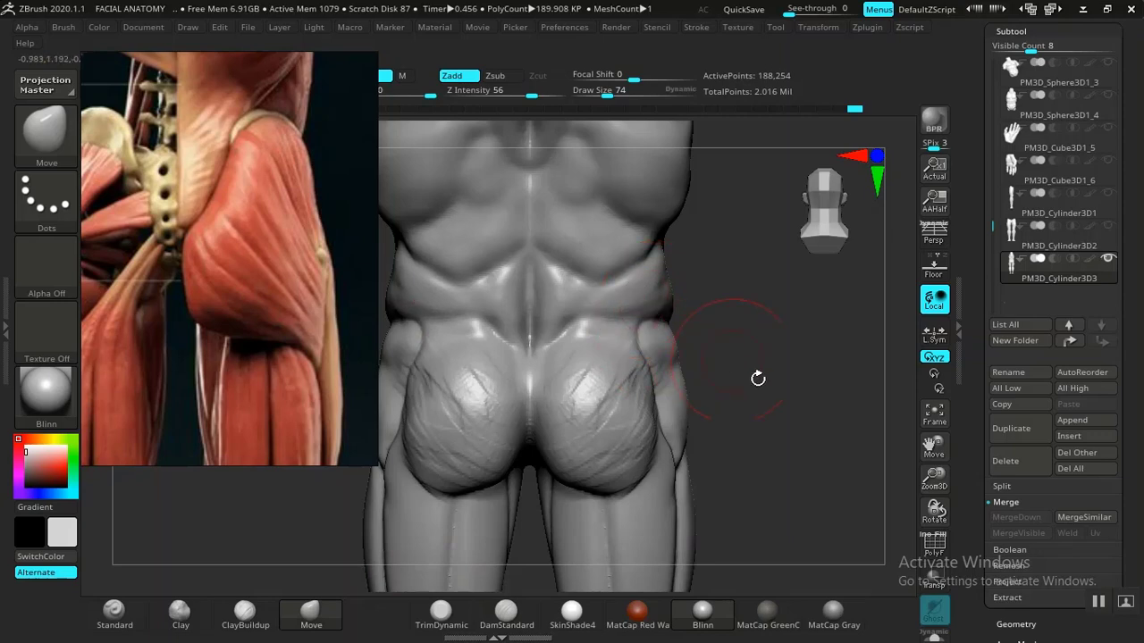
{"action": "mouse_move", "coordinate": [791, 418]}
{"action": "left_mouse_down", "text": "alt"}
{"action": "mouse_move", "coordinate": [735, 337]}
{"action": "mouse_move", "coordinate": [793, 441]}
{"action": "mouse_move", "coordinate": [683, 439]}
{"action": "mouse_move", "coordinate": [791, 438]}
{"action": "mouse_move", "coordinate": [748, 394]}
{"action": "mouse_move", "coordinate": [772, 390]}
{"action": "mouse_move", "coordinate": [756, 360]}
{"action": "mouse_move", "coordinate": [763, 348]}
{"action": "mouse_move", "coordinate": [769, 396]}
{"action": "mouse_move", "coordinate": [787, 345]}
{"action": "left_mouse_up", "text": "alt"}
Cut a diagonal DamStandard crease from the lower outer buttock down toward the outer thigh, following the gluteal reference.
{"action": "middle_click_drag", "start_coordinate": [291, 342], "coordinate": [264, 319]}
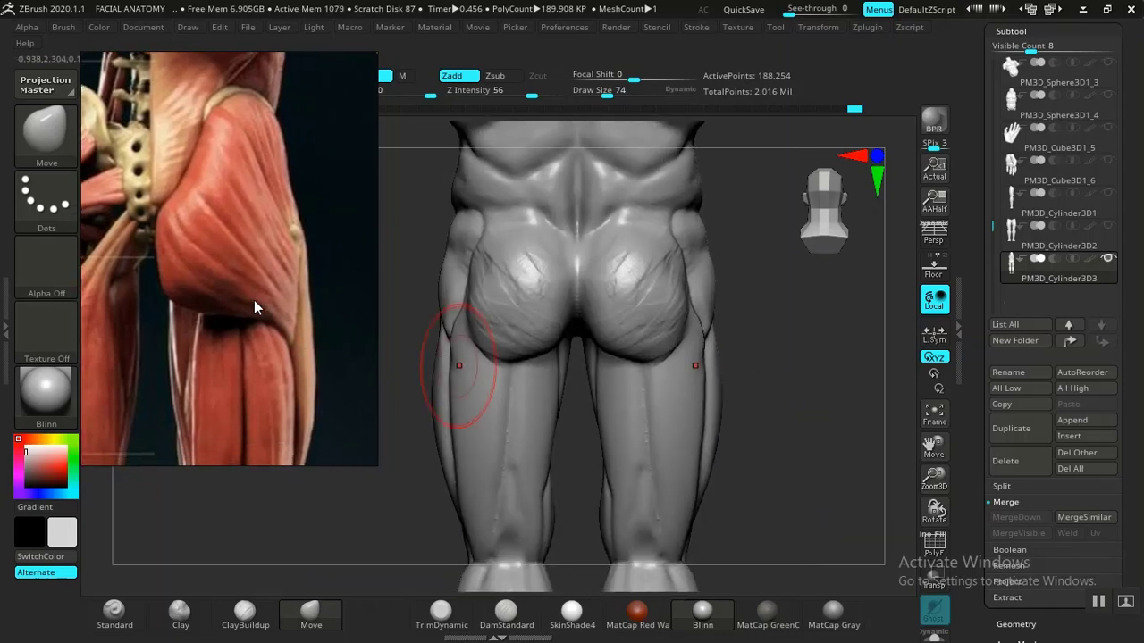
{"action": "left_click_drag", "start_coordinate": [792, 394], "coordinate": [773, 327]}
{"action": "left_click_drag", "start_coordinate": [783, 375], "coordinate": [767, 404], "text": "alt"}
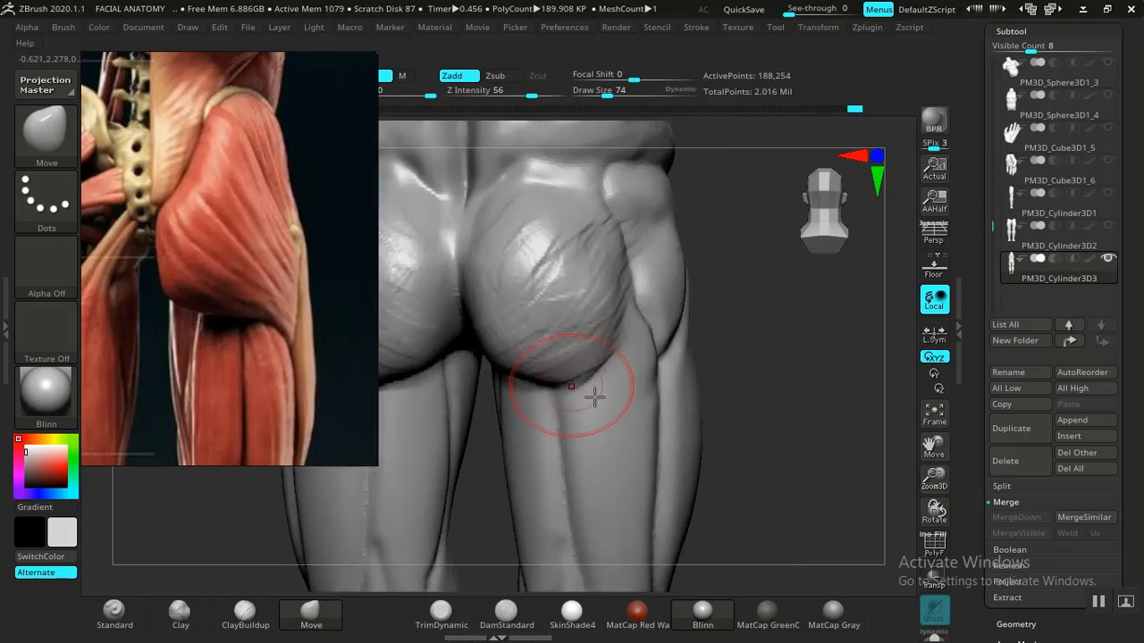
{"action": "left_click", "coordinate": [506, 613]}
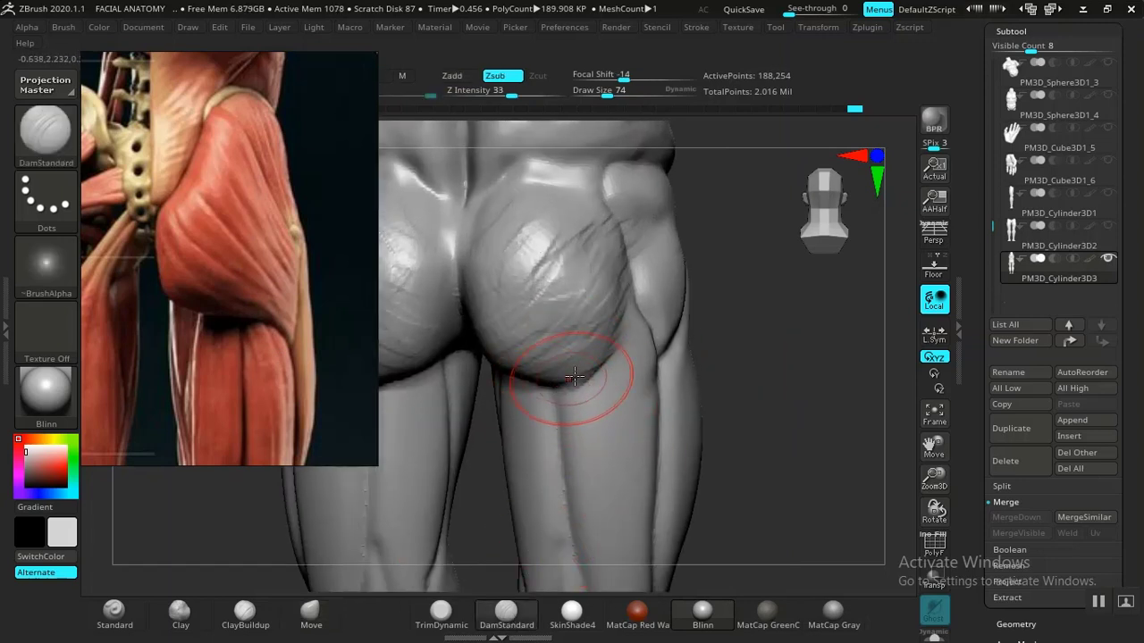
{"action": "left_click_drag", "start_coordinate": [780, 375], "coordinate": [709, 384]}
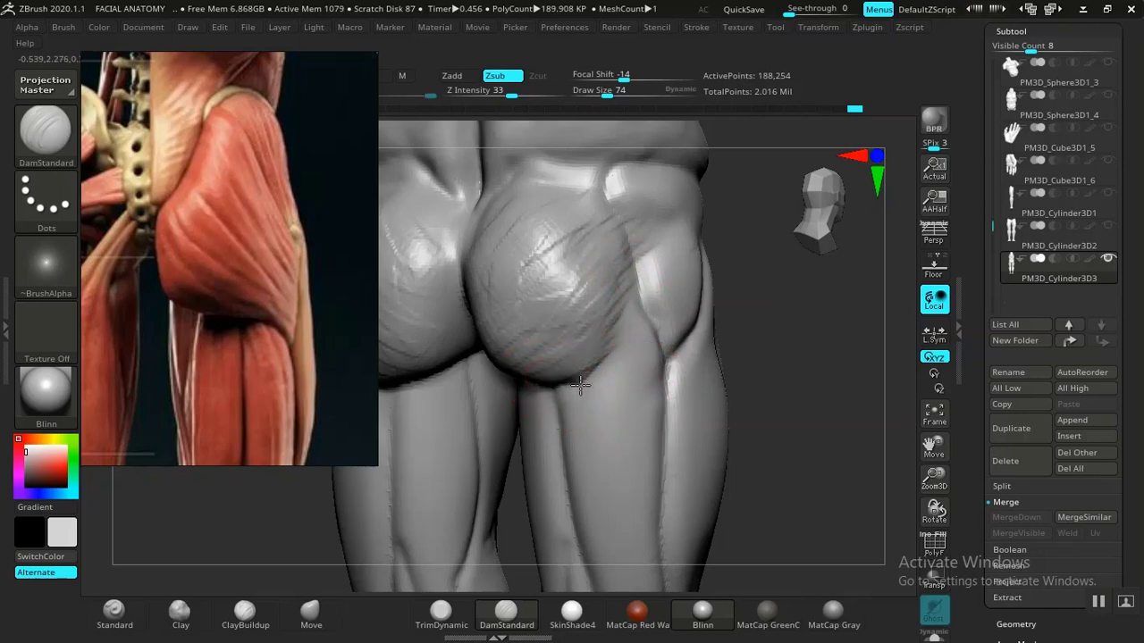
{"action": "left_click_drag", "start_coordinate": [580, 385], "coordinate": [638, 410]}
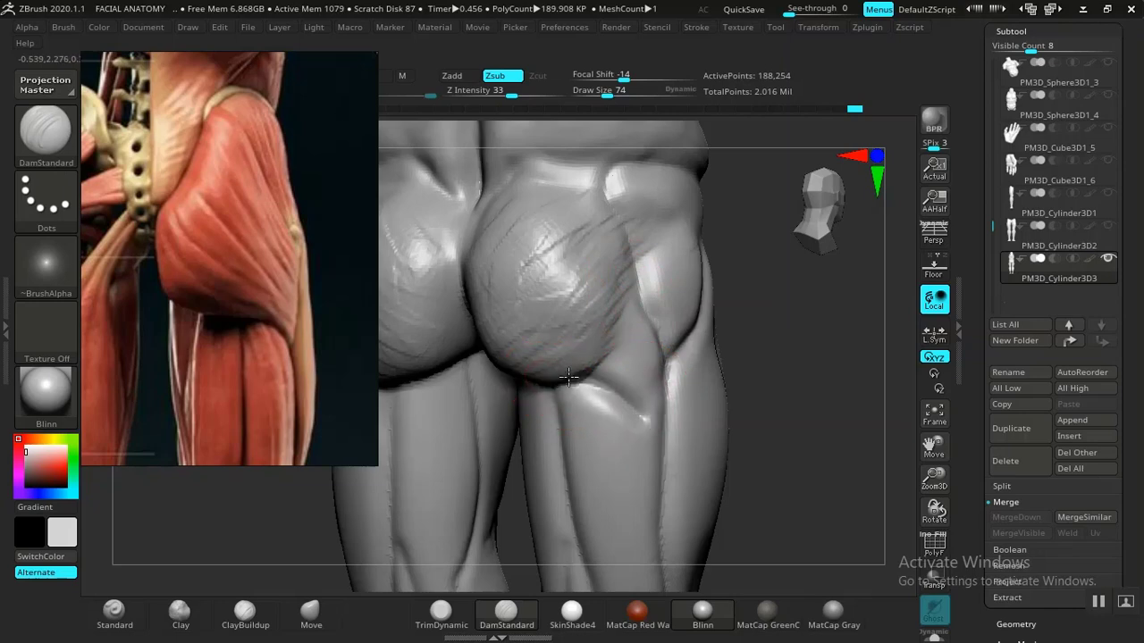
{"action": "left_click_drag", "start_coordinate": [568, 378], "coordinate": [640, 408]}
{"action": "mouse_move", "coordinate": [816, 402]}
{"action": "left_mouse_down"}
{"action": "mouse_move", "coordinate": [777, 403]}
{"action": "mouse_move", "coordinate": [658, 327]}
{"action": "mouse_move", "coordinate": [725, 329]}
{"action": "mouse_move", "coordinate": [806, 427]}
{"action": "mouse_move", "coordinate": [751, 420]}
{"action": "left_mouse_up"}
{"action": "mouse_move", "coordinate": [690, 396]}
{"action": "left_mouse_down"}
{"action": "mouse_move", "coordinate": [647, 359]}
{"action": "mouse_move", "coordinate": [567, 360]}
{"action": "left_mouse_up"}
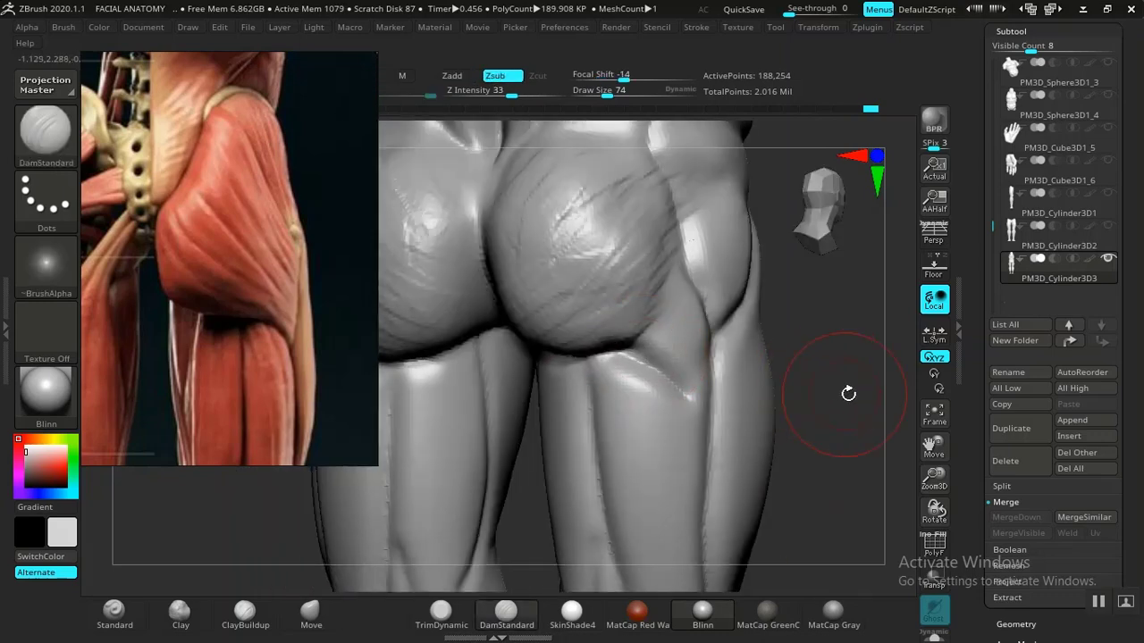
Extend the lower outer gluteal volume to the thigh crease with ClayBuildup strokes at draw size 74 and Z Intensity 20.
{"action": "mouse_move", "coordinate": [791, 366]}
{"action": "left_mouse_down", "text": "alt"}
{"action": "mouse_move", "coordinate": [778, 378]}
{"action": "mouse_move", "coordinate": [747, 360]}
{"action": "mouse_move", "coordinate": [743, 378]}
{"action": "mouse_move", "coordinate": [778, 408]}
{"action": "mouse_move", "coordinate": [708, 408]}
{"action": "mouse_move", "coordinate": [322, 552]}
{"action": "left_mouse_up", "text": "alt"}
{"action": "left_click", "coordinate": [245, 612]}
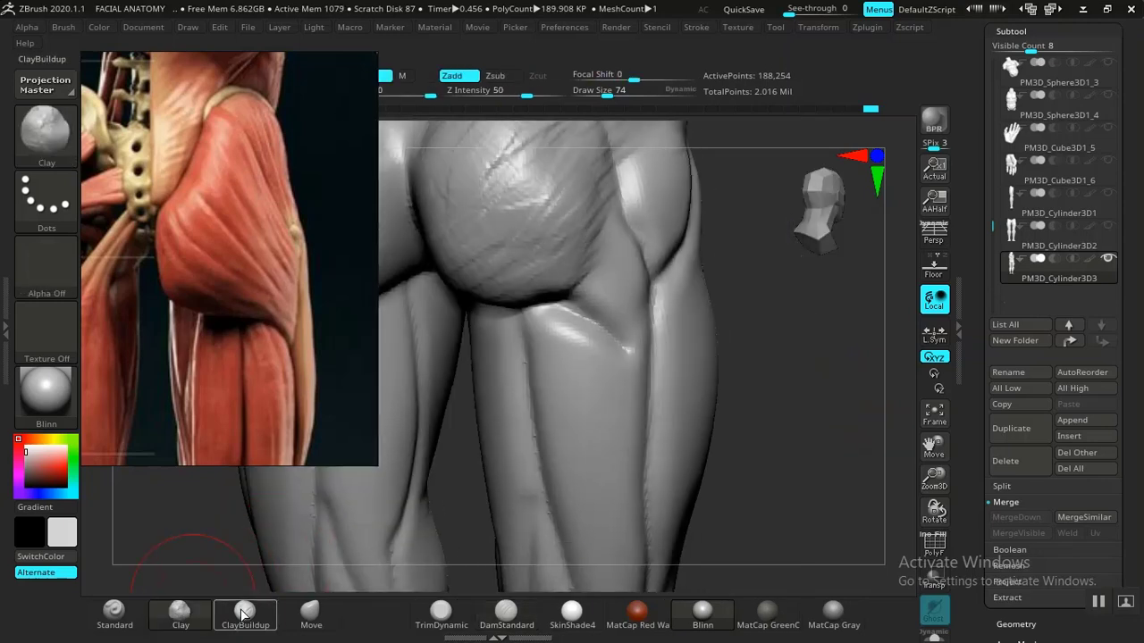
{"action": "left_click_drag", "start_coordinate": [786, 394], "coordinate": [594, 343]}
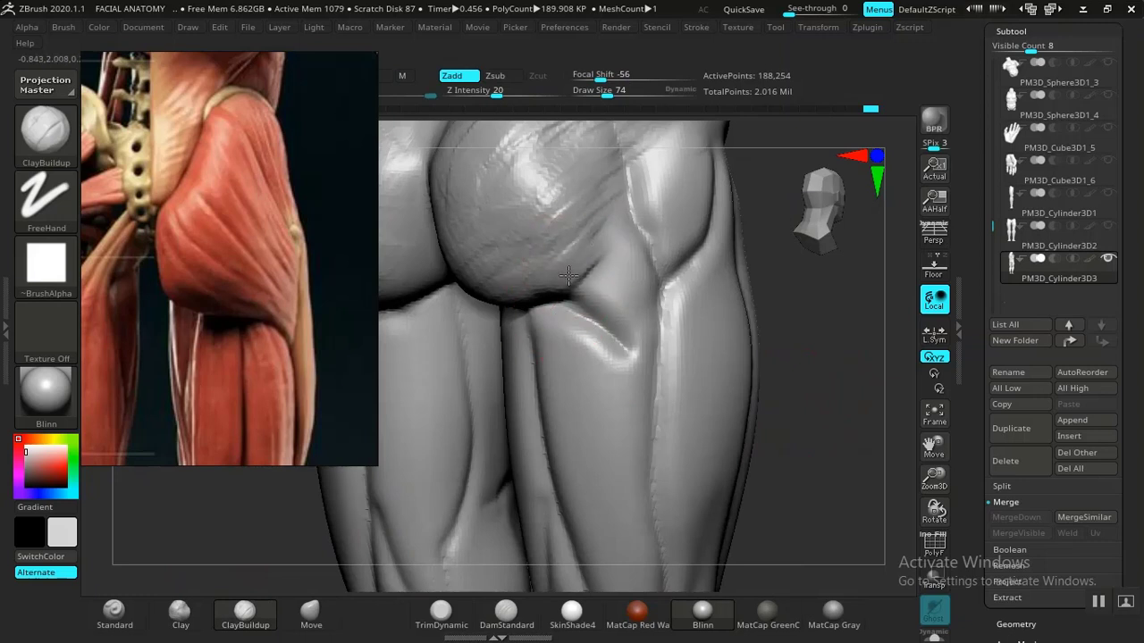
{"action": "mouse_move", "coordinate": [568, 275]}
{"action": "left_mouse_down"}
{"action": "mouse_move", "coordinate": [578, 301]}
{"action": "mouse_move", "coordinate": [622, 325]}
{"action": "mouse_move", "coordinate": [594, 319]}
{"action": "left_mouse_up"}
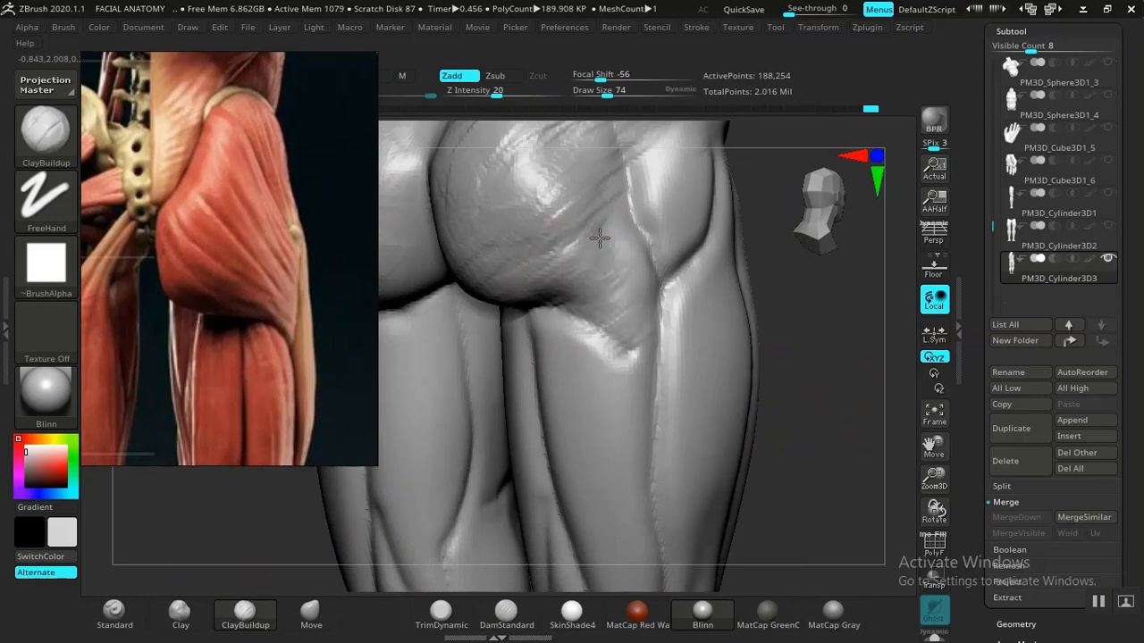
{"action": "left_click_drag", "start_coordinate": [599, 237], "coordinate": [620, 318]}
{"action": "mouse_move", "coordinate": [860, 331]}
{"action": "left_mouse_down"}
{"action": "mouse_move", "coordinate": [845, 311]}
{"action": "mouse_move", "coordinate": [701, 315]}
{"action": "mouse_move", "coordinate": [733, 286]}
{"action": "mouse_move", "coordinate": [766, 321]}
{"action": "mouse_move", "coordinate": [807, 339]}
{"action": "mouse_move", "coordinate": [593, 313]}
{"action": "left_mouse_up"}
Deepen the fold beneath the buttock toward the outer thigh with DamStandard at Z Intensity 33.
{"action": "left_click", "coordinate": [502, 615]}
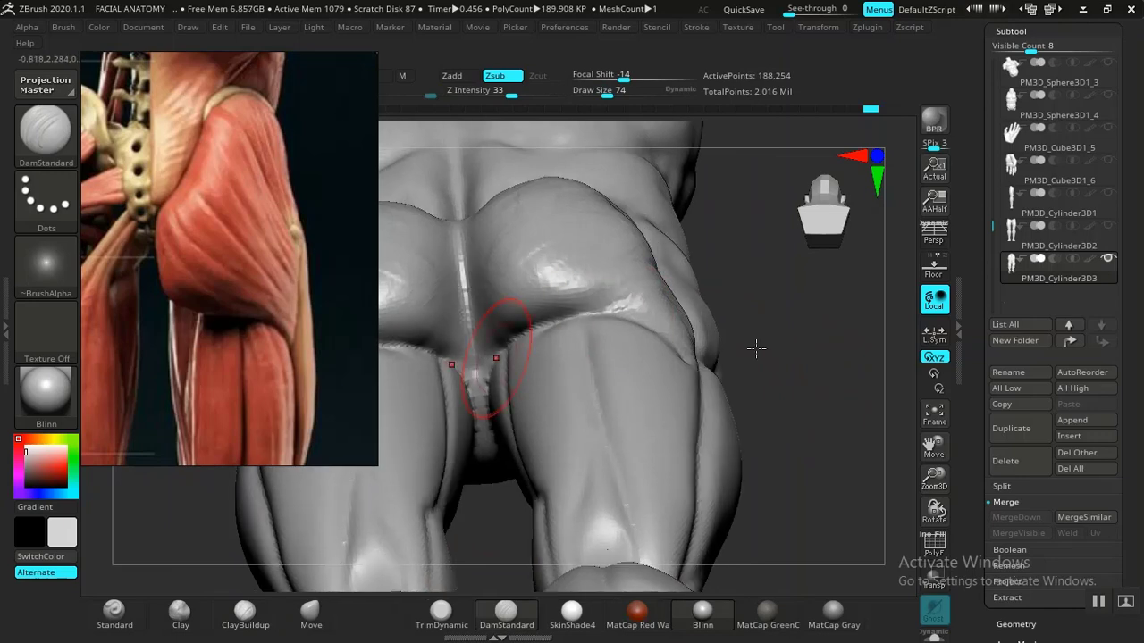
{"action": "mouse_move", "coordinate": [819, 384]}
{"action": "left_mouse_down"}
{"action": "mouse_move", "coordinate": [732, 278]}
{"action": "mouse_move", "coordinate": [763, 434]}
{"action": "mouse_move", "coordinate": [766, 370]}
{"action": "mouse_move", "coordinate": [755, 432]}
{"action": "mouse_move", "coordinate": [752, 420]}
{"action": "left_mouse_up"}
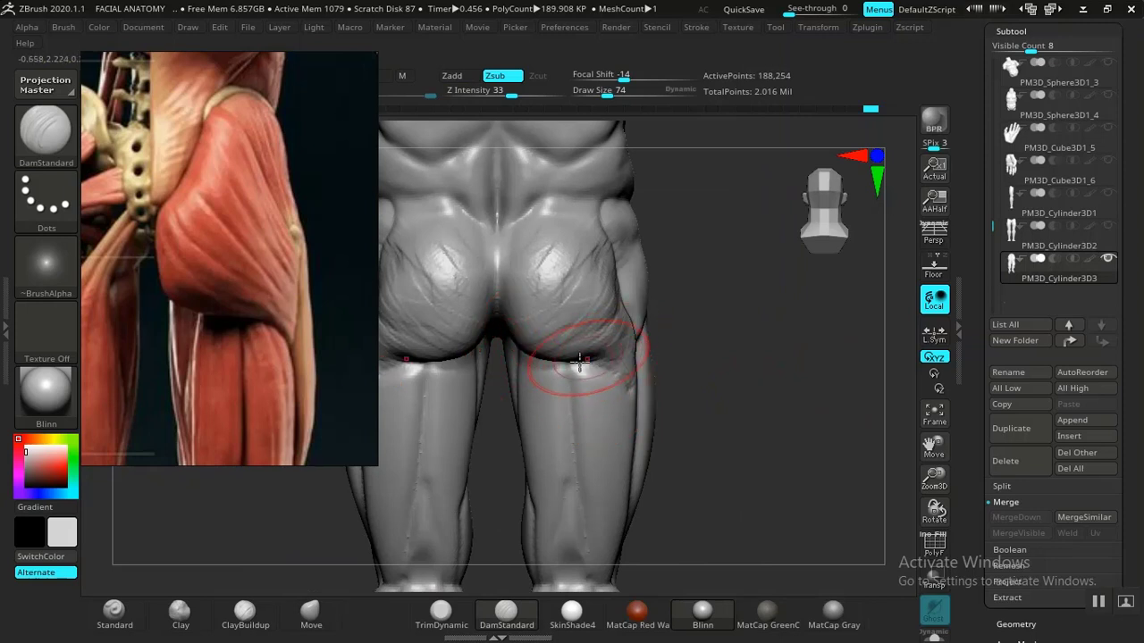
{"action": "left_click_drag", "start_coordinate": [817, 385], "coordinate": [694, 380]}
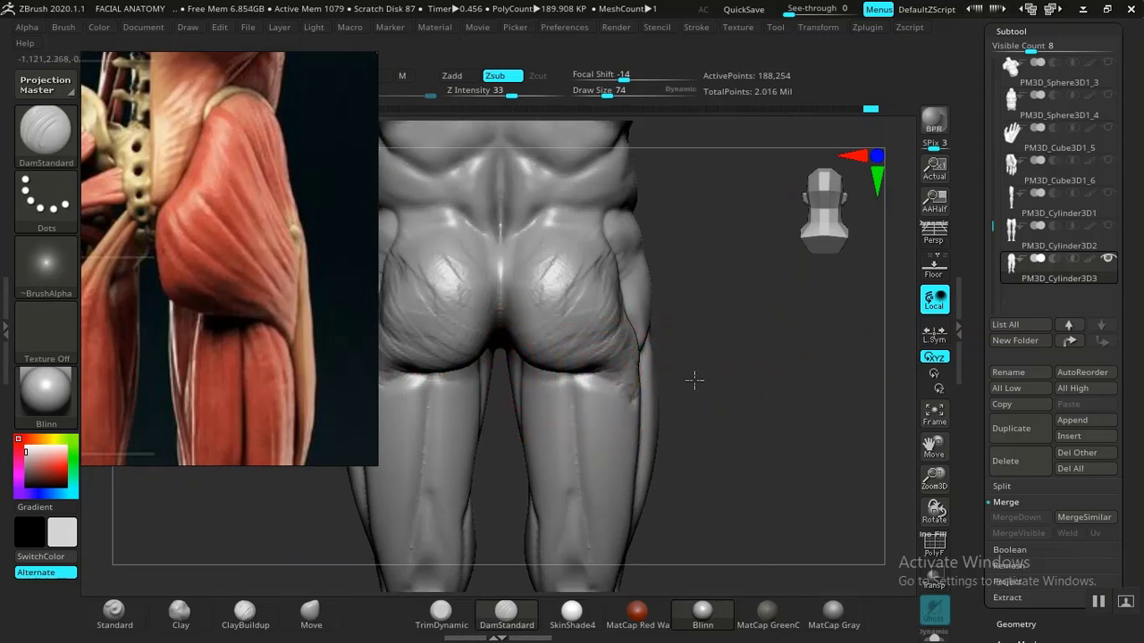
{"action": "mouse_move", "coordinate": [761, 400]}
{"action": "left_mouse_down"}
{"action": "mouse_move", "coordinate": [781, 378]}
{"action": "mouse_move", "coordinate": [814, 411]}
{"action": "mouse_move", "coordinate": [779, 382]}
{"action": "left_mouse_up"}
Smooth the rough clay strokes across the buttock and its lower outer extension at draw size 74.
{"action": "mouse_move", "coordinate": [853, 372]}
{"action": "left_mouse_down"}
{"action": "mouse_move", "coordinate": [865, 362]}
{"action": "mouse_move", "coordinate": [658, 404]}
{"action": "mouse_move", "coordinate": [541, 378]}
{"action": "mouse_move", "coordinate": [506, 265]}
{"action": "mouse_move", "coordinate": [478, 312]}
{"action": "left_mouse_up"}
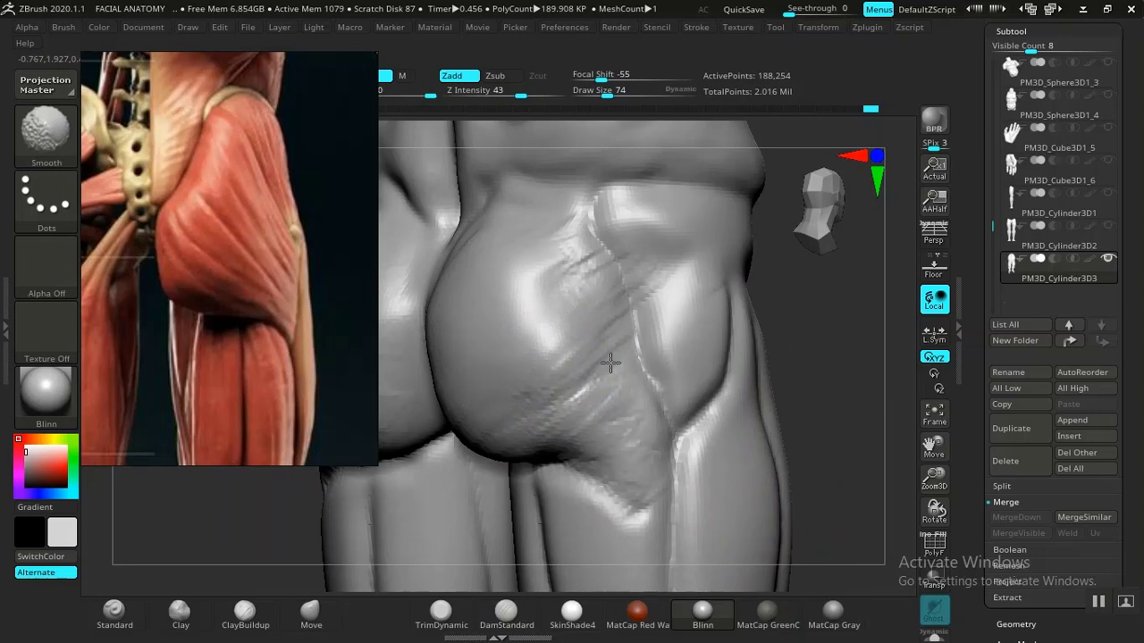
{"action": "left_click_drag", "start_coordinate": [610, 362], "coordinate": [572, 259], "text": "shift"}
{"action": "mouse_move", "coordinate": [610, 437]}
{"action": "left_mouse_down", "text": "shift"}
{"action": "mouse_move", "coordinate": [601, 478]}
{"action": "mouse_move", "coordinate": [542, 393]}
{"action": "left_mouse_up", "text": "shift"}
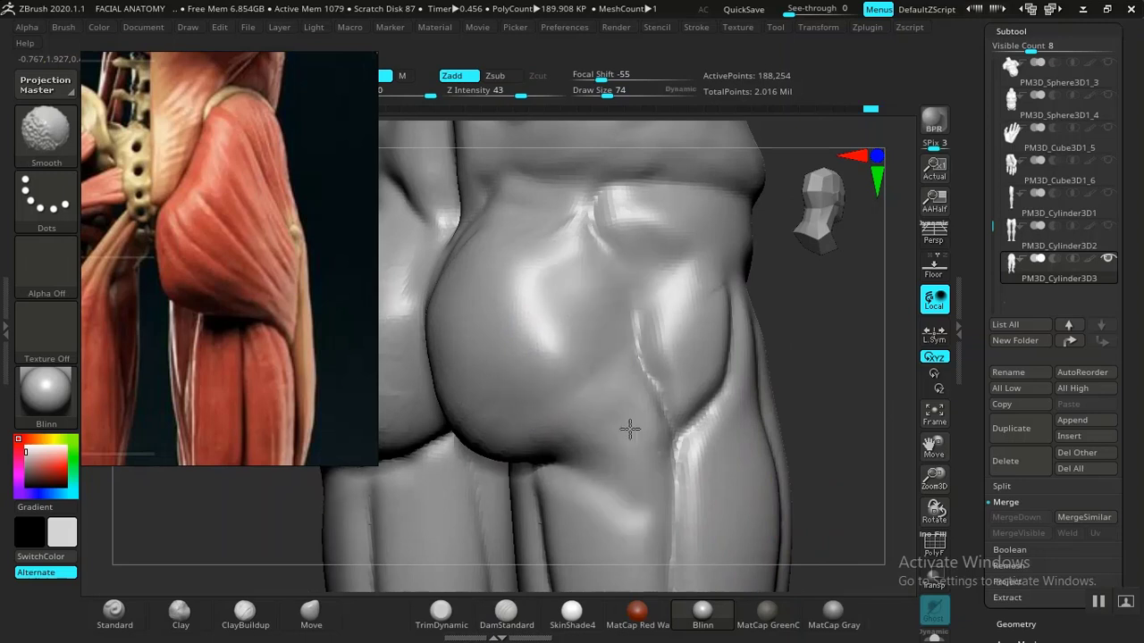
{"action": "left_click_drag", "start_coordinate": [865, 408], "coordinate": [769, 265], "text": "alt"}
{"action": "mouse_move", "coordinate": [814, 367]}
{"action": "left_mouse_down", "text": "shift"}
{"action": "mouse_move", "coordinate": [684, 391]}
{"action": "mouse_move", "coordinate": [741, 338]}
{"action": "mouse_move", "coordinate": [789, 419]}
{"action": "mouse_move", "coordinate": [791, 374]}
{"action": "mouse_move", "coordinate": [766, 376]}
{"action": "mouse_move", "coordinate": [799, 399]}
{"action": "mouse_move", "coordinate": [774, 375]}
{"action": "mouse_move", "coordinate": [746, 409]}
{"action": "left_mouse_up", "text": "shift"}
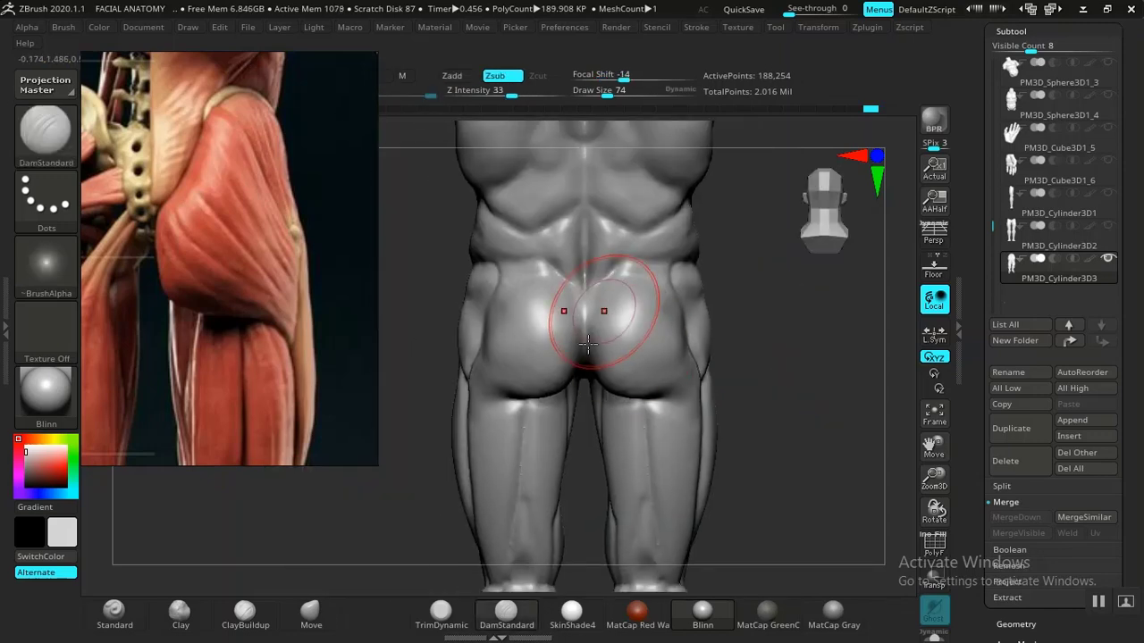
Define the cleft between the buttocks and their upper edges beside the sacrum with DamStandard.
{"action": "left_click_drag", "start_coordinate": [815, 391], "coordinate": [770, 264], "text": "alt"}
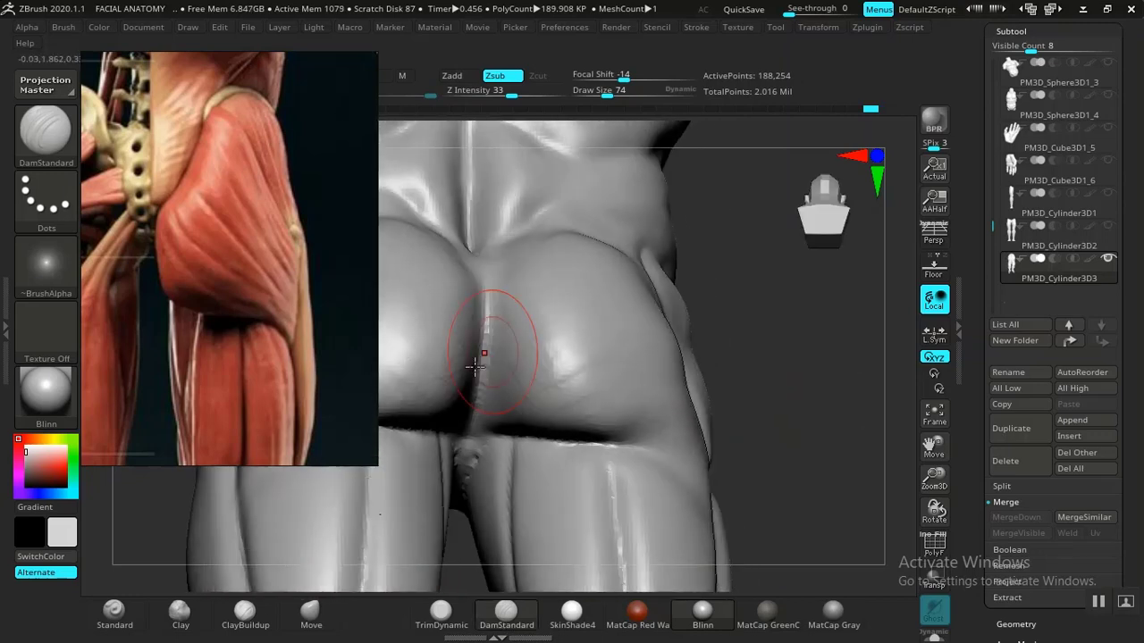
{"action": "left_click_drag", "start_coordinate": [834, 344], "coordinate": [727, 339]}
{"action": "mouse_move", "coordinate": [786, 339]}
{"action": "left_mouse_down", "text": "alt"}
{"action": "mouse_move", "coordinate": [822, 398]}
{"action": "mouse_move", "coordinate": [843, 388]}
{"action": "mouse_move", "coordinate": [843, 373]}
{"action": "mouse_move", "coordinate": [638, 380]}
{"action": "left_mouse_up", "text": "alt"}
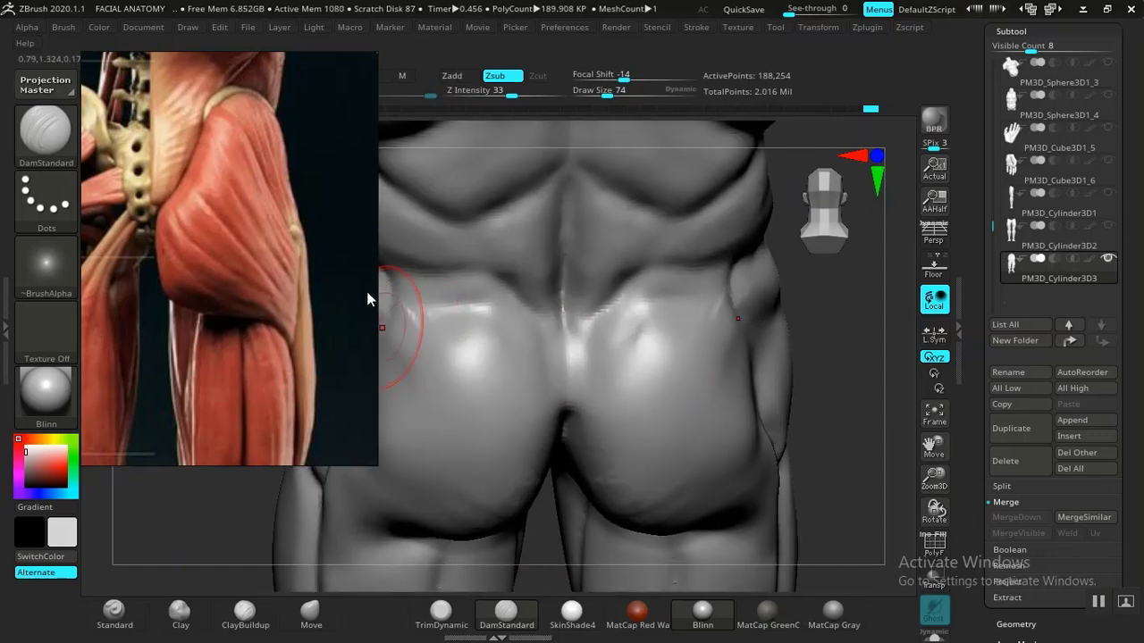
Select ClayBuildup, browse the reference board to the ALL FEMALE group and enlarge the rear pelvis photo with the dashed line.
{"action": "left_click", "coordinate": [242, 617]}
{"action": "scroll", "coordinate": [286, 330], "scroll_direction": "down", "scroll_amount": 8}
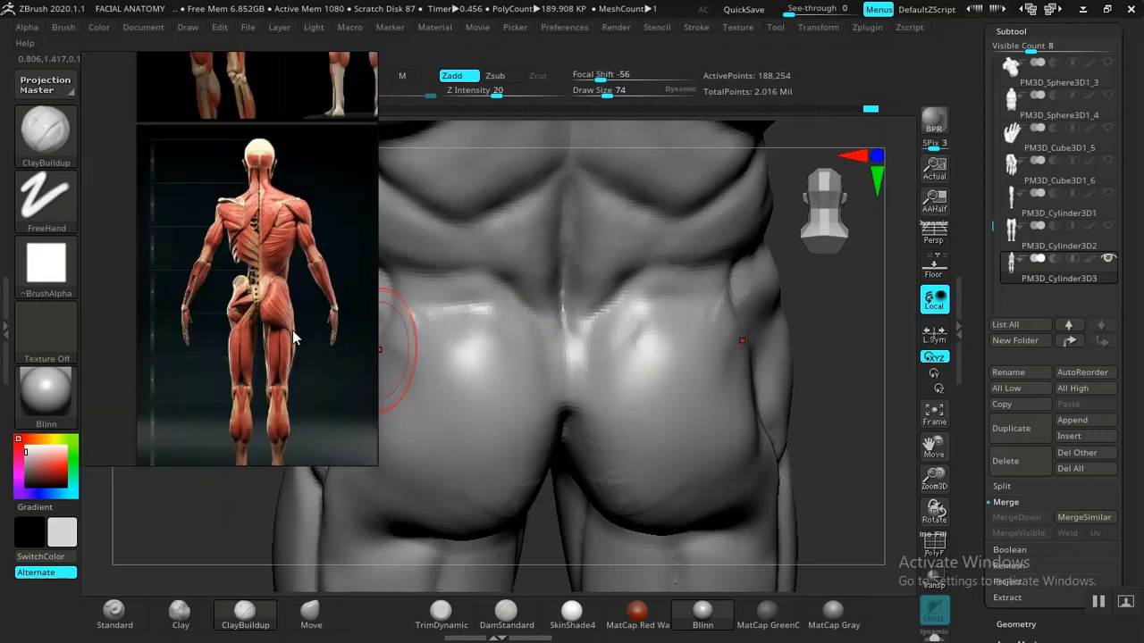
{"action": "middle_click_drag", "start_coordinate": [277, 248], "coordinate": [334, 307]}
{"action": "middle_click_drag", "start_coordinate": [292, 183], "coordinate": [170, 285]}
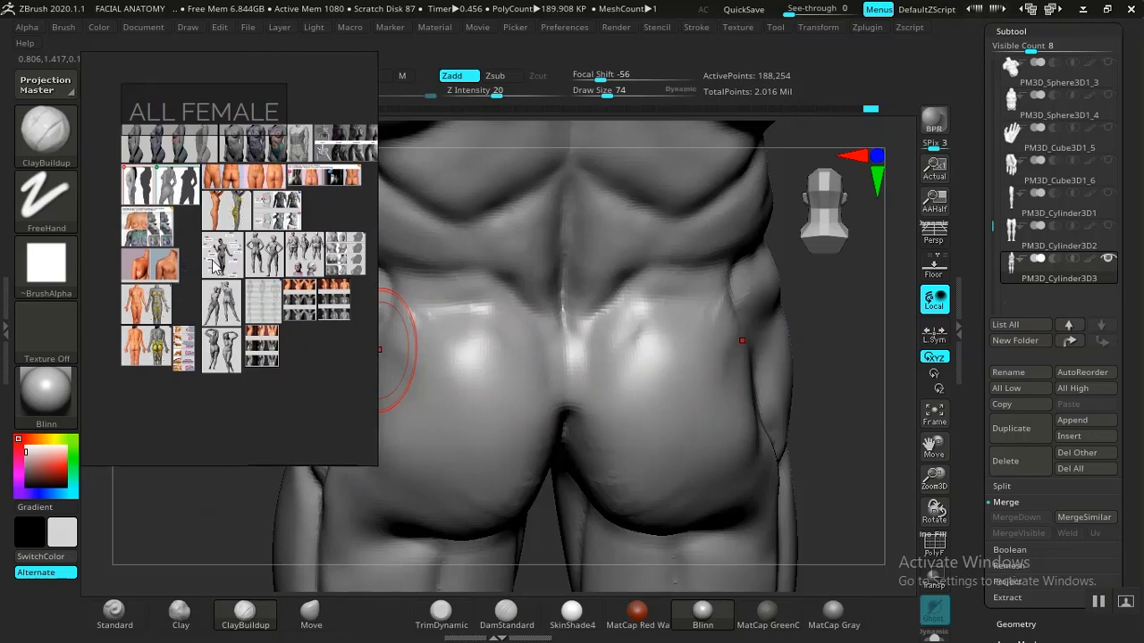
{"action": "scroll", "coordinate": [215, 263], "scroll_direction": "down", "scroll_amount": 3}
{"action": "scroll", "coordinate": [254, 274], "scroll_direction": "up", "scroll_amount": 5}
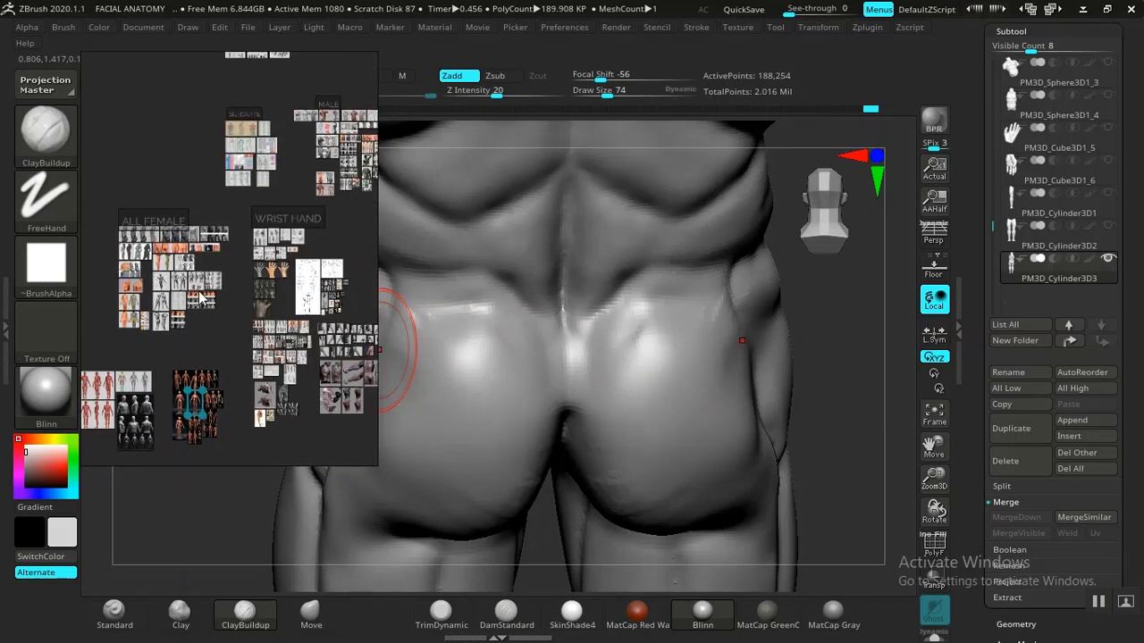
{"action": "middle_click_drag", "start_coordinate": [228, 323], "coordinate": [247, 324]}
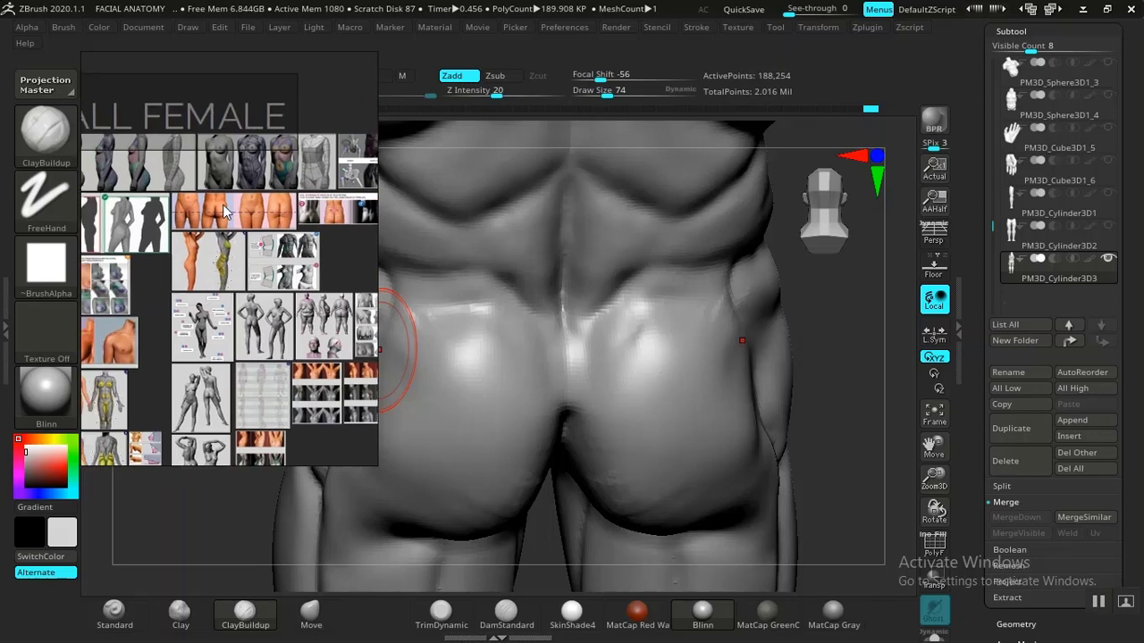
{"action": "scroll", "coordinate": [242, 252], "scroll_direction": "up", "scroll_amount": 8}
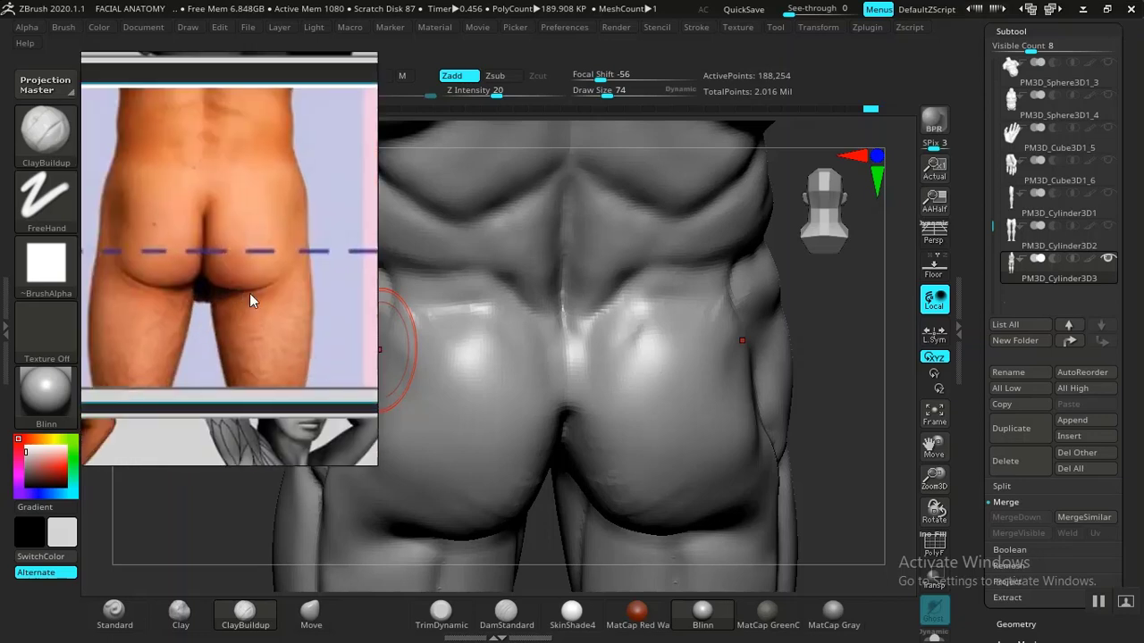
{"action": "middle_click_drag", "start_coordinate": [260, 280], "coordinate": [263, 330]}
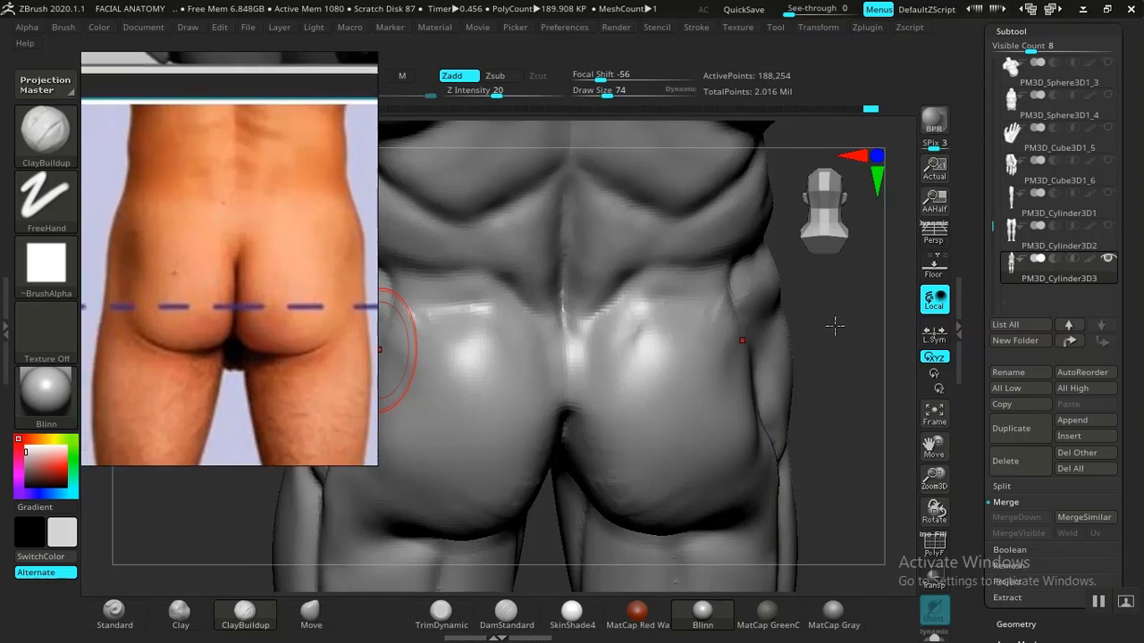
Build up clay along the inner lower buttocks beside the cleft with ClayBuildup at Z Intensity 20.
{"action": "mouse_move", "coordinate": [834, 326]}
{"action": "left_mouse_down"}
{"action": "mouse_move", "coordinate": [616, 334]}
{"action": "mouse_move", "coordinate": [760, 357]}
{"action": "mouse_move", "coordinate": [690, 325]}
{"action": "left_mouse_up"}
{"action": "left_click_drag", "start_coordinate": [822, 340], "coordinate": [760, 360]}
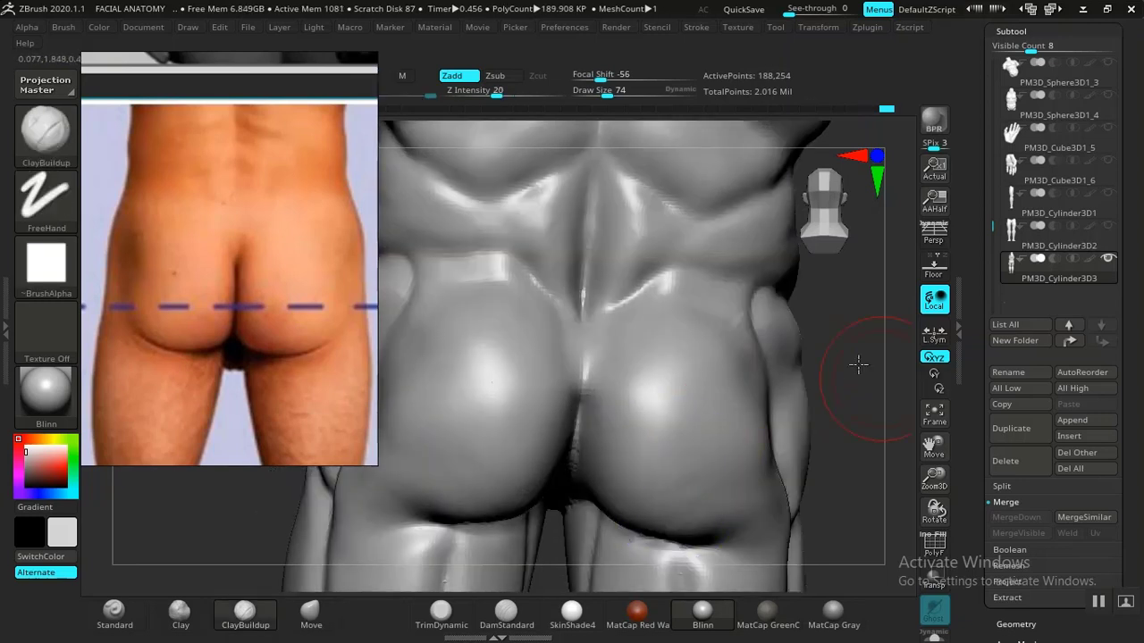
{"action": "mouse_move", "coordinate": [860, 362]}
{"action": "left_mouse_down"}
{"action": "mouse_move", "coordinate": [567, 438]}
{"action": "mouse_move", "coordinate": [531, 462]}
{"action": "mouse_move", "coordinate": [582, 412]}
{"action": "mouse_move", "coordinate": [565, 456]}
{"action": "mouse_move", "coordinate": [577, 401]}
{"action": "mouse_move", "coordinate": [549, 428]}
{"action": "mouse_move", "coordinate": [580, 409]}
{"action": "mouse_move", "coordinate": [531, 508]}
{"action": "left_mouse_up"}
{"action": "mouse_move", "coordinate": [324, 567]}
{"action": "left_mouse_down"}
{"action": "mouse_move", "coordinate": [576, 429]}
{"action": "mouse_move", "coordinate": [657, 426]}
{"action": "left_mouse_up"}
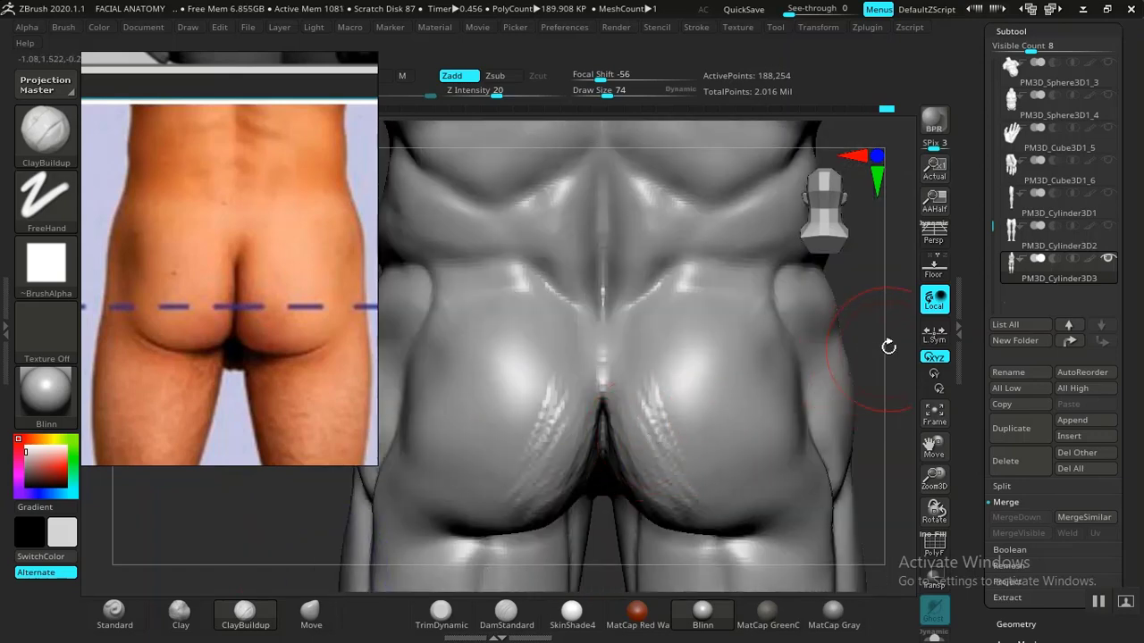
{"action": "left_click_drag", "start_coordinate": [888, 346], "coordinate": [614, 456]}
{"action": "left_click_drag", "start_coordinate": [828, 370], "coordinate": [688, 416], "text": "shift"}
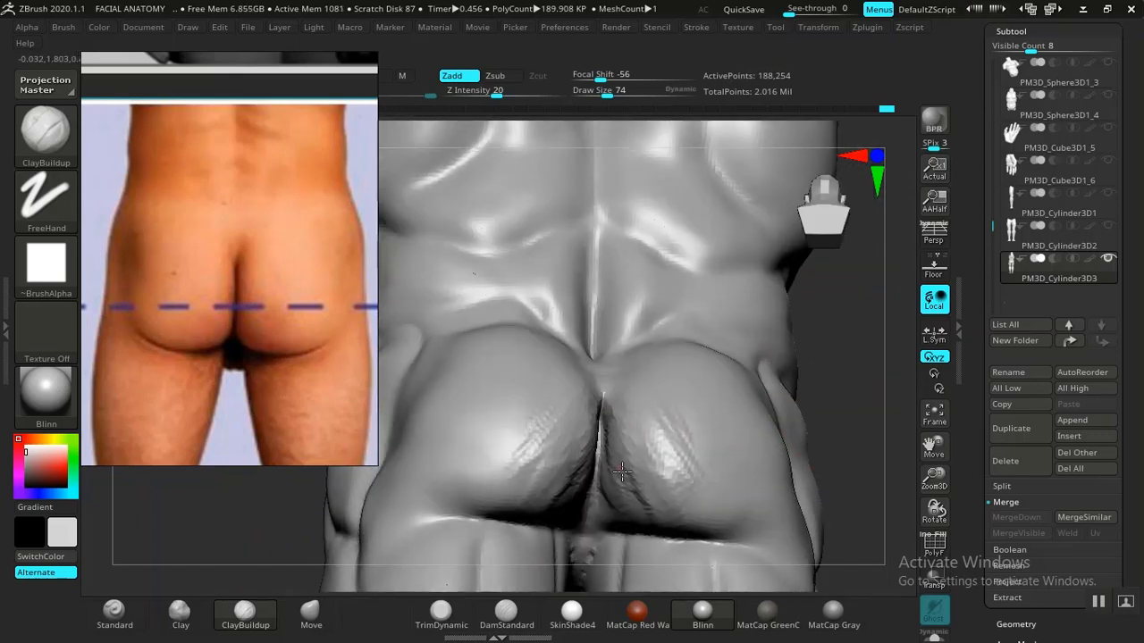
{"action": "left_click_drag", "start_coordinate": [609, 435], "coordinate": [628, 482]}
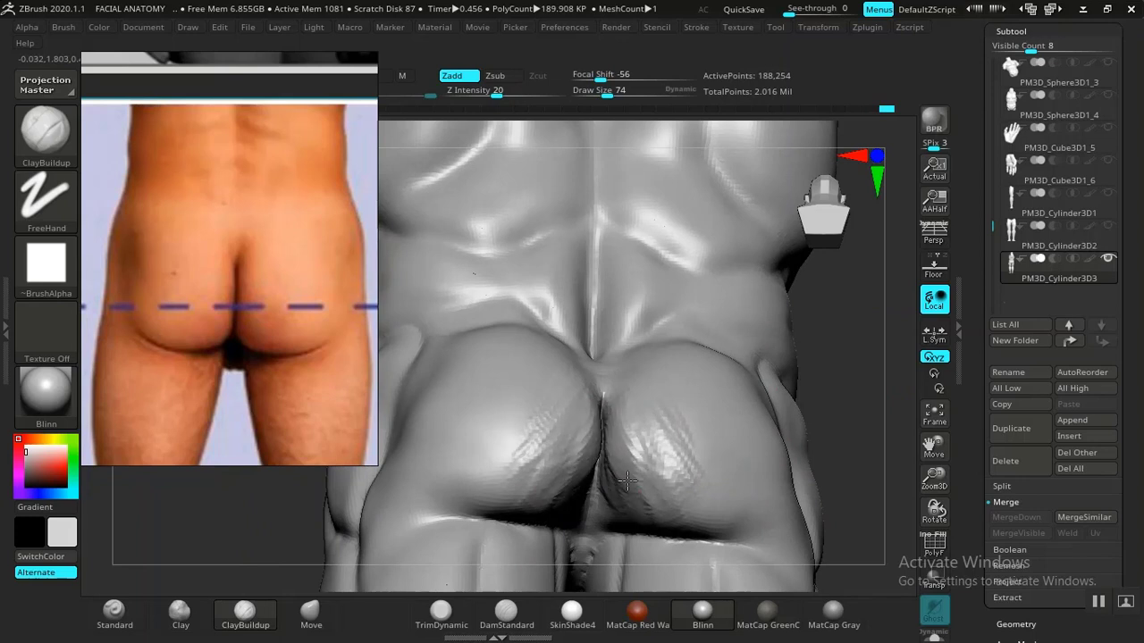
{"action": "mouse_move", "coordinate": [647, 439]}
{"action": "left_mouse_down"}
{"action": "mouse_move", "coordinate": [638, 408]}
{"action": "mouse_move", "coordinate": [697, 459]}
{"action": "mouse_move", "coordinate": [715, 447]}
{"action": "left_mouse_up"}
Smooth the rough clay strokes on the inner and lower buttocks at draw size 74.
{"action": "key", "text": "f"}
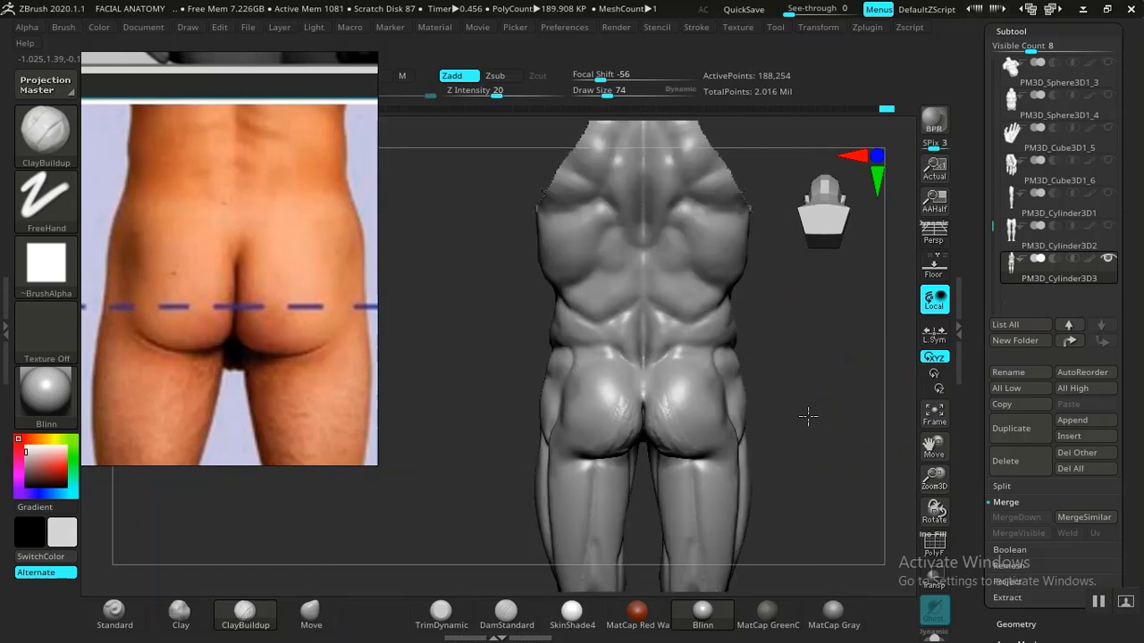
{"action": "left_click_drag", "start_coordinate": [837, 503], "coordinate": [837, 536], "text": "alt"}
{"action": "key", "text": "shift"}
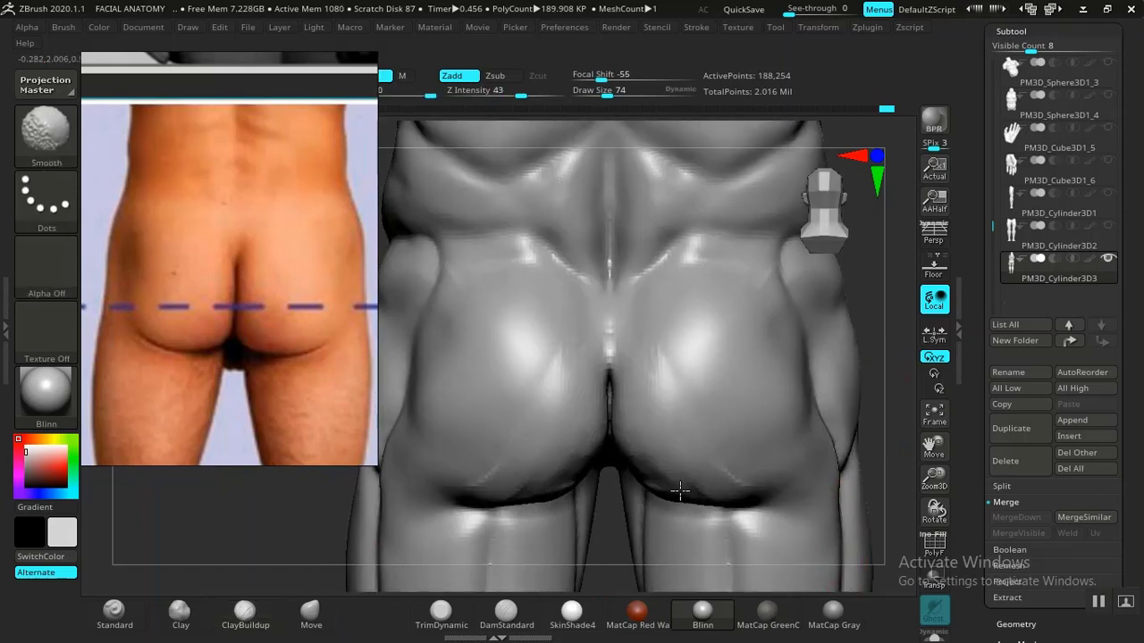
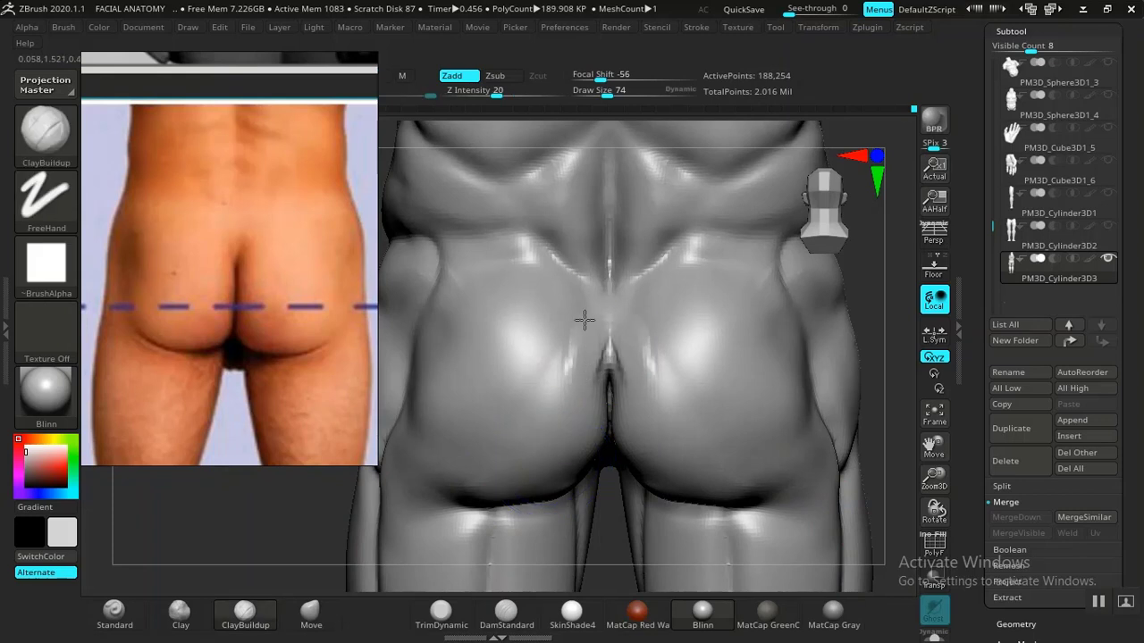
Add clay to the upper inner buttocks beside the sacrum and blend it toward the top of the cleft.
{"action": "mouse_move", "coordinate": [554, 393]}
{"action": "left_mouse_down"}
{"action": "mouse_move", "coordinate": [584, 358]}
{"action": "mouse_move", "coordinate": [563, 395]}
{"action": "left_mouse_up"}
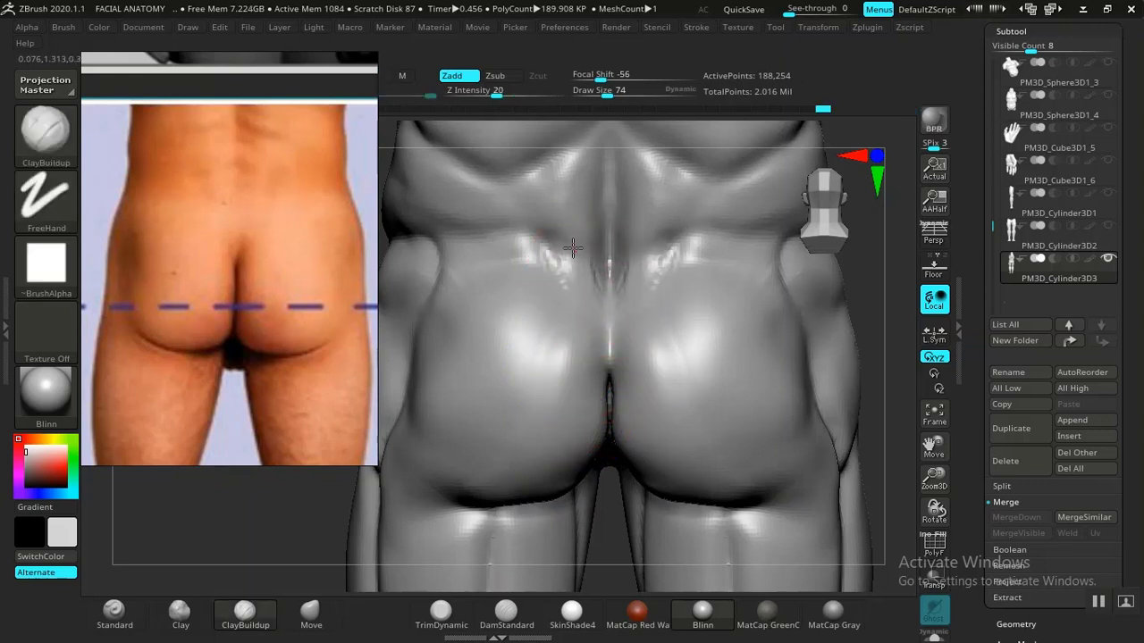
{"action": "left_click_drag", "start_coordinate": [587, 301], "coordinate": [588, 272], "text": "shift"}
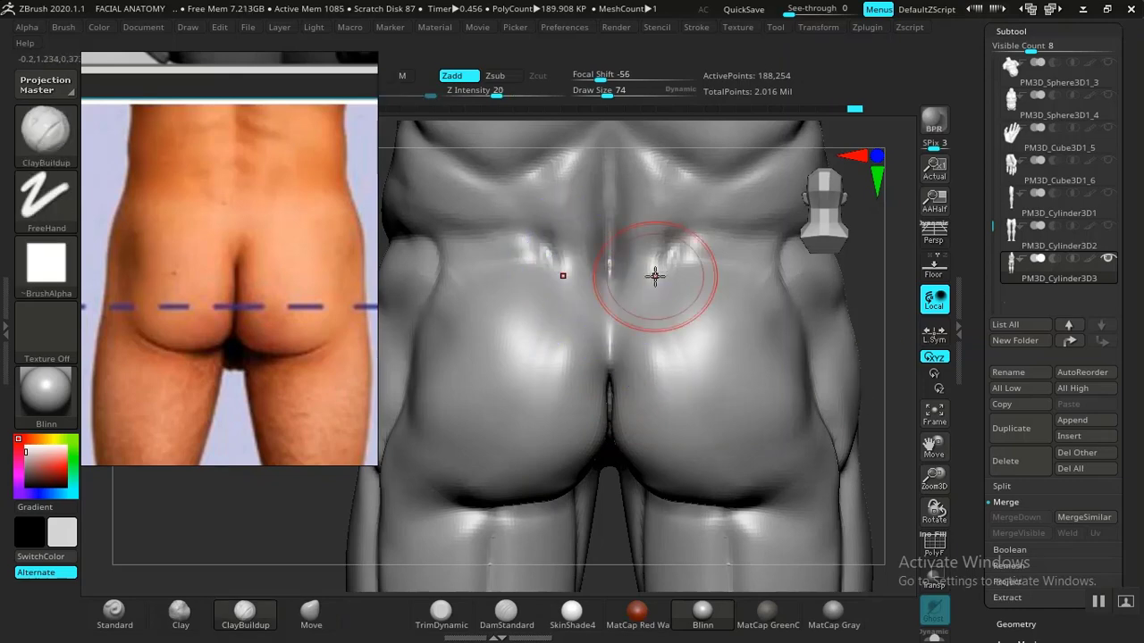
Browse the reference board from the ALL FEMALE group to the MALE torso group.
{"action": "scroll", "coordinate": [279, 359], "scroll_direction": "down", "scroll_amount": 5}
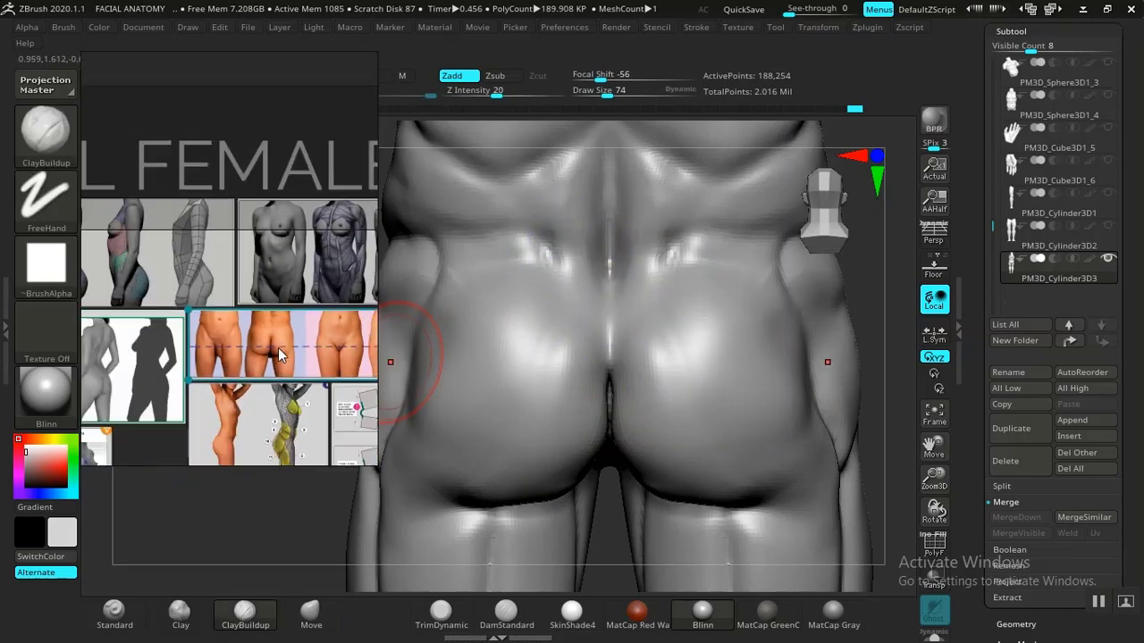
{"action": "scroll", "coordinate": [207, 329], "scroll_direction": "down", "scroll_amount": 4}
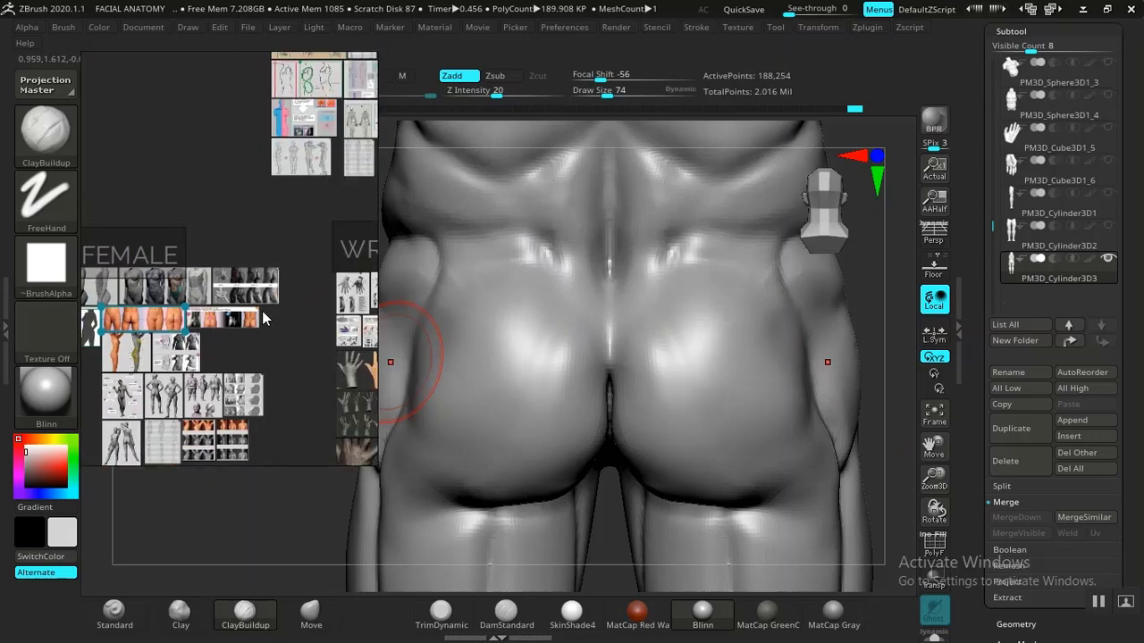
{"action": "scroll", "coordinate": [229, 331], "scroll_direction": "up", "scroll_amount": 3}
{"action": "middle_click_drag", "start_coordinate": [286, 319], "coordinate": [159, 336]}
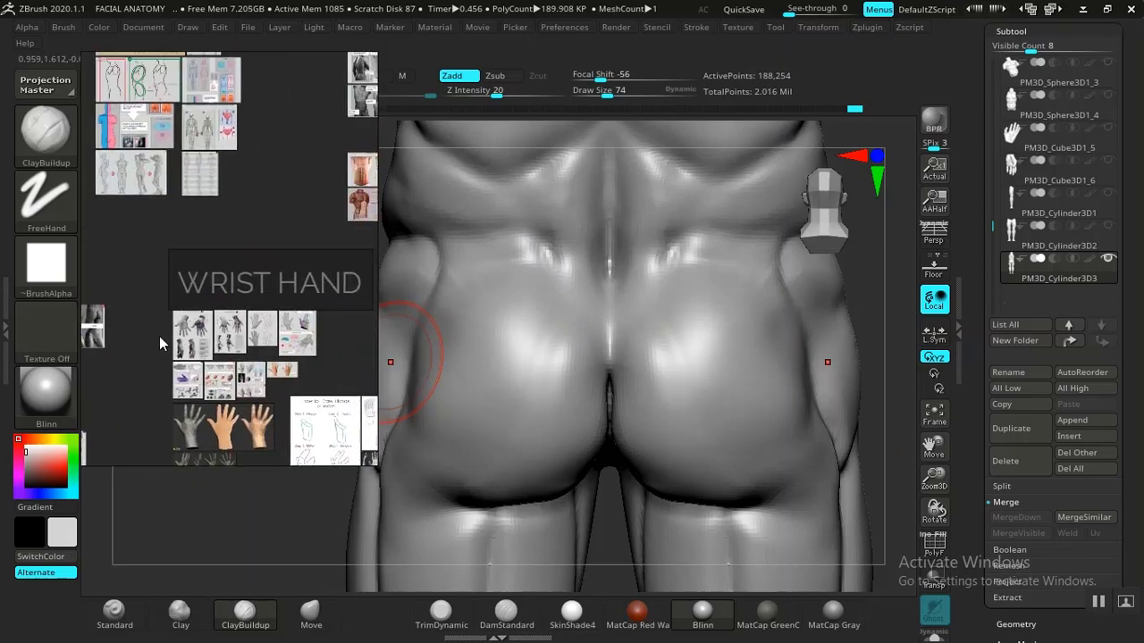
{"action": "scroll", "coordinate": [266, 301], "scroll_direction": "down", "scroll_amount": 3}
{"action": "scroll", "coordinate": [278, 271], "scroll_direction": "up", "scroll_amount": 2}
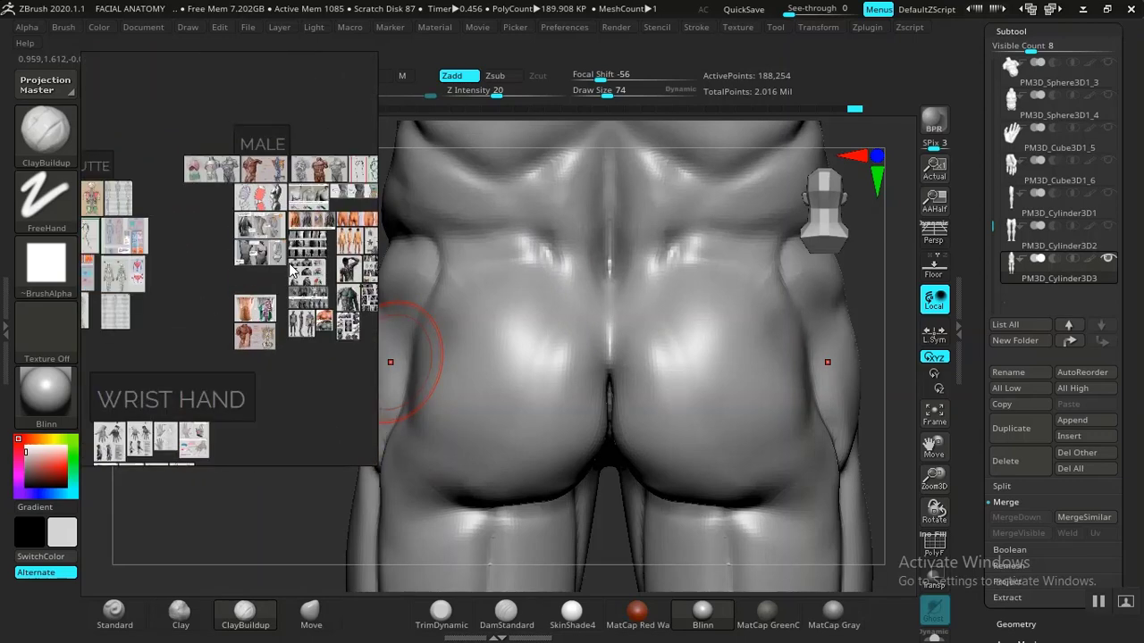
{"action": "scroll", "coordinate": [291, 270], "scroll_direction": "up", "scroll_amount": 5}
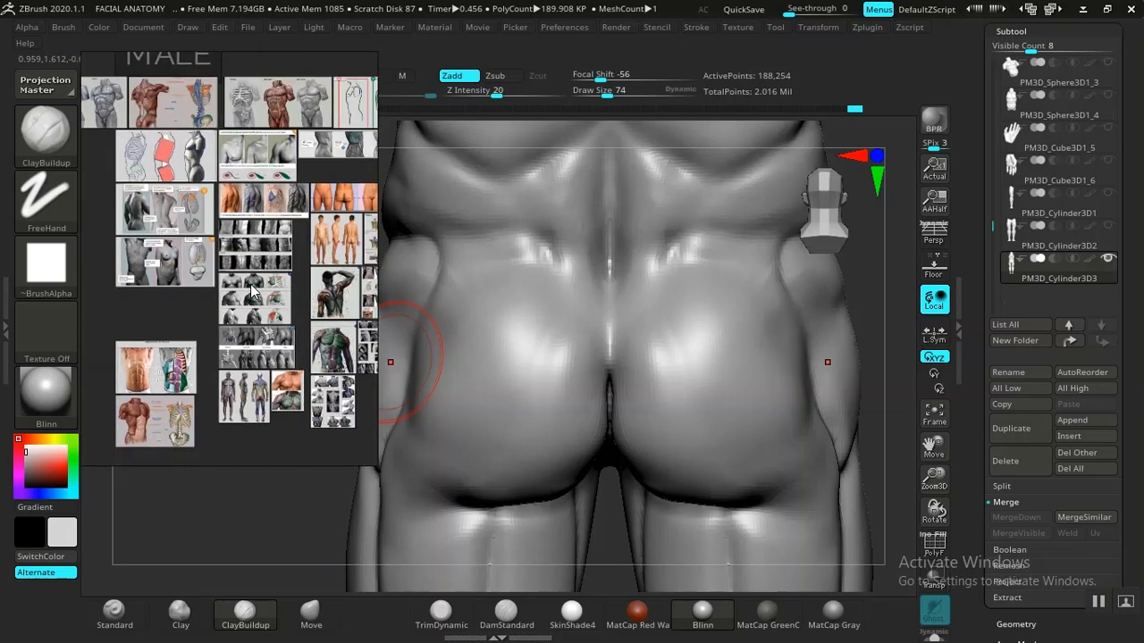
{"action": "middle_click_drag", "start_coordinate": [252, 287], "coordinate": [257, 312]}
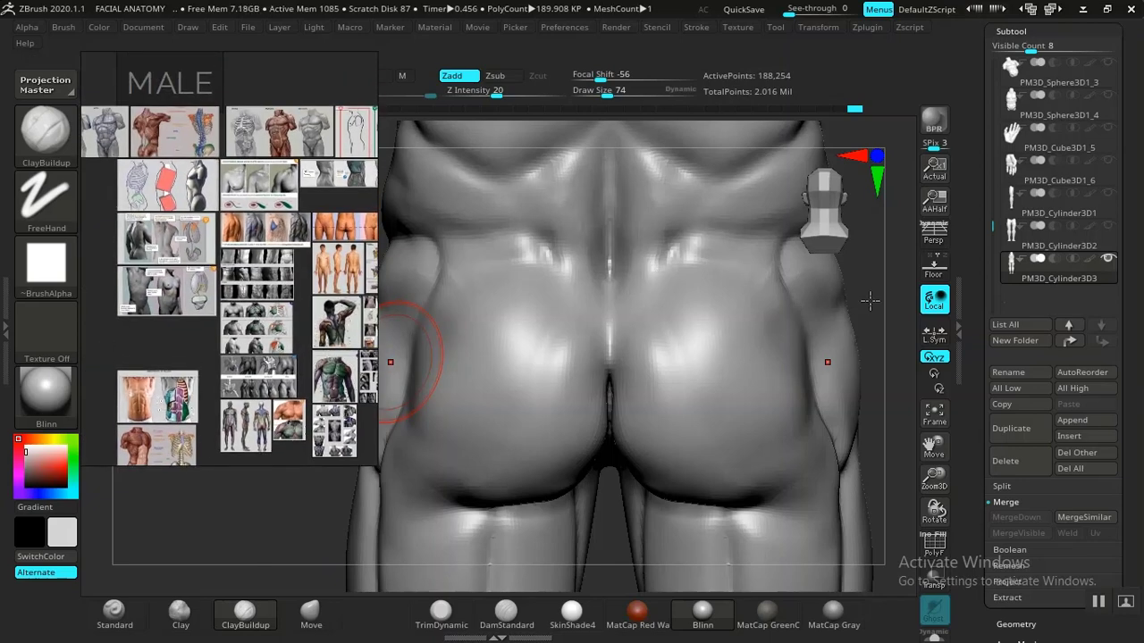
Smooth the inner ends of the gluteal folds and the cleft between the buttocks with Smooth at Z Intensity 43.
{"action": "mouse_move", "coordinate": [810, 315]}
{"action": "left_mouse_down"}
{"action": "mouse_move", "coordinate": [766, 357]}
{"action": "mouse_move", "coordinate": [635, 371]}
{"action": "left_mouse_up"}
{"action": "key", "text": "shift"}
{"action": "left_click_drag", "start_coordinate": [633, 330], "coordinate": [623, 327], "text": "shift"}
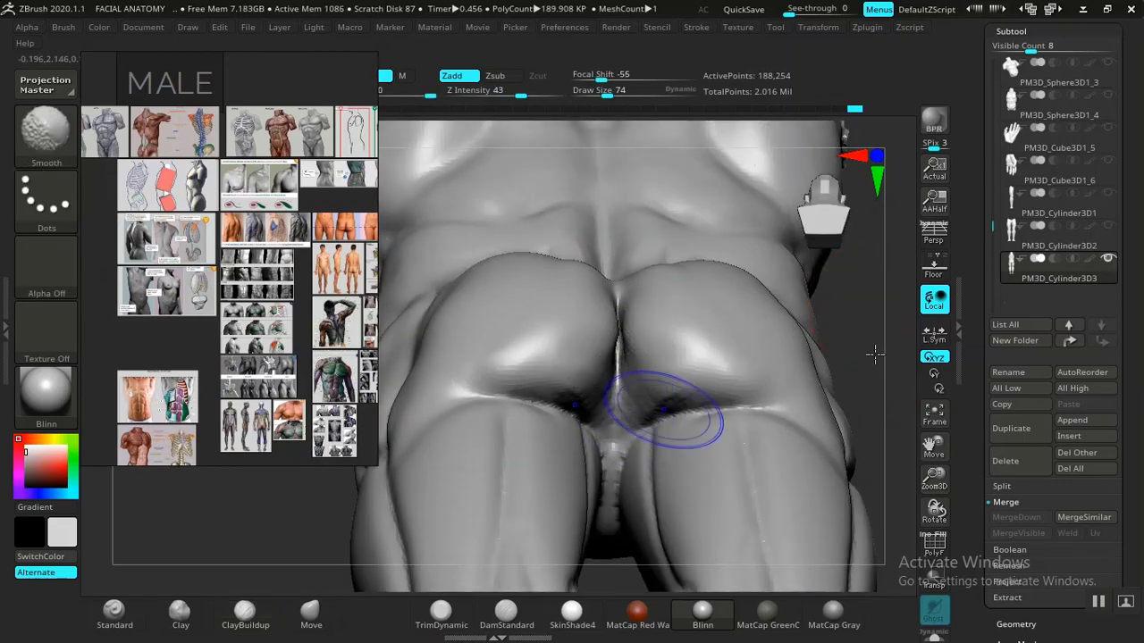
{"action": "mouse_move", "coordinate": [871, 355]}
{"action": "left_mouse_down", "text": "alt"}
{"action": "mouse_move", "coordinate": [840, 358]}
{"action": "mouse_move", "coordinate": [838, 456]}
{"action": "left_mouse_up", "text": "alt"}
{"action": "mouse_move", "coordinate": [804, 327]}
{"action": "left_mouse_down", "text": "alt"}
{"action": "mouse_move", "coordinate": [848, 400]}
{"action": "mouse_move", "coordinate": [801, 408]}
{"action": "mouse_move", "coordinate": [825, 398]}
{"action": "mouse_move", "coordinate": [774, 429]}
{"action": "mouse_move", "coordinate": [772, 417]}
{"action": "mouse_move", "coordinate": [804, 477]}
{"action": "mouse_move", "coordinate": [756, 420]}
{"action": "mouse_move", "coordinate": [670, 413]}
{"action": "mouse_move", "coordinate": [741, 414]}
{"action": "mouse_move", "coordinate": [752, 381]}
{"action": "mouse_move", "coordinate": [717, 435]}
{"action": "mouse_move", "coordinate": [747, 429]}
{"action": "left_mouse_up", "text": "alt"}
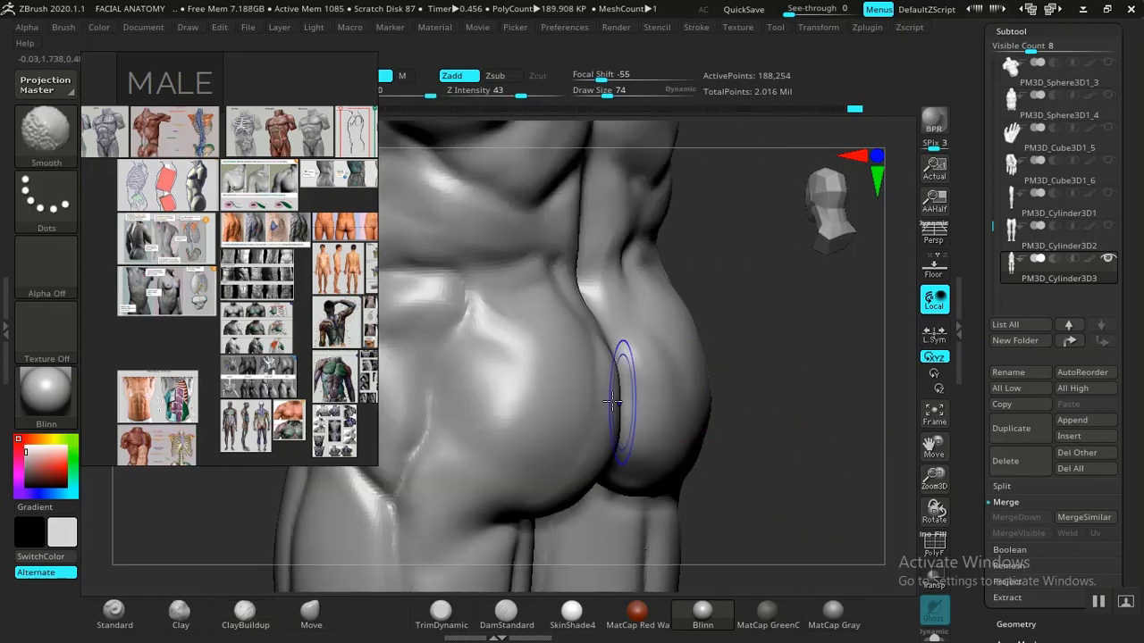
{"action": "left_click_drag", "start_coordinate": [625, 395], "coordinate": [587, 343], "text": "shift"}
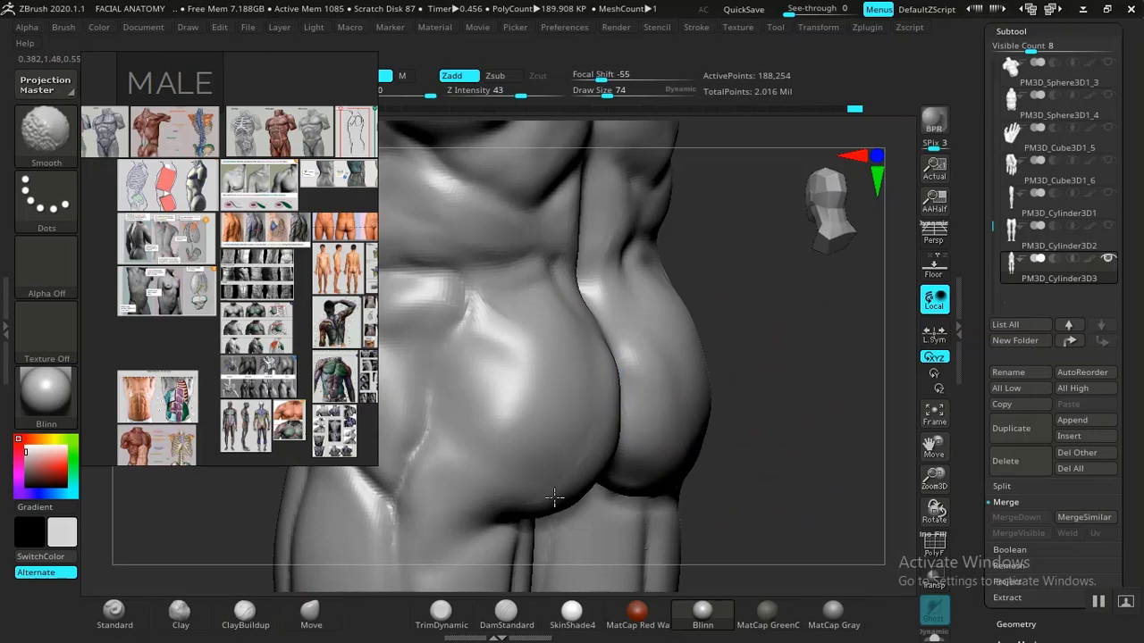
Smooth the underside of the buttock along the gluteal fold toward the outer thigh.
{"action": "mouse_move", "coordinate": [856, 408]}
{"action": "left_mouse_down"}
{"action": "mouse_move", "coordinate": [797, 428]}
{"action": "mouse_move", "coordinate": [696, 348]}
{"action": "mouse_move", "coordinate": [709, 301]}
{"action": "mouse_move", "coordinate": [692, 281]}
{"action": "mouse_move", "coordinate": [777, 457]}
{"action": "mouse_move", "coordinate": [680, 394]}
{"action": "mouse_move", "coordinate": [681, 409]}
{"action": "left_mouse_up"}
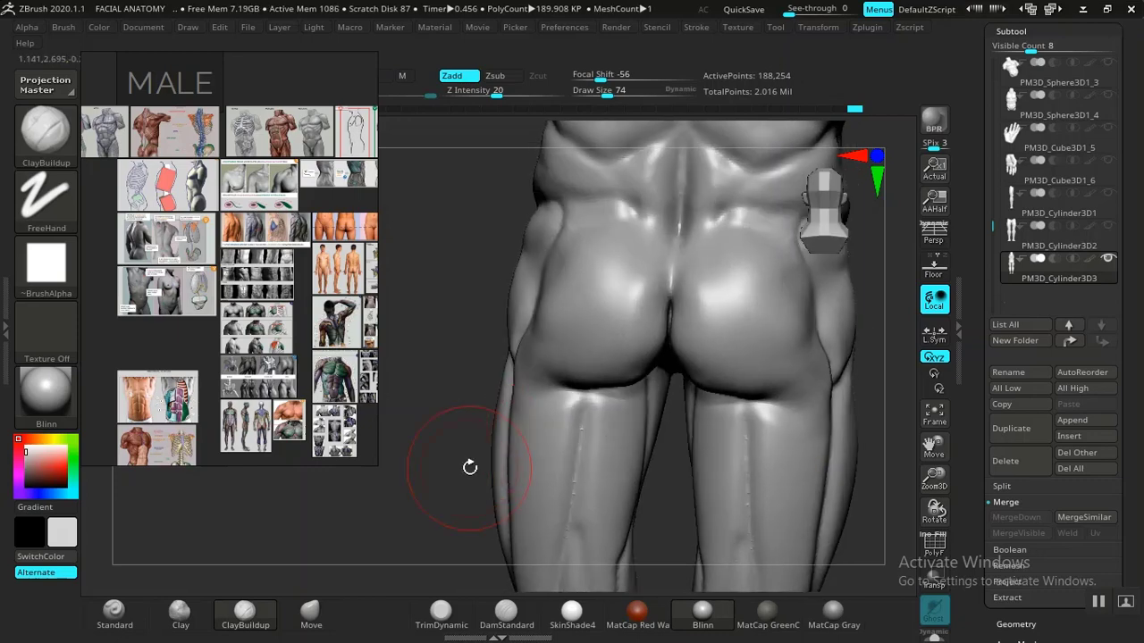
{"action": "mouse_move", "coordinate": [470, 467]}
{"action": "left_mouse_down"}
{"action": "mouse_move", "coordinate": [470, 439]}
{"action": "mouse_move", "coordinate": [488, 479]}
{"action": "mouse_move", "coordinate": [505, 404]}
{"action": "mouse_move", "coordinate": [625, 413]}
{"action": "left_mouse_up"}
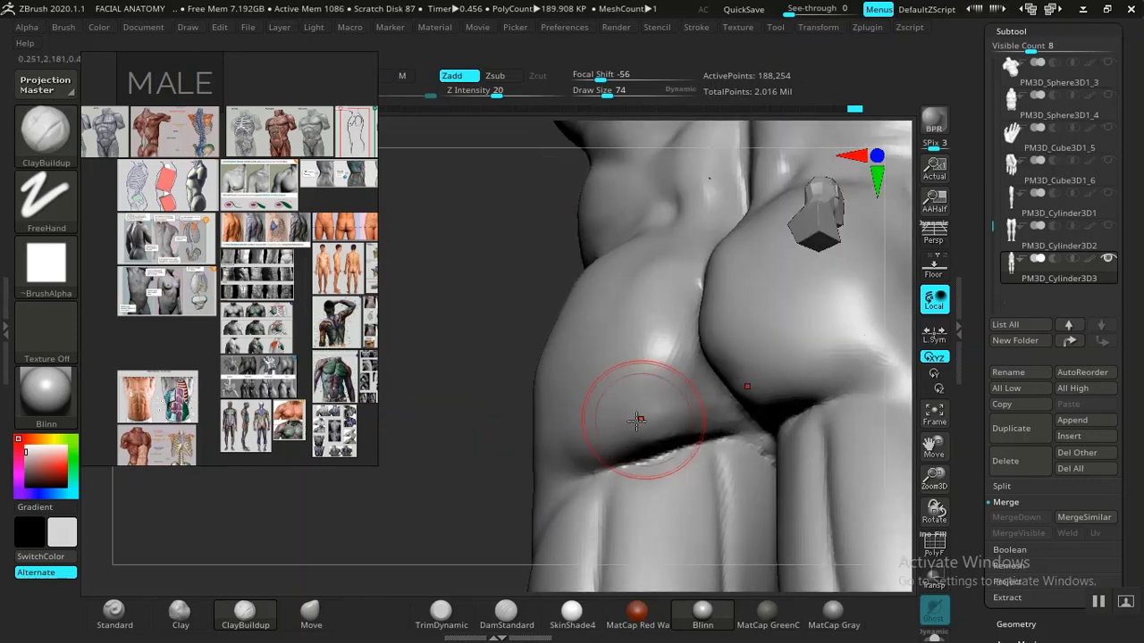
{"action": "key", "text": "shift"}
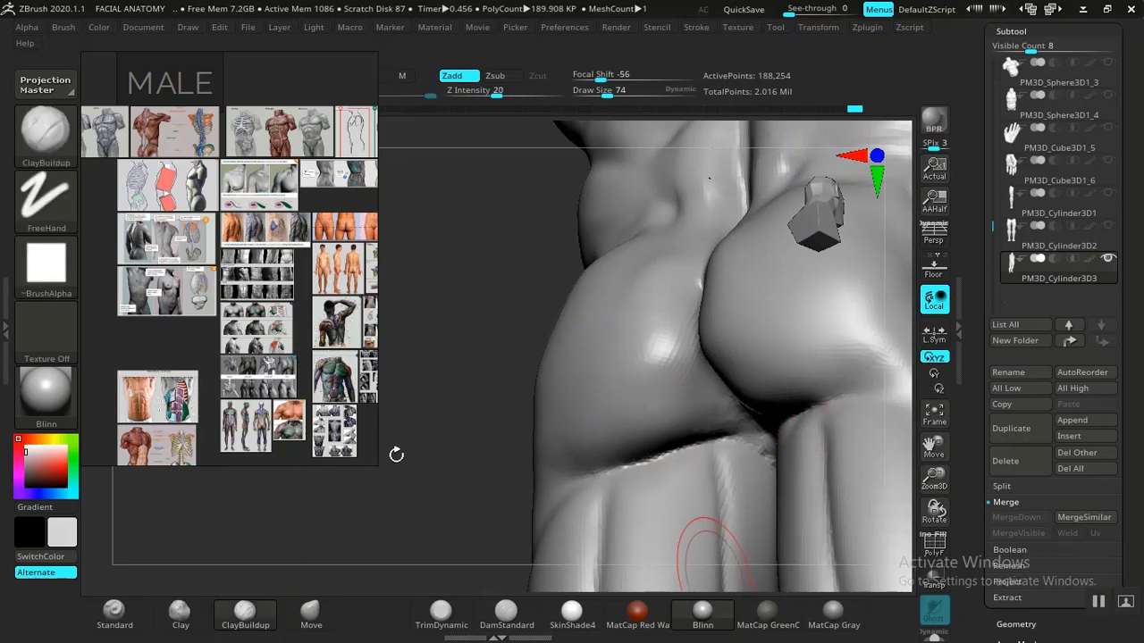
{"action": "left_click_drag", "start_coordinate": [414, 472], "coordinate": [743, 390]}
{"action": "left_click_drag", "start_coordinate": [662, 318], "coordinate": [698, 360], "text": "alt"}
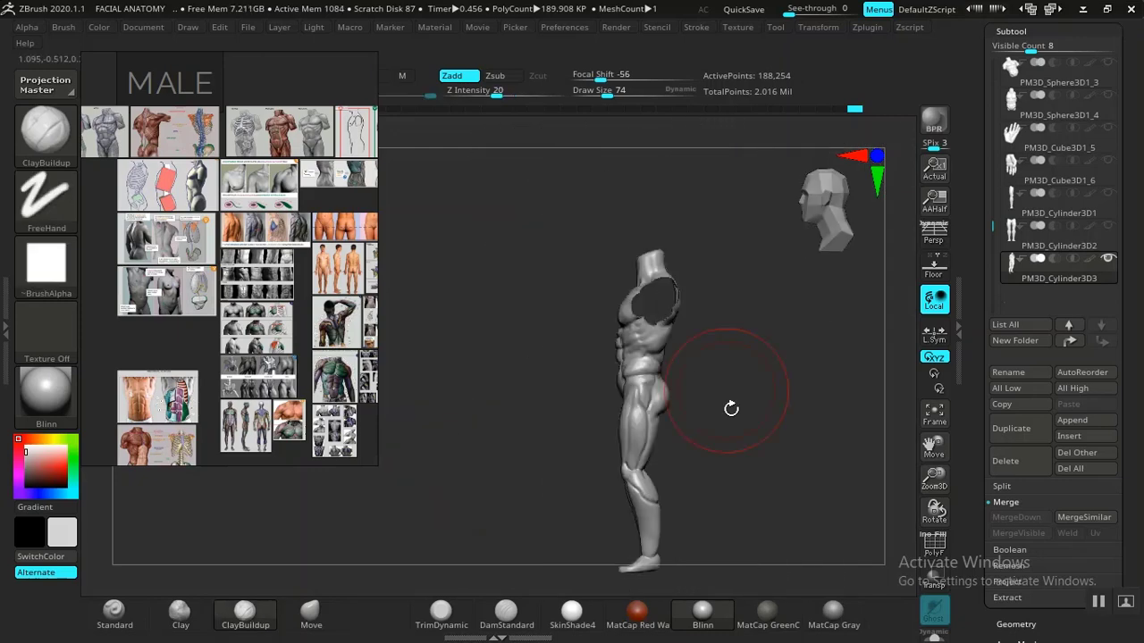
{"action": "left_click_drag", "start_coordinate": [732, 409], "coordinate": [686, 358], "text": "alt"}
{"action": "mouse_move", "coordinate": [712, 444]}
{"action": "left_mouse_down", "text": "alt"}
{"action": "mouse_move", "coordinate": [696, 403]}
{"action": "mouse_move", "coordinate": [625, 382]}
{"action": "mouse_move", "coordinate": [553, 381]}
{"action": "mouse_move", "coordinate": [689, 386]}
{"action": "mouse_move", "coordinate": [705, 357]}
{"action": "mouse_move", "coordinate": [738, 411]}
{"action": "mouse_move", "coordinate": [748, 401]}
{"action": "mouse_move", "coordinate": [763, 450]}
{"action": "mouse_move", "coordinate": [664, 384]}
{"action": "left_mouse_up", "text": "alt"}
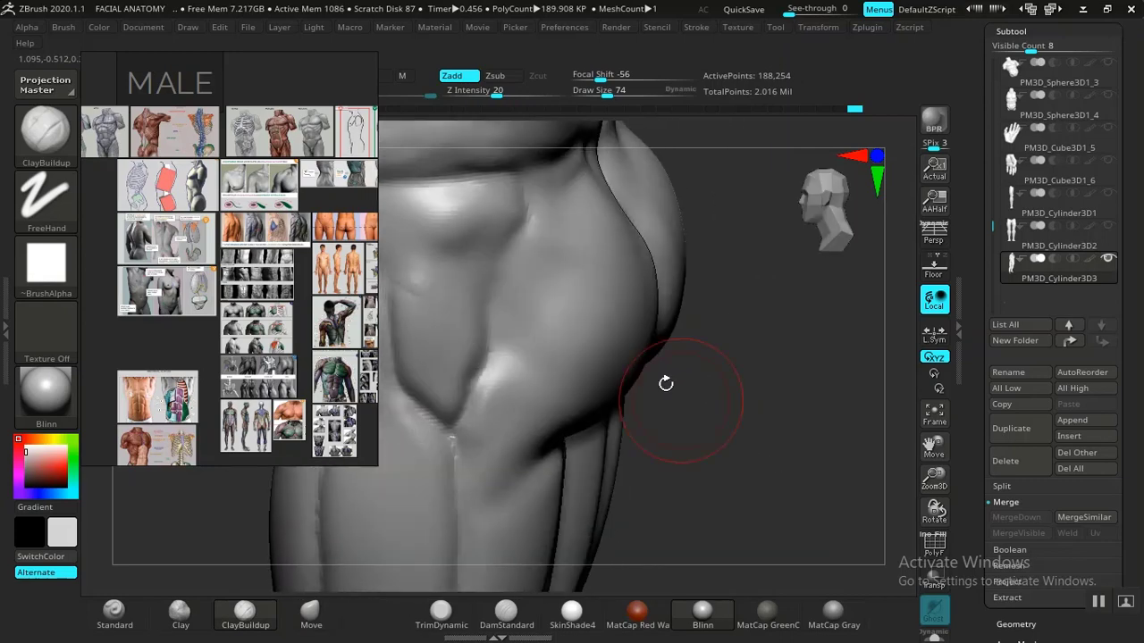
{"action": "key", "text": "shift"}
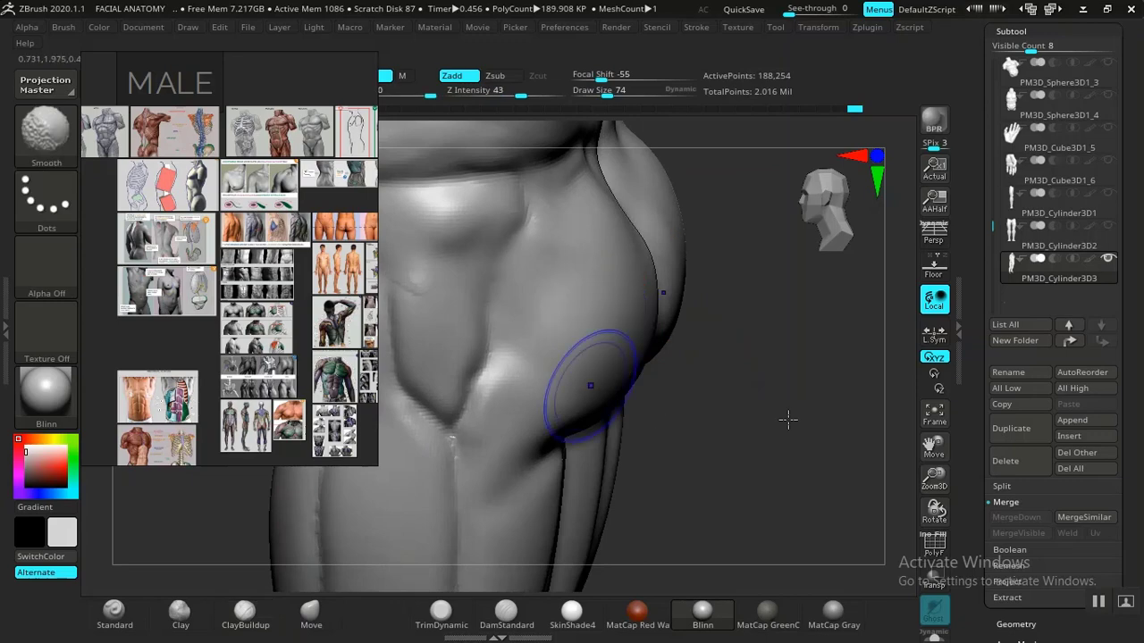
Review the torso-and-legs figure from the back, side and front.
{"action": "left_click_drag", "start_coordinate": [788, 420], "coordinate": [669, 263], "text": "alt"}
{"action": "left_click_drag", "start_coordinate": [784, 383], "coordinate": [841, 377]}
{"action": "left_click_drag", "start_coordinate": [841, 377], "coordinate": [749, 436], "text": "alt"}
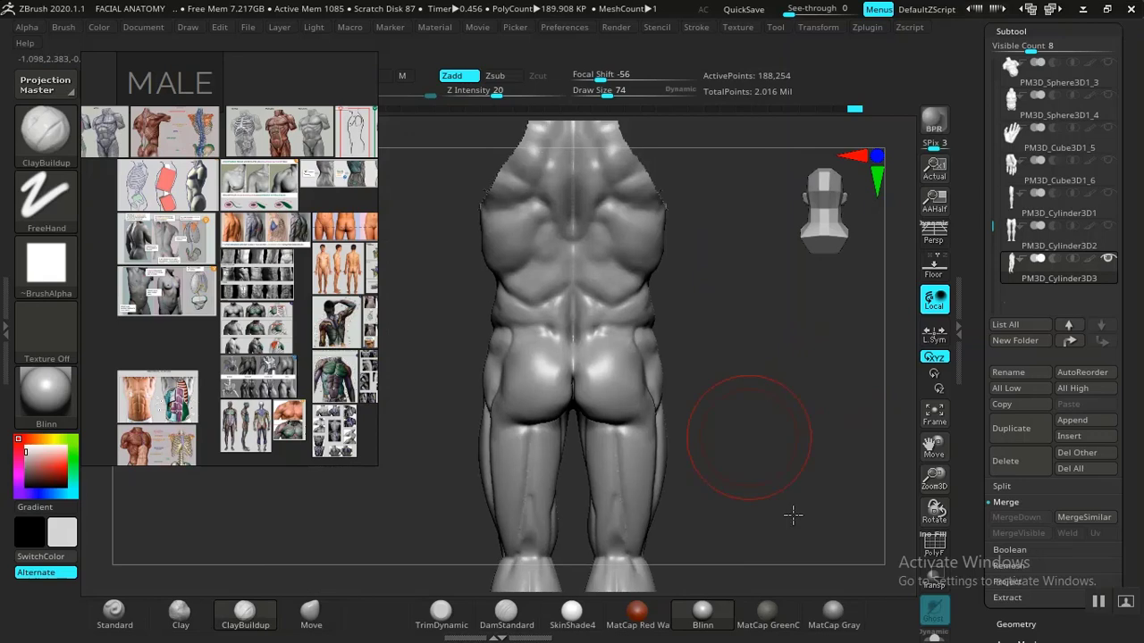
{"action": "left_click_drag", "start_coordinate": [792, 515], "coordinate": [709, 406]}
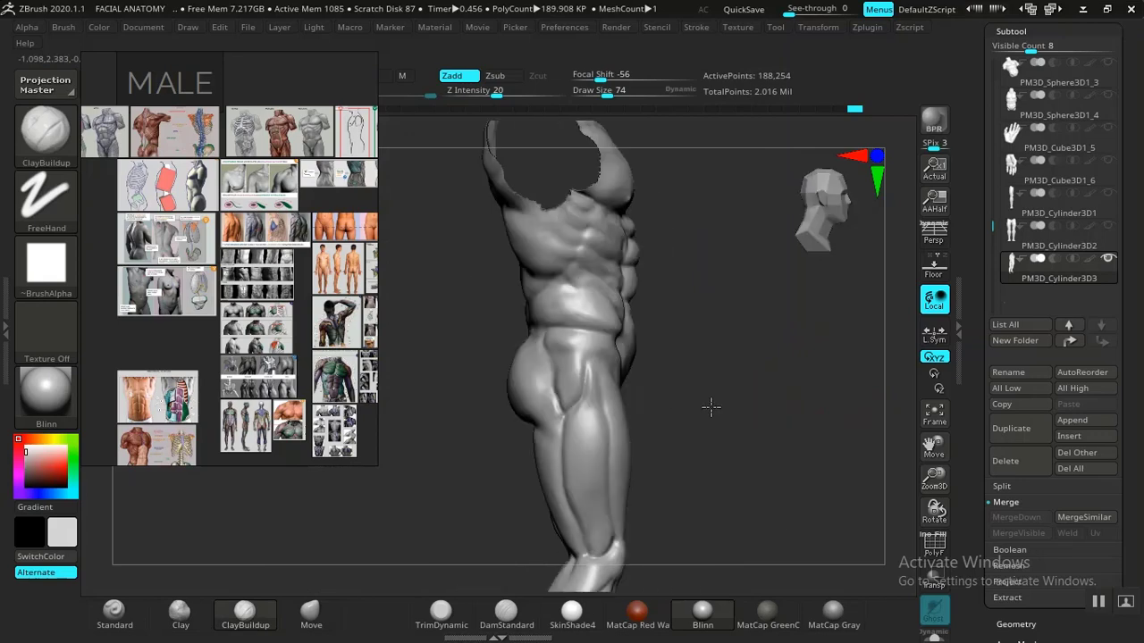
{"action": "left_click_drag", "start_coordinate": [778, 457], "coordinate": [672, 364], "text": "alt"}
{"action": "left_click_drag", "start_coordinate": [737, 403], "coordinate": [718, 349]}
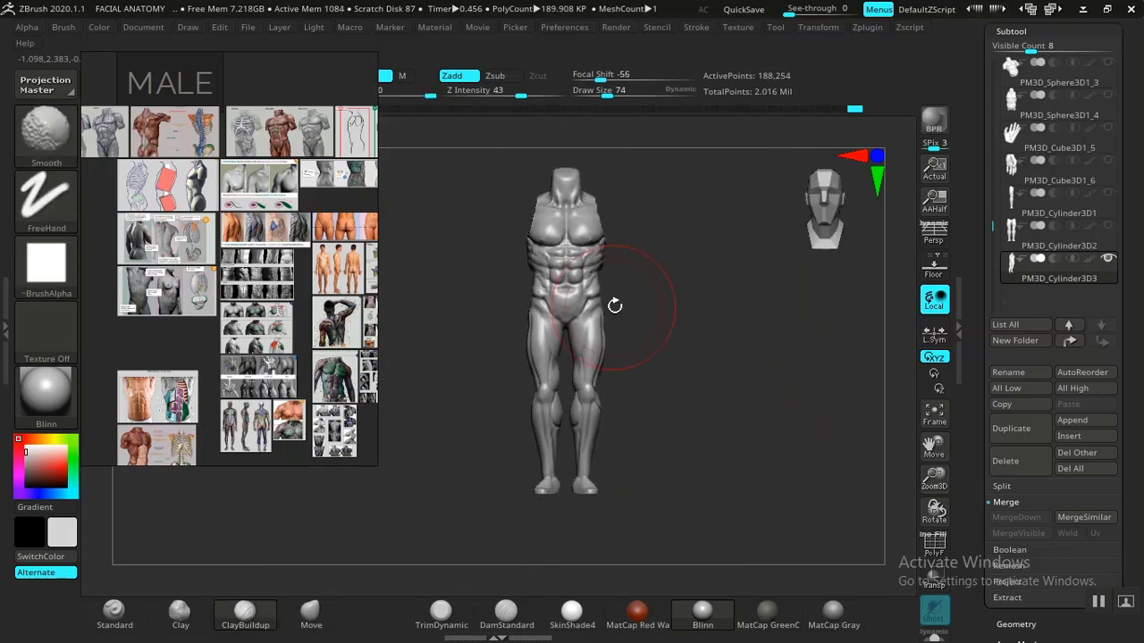
Browse the reference board to the LEGS group and enlarge the front leg image to compare thigh and knee forms.
{"action": "scroll", "coordinate": [129, 374], "scroll_direction": "down", "scroll_amount": 2}
{"action": "scroll", "coordinate": [129, 373], "scroll_direction": "up", "scroll_amount": 6}
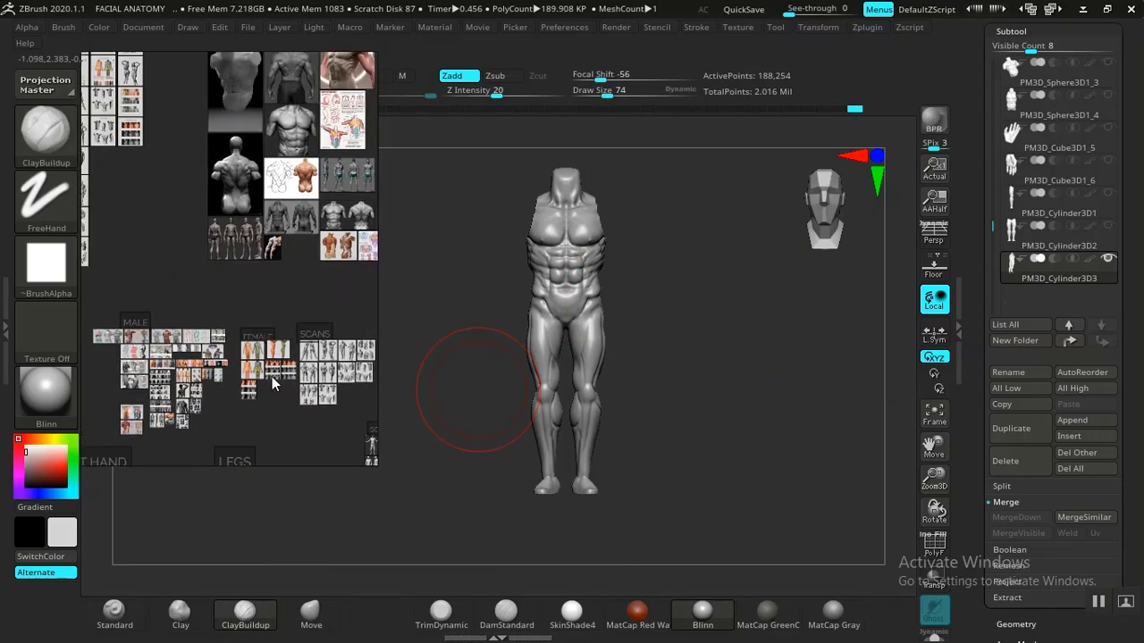
{"action": "scroll", "coordinate": [263, 352], "scroll_direction": "down", "scroll_amount": 5}
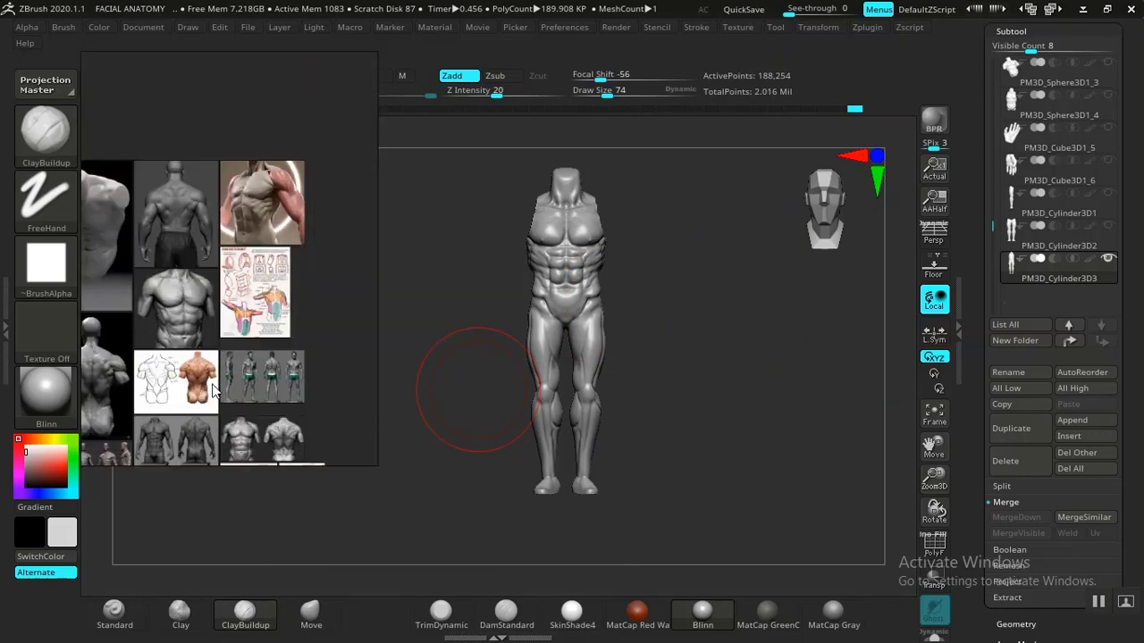
{"action": "scroll", "coordinate": [246, 390], "scroll_direction": "up", "scroll_amount": 5}
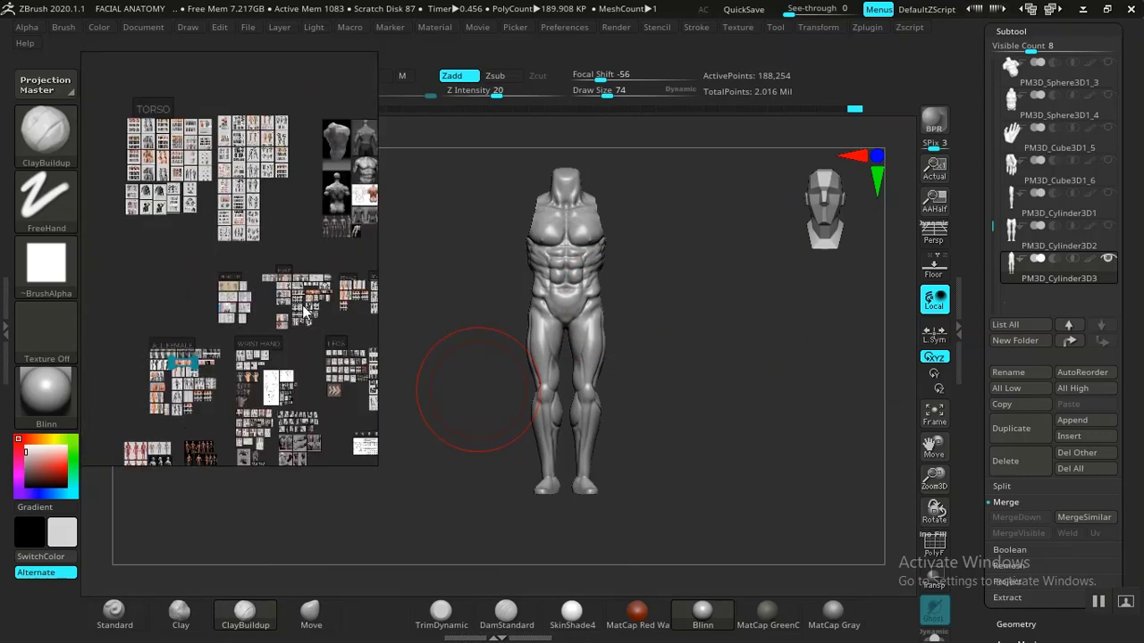
{"action": "scroll", "coordinate": [277, 330], "scroll_direction": "down", "scroll_amount": 3}
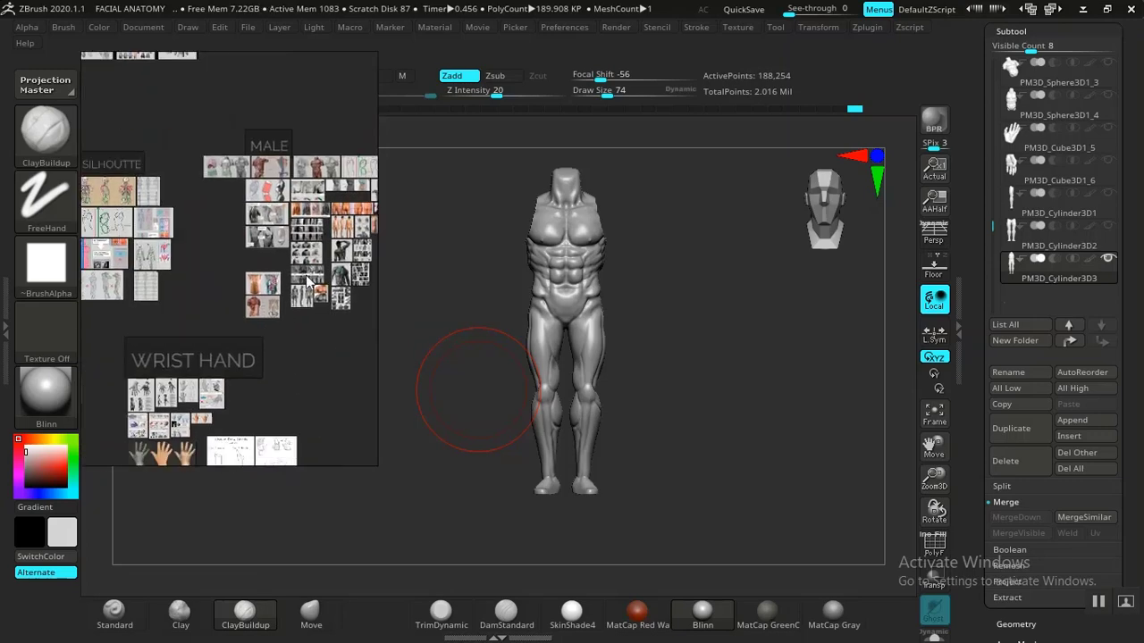
{"action": "scroll", "coordinate": [170, 329], "scroll_direction": "up", "scroll_amount": 2}
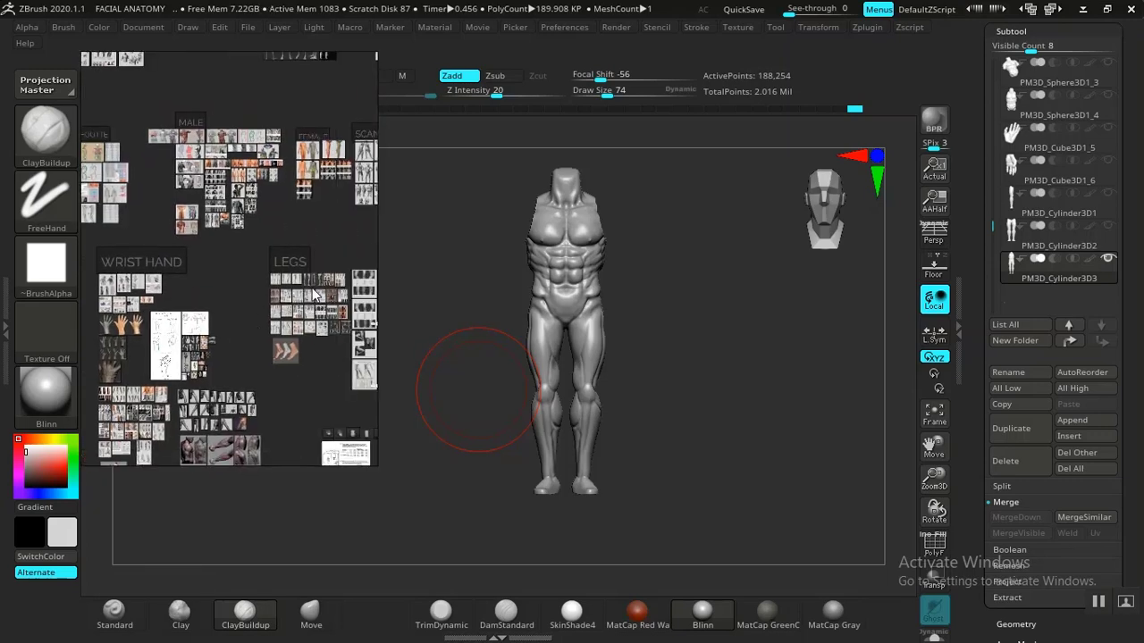
{"action": "scroll", "coordinate": [286, 286], "scroll_direction": "up", "scroll_amount": 6}
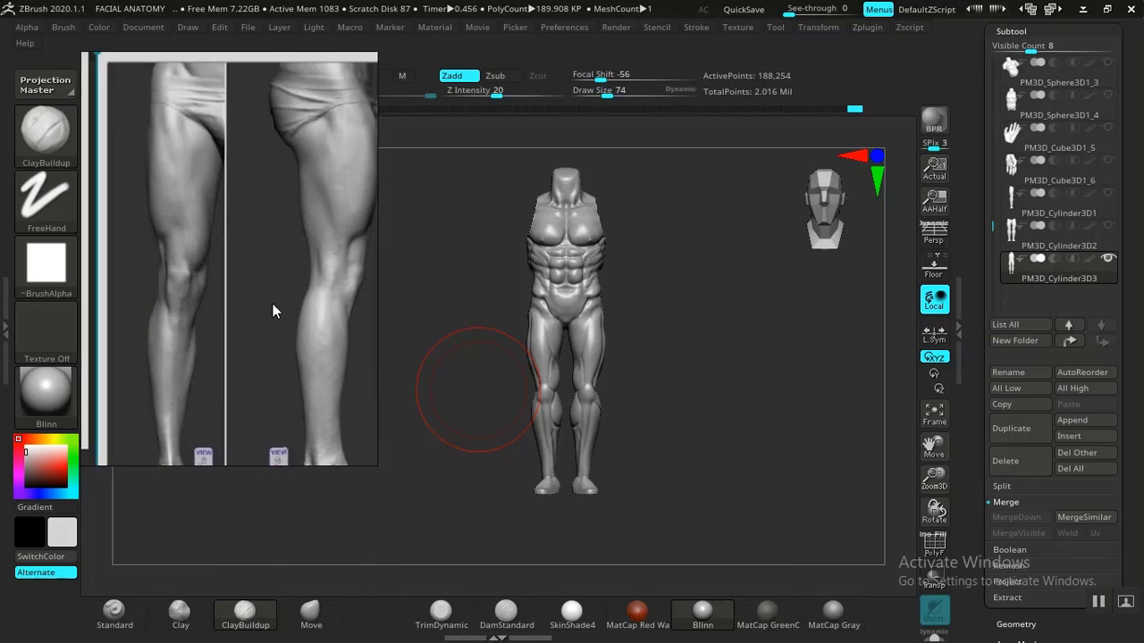
{"action": "scroll", "coordinate": [264, 322], "scroll_direction": "up", "scroll_amount": 4}
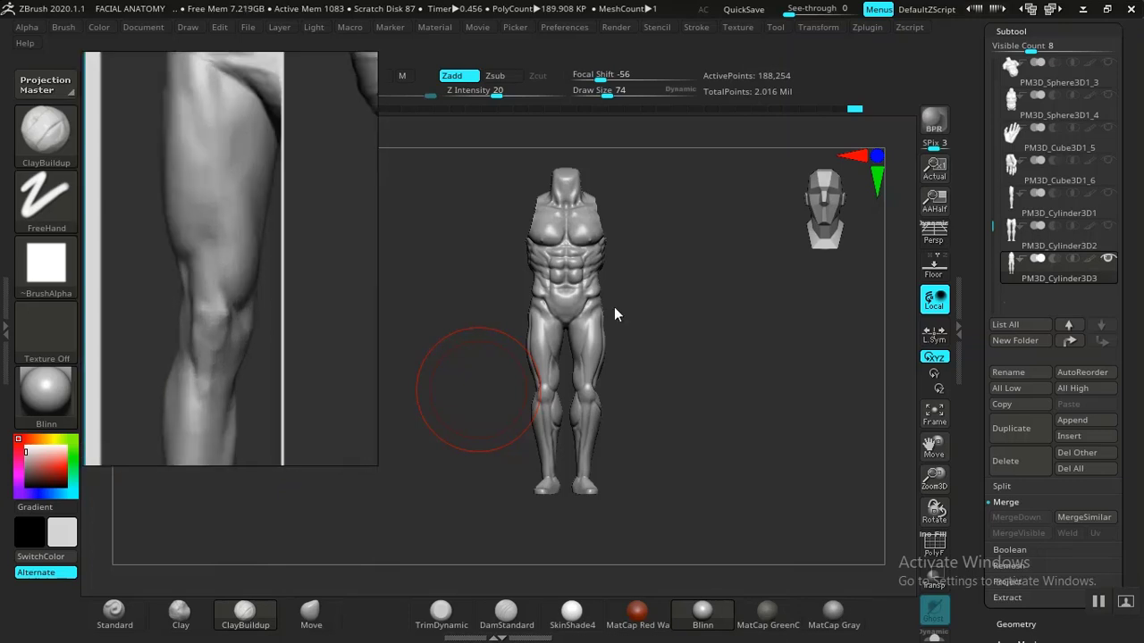
{"action": "left_click_drag", "start_coordinate": [704, 366], "coordinate": [774, 513], "text": "alt"}
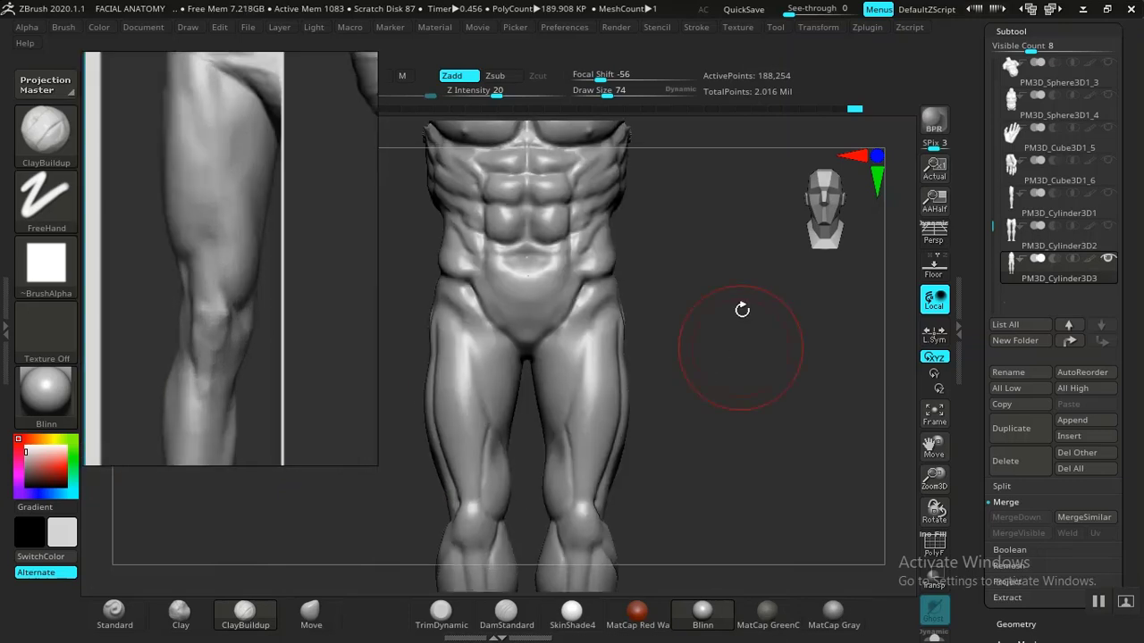
Build up the muscle band running down the upper front thigh below the hip with ClayBuildup at Z Intensity 20.
{"action": "left_click_drag", "start_coordinate": [741, 309], "coordinate": [801, 438], "text": "alt"}
{"action": "left_click_drag", "start_coordinate": [811, 380], "coordinate": [889, 173], "text": "alt"}
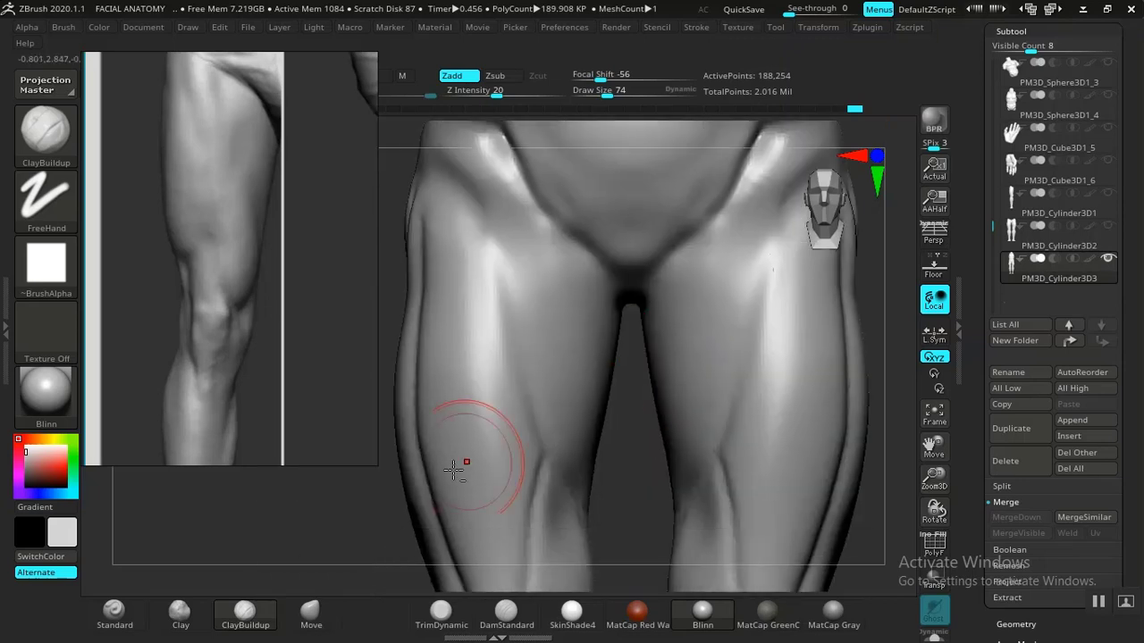
{"action": "left_click_drag", "start_coordinate": [351, 537], "coordinate": [397, 525], "text": "alt"}
{"action": "middle_click_drag", "start_coordinate": [204, 273], "coordinate": [208, 310]}
{"action": "middle_click_drag", "start_coordinate": [272, 228], "coordinate": [228, 322]}
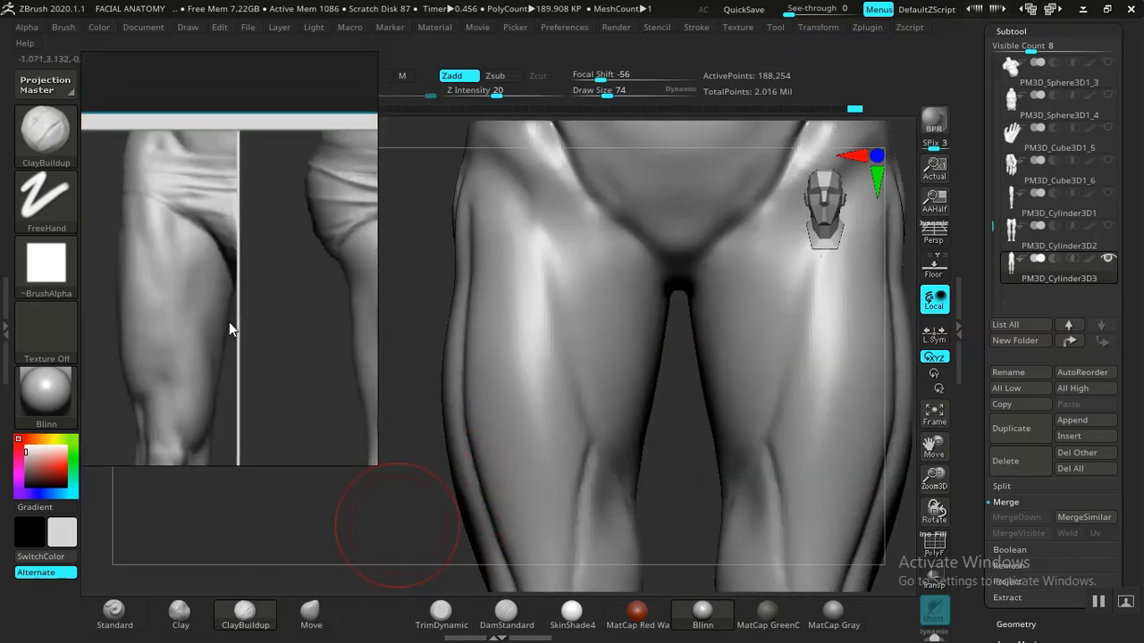
{"action": "mouse_move", "coordinate": [425, 440]}
{"action": "left_mouse_down", "text": "alt"}
{"action": "mouse_move", "coordinate": [437, 499]}
{"action": "mouse_move", "coordinate": [434, 452]}
{"action": "left_mouse_up", "text": "alt"}
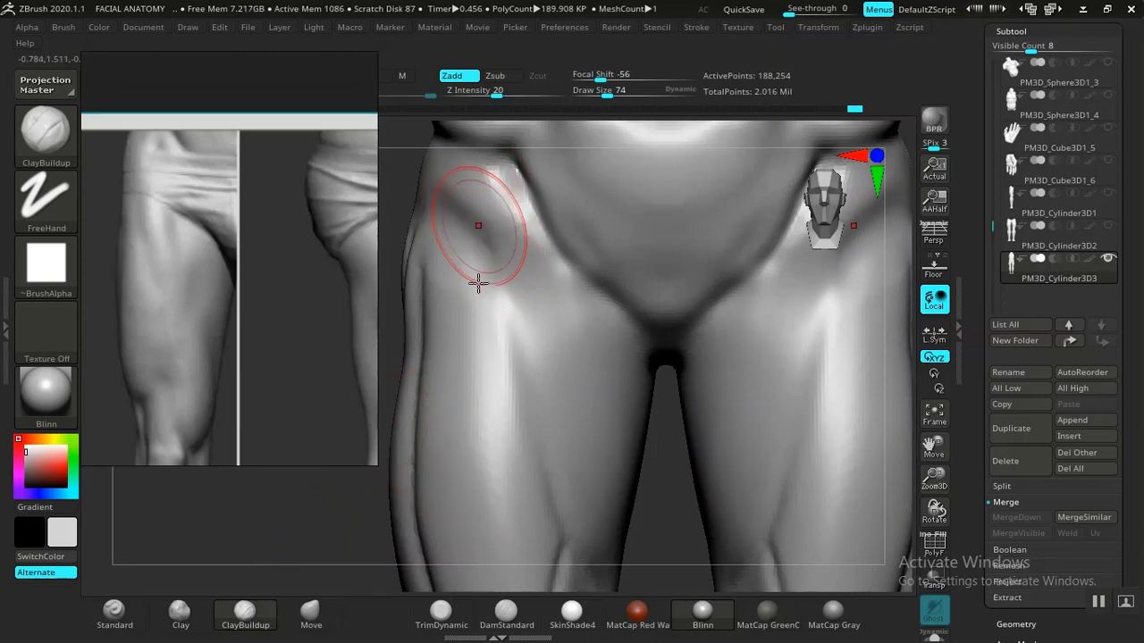
{"action": "mouse_move", "coordinate": [501, 318]}
{"action": "left_mouse_down"}
{"action": "mouse_move", "coordinate": [497, 329]}
{"action": "mouse_move", "coordinate": [472, 248]}
{"action": "mouse_move", "coordinate": [523, 313]}
{"action": "mouse_move", "coordinate": [480, 205]}
{"action": "mouse_move", "coordinate": [518, 357]}
{"action": "mouse_move", "coordinate": [536, 348]}
{"action": "mouse_move", "coordinate": [555, 358]}
{"action": "mouse_move", "coordinate": [485, 247]}
{"action": "mouse_move", "coordinate": [503, 327]}
{"action": "mouse_move", "coordinate": [483, 215]}
{"action": "mouse_move", "coordinate": [497, 284]}
{"action": "mouse_move", "coordinate": [504, 244]}
{"action": "mouse_move", "coordinate": [529, 372]}
{"action": "mouse_move", "coordinate": [466, 258]}
{"action": "mouse_move", "coordinate": [510, 376]}
{"action": "mouse_move", "coordinate": [541, 334]}
{"action": "mouse_move", "coordinate": [575, 399]}
{"action": "mouse_move", "coordinate": [545, 447]}
{"action": "left_mouse_up"}
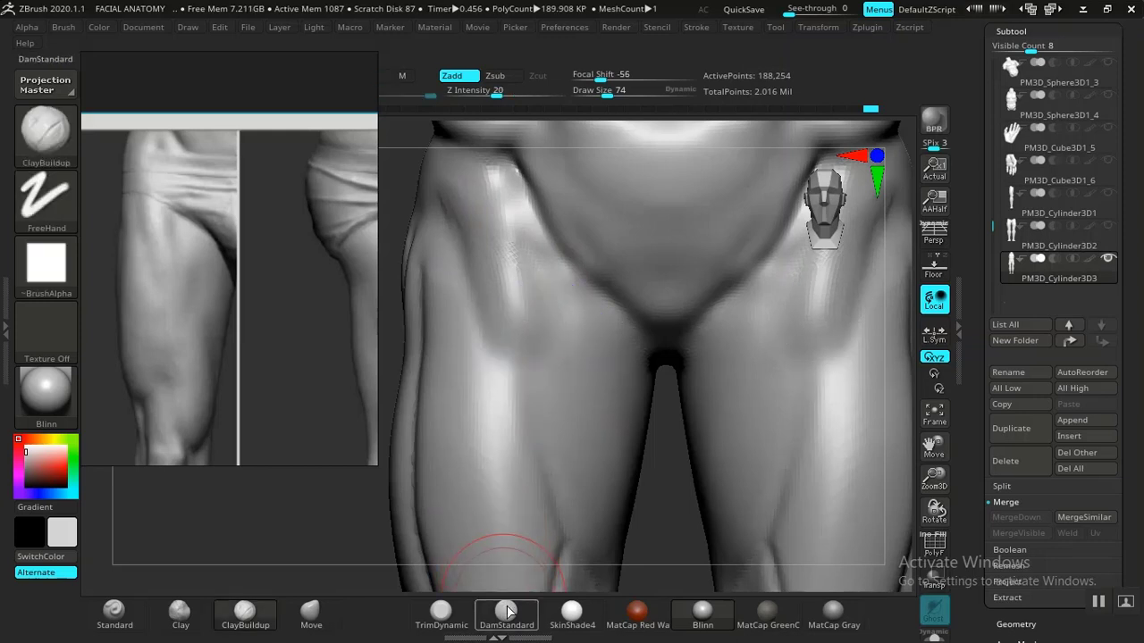
Carve creases along the upper thigh muscle below the groin with DamStandard at Z Intensity 33, and smooth them.
{"action": "left_click", "coordinate": [507, 611]}
{"action": "left_click_drag", "start_coordinate": [357, 539], "coordinate": [318, 528]}
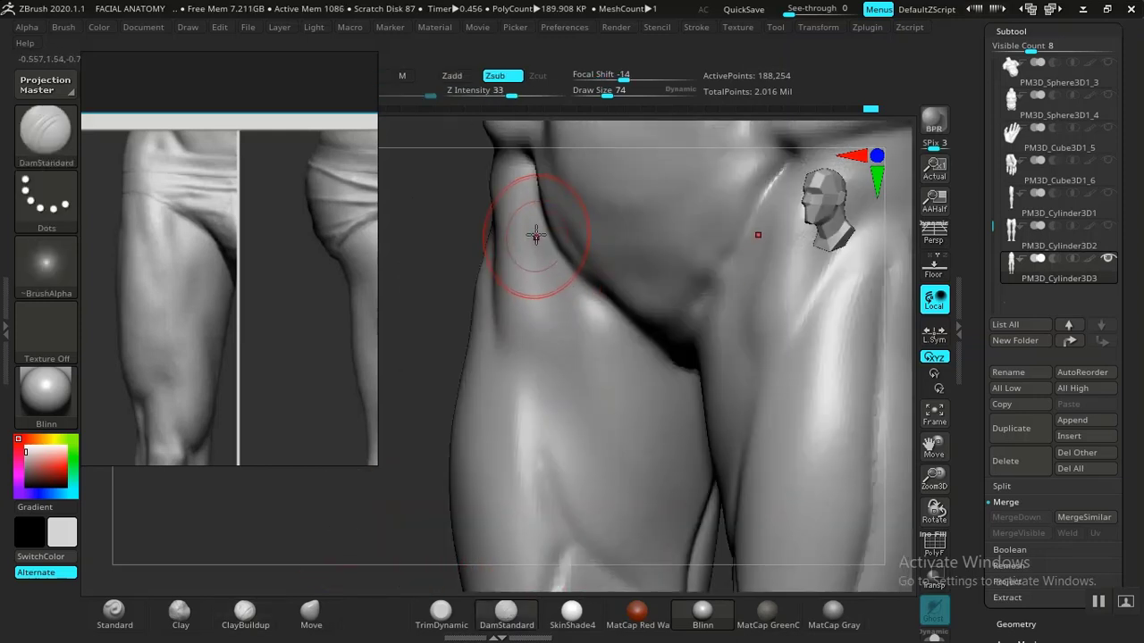
{"action": "mouse_move", "coordinate": [539, 286]}
{"action": "left_mouse_down"}
{"action": "mouse_move", "coordinate": [554, 331]}
{"action": "mouse_move", "coordinate": [523, 222]}
{"action": "left_mouse_up"}
{"action": "mouse_move", "coordinate": [410, 344]}
{"action": "left_mouse_down"}
{"action": "mouse_move", "coordinate": [447, 313]}
{"action": "mouse_move", "coordinate": [609, 315]}
{"action": "mouse_move", "coordinate": [735, 350]}
{"action": "mouse_move", "coordinate": [770, 465]}
{"action": "left_mouse_up"}
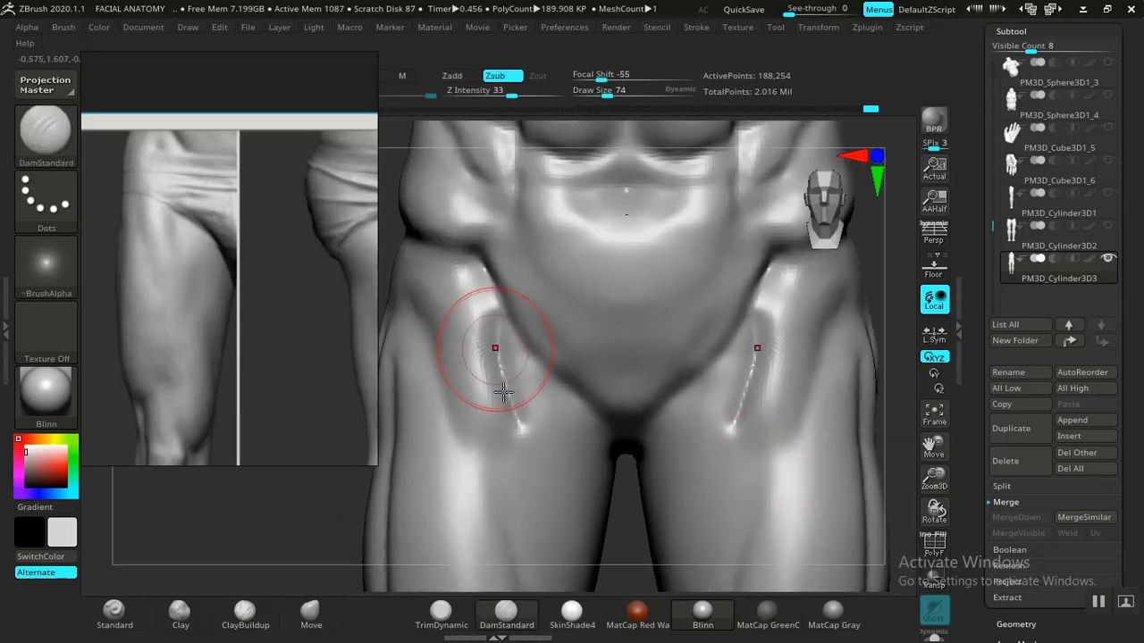
{"action": "mouse_move", "coordinate": [503, 387]}
{"action": "left_mouse_down", "text": "shift"}
{"action": "mouse_move", "coordinate": [480, 278]}
{"action": "mouse_move", "coordinate": [533, 454]}
{"action": "left_mouse_up", "text": "shift"}
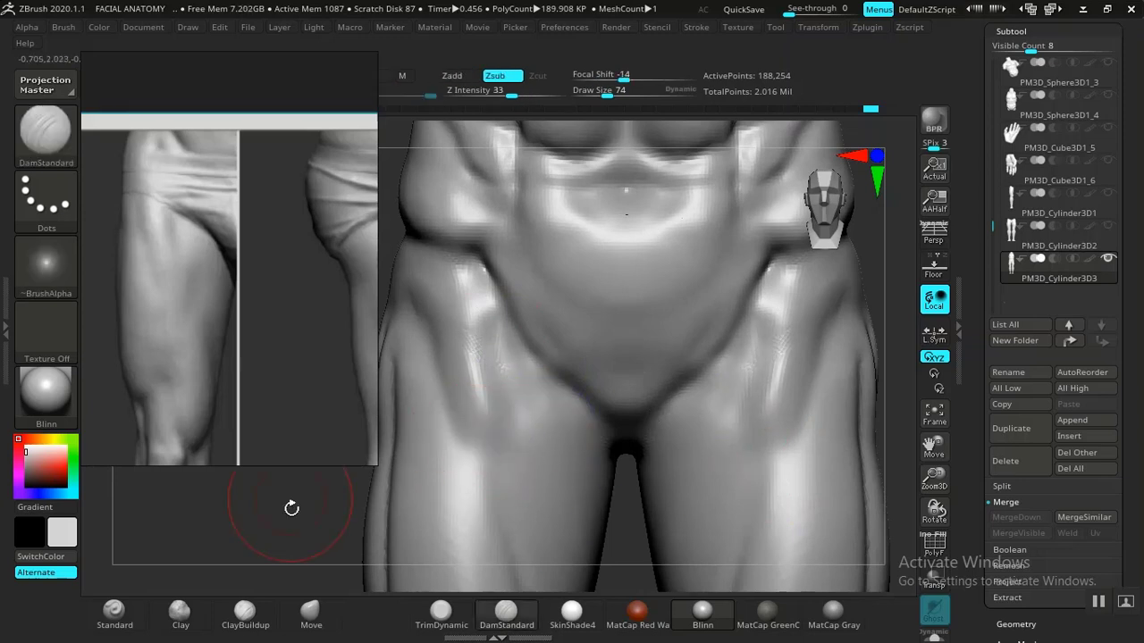
{"action": "left_click_drag", "start_coordinate": [291, 508], "coordinate": [486, 317], "text": "alt"}
{"action": "mouse_move", "coordinate": [738, 366]}
{"action": "left_mouse_down", "text": "alt"}
{"action": "mouse_move", "coordinate": [801, 372]}
{"action": "mouse_move", "coordinate": [850, 360]}
{"action": "mouse_move", "coordinate": [824, 350]}
{"action": "mouse_move", "coordinate": [824, 364]}
{"action": "mouse_move", "coordinate": [779, 340]}
{"action": "mouse_move", "coordinate": [780, 319]}
{"action": "mouse_move", "coordinate": [733, 342]}
{"action": "mouse_move", "coordinate": [756, 298]}
{"action": "mouse_move", "coordinate": [741, 304]}
{"action": "left_mouse_up", "text": "alt"}
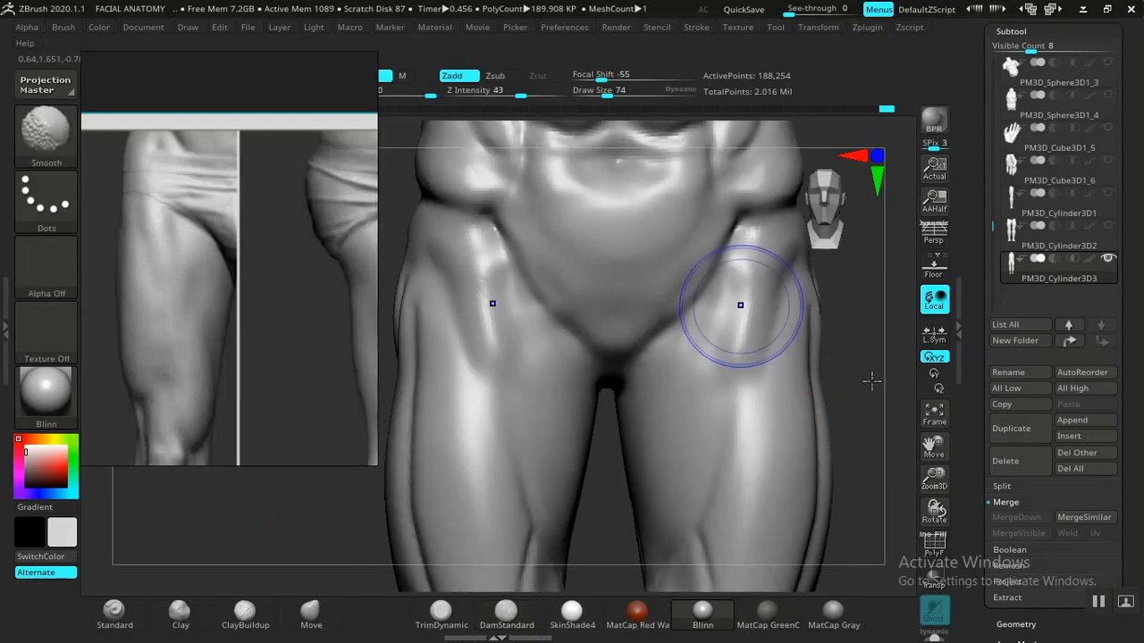
{"action": "left_click_drag", "start_coordinate": [870, 381], "coordinate": [492, 327], "text": "alt"}
Compare the thighs and knees of the sculpt with the front leg reference image.
{"action": "middle_click_drag", "start_coordinate": [181, 309], "coordinate": [194, 250]}
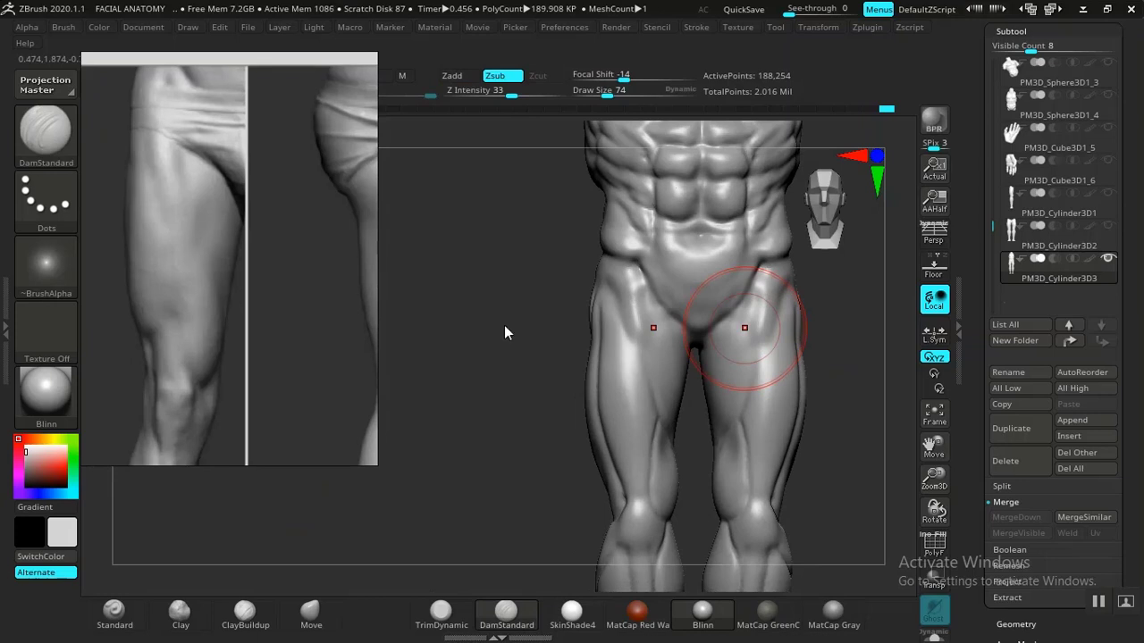
{"action": "mouse_move", "coordinate": [506, 331]}
{"action": "left_mouse_down"}
{"action": "mouse_move", "coordinate": [473, 352]}
{"action": "mouse_move", "coordinate": [477, 301]}
{"action": "mouse_move", "coordinate": [495, 374]}
{"action": "left_mouse_up"}
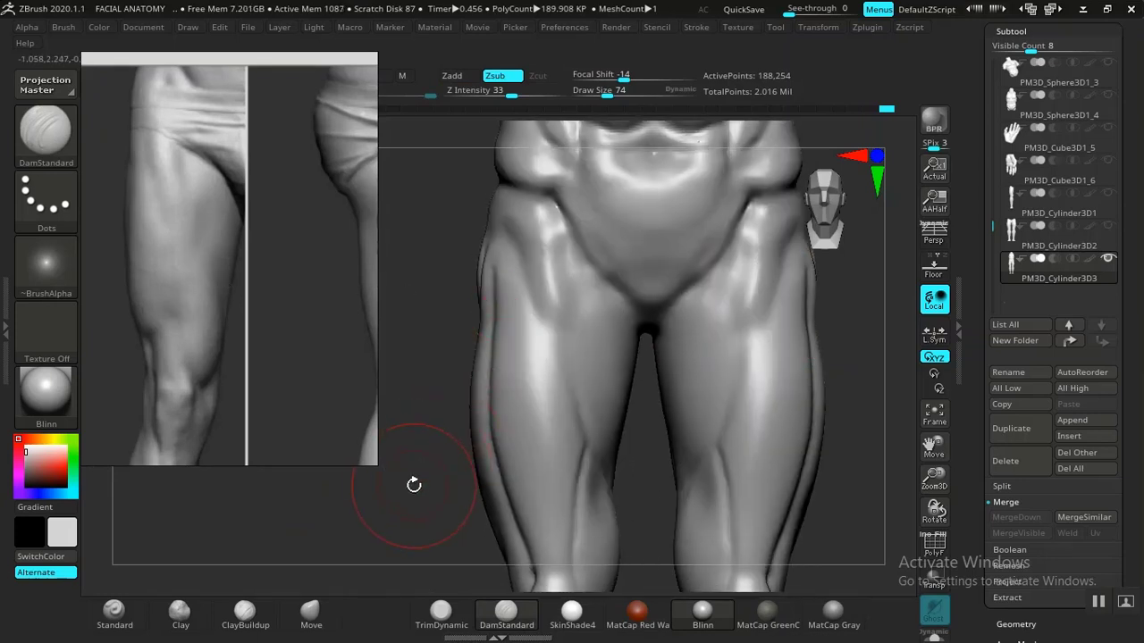
{"action": "mouse_move", "coordinate": [414, 485]}
{"action": "left_mouse_down", "text": "alt"}
{"action": "mouse_move", "coordinate": [459, 401]}
{"action": "mouse_move", "coordinate": [408, 461]}
{"action": "left_mouse_up", "text": "alt"}
{"action": "mouse_move", "coordinate": [350, 504]}
{"action": "left_mouse_down", "text": "alt"}
{"action": "mouse_move", "coordinate": [421, 452]}
{"action": "mouse_move", "coordinate": [429, 464]}
{"action": "mouse_move", "coordinate": [429, 368]}
{"action": "left_mouse_up", "text": "alt"}
{"action": "left_click_drag", "start_coordinate": [433, 454], "coordinate": [426, 358], "text": "alt"}
{"action": "left_click_drag", "start_coordinate": [528, 325], "coordinate": [429, 357], "text": "alt"}
{"action": "left_click_drag", "start_coordinate": [199, 325], "coordinate": [209, 268]}
{"action": "mouse_move", "coordinate": [419, 473]}
{"action": "left_mouse_down"}
{"action": "mouse_move", "coordinate": [434, 459]}
{"action": "mouse_move", "coordinate": [423, 465]}
{"action": "left_mouse_up"}
{"action": "left_click_drag", "start_coordinate": [445, 412], "coordinate": [422, 547]}
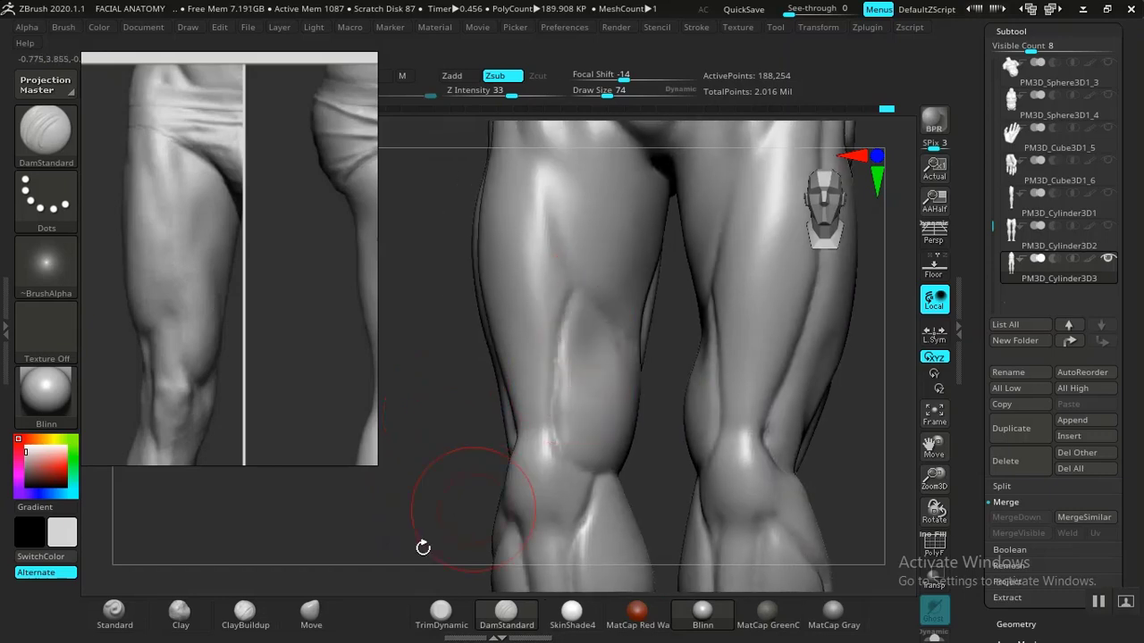
{"action": "left_click", "coordinate": [506, 611]}
{"action": "left_click", "coordinate": [571, 293]}
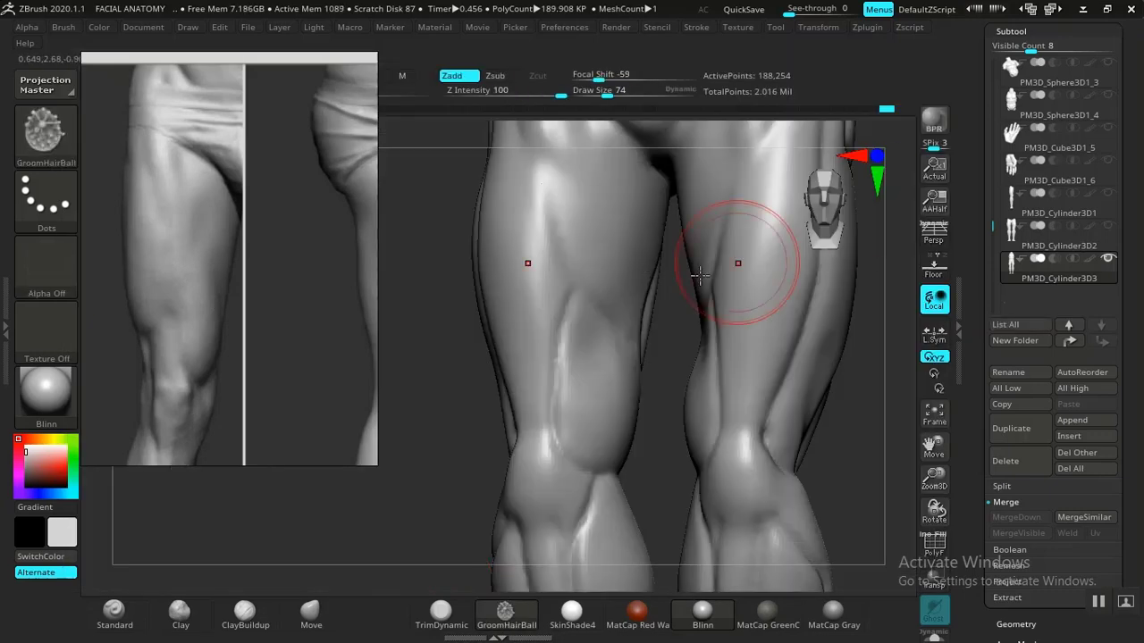
{"action": "mouse_move", "coordinate": [555, 250]}
{"action": "left_mouse_down"}
{"action": "mouse_move", "coordinate": [562, 285]}
{"action": "mouse_move", "coordinate": [579, 282]}
{"action": "left_mouse_up"}
{"action": "key", "text": "ctrl+z"}
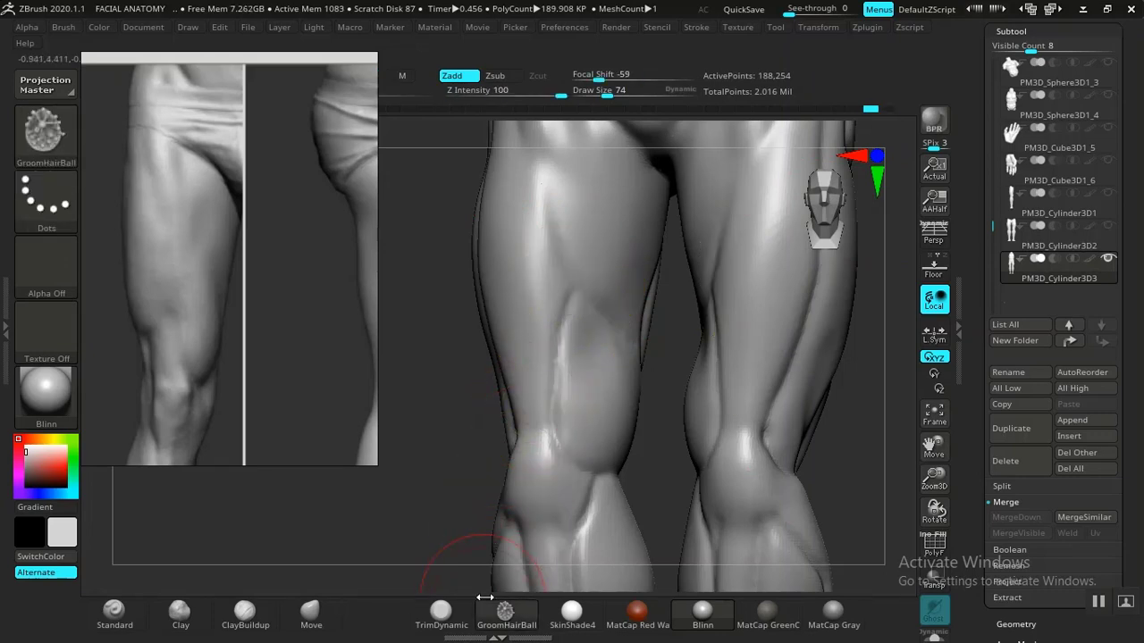
{"action": "left_click", "coordinate": [506, 614]}
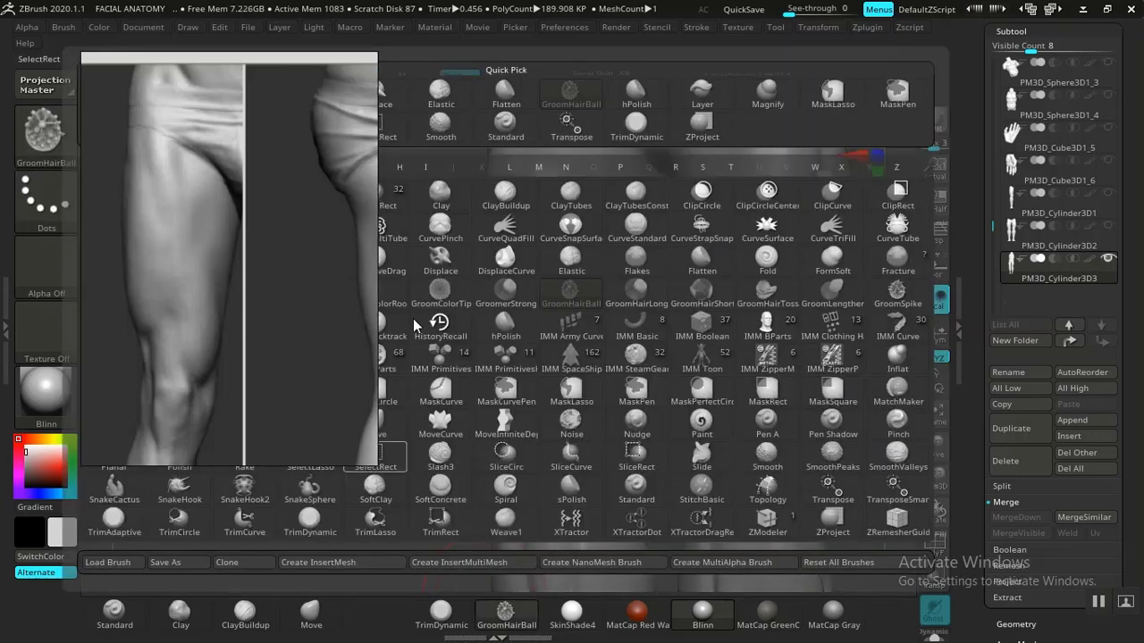
{"action": "left_click", "coordinate": [310, 93]}
Carve and soften the crease across the top of the teardrop muscle on the lower inner thigh with DamStandard.
{"action": "mouse_move", "coordinate": [785, 211]}
{"action": "left_mouse_down"}
{"action": "mouse_move", "coordinate": [533, 229]}
{"action": "mouse_move", "coordinate": [274, 281]}
{"action": "left_mouse_up"}
{"action": "left_click_drag", "start_coordinate": [438, 367], "coordinate": [475, 409]}
{"action": "left_click_drag", "start_coordinate": [593, 311], "coordinate": [606, 335]}
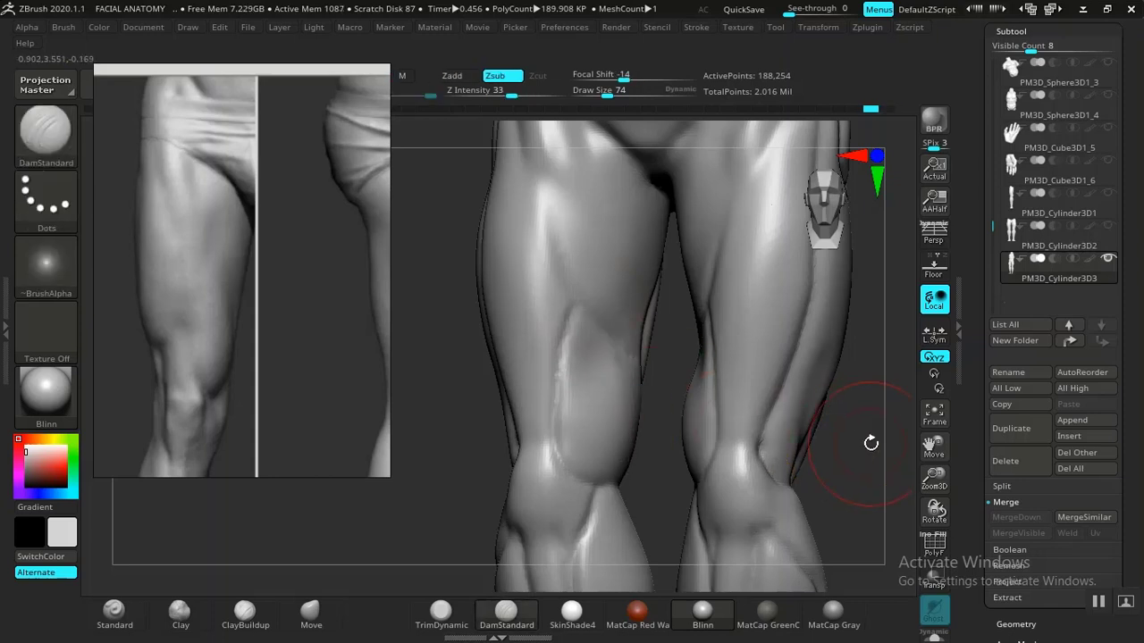
{"action": "right_click_drag", "start_coordinate": [751, 433], "coordinate": [625, 319]}
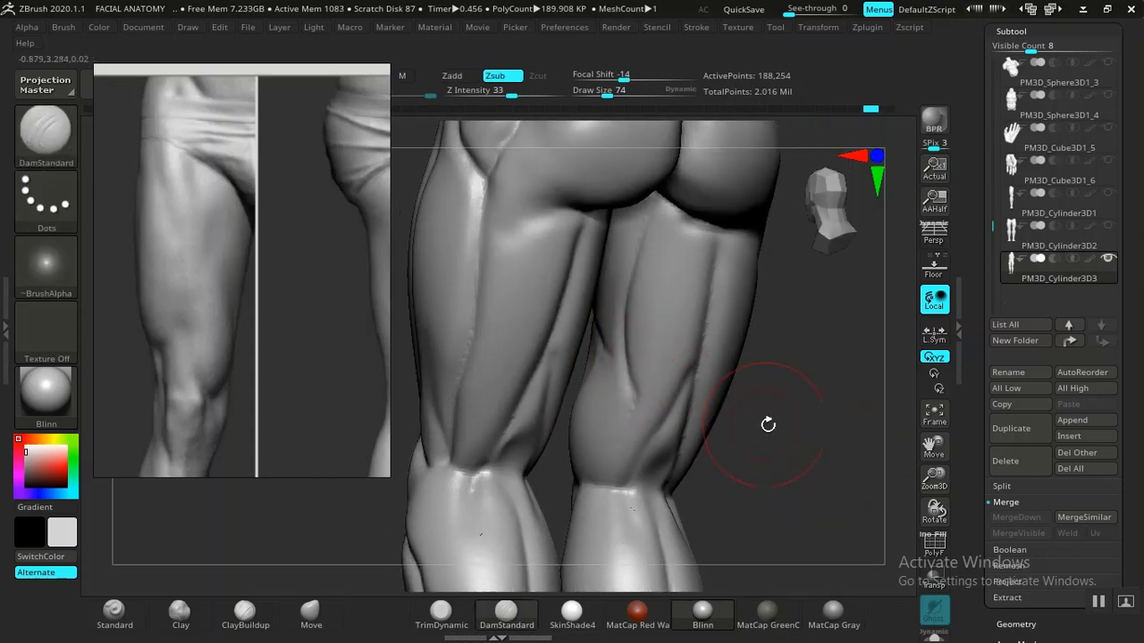
{"action": "mouse_move", "coordinate": [778, 413]}
{"action": "right_mouse_down"}
{"action": "mouse_move", "coordinate": [875, 443]}
{"action": "mouse_move", "coordinate": [587, 344]}
{"action": "right_mouse_up"}
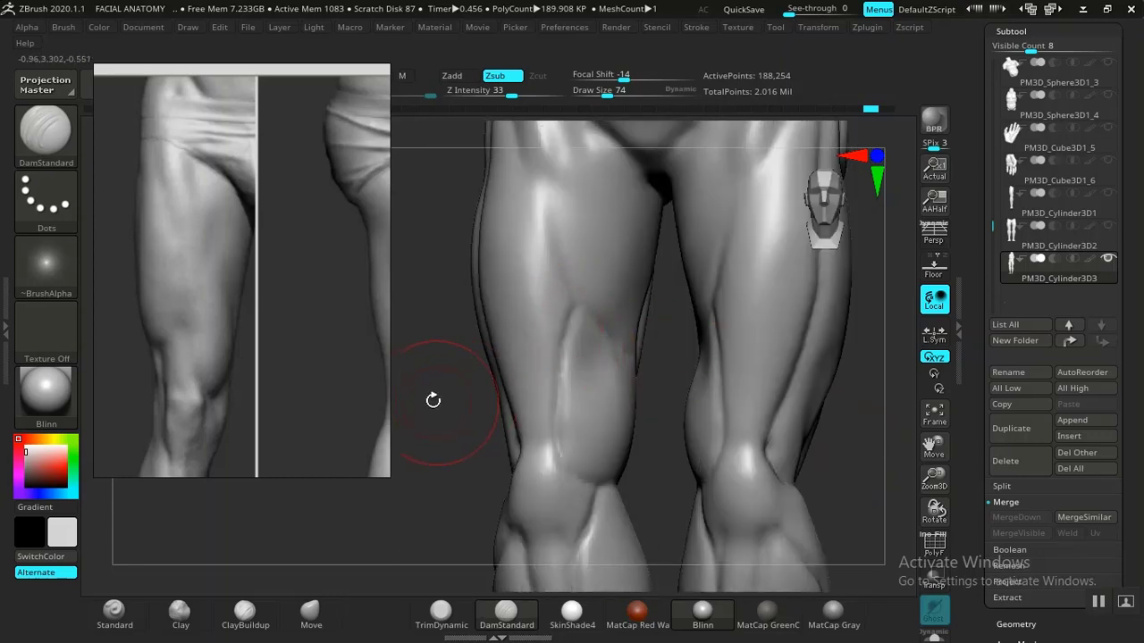
Build up the lower front thigh over the old crease above the knee with ClayBuildup at Z Intensity 20.
{"action": "left_click", "coordinate": [244, 611]}
{"action": "mouse_move", "coordinate": [344, 555]}
{"action": "right_mouse_down"}
{"action": "mouse_move", "coordinate": [421, 499]}
{"action": "mouse_move", "coordinate": [483, 413]}
{"action": "mouse_move", "coordinate": [571, 280]}
{"action": "mouse_move", "coordinate": [446, 363]}
{"action": "mouse_move", "coordinate": [566, 225]}
{"action": "right_mouse_up"}
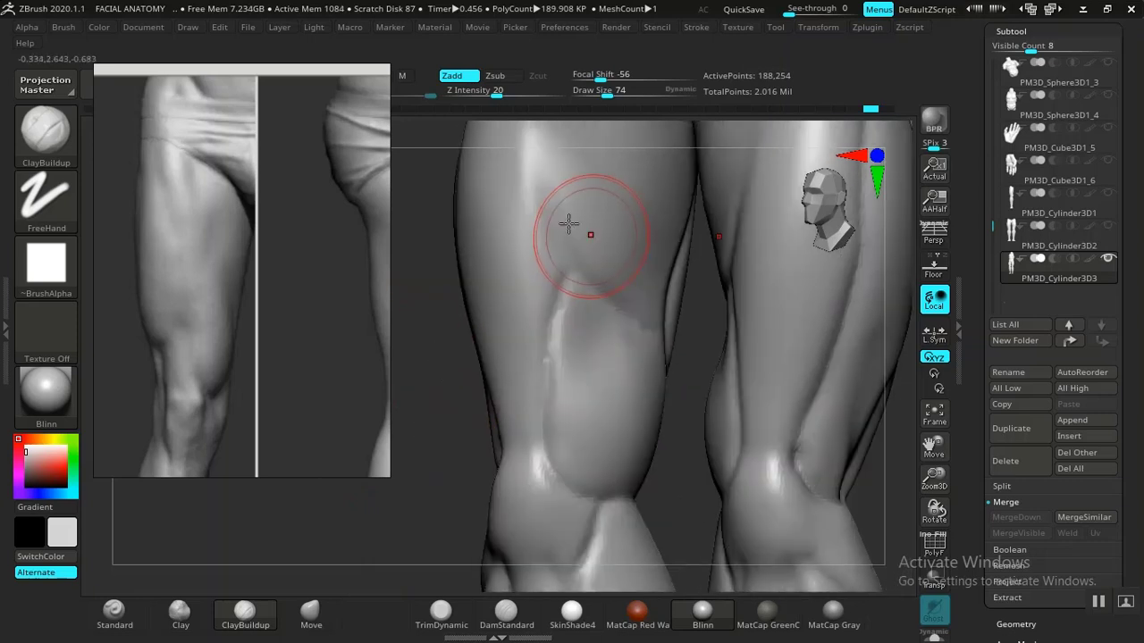
{"action": "mouse_move", "coordinate": [566, 224]}
{"action": "left_mouse_down"}
{"action": "mouse_move", "coordinate": [549, 224]}
{"action": "mouse_move", "coordinate": [582, 376]}
{"action": "mouse_move", "coordinate": [566, 356]}
{"action": "mouse_move", "coordinate": [580, 447]}
{"action": "mouse_move", "coordinate": [582, 403]}
{"action": "mouse_move", "coordinate": [603, 426]}
{"action": "left_mouse_up"}
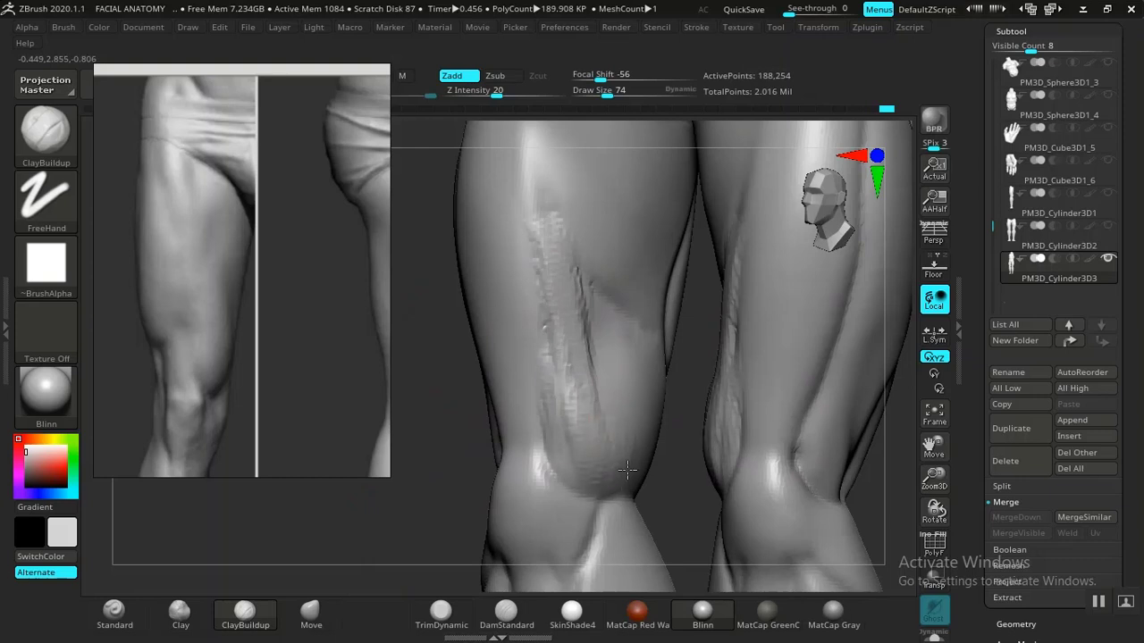
{"action": "mouse_move", "coordinate": [600, 305]}
{"action": "left_mouse_down"}
{"action": "mouse_move", "coordinate": [557, 251]}
{"action": "mouse_move", "coordinate": [551, 454]}
{"action": "mouse_move", "coordinate": [611, 441]}
{"action": "mouse_move", "coordinate": [585, 344]}
{"action": "mouse_move", "coordinate": [545, 446]}
{"action": "left_mouse_up"}
Fill out the inner teardrop muscle above the knee with ClayBuildup and blend it using Smooth at Z Intensity 43.
{"action": "key", "text": "f"}
{"action": "mouse_move", "coordinate": [804, 429]}
{"action": "right_mouse_down", "text": "ctrl"}
{"action": "mouse_move", "coordinate": [831, 390]}
{"action": "mouse_move", "coordinate": [753, 340]}
{"action": "mouse_move", "coordinate": [784, 324]}
{"action": "mouse_move", "coordinate": [577, 414]}
{"action": "right_mouse_up", "text": "ctrl"}
{"action": "right_click_drag", "start_coordinate": [427, 431], "coordinate": [605, 375], "text": "ctrl"}
{"action": "mouse_move", "coordinate": [598, 323]}
{"action": "left_mouse_down"}
{"action": "mouse_move", "coordinate": [574, 229]}
{"action": "mouse_move", "coordinate": [616, 361]}
{"action": "left_mouse_up"}
{"action": "left_click_drag", "start_coordinate": [609, 300], "coordinate": [643, 486]}
{"action": "key", "text": "shift"}
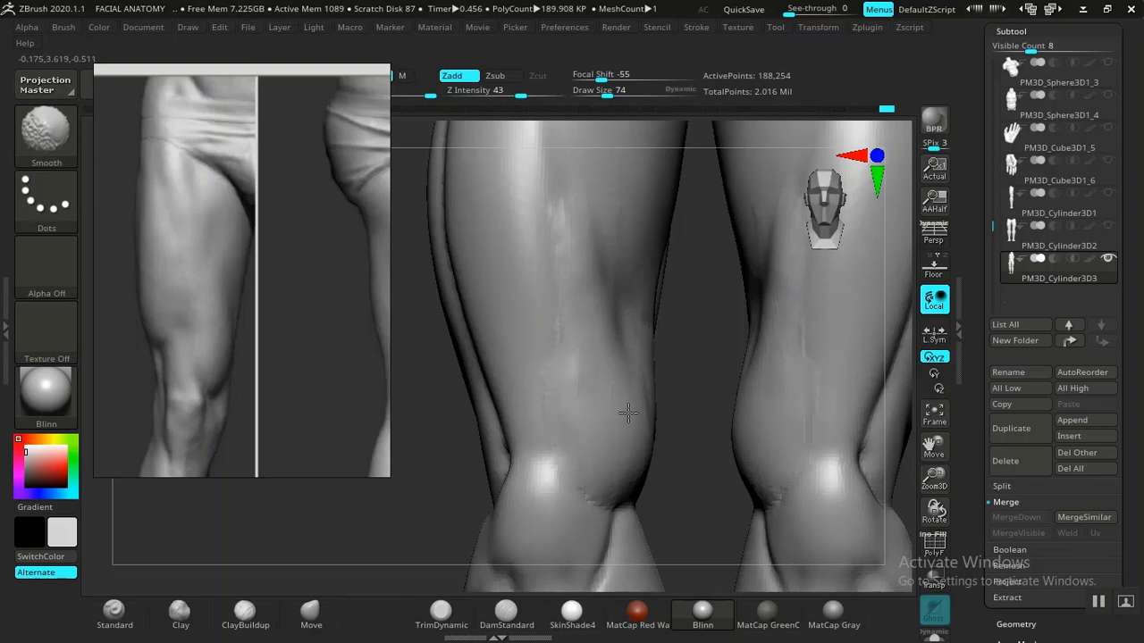
Carve the rounded outline of the inner teardrop muscle above the kneecap with DamStandard at Z Intensity 33, and soften it.
{"action": "left_click", "coordinate": [501, 612]}
{"action": "mouse_move", "coordinate": [396, 549]}
{"action": "left_mouse_down"}
{"action": "mouse_move", "coordinate": [378, 549]}
{"action": "mouse_move", "coordinate": [393, 545]}
{"action": "left_mouse_up"}
{"action": "left_click_drag", "start_coordinate": [622, 273], "coordinate": [611, 284]}
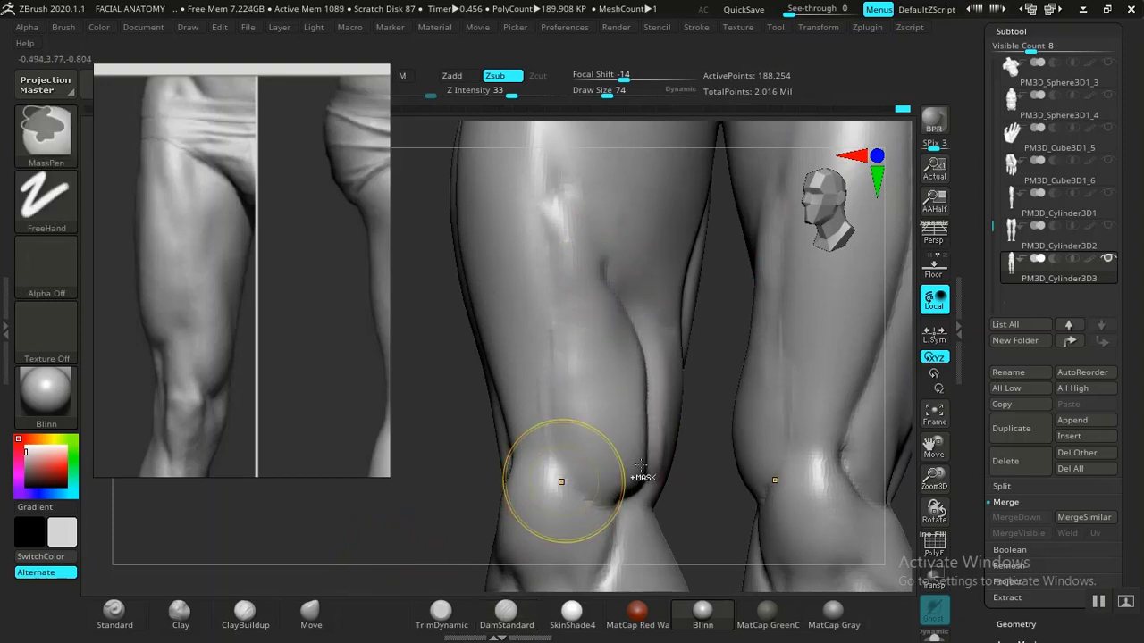
{"action": "left_click_drag", "start_coordinate": [548, 480], "coordinate": [600, 510], "text": "shift"}
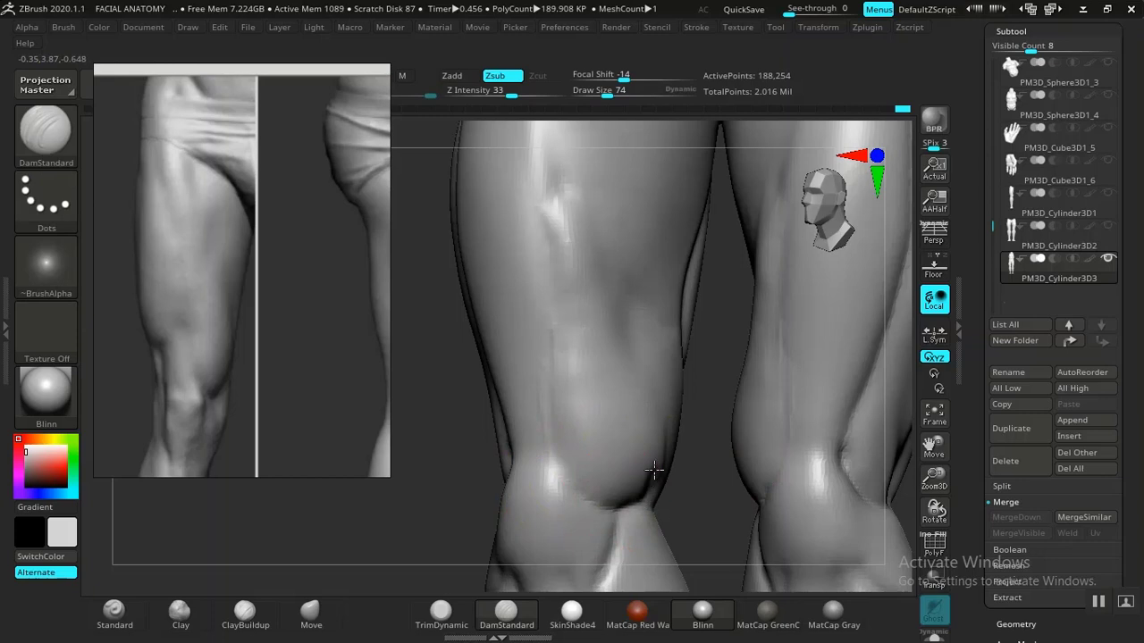
{"action": "left_click_drag", "start_coordinate": [656, 409], "coordinate": [643, 474], "text": "shift"}
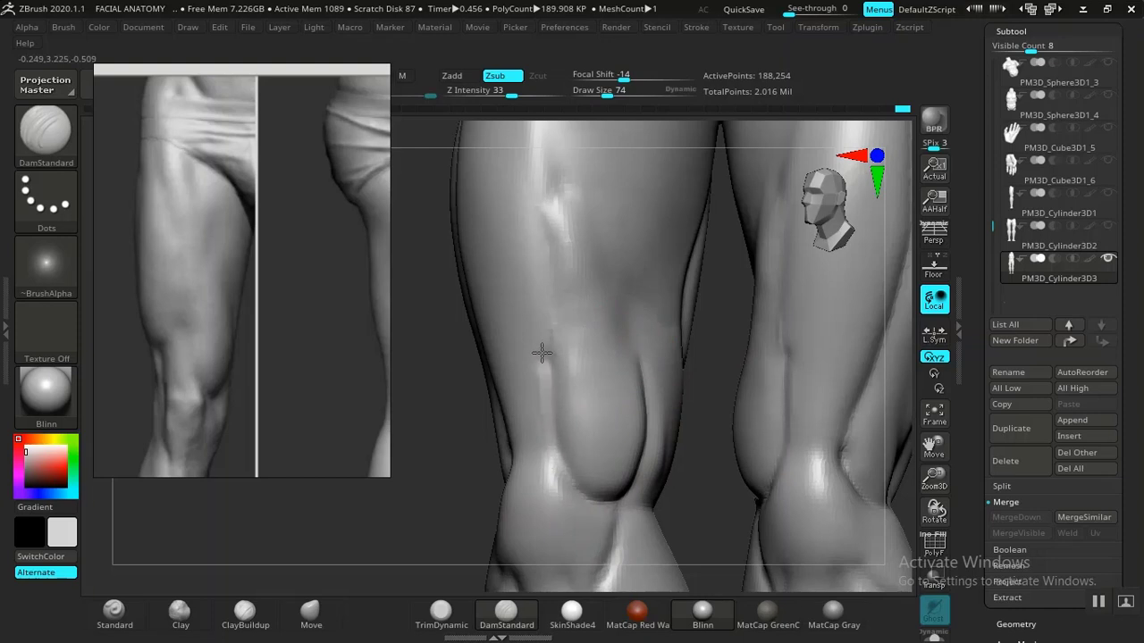
Carve a short vertical groove on the lower front thigh above the kneecap with DamStandard.
{"action": "left_click_drag", "start_coordinate": [541, 354], "coordinate": [533, 366]}
{"action": "mouse_move", "coordinate": [417, 472]}
{"action": "left_mouse_down"}
{"action": "mouse_move", "coordinate": [429, 454]}
{"action": "mouse_move", "coordinate": [460, 462]}
{"action": "mouse_move", "coordinate": [474, 444]}
{"action": "mouse_move", "coordinate": [470, 394]}
{"action": "mouse_move", "coordinate": [487, 490]}
{"action": "left_mouse_up"}
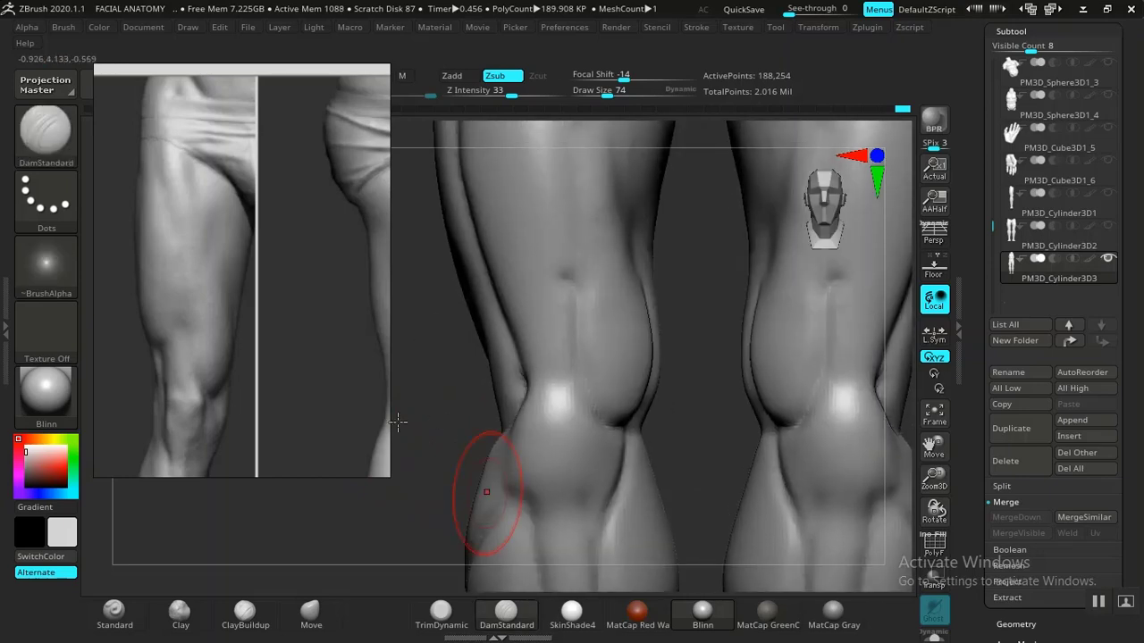
{"action": "mouse_move", "coordinate": [396, 421]}
{"action": "left_mouse_down"}
{"action": "mouse_move", "coordinate": [677, 296]}
{"action": "mouse_move", "coordinate": [693, 299]}
{"action": "left_mouse_up"}
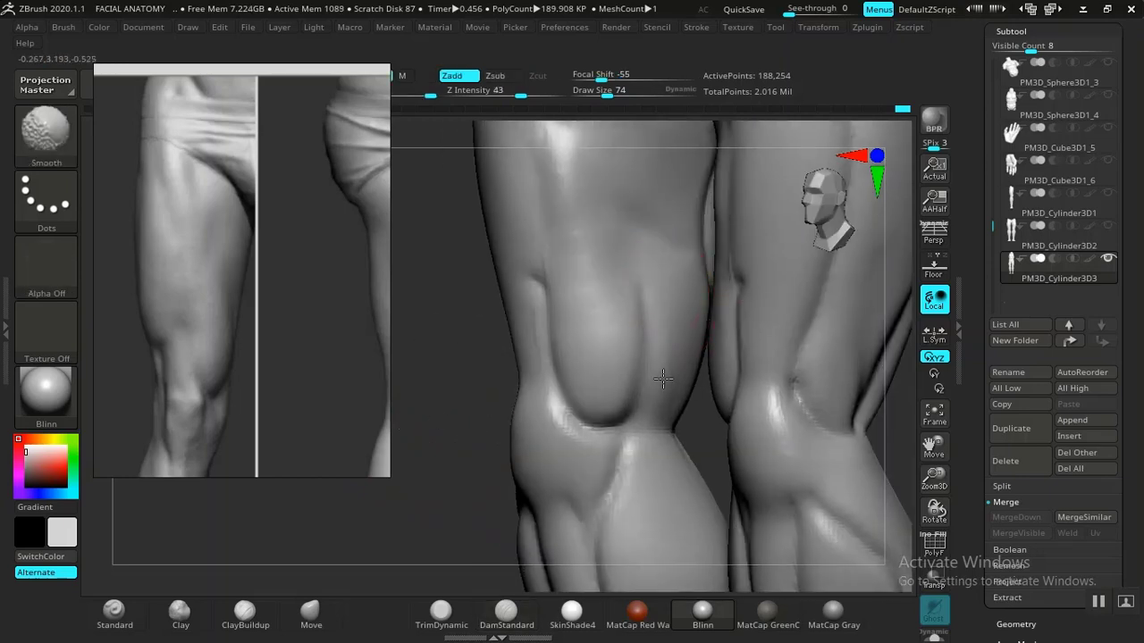
{"action": "left_click_drag", "start_coordinate": [483, 441], "coordinate": [441, 435]}
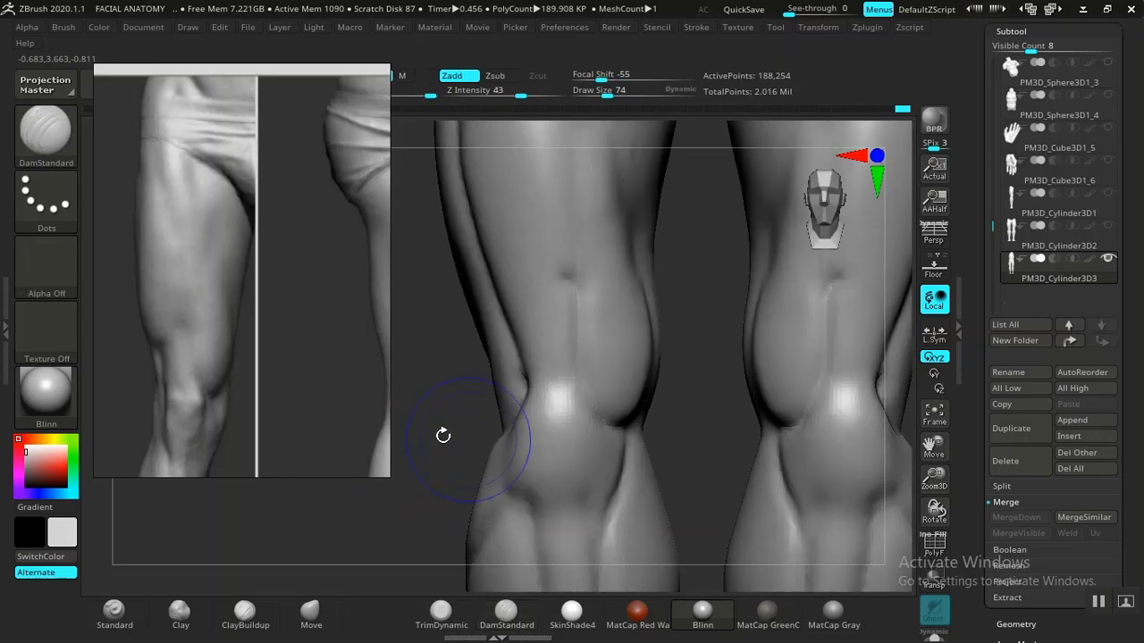
Define the crease where the inner teardrop muscle meets the kneecap and soften the groove on the thigh above.
{"action": "mouse_move", "coordinate": [423, 312]}
{"action": "left_mouse_down", "text": "alt"}
{"action": "mouse_move", "coordinate": [479, 351]}
{"action": "mouse_move", "coordinate": [453, 418]}
{"action": "mouse_move", "coordinate": [452, 357]}
{"action": "mouse_move", "coordinate": [468, 423]}
{"action": "left_mouse_up", "text": "alt"}
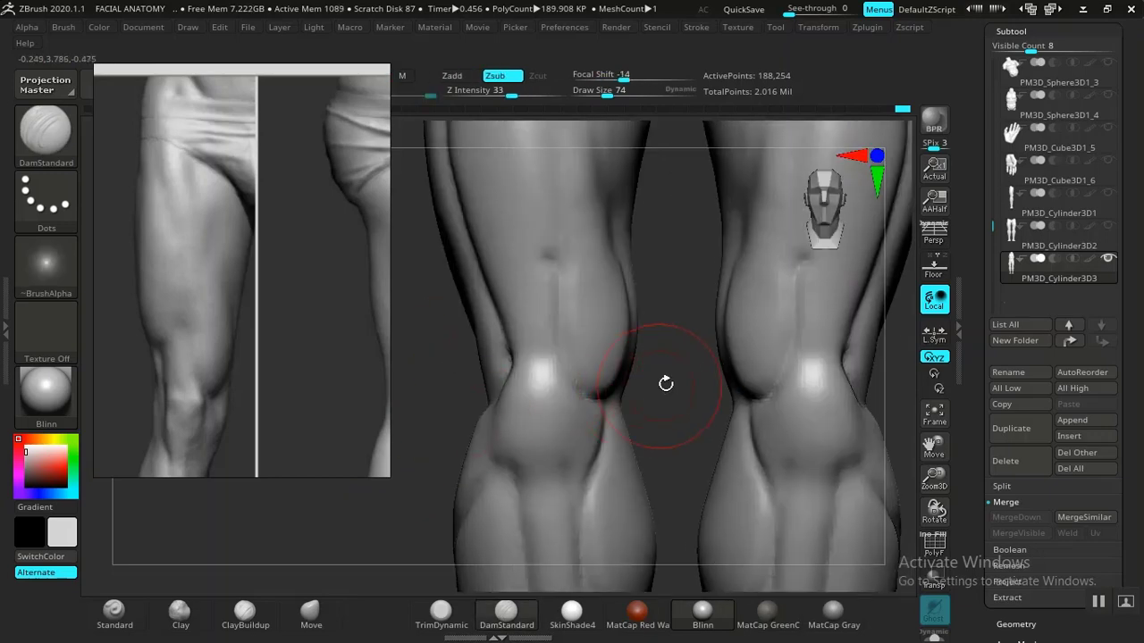
{"action": "left_click_drag", "start_coordinate": [666, 383], "coordinate": [595, 395]}
{"action": "left_click_drag", "start_coordinate": [454, 401], "coordinate": [547, 373]}
{"action": "left_click_drag", "start_coordinate": [842, 426], "coordinate": [513, 422]}
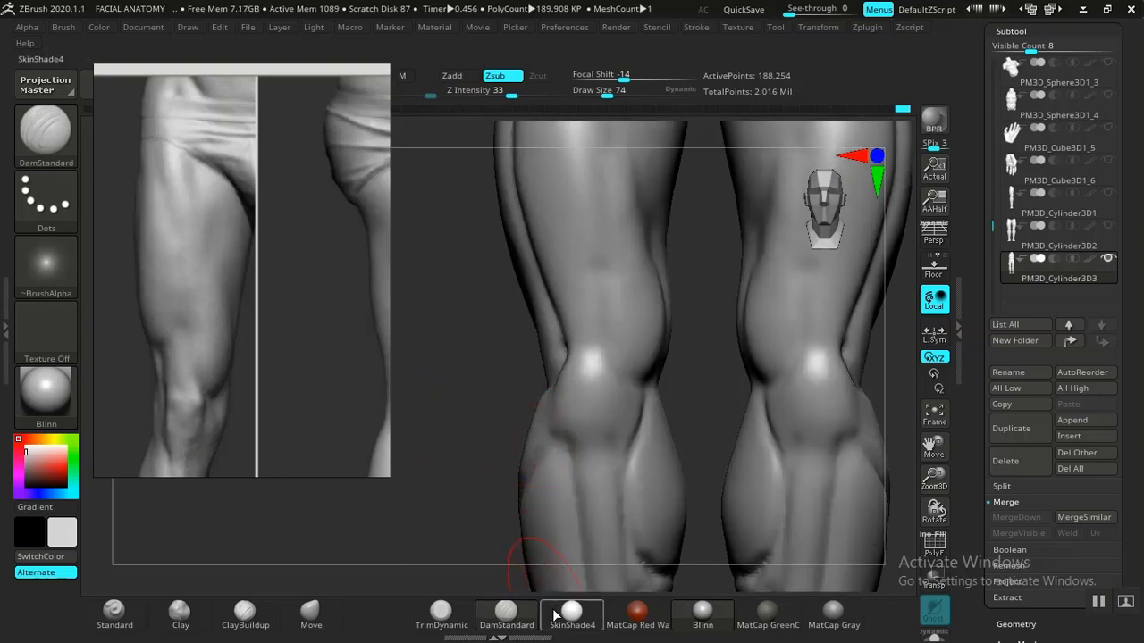
Carve the curved lower edge of the front thigh muscle above the kneecap and the crease down the knee's outer side.
{"action": "left_click_drag", "start_coordinate": [492, 379], "coordinate": [492, 425], "text": "alt"}
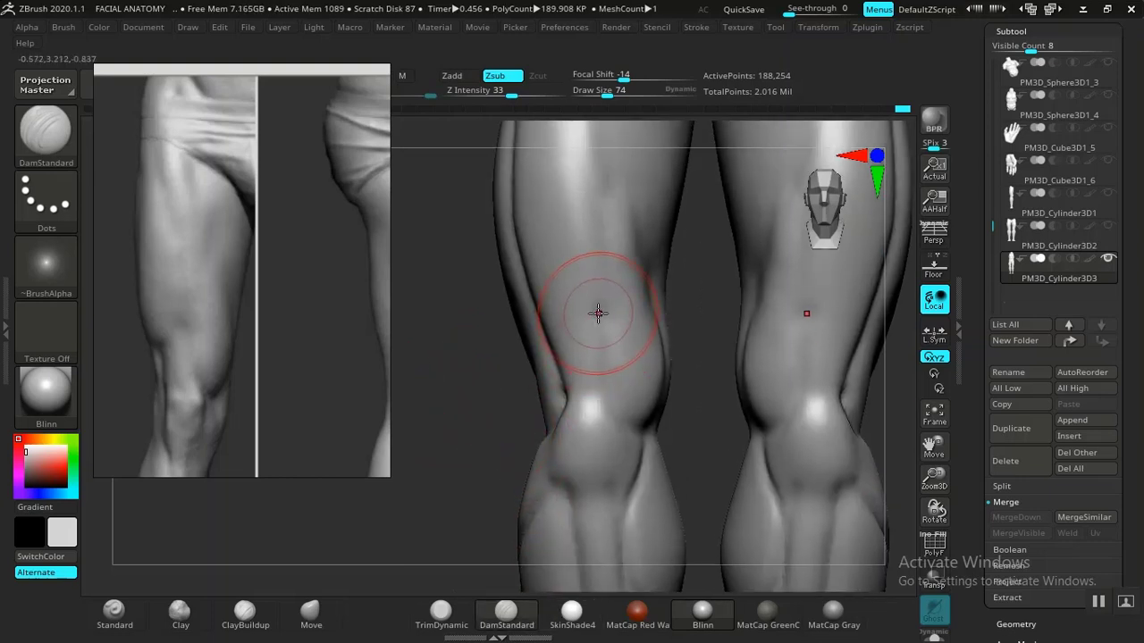
{"action": "left_click_drag", "start_coordinate": [580, 311], "coordinate": [572, 327]}
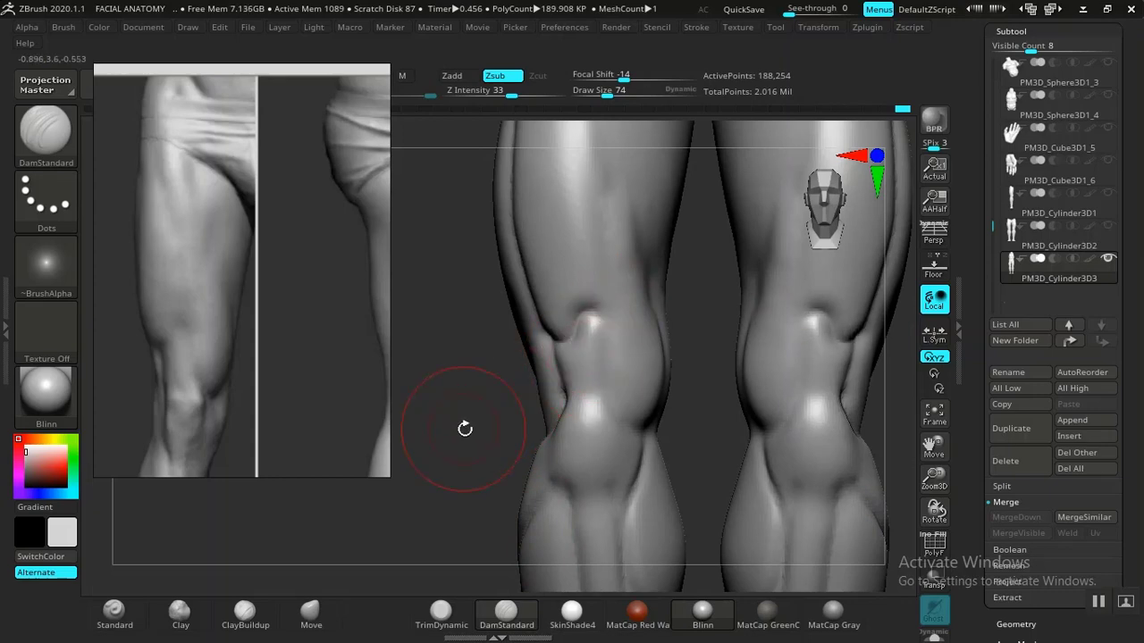
{"action": "left_click_drag", "start_coordinate": [464, 429], "coordinate": [464, 278], "text": "alt"}
{"action": "mouse_move", "coordinate": [506, 313]}
{"action": "left_mouse_down", "text": "alt"}
{"action": "mouse_move", "coordinate": [509, 295]}
{"action": "mouse_move", "coordinate": [482, 342]}
{"action": "mouse_move", "coordinate": [492, 300]}
{"action": "left_mouse_up", "text": "alt"}
{"action": "left_click_drag", "start_coordinate": [480, 375], "coordinate": [518, 369]}
{"action": "left_click_drag", "start_coordinate": [486, 358], "coordinate": [489, 389], "text": "alt"}
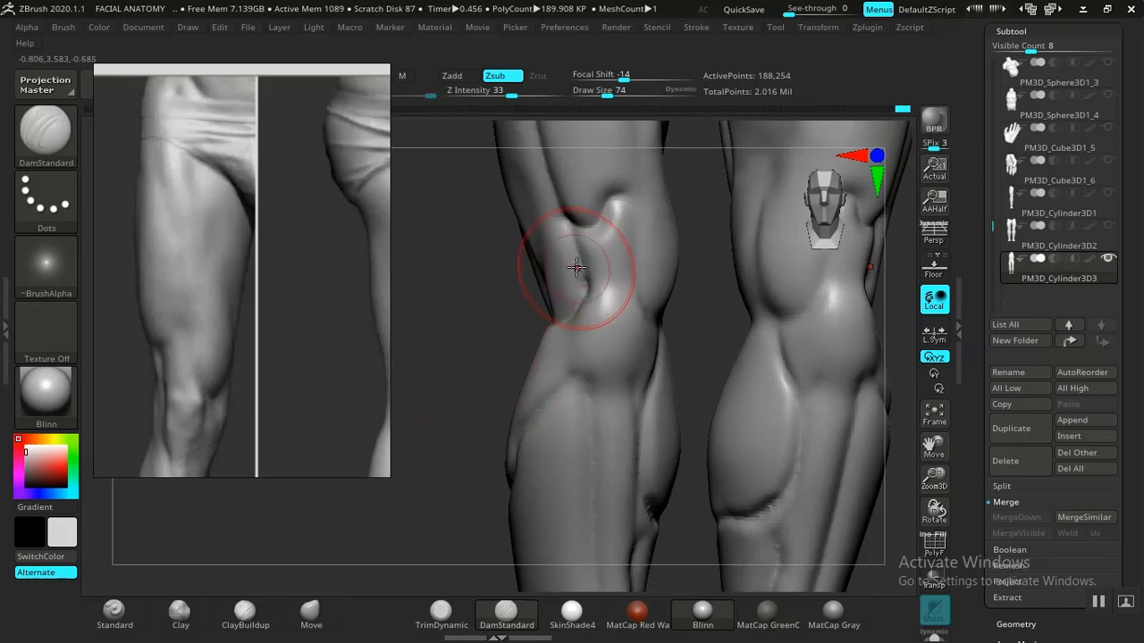
{"action": "left_click_drag", "start_coordinate": [576, 267], "coordinate": [571, 270]}
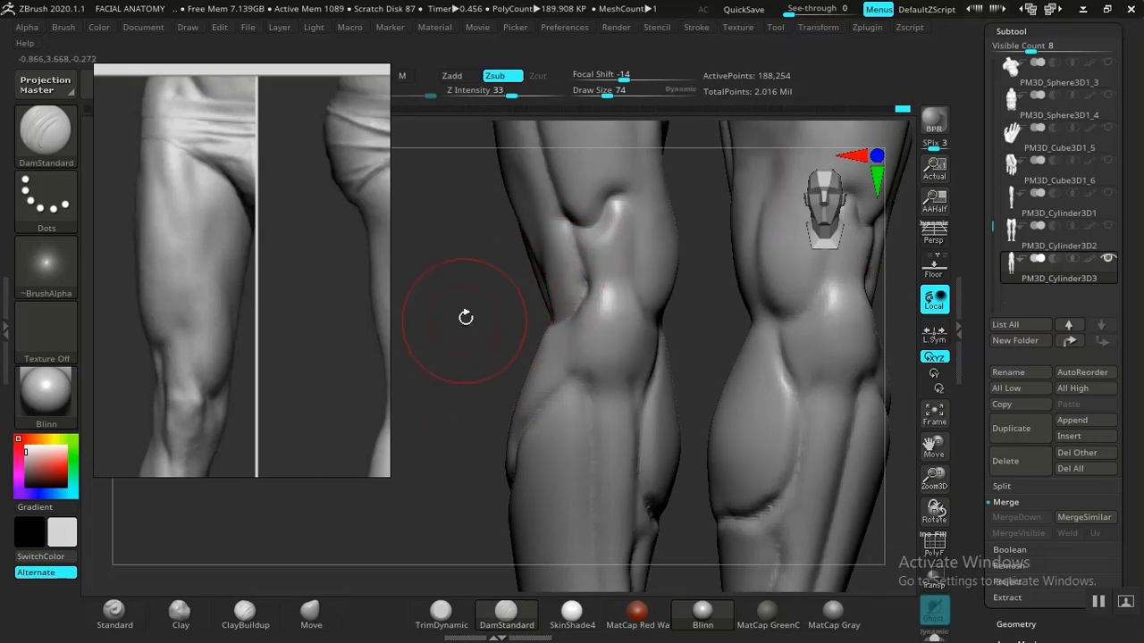
{"action": "mouse_move", "coordinate": [465, 317]}
{"action": "left_mouse_down"}
{"action": "mouse_move", "coordinate": [467, 401]}
{"action": "mouse_move", "coordinate": [477, 366]}
{"action": "mouse_move", "coordinate": [480, 403]}
{"action": "mouse_move", "coordinate": [512, 425]}
{"action": "mouse_move", "coordinate": [506, 372]}
{"action": "mouse_move", "coordinate": [501, 424]}
{"action": "mouse_move", "coordinate": [518, 418]}
{"action": "left_mouse_up"}
{"action": "left_click_drag", "start_coordinate": [582, 364], "coordinate": [558, 353]}
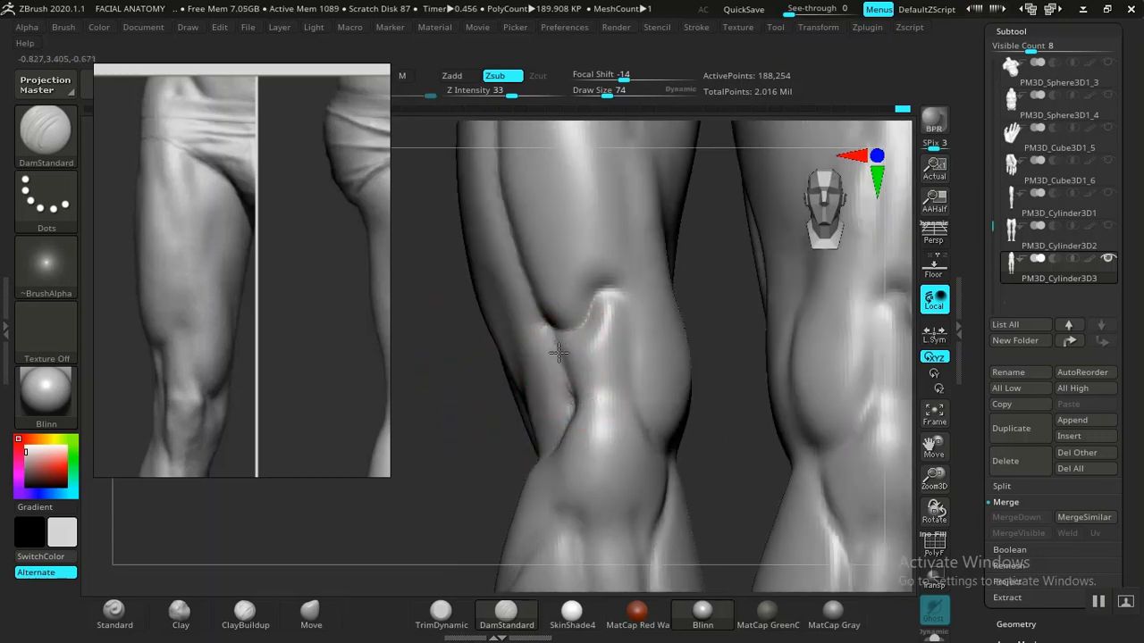
{"action": "key", "text": "shift"}
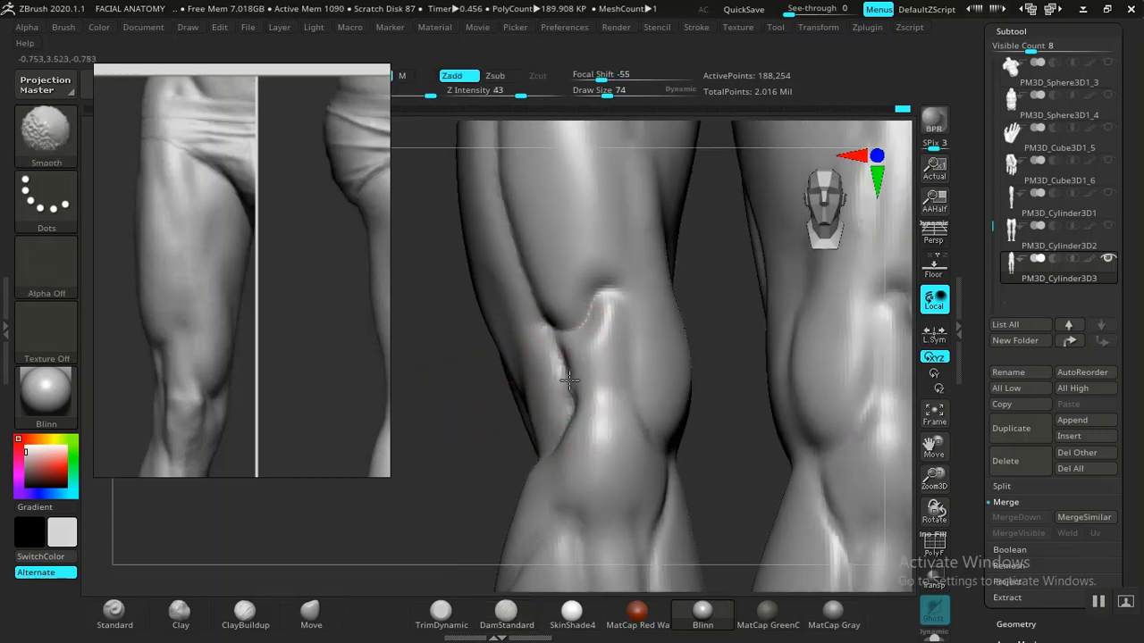
{"action": "left_click_drag", "start_coordinate": [570, 379], "coordinate": [574, 393], "text": "shift"}
{"action": "key", "text": "ctrl+z"}
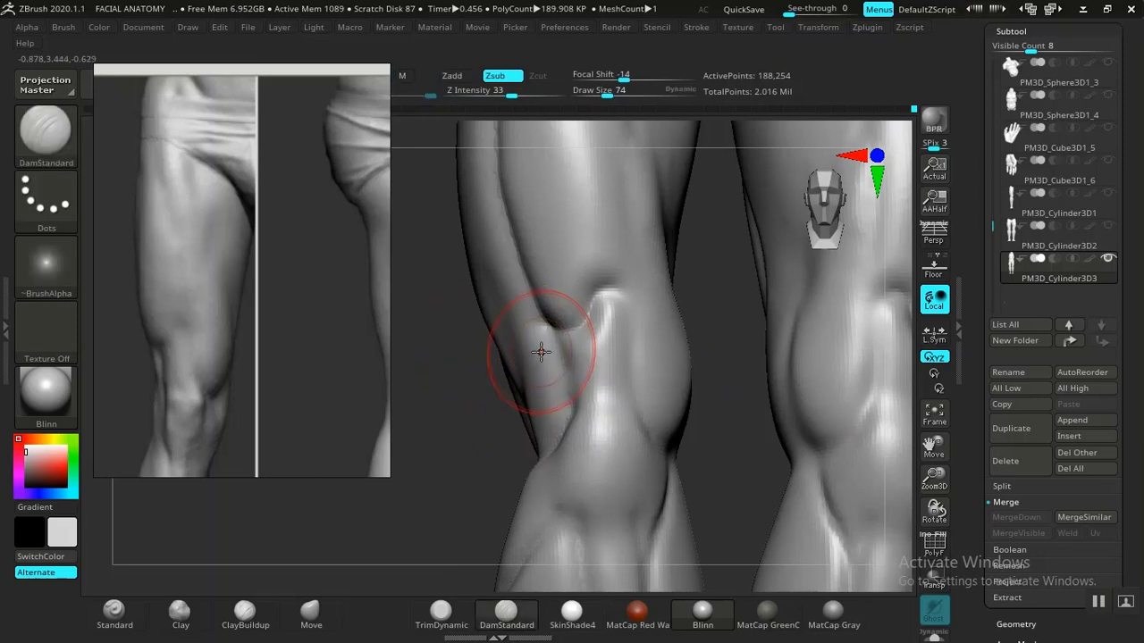
{"action": "key", "text": "ctrl+z"}
{"action": "key", "text": "ctrl+z"}
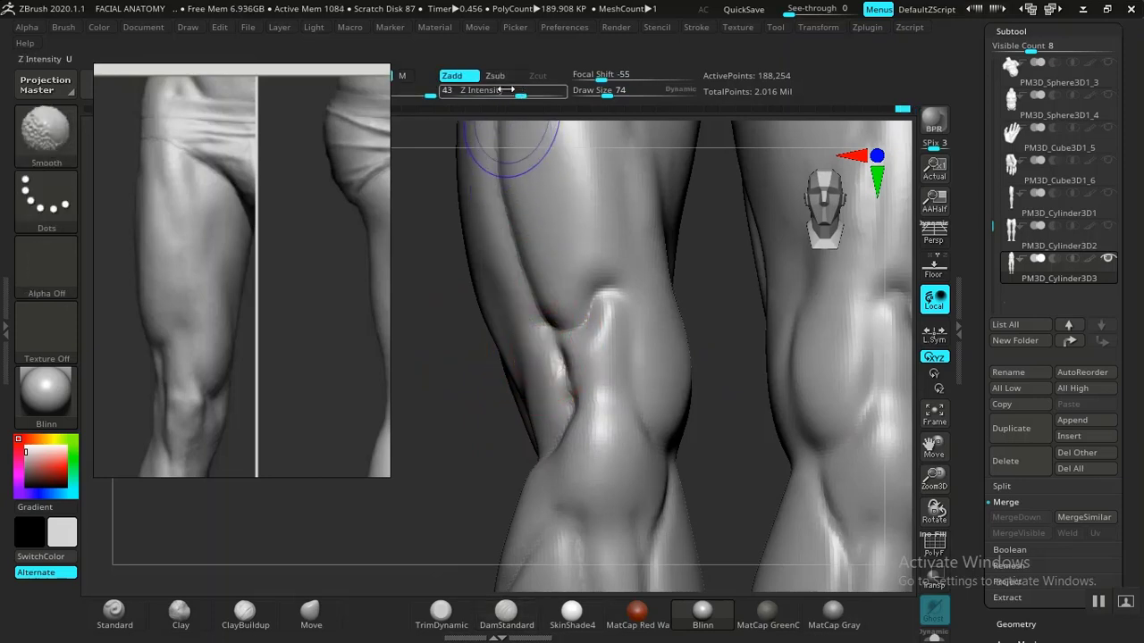
Set the Smooth brush's Z Intensity to 19 and soften the crease beside the outer knee and the groove along the outer thigh.
{"action": "left_click_drag", "start_coordinate": [505, 91], "coordinate": [497, 94], "text": "shift"}
{"action": "mouse_move", "coordinate": [563, 353]}
{"action": "left_mouse_down", "text": "shift"}
{"action": "mouse_move", "coordinate": [574, 378]}
{"action": "mouse_move", "coordinate": [570, 366]}
{"action": "left_mouse_up", "text": "shift"}
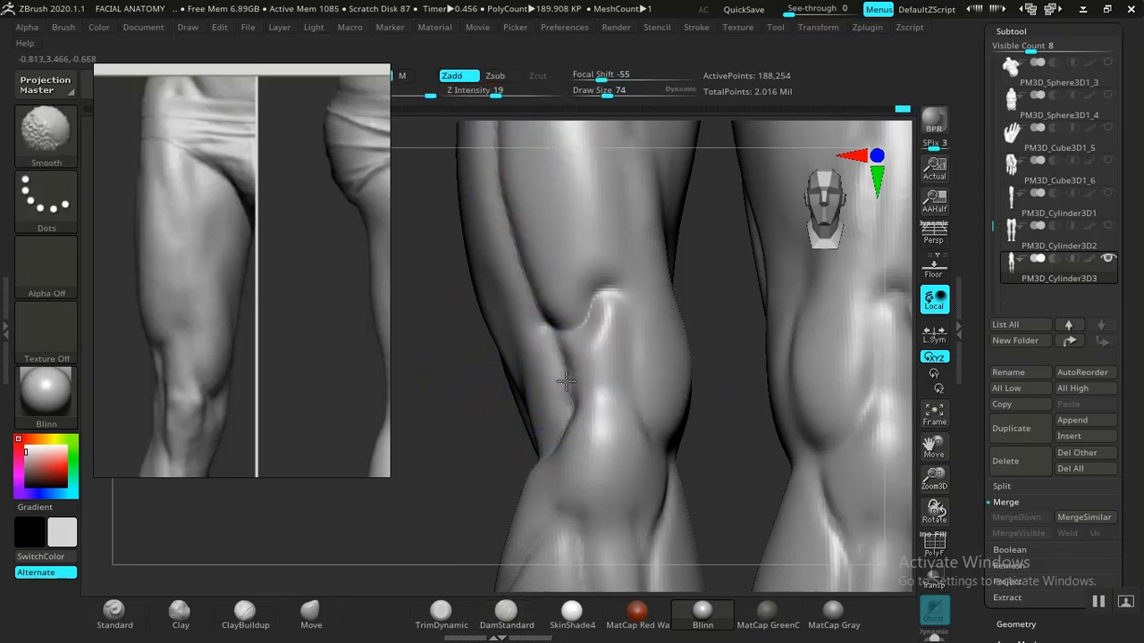
{"action": "mouse_move", "coordinate": [434, 327]}
{"action": "left_mouse_down", "text": "alt"}
{"action": "mouse_move", "coordinate": [462, 393]}
{"action": "mouse_move", "coordinate": [468, 384]}
{"action": "mouse_move", "coordinate": [458, 373]}
{"action": "mouse_move", "coordinate": [459, 432]}
{"action": "mouse_move", "coordinate": [467, 378]}
{"action": "mouse_move", "coordinate": [468, 468]}
{"action": "mouse_move", "coordinate": [458, 447]}
{"action": "left_mouse_up", "text": "alt"}
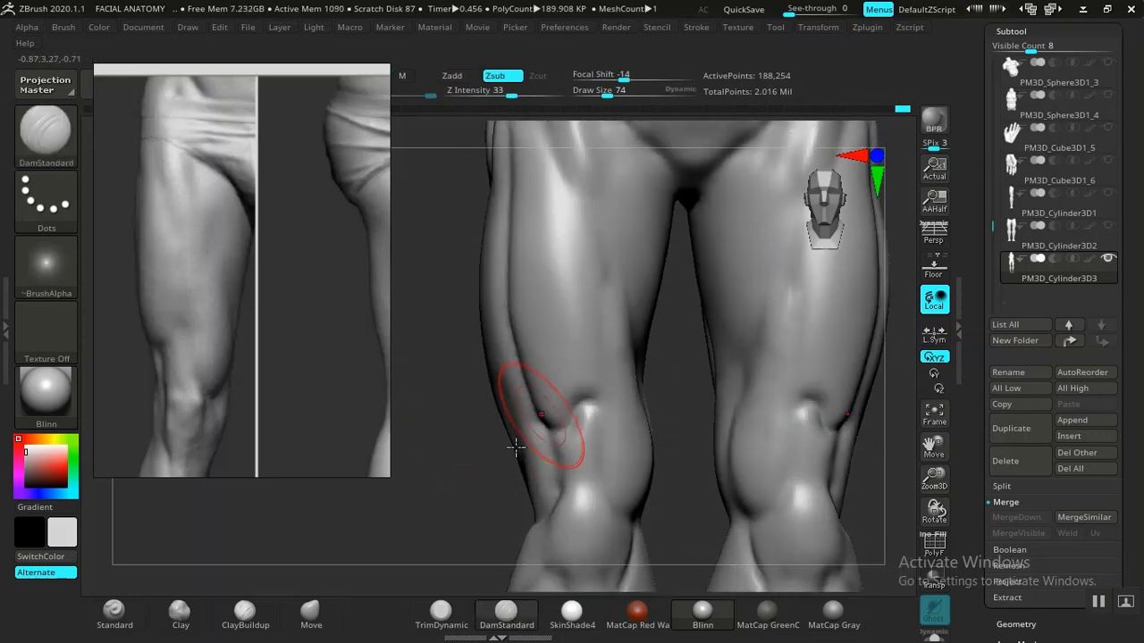
{"action": "mouse_move", "coordinate": [479, 285]}
{"action": "left_mouse_down", "text": "alt"}
{"action": "mouse_move", "coordinate": [494, 353]}
{"action": "mouse_move", "coordinate": [524, 234]}
{"action": "mouse_move", "coordinate": [515, 298]}
{"action": "mouse_move", "coordinate": [528, 246]}
{"action": "left_mouse_up", "text": "alt"}
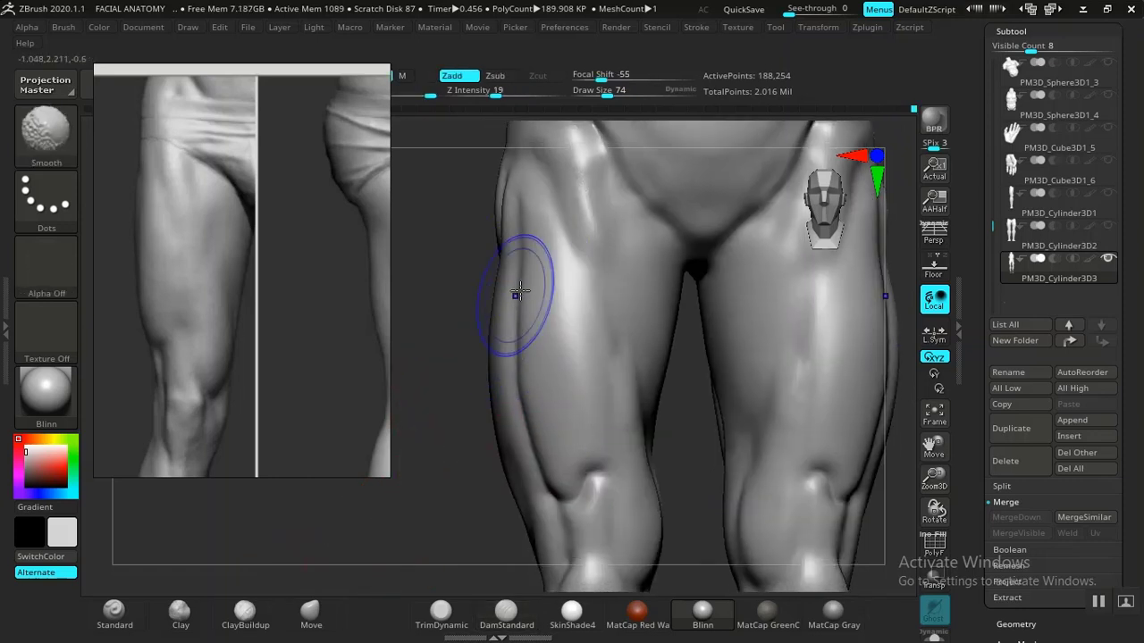
{"action": "left_click_drag", "start_coordinate": [516, 293], "coordinate": [522, 429], "text": "shift"}
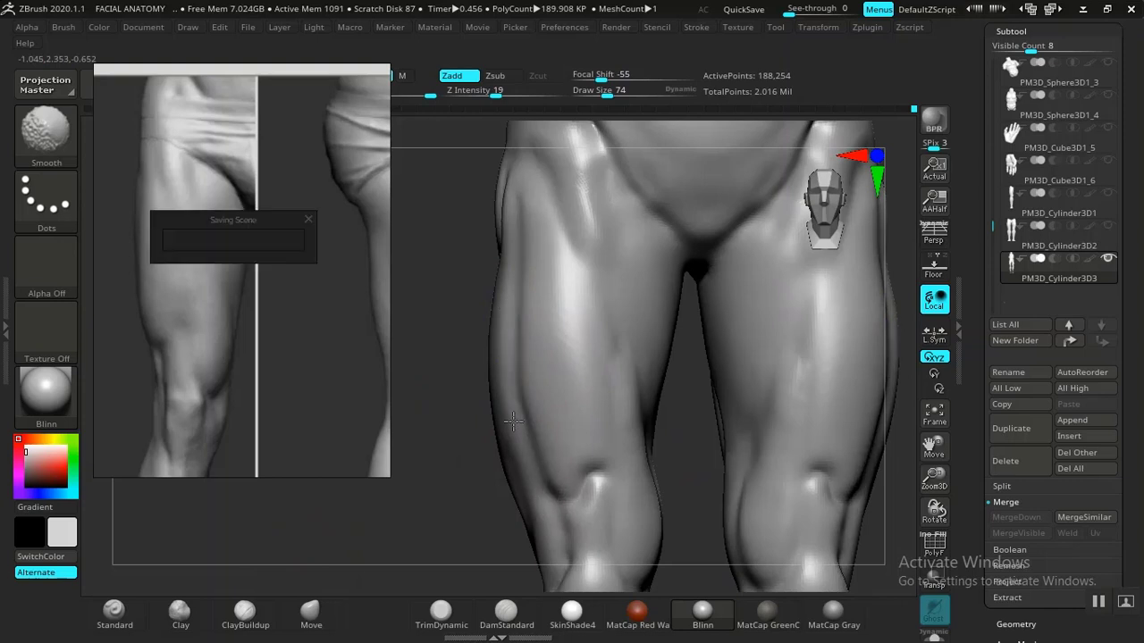
Build up the outer front thigh muscle above the knee with ClayBuildup and smooth the strokes.
{"action": "left_click", "coordinate": [271, 619]}
{"action": "left_click_drag", "start_coordinate": [408, 515], "coordinate": [526, 413]}
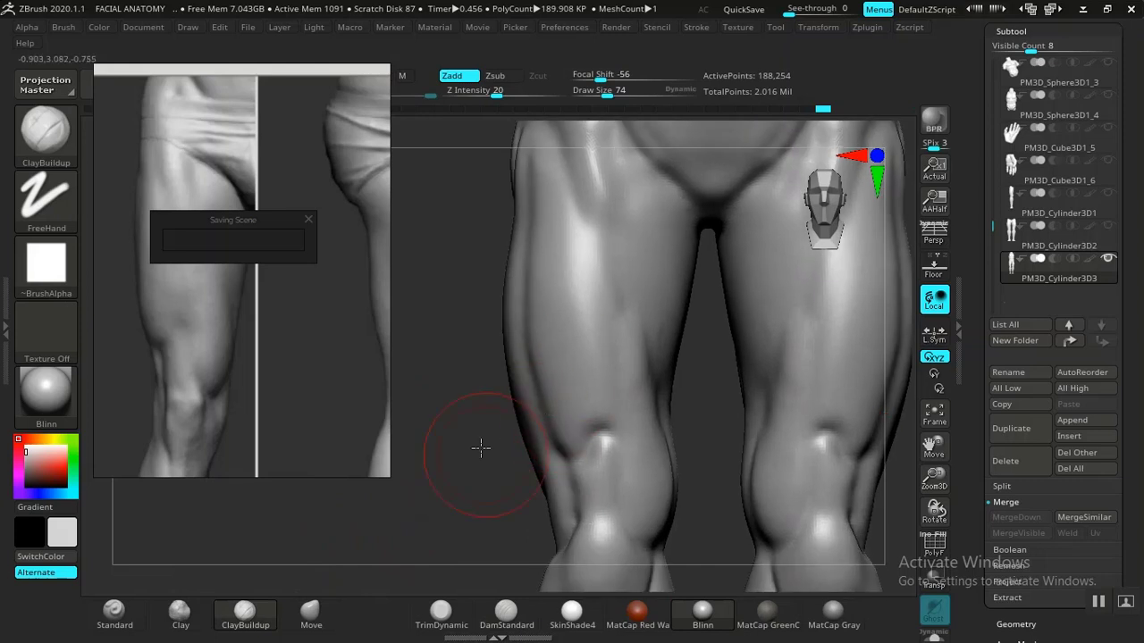
{"action": "mouse_move", "coordinate": [479, 446]}
{"action": "left_mouse_down"}
{"action": "mouse_move", "coordinate": [498, 436]}
{"action": "mouse_move", "coordinate": [483, 434]}
{"action": "left_mouse_up"}
{"action": "mouse_move", "coordinate": [551, 331]}
{"action": "left_mouse_down"}
{"action": "mouse_move", "coordinate": [546, 434]}
{"action": "mouse_move", "coordinate": [570, 437]}
{"action": "mouse_move", "coordinate": [544, 325]}
{"action": "mouse_move", "coordinate": [541, 384]}
{"action": "mouse_move", "coordinate": [573, 420]}
{"action": "left_mouse_up"}
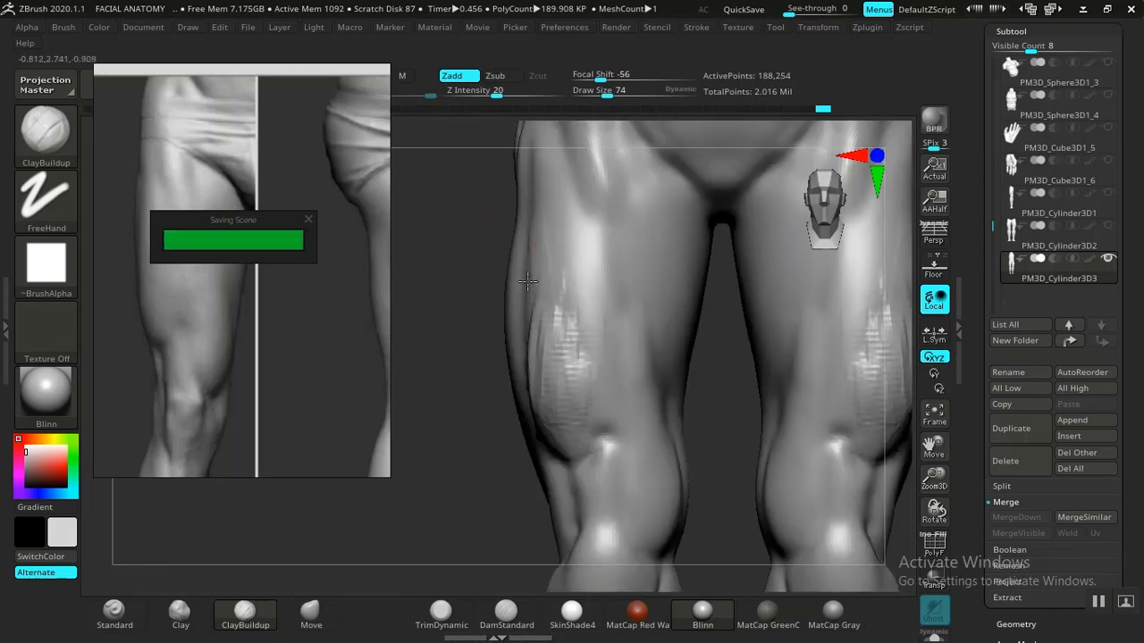
{"action": "left_click_drag", "start_coordinate": [452, 450], "coordinate": [543, 452]}
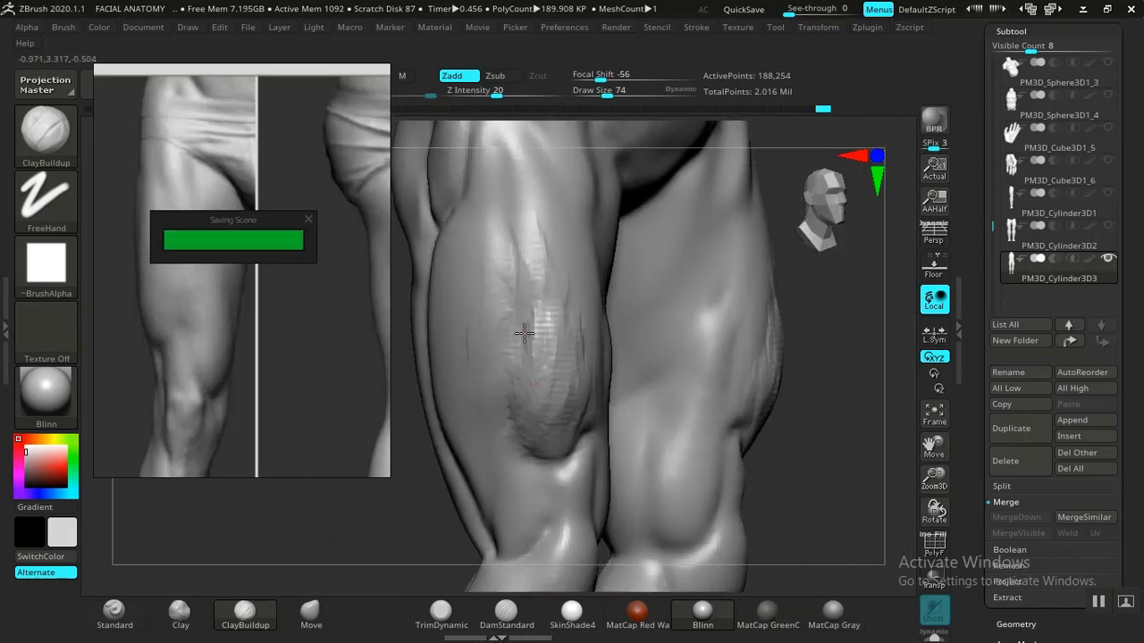
{"action": "mouse_move", "coordinate": [524, 333]}
{"action": "left_mouse_down"}
{"action": "mouse_move", "coordinate": [518, 342]}
{"action": "mouse_move", "coordinate": [498, 245]}
{"action": "left_mouse_up"}
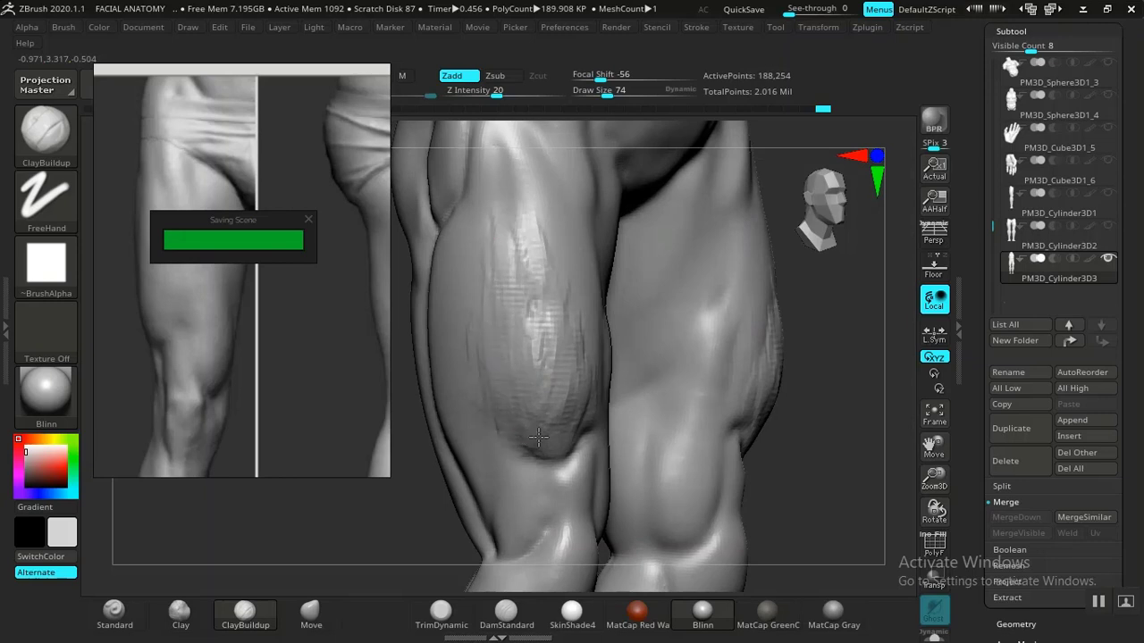
{"action": "left_click_drag", "start_coordinate": [544, 383], "coordinate": [559, 396], "text": "shift"}
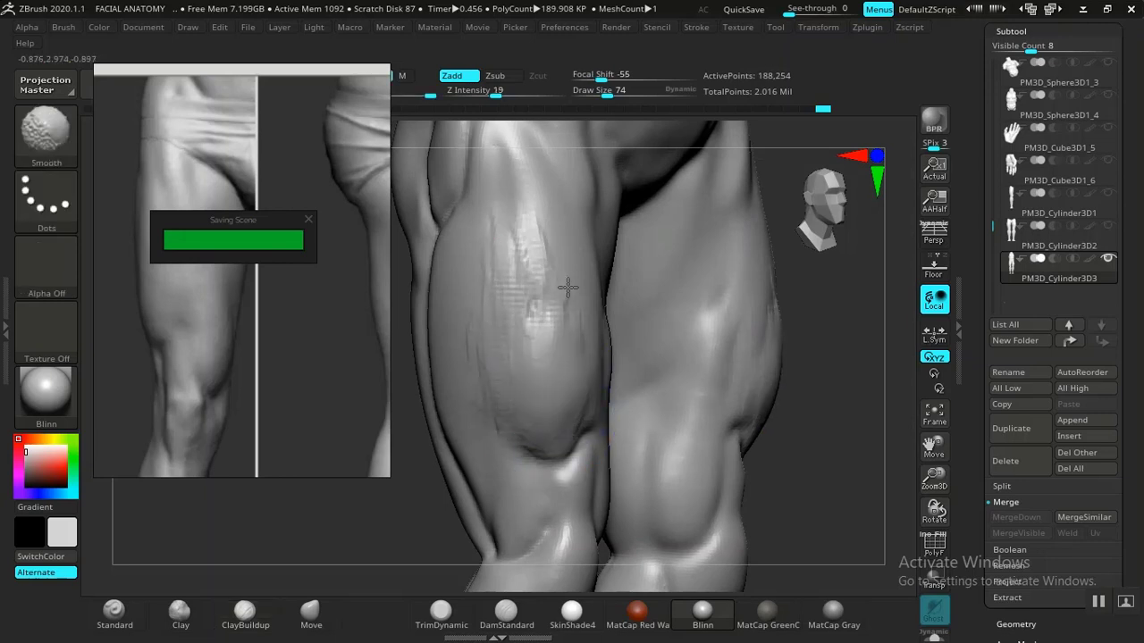
{"action": "left_click_drag", "start_coordinate": [567, 286], "coordinate": [505, 260], "text": "shift"}
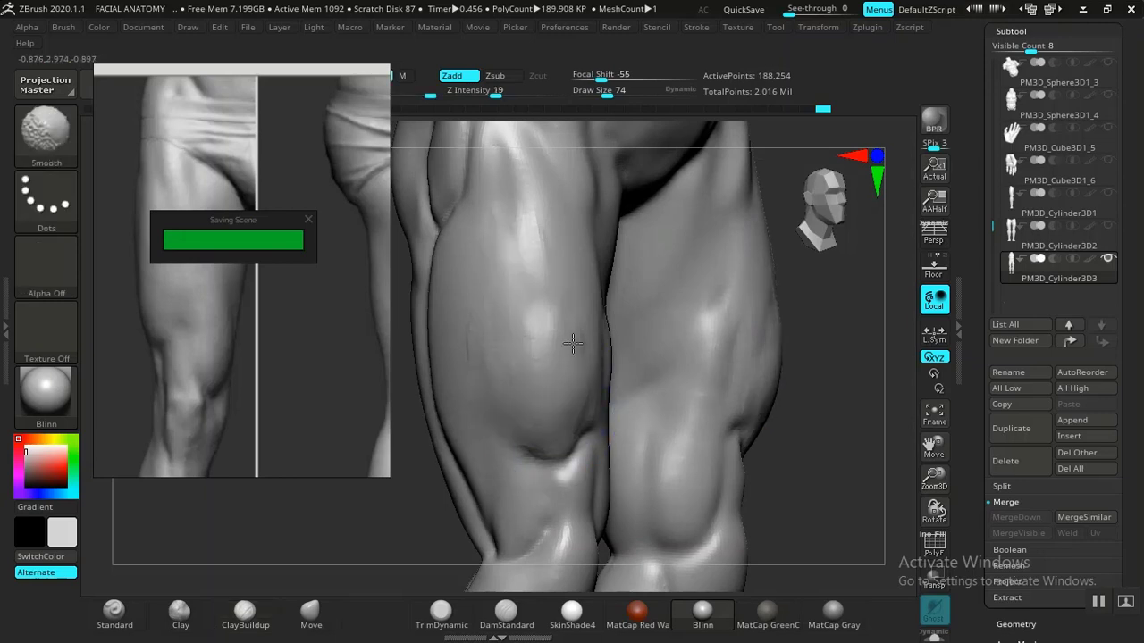
Carve the upper edge of the tendon above the kneecap with DamStandard, then fill the tendon with ClayBuildup and smooth it.
{"action": "mouse_move", "coordinate": [789, 375]}
{"action": "left_mouse_down", "text": "alt"}
{"action": "mouse_move", "coordinate": [774, 373]}
{"action": "mouse_move", "coordinate": [770, 388]}
{"action": "mouse_move", "coordinate": [756, 302]}
{"action": "mouse_move", "coordinate": [551, 424]}
{"action": "mouse_move", "coordinate": [485, 380]}
{"action": "left_mouse_up", "text": "alt"}
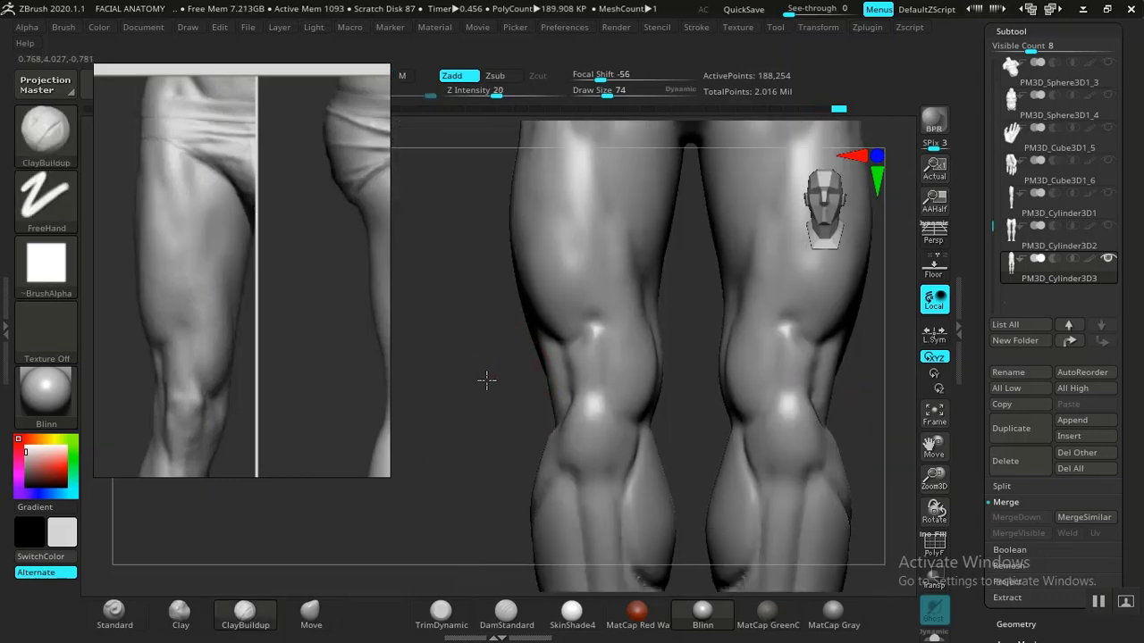
{"action": "mouse_move", "coordinate": [505, 447]}
{"action": "left_mouse_down", "text": "alt"}
{"action": "mouse_move", "coordinate": [513, 401]}
{"action": "mouse_move", "coordinate": [498, 360]}
{"action": "left_mouse_up", "text": "alt"}
{"action": "left_click", "coordinate": [513, 614]}
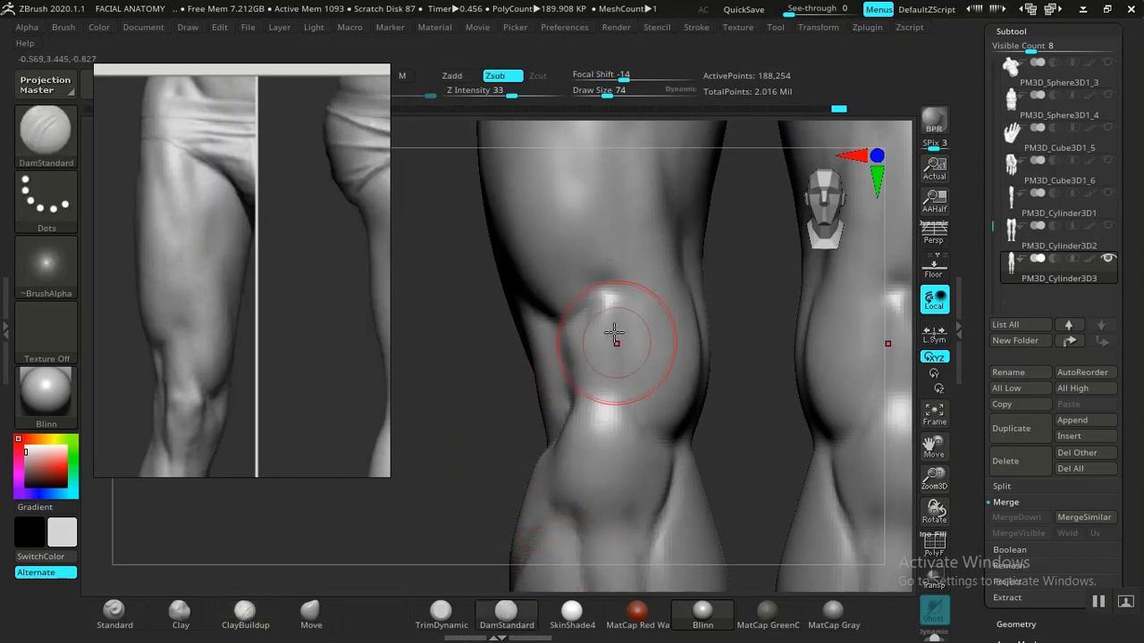
{"action": "left_click_drag", "start_coordinate": [620, 288], "coordinate": [595, 273]}
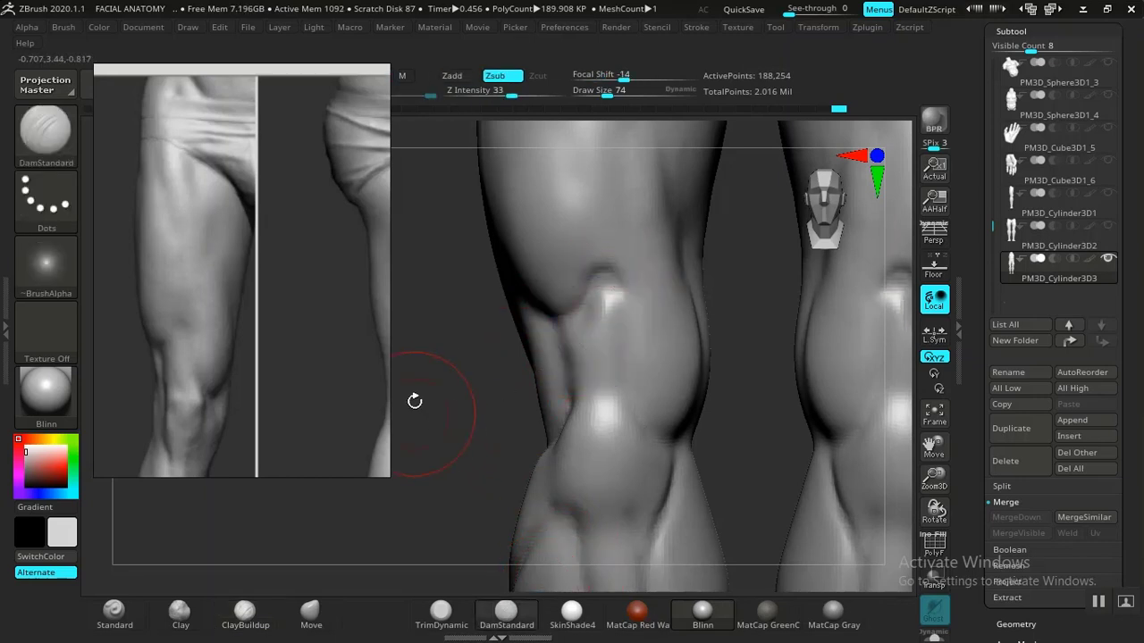
{"action": "left_click", "coordinate": [244, 594]}
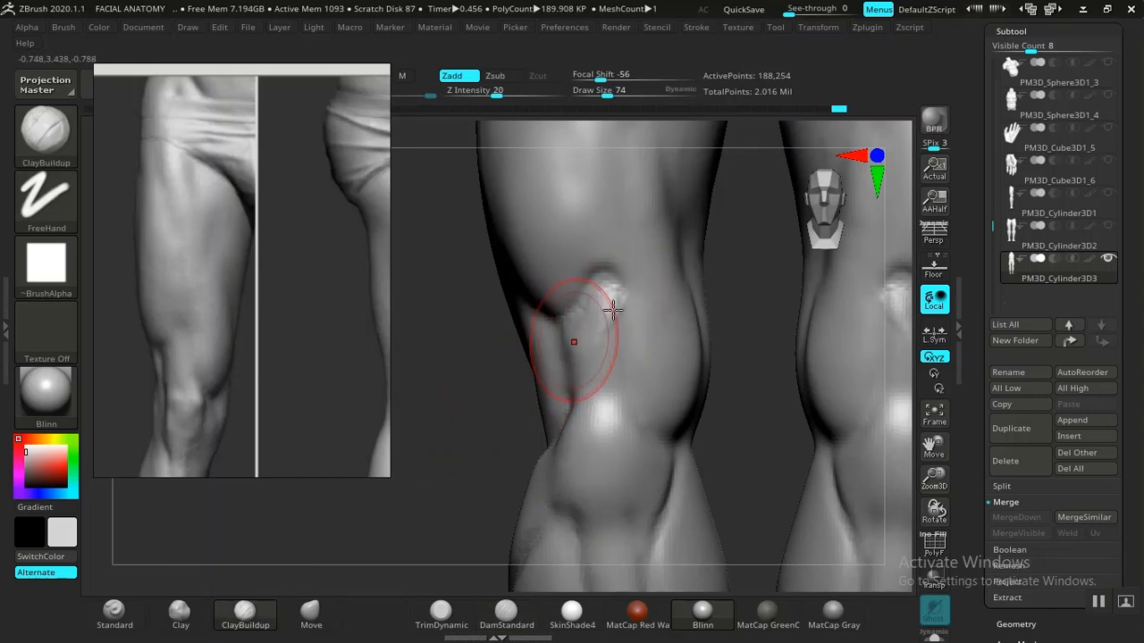
{"action": "key", "text": "shift"}
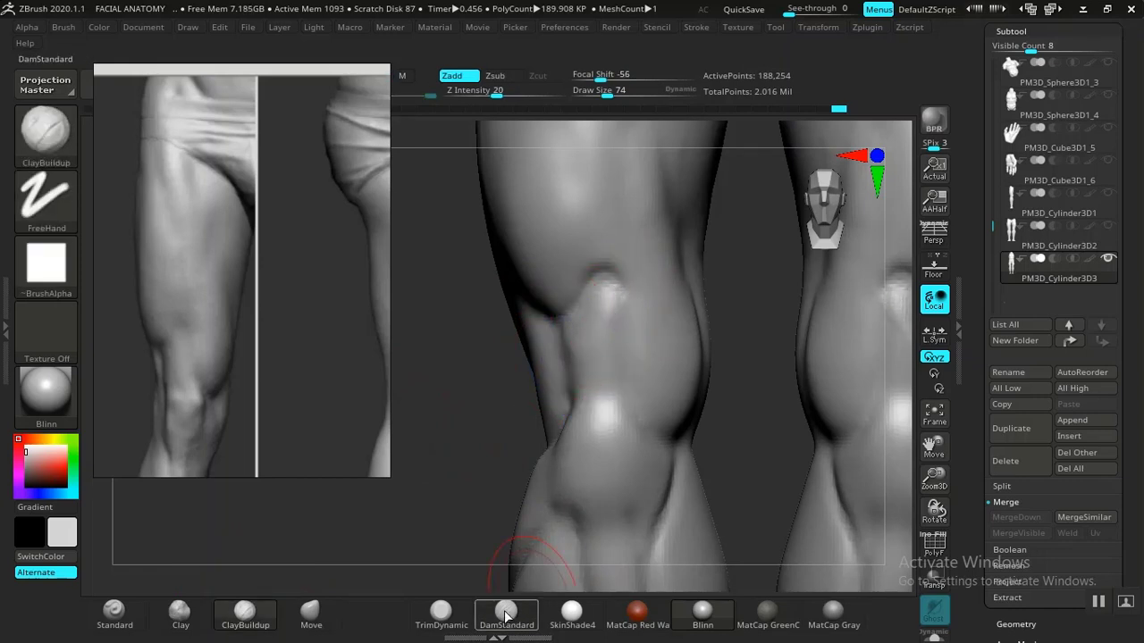
Carve a DamStandard groove along the inner side of the tendon, down towards the kneecap.
{"action": "left_click_drag", "start_coordinate": [473, 483], "coordinate": [442, 565]}
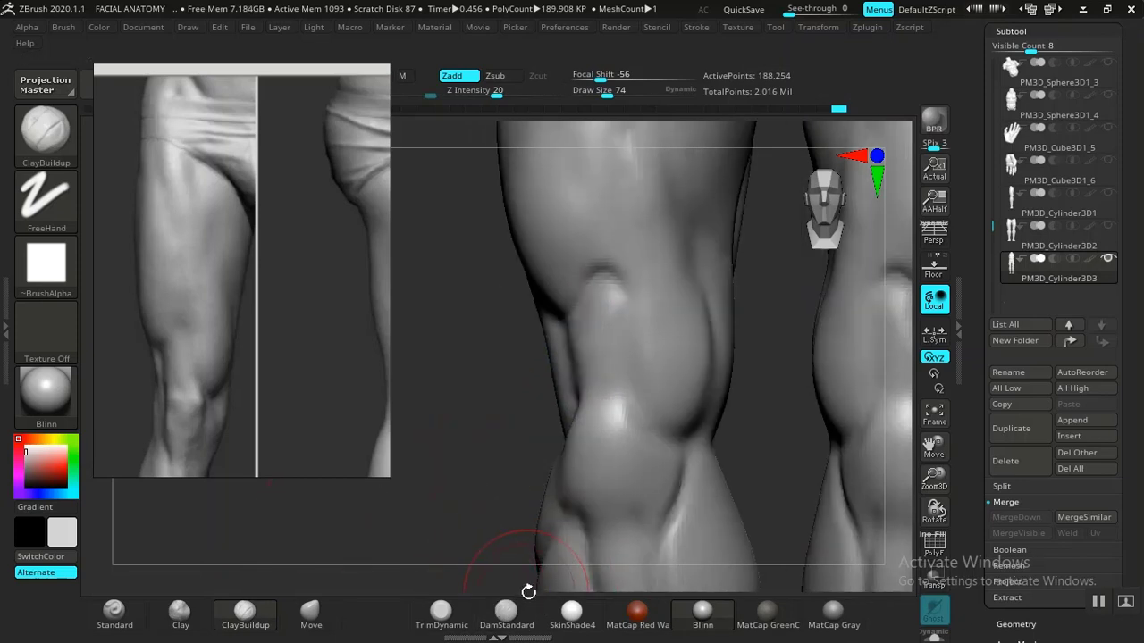
{"action": "left_click", "coordinate": [506, 611]}
{"action": "mouse_move", "coordinate": [490, 414]}
{"action": "left_mouse_down"}
{"action": "mouse_move", "coordinate": [626, 345]}
{"action": "mouse_move", "coordinate": [638, 413]}
{"action": "mouse_move", "coordinate": [624, 449]}
{"action": "left_mouse_up"}
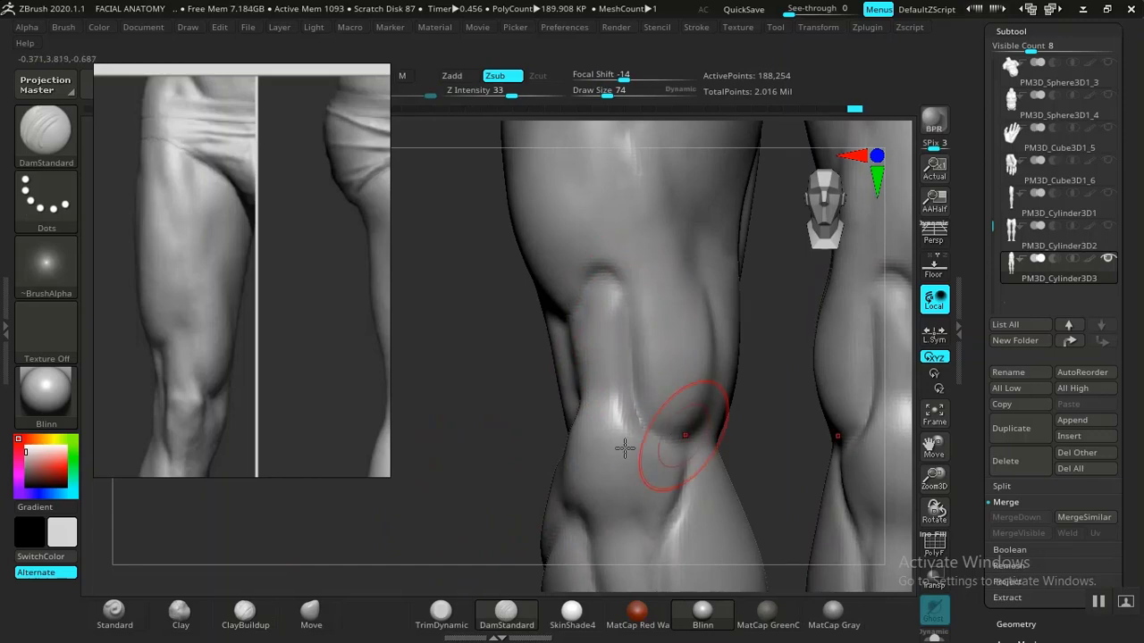
{"action": "mouse_move", "coordinate": [487, 340]}
{"action": "left_mouse_down"}
{"action": "mouse_move", "coordinate": [478, 301]}
{"action": "mouse_move", "coordinate": [467, 355]}
{"action": "mouse_move", "coordinate": [496, 340]}
{"action": "mouse_move", "coordinate": [458, 304]}
{"action": "mouse_move", "coordinate": [439, 188]}
{"action": "mouse_move", "coordinate": [474, 255]}
{"action": "mouse_move", "coordinate": [459, 470]}
{"action": "mouse_move", "coordinate": [464, 457]}
{"action": "left_mouse_up"}
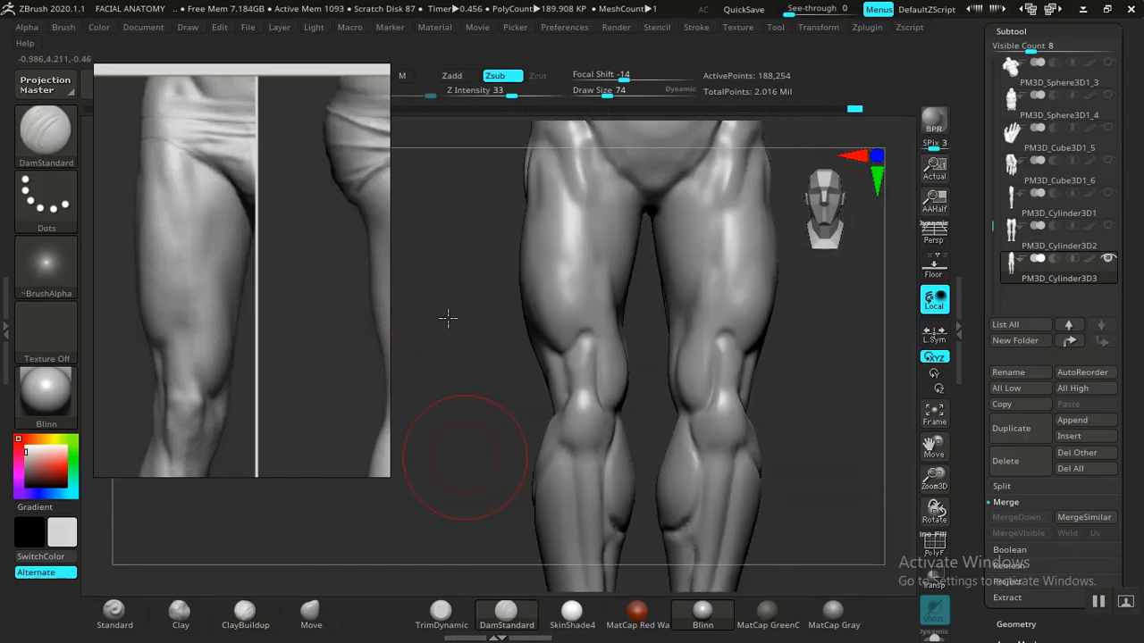
Smooth the front of the thigh where it meets the tendon above the knee.
{"action": "key", "text": "f"}
{"action": "mouse_move", "coordinate": [462, 355]}
{"action": "left_mouse_down", "text": "alt"}
{"action": "mouse_move", "coordinate": [511, 416]}
{"action": "mouse_move", "coordinate": [465, 406]}
{"action": "mouse_move", "coordinate": [458, 417]}
{"action": "left_mouse_up", "text": "alt"}
{"action": "left_click_drag", "start_coordinate": [587, 319], "coordinate": [589, 319], "text": "shift"}
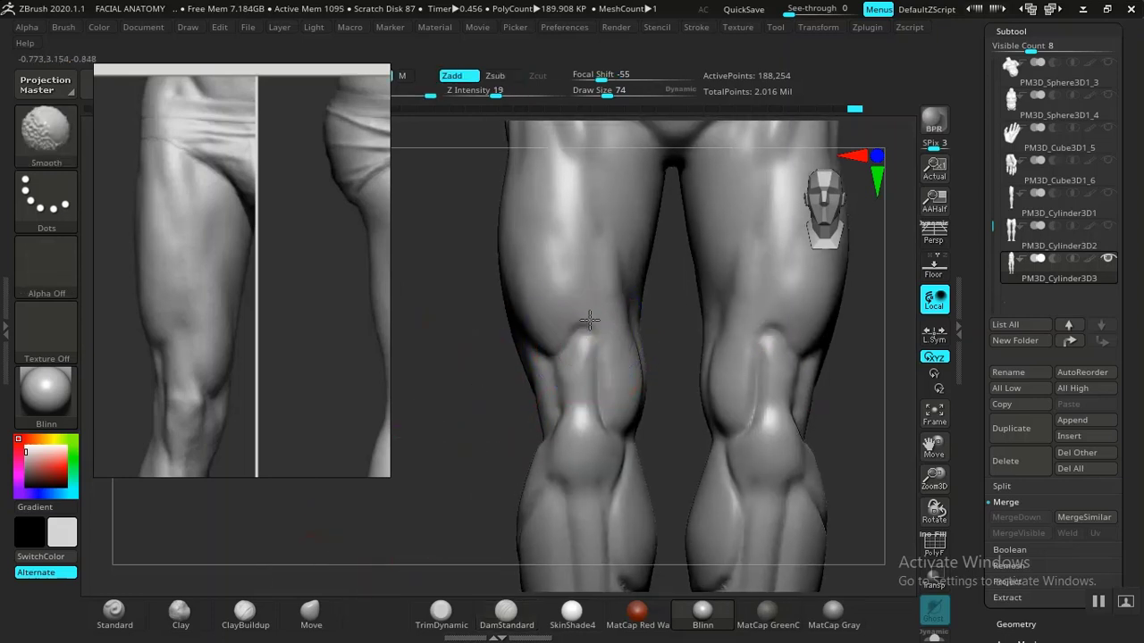
{"action": "mouse_move", "coordinate": [479, 379]}
{"action": "left_mouse_down", "text": "alt"}
{"action": "mouse_move", "coordinate": [480, 317]}
{"action": "mouse_move", "coordinate": [474, 436]}
{"action": "mouse_move", "coordinate": [599, 433]}
{"action": "mouse_move", "coordinate": [708, 396]}
{"action": "mouse_move", "coordinate": [567, 401]}
{"action": "left_mouse_up", "text": "alt"}
{"action": "mouse_move", "coordinate": [749, 414]}
{"action": "left_mouse_down", "text": "shift"}
{"action": "mouse_move", "coordinate": [539, 432]}
{"action": "mouse_move", "coordinate": [510, 256]}
{"action": "left_mouse_up", "text": "shift"}
{"action": "left_click_drag", "start_coordinate": [512, 450], "coordinate": [491, 370], "text": "alt"}
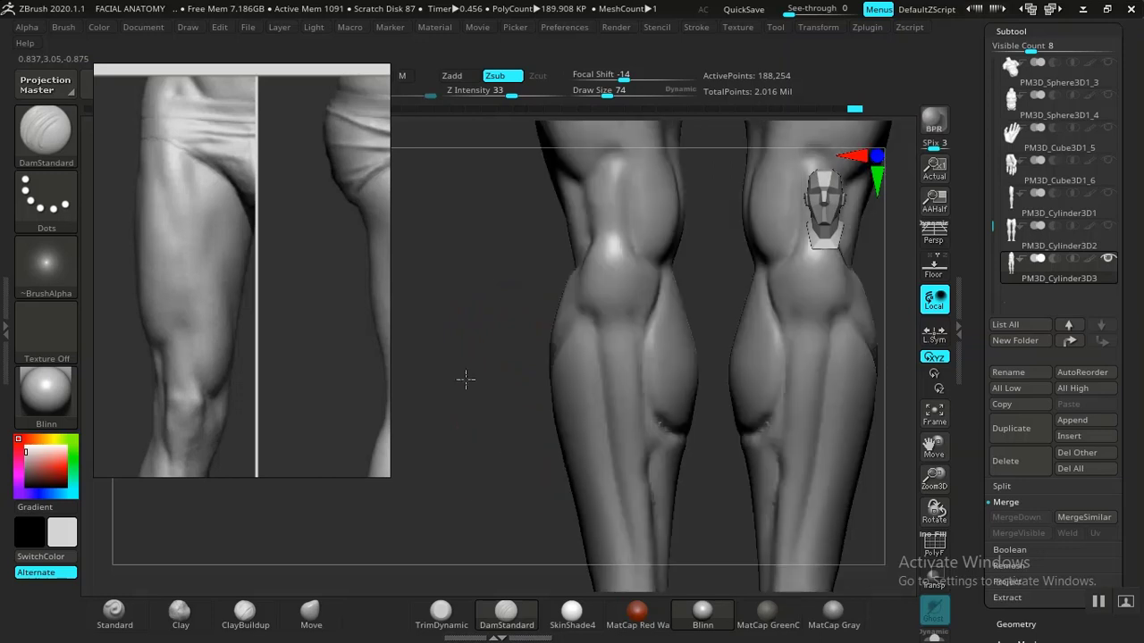
Bring the reference's knee and lower leg into view, then thicken the outer knee band with ClayBuildup and smooth it.
{"action": "middle_click_drag", "start_coordinate": [230, 402], "coordinate": [196, 285]}
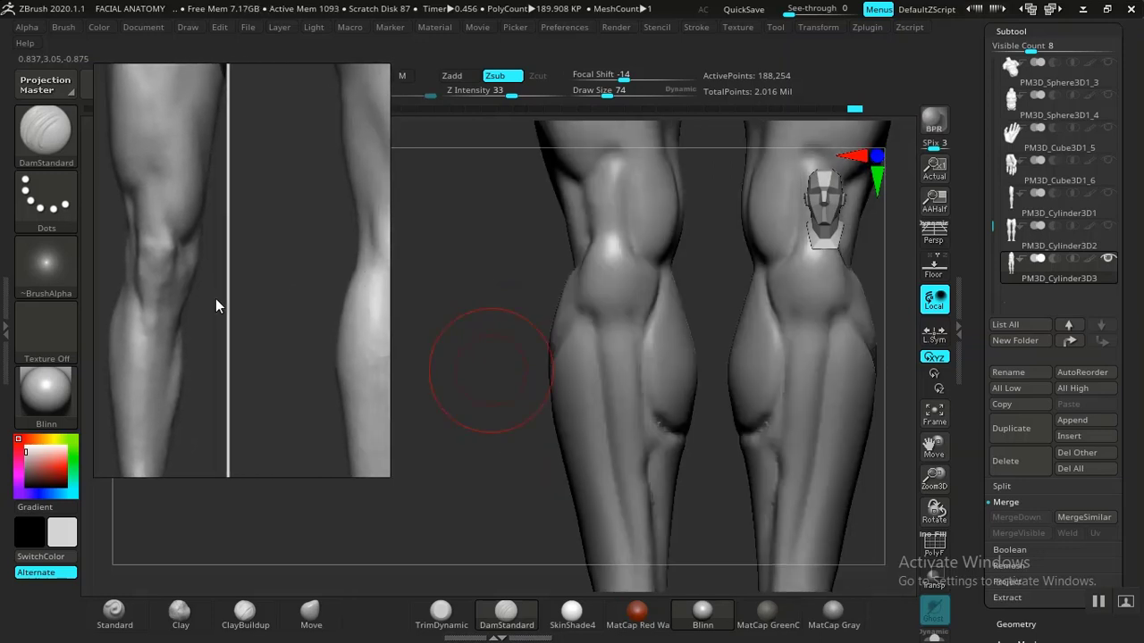
{"action": "middle_click_drag", "start_coordinate": [302, 291], "coordinate": [323, 292]}
{"action": "mouse_move", "coordinate": [492, 391]}
{"action": "left_mouse_down", "text": "alt"}
{"action": "mouse_move", "coordinate": [474, 429]}
{"action": "mouse_move", "coordinate": [474, 370]}
{"action": "mouse_move", "coordinate": [498, 384]}
{"action": "mouse_move", "coordinate": [494, 361]}
{"action": "mouse_move", "coordinate": [567, 258]}
{"action": "left_mouse_up", "text": "alt"}
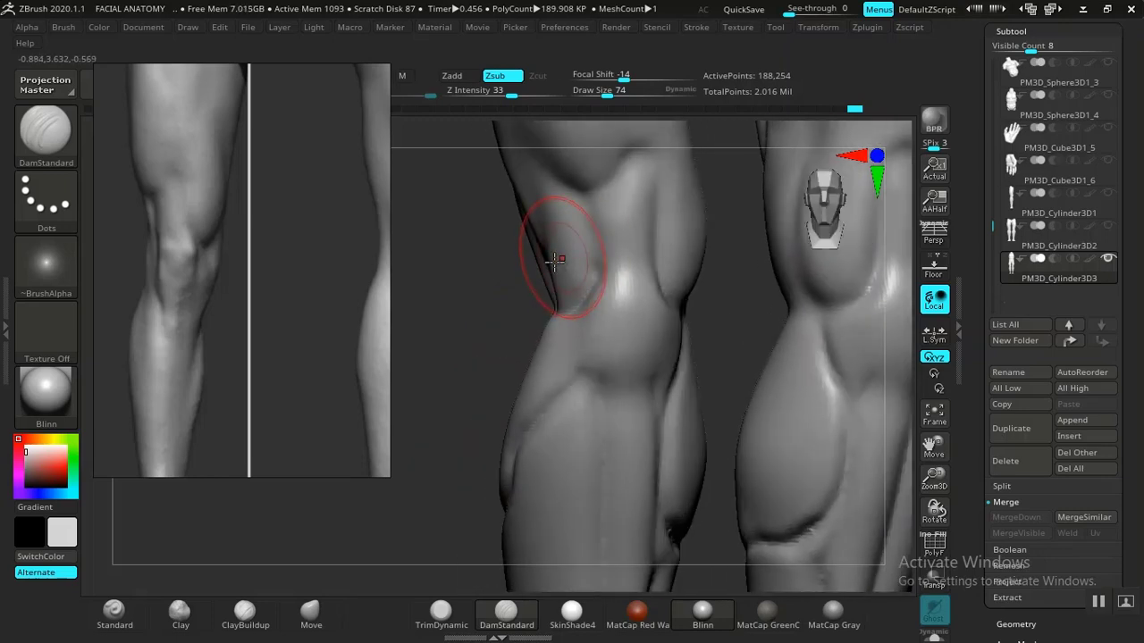
{"action": "left_click", "coordinate": [245, 610]}
{"action": "mouse_move", "coordinate": [427, 434]}
{"action": "left_mouse_down"}
{"action": "mouse_move", "coordinate": [567, 253]}
{"action": "mouse_move", "coordinate": [567, 219]}
{"action": "left_mouse_up"}
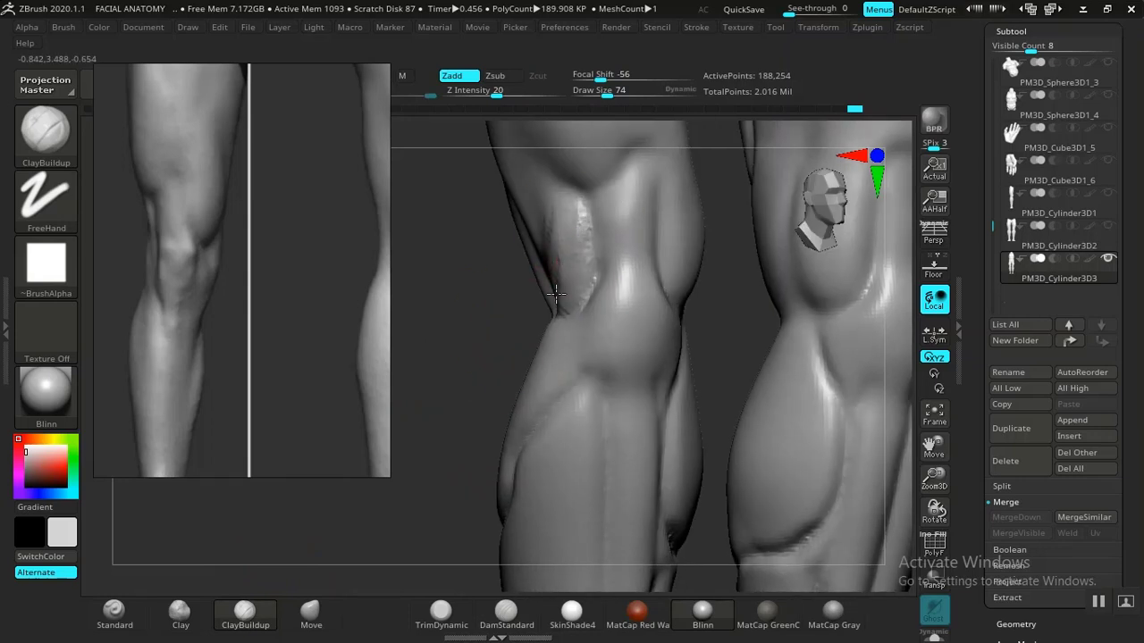
{"action": "left_click_drag", "start_coordinate": [566, 253], "coordinate": [568, 247], "text": "shift"}
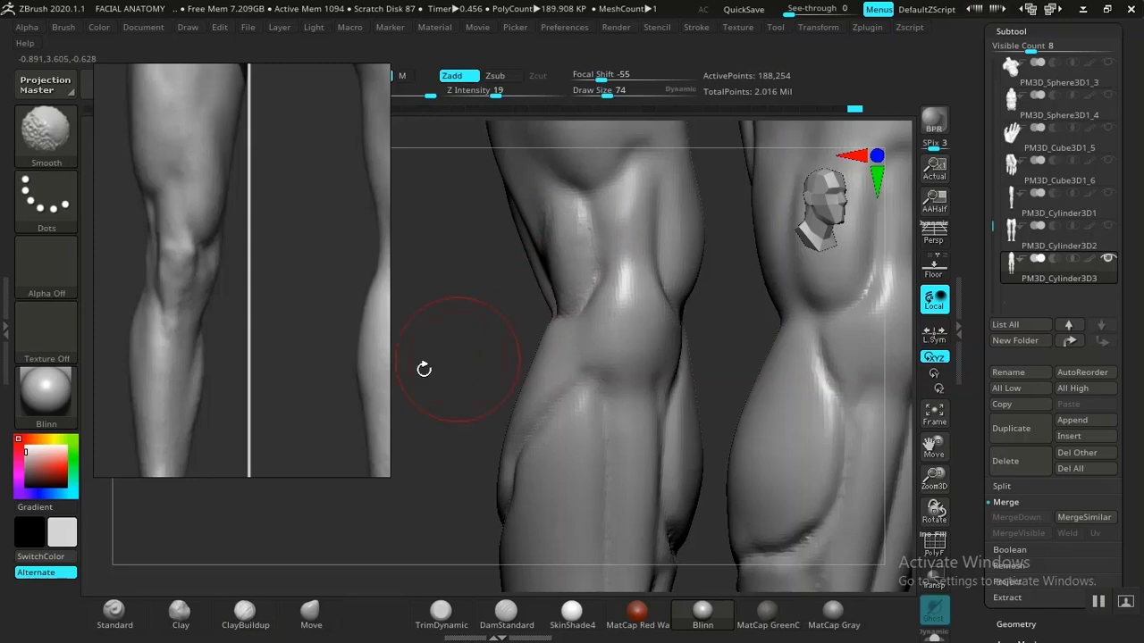
{"action": "mouse_move", "coordinate": [411, 354]}
{"action": "left_mouse_down"}
{"action": "mouse_move", "coordinate": [419, 373]}
{"action": "mouse_move", "coordinate": [429, 197]}
{"action": "mouse_move", "coordinate": [429, 337]}
{"action": "mouse_move", "coordinate": [451, 354]}
{"action": "mouse_move", "coordinate": [524, 306]}
{"action": "left_mouse_up"}
Reshape the outer knee band and the kneecap contour with the Move brush, smoothing the adjusted surface.
{"action": "left_click", "coordinate": [334, 624]}
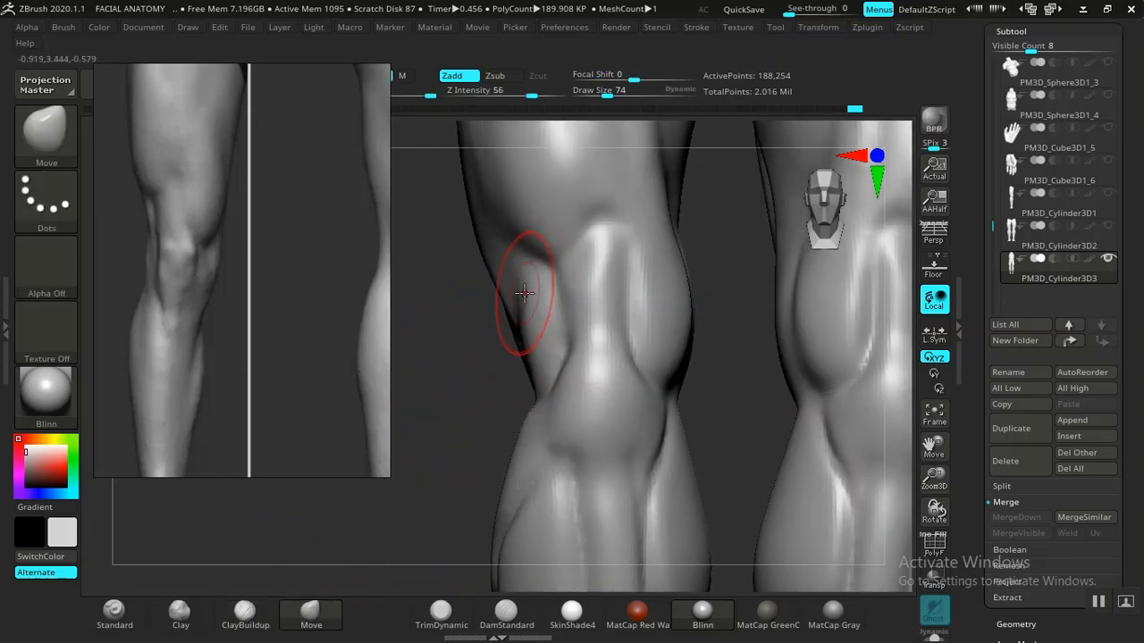
{"action": "mouse_move", "coordinate": [505, 351]}
{"action": "left_mouse_down", "text": "alt"}
{"action": "mouse_move", "coordinate": [441, 375]}
{"action": "mouse_move", "coordinate": [439, 416]}
{"action": "mouse_move", "coordinate": [455, 416]}
{"action": "mouse_move", "coordinate": [473, 467]}
{"action": "mouse_move", "coordinate": [513, 362]}
{"action": "left_mouse_up", "text": "alt"}
{"action": "key", "text": "shift"}
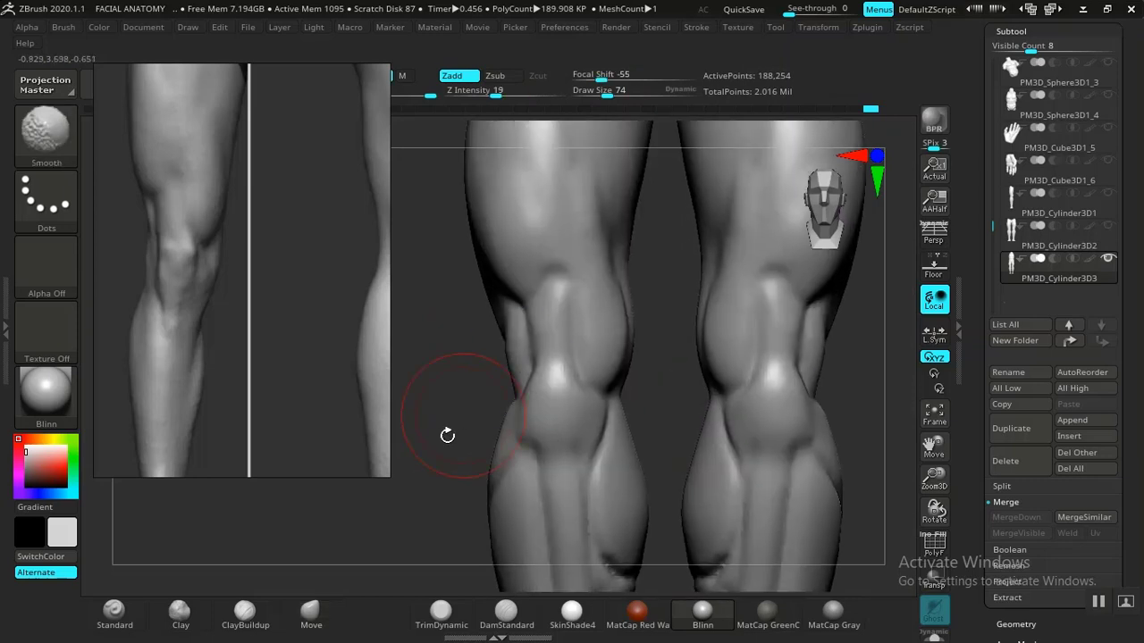
{"action": "left_click_drag", "start_coordinate": [448, 436], "coordinate": [418, 184], "text": "alt"}
{"action": "mouse_move", "coordinate": [458, 350]}
{"action": "left_mouse_down", "text": "alt"}
{"action": "mouse_move", "coordinate": [557, 385]}
{"action": "mouse_move", "coordinate": [557, 396]}
{"action": "mouse_move", "coordinate": [545, 380]}
{"action": "mouse_move", "coordinate": [557, 375]}
{"action": "left_mouse_up", "text": "alt"}
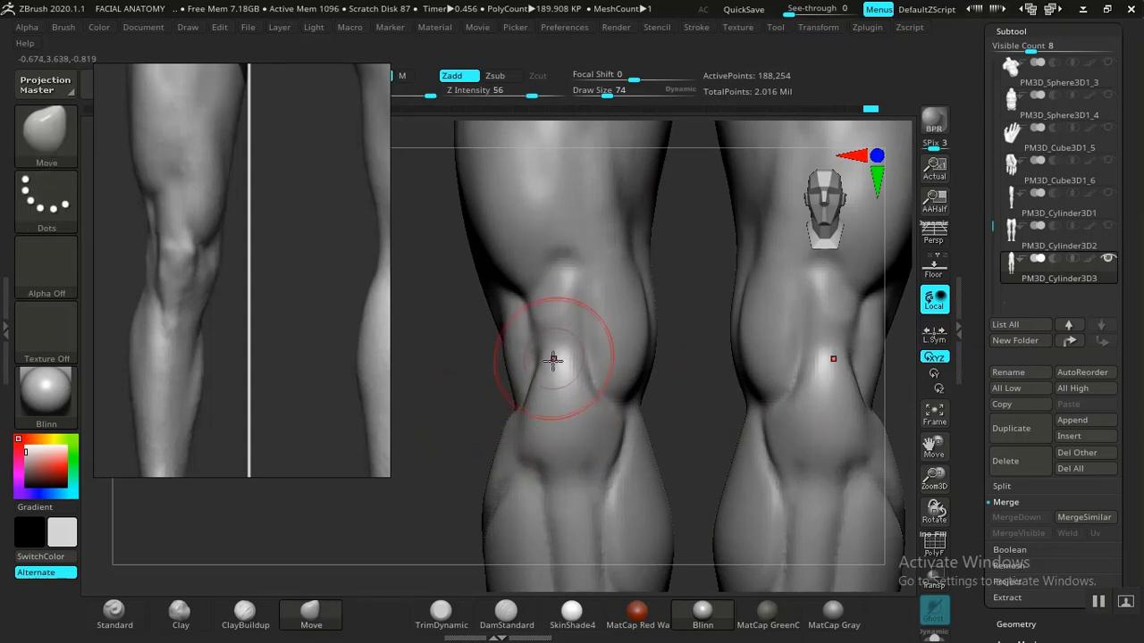
{"action": "left_click_drag", "start_coordinate": [512, 436], "coordinate": [519, 434]}
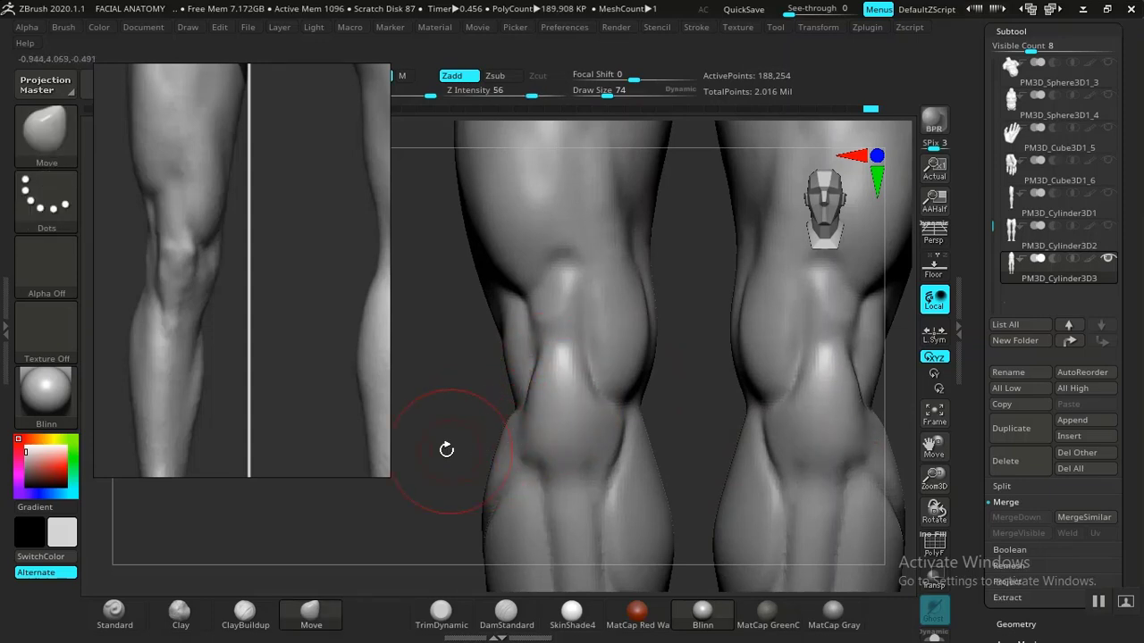
Carve the outer edge of the kneecap down to the shin with DamStandard and smooth the groove.
{"action": "left_click_drag", "start_coordinate": [445, 449], "coordinate": [449, 371], "text": "alt"}
{"action": "key", "text": "b"}
{"action": "key", "text": "d"}
{"action": "key", "text": "s"}
{"action": "mouse_move", "coordinate": [460, 421]}
{"action": "left_mouse_down", "text": "alt"}
{"action": "mouse_move", "coordinate": [454, 411]}
{"action": "mouse_move", "coordinate": [534, 335]}
{"action": "left_mouse_up", "text": "alt"}
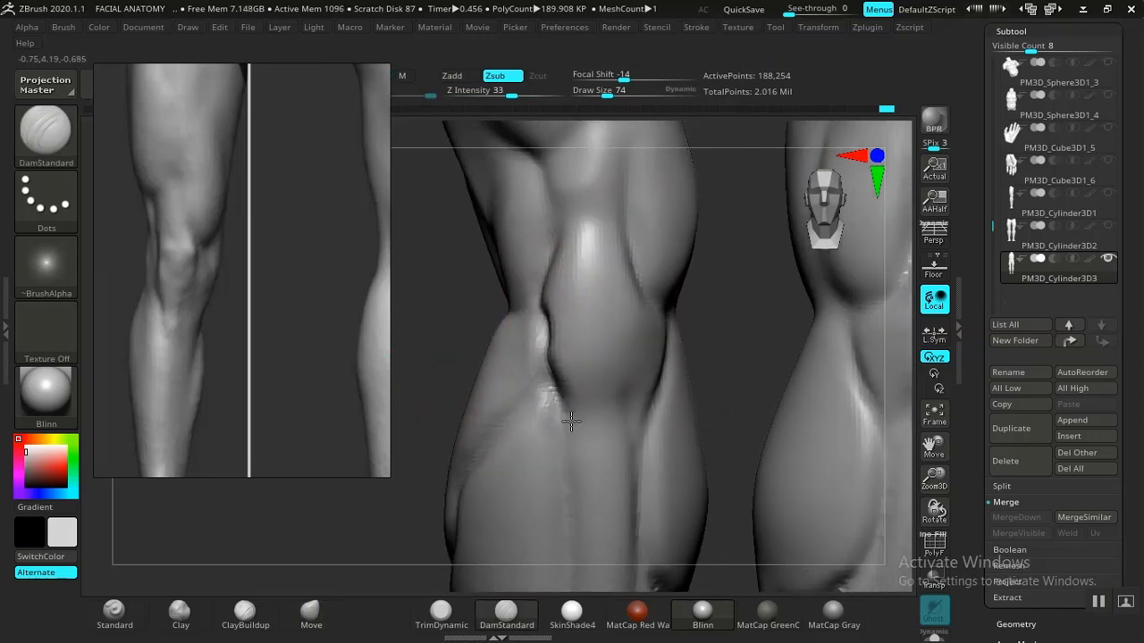
{"action": "mouse_move", "coordinate": [582, 446]}
{"action": "left_mouse_down"}
{"action": "mouse_move", "coordinate": [582, 461]}
{"action": "mouse_move", "coordinate": [579, 422]}
{"action": "left_mouse_up"}
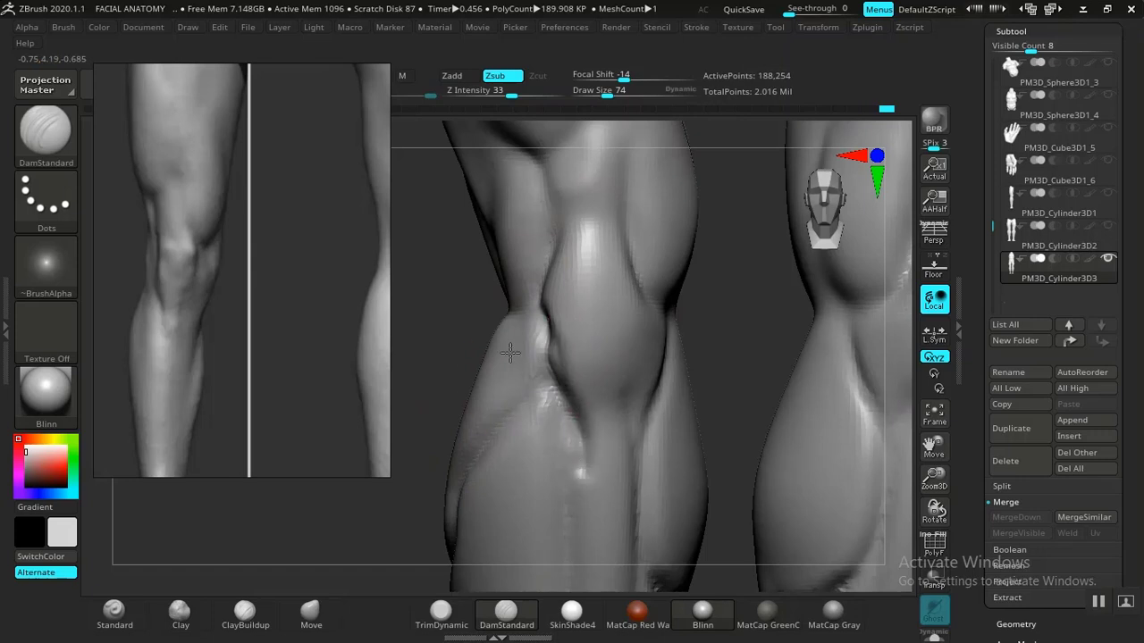
{"action": "left_click_drag", "start_coordinate": [539, 367], "coordinate": [562, 316], "text": "shift"}
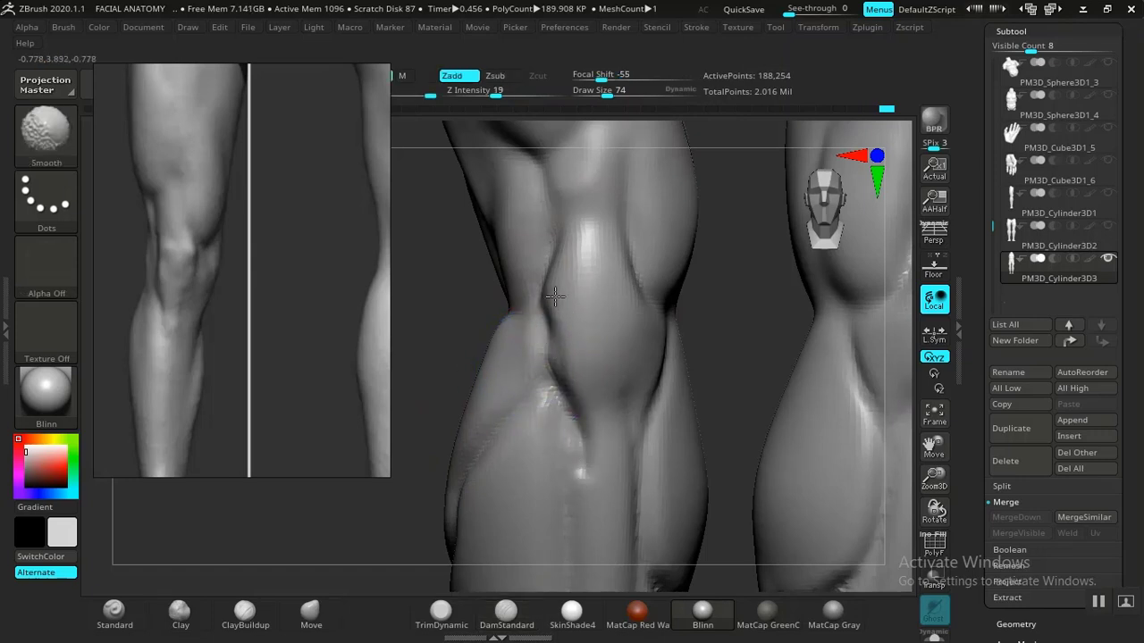
Carve the inner edge of the kneecap below the thigh muscle with DamStandard and smooth the groove.
{"action": "mouse_move", "coordinate": [474, 357]}
{"action": "left_mouse_down", "text": "alt"}
{"action": "mouse_move", "coordinate": [455, 312]}
{"action": "mouse_move", "coordinate": [443, 353]}
{"action": "mouse_move", "coordinate": [442, 334]}
{"action": "mouse_move", "coordinate": [447, 401]}
{"action": "mouse_move", "coordinate": [434, 376]}
{"action": "mouse_move", "coordinate": [438, 418]}
{"action": "mouse_move", "coordinate": [423, 390]}
{"action": "mouse_move", "coordinate": [497, 332]}
{"action": "mouse_move", "coordinate": [546, 316]}
{"action": "mouse_move", "coordinate": [682, 314]}
{"action": "mouse_move", "coordinate": [593, 283]}
{"action": "mouse_move", "coordinate": [569, 289]}
{"action": "mouse_move", "coordinate": [582, 348]}
{"action": "left_mouse_up", "text": "alt"}
{"action": "left_click_drag", "start_coordinate": [572, 283], "coordinate": [572, 398]}
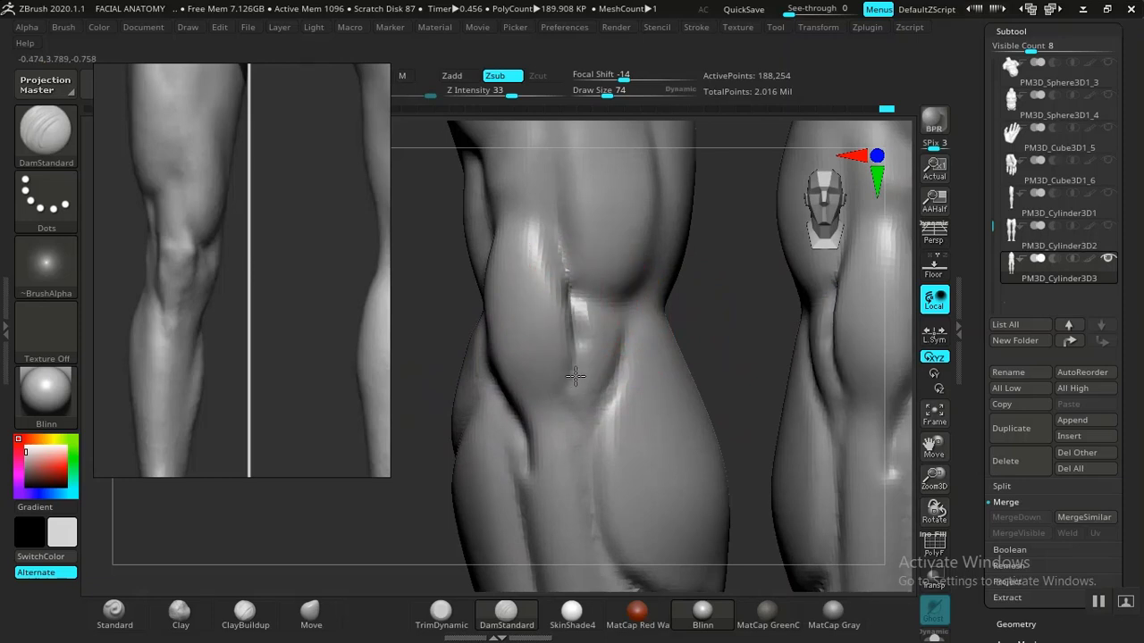
{"action": "left_click_drag", "start_coordinate": [576, 299], "coordinate": [592, 364], "text": "shift"}
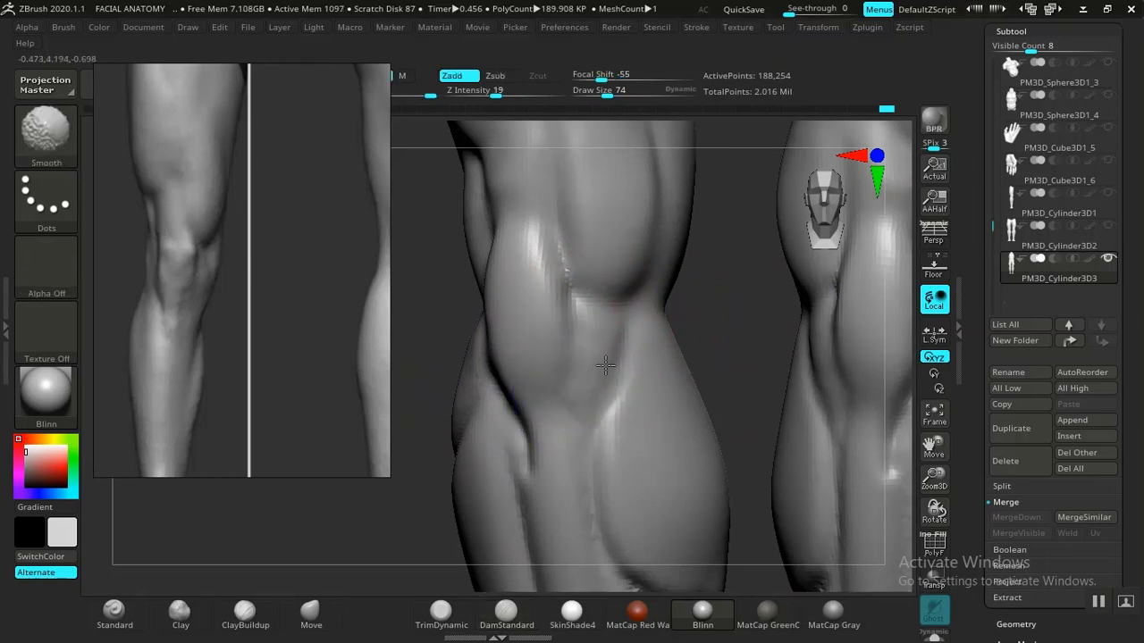
{"action": "mouse_move", "coordinate": [728, 332]}
{"action": "left_mouse_down", "text": "alt"}
{"action": "mouse_move", "coordinate": [684, 265]}
{"action": "mouse_move", "coordinate": [638, 357]}
{"action": "left_mouse_up", "text": "alt"}
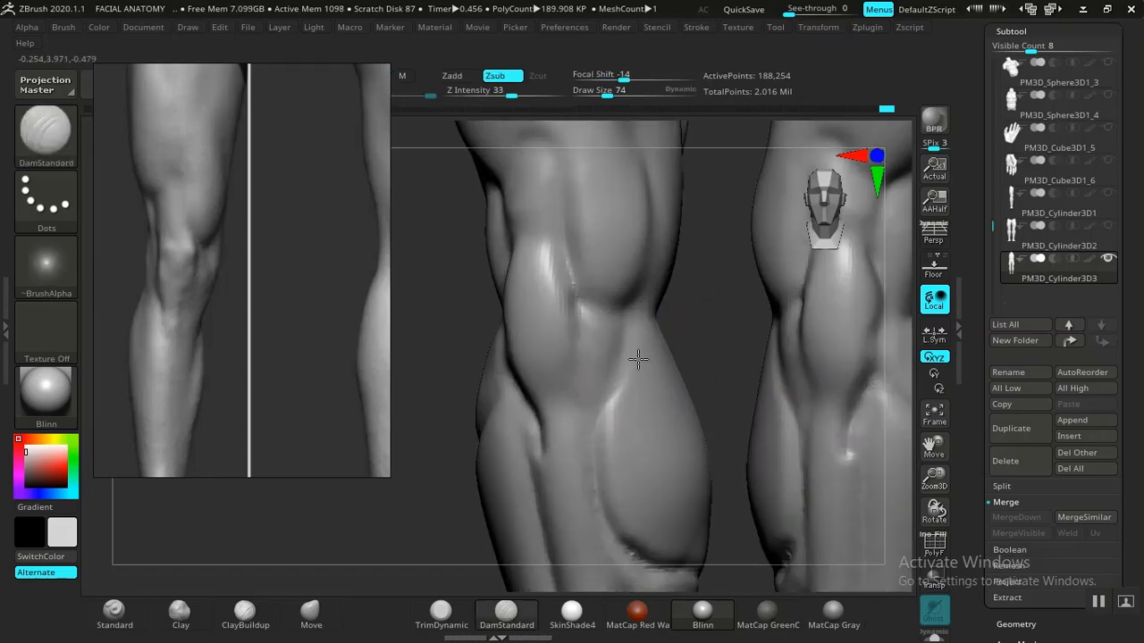
{"action": "mouse_move", "coordinate": [705, 331]}
{"action": "left_mouse_down"}
{"action": "mouse_move", "coordinate": [702, 343]}
{"action": "mouse_move", "coordinate": [678, 339]}
{"action": "mouse_move", "coordinate": [581, 224]}
{"action": "mouse_move", "coordinate": [541, 344]}
{"action": "left_mouse_up"}
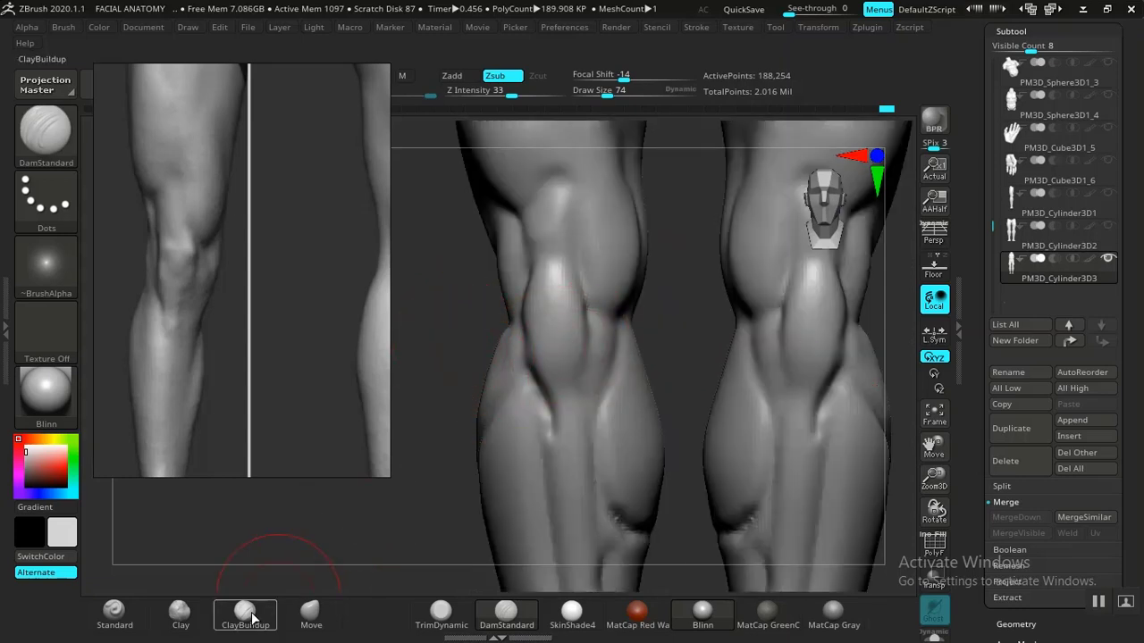
Carve a horizontal crease across the kneecap, then fill out the forms around it with the Clay brush and smooth them.
{"action": "mouse_move", "coordinate": [455, 312]}
{"action": "left_mouse_down", "text": "alt"}
{"action": "mouse_move", "coordinate": [561, 315]}
{"action": "mouse_move", "coordinate": [557, 327]}
{"action": "left_mouse_up", "text": "alt"}
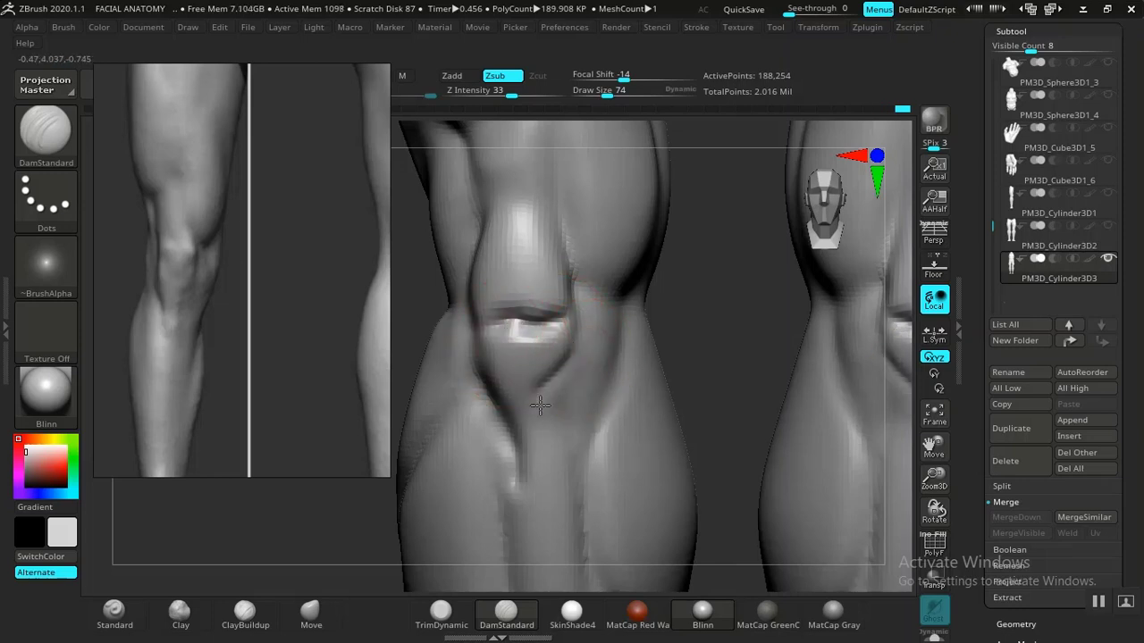
{"action": "key", "text": "shift"}
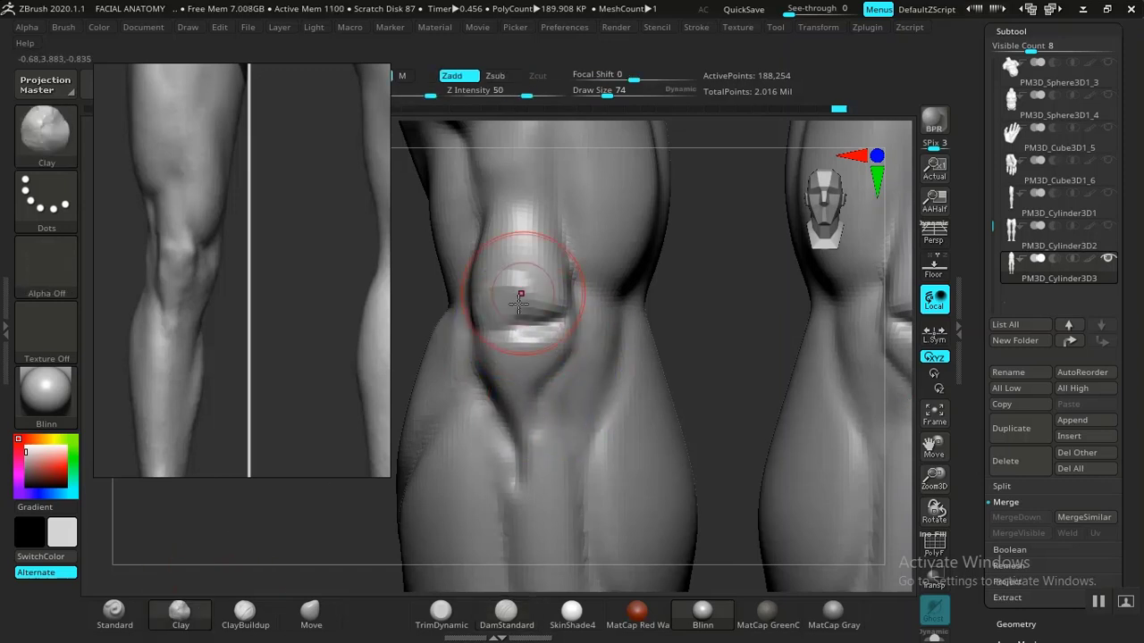
{"action": "key", "text": "ctrl"}
{"action": "key", "text": "b"}
{"action": "key", "text": "c"}
{"action": "key", "text": "l"}
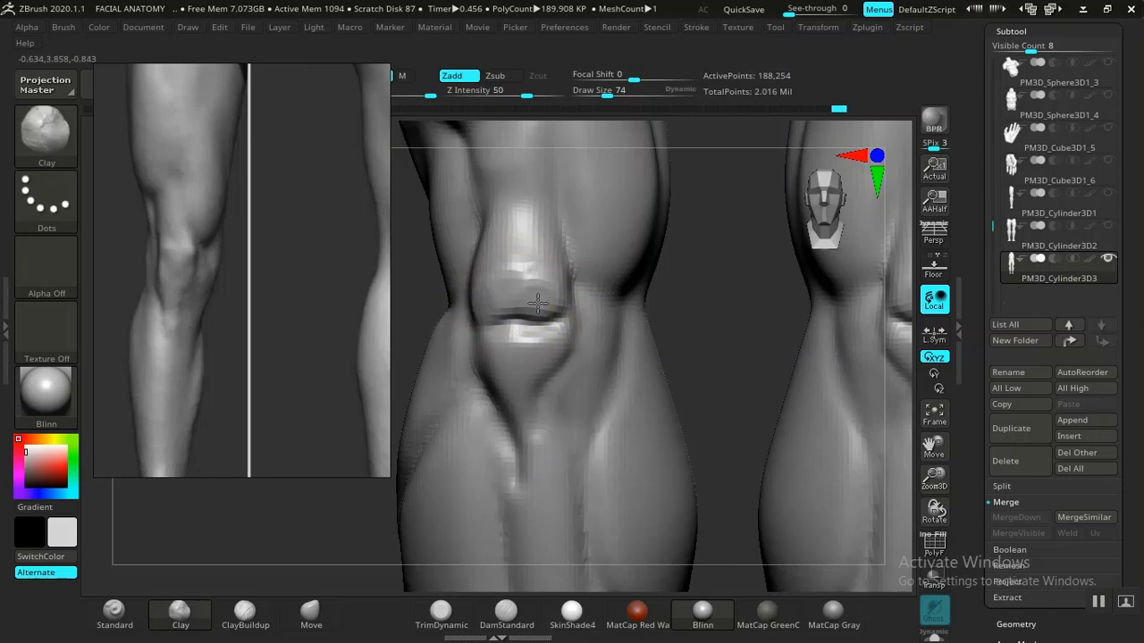
{"action": "mouse_move", "coordinate": [524, 369]}
{"action": "left_mouse_down"}
{"action": "mouse_move", "coordinate": [514, 344]}
{"action": "mouse_move", "coordinate": [554, 344]}
{"action": "mouse_move", "coordinate": [528, 395]}
{"action": "mouse_move", "coordinate": [504, 367]}
{"action": "left_mouse_up"}
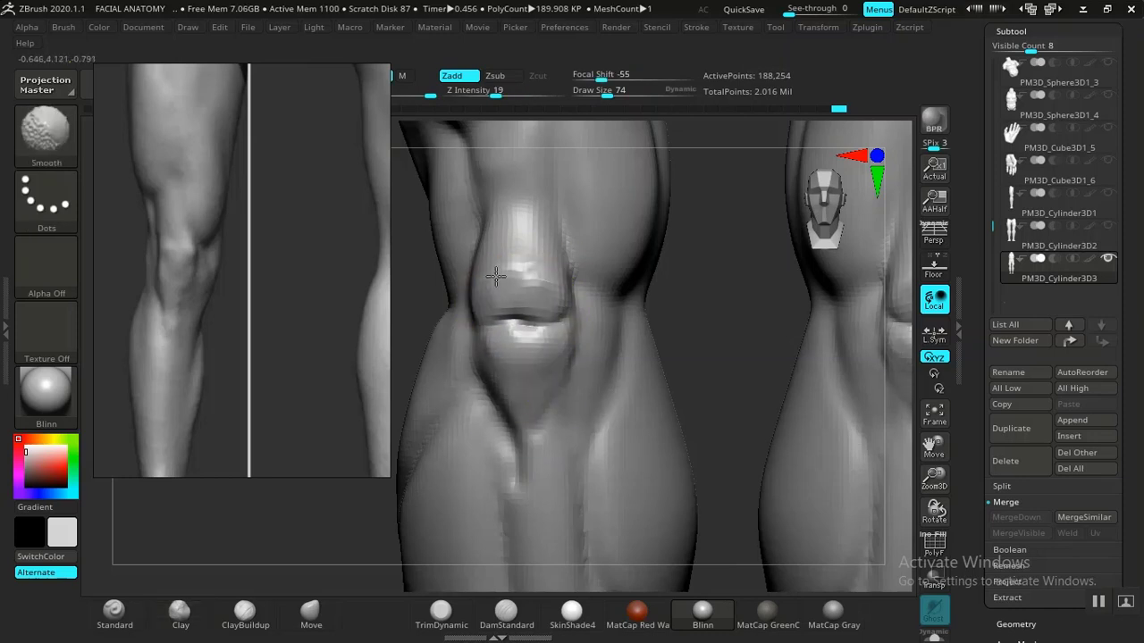
{"action": "left_click_drag", "start_coordinate": [547, 293], "coordinate": [550, 302], "text": "shift"}
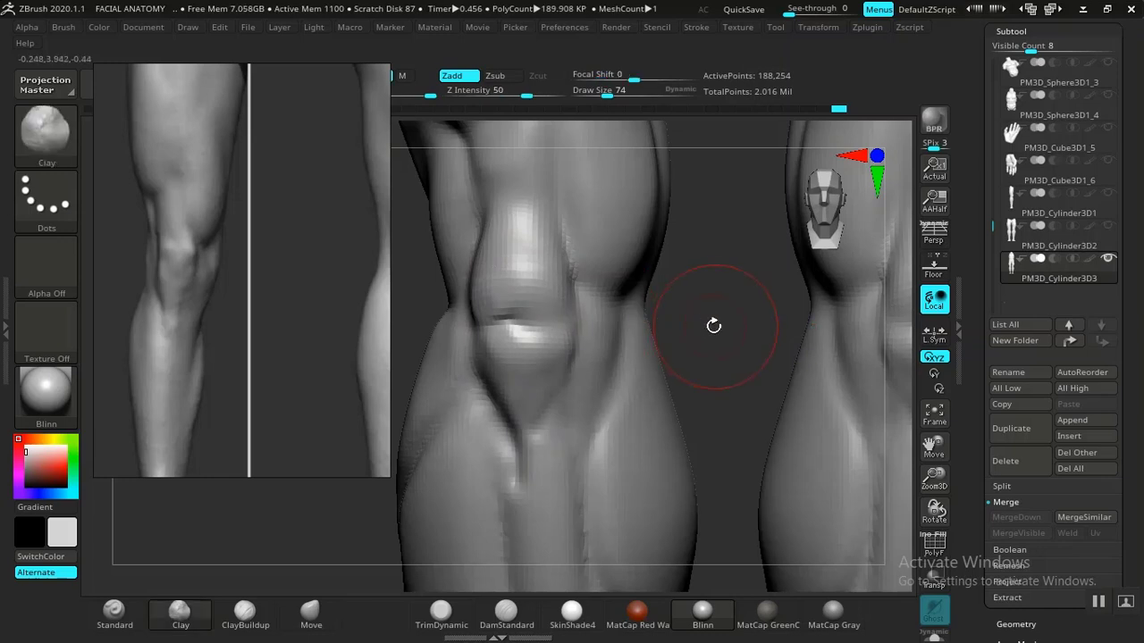
Build up the tendon along the inner side of the knee down to the calf with Clay and smooth it.
{"action": "mouse_move", "coordinate": [714, 323]}
{"action": "left_mouse_down", "text": "alt"}
{"action": "mouse_move", "coordinate": [689, 278]}
{"action": "mouse_move", "coordinate": [613, 208]}
{"action": "left_mouse_up", "text": "alt"}
{"action": "left_click_drag", "start_coordinate": [678, 239], "coordinate": [755, 422], "text": "alt"}
{"action": "mouse_move", "coordinate": [422, 327]}
{"action": "left_mouse_down", "text": "alt"}
{"action": "mouse_move", "coordinate": [452, 334]}
{"action": "mouse_move", "coordinate": [458, 371]}
{"action": "mouse_move", "coordinate": [432, 303]}
{"action": "mouse_move", "coordinate": [457, 349]}
{"action": "mouse_move", "coordinate": [420, 350]}
{"action": "mouse_move", "coordinate": [517, 325]}
{"action": "mouse_move", "coordinate": [485, 345]}
{"action": "left_mouse_up", "text": "alt"}
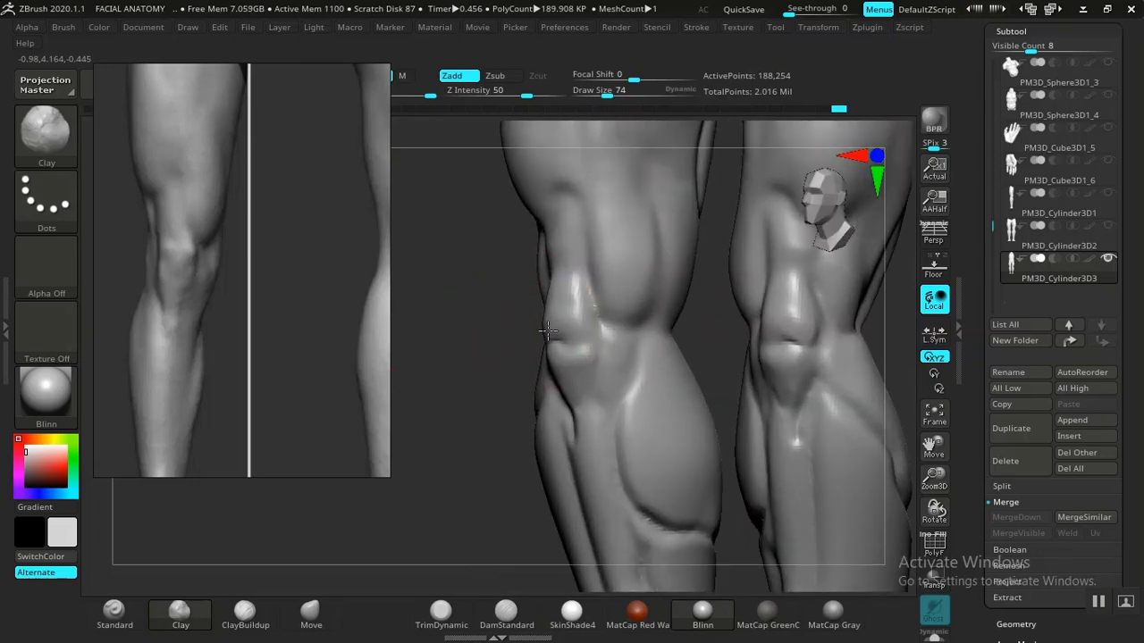
{"action": "mouse_move", "coordinate": [651, 290]}
{"action": "left_mouse_down", "text": "shift"}
{"action": "mouse_move", "coordinate": [685, 335]}
{"action": "mouse_move", "coordinate": [660, 352]}
{"action": "mouse_move", "coordinate": [660, 375]}
{"action": "left_mouse_up", "text": "shift"}
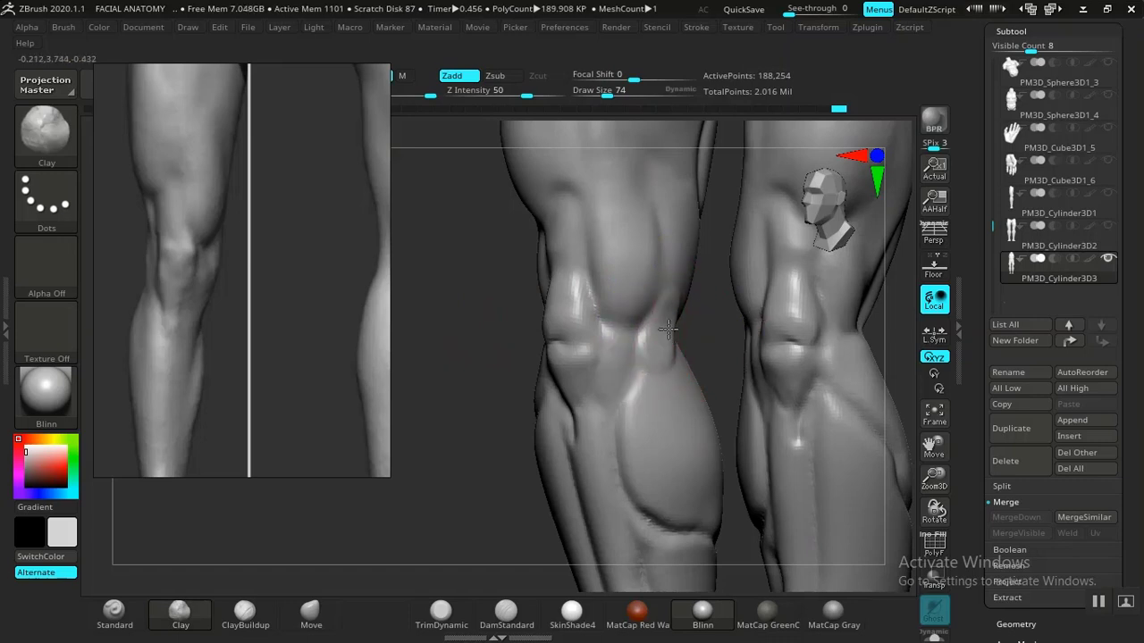
{"action": "mouse_move", "coordinate": [668, 330]}
{"action": "left_mouse_down"}
{"action": "mouse_move", "coordinate": [658, 396]}
{"action": "mouse_move", "coordinate": [648, 350]}
{"action": "mouse_move", "coordinate": [646, 377]}
{"action": "left_mouse_up"}
{"action": "left_click_drag", "start_coordinate": [670, 316], "coordinate": [660, 371]}
{"action": "mouse_move", "coordinate": [673, 311]}
{"action": "left_mouse_down"}
{"action": "mouse_move", "coordinate": [664, 338]}
{"action": "mouse_move", "coordinate": [678, 284]}
{"action": "left_mouse_up"}
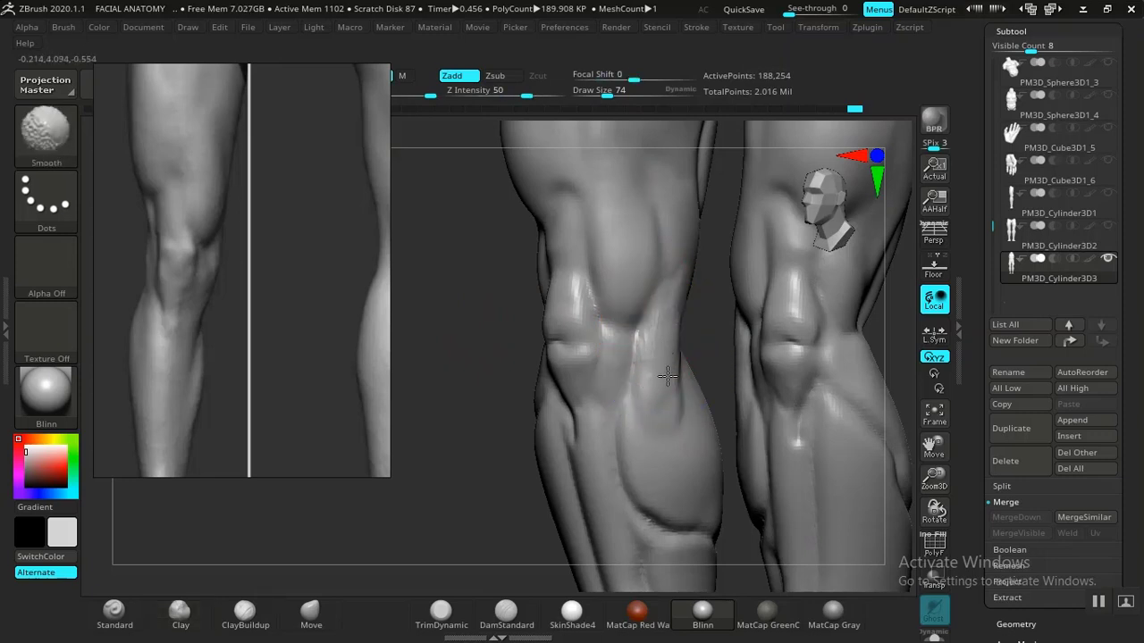
{"action": "right_click_drag", "start_coordinate": [667, 375], "coordinate": [654, 403], "text": "shift"}
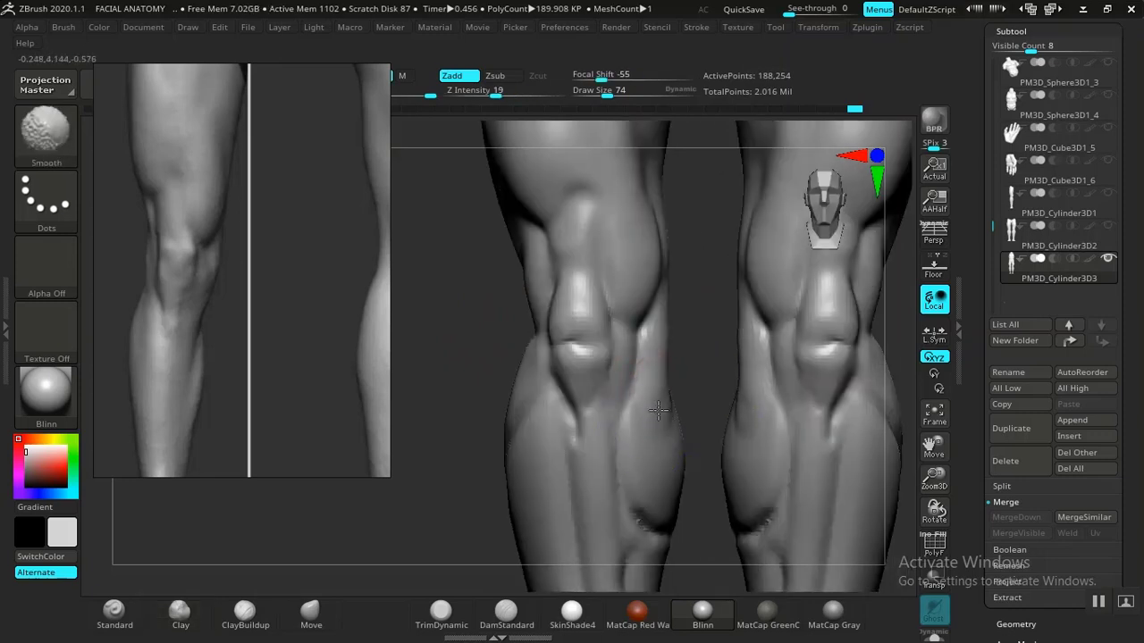
Enlarge the brush to a draw size of 110 and carve the boundary between the inner knee tendon and the calf with DamStandard.
{"action": "right_click_drag", "start_coordinate": [454, 354], "coordinate": [419, 64], "text": "ctrl"}
{"action": "right_click_drag", "start_coordinate": [543, 367], "coordinate": [486, 273], "text": "ctrl"}
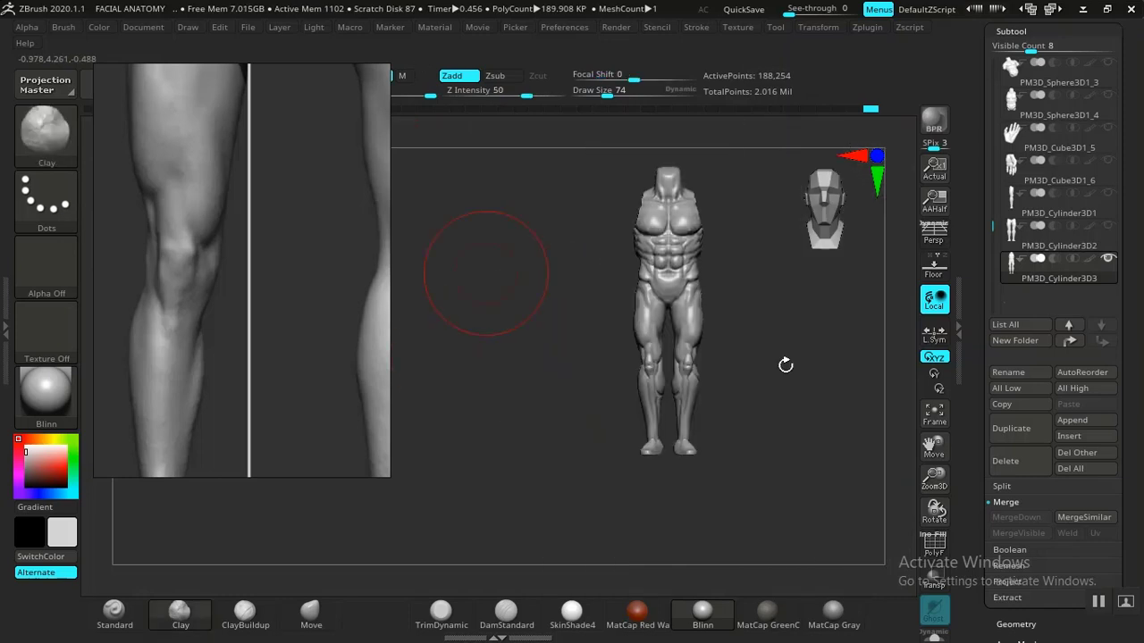
{"action": "right_click_drag", "start_coordinate": [785, 364], "coordinate": [693, 310], "text": "alt"}
{"action": "right_click_drag", "start_coordinate": [732, 432], "coordinate": [721, 476], "text": "ctrl"}
{"action": "right_click_drag", "start_coordinate": [563, 339], "coordinate": [570, 382], "text": "ctrl"}
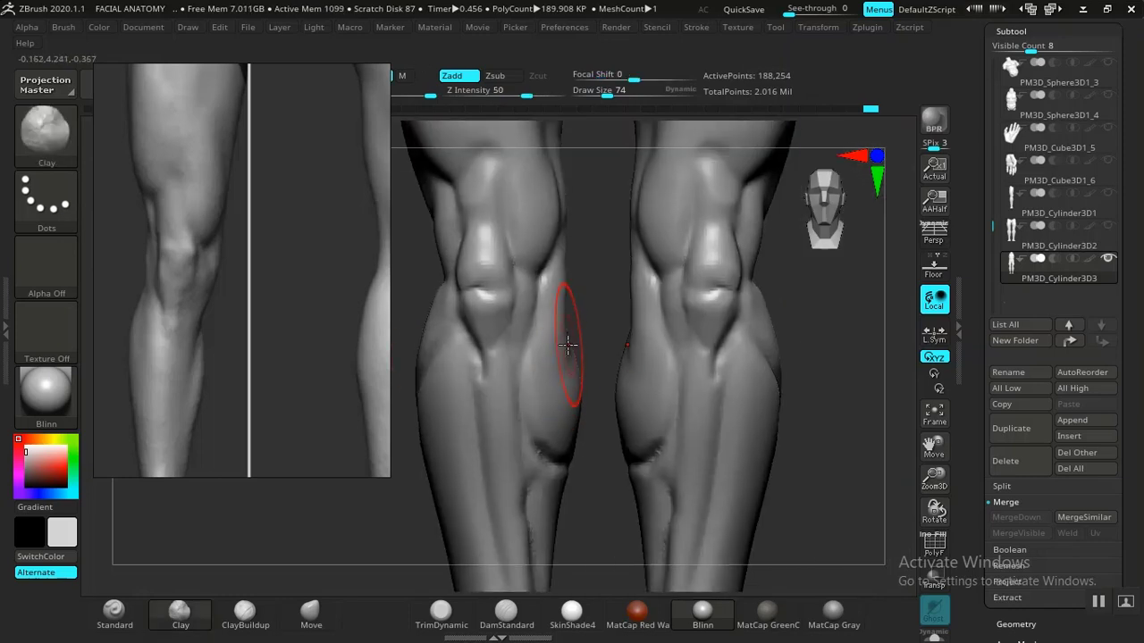
{"action": "key", "text": "bracketright"}
{"action": "key", "text": "bracketright"}
{"action": "key", "text": "bracketright"}
{"action": "key", "text": "bracketright"}
{"action": "key", "text": "bracketright"}
{"action": "key", "text": "bracketright"}
{"action": "key", "text": "bracketright"}
{"action": "key", "text": "bracketright"}
{"action": "key", "text": "bracketright"}
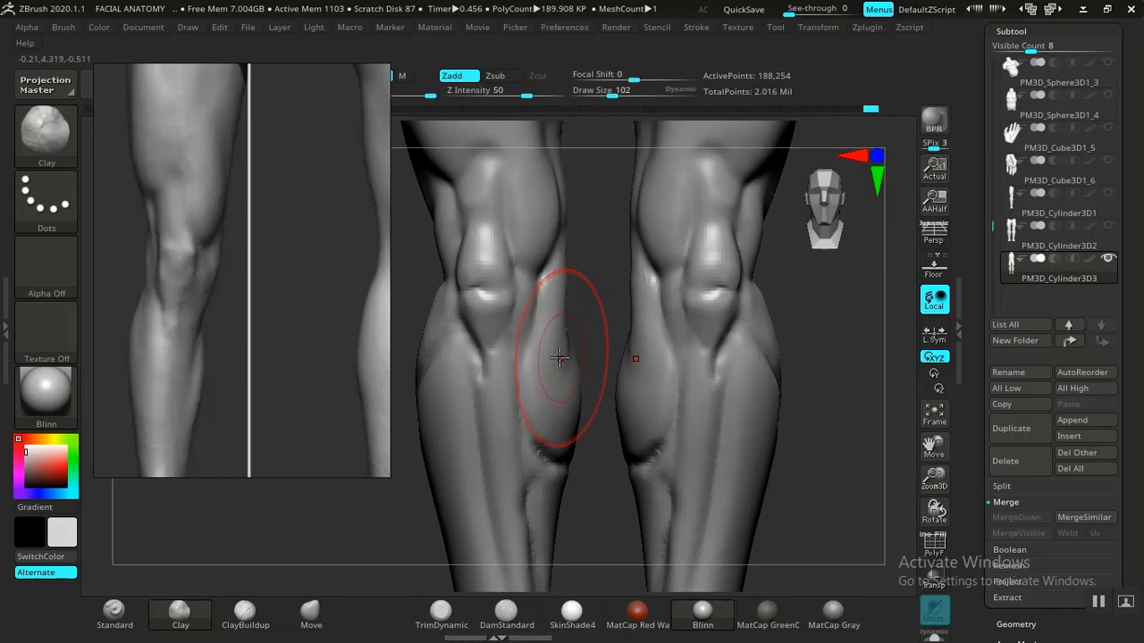
{"action": "left_click", "coordinate": [310, 612]}
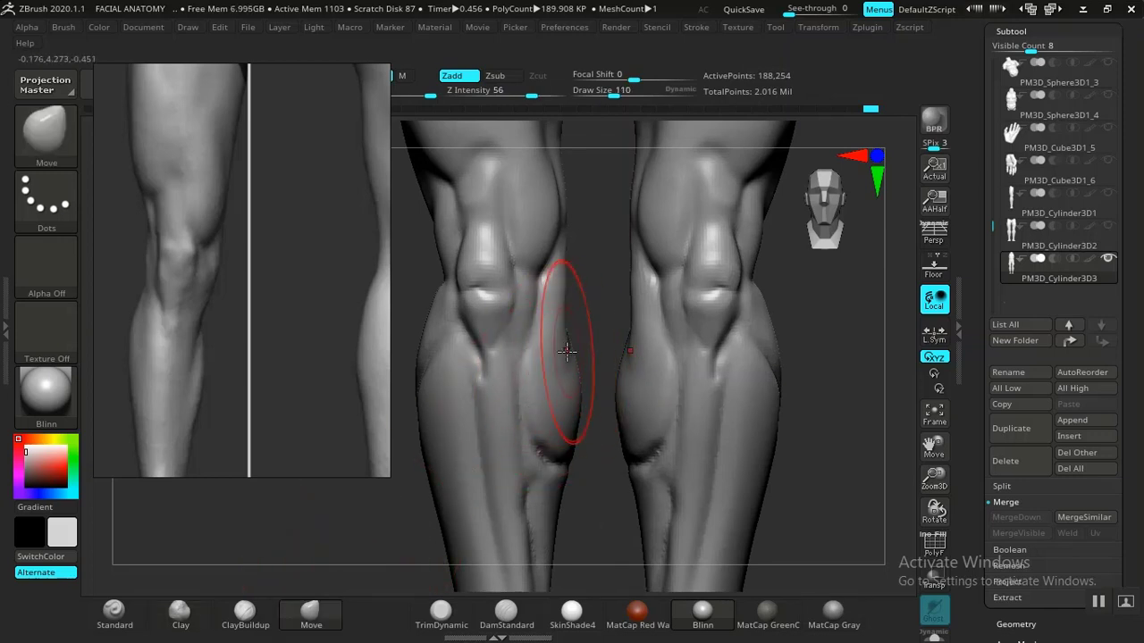
{"action": "left_click", "coordinate": [506, 612]}
{"action": "mouse_move", "coordinate": [360, 528]}
{"action": "left_mouse_down"}
{"action": "mouse_move", "coordinate": [572, 361]}
{"action": "mouse_move", "coordinate": [588, 325]}
{"action": "mouse_move", "coordinate": [580, 335]}
{"action": "left_mouse_up"}
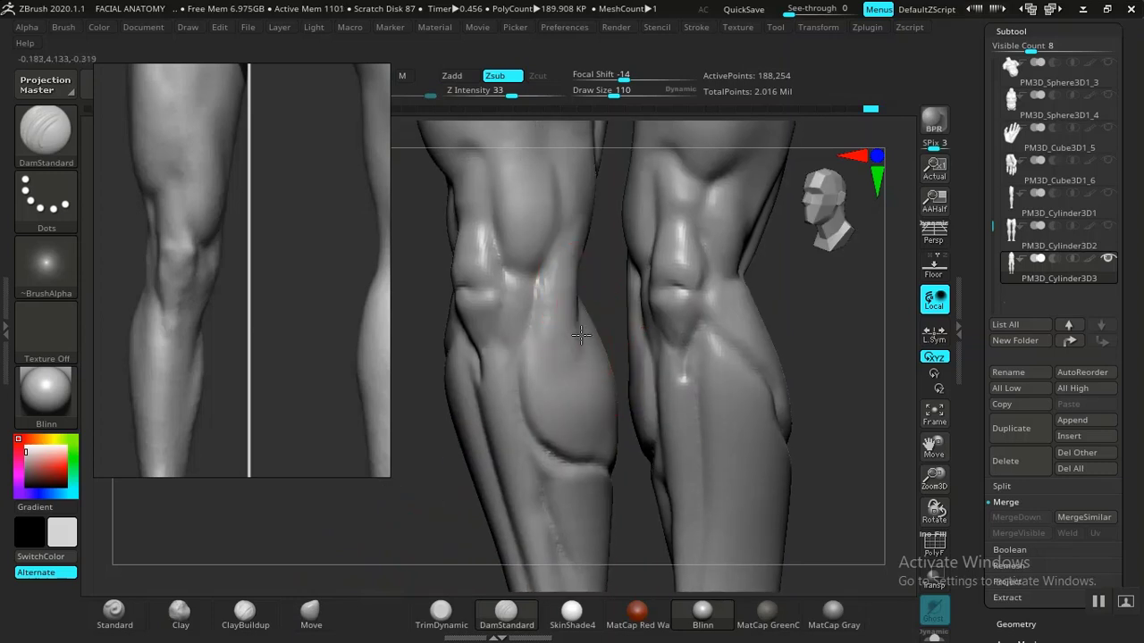
{"action": "left_click_drag", "start_coordinate": [567, 379], "coordinate": [556, 457]}
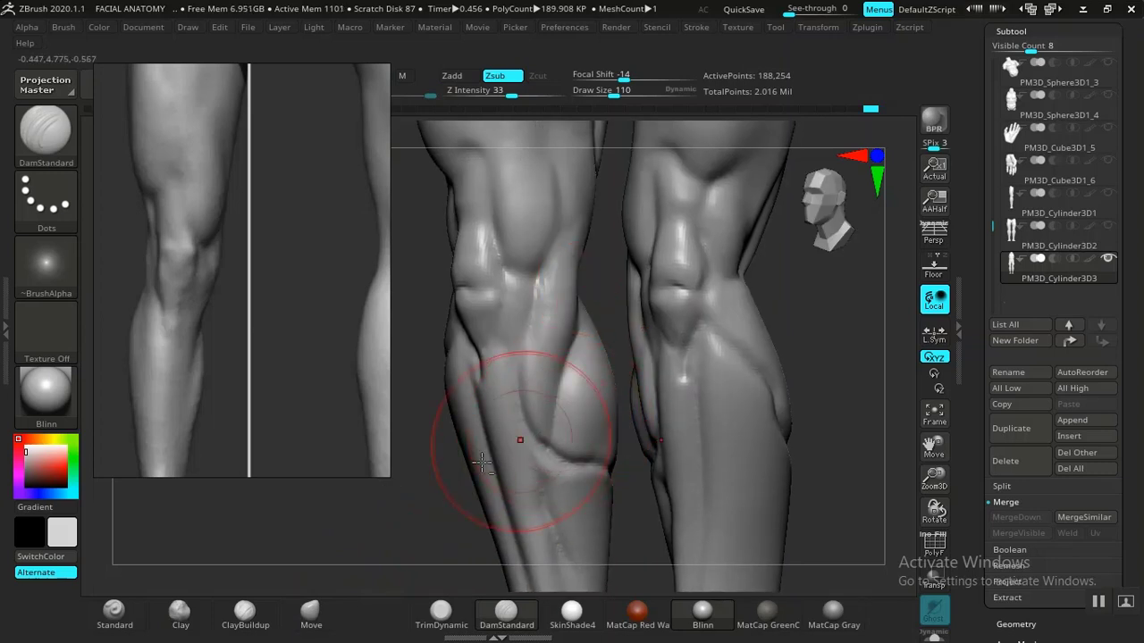
{"action": "key", "text": "ctrl"}
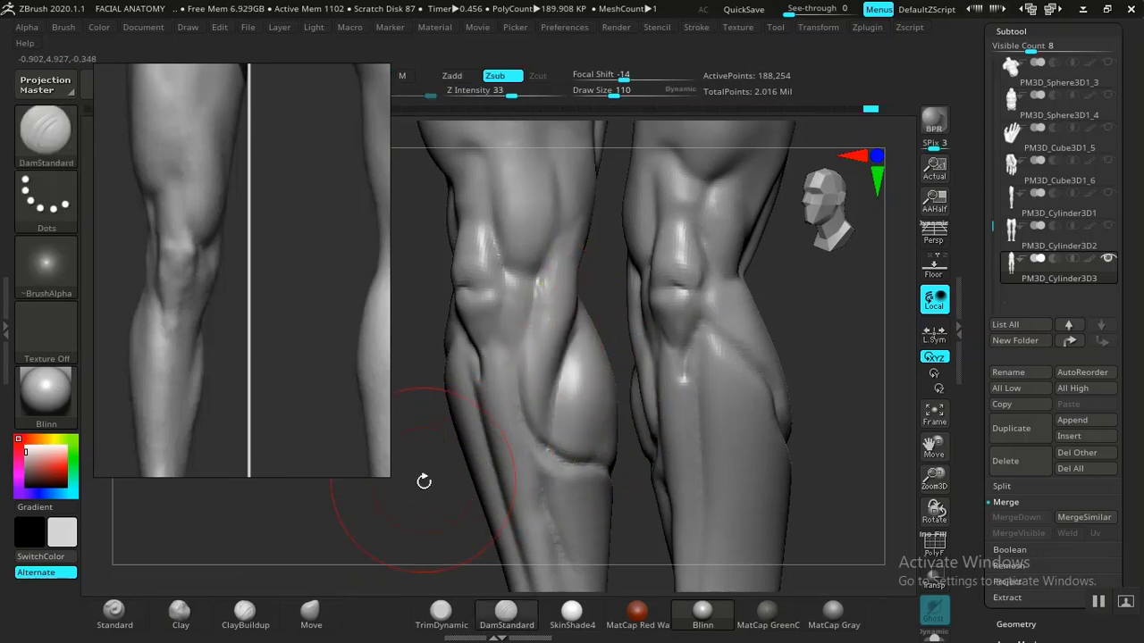
Smooth the lower edge of the inner calf and blend it into the shin and lower leg.
{"action": "left_click_drag", "start_coordinate": [424, 481], "coordinate": [440, 420], "text": "alt"}
{"action": "mouse_move", "coordinate": [439, 420]}
{"action": "left_mouse_down", "text": "shift"}
{"action": "mouse_move", "coordinate": [462, 402]}
{"action": "mouse_move", "coordinate": [449, 405]}
{"action": "mouse_move", "coordinate": [443, 509]}
{"action": "left_mouse_up", "text": "shift"}
{"action": "left_click_drag", "start_coordinate": [565, 427], "coordinate": [553, 396], "text": "shift"}
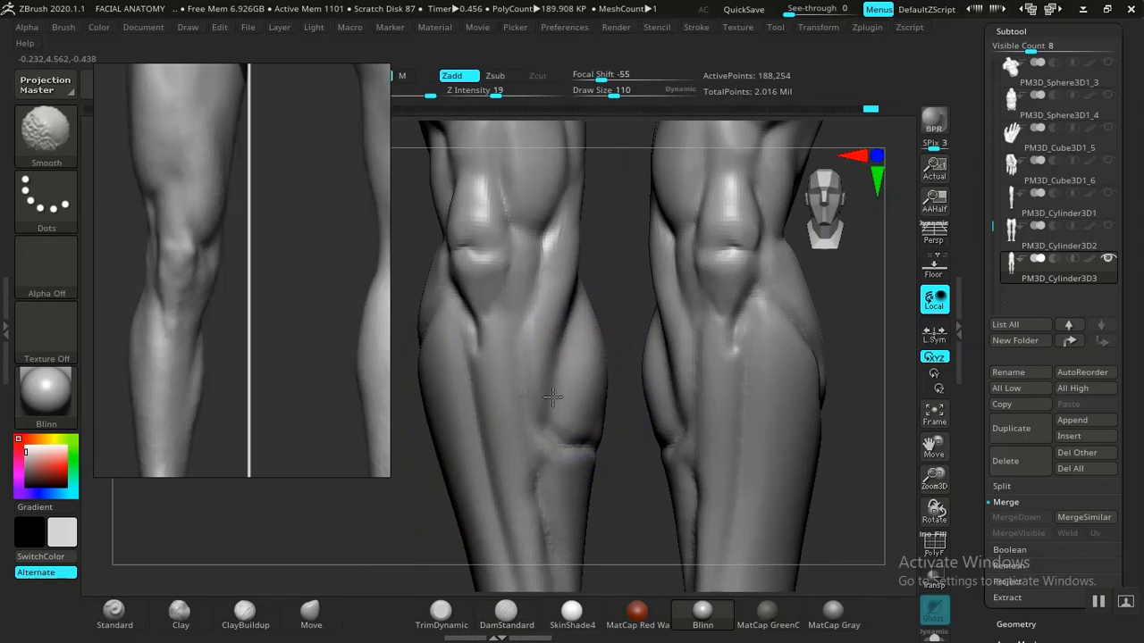
{"action": "left_click_drag", "start_coordinate": [421, 467], "coordinate": [442, 377], "text": "alt"}
{"action": "left_click_drag", "start_coordinate": [604, 352], "coordinate": [600, 350], "text": "shift"}
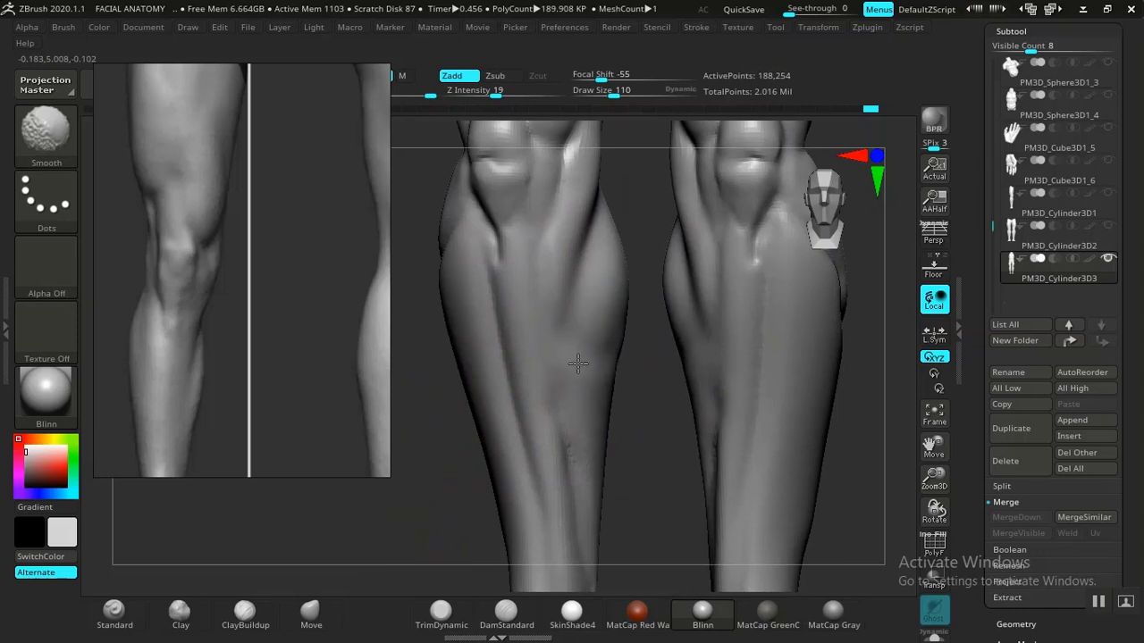
{"action": "left_click_drag", "start_coordinate": [534, 419], "coordinate": [552, 431], "text": "shift"}
Bring the reference's lower leg and foot into view, then pull the inner calf bulge lower with the Move brush and refine its contour.
{"action": "left_click_drag", "start_coordinate": [442, 417], "coordinate": [452, 398], "text": "alt"}
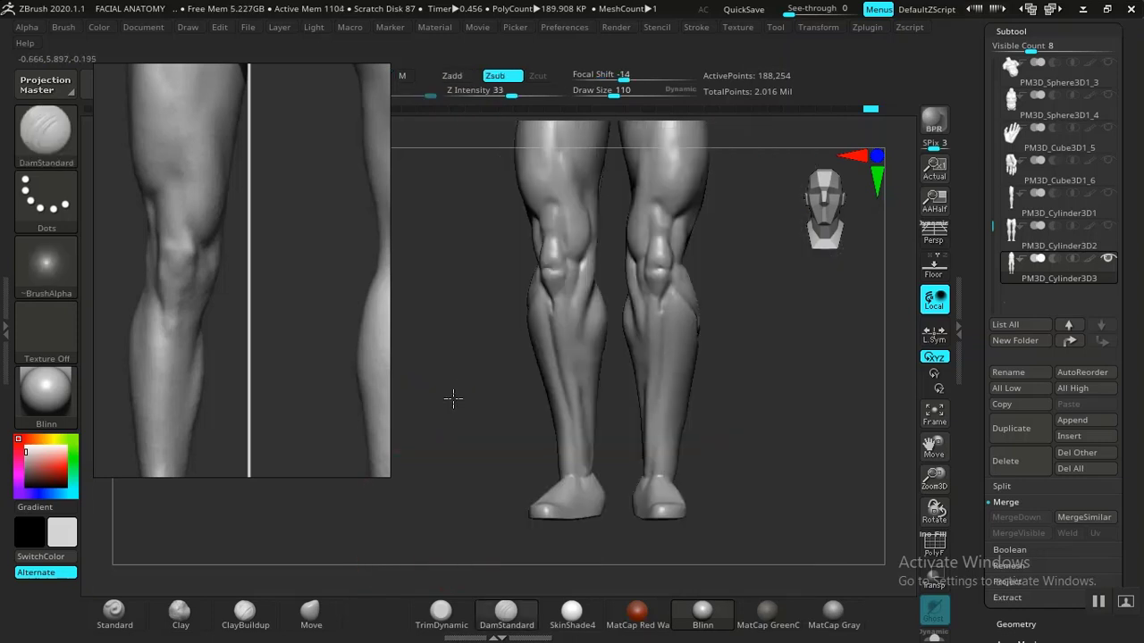
{"action": "mouse_move", "coordinate": [490, 464]}
{"action": "left_mouse_down", "text": "alt"}
{"action": "mouse_move", "coordinate": [464, 443]}
{"action": "mouse_move", "coordinate": [450, 393]}
{"action": "mouse_move", "coordinate": [474, 408]}
{"action": "mouse_move", "coordinate": [472, 390]}
{"action": "mouse_move", "coordinate": [448, 428]}
{"action": "left_mouse_up", "text": "alt"}
{"action": "scroll", "coordinate": [220, 368], "scroll_direction": "down", "scroll_amount": 4}
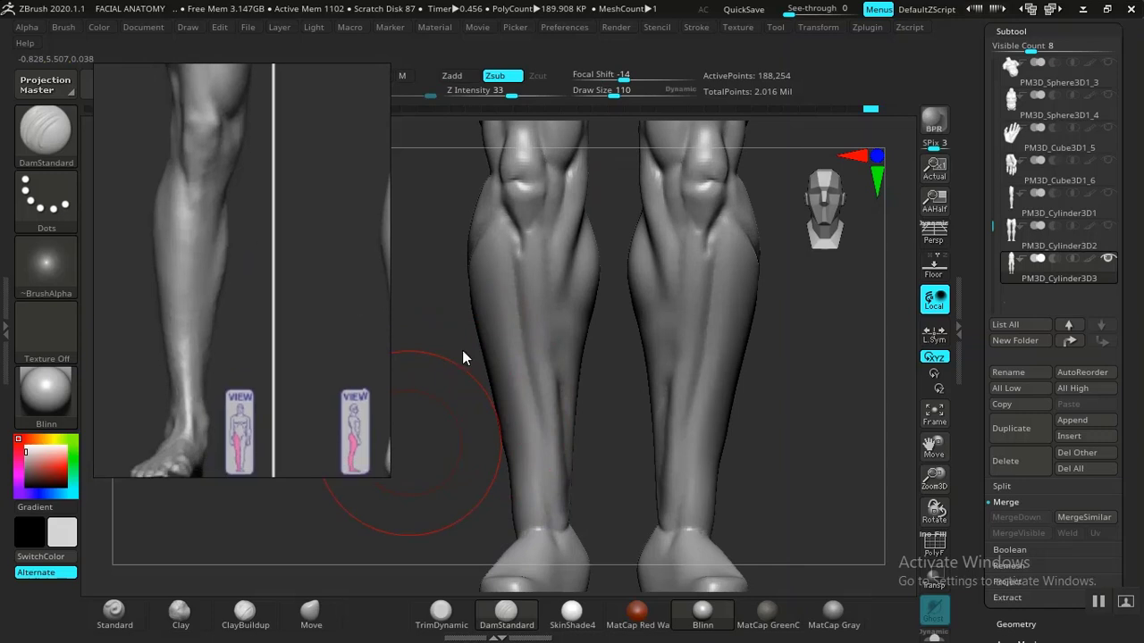
{"action": "mouse_move", "coordinate": [461, 438]}
{"action": "left_mouse_down", "text": "alt"}
{"action": "mouse_move", "coordinate": [459, 384]}
{"action": "mouse_move", "coordinate": [468, 407]}
{"action": "left_mouse_up", "text": "alt"}
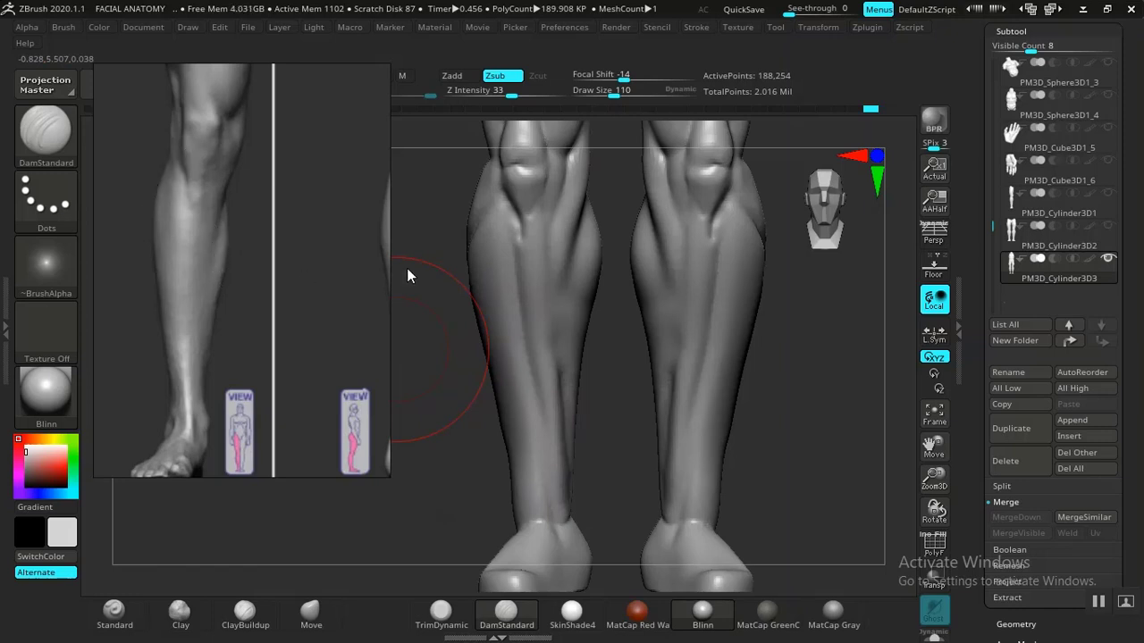
{"action": "left_click", "coordinate": [310, 612]}
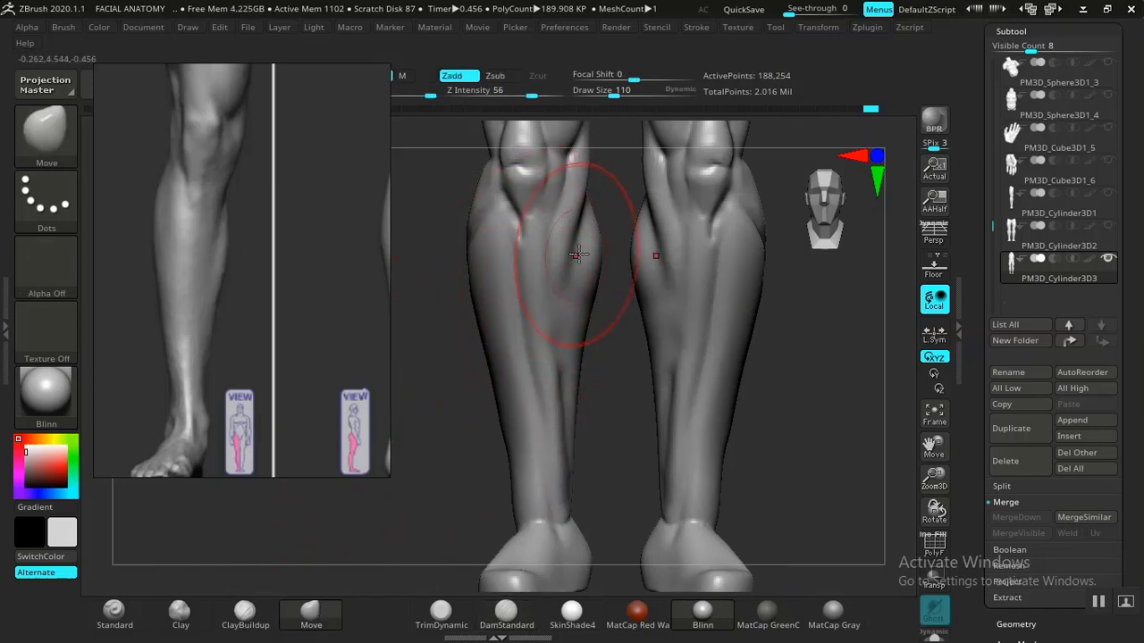
{"action": "left_click_drag", "start_coordinate": [581, 252], "coordinate": [591, 315]}
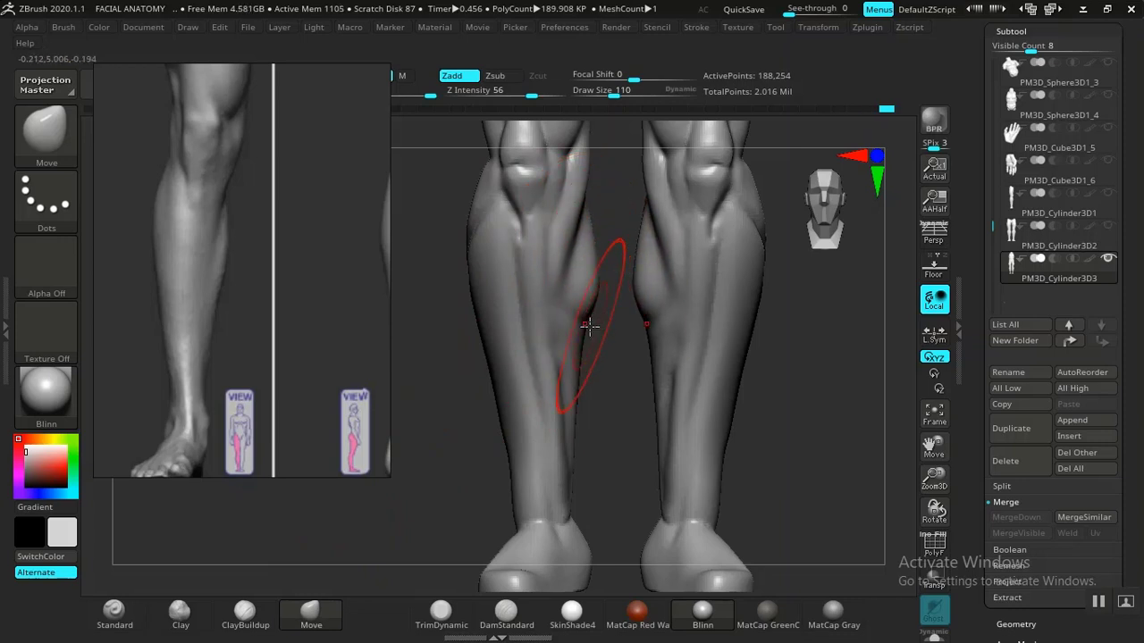
{"action": "key", "text": "shift"}
{"action": "left_click_drag", "start_coordinate": [582, 310], "coordinate": [539, 368], "text": "shift"}
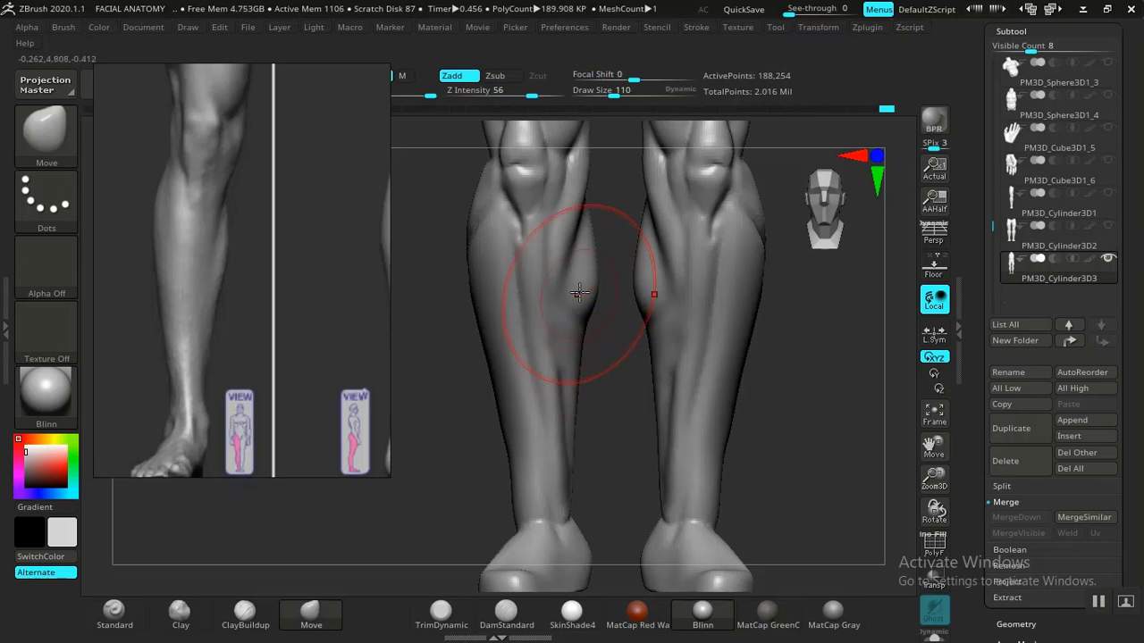
{"action": "key", "text": "ctrl+z"}
{"action": "left_click_drag", "start_coordinate": [596, 292], "coordinate": [595, 293]}
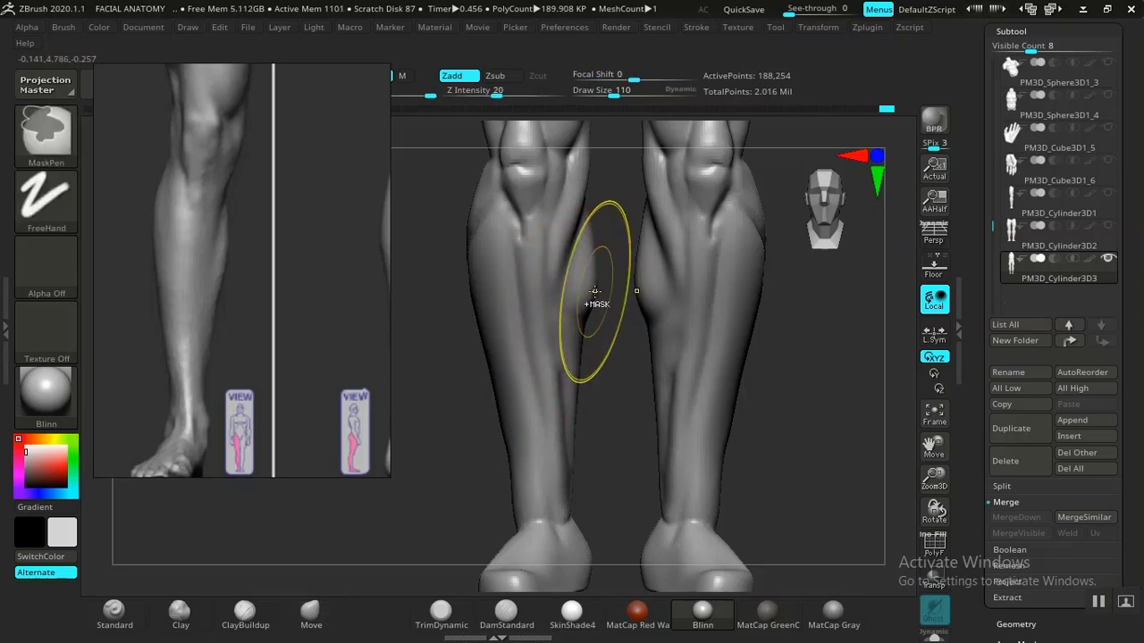
Add volume to the inner calf muscle below the knee tendon with the Clay brush and smooth it.
{"action": "mouse_move", "coordinate": [796, 369]}
{"action": "left_mouse_down"}
{"action": "mouse_move", "coordinate": [775, 320]}
{"action": "mouse_move", "coordinate": [432, 365]}
{"action": "mouse_move", "coordinate": [437, 401]}
{"action": "mouse_move", "coordinate": [356, 483]}
{"action": "left_mouse_up"}
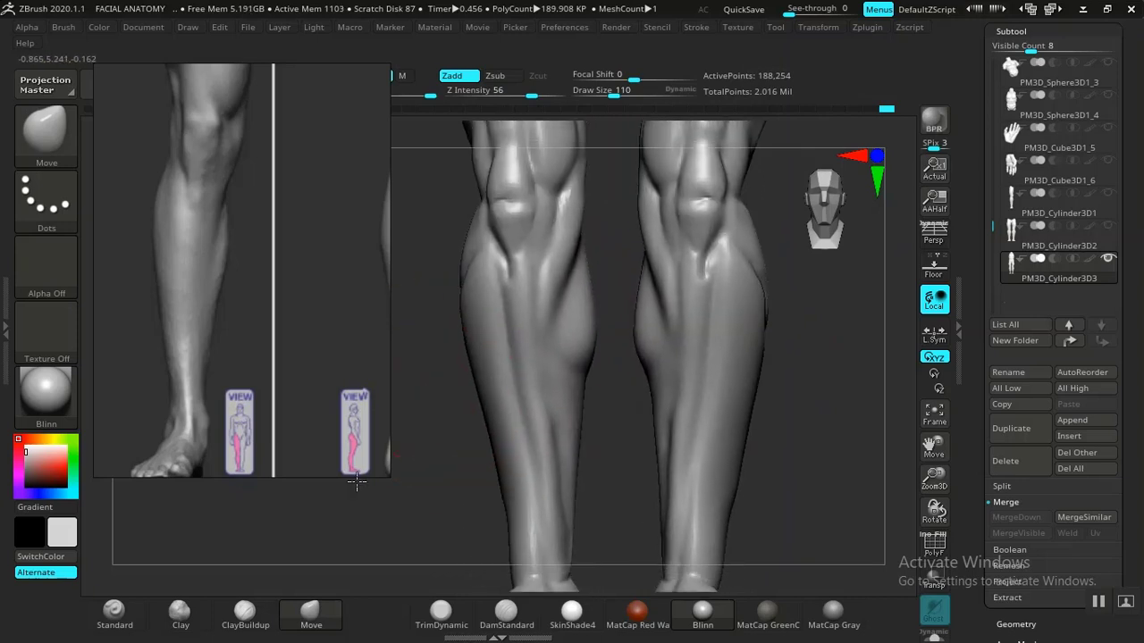
{"action": "left_click", "coordinate": [180, 614]}
{"action": "mouse_move", "coordinate": [351, 542]}
{"action": "left_mouse_down"}
{"action": "mouse_move", "coordinate": [454, 518]}
{"action": "mouse_move", "coordinate": [536, 376]}
{"action": "left_mouse_up"}
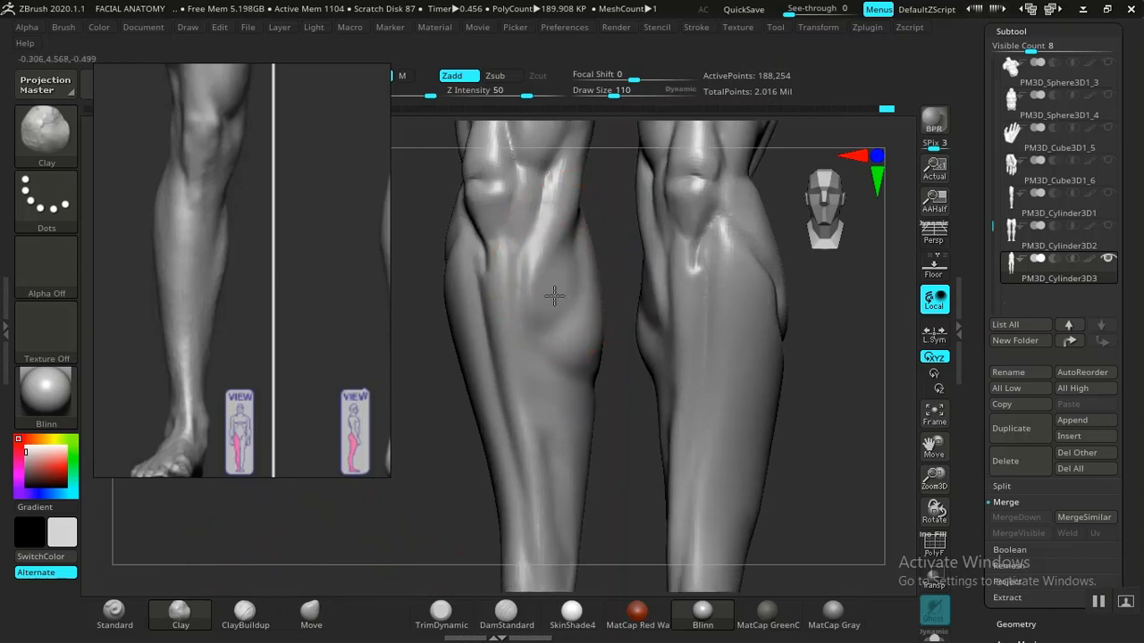
{"action": "key", "text": "ctrl"}
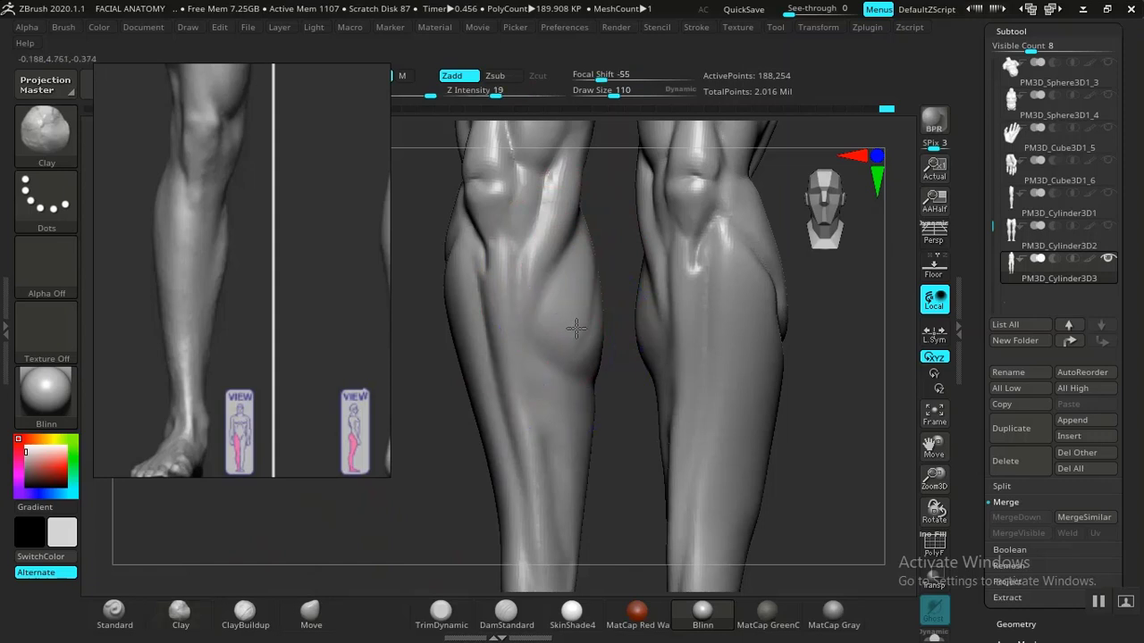
{"action": "key", "text": "shift"}
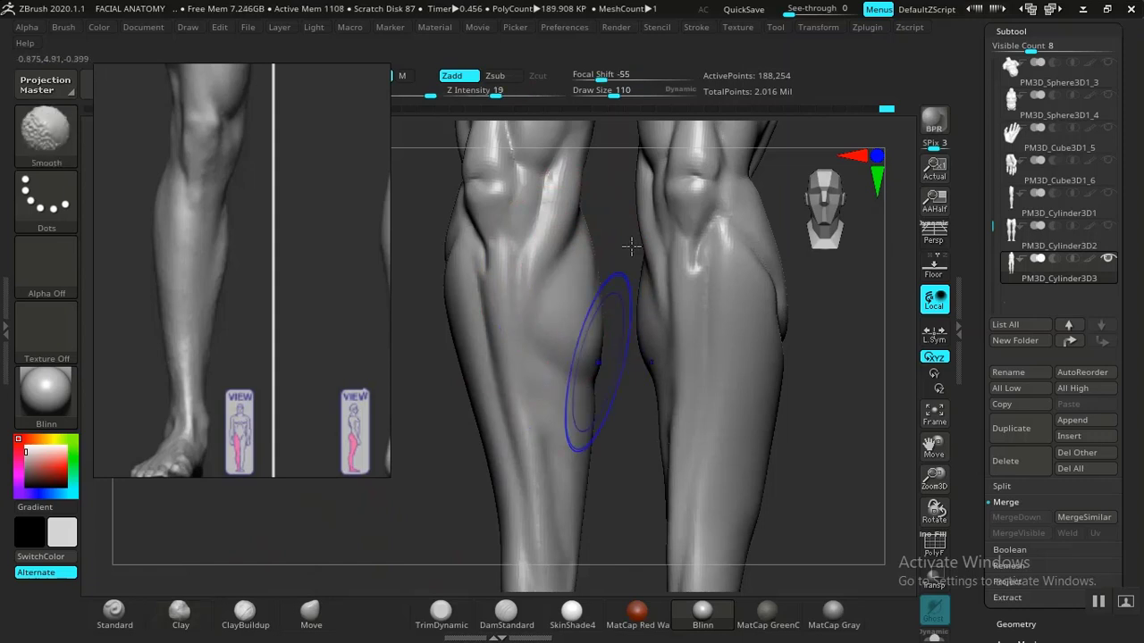
Smooth the transition from the inner calf bulge into the lower leg, and switch to the Move brush.
{"action": "mouse_move", "coordinate": [633, 246]}
{"action": "left_mouse_down", "text": "alt"}
{"action": "mouse_move", "coordinate": [718, 370]}
{"action": "mouse_move", "coordinate": [723, 343]}
{"action": "left_mouse_up", "text": "alt"}
{"action": "left_click_drag", "start_coordinate": [774, 440], "coordinate": [635, 449], "text": "alt"}
{"action": "key", "text": "shift"}
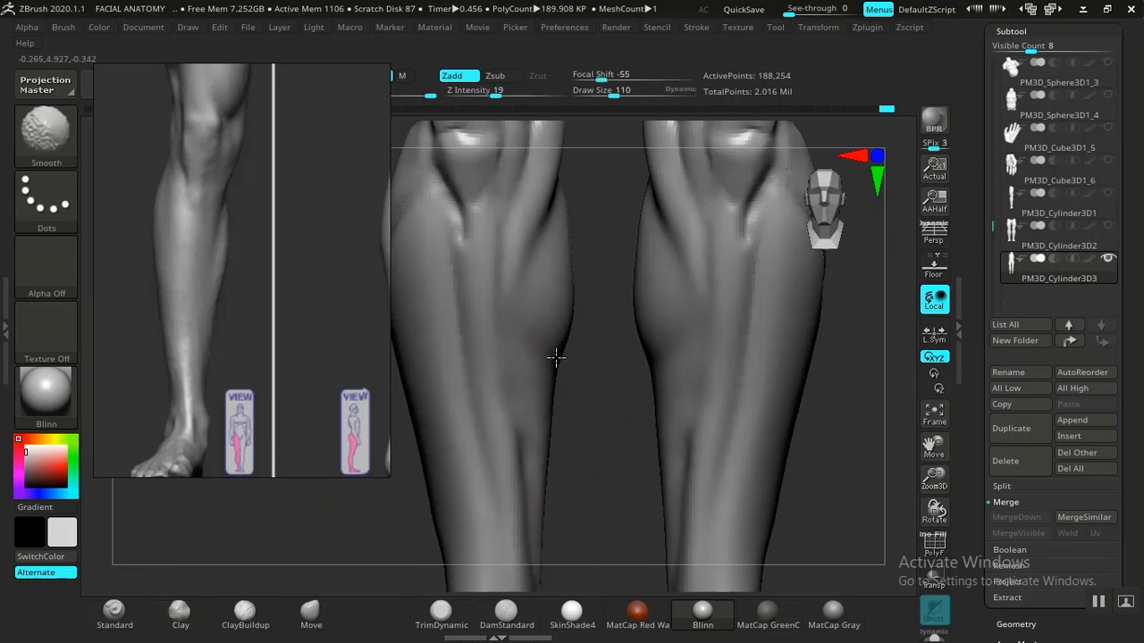
{"action": "mouse_move", "coordinate": [587, 444]}
{"action": "left_mouse_down", "text": "shift"}
{"action": "mouse_move", "coordinate": [559, 349]}
{"action": "mouse_move", "coordinate": [742, 457]}
{"action": "mouse_move", "coordinate": [763, 423]}
{"action": "mouse_move", "coordinate": [780, 474]}
{"action": "mouse_move", "coordinate": [788, 395]}
{"action": "mouse_move", "coordinate": [783, 457]}
{"action": "mouse_move", "coordinate": [594, 470]}
{"action": "mouse_move", "coordinate": [589, 483]}
{"action": "mouse_move", "coordinate": [577, 419]}
{"action": "mouse_move", "coordinate": [506, 357]}
{"action": "left_mouse_up", "text": "shift"}
{"action": "left_click", "coordinate": [310, 613]}
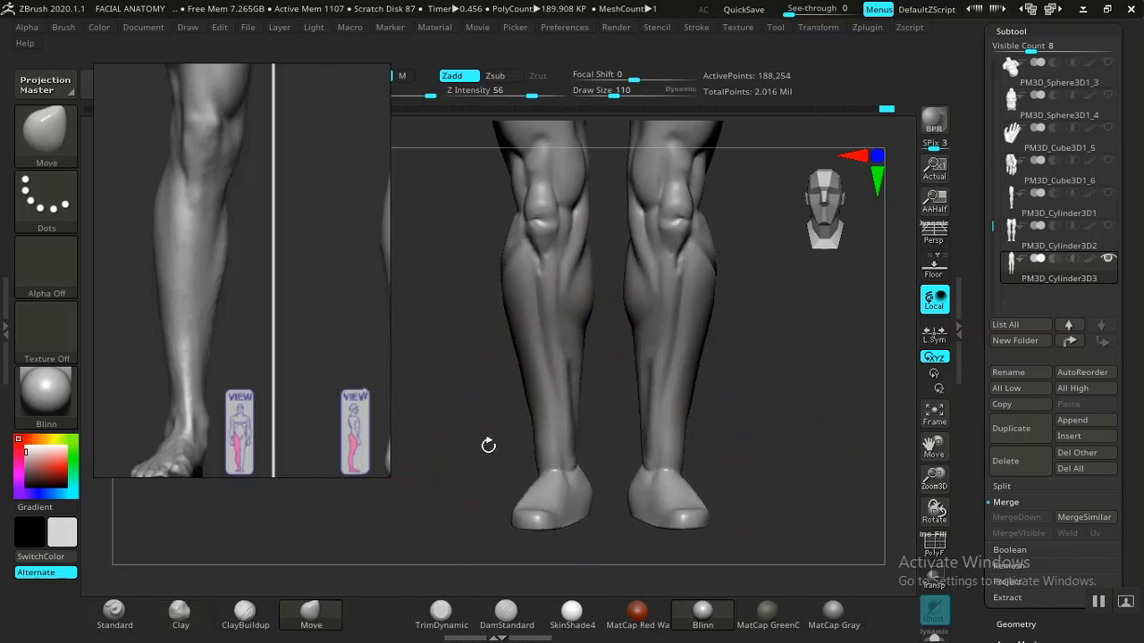
Refine the outer calf contour below the knee with the Move brush.
{"action": "mouse_move", "coordinate": [522, 380]}
{"action": "left_mouse_down"}
{"action": "mouse_move", "coordinate": [532, 434]}
{"action": "mouse_move", "coordinate": [531, 392]}
{"action": "left_mouse_up"}
{"action": "left_click_drag", "start_coordinate": [629, 393], "coordinate": [605, 234], "text": "alt"}
{"action": "mouse_move", "coordinate": [673, 327]}
{"action": "left_mouse_down", "text": "alt"}
{"action": "mouse_move", "coordinate": [749, 434]}
{"action": "mouse_move", "coordinate": [528, 384]}
{"action": "left_mouse_up", "text": "alt"}
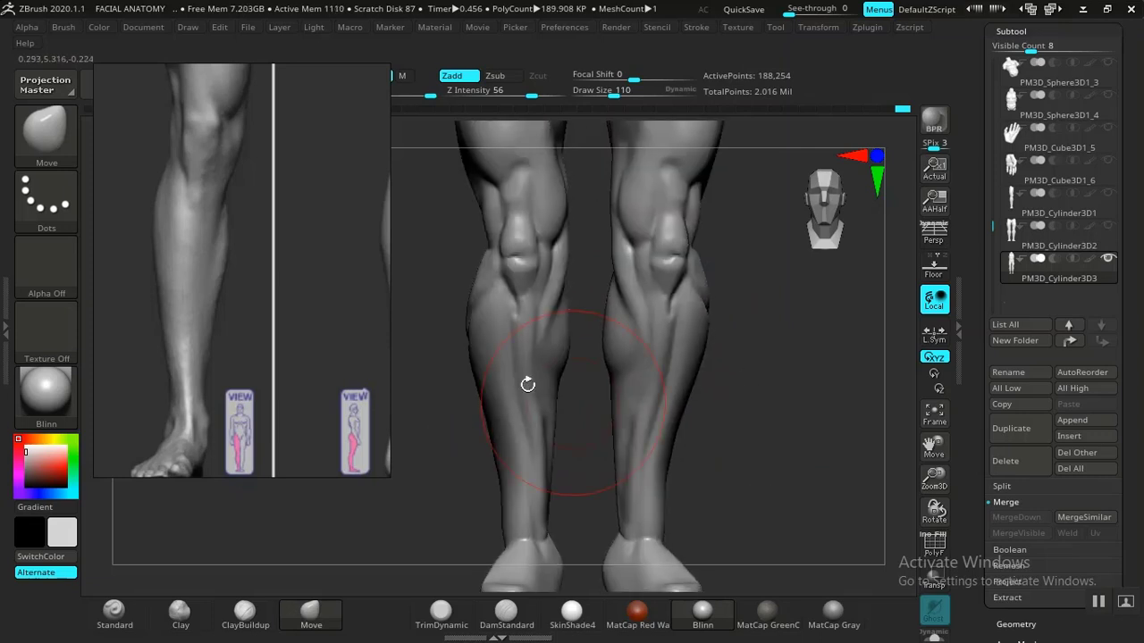
{"action": "left_click_drag", "start_coordinate": [474, 373], "coordinate": [471, 374]}
{"action": "right_click_drag", "start_coordinate": [472, 376], "coordinate": [474, 383]}
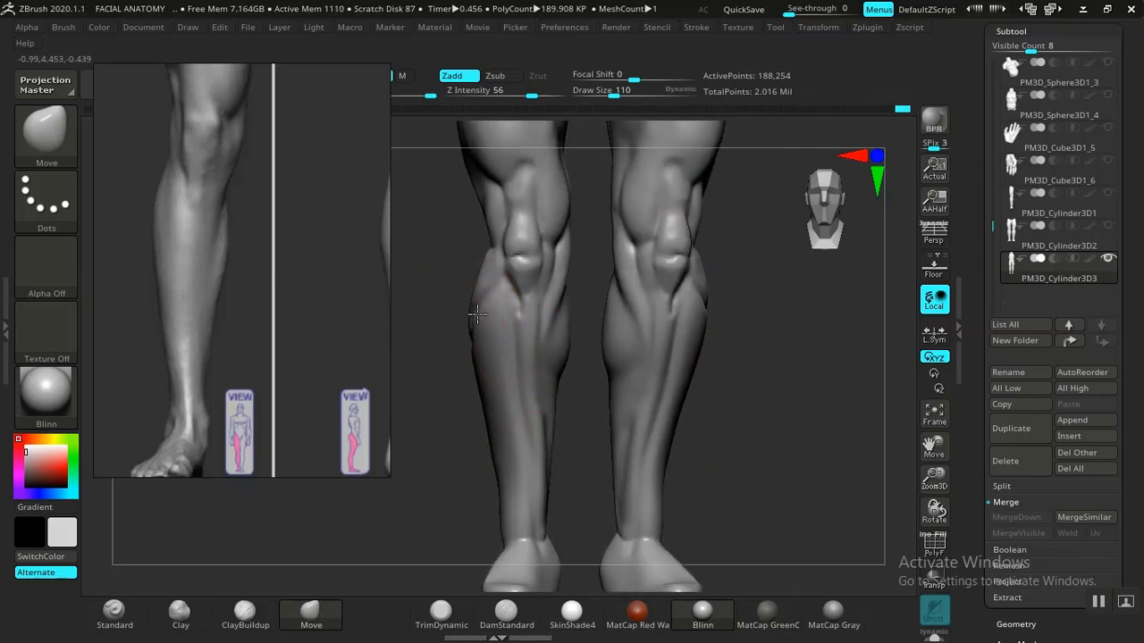
Smooth the vertical grooves running down the front of the shin from below the kneecap.
{"action": "right_click_drag", "start_coordinate": [740, 393], "coordinate": [694, 347], "text": "ctrl"}
{"action": "right_click_drag", "start_coordinate": [679, 253], "coordinate": [778, 500], "text": "ctrl"}
{"action": "mouse_move", "coordinate": [794, 375]}
{"action": "right_mouse_down", "text": "ctrl"}
{"action": "mouse_move", "coordinate": [562, 470]}
{"action": "mouse_move", "coordinate": [525, 469]}
{"action": "right_mouse_up", "text": "ctrl"}
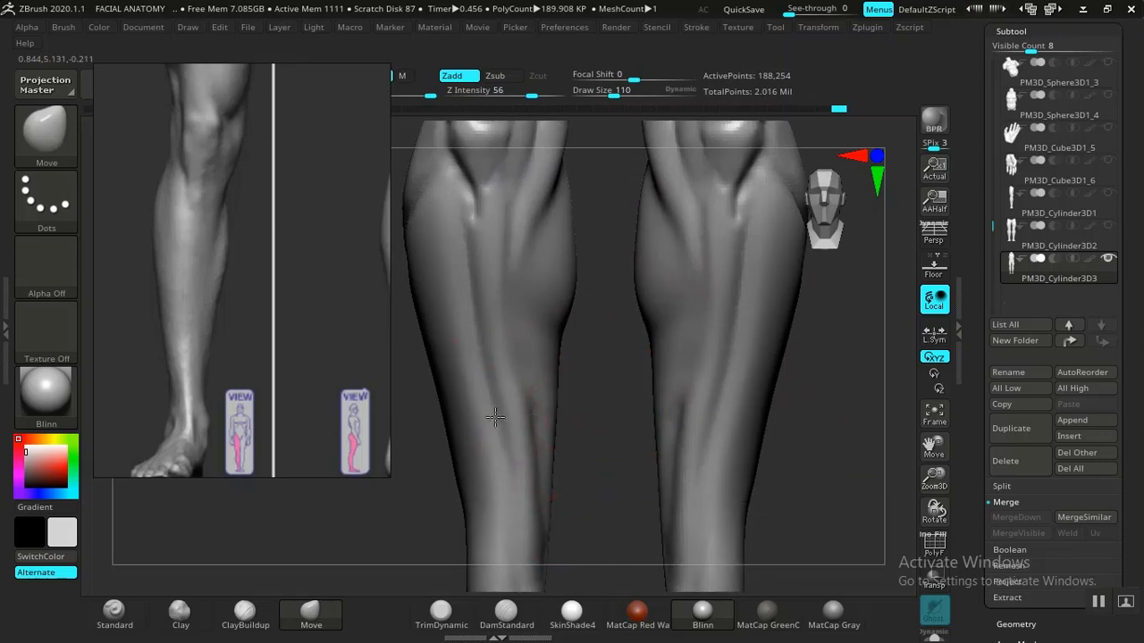
{"action": "key", "text": "shift"}
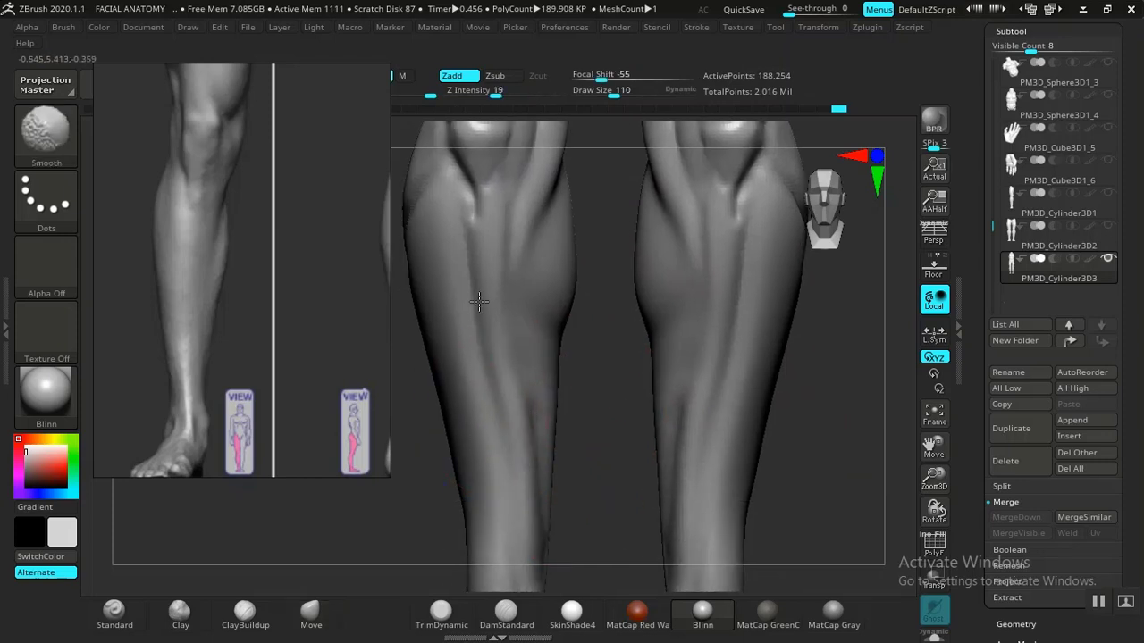
{"action": "left_click_drag", "start_coordinate": [479, 302], "coordinate": [475, 225], "text": "shift"}
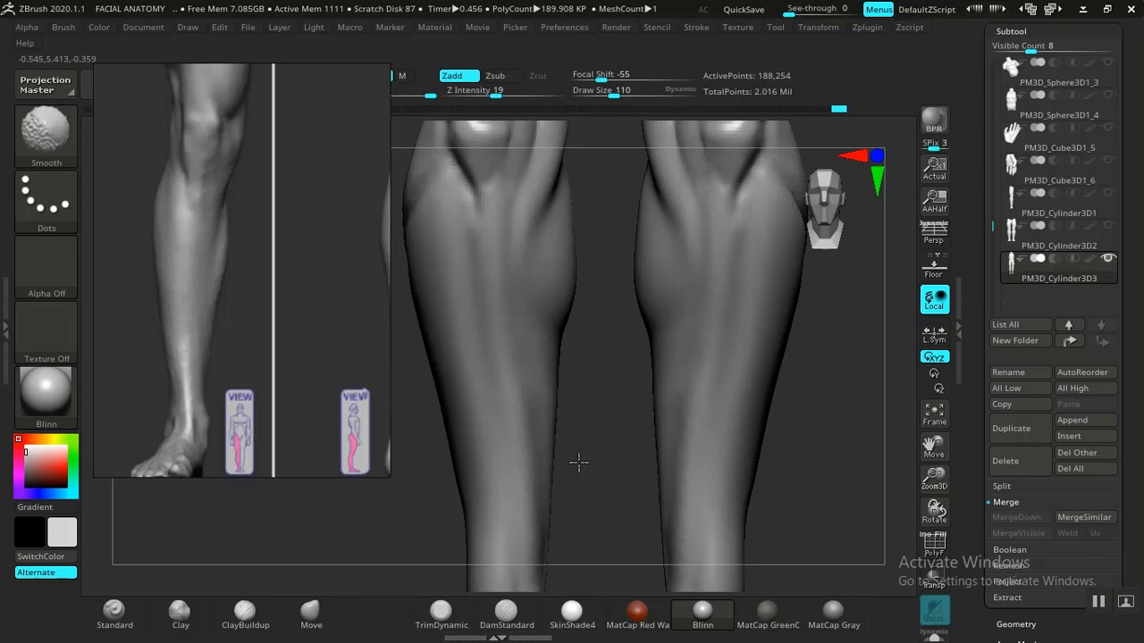
Switch to the ClayBuildup brush and compare the smoothed shin with its earlier state in the undo history.
{"action": "mouse_move", "coordinate": [809, 442]}
{"action": "right_mouse_down", "text": "ctrl"}
{"action": "mouse_move", "coordinate": [753, 403]}
{"action": "mouse_move", "coordinate": [710, 526]}
{"action": "right_mouse_up", "text": "ctrl"}
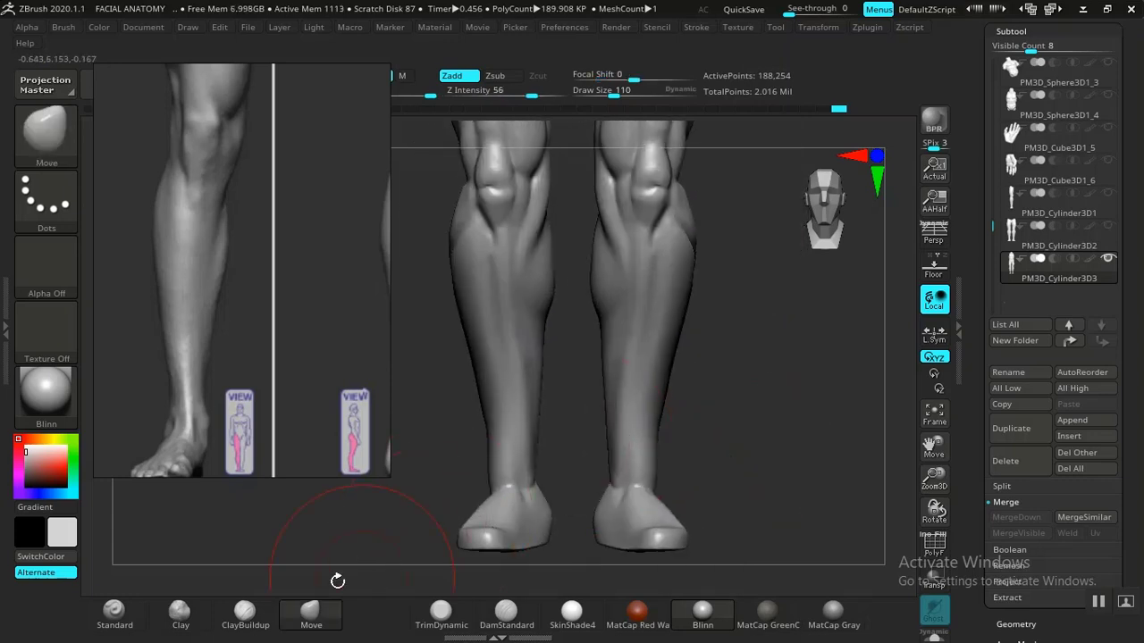
{"action": "left_click", "coordinate": [248, 614]}
{"action": "right_click_drag", "start_coordinate": [467, 375], "coordinate": [506, 320]}
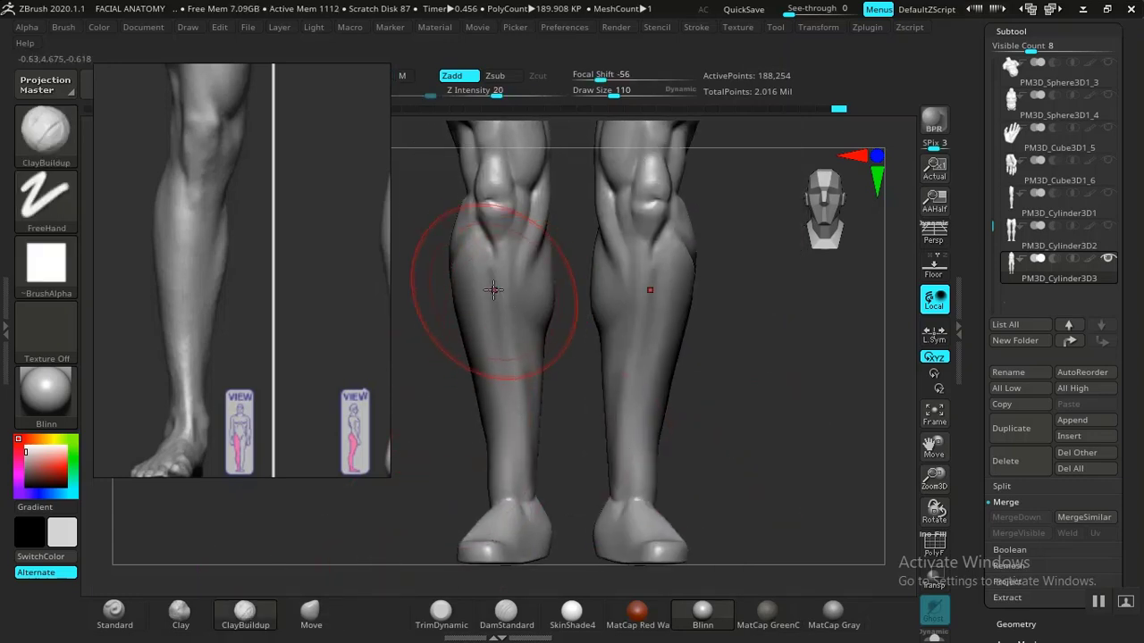
{"action": "key", "text": "ctrl"}
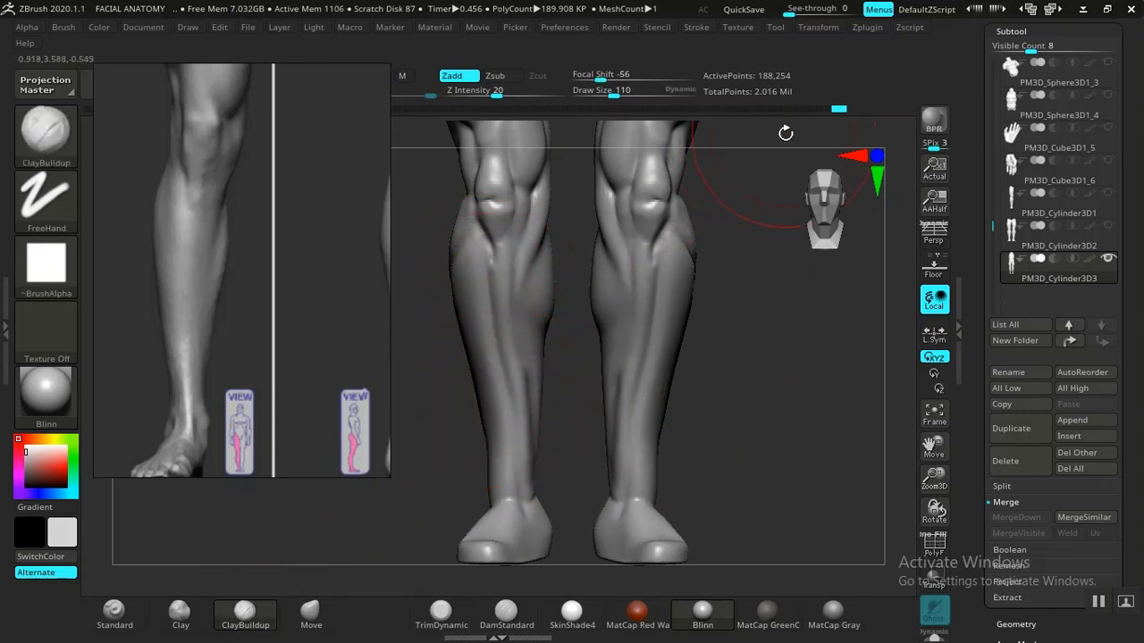
{"action": "left_click_drag", "start_coordinate": [822, 110], "coordinate": [845, 110]}
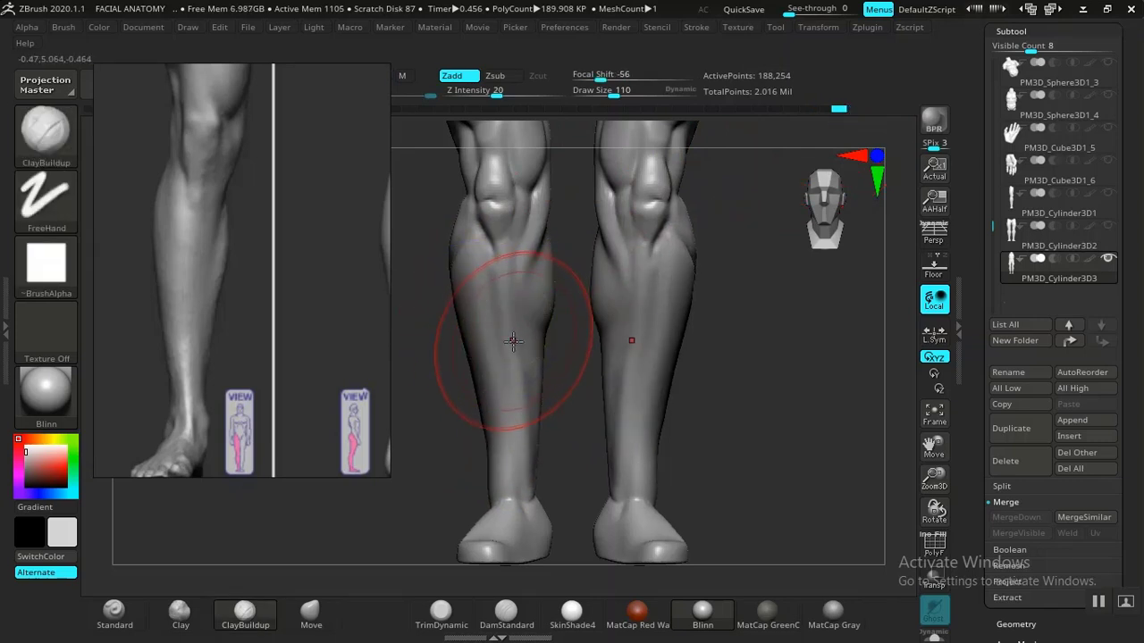
Reduce the ClayBuildup brush size to 62 and build up the shin ridge from below the knee towards the ankle, checking against the undo history.
{"action": "key", "text": "bracketleft"}
{"action": "key", "text": "bracketleft"}
{"action": "key", "text": "bracketleft"}
{"action": "key", "text": "bracketleft"}
{"action": "key", "text": "bracketleft"}
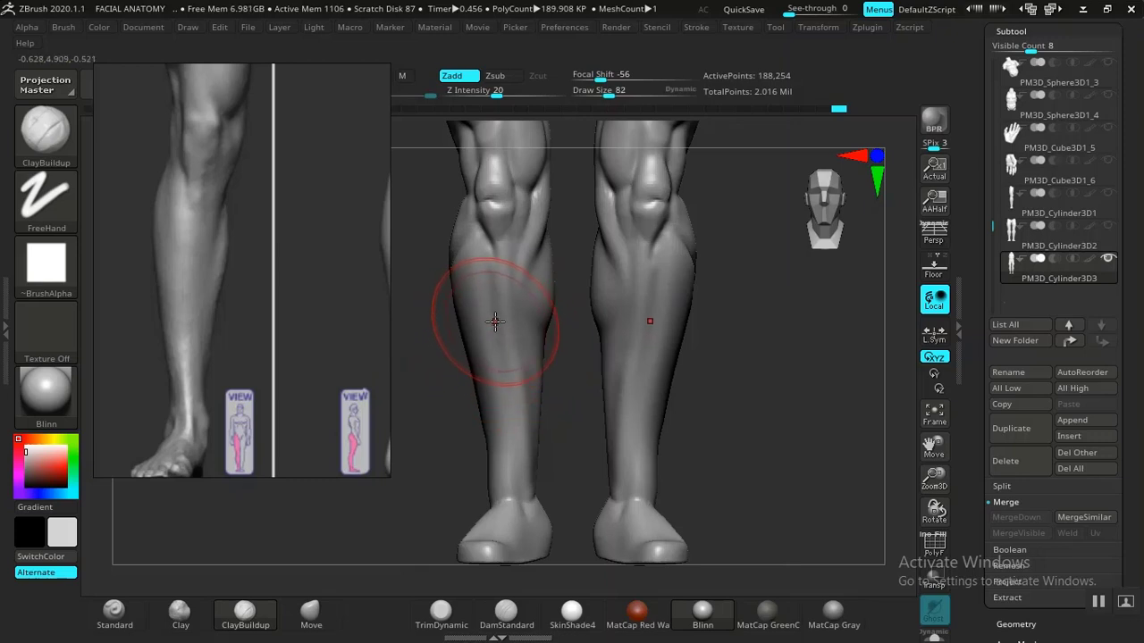
{"action": "left_click_drag", "start_coordinate": [764, 445], "coordinate": [763, 407], "text": "alt"}
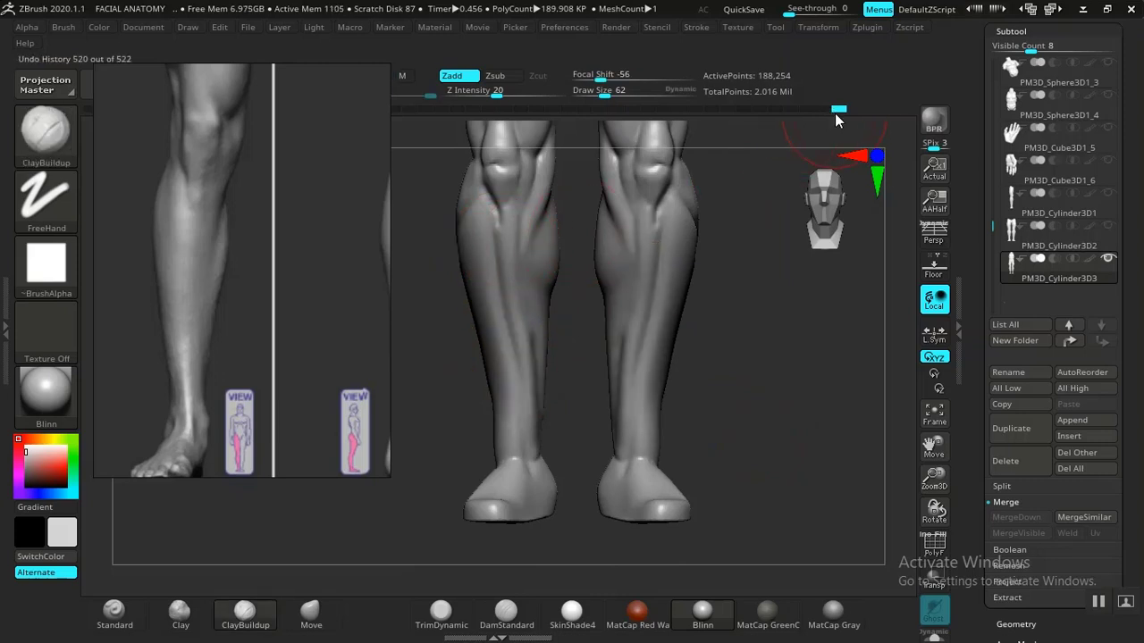
{"action": "left_click_drag", "start_coordinate": [838, 114], "coordinate": [848, 108]}
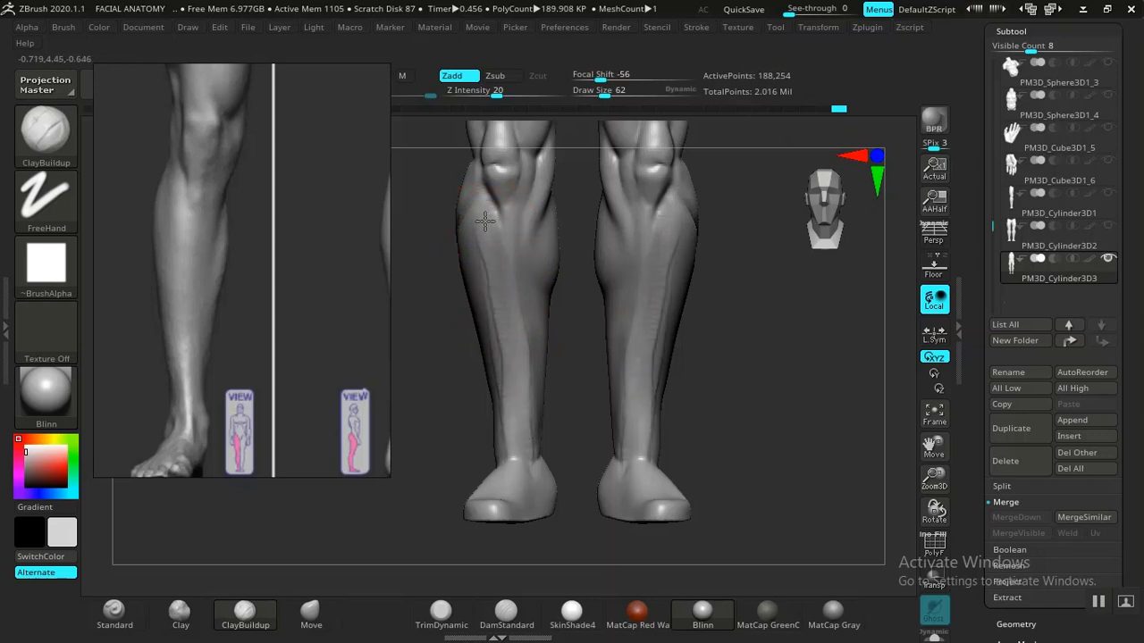
Smooth the new clay strokes along the shin and blend them into the calf and ankle.
{"action": "mouse_move", "coordinate": [631, 449]}
{"action": "left_mouse_down"}
{"action": "mouse_move", "coordinate": [727, 403]}
{"action": "mouse_move", "coordinate": [693, 363]}
{"action": "mouse_move", "coordinate": [734, 467]}
{"action": "mouse_move", "coordinate": [558, 446]}
{"action": "left_mouse_up"}
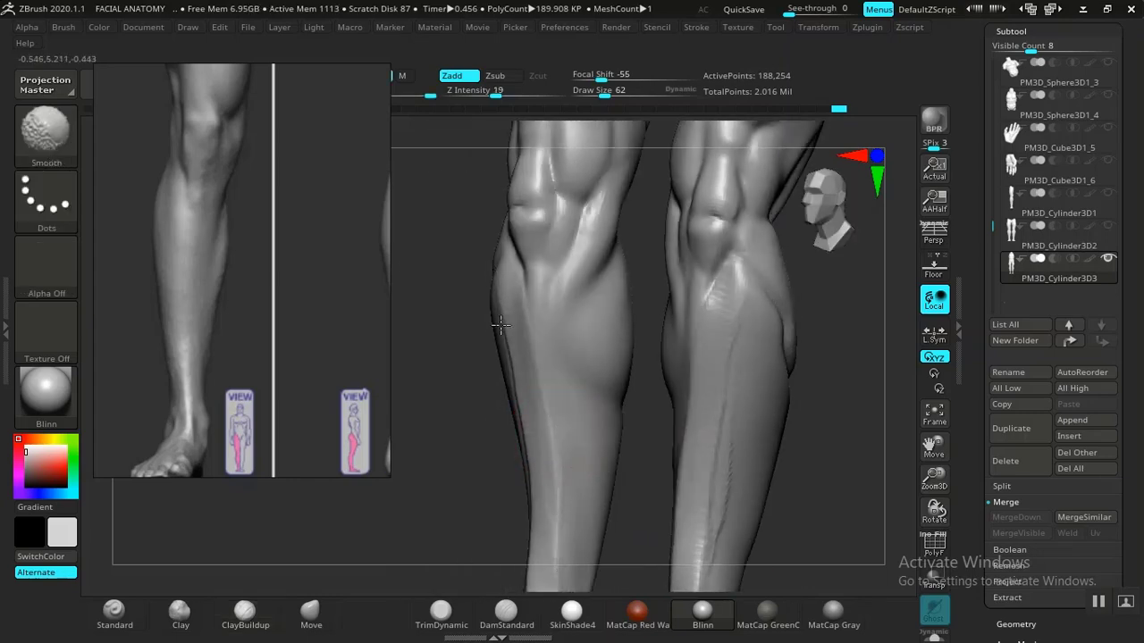
{"action": "left_click_drag", "start_coordinate": [460, 542], "coordinate": [485, 409], "text": "shift"}
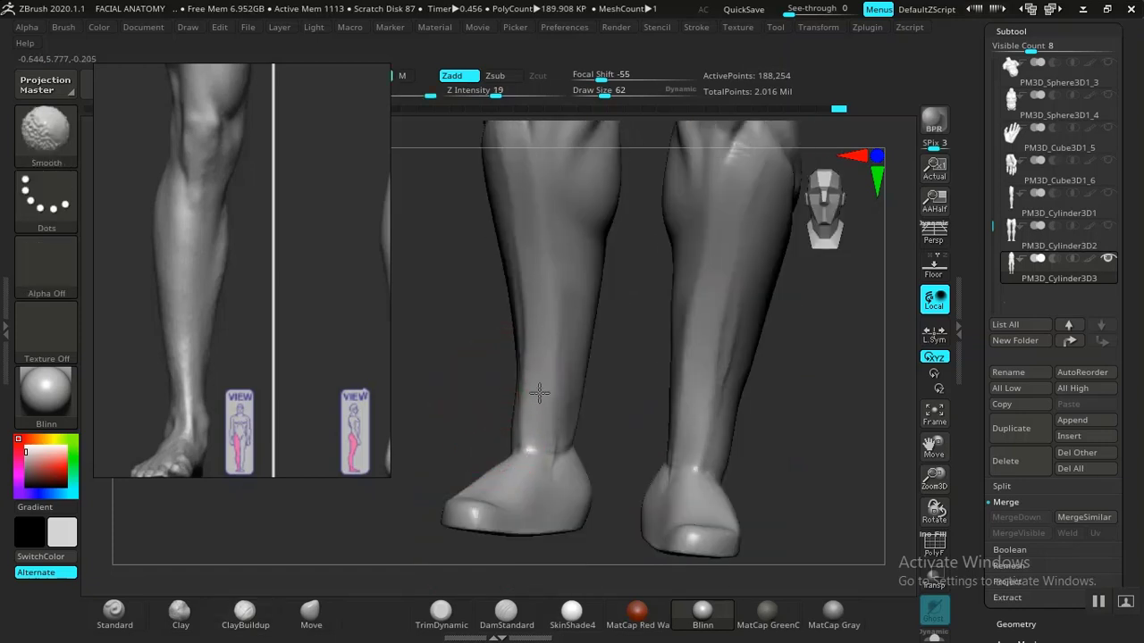
{"action": "mouse_move", "coordinate": [750, 446]}
{"action": "left_mouse_down"}
{"action": "mouse_move", "coordinate": [783, 434]}
{"action": "mouse_move", "coordinate": [769, 455]}
{"action": "mouse_move", "coordinate": [503, 420]}
{"action": "left_mouse_up"}
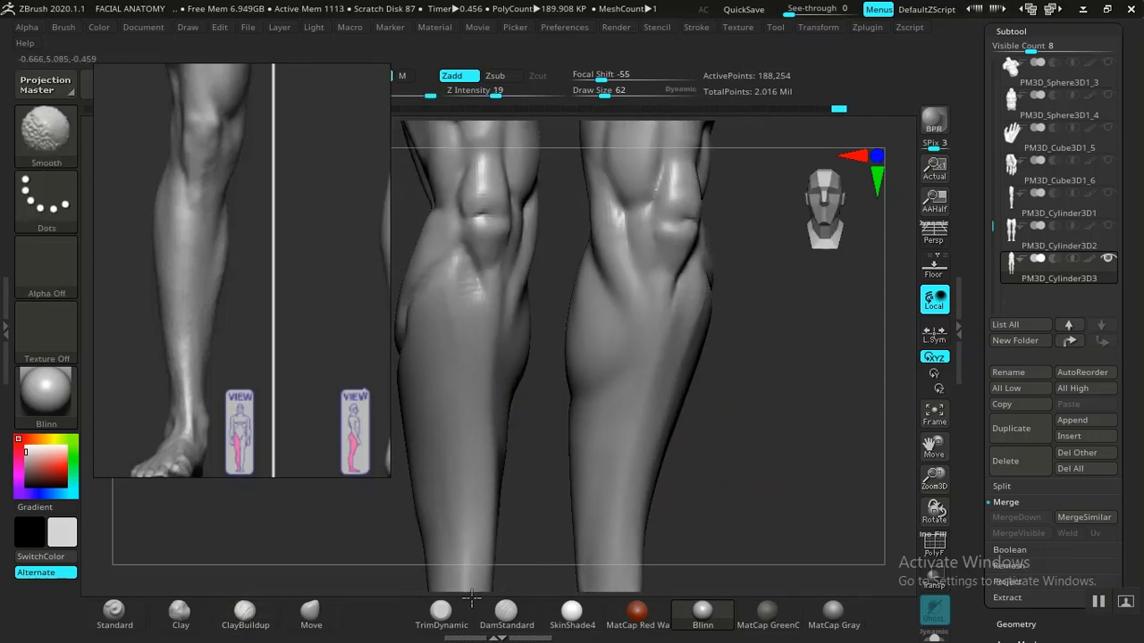
Try masking both legs from mid-thigh down and clear the mask.
{"action": "mouse_move", "coordinate": [738, 515]}
{"action": "left_mouse_down"}
{"action": "mouse_move", "coordinate": [674, 416]}
{"action": "mouse_move", "coordinate": [656, 424]}
{"action": "mouse_move", "coordinate": [681, 350]}
{"action": "mouse_move", "coordinate": [732, 469]}
{"action": "mouse_move", "coordinate": [577, 442]}
{"action": "mouse_move", "coordinate": [587, 352]}
{"action": "mouse_move", "coordinate": [600, 441]}
{"action": "mouse_move", "coordinate": [626, 417]}
{"action": "mouse_move", "coordinate": [620, 381]}
{"action": "mouse_move", "coordinate": [768, 408]}
{"action": "mouse_move", "coordinate": [858, 407]}
{"action": "mouse_move", "coordinate": [640, 408]}
{"action": "mouse_move", "coordinate": [735, 394]}
{"action": "mouse_move", "coordinate": [774, 334]}
{"action": "mouse_move", "coordinate": [704, 335]}
{"action": "mouse_move", "coordinate": [669, 319]}
{"action": "mouse_move", "coordinate": [699, 339]}
{"action": "left_mouse_up"}
{"action": "scroll", "coordinate": [159, 348], "scroll_direction": "up", "scroll_amount": 5}
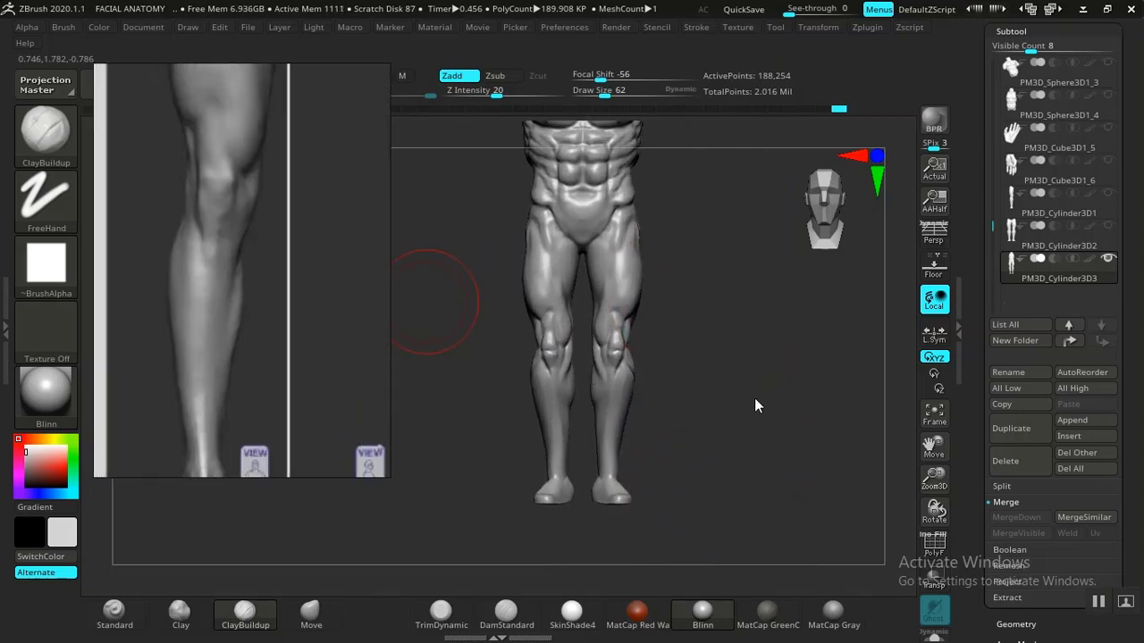
{"action": "left_click_drag", "start_coordinate": [748, 394], "coordinate": [702, 416]}
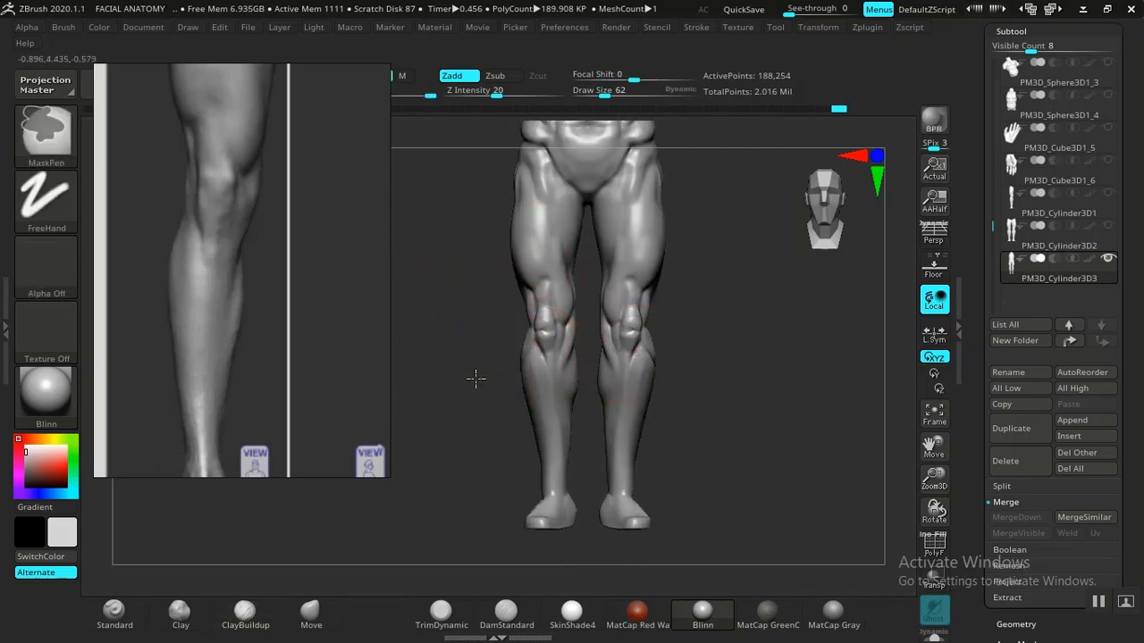
{"action": "mouse_move", "coordinate": [474, 348]}
{"action": "left_mouse_down", "text": "ctrl"}
{"action": "mouse_move", "coordinate": [597, 447]}
{"action": "mouse_move", "coordinate": [715, 451]}
{"action": "mouse_move", "coordinate": [579, 403]}
{"action": "left_mouse_up", "text": "ctrl"}
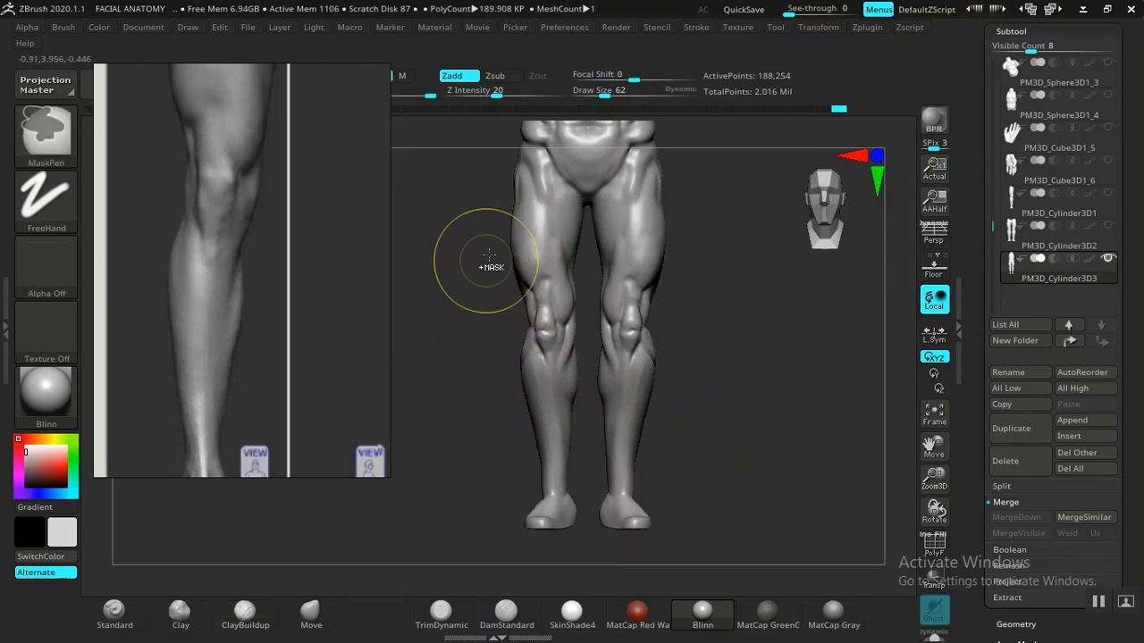
{"action": "mouse_move", "coordinate": [491, 242]}
{"action": "left_mouse_down", "text": "ctrl"}
{"action": "mouse_move", "coordinate": [628, 408]}
{"action": "mouse_move", "coordinate": [713, 414]}
{"action": "mouse_move", "coordinate": [713, 546]}
{"action": "left_mouse_up", "text": "ctrl"}
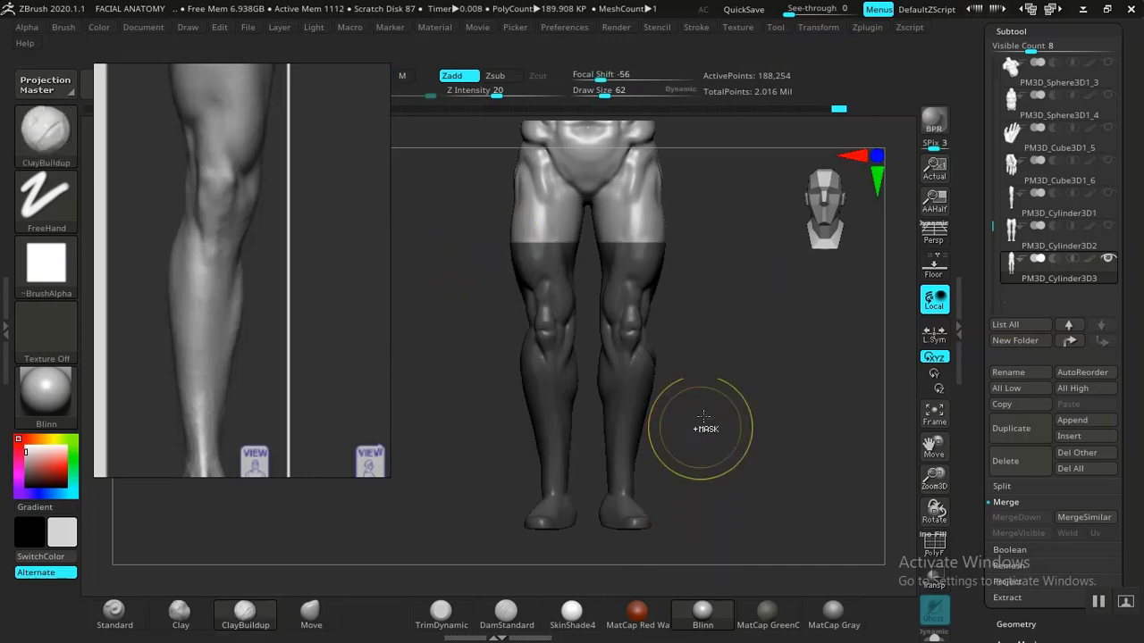
{"action": "left_click_drag", "start_coordinate": [715, 436], "coordinate": [691, 481], "text": "ctrl"}
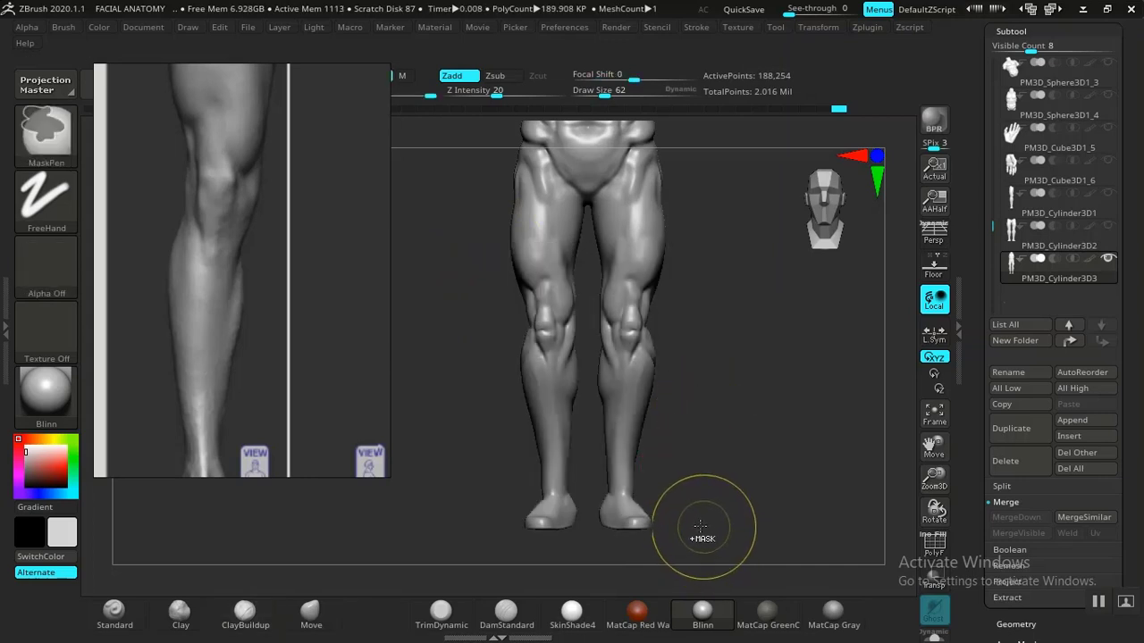
Move the reference image to the other side of the model.
{"action": "right_click_drag", "start_coordinate": [273, 306], "coordinate": [1034, 232]}
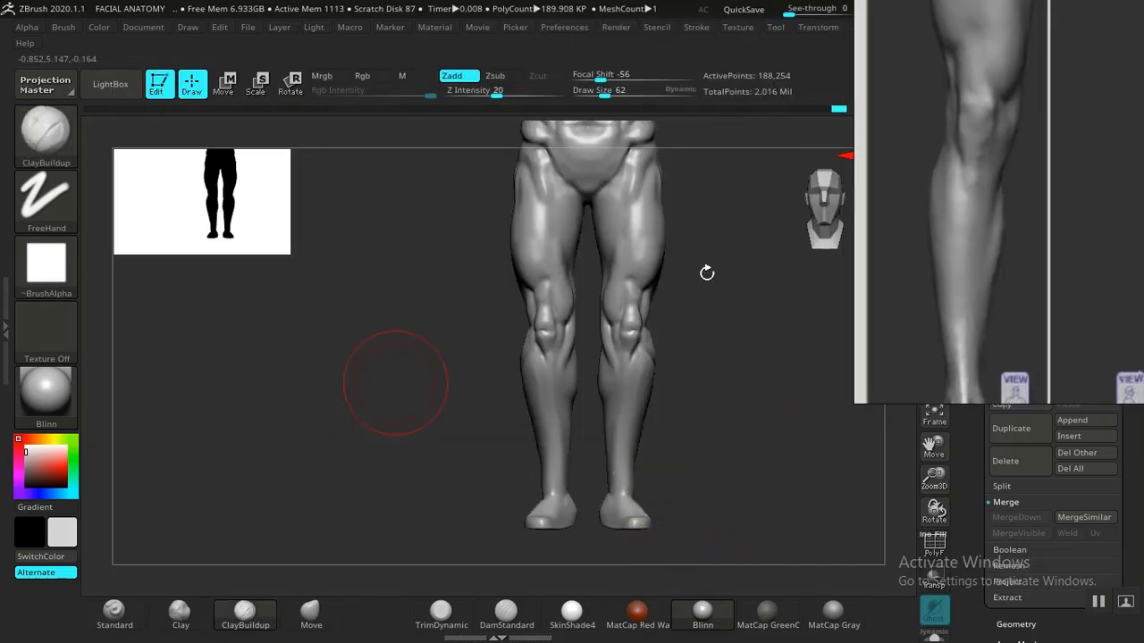
{"action": "left_click_drag", "start_coordinate": [319, 402], "coordinate": [254, 424]}
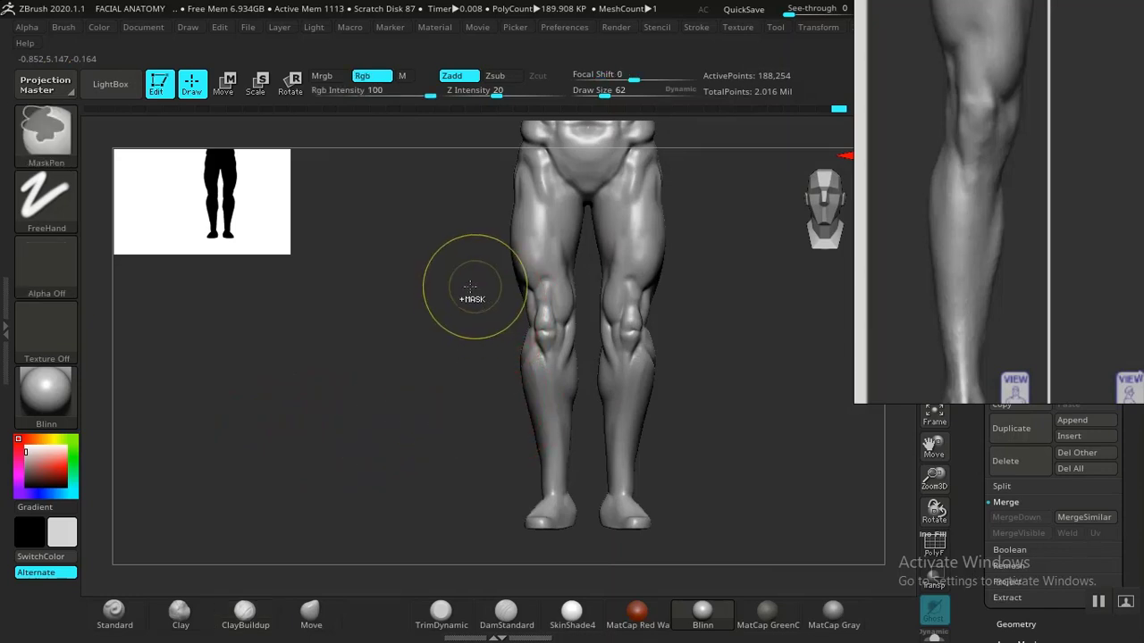
Mask the legs from the knees down, soften the mask edge and invert the mask to protect the thighs.
{"action": "mouse_move", "coordinate": [466, 281]}
{"action": "left_mouse_down", "text": "ctrl"}
{"action": "mouse_move", "coordinate": [506, 388]}
{"action": "mouse_move", "coordinate": [732, 581]}
{"action": "left_mouse_up", "text": "ctrl"}
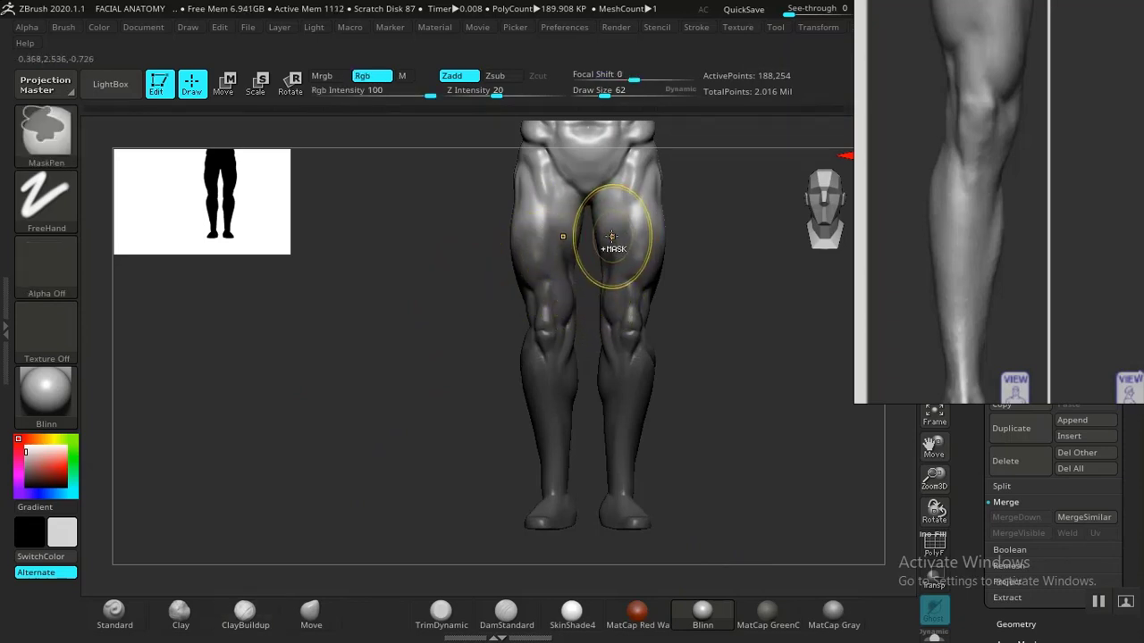
{"action": "left_click_drag", "start_coordinate": [488, 321], "coordinate": [490, 327], "text": "ctrl"}
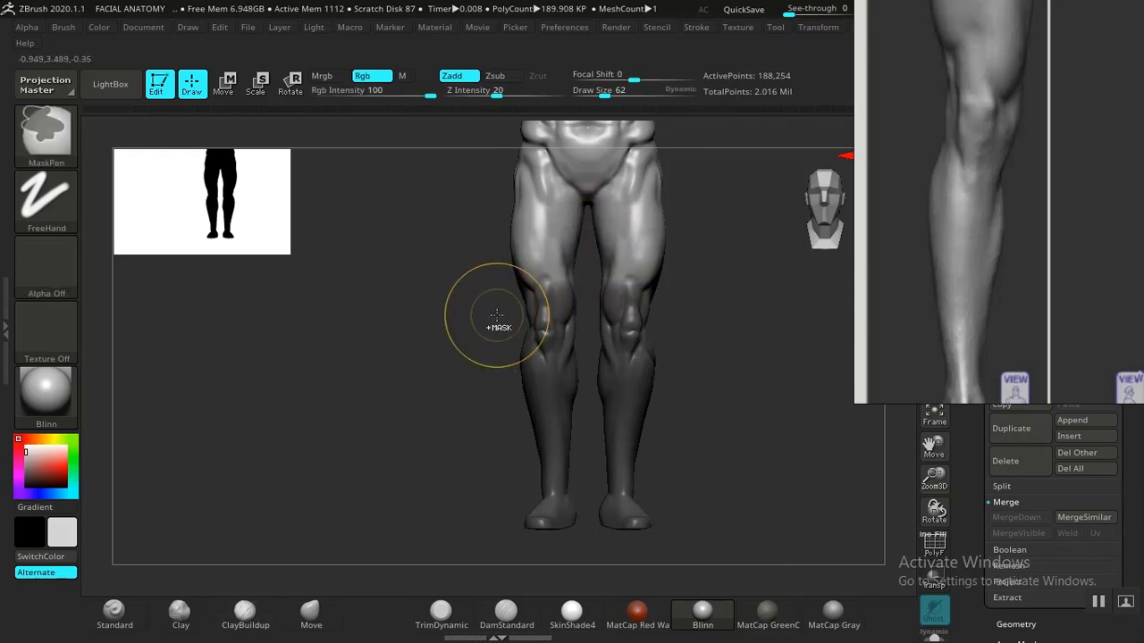
{"action": "left_click", "coordinate": [711, 329], "text": "ctrl"}
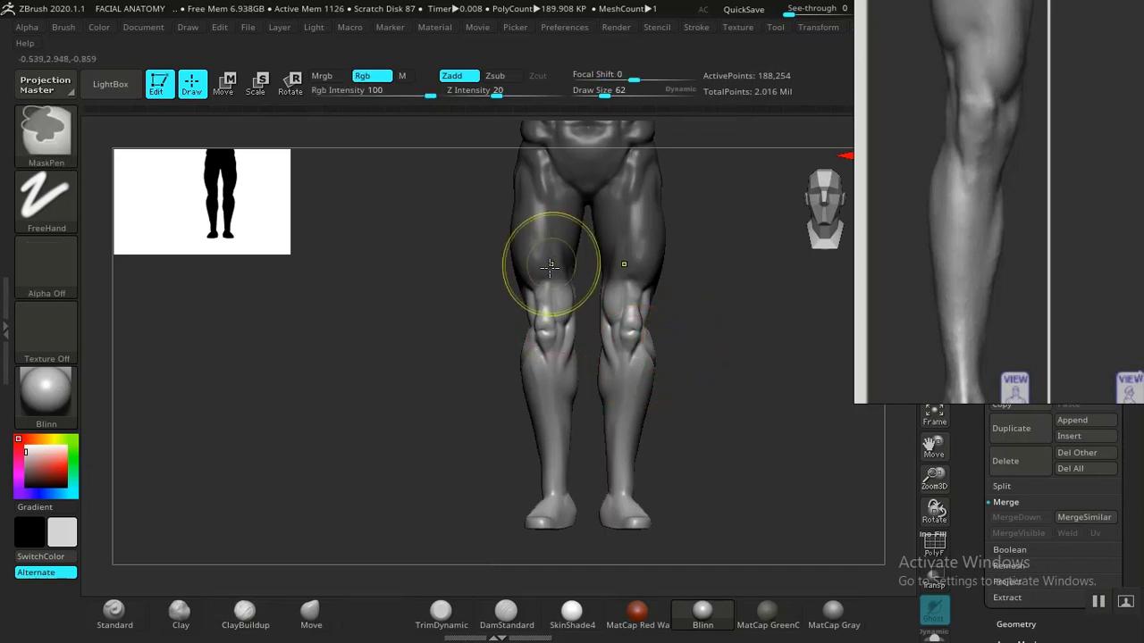
Try shifting the unmasked lower legs upward with the transform gizmo, undo the move and clear the mask.
{"action": "key", "text": "w"}
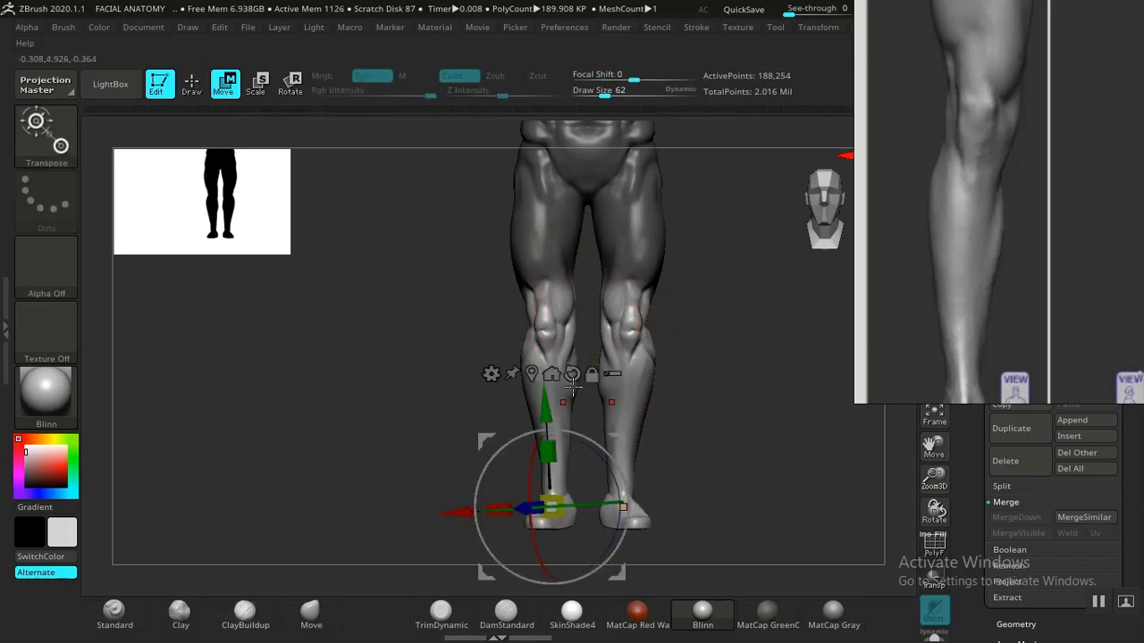
{"action": "left_click", "coordinate": [572, 373]}
{"action": "left_click_drag", "start_coordinate": [546, 409], "coordinate": [546, 397]}
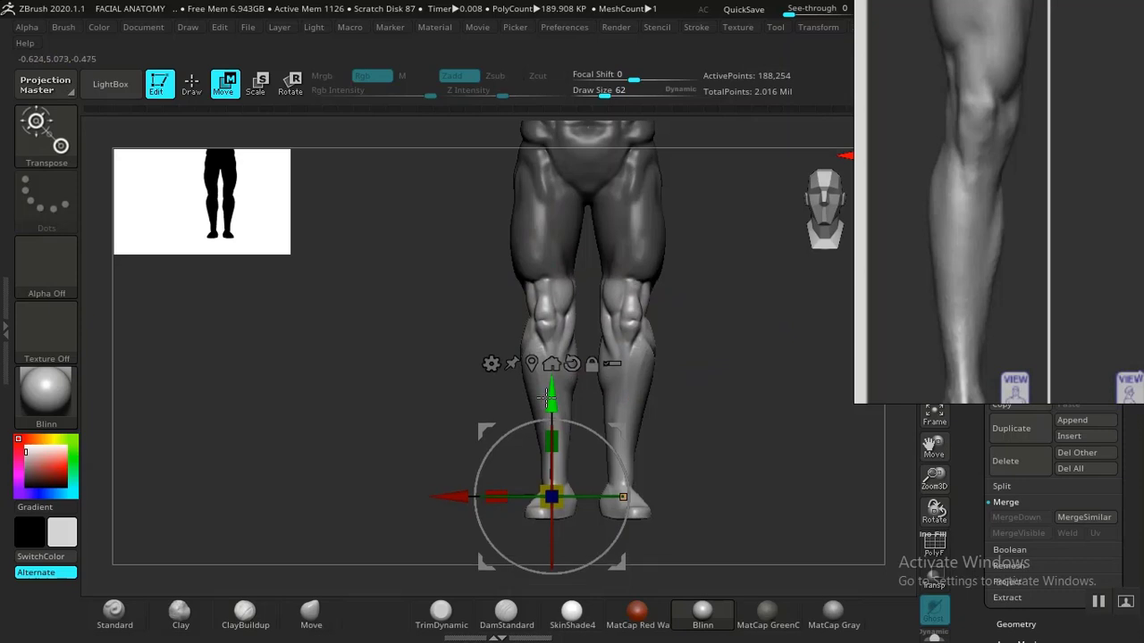
{"action": "key", "text": "ctrl+z"}
{"action": "key", "text": "q"}
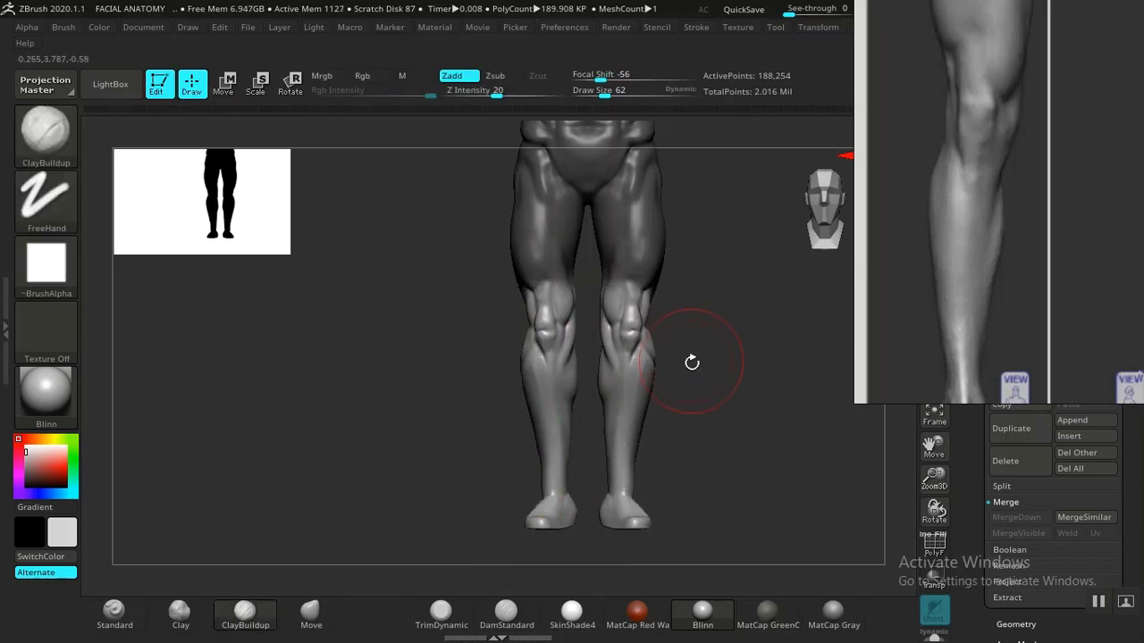
{"action": "left_click_drag", "start_coordinate": [706, 363], "coordinate": [715, 390], "text": "ctrl"}
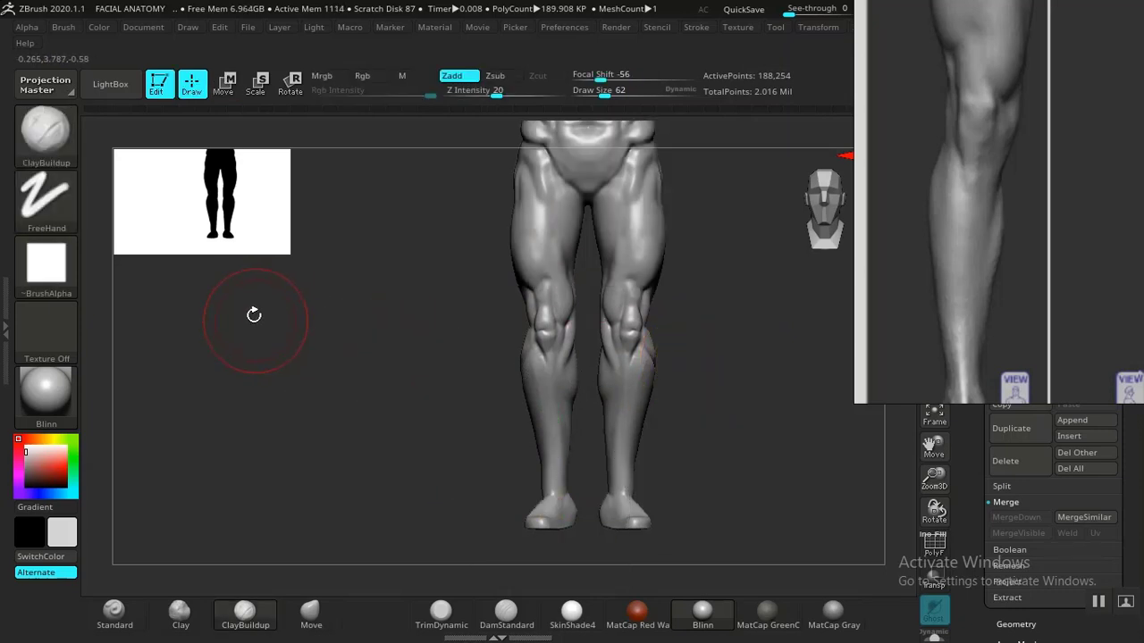
Select the Move brush, enlarge it to size 126 and adjust the shape and position of the knees.
{"action": "left_click", "coordinate": [45, 130]}
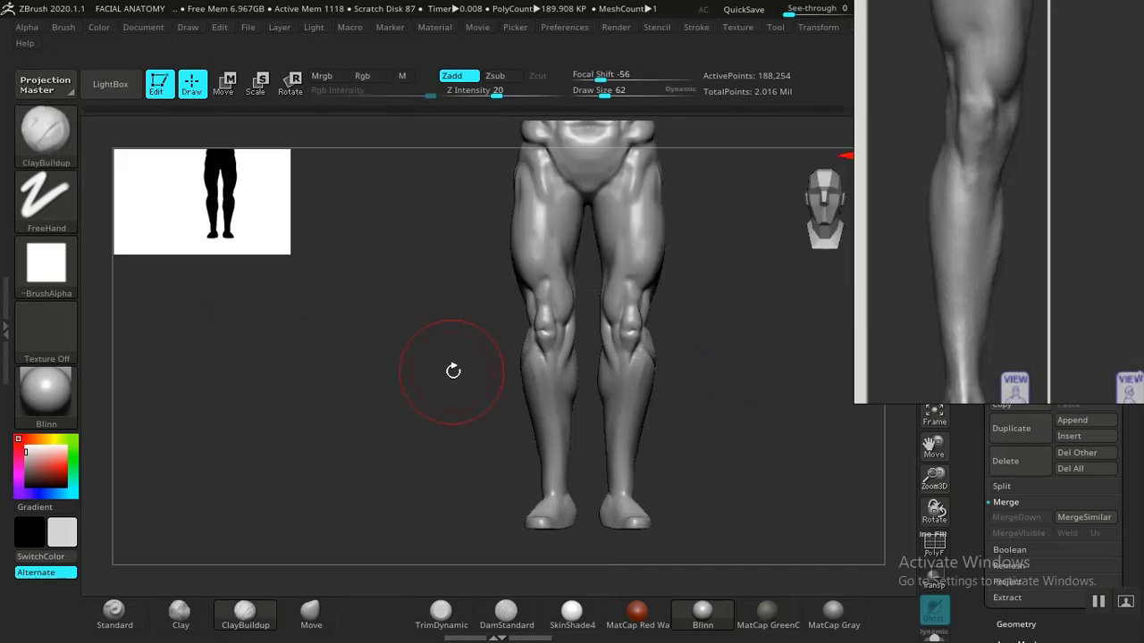
{"action": "left_click", "coordinate": [311, 608]}
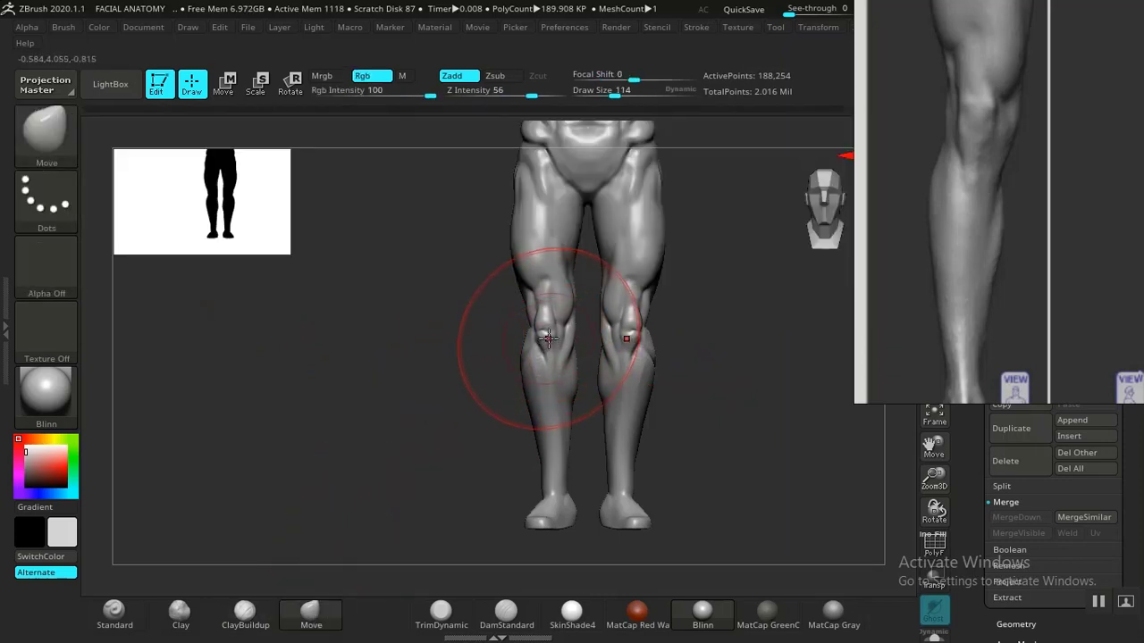
{"action": "key", "text": "]"}
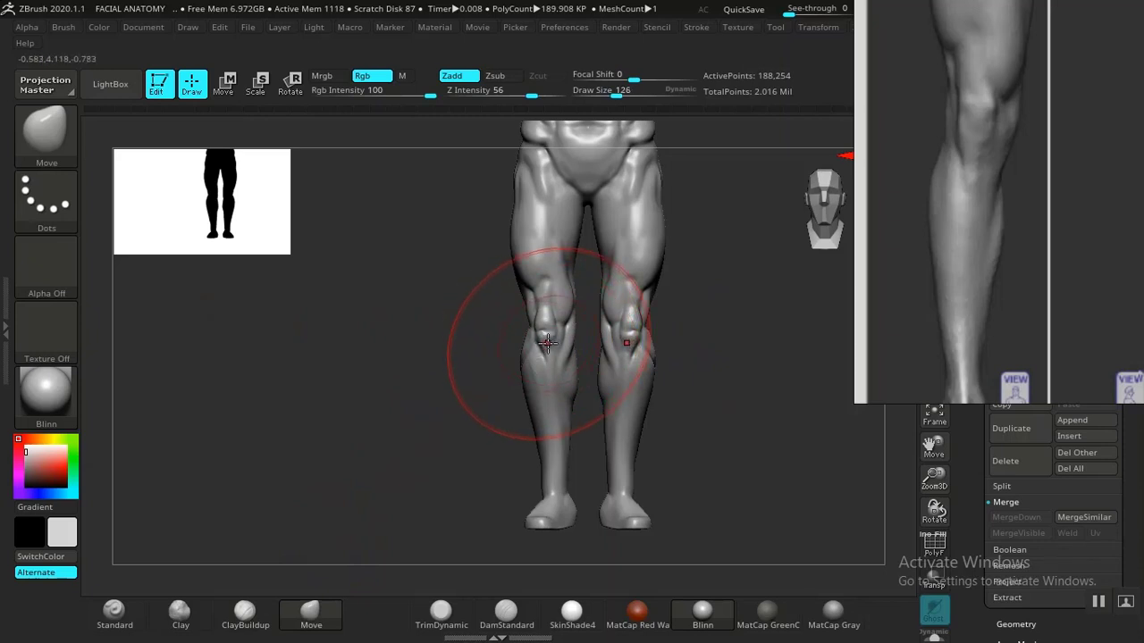
{"action": "mouse_move", "coordinate": [548, 343]}
{"action": "left_mouse_down"}
{"action": "mouse_move", "coordinate": [537, 327]}
{"action": "mouse_move", "coordinate": [582, 301]}
{"action": "mouse_move", "coordinate": [626, 342]}
{"action": "mouse_move", "coordinate": [688, 370]}
{"action": "left_mouse_up"}
{"action": "mouse_move", "coordinate": [702, 374]}
{"action": "left_mouse_down"}
{"action": "mouse_move", "coordinate": [779, 380]}
{"action": "mouse_move", "coordinate": [723, 378]}
{"action": "left_mouse_up"}
{"action": "mouse_move", "coordinate": [633, 351]}
{"action": "left_mouse_down", "text": "alt"}
{"action": "mouse_move", "coordinate": [666, 362]}
{"action": "mouse_move", "coordinate": [605, 438]}
{"action": "mouse_move", "coordinate": [562, 369]}
{"action": "mouse_move", "coordinate": [588, 389]}
{"action": "left_mouse_up", "text": "alt"}
{"action": "left_click_drag", "start_coordinate": [746, 382], "coordinate": [570, 306]}
{"action": "left_click_drag", "start_coordinate": [644, 356], "coordinate": [722, 352], "text": "alt"}
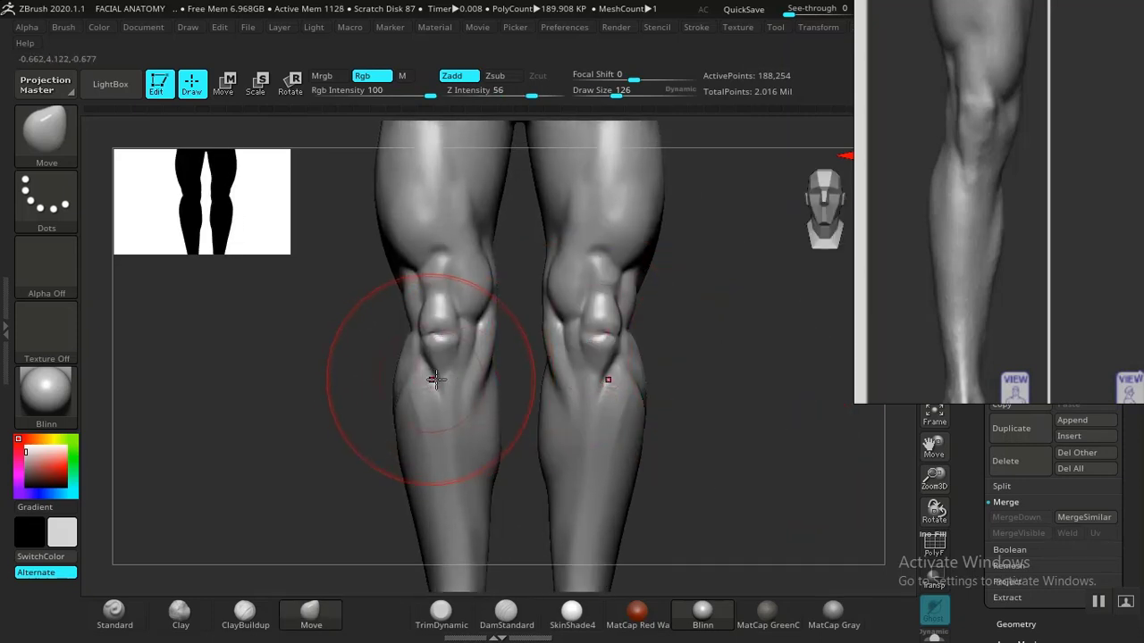
Reduce the Move brush size to 54 and smooth the muscle surface just above the kneecaps.
{"action": "key", "text": "bracketleft"}
{"action": "key", "text": "bracketleft"}
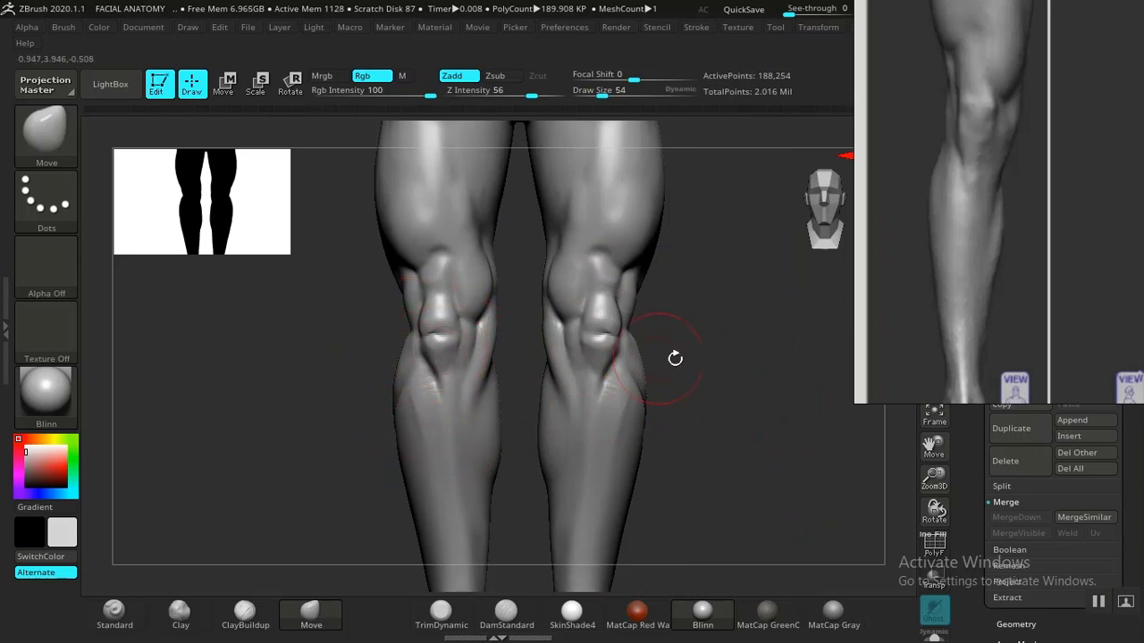
{"action": "mouse_move", "coordinate": [696, 350]}
{"action": "left_mouse_down"}
{"action": "mouse_move", "coordinate": [748, 357]}
{"action": "mouse_move", "coordinate": [551, 355]}
{"action": "mouse_move", "coordinate": [649, 411]}
{"action": "mouse_move", "coordinate": [611, 403]}
{"action": "mouse_move", "coordinate": [595, 350]}
{"action": "mouse_move", "coordinate": [618, 388]}
{"action": "mouse_move", "coordinate": [524, 367]}
{"action": "left_mouse_up"}
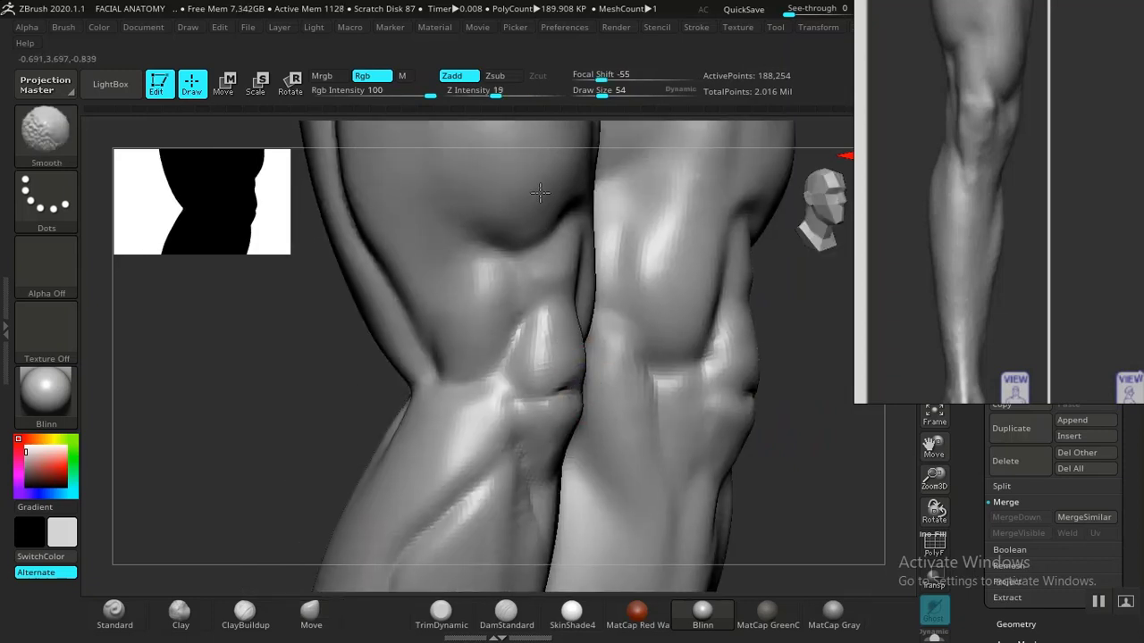
{"action": "left_click_drag", "start_coordinate": [496, 248], "coordinate": [488, 309], "text": "shift"}
{"action": "right_click_drag", "start_coordinate": [603, 293], "coordinate": [651, 342], "text": "ctrl"}
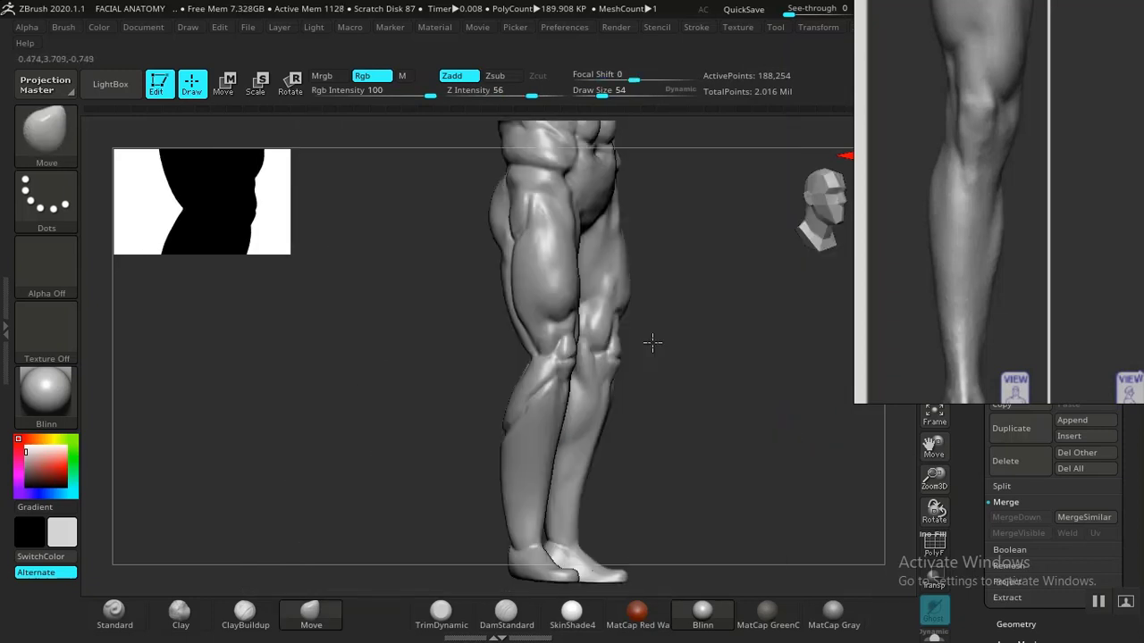
Pan the reference image to show the lower leg and foot, and smooth the groove on the outer upper calf.
{"action": "left_click_drag", "start_coordinate": [651, 343], "coordinate": [656, 386], "text": "shift"}
{"action": "left_click_drag", "start_coordinate": [523, 470], "coordinate": [472, 345], "text": "alt"}
{"action": "middle_click_drag", "start_coordinate": [976, 356], "coordinate": [996, 274]}
{"action": "mouse_move", "coordinate": [725, 402]}
{"action": "left_mouse_down"}
{"action": "mouse_move", "coordinate": [710, 370]}
{"action": "mouse_move", "coordinate": [724, 452]}
{"action": "mouse_move", "coordinate": [746, 407]}
{"action": "left_mouse_up"}
{"action": "mouse_move", "coordinate": [393, 384]}
{"action": "left_mouse_down", "text": "alt"}
{"action": "mouse_move", "coordinate": [411, 422]}
{"action": "mouse_move", "coordinate": [459, 378]}
{"action": "left_mouse_up", "text": "alt"}
{"action": "key", "text": "shift"}
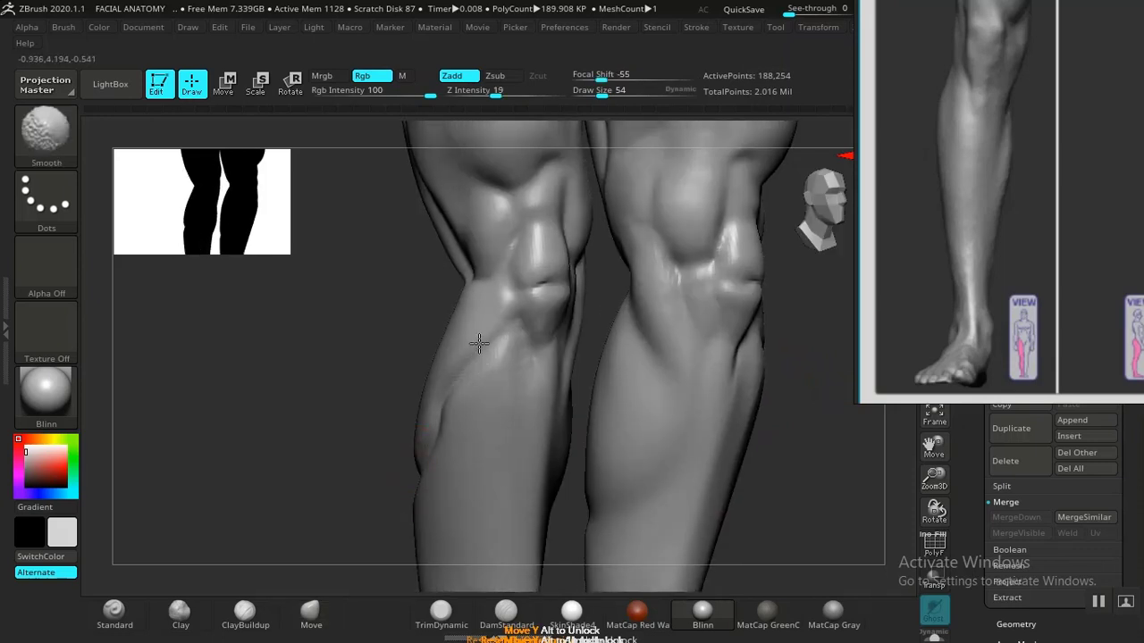
Build up the outer calf below the knee with the ClayBuildup brush at size 54 and smooth the strokes.
{"action": "left_click", "coordinate": [245, 614]}
{"action": "left_click_drag", "start_coordinate": [274, 554], "coordinate": [267, 551]}
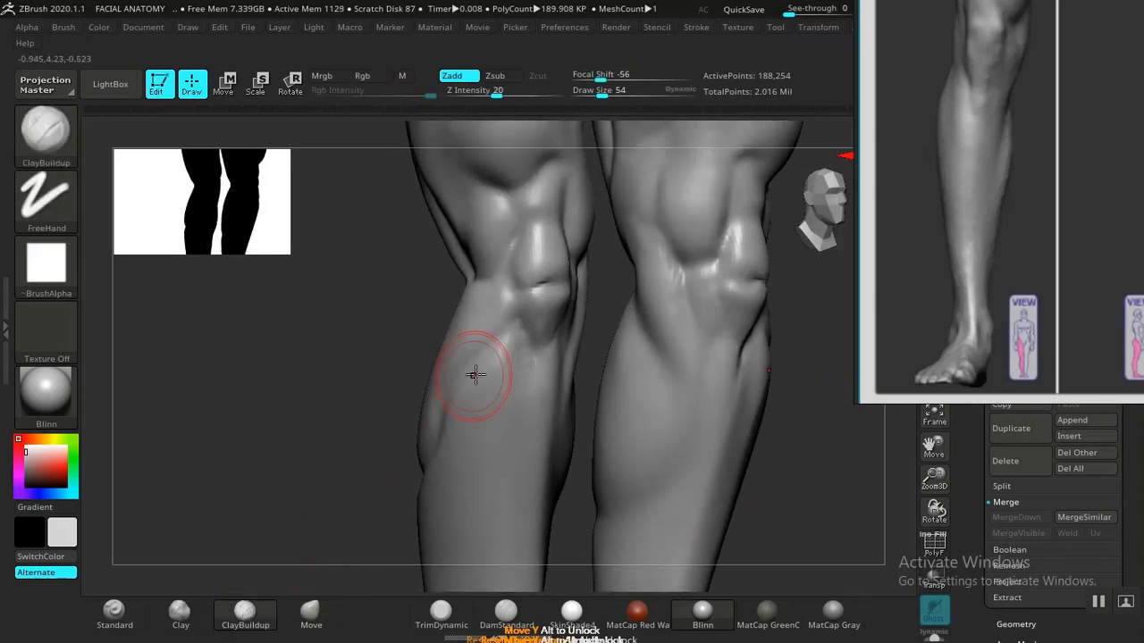
{"action": "left_click_drag", "start_coordinate": [498, 319], "coordinate": [448, 390]}
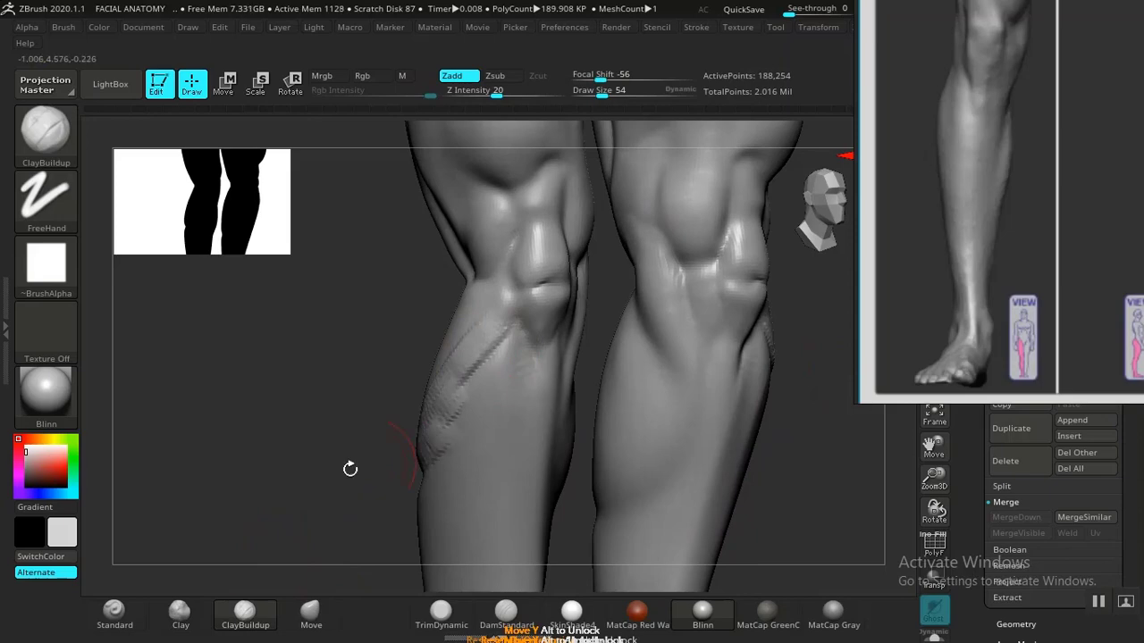
{"action": "left_click_drag", "start_coordinate": [350, 469], "coordinate": [380, 483]}
{"action": "mouse_move", "coordinate": [640, 436]}
{"action": "left_mouse_down"}
{"action": "mouse_move", "coordinate": [477, 391]}
{"action": "mouse_move", "coordinate": [474, 366]}
{"action": "mouse_move", "coordinate": [454, 403]}
{"action": "mouse_move", "coordinate": [459, 204]}
{"action": "mouse_move", "coordinate": [490, 140]}
{"action": "mouse_move", "coordinate": [522, 167]}
{"action": "left_mouse_up"}
{"action": "key", "text": "shift"}
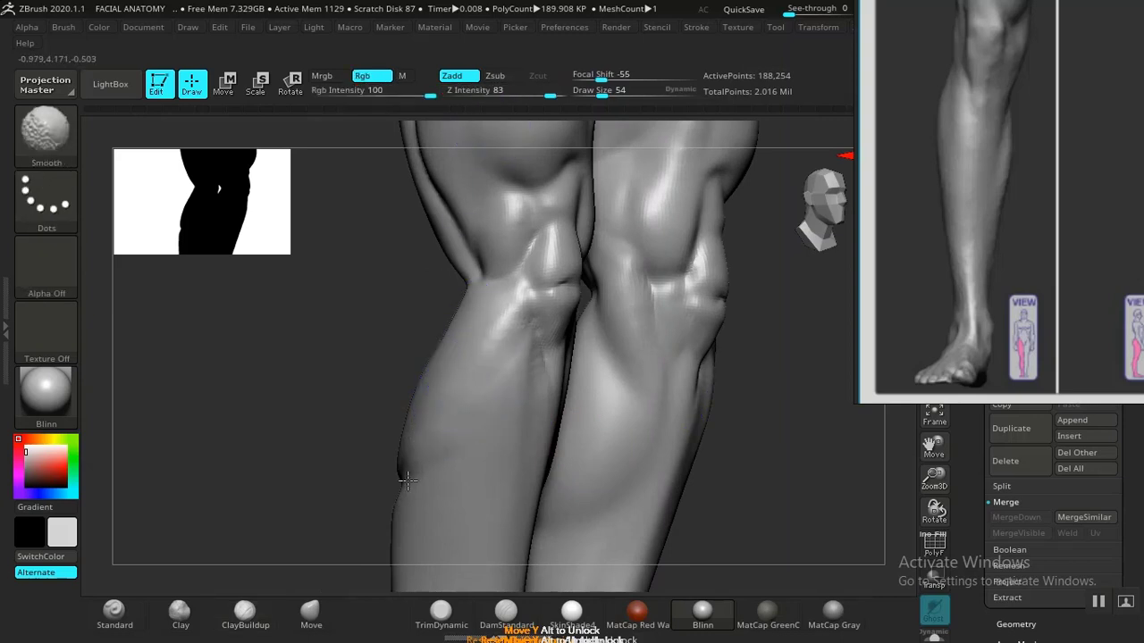
Smooth the creases on the upper shin below the kneecaps and check the legs from the front.
{"action": "left_click_drag", "start_coordinate": [651, 412], "coordinate": [668, 421], "text": "shift"}
{"action": "left_click_drag", "start_coordinate": [718, 480], "coordinate": [653, 474], "text": "shift"}
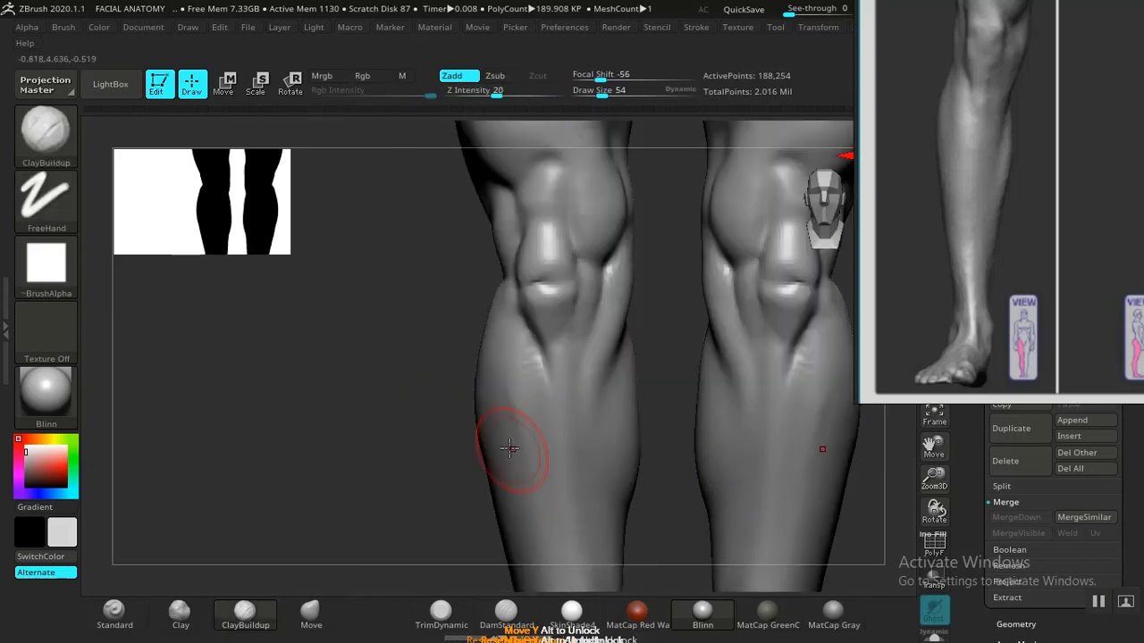
{"action": "mouse_move", "coordinate": [510, 429]}
{"action": "left_mouse_down", "text": "shift"}
{"action": "mouse_move", "coordinate": [527, 444]}
{"action": "mouse_move", "coordinate": [538, 362]}
{"action": "left_mouse_up", "text": "shift"}
{"action": "left_click_drag", "start_coordinate": [369, 464], "coordinate": [283, 365], "text": "alt"}
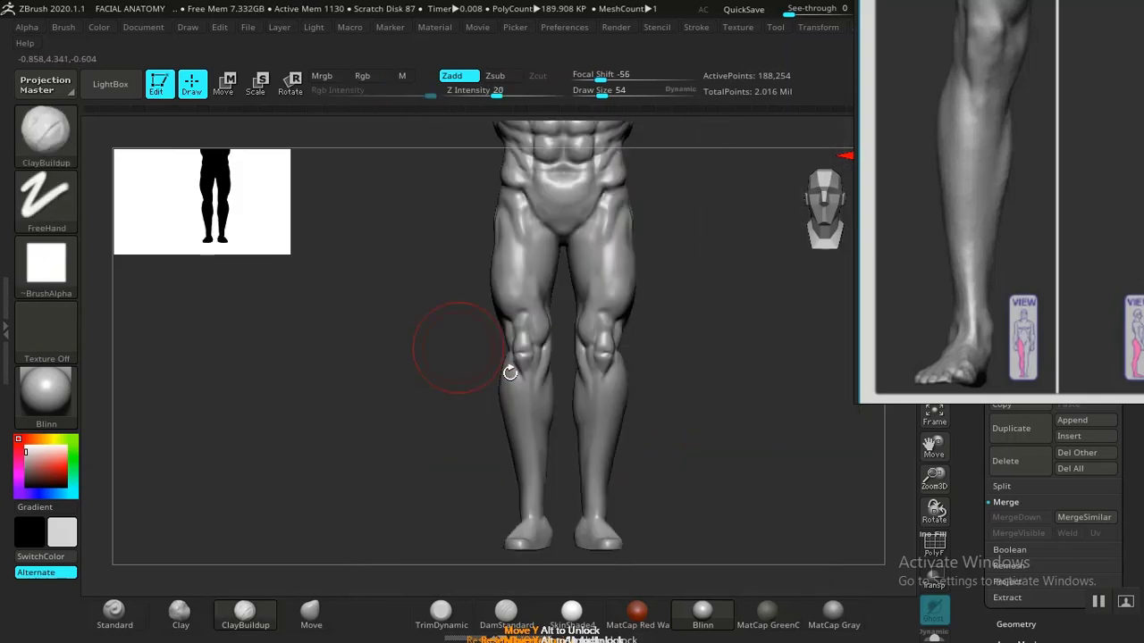
{"action": "left_click_drag", "start_coordinate": [762, 427], "coordinate": [727, 368], "text": "alt"}
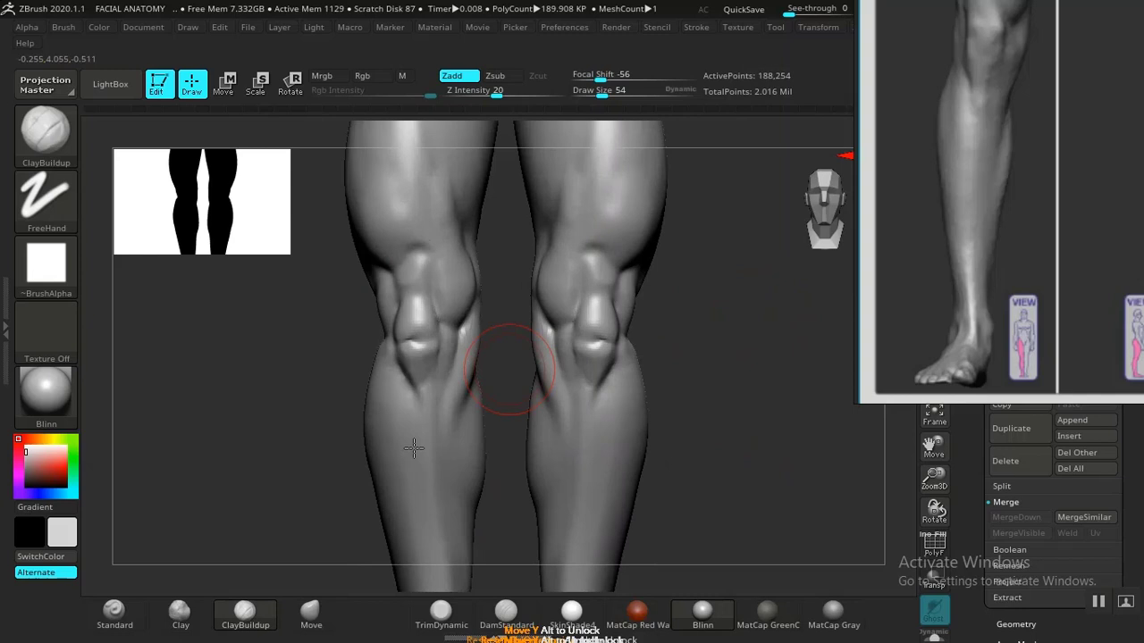
Adjust the knee contours with the Move brush and fill the crease across the lower kneecaps with the Clay brush.
{"action": "left_click", "coordinate": [303, 625]}
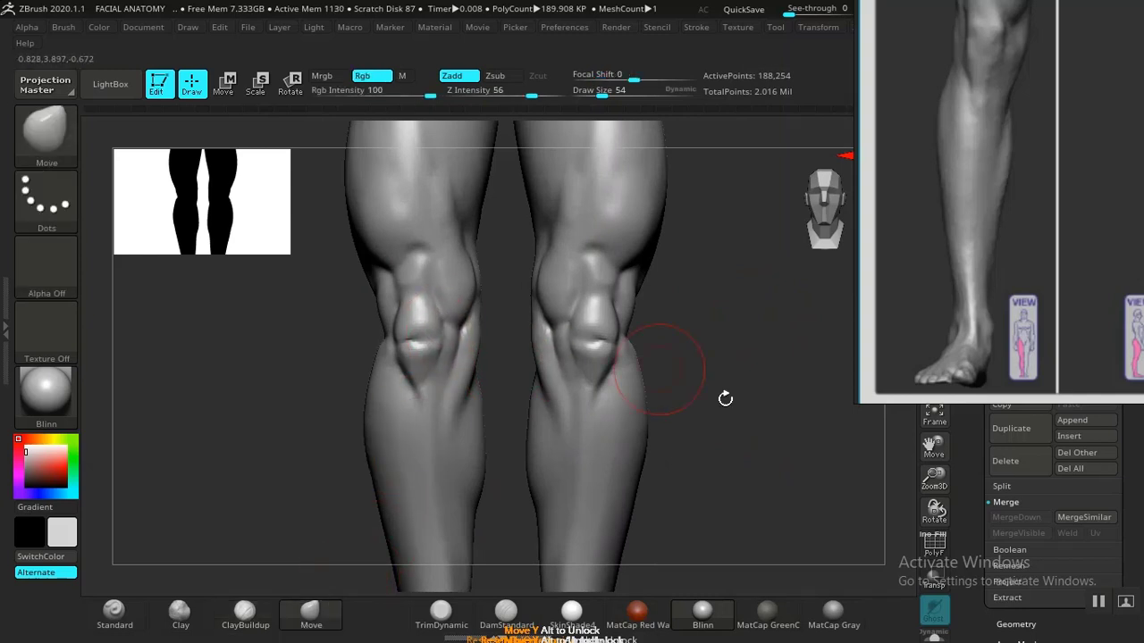
{"action": "mouse_move", "coordinate": [725, 399]}
{"action": "left_mouse_down", "text": "alt"}
{"action": "mouse_move", "coordinate": [618, 285]}
{"action": "mouse_move", "coordinate": [666, 313]}
{"action": "mouse_move", "coordinate": [697, 396]}
{"action": "mouse_move", "coordinate": [687, 434]}
{"action": "mouse_move", "coordinate": [685, 342]}
{"action": "mouse_move", "coordinate": [722, 364]}
{"action": "mouse_move", "coordinate": [717, 385]}
{"action": "mouse_move", "coordinate": [662, 384]}
{"action": "mouse_move", "coordinate": [340, 550]}
{"action": "left_mouse_up", "text": "alt"}
{"action": "left_click", "coordinate": [202, 619]}
{"action": "left_click_drag", "start_coordinate": [247, 514], "coordinate": [268, 571], "text": "alt"}
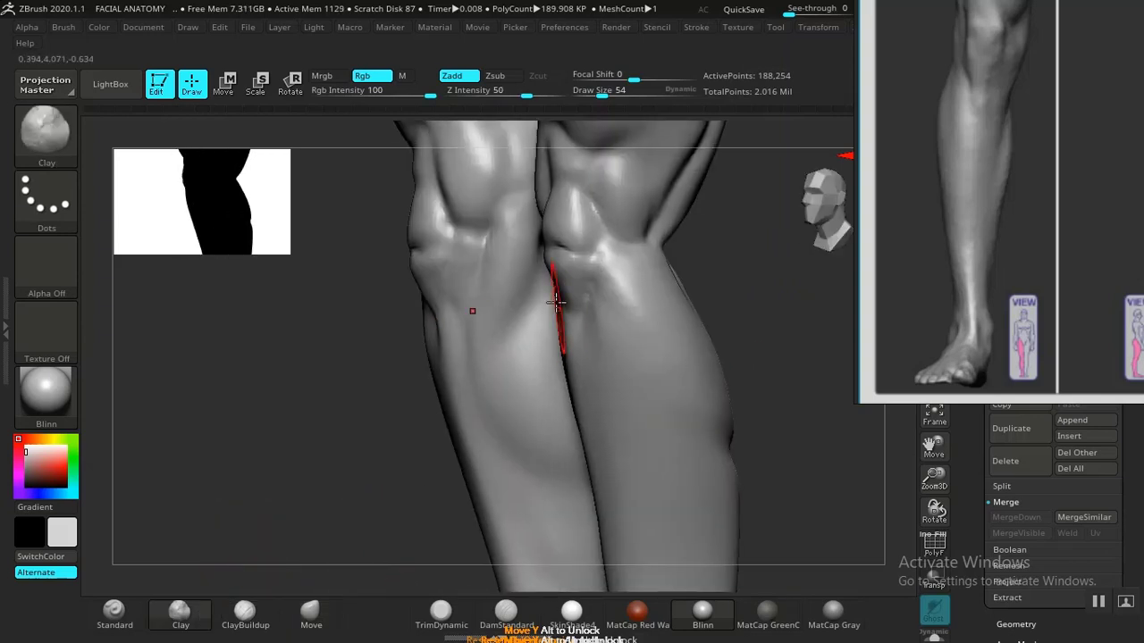
{"action": "left_click_drag", "start_coordinate": [596, 253], "coordinate": [577, 249]}
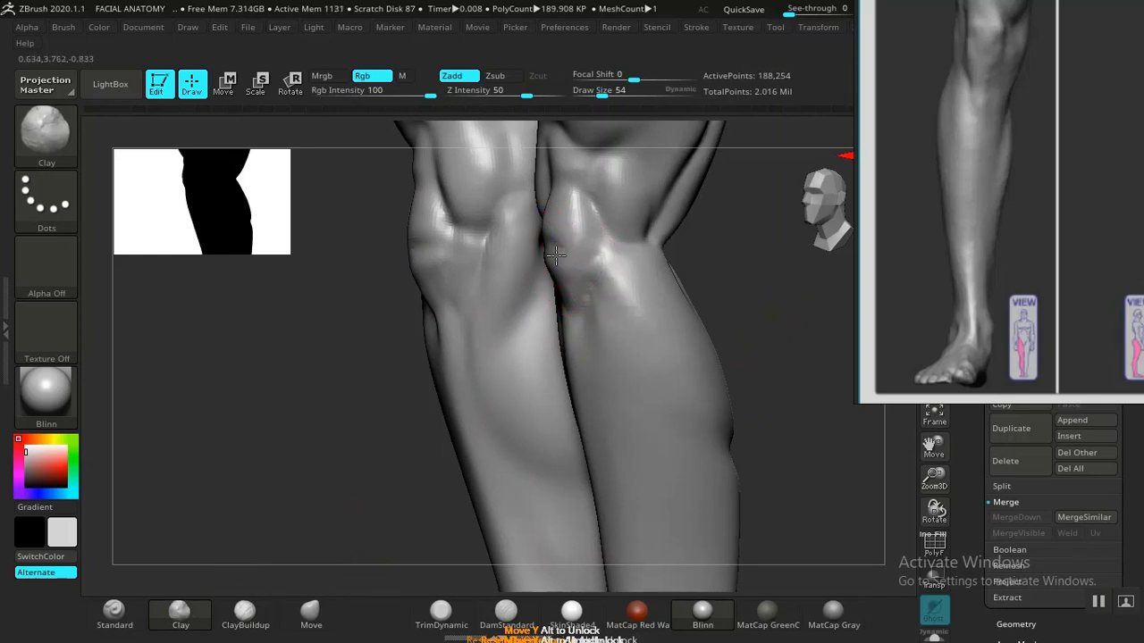
{"action": "mouse_move", "coordinate": [740, 282]}
{"action": "left_mouse_down"}
{"action": "mouse_move", "coordinate": [539, 259]}
{"action": "mouse_move", "coordinate": [533, 234]}
{"action": "left_mouse_up"}
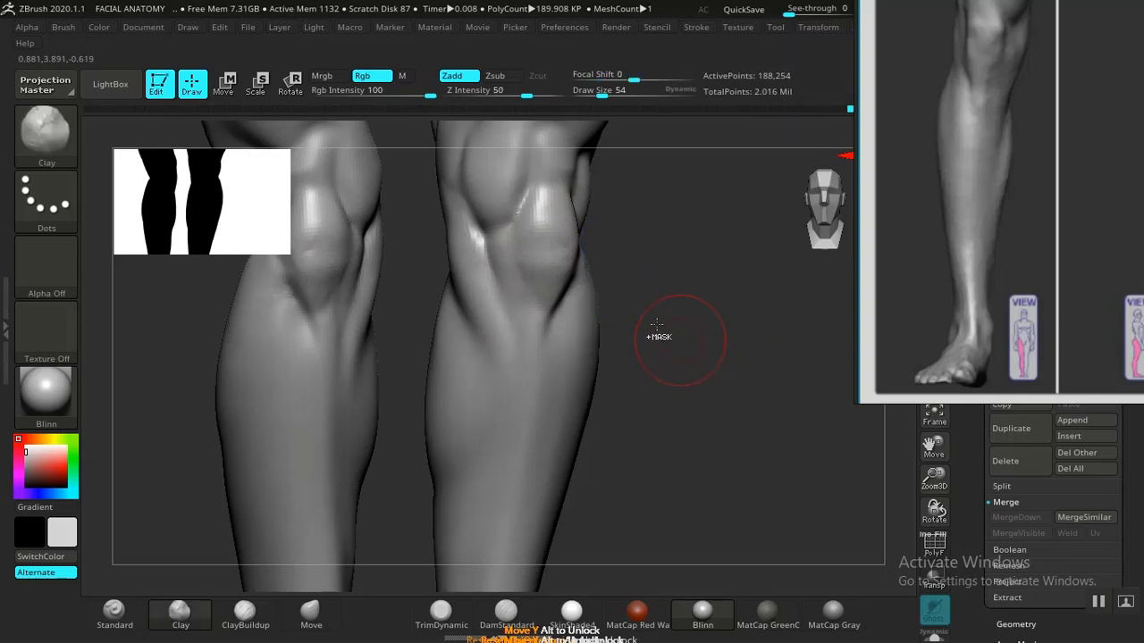
Smooth the filled kneecaps so they blend into the surrounding knee forms.
{"action": "mouse_move", "coordinate": [725, 384]}
{"action": "left_mouse_down", "text": "alt"}
{"action": "mouse_move", "coordinate": [656, 367]}
{"action": "mouse_move", "coordinate": [626, 325]}
{"action": "left_mouse_up", "text": "alt"}
{"action": "key", "text": "shift"}
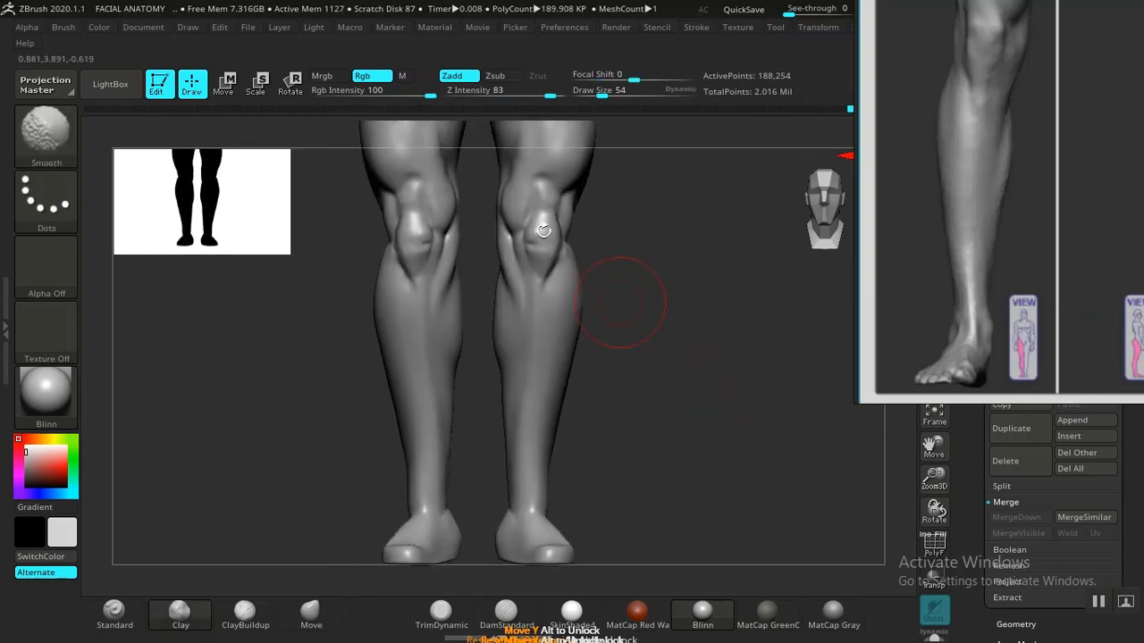
{"action": "left_click_drag", "start_coordinate": [538, 259], "coordinate": [538, 233], "text": "shift"}
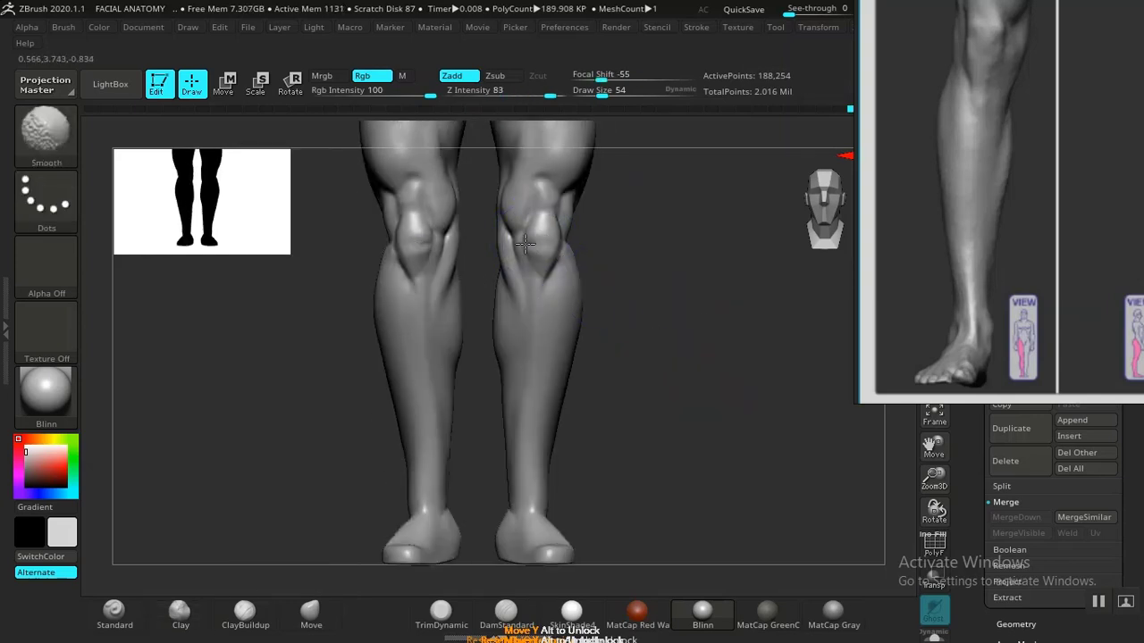
{"action": "left_click_drag", "start_coordinate": [656, 393], "coordinate": [826, 326], "text": "alt"}
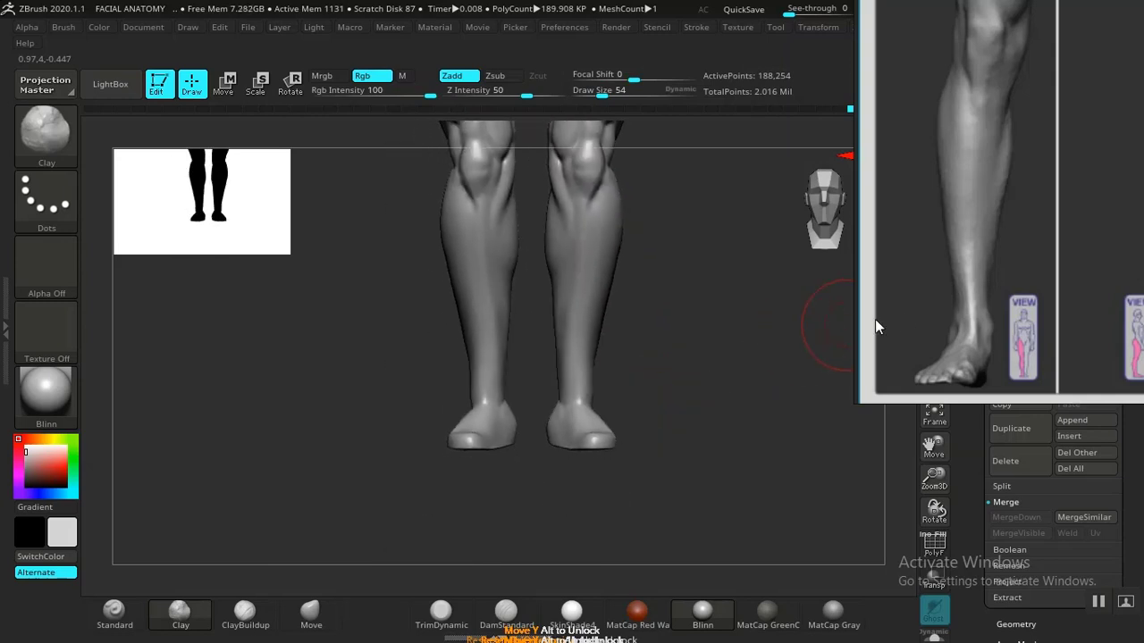
Reshape the lower shins and inner ankles with the Move brush, enlarging it to size 82.
{"action": "left_click_drag", "start_coordinate": [672, 389], "coordinate": [417, 496]}
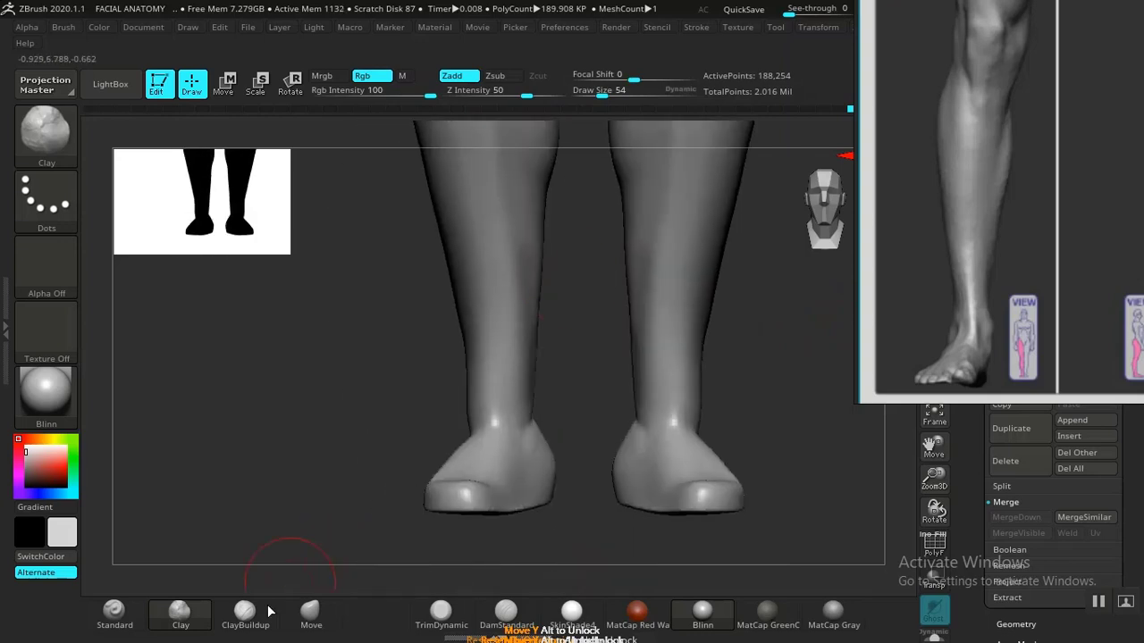
{"action": "left_click", "coordinate": [311, 612]}
{"action": "left_click_drag", "start_coordinate": [571, 360], "coordinate": [525, 372]}
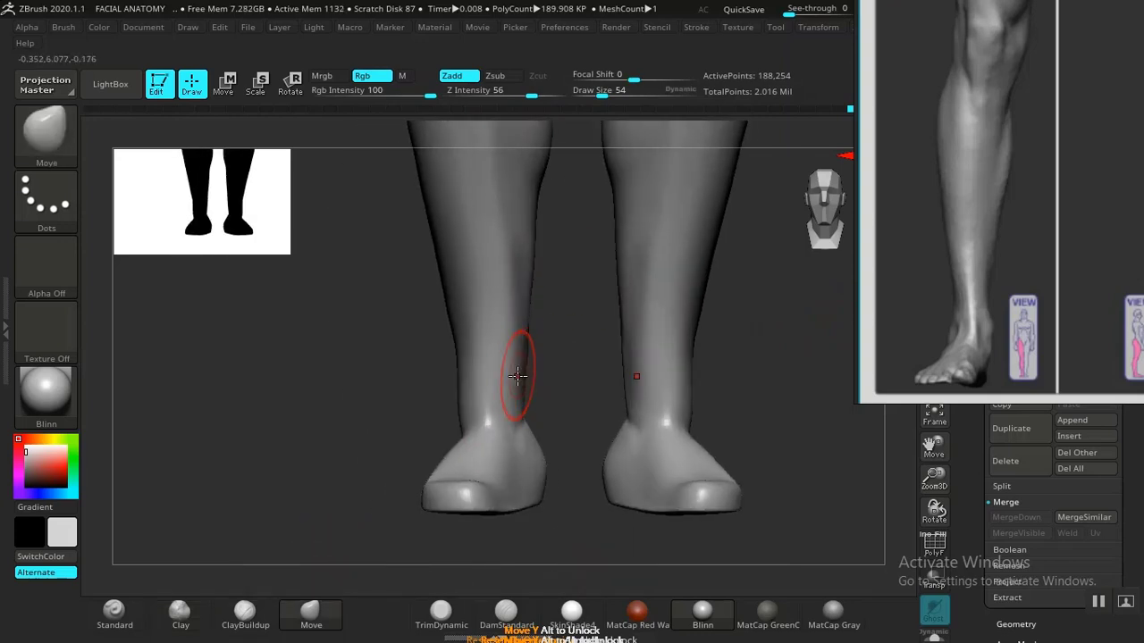
{"action": "key", "text": "bracketright"}
{"action": "key", "text": "bracketright"}
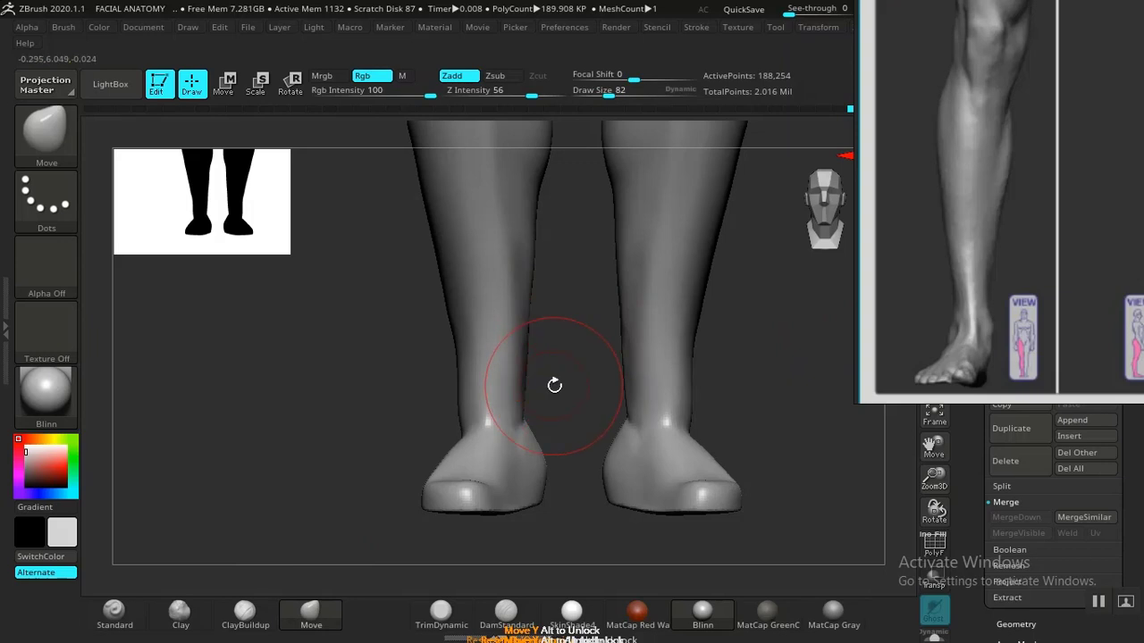
{"action": "mouse_move", "coordinate": [554, 386]}
{"action": "right_mouse_down"}
{"action": "mouse_move", "coordinate": [549, 375]}
{"action": "mouse_move", "coordinate": [539, 416]}
{"action": "mouse_move", "coordinate": [554, 408]}
{"action": "mouse_move", "coordinate": [565, 378]}
{"action": "mouse_move", "coordinate": [511, 408]}
{"action": "right_mouse_up"}
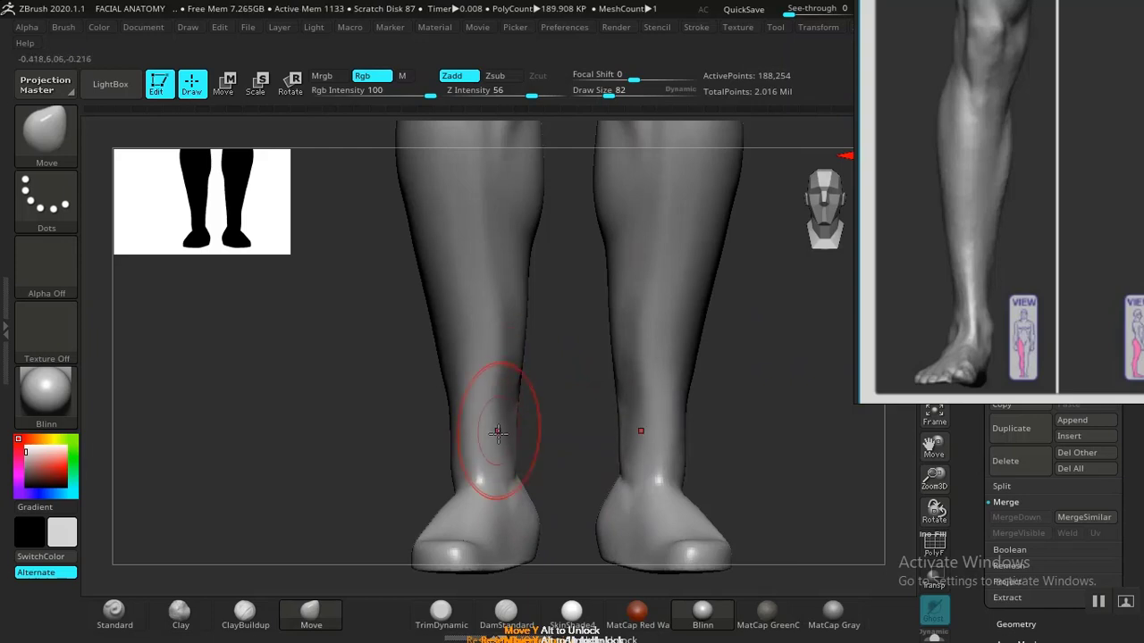
{"action": "left_click_drag", "start_coordinate": [505, 487], "coordinate": [528, 496]}
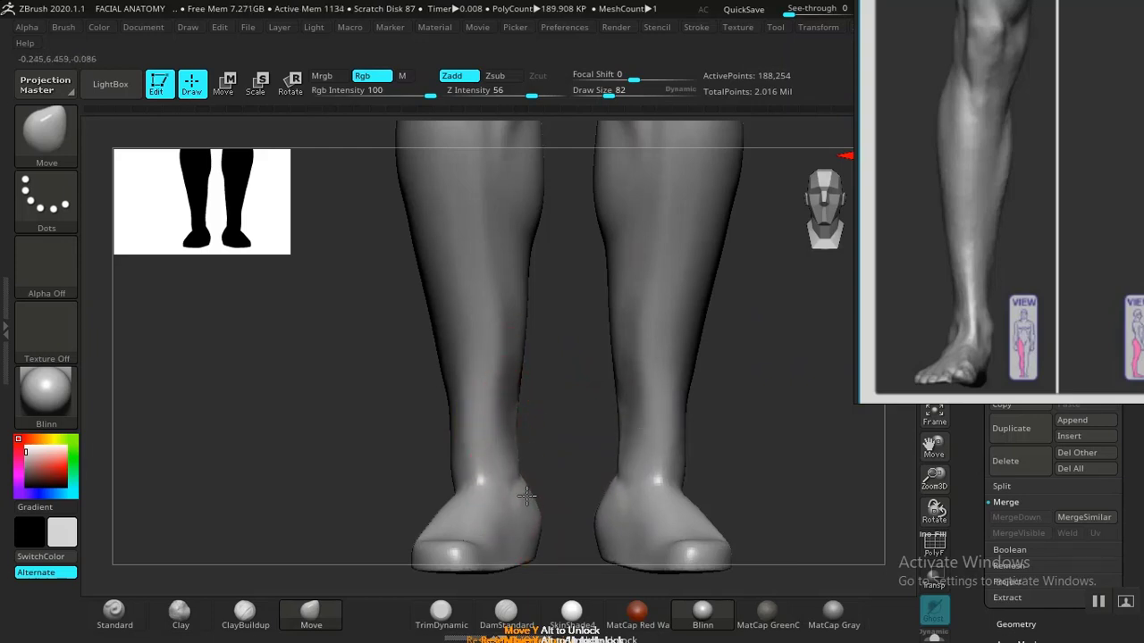
Add the inner ankle bone bumps with the Clay brush and smooth them into the feet.
{"action": "left_click", "coordinate": [180, 612]}
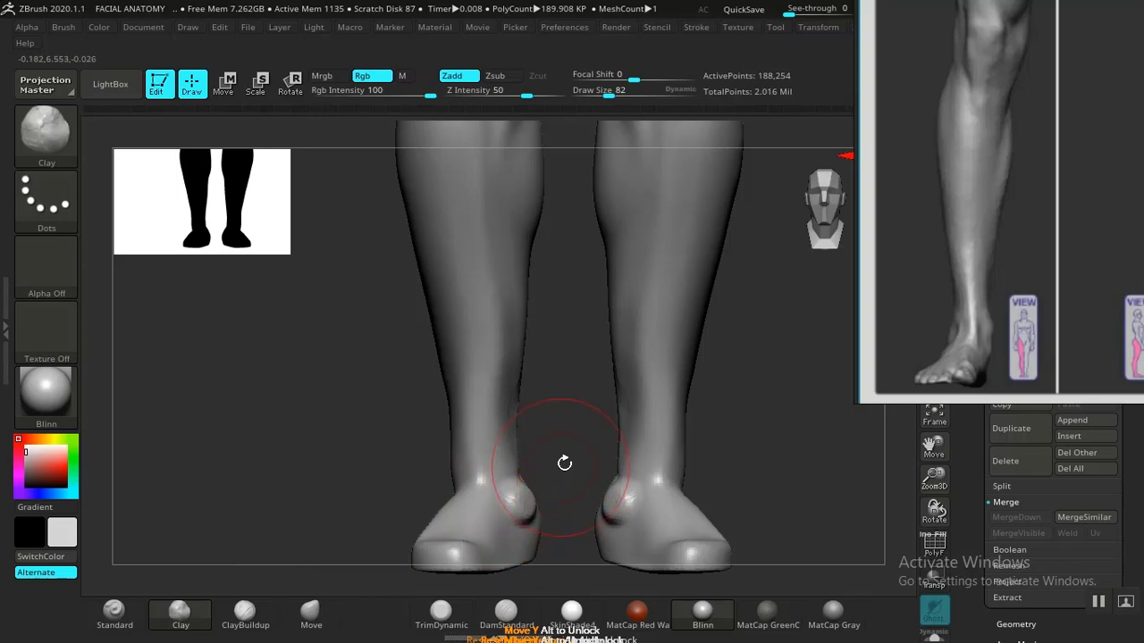
{"action": "mouse_move", "coordinate": [563, 463]}
{"action": "left_mouse_down"}
{"action": "mouse_move", "coordinate": [524, 460]}
{"action": "mouse_move", "coordinate": [521, 497]}
{"action": "left_mouse_up"}
{"action": "key", "text": "shift"}
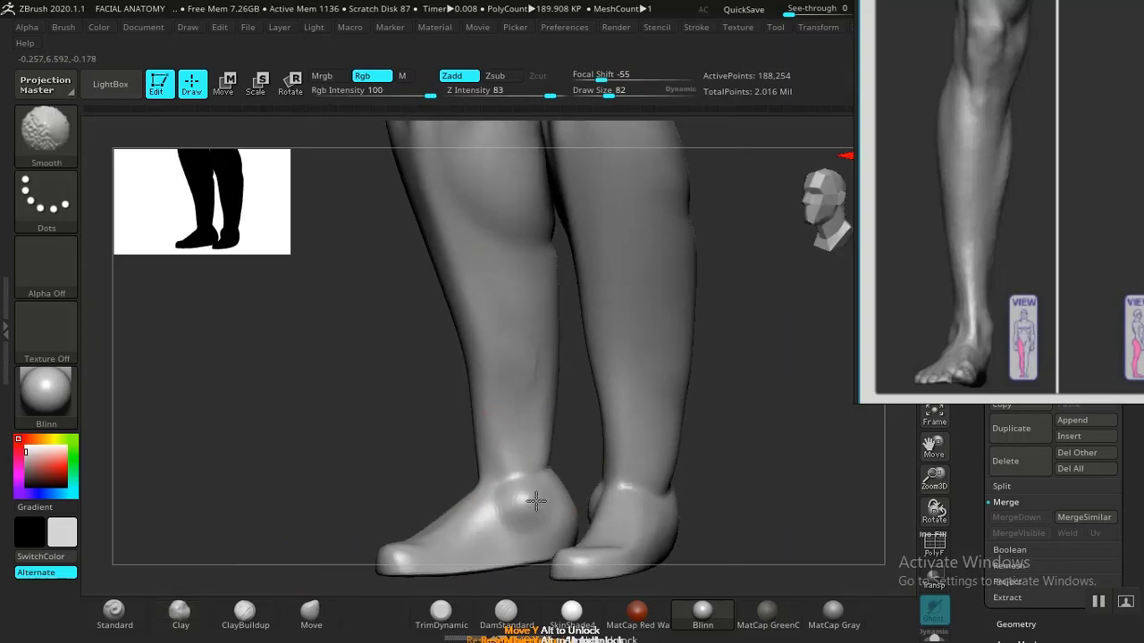
{"action": "left_click_drag", "start_coordinate": [791, 468], "coordinate": [816, 473], "text": "shift"}
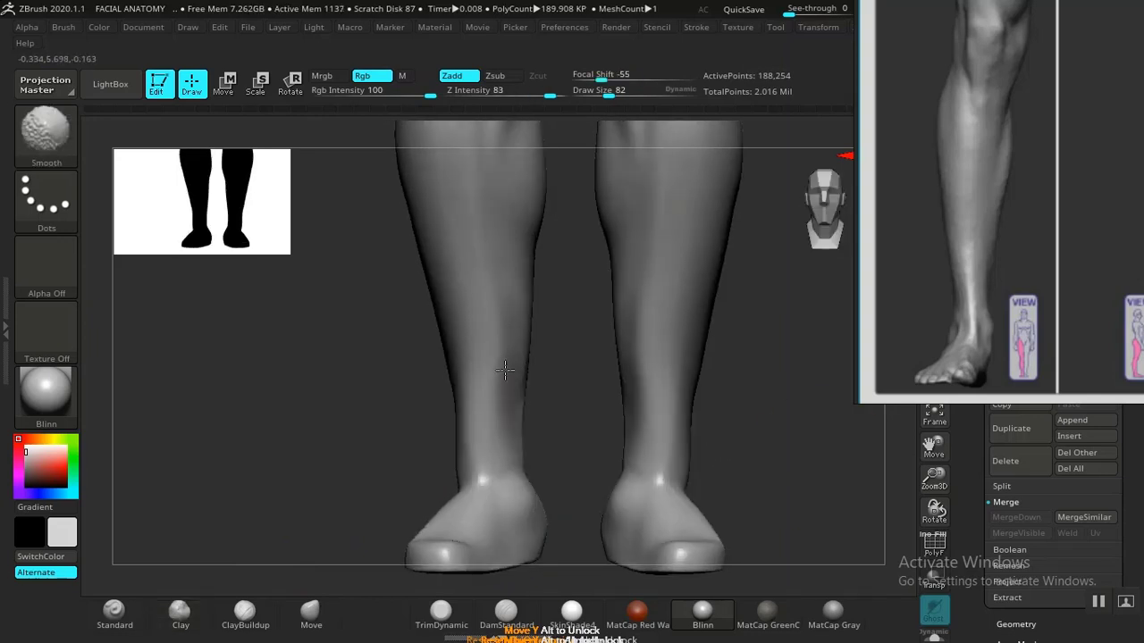
Add volume to the outer side of the lower legs above the ankle with the Clay brush and smooth it.
{"action": "mouse_move", "coordinate": [679, 442]}
{"action": "left_mouse_down"}
{"action": "mouse_move", "coordinate": [684, 427]}
{"action": "mouse_move", "coordinate": [664, 421]}
{"action": "mouse_move", "coordinate": [684, 396]}
{"action": "mouse_move", "coordinate": [728, 401]}
{"action": "mouse_move", "coordinate": [604, 404]}
{"action": "mouse_move", "coordinate": [694, 387]}
{"action": "mouse_move", "coordinate": [748, 421]}
{"action": "mouse_move", "coordinate": [481, 390]}
{"action": "left_mouse_up"}
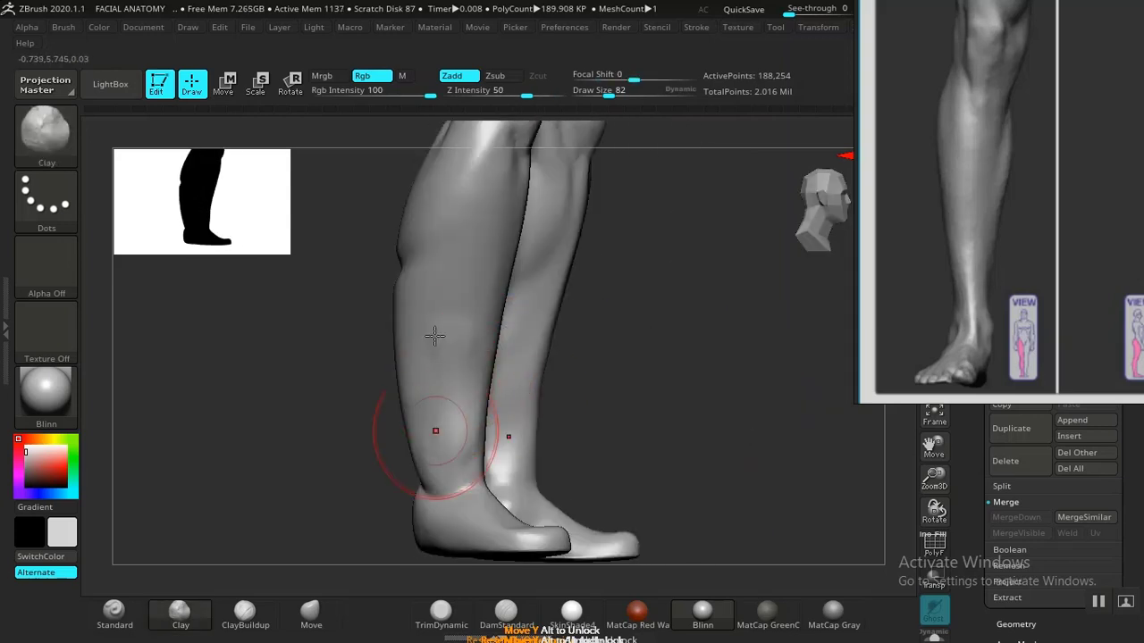
{"action": "key", "text": "shift"}
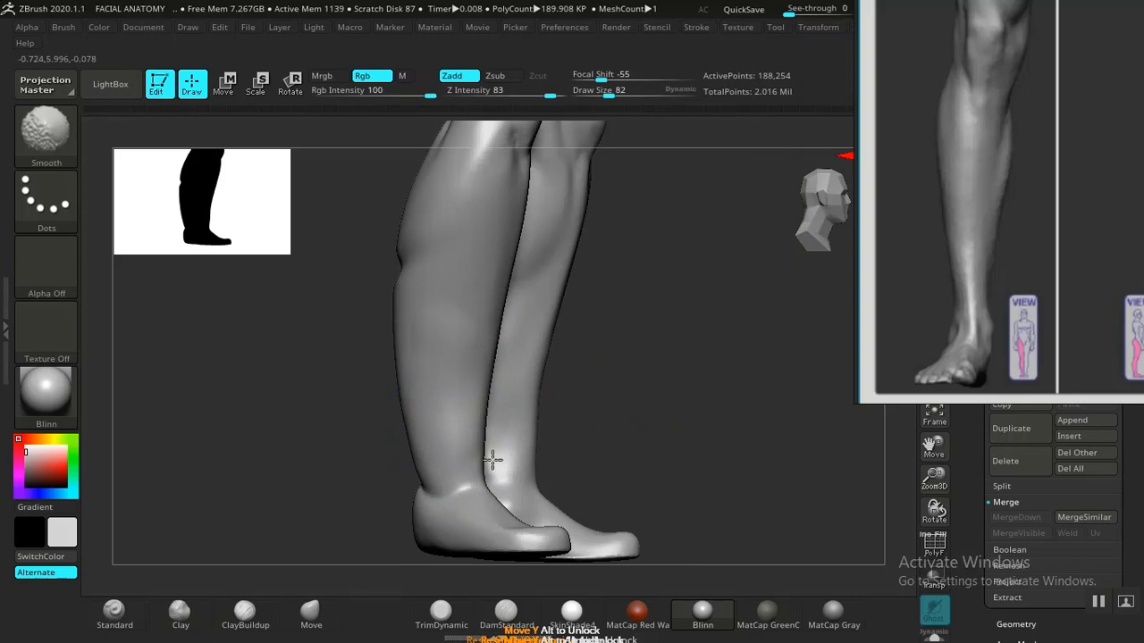
{"action": "left_click_drag", "start_coordinate": [639, 380], "coordinate": [684, 434], "text": "shift"}
{"action": "key", "text": "f"}
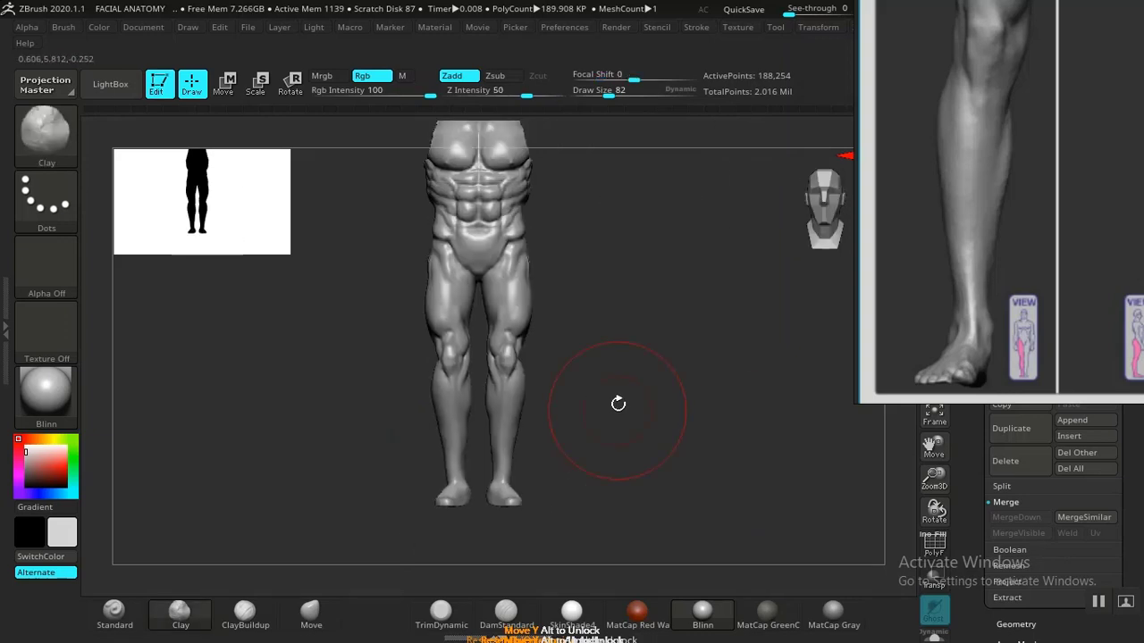
Define the inner calf muscle bulge beside the shin with the Clay brush, smooth it and compare both legs from the front.
{"action": "mouse_move", "coordinate": [617, 401]}
{"action": "left_mouse_down", "text": "alt"}
{"action": "mouse_move", "coordinate": [682, 444]}
{"action": "mouse_move", "coordinate": [792, 362]}
{"action": "left_mouse_up", "text": "alt"}
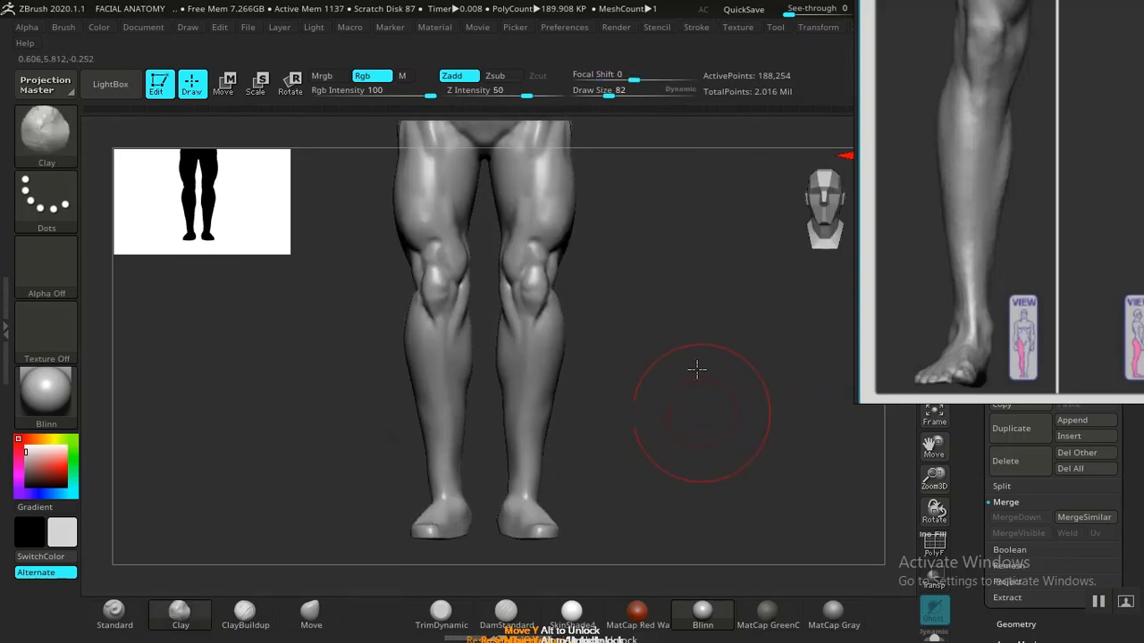
{"action": "mouse_move", "coordinate": [697, 369]}
{"action": "left_mouse_down"}
{"action": "mouse_move", "coordinate": [669, 459]}
{"action": "mouse_move", "coordinate": [401, 390]}
{"action": "mouse_move", "coordinate": [314, 467]}
{"action": "mouse_move", "coordinate": [327, 442]}
{"action": "mouse_move", "coordinate": [438, 416]}
{"action": "left_mouse_up"}
{"action": "key", "text": "shift"}
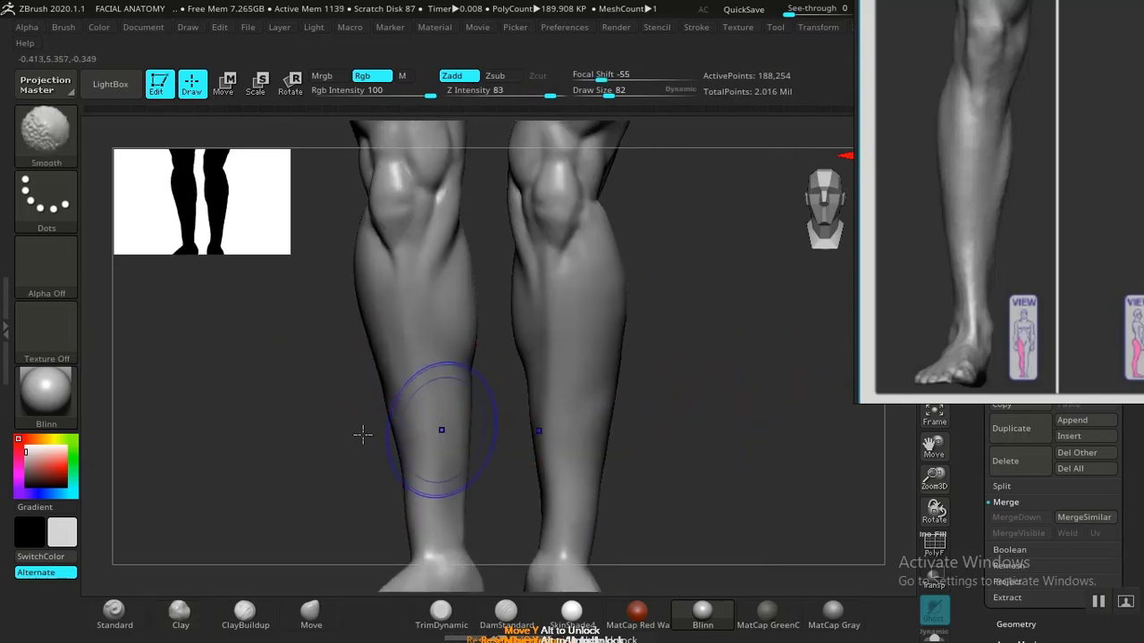
{"action": "mouse_move", "coordinate": [363, 435]}
{"action": "left_mouse_down"}
{"action": "mouse_move", "coordinate": [317, 416]}
{"action": "mouse_move", "coordinate": [467, 416]}
{"action": "left_mouse_up"}
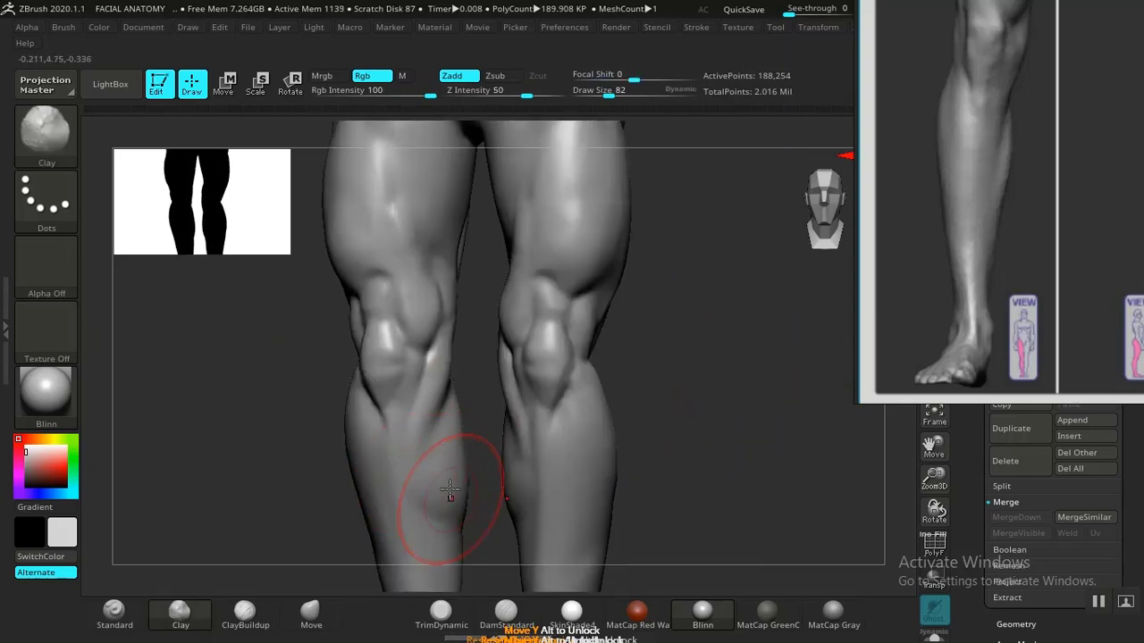
{"action": "key", "text": "shift"}
{"action": "key", "text": "shift"}
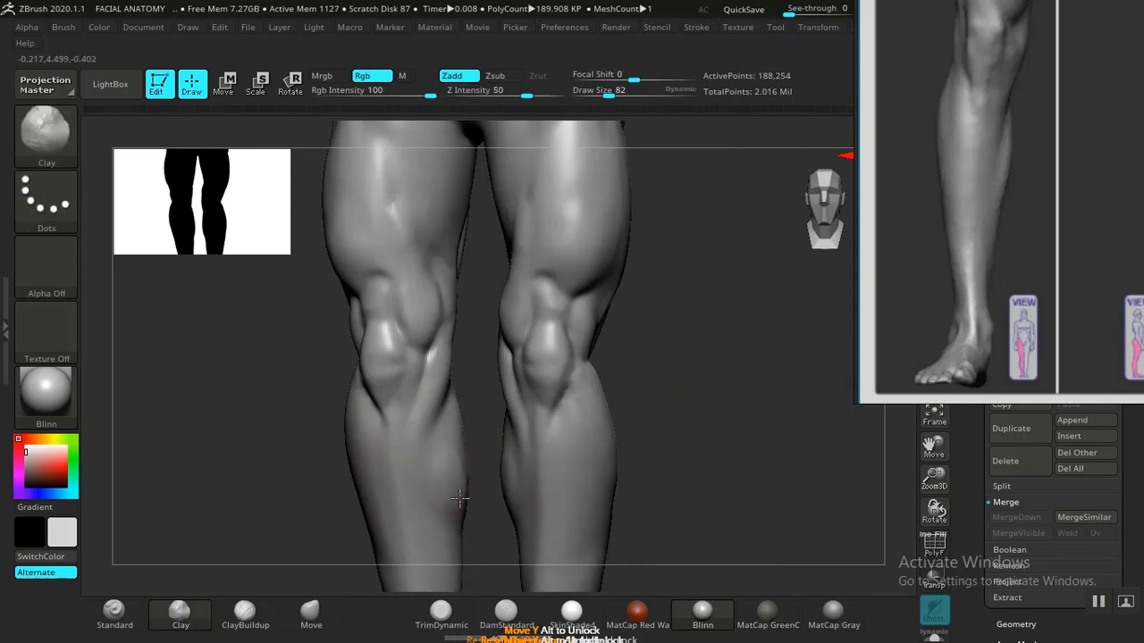
{"action": "key", "text": "shift"}
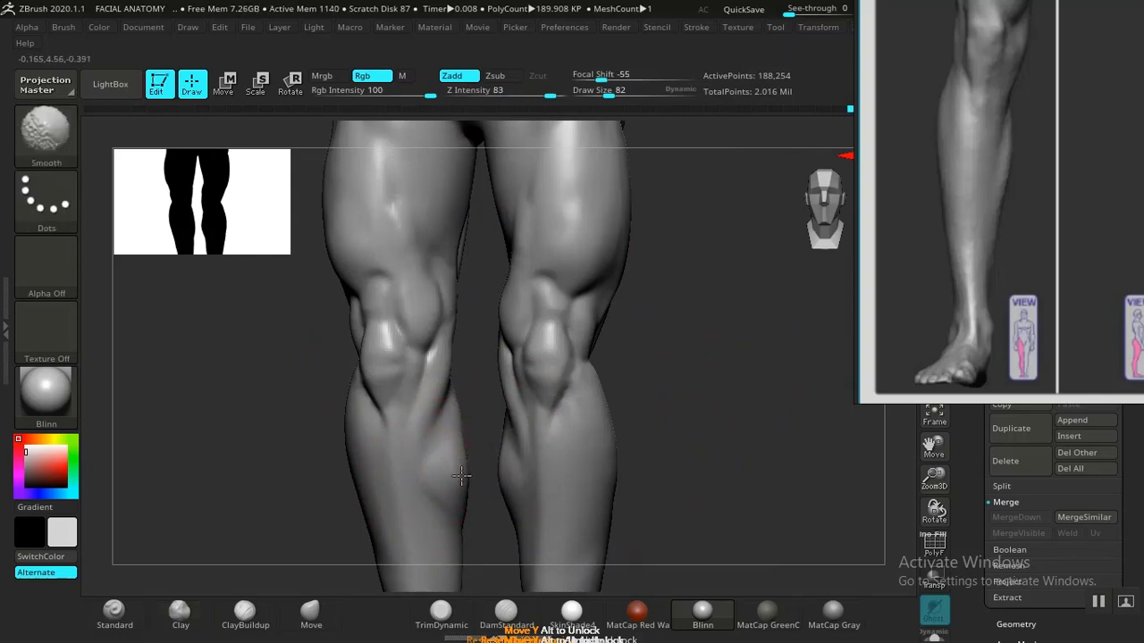
{"action": "key", "text": "f"}
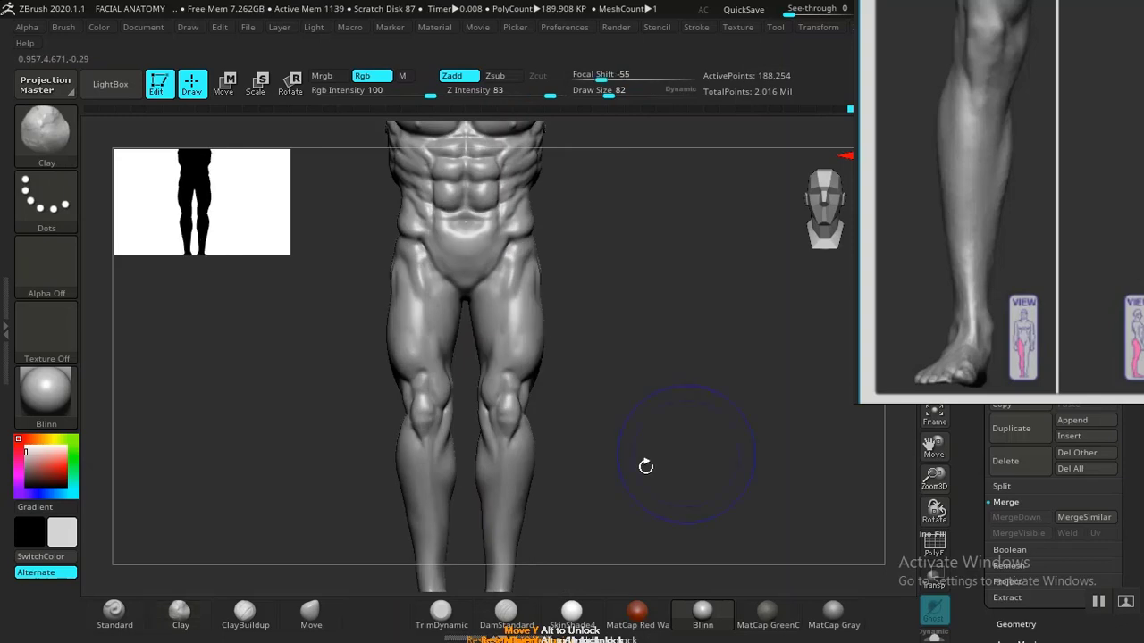
{"action": "mouse_move", "coordinate": [646, 467]}
{"action": "left_mouse_down"}
{"action": "mouse_move", "coordinate": [666, 373]}
{"action": "mouse_move", "coordinate": [598, 454]}
{"action": "mouse_move", "coordinate": [576, 448]}
{"action": "left_mouse_up"}
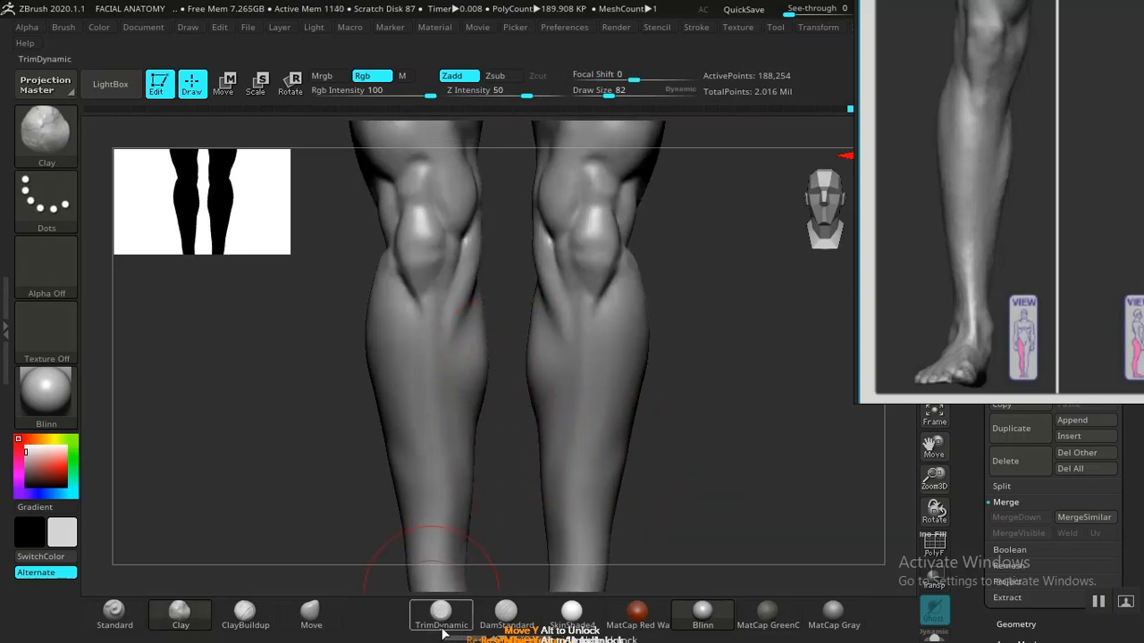
Try to carve a deep crease between the shin and the inner calf muscle with the DamStandard brush and smooth it.
{"action": "left_click", "coordinate": [506, 611]}
{"action": "mouse_move", "coordinate": [736, 467]}
{"action": "left_mouse_down"}
{"action": "mouse_move", "coordinate": [748, 449]}
{"action": "mouse_move", "coordinate": [481, 308]}
{"action": "mouse_move", "coordinate": [452, 366]}
{"action": "mouse_move", "coordinate": [477, 440]}
{"action": "left_mouse_up"}
{"action": "left_click_drag", "start_coordinate": [453, 372], "coordinate": [446, 356], "text": "shift"}
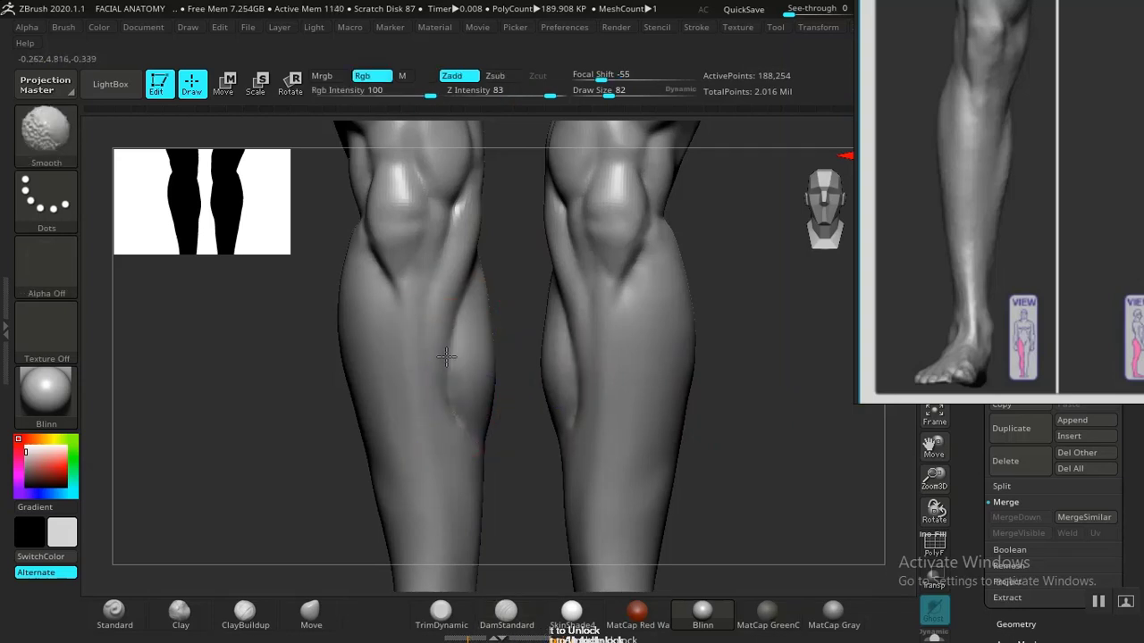
{"action": "left_click_drag", "start_coordinate": [453, 414], "coordinate": [454, 409], "text": "shift"}
{"action": "key", "text": "f"}
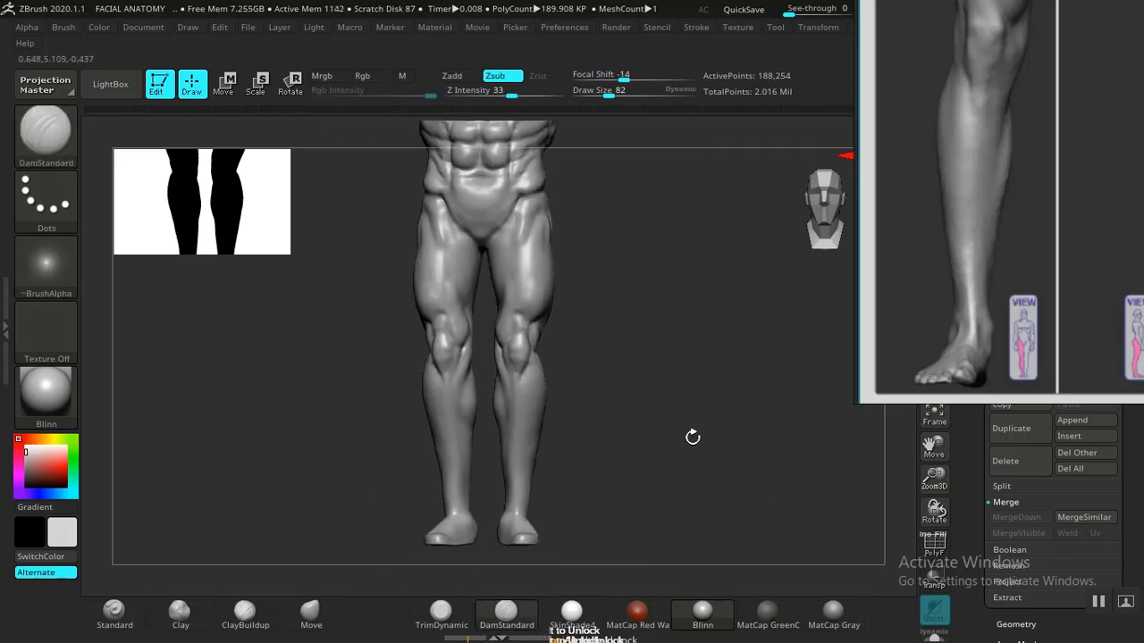
{"action": "left_click_drag", "start_coordinate": [629, 441], "coordinate": [662, 372], "text": "alt"}
{"action": "key", "text": "ctrl"}
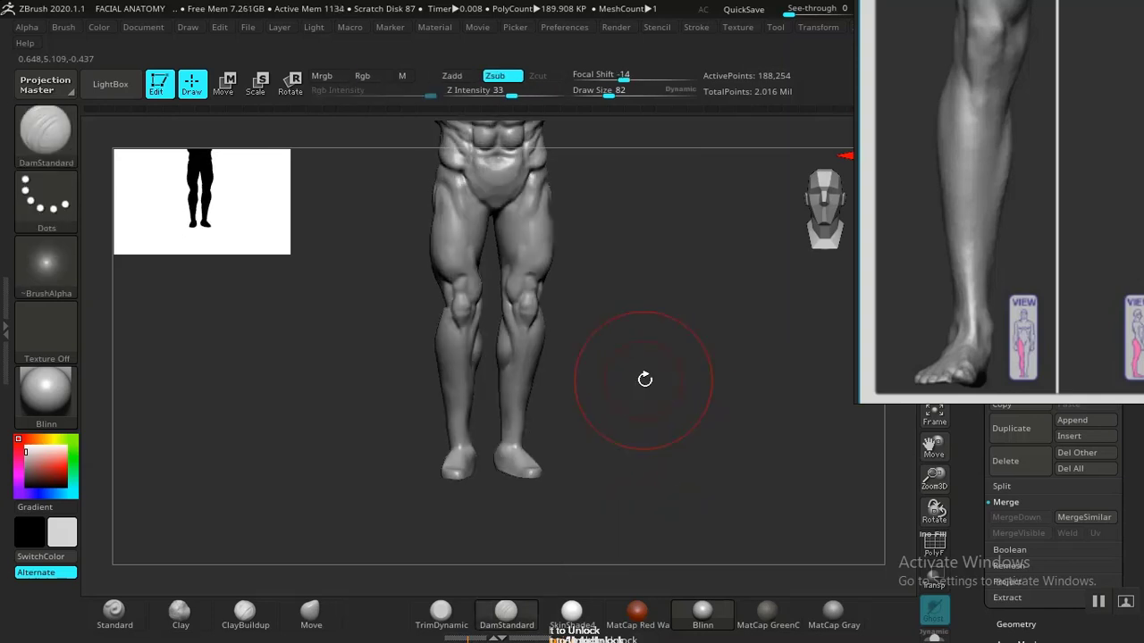
{"action": "mouse_move", "coordinate": [645, 379]}
{"action": "left_mouse_down"}
{"action": "mouse_move", "coordinate": [679, 441]}
{"action": "mouse_move", "coordinate": [735, 434]}
{"action": "left_mouse_up"}
{"action": "key", "text": "ctrl"}
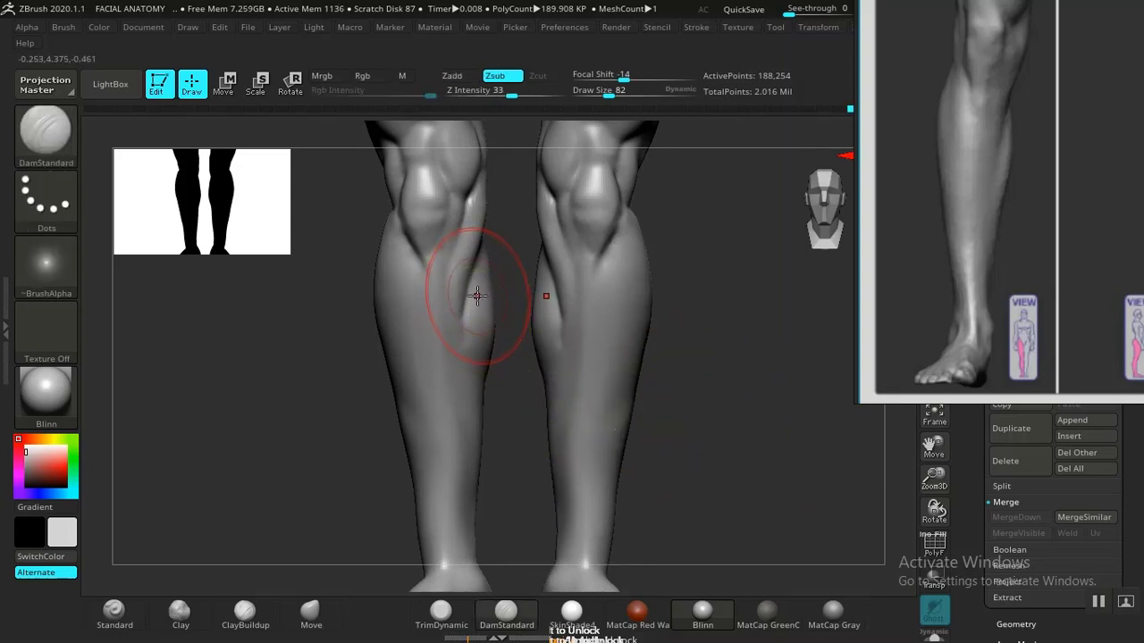
{"action": "key", "text": "ctrl"}
{"action": "key", "text": "ctrl"}
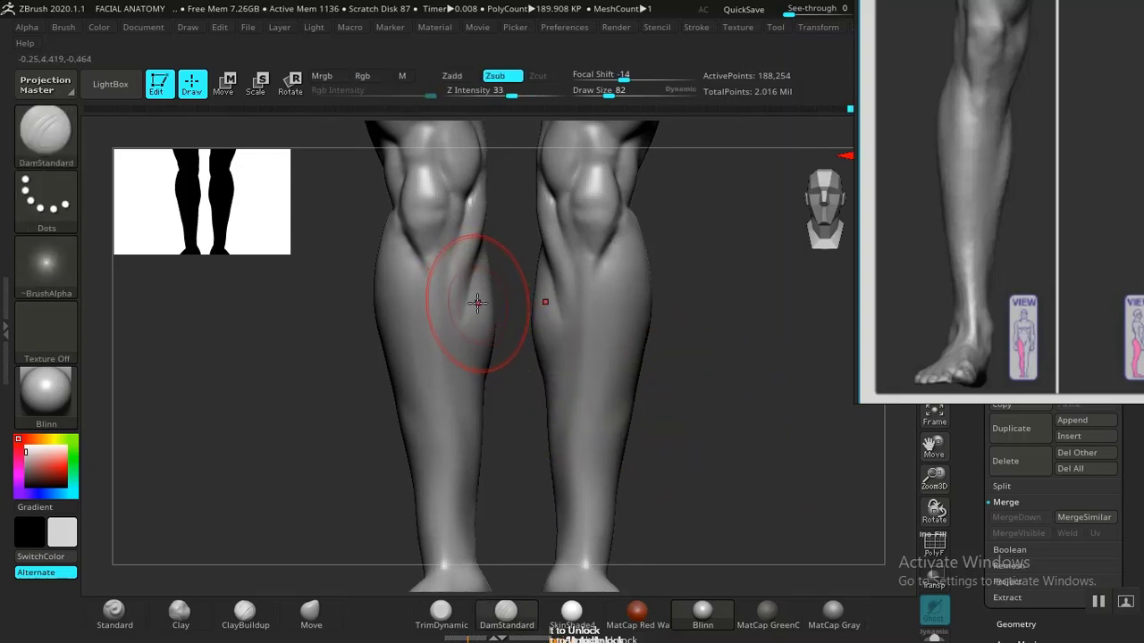
Soften the DamStandard brush to Z Intensity 10, rework the groove beside the inner calf muscle and smooth it.
{"action": "key", "text": "bracketleft"}
{"action": "key", "text": "bracketleft"}
{"action": "left_click", "coordinate": [510, 92]}
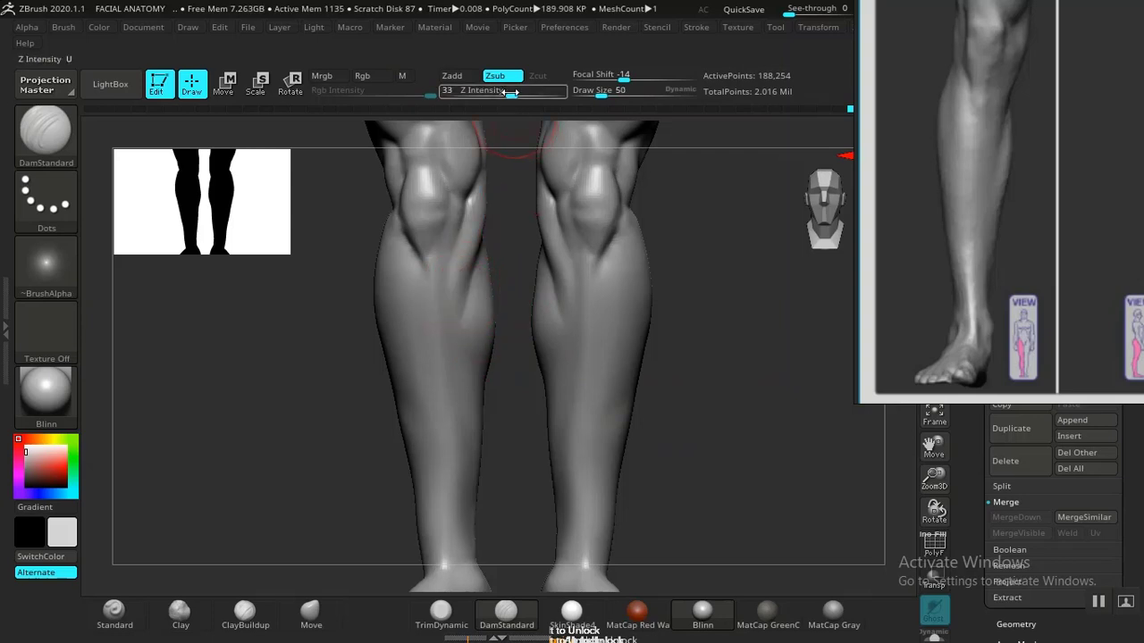
{"action": "type", "text": "10"}
{"action": "key", "text": "Return"}
{"action": "left_click_drag", "start_coordinate": [675, 425], "coordinate": [668, 474], "text": "alt"}
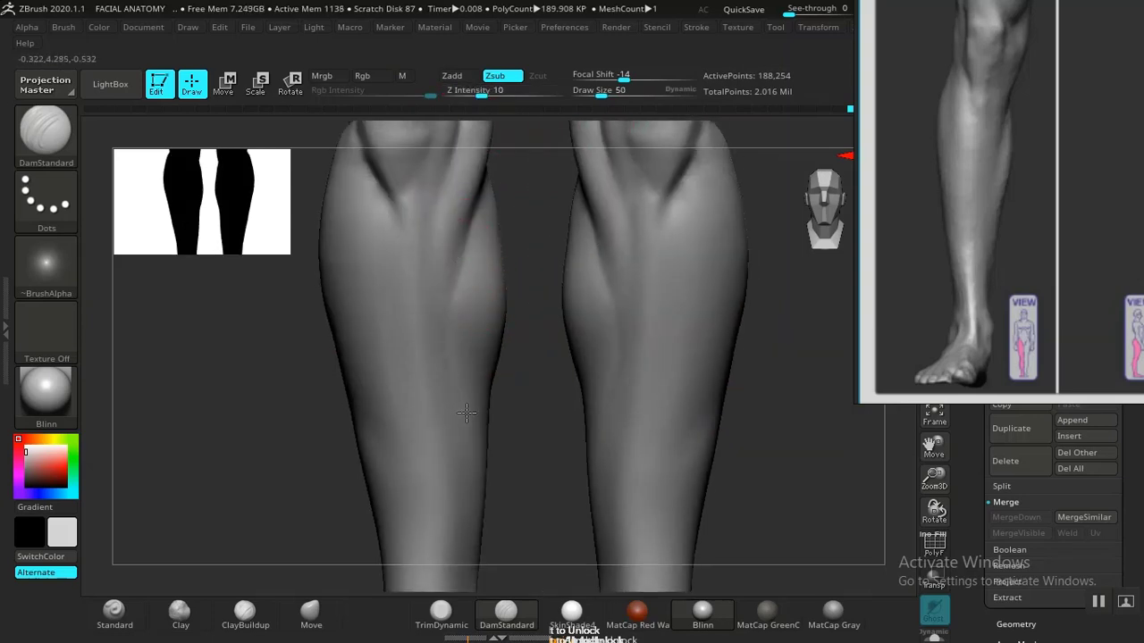
{"action": "key", "text": "ctrl+z"}
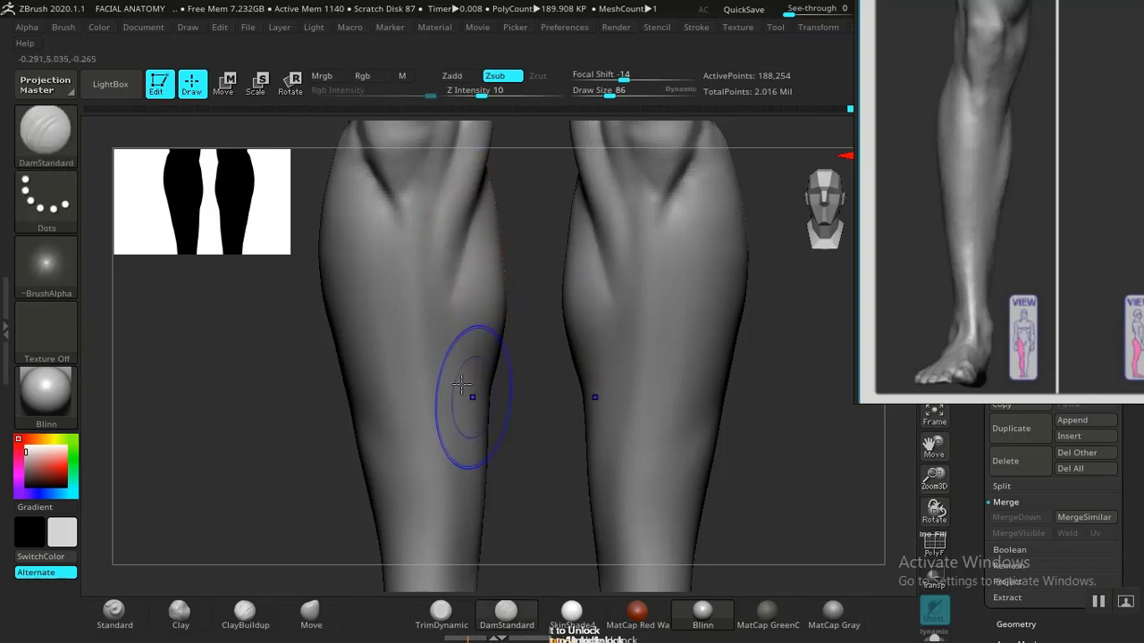
{"action": "left_click_drag", "start_coordinate": [458, 327], "coordinate": [468, 258], "text": "shift"}
Bring the side view of the lower leg into focus in the reference image and compare the model with it.
{"action": "left_click_drag", "start_coordinate": [799, 459], "coordinate": [680, 422], "text": "alt"}
{"action": "right_click_drag", "start_coordinate": [1047, 275], "coordinate": [805, 347]}
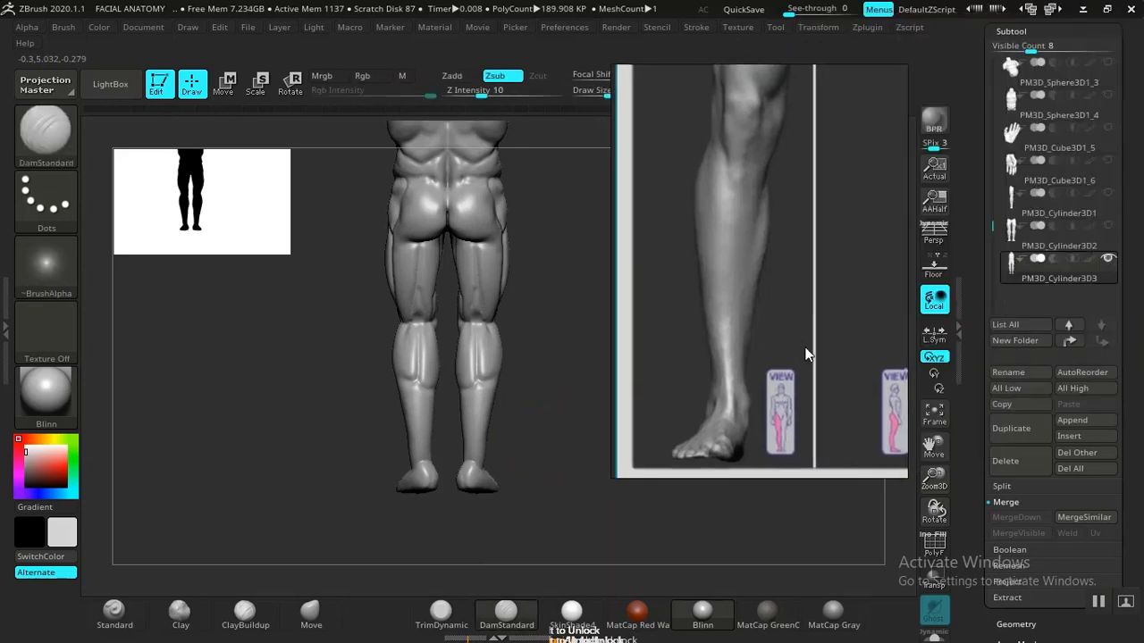
{"action": "scroll", "coordinate": [789, 277], "scroll_direction": "down", "scroll_amount": 3}
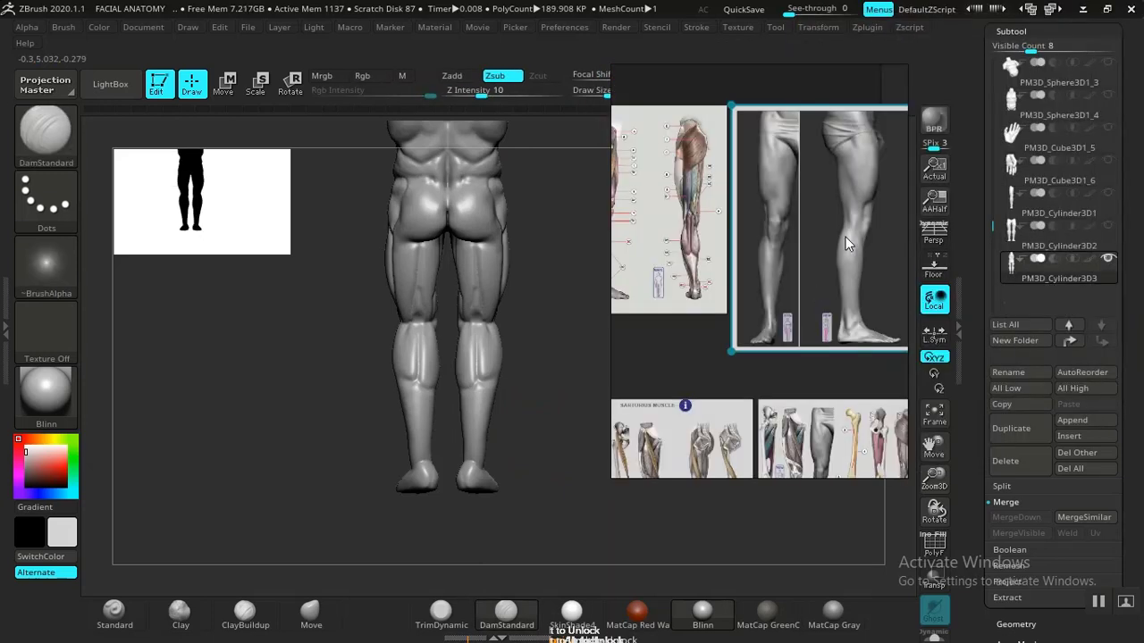
{"action": "scroll", "coordinate": [821, 311], "scroll_direction": "up", "scroll_amount": 3}
{"action": "scroll", "coordinate": [755, 365], "scroll_direction": "up", "scroll_amount": 3}
{"action": "middle_click_drag", "start_coordinate": [792, 343], "coordinate": [796, 232]}
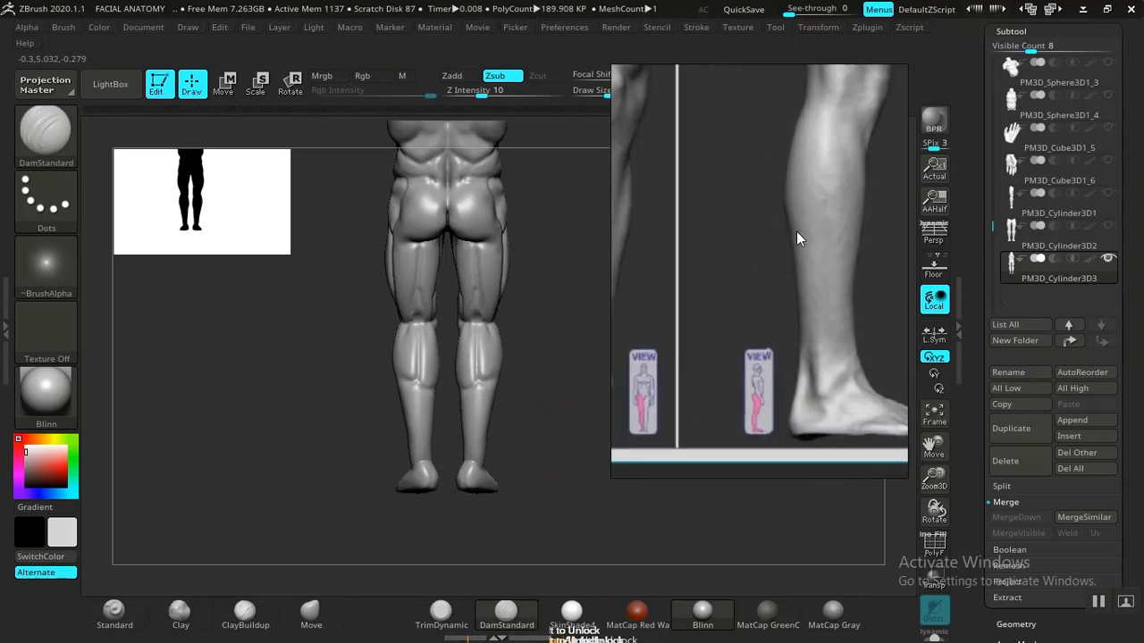
{"action": "mouse_move", "coordinate": [525, 362]}
{"action": "left_mouse_down"}
{"action": "mouse_move", "coordinate": [485, 375]}
{"action": "mouse_move", "coordinate": [521, 378]}
{"action": "mouse_move", "coordinate": [544, 454]}
{"action": "mouse_move", "coordinate": [544, 409]}
{"action": "mouse_move", "coordinate": [517, 382]}
{"action": "mouse_move", "coordinate": [506, 308]}
{"action": "left_mouse_up"}
{"action": "mouse_move", "coordinate": [769, 343]}
{"action": "middle_mouse_down"}
{"action": "mouse_move", "coordinate": [716, 344]}
{"action": "mouse_move", "coordinate": [713, 305]}
{"action": "middle_mouse_up"}
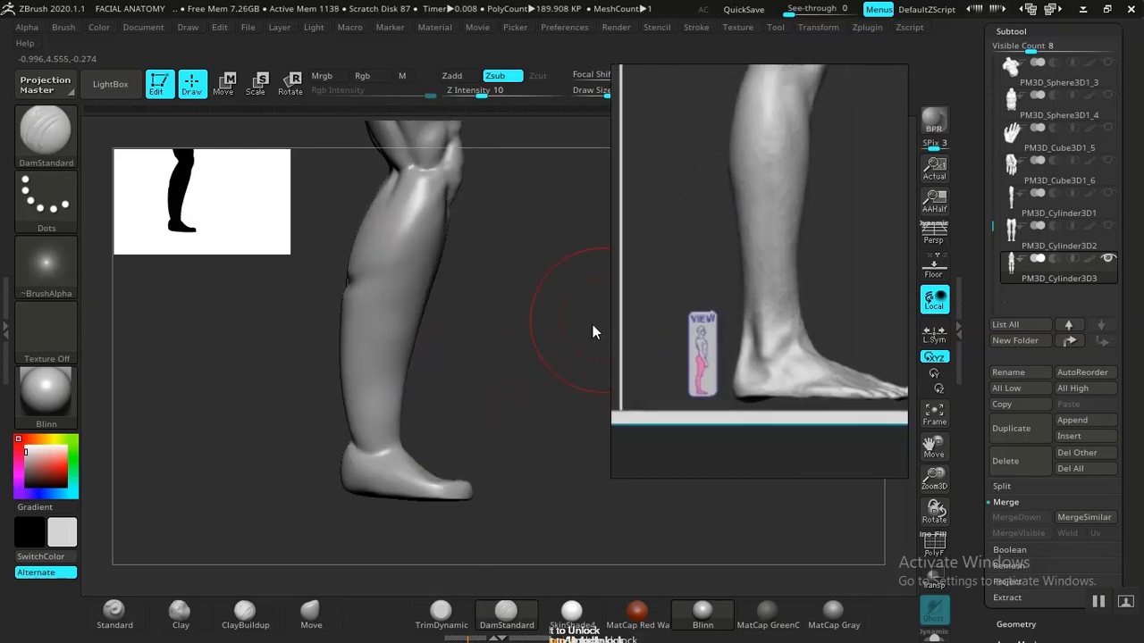
Smooth the heel area and add subtle volume to the back of the lower legs with the Standard brush.
{"action": "mouse_move", "coordinate": [455, 352]}
{"action": "left_mouse_down", "text": "alt"}
{"action": "mouse_move", "coordinate": [510, 452]}
{"action": "mouse_move", "coordinate": [512, 425]}
{"action": "mouse_move", "coordinate": [506, 446]}
{"action": "mouse_move", "coordinate": [540, 440]}
{"action": "left_mouse_up", "text": "alt"}
{"action": "left_click_drag", "start_coordinate": [447, 492], "coordinate": [434, 487], "text": "shift"}
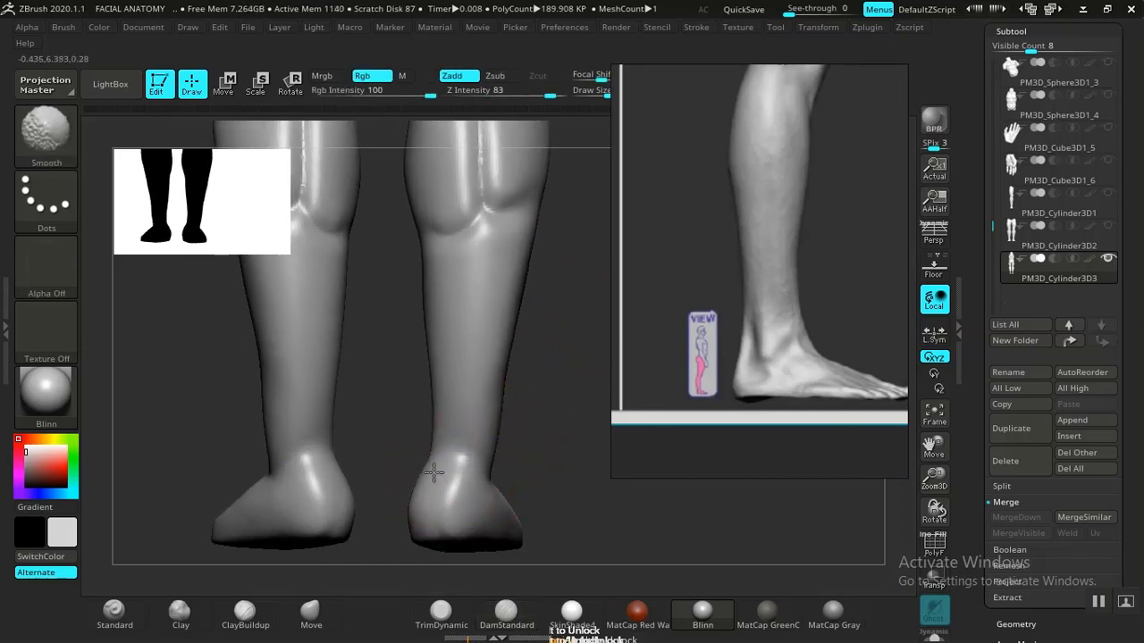
{"action": "left_click", "coordinate": [241, 628]}
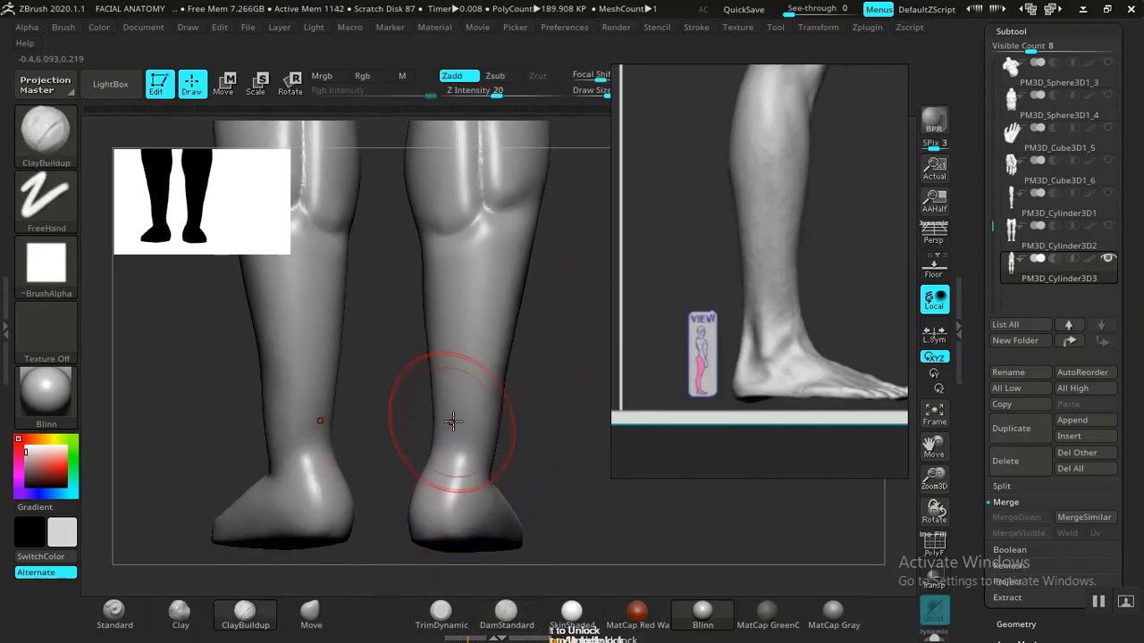
{"action": "left_click", "coordinate": [114, 616]}
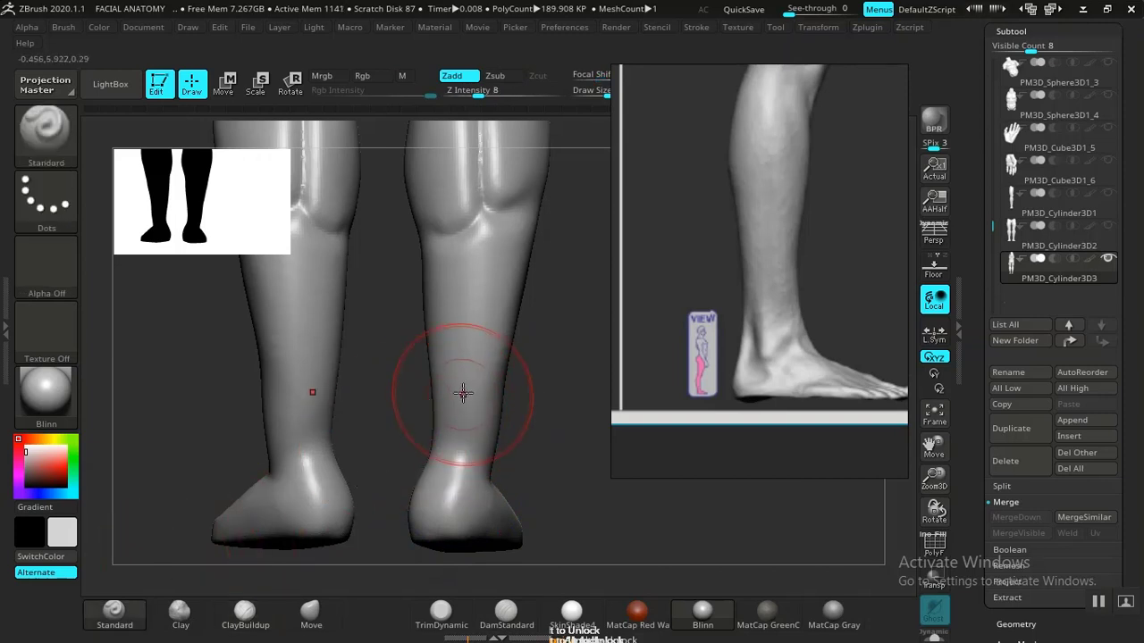
{"action": "left_click_drag", "start_coordinate": [463, 393], "coordinate": [454, 481]}
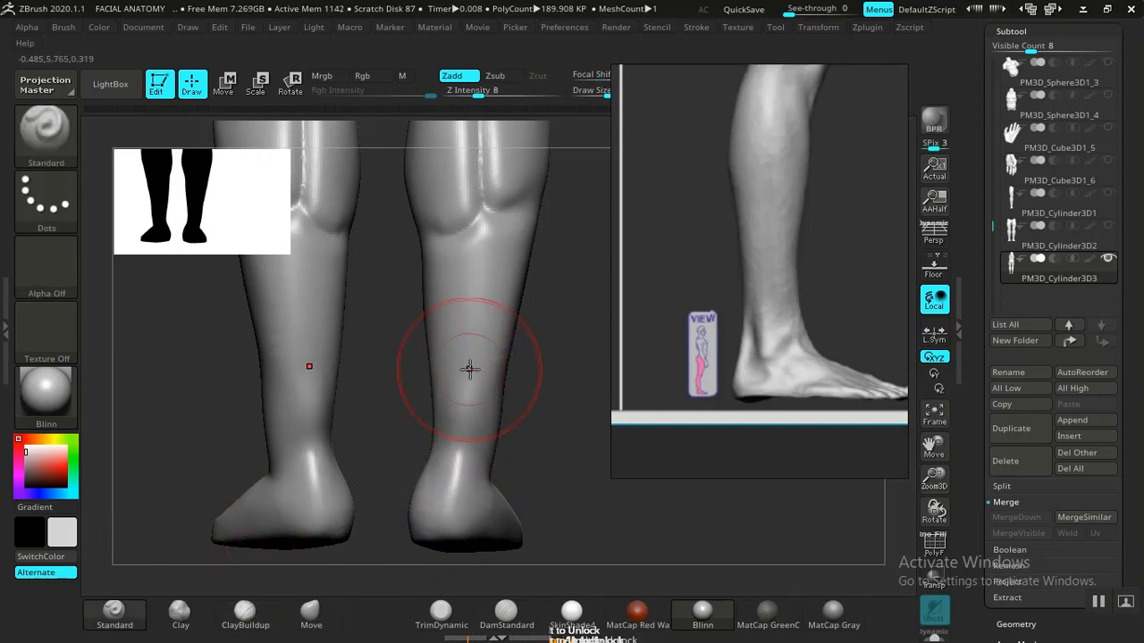
{"action": "mouse_move", "coordinate": [470, 369]}
{"action": "left_mouse_down"}
{"action": "mouse_move", "coordinate": [447, 480]}
{"action": "mouse_move", "coordinate": [469, 362]}
{"action": "left_mouse_up"}
{"action": "left_click_drag", "start_coordinate": [541, 429], "coordinate": [511, 433]}
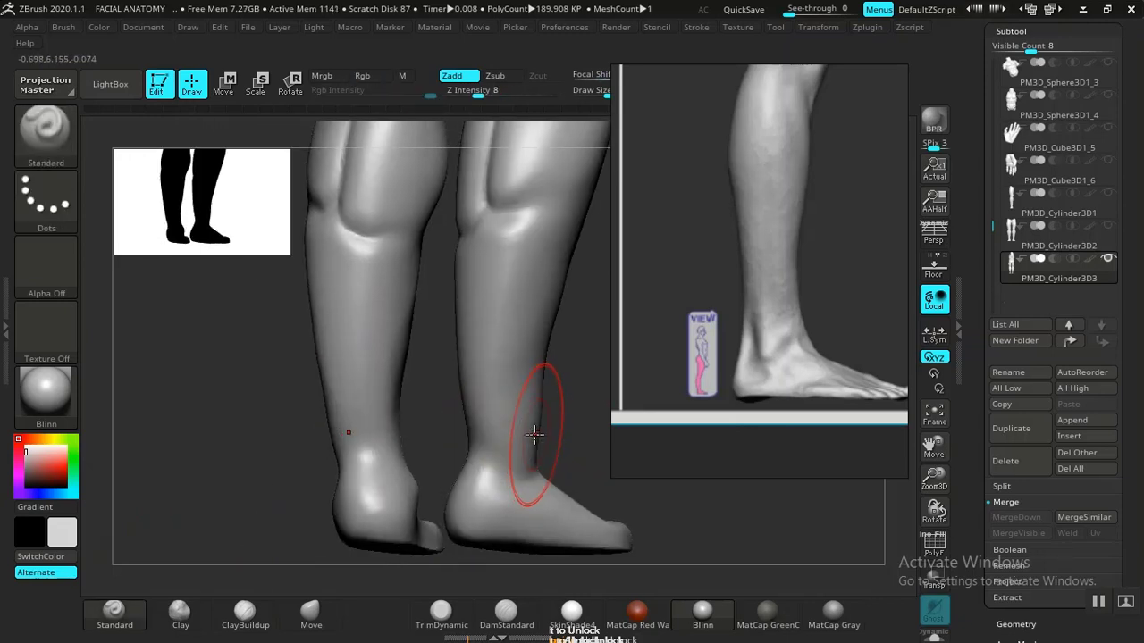
Build up the Achilles tendons above the heels with the ClayBuildup brush and smooth them into the ankles.
{"action": "left_click", "coordinate": [247, 614]}
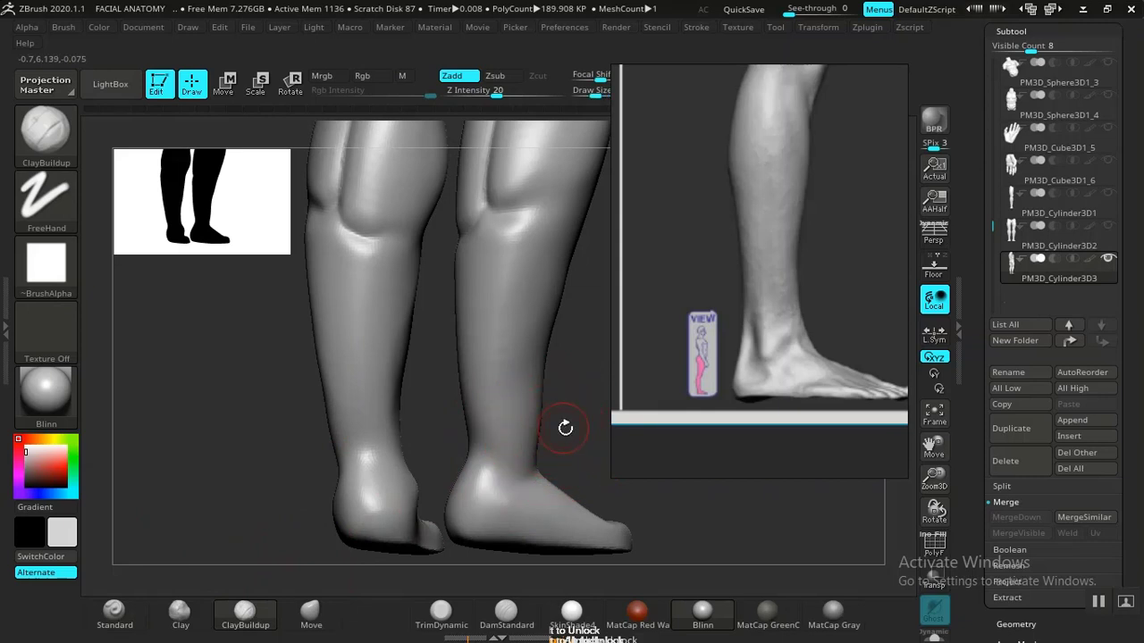
{"action": "left_click_drag", "start_coordinate": [565, 428], "coordinate": [466, 424]}
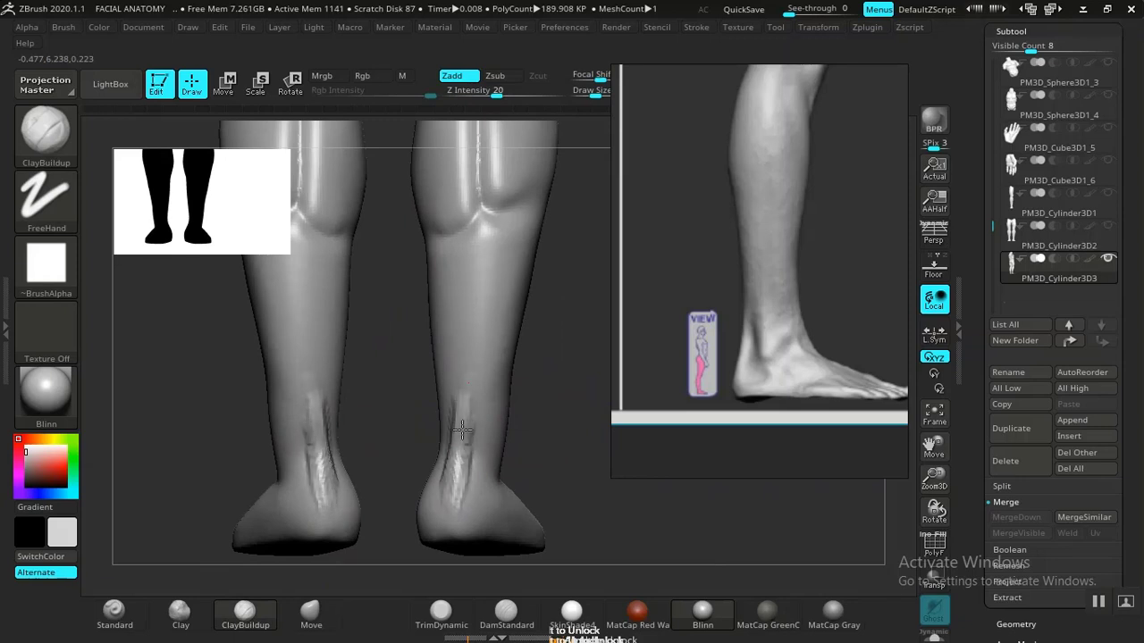
{"action": "left_click_drag", "start_coordinate": [555, 449], "coordinate": [471, 410]}
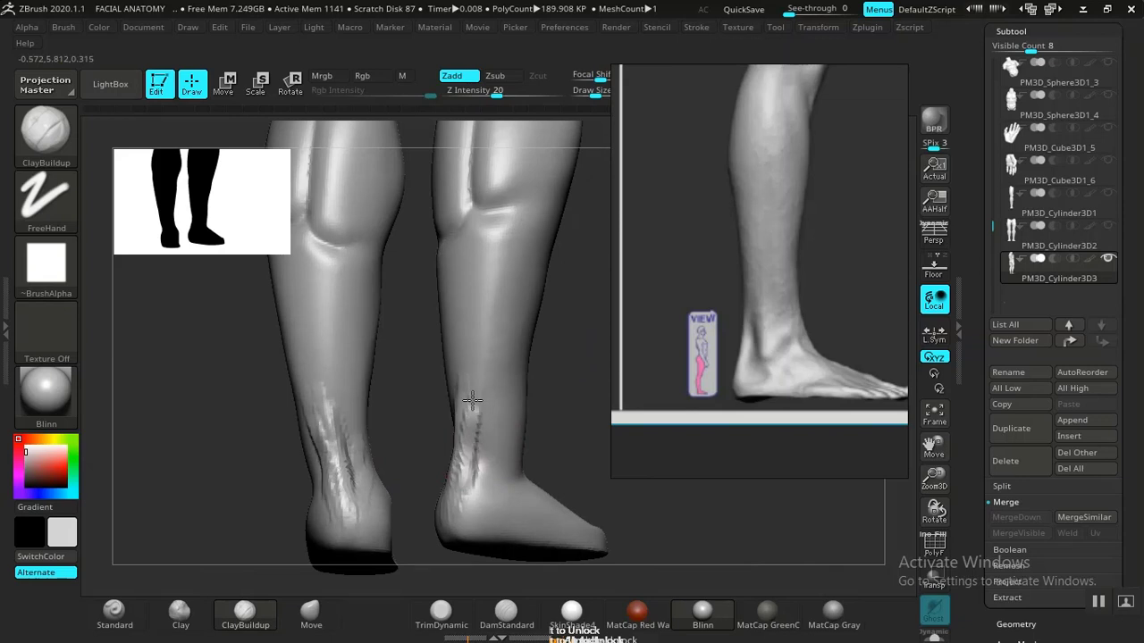
{"action": "left_click_drag", "start_coordinate": [542, 461], "coordinate": [614, 450]}
{"action": "left_click_drag", "start_coordinate": [440, 416], "coordinate": [438, 497]}
{"action": "mouse_move", "coordinate": [538, 471]}
{"action": "left_mouse_down", "text": "shift"}
{"action": "mouse_move", "coordinate": [496, 469]}
{"action": "mouse_move", "coordinate": [473, 427]}
{"action": "left_mouse_up", "text": "shift"}
{"action": "mouse_move", "coordinate": [562, 449]}
{"action": "left_mouse_down"}
{"action": "mouse_move", "coordinate": [501, 434]}
{"action": "mouse_move", "coordinate": [460, 446]}
{"action": "mouse_move", "coordinate": [449, 466]}
{"action": "left_mouse_up"}
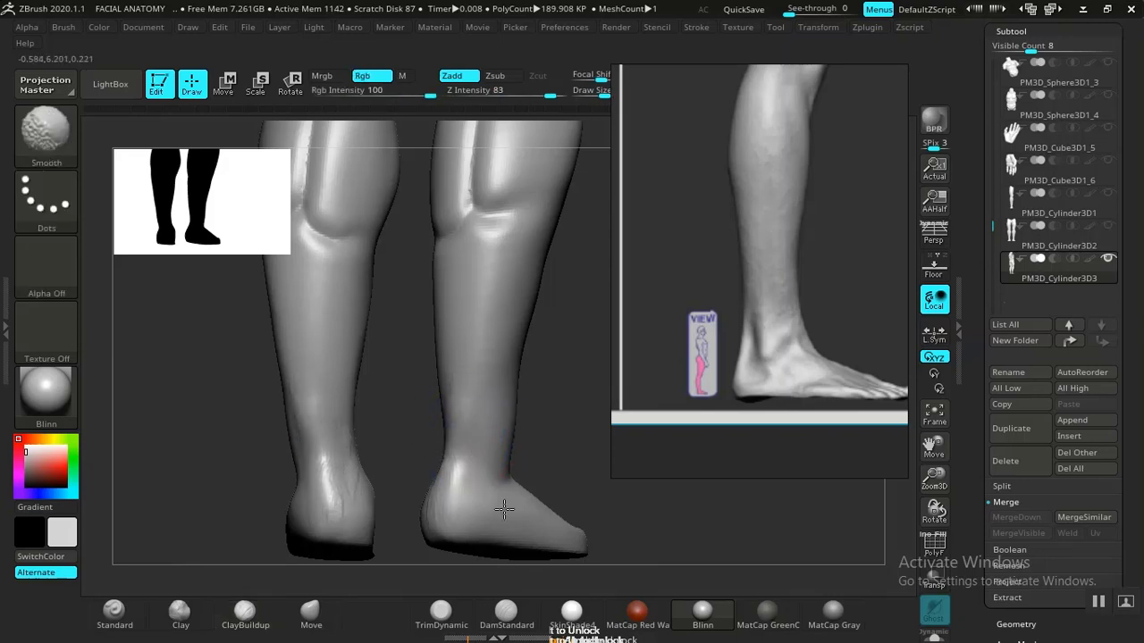
Smooth the tops of the feet and check the whole leg from the side.
{"action": "mouse_move", "coordinate": [610, 458]}
{"action": "left_mouse_down"}
{"action": "mouse_move", "coordinate": [566, 464]}
{"action": "mouse_move", "coordinate": [544, 510]}
{"action": "mouse_move", "coordinate": [562, 517]}
{"action": "mouse_move", "coordinate": [564, 477]}
{"action": "mouse_move", "coordinate": [602, 503]}
{"action": "mouse_move", "coordinate": [414, 528]}
{"action": "mouse_move", "coordinate": [409, 572]}
{"action": "mouse_move", "coordinate": [451, 486]}
{"action": "mouse_move", "coordinate": [417, 511]}
{"action": "mouse_move", "coordinate": [351, 503]}
{"action": "left_mouse_up"}
{"action": "left_click_drag", "start_coordinate": [459, 498], "coordinate": [442, 482], "text": "shift"}
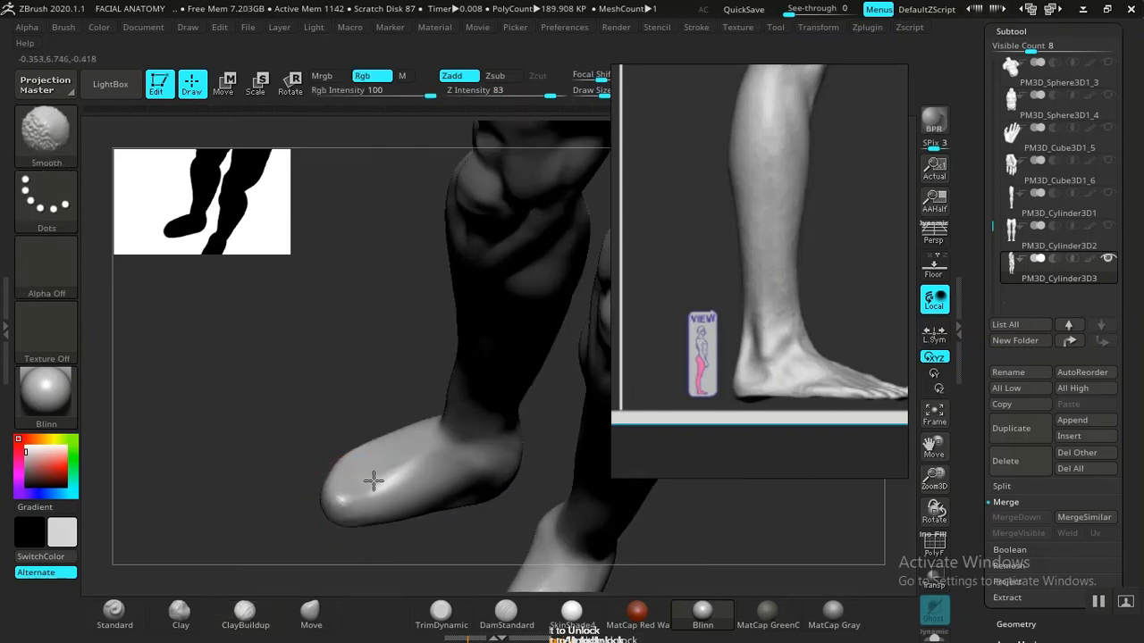
{"action": "mouse_move", "coordinate": [625, 481]}
{"action": "left_mouse_down"}
{"action": "mouse_move", "coordinate": [584, 464]}
{"action": "mouse_move", "coordinate": [577, 485]}
{"action": "mouse_move", "coordinate": [554, 485]}
{"action": "mouse_move", "coordinate": [544, 503]}
{"action": "mouse_move", "coordinate": [562, 452]}
{"action": "mouse_move", "coordinate": [591, 421]}
{"action": "left_mouse_up"}
{"action": "left_click_drag", "start_coordinate": [523, 480], "coordinate": [529, 510], "text": "alt"}
{"action": "left_click_drag", "start_coordinate": [529, 510], "coordinate": [473, 431]}
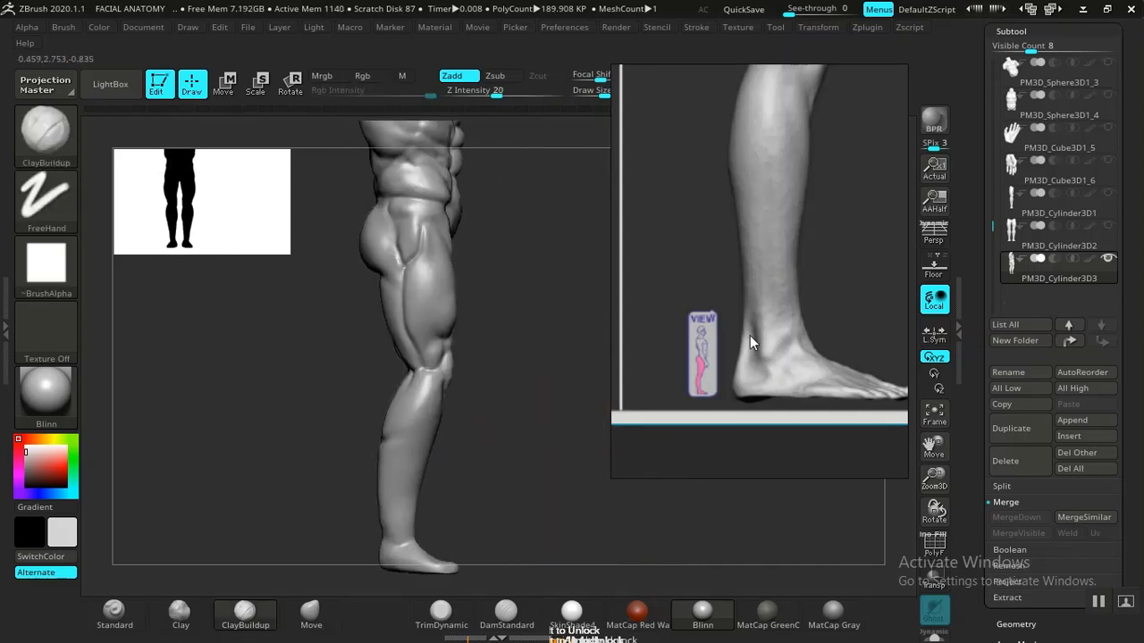
Carve the creases around the outer side of the knee with DamStandard at Z Intensity 33, following the side-view thigh and knee reference.
{"action": "middle_click_drag", "start_coordinate": [790, 196], "coordinate": [726, 432]}
{"action": "middle_click_drag", "start_coordinate": [711, 314], "coordinate": [737, 379]}
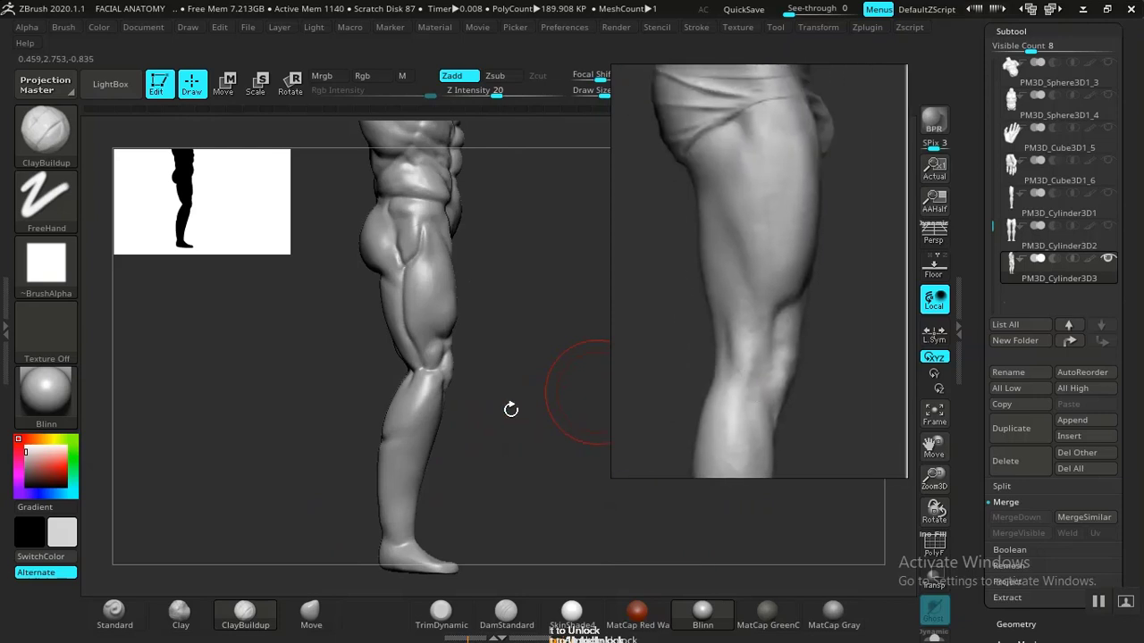
{"action": "mouse_move", "coordinate": [510, 408]}
{"action": "left_mouse_down", "text": "alt"}
{"action": "mouse_move", "coordinate": [514, 385]}
{"action": "mouse_move", "coordinate": [530, 432]}
{"action": "mouse_move", "coordinate": [527, 341]}
{"action": "mouse_move", "coordinate": [524, 424]}
{"action": "left_mouse_up", "text": "alt"}
{"action": "left_click_drag", "start_coordinate": [522, 375], "coordinate": [536, 358], "text": "alt"}
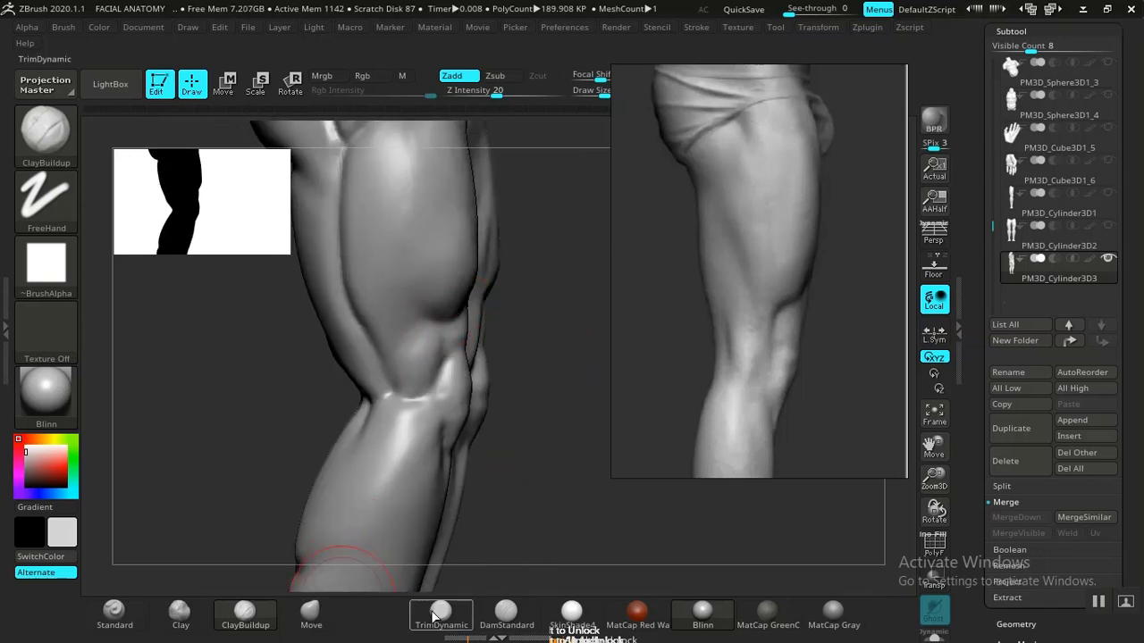
{"action": "left_click", "coordinate": [506, 616]}
{"action": "mouse_move", "coordinate": [544, 503]}
{"action": "left_mouse_down", "text": "alt"}
{"action": "mouse_move", "coordinate": [553, 500]}
{"action": "mouse_move", "coordinate": [531, 497]}
{"action": "left_mouse_up", "text": "alt"}
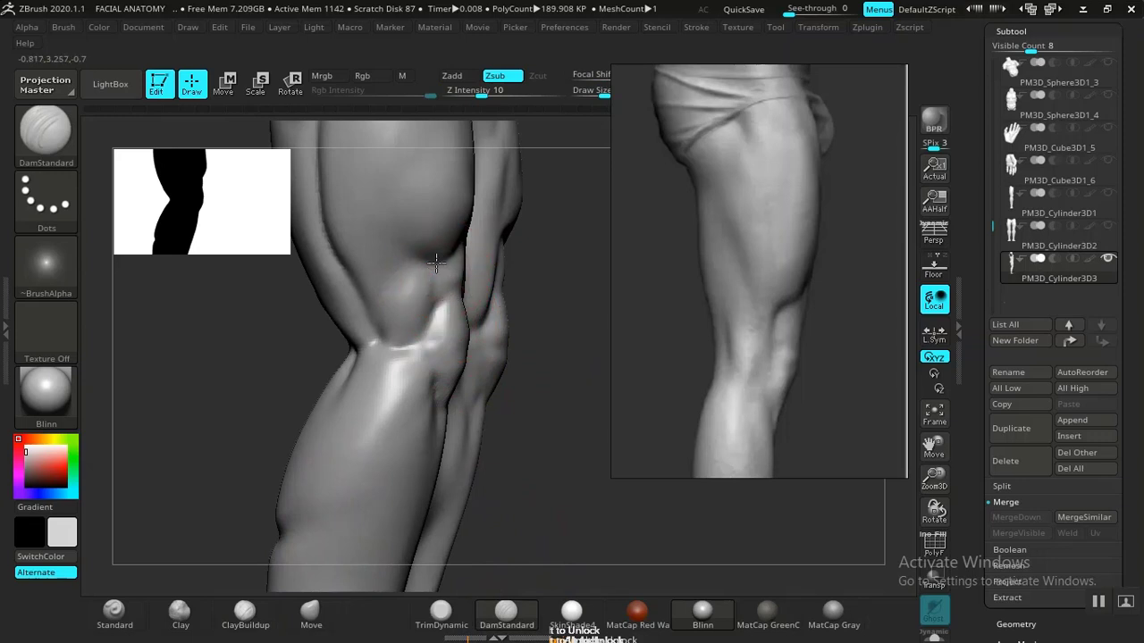
{"action": "left_click_drag", "start_coordinate": [419, 289], "coordinate": [429, 275]}
{"action": "key", "text": "ctrl+z"}
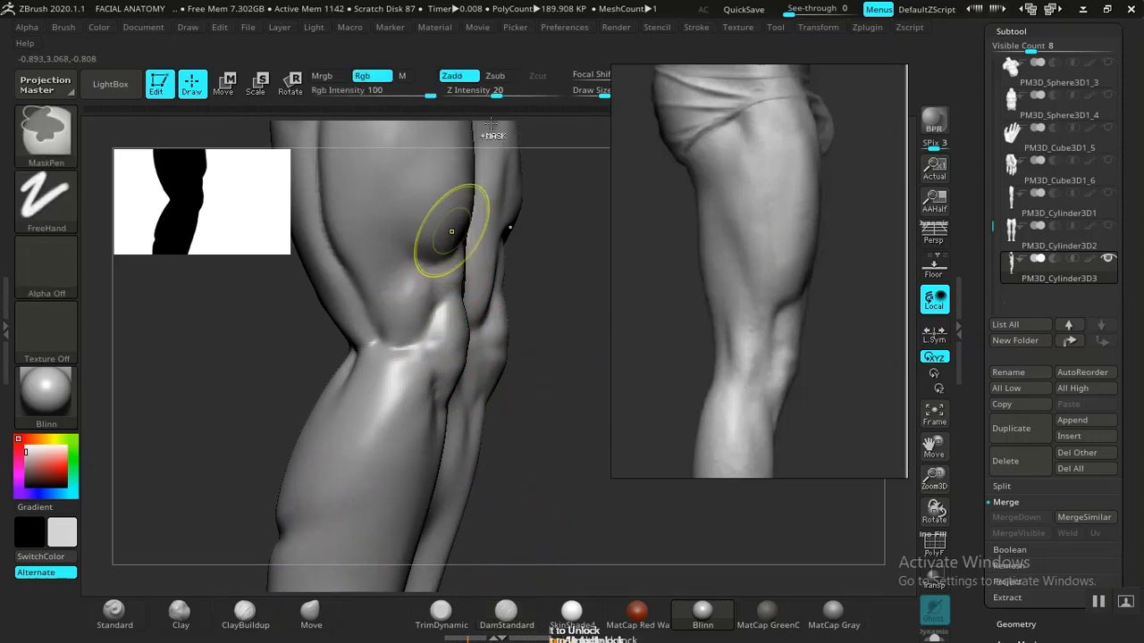
{"action": "left_click_drag", "start_coordinate": [494, 91], "coordinate": [492, 95]}
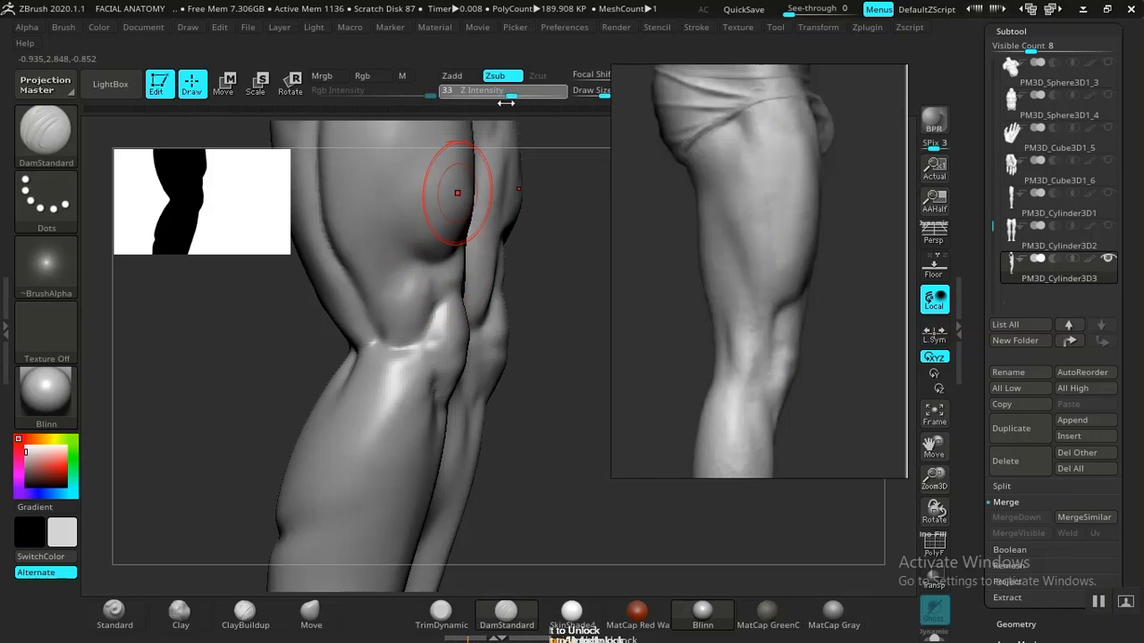
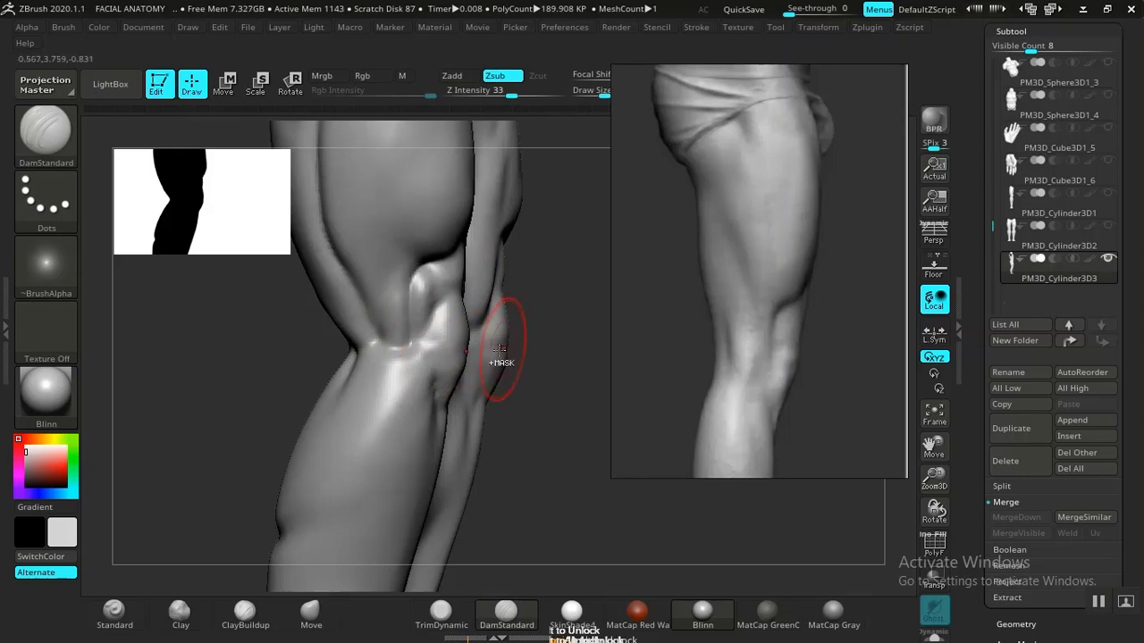
{"action": "key", "text": "ctrl"}
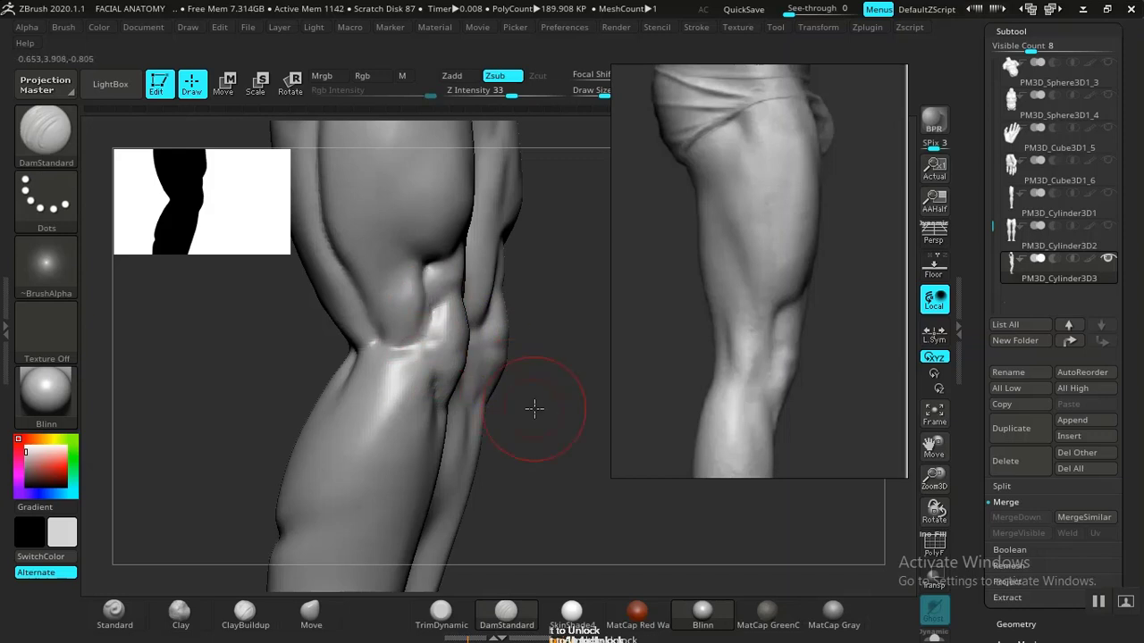
Refine the crease below the outer knee, between the upper calf and the shin, with the DamStandard brush.
{"action": "left_click_drag", "start_coordinate": [534, 409], "coordinate": [531, 284], "text": "alt"}
{"action": "left_click_drag", "start_coordinate": [531, 284], "coordinate": [523, 452]}
{"action": "key", "text": "shift"}
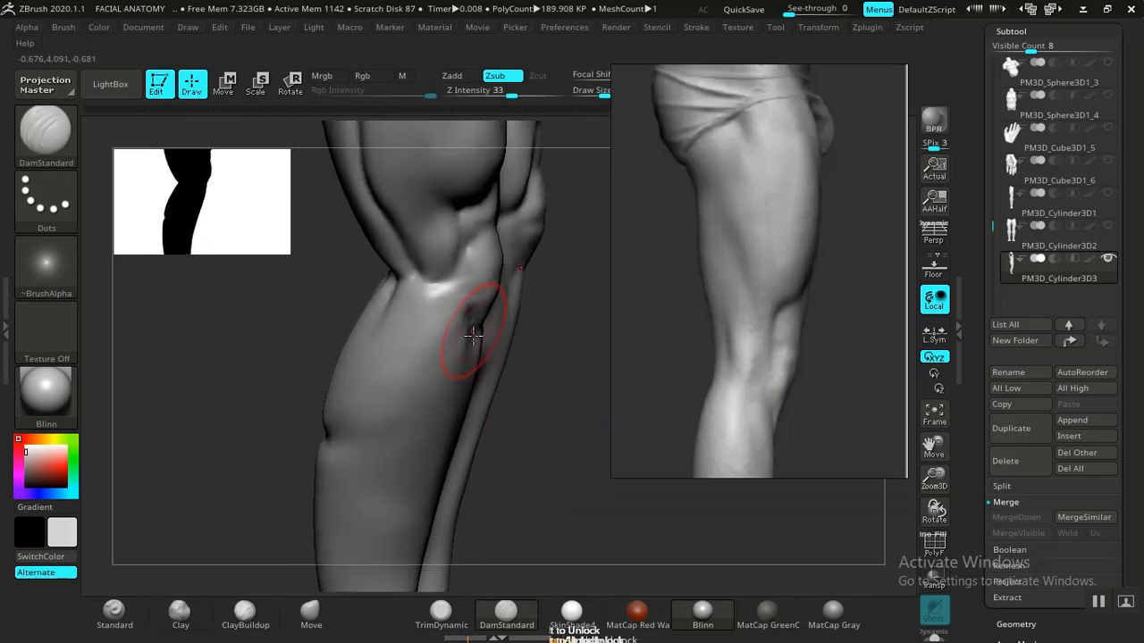
Fill the hollows behind the knees with the ClayBuildup brush and smooth them into the upper calves.
{"action": "left_click_drag", "start_coordinate": [539, 414], "coordinate": [410, 344]}
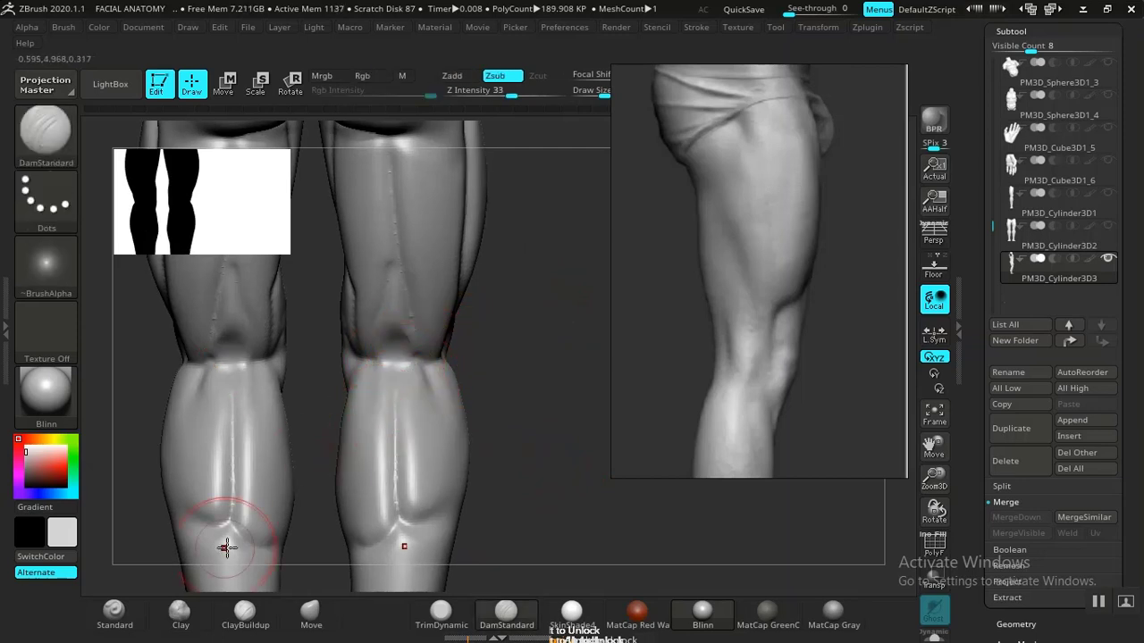
{"action": "left_click", "coordinate": [245, 612]}
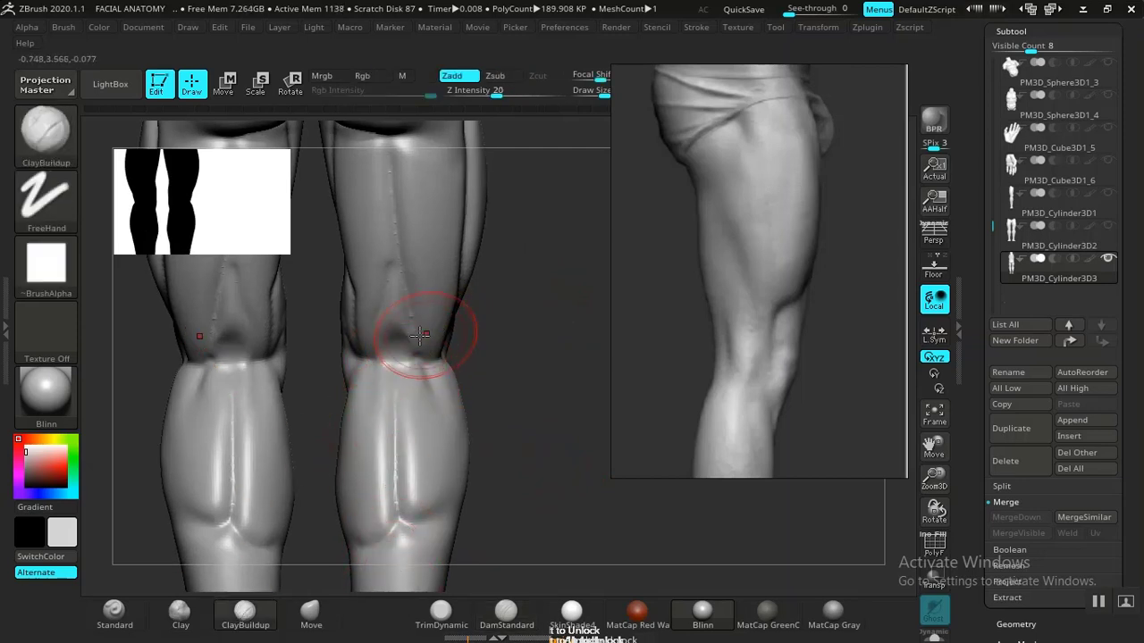
{"action": "left_click_drag", "start_coordinate": [511, 387], "coordinate": [470, 388]}
{"action": "left_click_drag", "start_coordinate": [397, 329], "coordinate": [398, 359]}
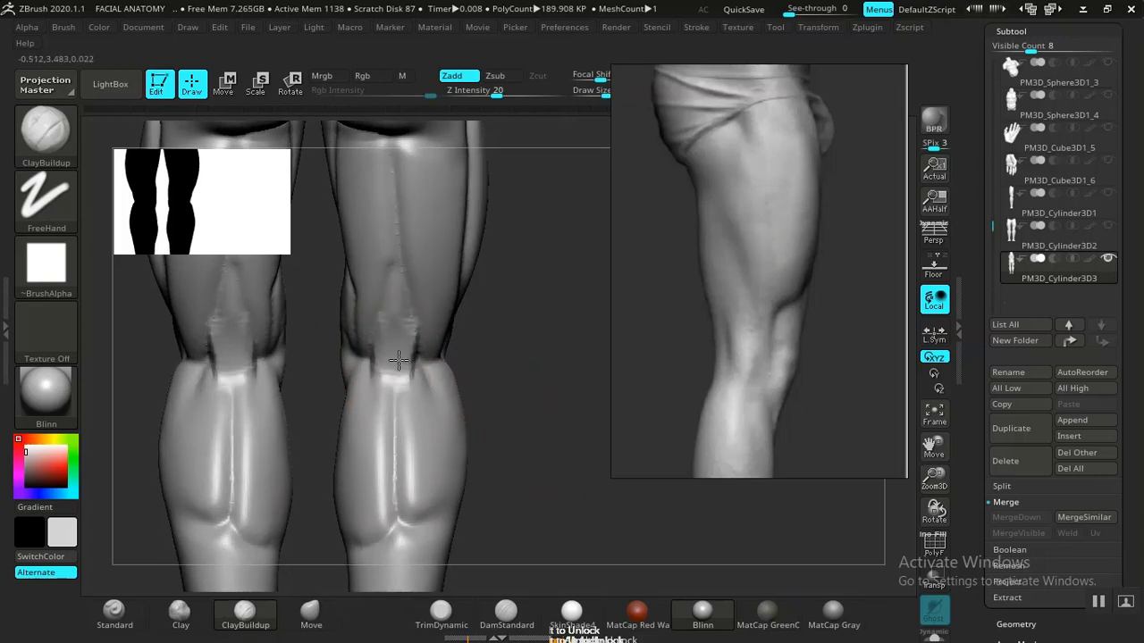
{"action": "mouse_move", "coordinate": [470, 394]}
{"action": "left_mouse_down"}
{"action": "mouse_move", "coordinate": [416, 346]}
{"action": "mouse_move", "coordinate": [402, 375]}
{"action": "mouse_move", "coordinate": [411, 328]}
{"action": "left_mouse_up"}
{"action": "left_click_drag", "start_coordinate": [407, 371], "coordinate": [396, 421], "text": "shift"}
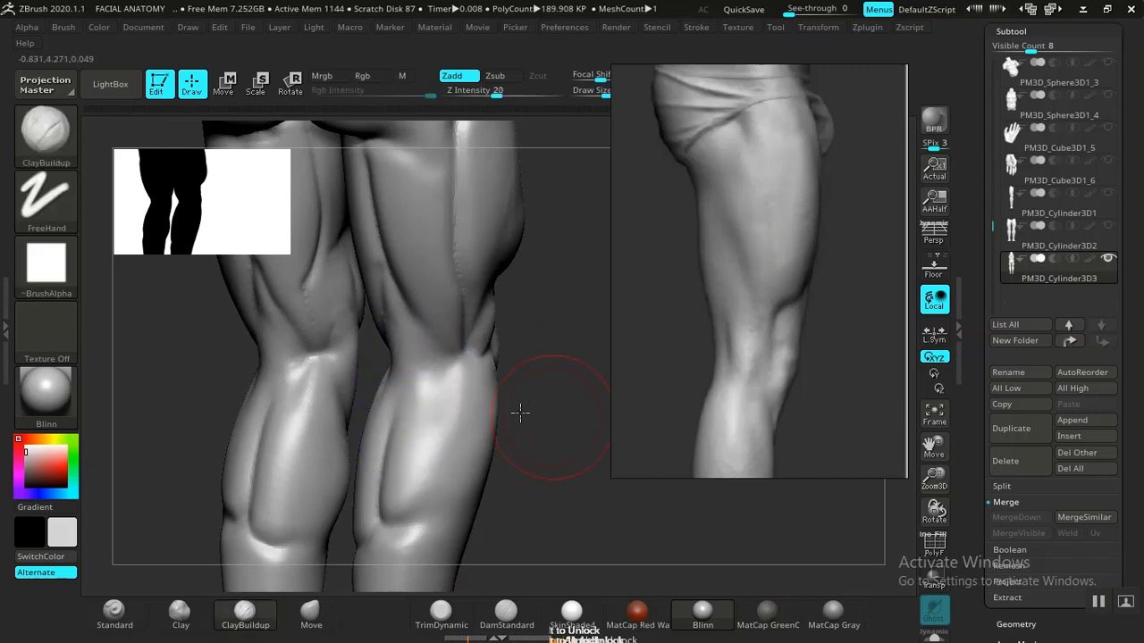
Build up the backs of both calves with the ClayBuildup brush at Z Intensity 20, filling the deep central groove.
{"action": "mouse_move", "coordinate": [521, 408]}
{"action": "left_mouse_down"}
{"action": "mouse_move", "coordinate": [506, 403]}
{"action": "mouse_move", "coordinate": [505, 359]}
{"action": "mouse_move", "coordinate": [557, 488]}
{"action": "mouse_move", "coordinate": [513, 411]}
{"action": "mouse_move", "coordinate": [374, 352]}
{"action": "left_mouse_up"}
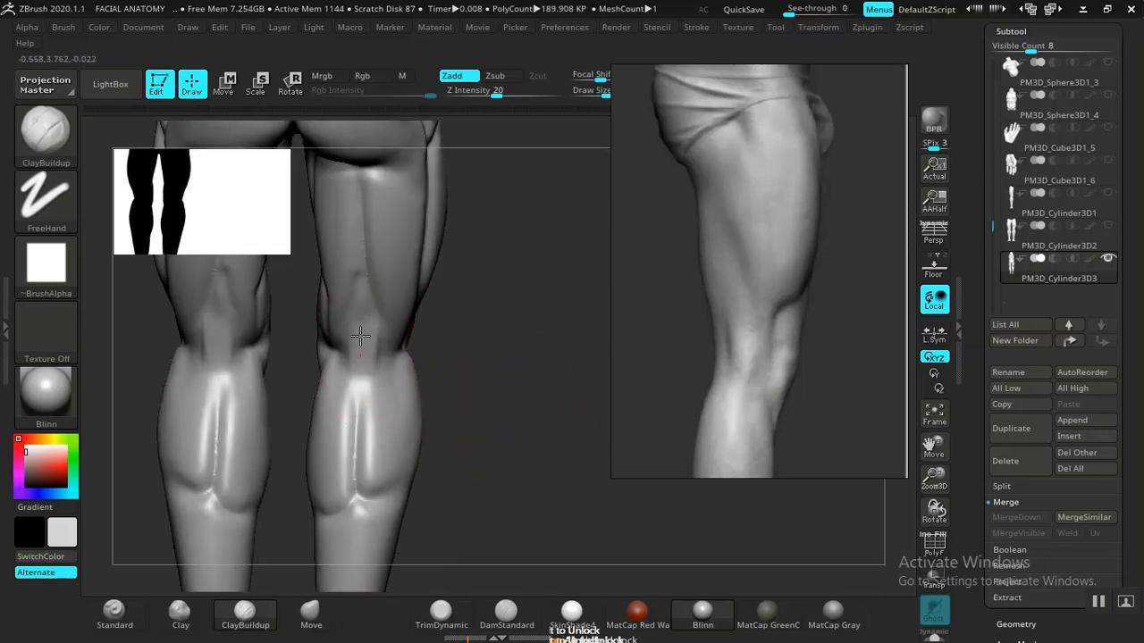
{"action": "key", "text": "shift"}
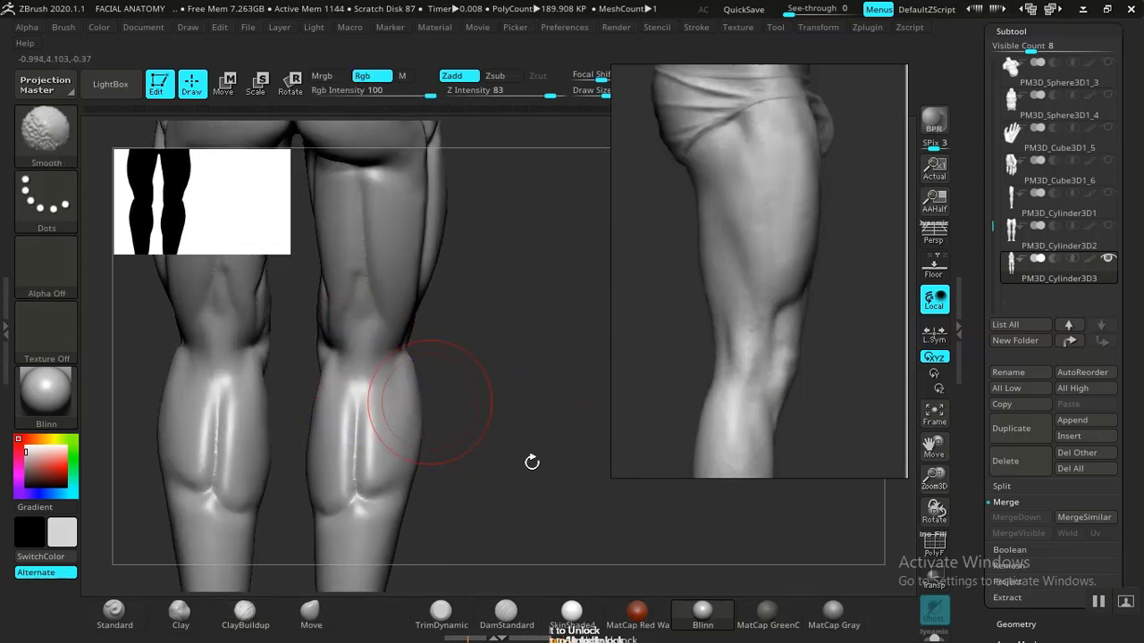
{"action": "left_click_drag", "start_coordinate": [532, 462], "coordinate": [759, 375], "text": "shift"}
{"action": "left_click_drag", "start_coordinate": [480, 455], "coordinate": [506, 396], "text": "shift"}
{"action": "mouse_move", "coordinate": [503, 452]}
{"action": "left_mouse_down", "text": "alt"}
{"action": "mouse_move", "coordinate": [531, 446]}
{"action": "mouse_move", "coordinate": [531, 491]}
{"action": "mouse_move", "coordinate": [460, 384]}
{"action": "mouse_move", "coordinate": [456, 402]}
{"action": "mouse_move", "coordinate": [420, 413]}
{"action": "mouse_move", "coordinate": [434, 365]}
{"action": "mouse_move", "coordinate": [427, 308]}
{"action": "mouse_move", "coordinate": [447, 384]}
{"action": "mouse_move", "coordinate": [416, 431]}
{"action": "mouse_move", "coordinate": [395, 332]}
{"action": "mouse_move", "coordinate": [396, 375]}
{"action": "mouse_move", "coordinate": [420, 416]}
{"action": "mouse_move", "coordinate": [521, 435]}
{"action": "mouse_move", "coordinate": [454, 408]}
{"action": "mouse_move", "coordinate": [459, 312]}
{"action": "left_mouse_up", "text": "alt"}
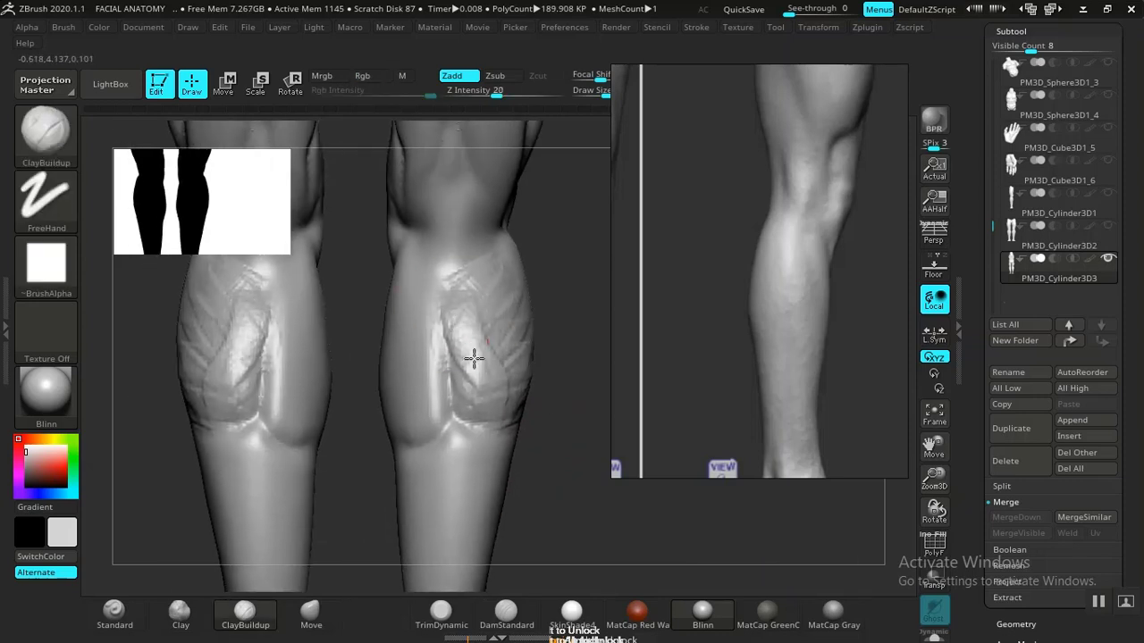
{"action": "mouse_move", "coordinate": [566, 408]}
{"action": "left_mouse_down"}
{"action": "mouse_move", "coordinate": [429, 413]}
{"action": "mouse_move", "coordinate": [429, 383]}
{"action": "mouse_move", "coordinate": [396, 331]}
{"action": "mouse_move", "coordinate": [412, 281]}
{"action": "mouse_move", "coordinate": [393, 365]}
{"action": "mouse_move", "coordinate": [543, 443]}
{"action": "mouse_move", "coordinate": [260, 439]}
{"action": "mouse_move", "coordinate": [288, 428]}
{"action": "mouse_move", "coordinate": [138, 440]}
{"action": "mouse_move", "coordinate": [468, 409]}
{"action": "mouse_move", "coordinate": [440, 434]}
{"action": "mouse_move", "coordinate": [452, 315]}
{"action": "left_mouse_up"}
{"action": "left_click_drag", "start_coordinate": [443, 354], "coordinate": [450, 361]}
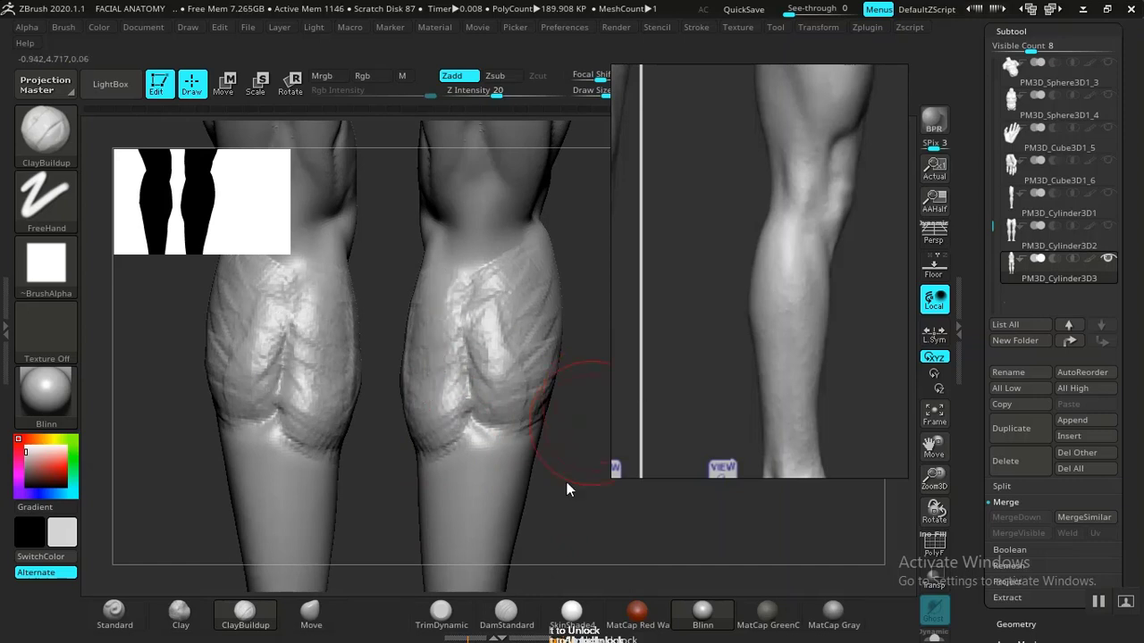
{"action": "left_click_drag", "start_coordinate": [579, 509], "coordinate": [574, 451], "text": "alt"}
{"action": "left_click_drag", "start_coordinate": [575, 451], "coordinate": [400, 434]}
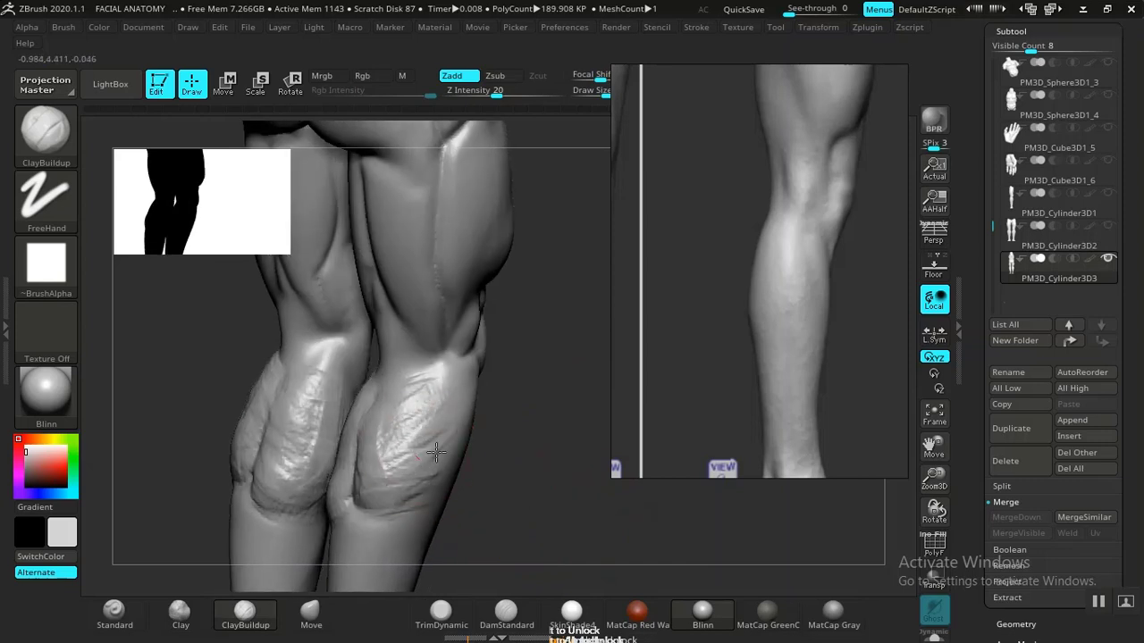
{"action": "mouse_move", "coordinate": [462, 461]}
{"action": "left_mouse_down"}
{"action": "mouse_move", "coordinate": [566, 473]}
{"action": "mouse_move", "coordinate": [492, 326]}
{"action": "left_mouse_up"}
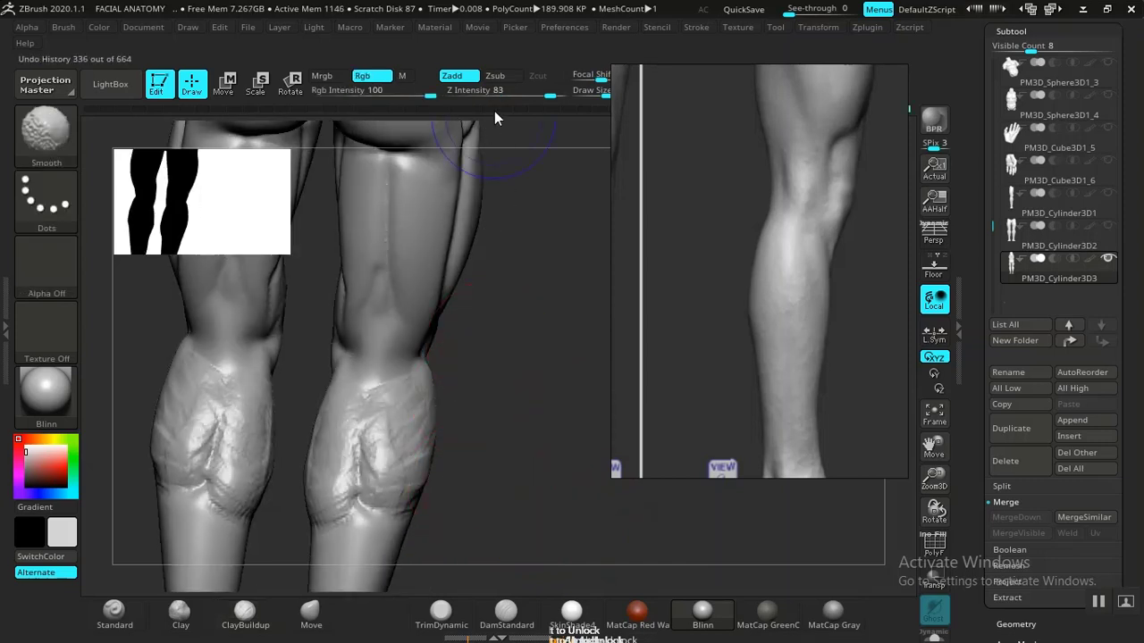
Set the Smooth brush's Z Intensity to 32 and smooth the built-up clay on both calves.
{"action": "left_click", "coordinate": [512, 92], "text": "shift"}
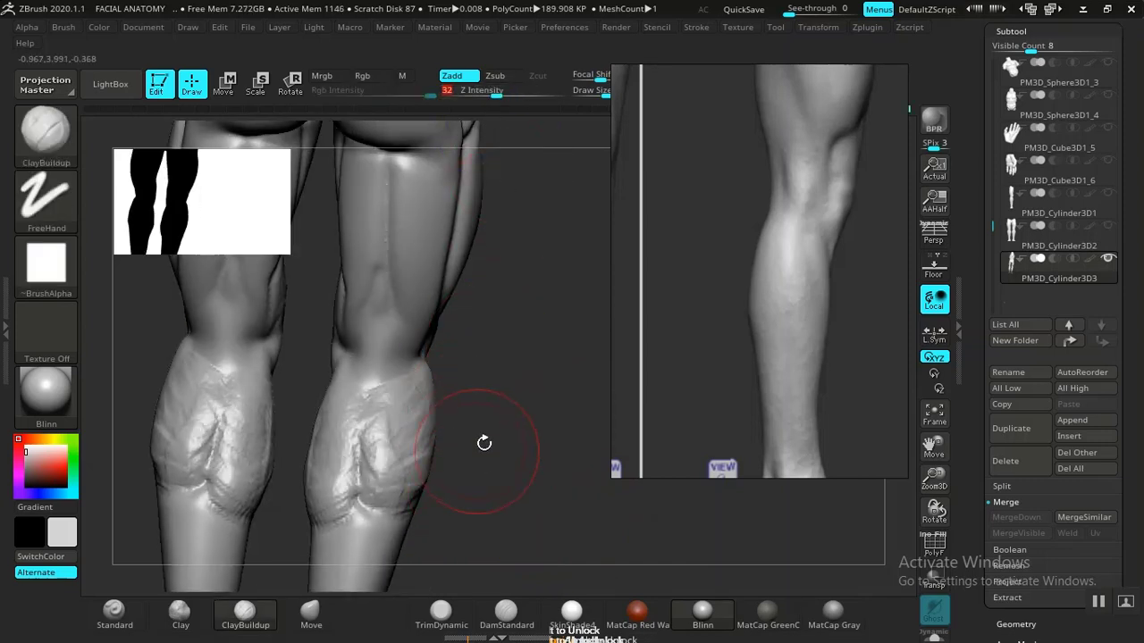
{"action": "mouse_move", "coordinate": [482, 443]}
{"action": "left_mouse_down", "text": "alt"}
{"action": "mouse_move", "coordinate": [525, 384]}
{"action": "mouse_move", "coordinate": [429, 414]}
{"action": "mouse_move", "coordinate": [432, 364]}
{"action": "mouse_move", "coordinate": [511, 424]}
{"action": "mouse_move", "coordinate": [408, 459]}
{"action": "left_mouse_up", "text": "alt"}
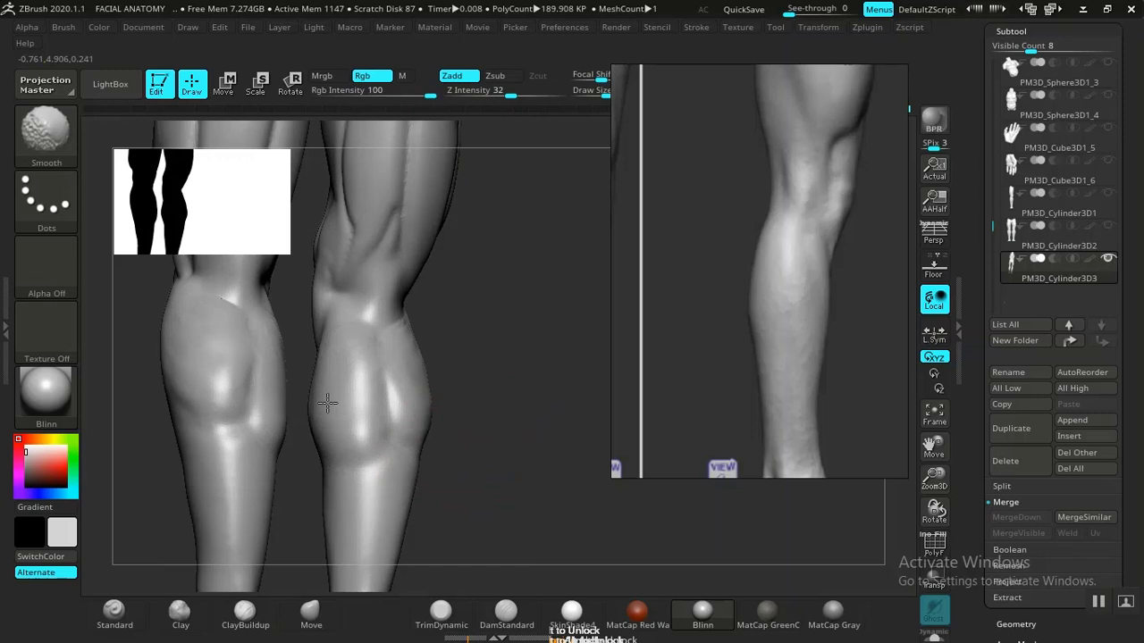
{"action": "left_click_drag", "start_coordinate": [462, 436], "coordinate": [427, 435]}
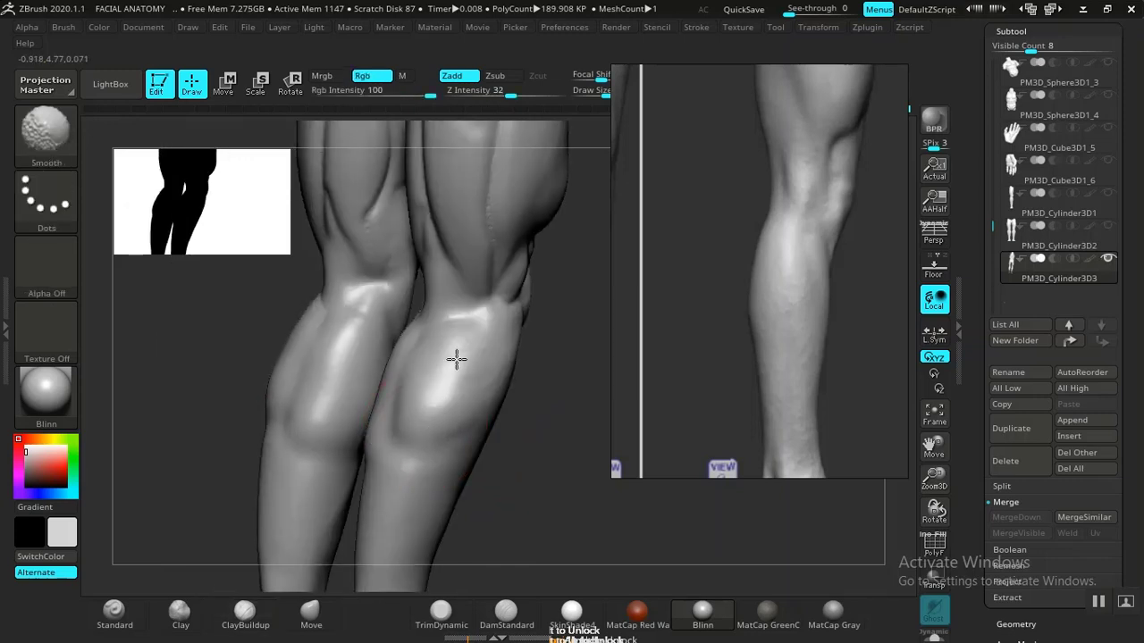
{"action": "left_click_drag", "start_coordinate": [524, 439], "coordinate": [456, 409]}
{"action": "mouse_move", "coordinate": [455, 409]}
{"action": "left_mouse_down"}
{"action": "mouse_move", "coordinate": [542, 396]}
{"action": "mouse_move", "coordinate": [472, 396]}
{"action": "mouse_move", "coordinate": [512, 526]}
{"action": "left_mouse_up"}
Add diagonal ClayBuildup strokes across the backs of the calves and smooth them into rounded muscle forms.
{"action": "mouse_move", "coordinate": [499, 478]}
{"action": "left_mouse_down", "text": "alt"}
{"action": "mouse_move", "coordinate": [513, 461]}
{"action": "mouse_move", "coordinate": [462, 465]}
{"action": "mouse_move", "coordinate": [502, 460]}
{"action": "mouse_move", "coordinate": [495, 380]}
{"action": "left_mouse_up", "text": "alt"}
{"action": "mouse_move", "coordinate": [487, 434]}
{"action": "left_mouse_down"}
{"action": "mouse_move", "coordinate": [523, 439]}
{"action": "mouse_move", "coordinate": [471, 452]}
{"action": "left_mouse_up"}
{"action": "mouse_move", "coordinate": [515, 397]}
{"action": "left_mouse_down", "text": "alt"}
{"action": "mouse_move", "coordinate": [528, 441]}
{"action": "mouse_move", "coordinate": [521, 475]}
{"action": "mouse_move", "coordinate": [582, 497]}
{"action": "mouse_move", "coordinate": [546, 462]}
{"action": "mouse_move", "coordinate": [505, 515]}
{"action": "mouse_move", "coordinate": [496, 455]}
{"action": "mouse_move", "coordinate": [513, 449]}
{"action": "mouse_move", "coordinate": [551, 503]}
{"action": "mouse_move", "coordinate": [475, 444]}
{"action": "mouse_move", "coordinate": [439, 388]}
{"action": "left_mouse_up", "text": "alt"}
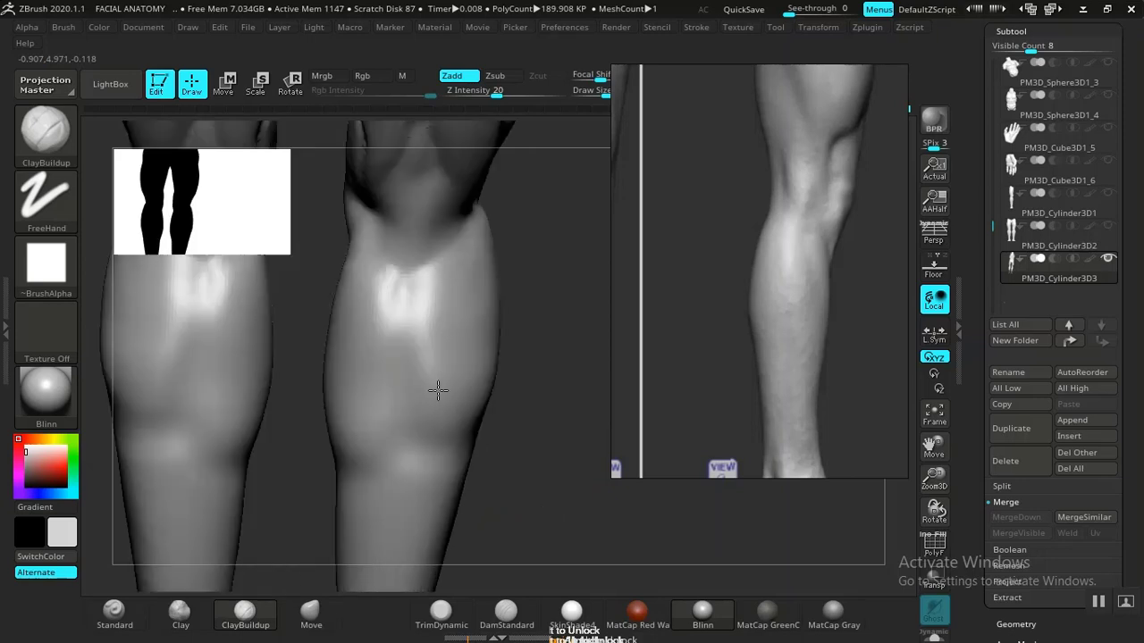
{"action": "mouse_move", "coordinate": [407, 305]}
{"action": "left_mouse_down"}
{"action": "mouse_move", "coordinate": [395, 385]}
{"action": "mouse_move", "coordinate": [460, 393]}
{"action": "mouse_move", "coordinate": [376, 401]}
{"action": "mouse_move", "coordinate": [324, 384]}
{"action": "mouse_move", "coordinate": [371, 302]}
{"action": "left_mouse_up"}
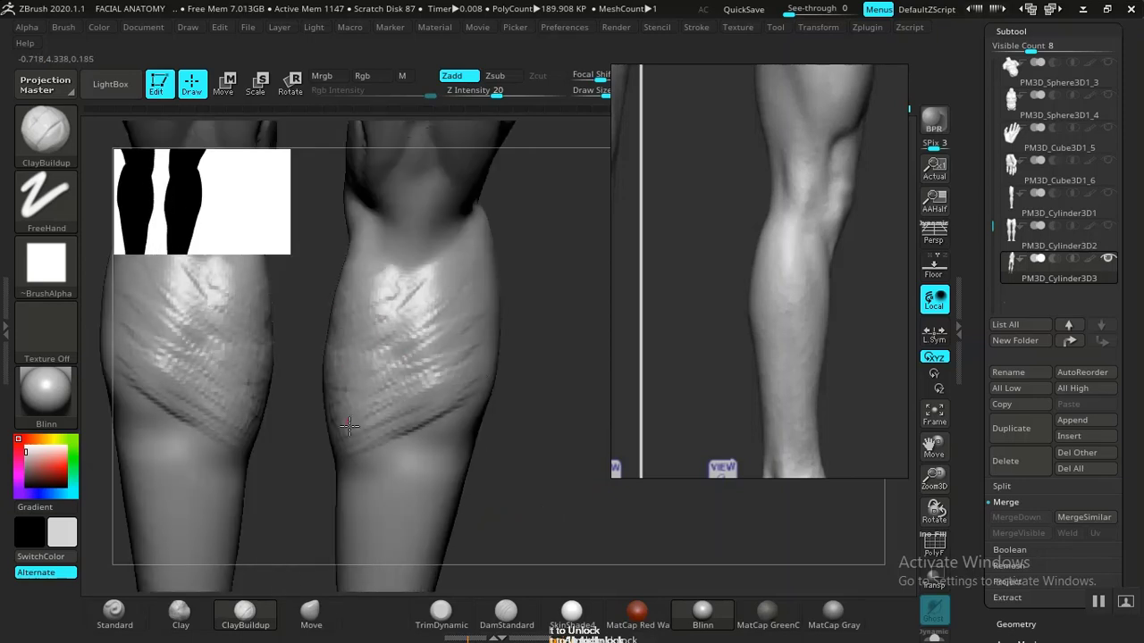
{"action": "left_click_drag", "start_coordinate": [350, 426], "coordinate": [359, 436]}
{"action": "left_click_drag", "start_coordinate": [386, 423], "coordinate": [345, 408], "text": "shift"}
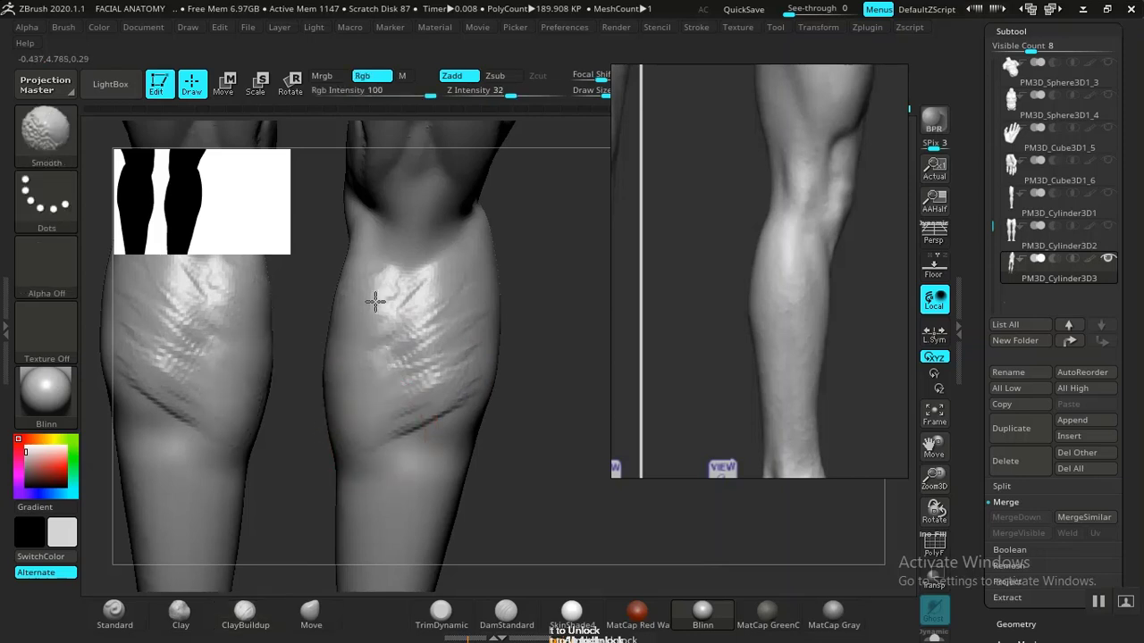
{"action": "mouse_move", "coordinate": [376, 301]}
{"action": "left_mouse_down", "text": "shift"}
{"action": "mouse_move", "coordinate": [421, 324]}
{"action": "mouse_move", "coordinate": [443, 353]}
{"action": "left_mouse_up", "text": "shift"}
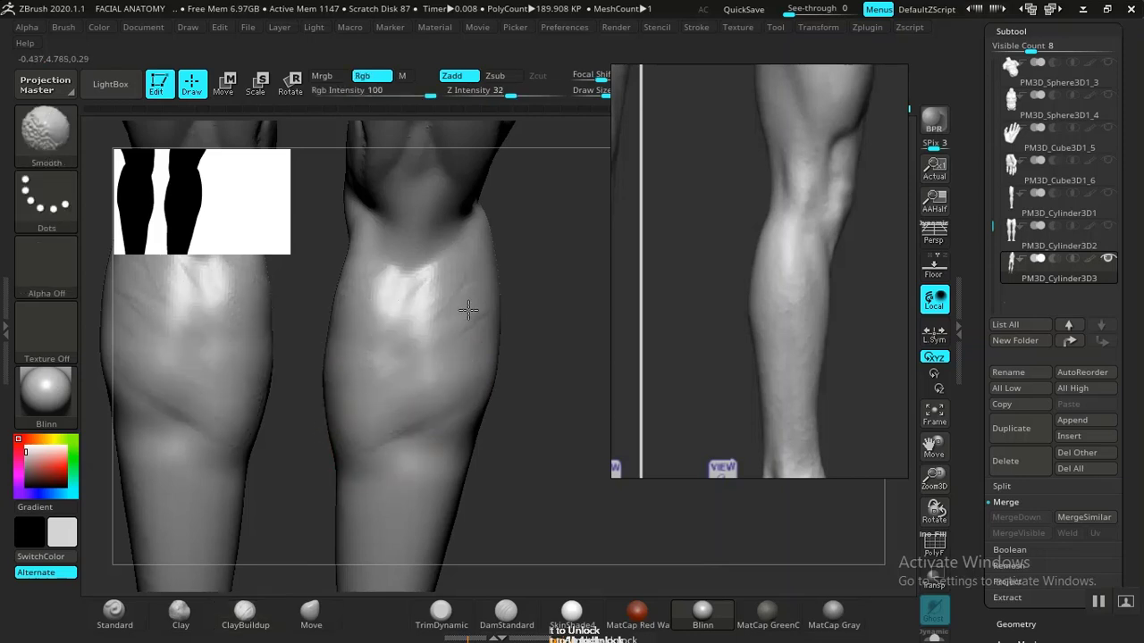
Build up the lower edge of the calf muscles with ClayBuildup and blend it smoothly into the lower legs.
{"action": "left_click_drag", "start_coordinate": [538, 465], "coordinate": [454, 291], "text": "alt"}
{"action": "left_click_drag", "start_coordinate": [558, 343], "coordinate": [465, 358]}
{"action": "mouse_move", "coordinate": [539, 409]}
{"action": "left_mouse_down"}
{"action": "mouse_move", "coordinate": [503, 409]}
{"action": "mouse_move", "coordinate": [524, 408]}
{"action": "mouse_move", "coordinate": [524, 490]}
{"action": "mouse_move", "coordinate": [582, 500]}
{"action": "mouse_move", "coordinate": [487, 439]}
{"action": "mouse_move", "coordinate": [536, 492]}
{"action": "mouse_move", "coordinate": [432, 496]}
{"action": "mouse_move", "coordinate": [386, 483]}
{"action": "mouse_move", "coordinate": [408, 398]}
{"action": "mouse_move", "coordinate": [322, 469]}
{"action": "left_mouse_up"}
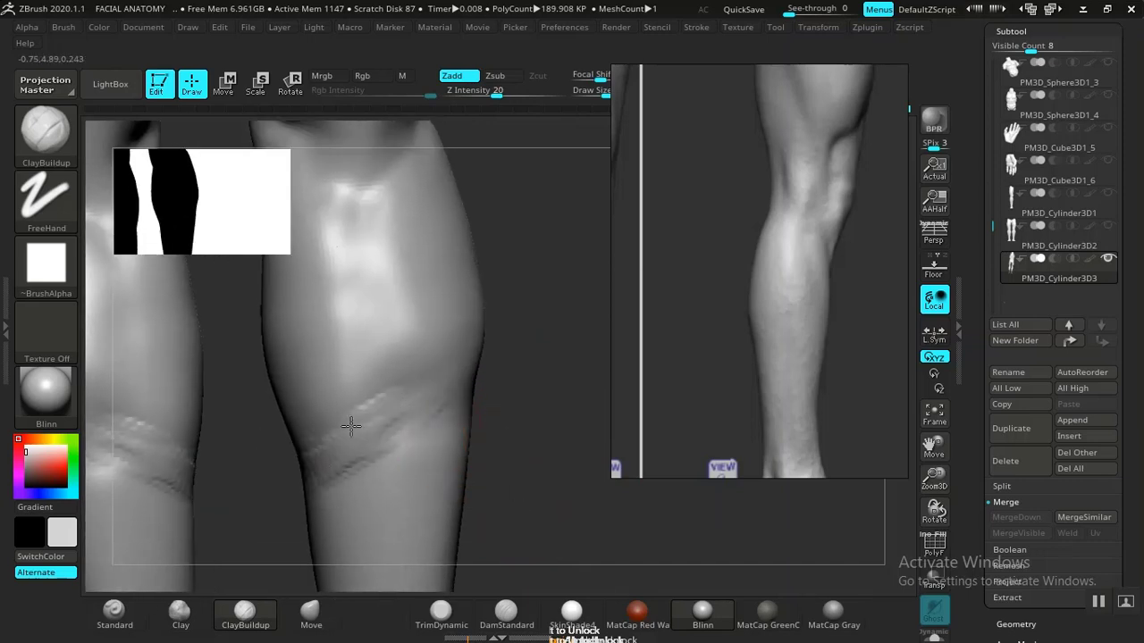
{"action": "mouse_move", "coordinate": [351, 426]}
{"action": "left_mouse_down"}
{"action": "mouse_move", "coordinate": [345, 396]}
{"action": "mouse_move", "coordinate": [426, 426]}
{"action": "mouse_move", "coordinate": [441, 413]}
{"action": "left_mouse_up"}
{"action": "mouse_move", "coordinate": [374, 403]}
{"action": "left_mouse_down", "text": "shift"}
{"action": "mouse_move", "coordinate": [302, 416]}
{"action": "mouse_move", "coordinate": [378, 412]}
{"action": "left_mouse_up", "text": "shift"}
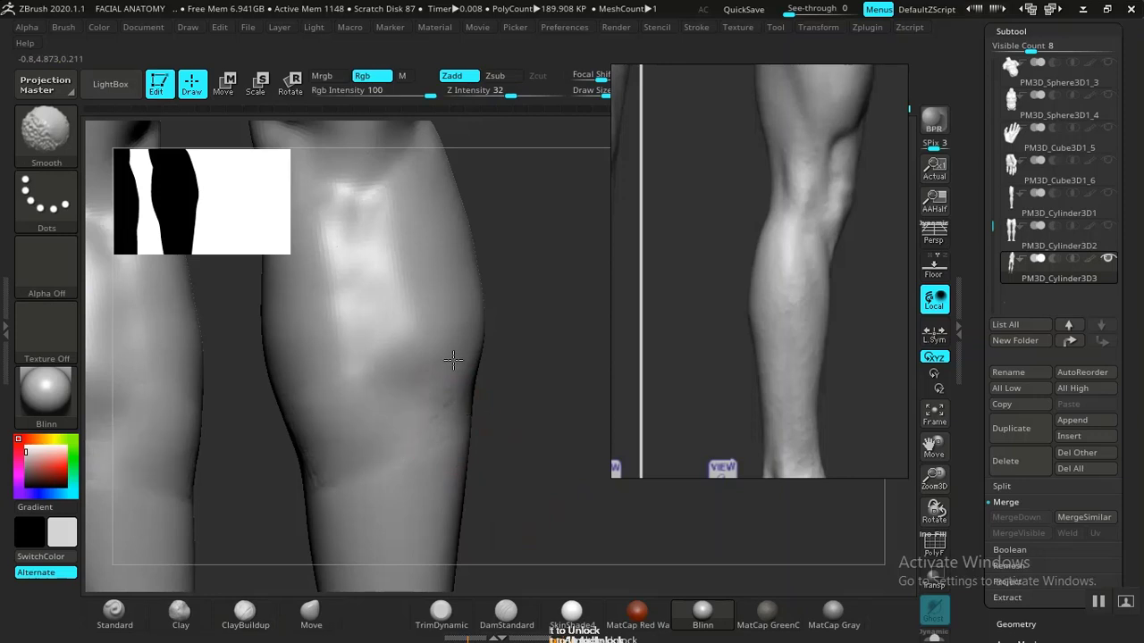
{"action": "key", "text": "f"}
{"action": "left_click_drag", "start_coordinate": [533, 431], "coordinate": [472, 434], "text": "shift"}
{"action": "mouse_move", "coordinate": [551, 401]}
{"action": "left_mouse_down", "text": "alt"}
{"action": "mouse_move", "coordinate": [597, 497]}
{"action": "mouse_move", "coordinate": [650, 498]}
{"action": "left_mouse_up", "text": "alt"}
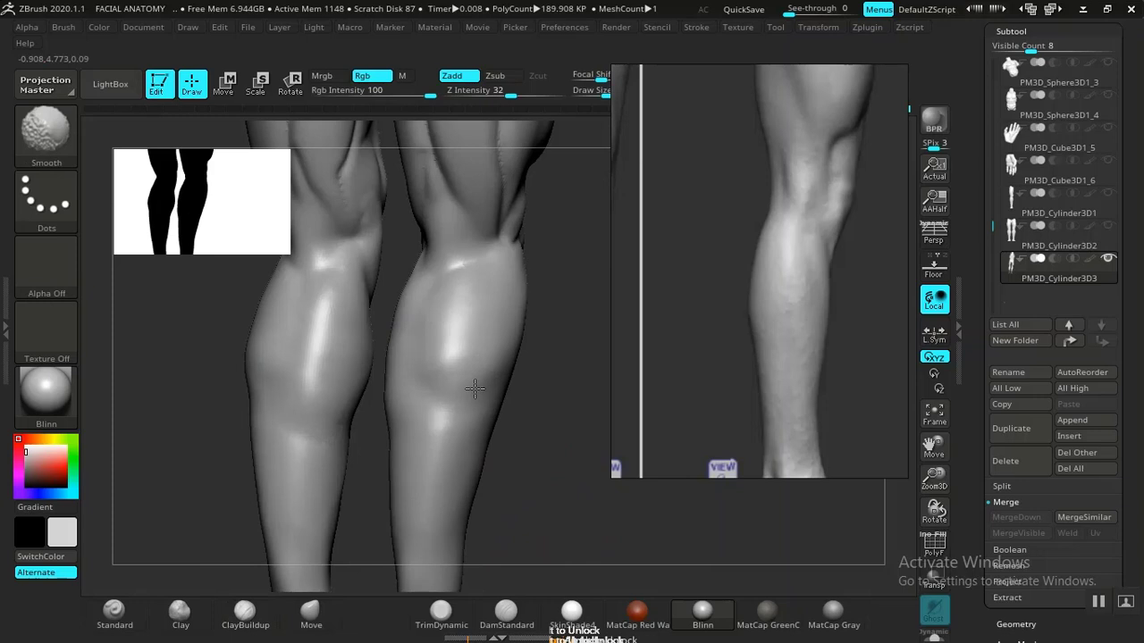
Adjust the side profile of the lower leg and ankle with the Move brush, following the side-view leg and foot reference.
{"action": "left_click_drag", "start_coordinate": [534, 460], "coordinate": [487, 457]}
{"action": "left_click_drag", "start_coordinate": [518, 486], "coordinate": [488, 437], "text": "alt"}
{"action": "mouse_move", "coordinate": [579, 382]}
{"action": "left_mouse_down", "text": "shift"}
{"action": "mouse_move", "coordinate": [554, 377]}
{"action": "mouse_move", "coordinate": [474, 444]}
{"action": "mouse_move", "coordinate": [461, 412]}
{"action": "mouse_move", "coordinate": [455, 449]}
{"action": "mouse_move", "coordinate": [486, 416]}
{"action": "left_mouse_up", "text": "shift"}
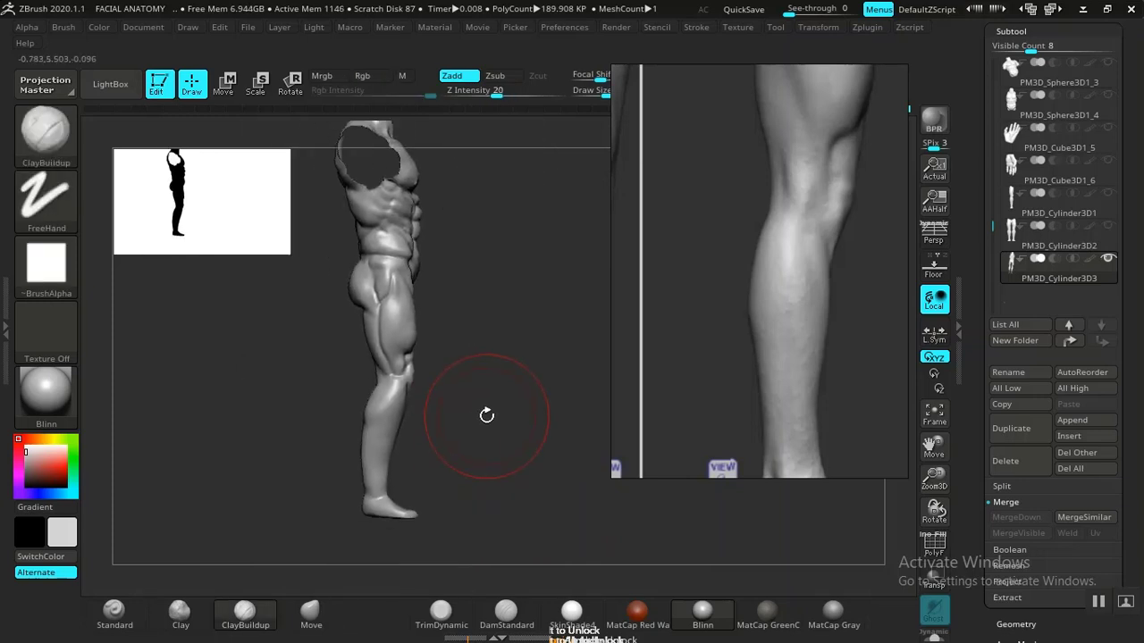
{"action": "left_click", "coordinate": [311, 612]}
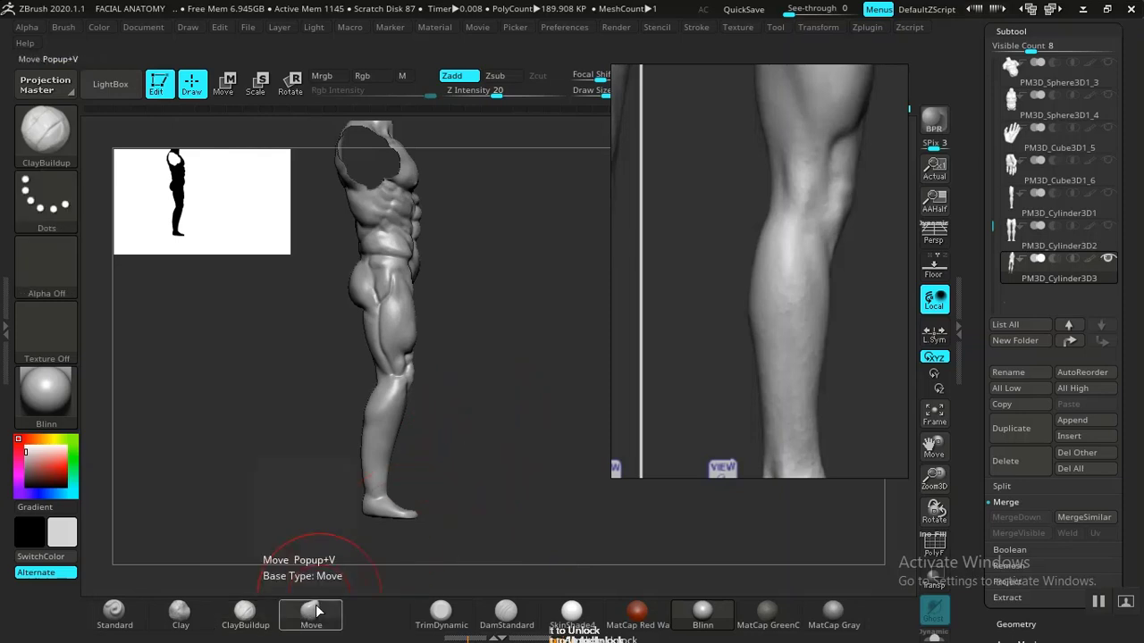
{"action": "mouse_move", "coordinate": [536, 556]}
{"action": "left_mouse_down", "text": "alt"}
{"action": "mouse_move", "coordinate": [536, 485]}
{"action": "mouse_move", "coordinate": [455, 462]}
{"action": "left_mouse_up", "text": "alt"}
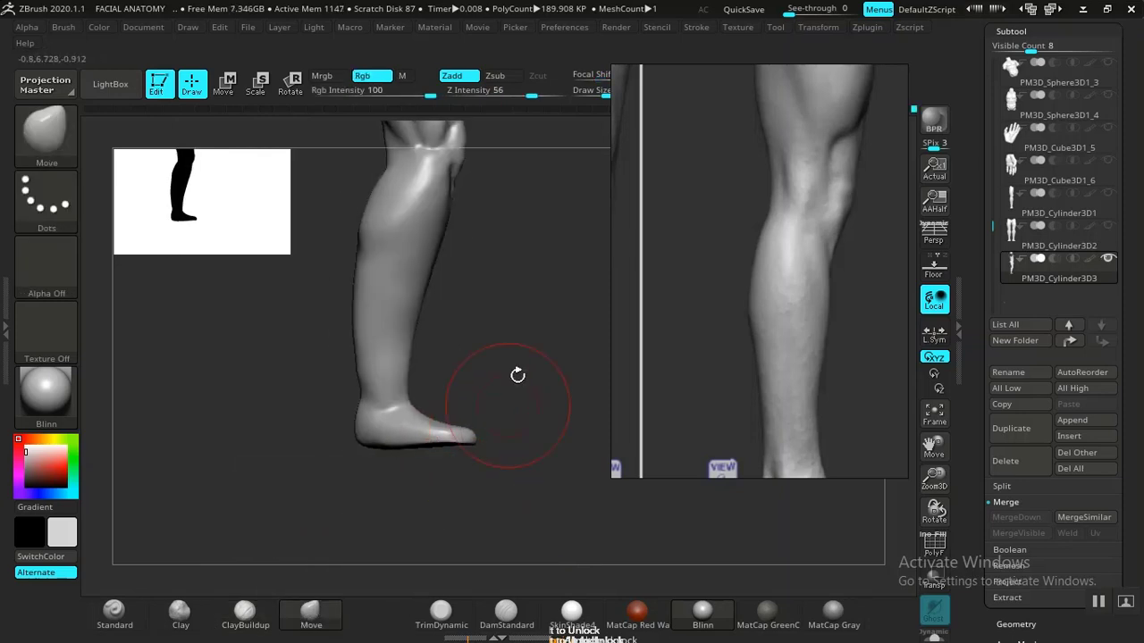
{"action": "left_click_drag", "start_coordinate": [515, 375], "coordinate": [554, 421], "text": "alt"}
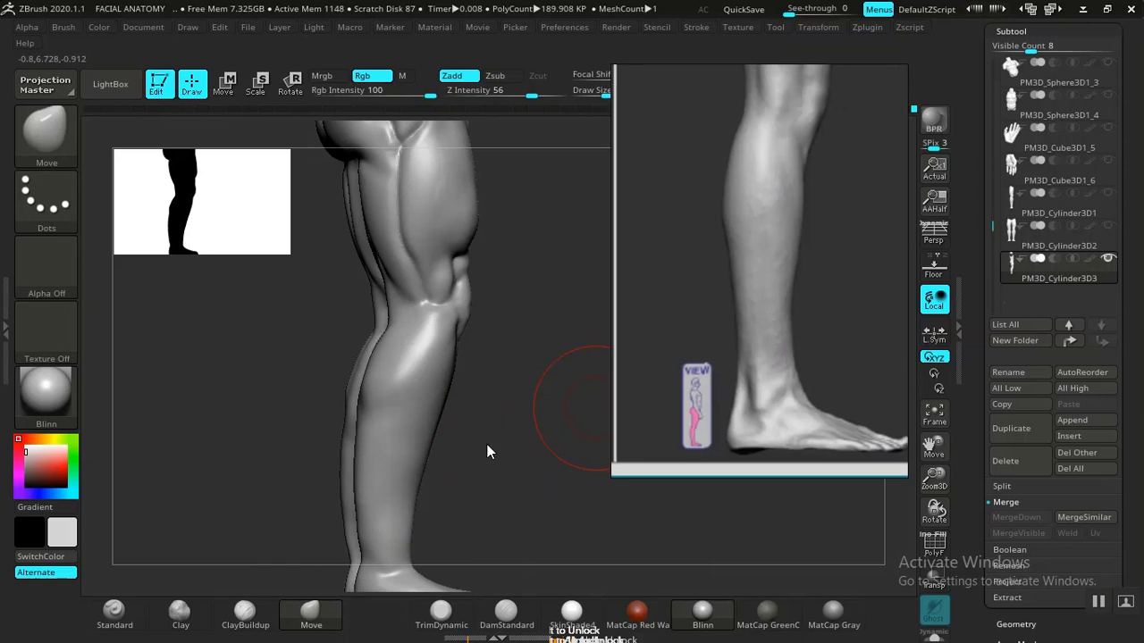
{"action": "mouse_move", "coordinate": [488, 452]}
{"action": "left_mouse_down"}
{"action": "mouse_move", "coordinate": [482, 498]}
{"action": "mouse_move", "coordinate": [494, 306]}
{"action": "left_mouse_up"}
{"action": "mouse_move", "coordinate": [509, 417]}
{"action": "left_mouse_down", "text": "alt"}
{"action": "mouse_move", "coordinate": [503, 283]}
{"action": "mouse_move", "coordinate": [467, 408]}
{"action": "mouse_move", "coordinate": [473, 430]}
{"action": "left_mouse_up", "text": "alt"}
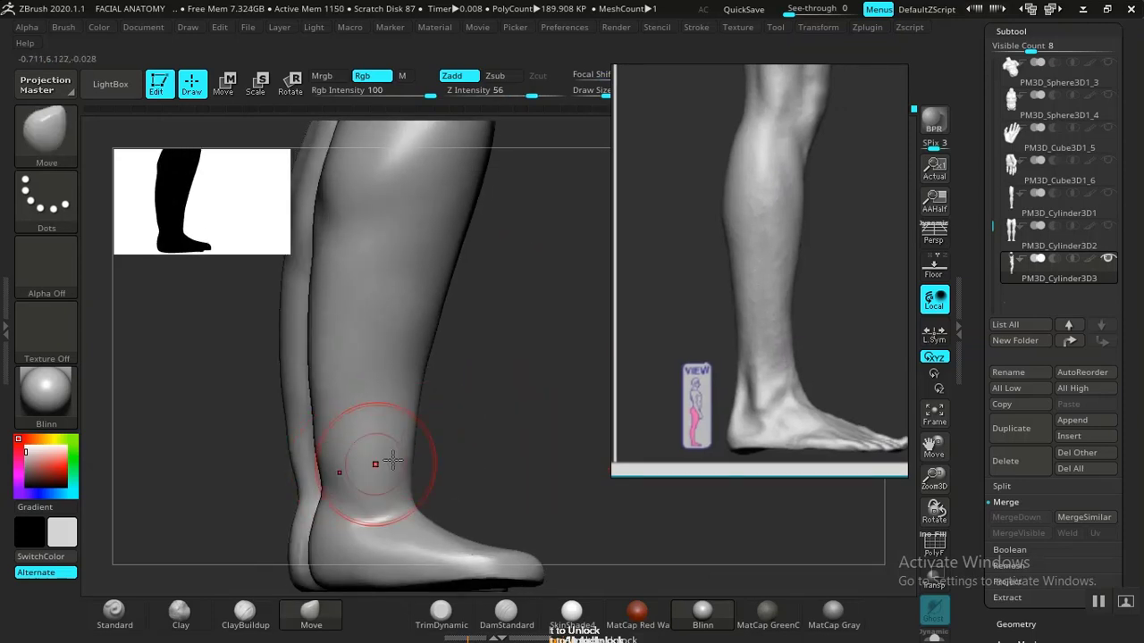
{"action": "left_click_drag", "start_coordinate": [416, 464], "coordinate": [429, 446], "text": "alt"}
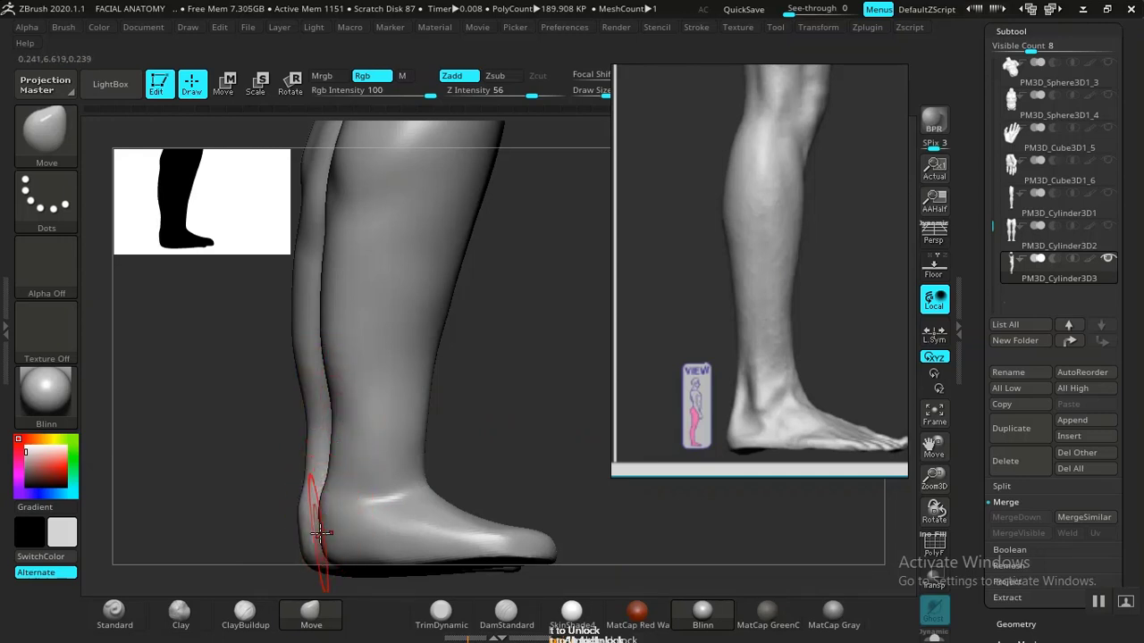
Pull the heels backward with the Move brush and smooth the back of the lower legs.
{"action": "left_click_drag", "start_coordinate": [315, 531], "coordinate": [310, 532]}
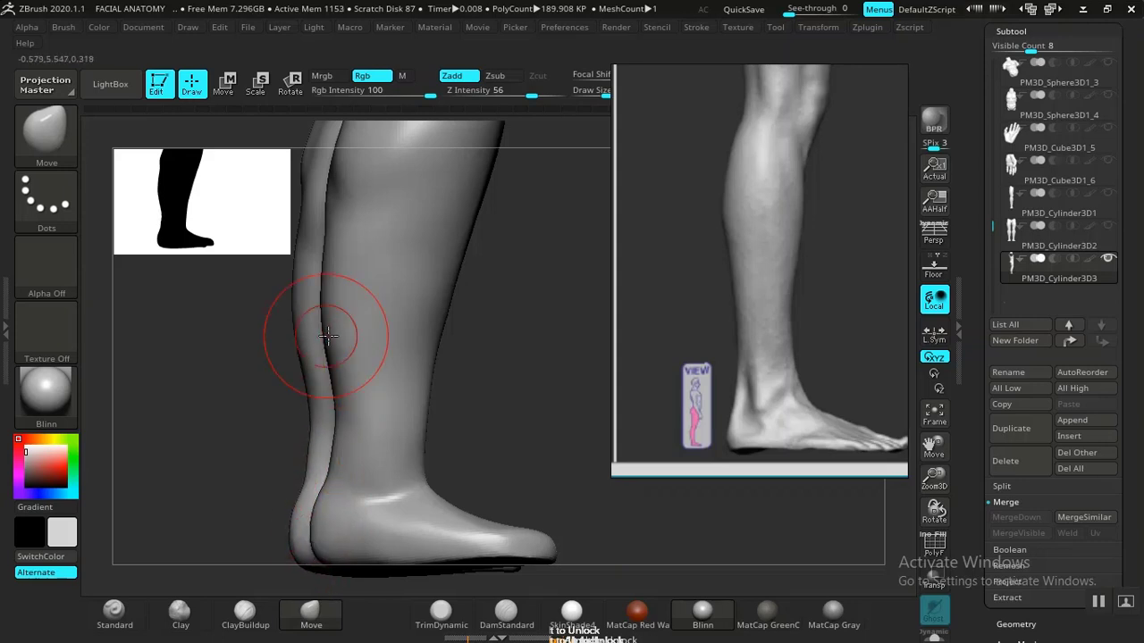
{"action": "mouse_move", "coordinate": [490, 379]}
{"action": "left_mouse_down"}
{"action": "mouse_move", "coordinate": [378, 301]}
{"action": "mouse_move", "coordinate": [459, 360]}
{"action": "mouse_move", "coordinate": [487, 438]}
{"action": "mouse_move", "coordinate": [438, 376]}
{"action": "mouse_move", "coordinate": [480, 437]}
{"action": "mouse_move", "coordinate": [479, 357]}
{"action": "mouse_move", "coordinate": [372, 349]}
{"action": "mouse_move", "coordinate": [351, 370]}
{"action": "mouse_move", "coordinate": [359, 384]}
{"action": "left_mouse_up"}
{"action": "mouse_move", "coordinate": [504, 415]}
{"action": "left_mouse_down", "text": "alt"}
{"action": "mouse_move", "coordinate": [456, 369]}
{"action": "mouse_move", "coordinate": [472, 349]}
{"action": "mouse_move", "coordinate": [525, 423]}
{"action": "mouse_move", "coordinate": [365, 407]}
{"action": "left_mouse_up", "text": "alt"}
{"action": "key", "text": "shift"}
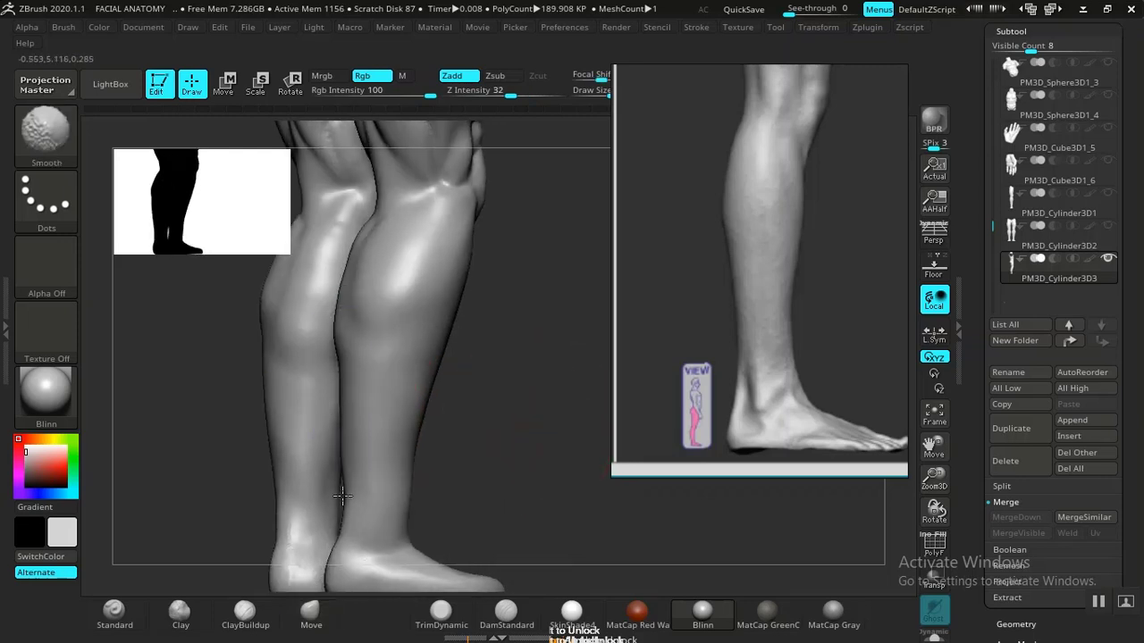
{"action": "mouse_move", "coordinate": [505, 467]}
{"action": "left_mouse_down", "text": "alt"}
{"action": "mouse_move", "coordinate": [464, 402]}
{"action": "mouse_move", "coordinate": [541, 478]}
{"action": "mouse_move", "coordinate": [531, 399]}
{"action": "mouse_move", "coordinate": [516, 408]}
{"action": "left_mouse_up", "text": "alt"}
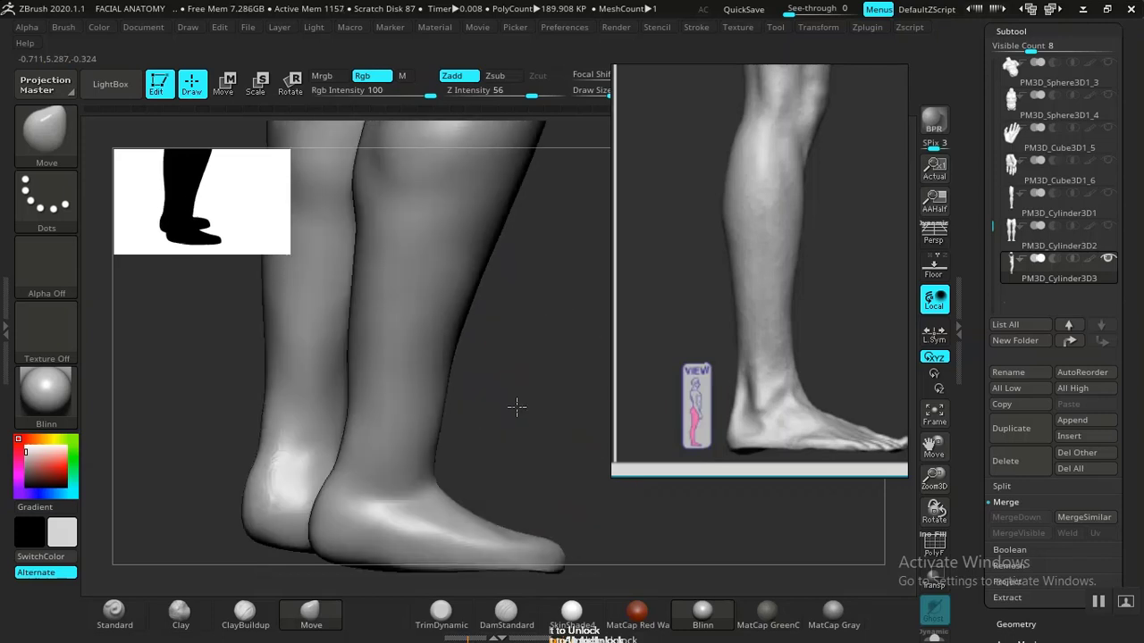
Carve the hollows around the outer and inner ankle bones with the DamStandard brush at Z Intensity 33.
{"action": "left_click", "coordinate": [506, 614]}
{"action": "mouse_move", "coordinate": [545, 445]}
{"action": "left_mouse_down"}
{"action": "mouse_move", "coordinate": [524, 441]}
{"action": "mouse_move", "coordinate": [518, 472]}
{"action": "mouse_move", "coordinate": [441, 436]}
{"action": "left_mouse_up"}
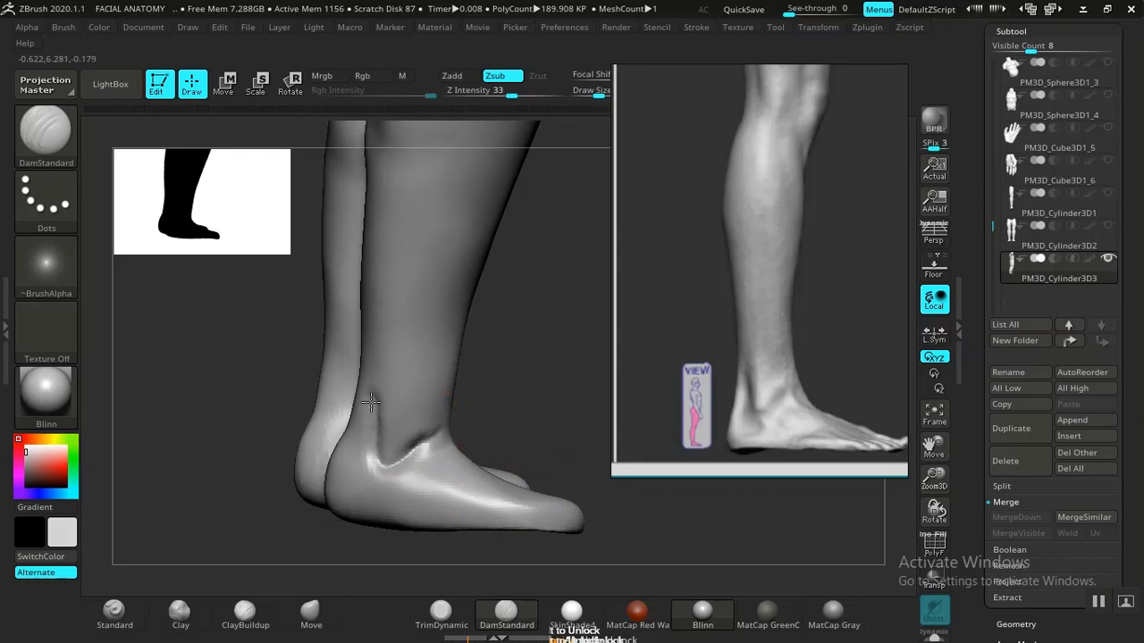
{"action": "left_click_drag", "start_coordinate": [373, 400], "coordinate": [382, 454]}
{"action": "left_click_drag", "start_coordinate": [602, 403], "coordinate": [422, 389]}
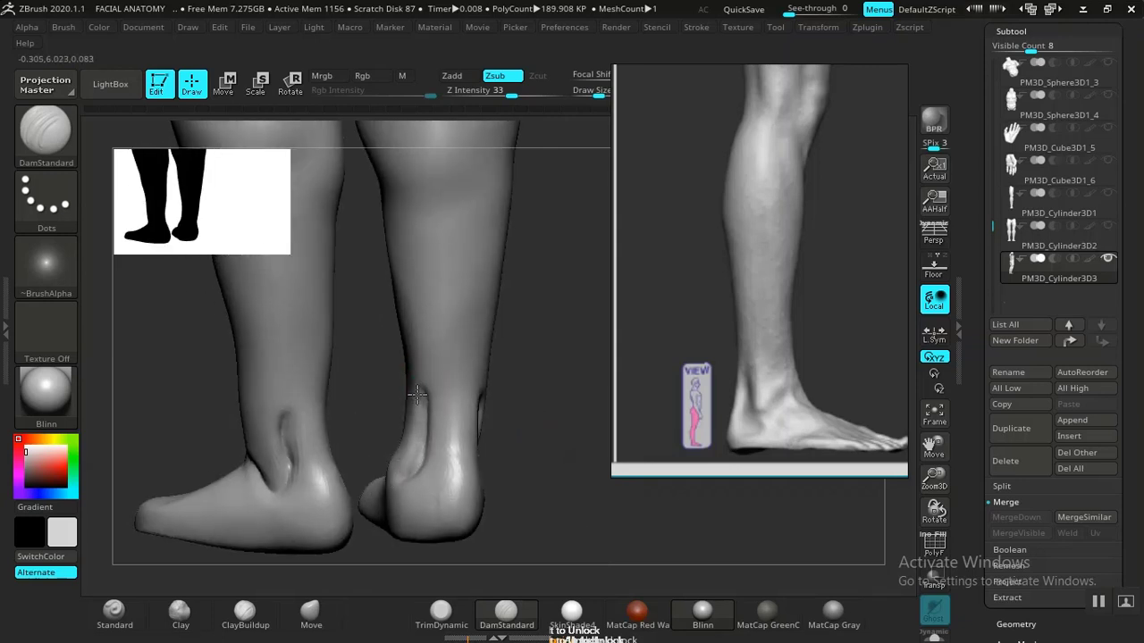
Soften the carved ankle hollows and refine the creases beside the Achilles tendon and heel with DamStandard.
{"action": "mouse_move", "coordinate": [419, 365]}
{"action": "left_mouse_down", "text": "shift"}
{"action": "mouse_move", "coordinate": [426, 417]}
{"action": "mouse_move", "coordinate": [447, 442]}
{"action": "mouse_move", "coordinate": [472, 445]}
{"action": "left_mouse_up", "text": "shift"}
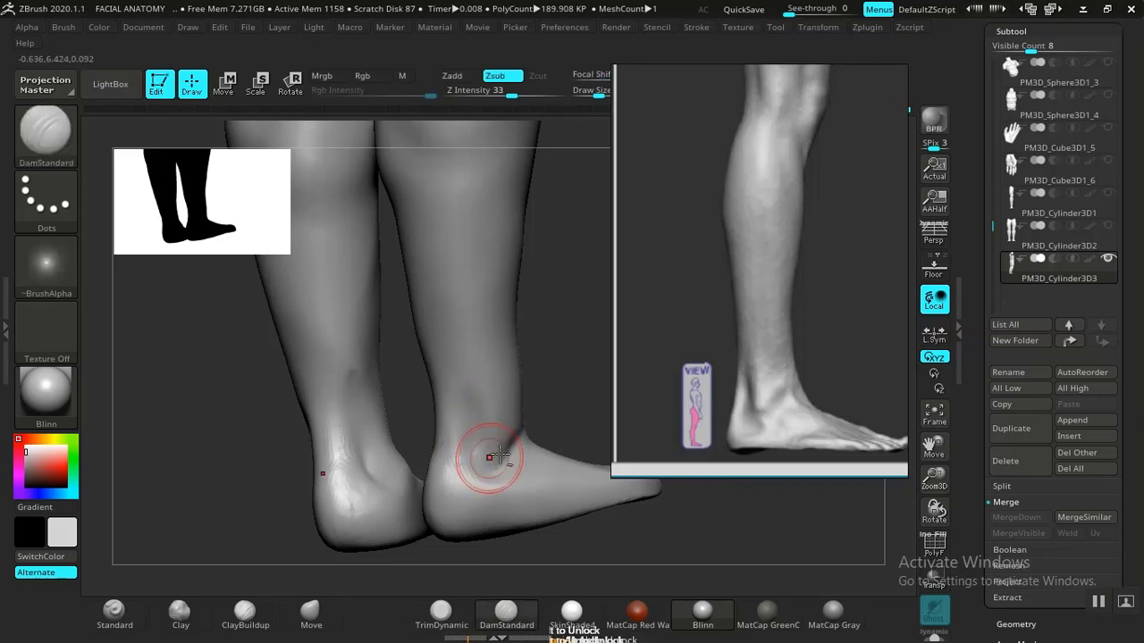
{"action": "left_click_drag", "start_coordinate": [485, 453], "coordinate": [493, 437]}
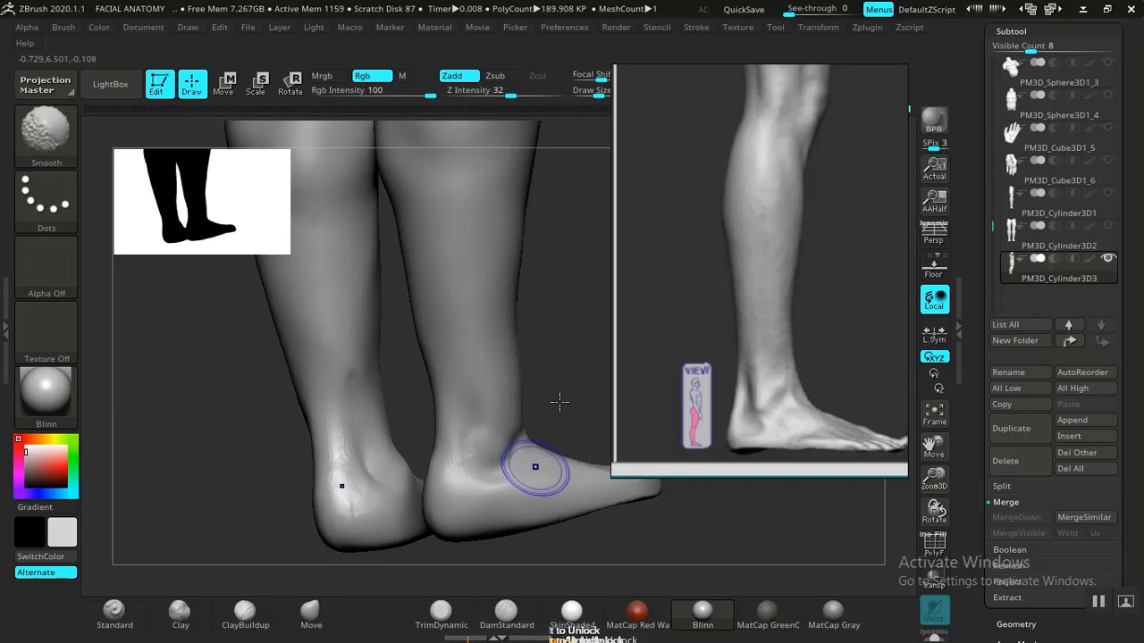
{"action": "mouse_move", "coordinate": [559, 401]}
{"action": "left_mouse_down"}
{"action": "mouse_move", "coordinate": [524, 345]}
{"action": "mouse_move", "coordinate": [557, 369]}
{"action": "mouse_move", "coordinate": [521, 408]}
{"action": "mouse_move", "coordinate": [570, 362]}
{"action": "mouse_move", "coordinate": [327, 390]}
{"action": "left_mouse_up"}
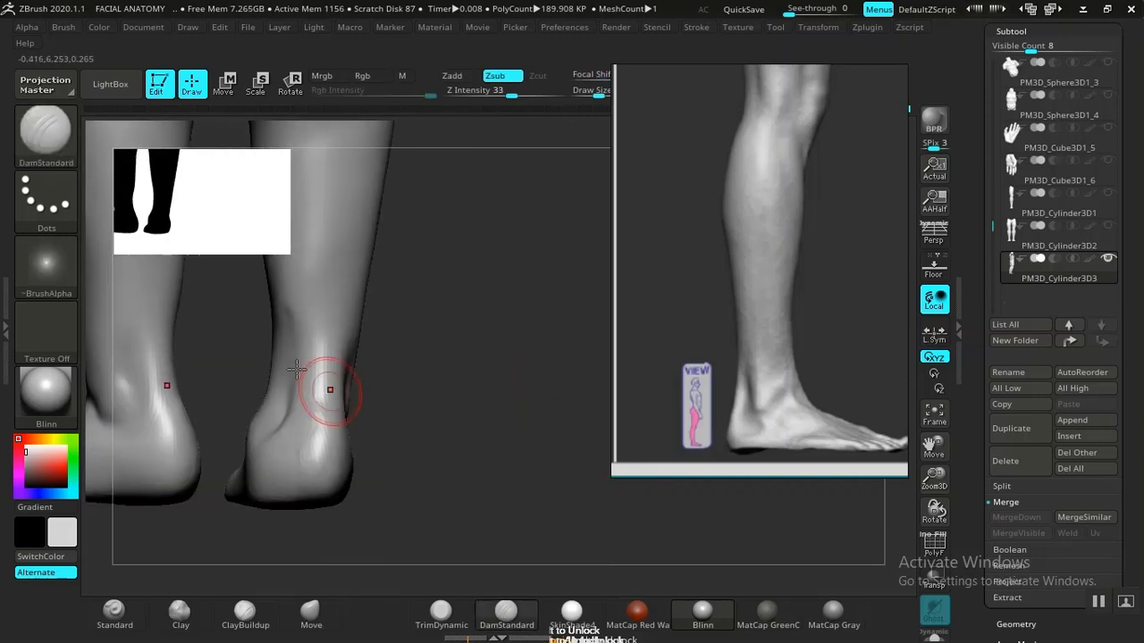
{"action": "key", "text": "shift"}
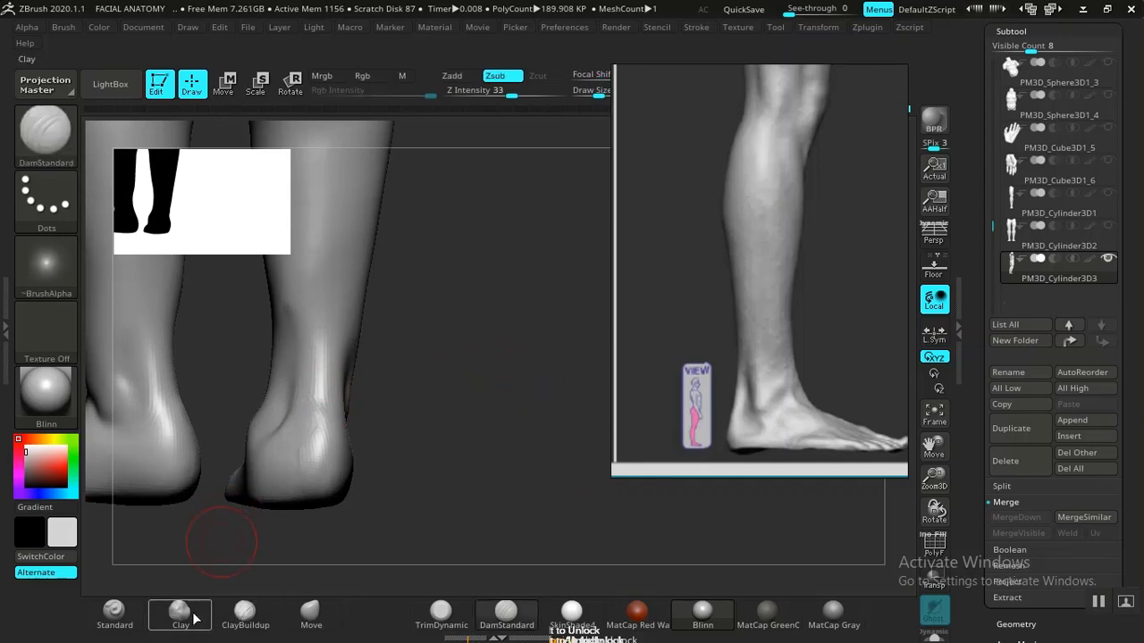
Build up the forms around the ankle bones with the Clay brush at Z Intensity 50.
{"action": "left_click", "coordinate": [180, 610]}
{"action": "mouse_move", "coordinate": [429, 431]}
{"action": "left_mouse_down", "text": "alt"}
{"action": "mouse_move", "coordinate": [351, 485]}
{"action": "mouse_move", "coordinate": [306, 480]}
{"action": "left_mouse_up", "text": "alt"}
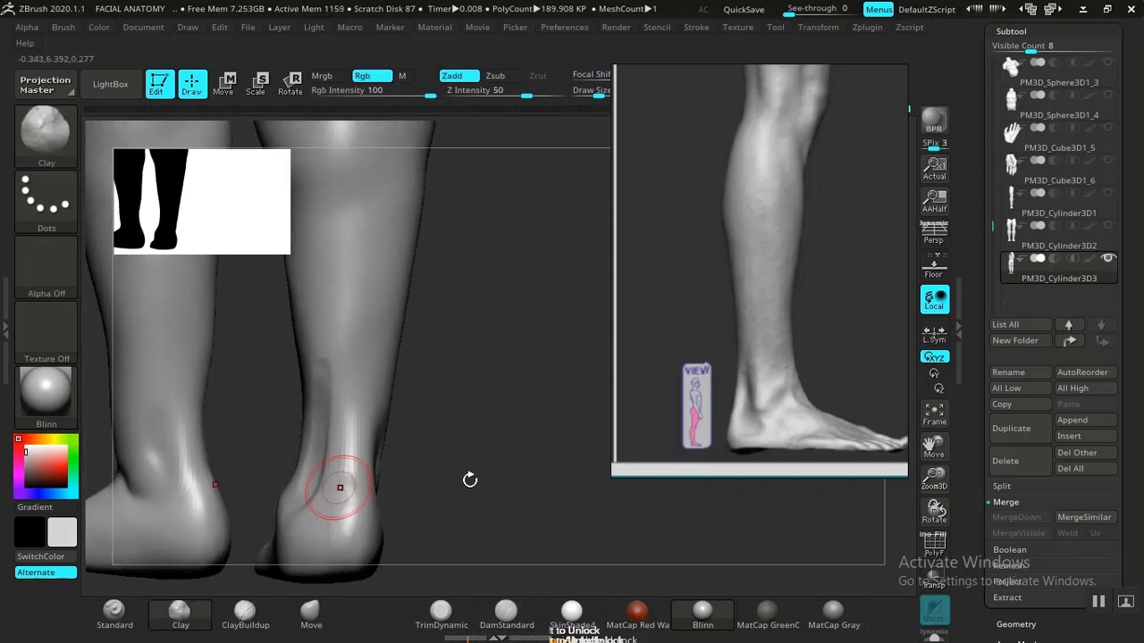
{"action": "mouse_move", "coordinate": [470, 480]}
{"action": "left_mouse_down"}
{"action": "mouse_move", "coordinate": [344, 454]}
{"action": "mouse_move", "coordinate": [338, 507]}
{"action": "mouse_move", "coordinate": [348, 419]}
{"action": "left_mouse_up"}
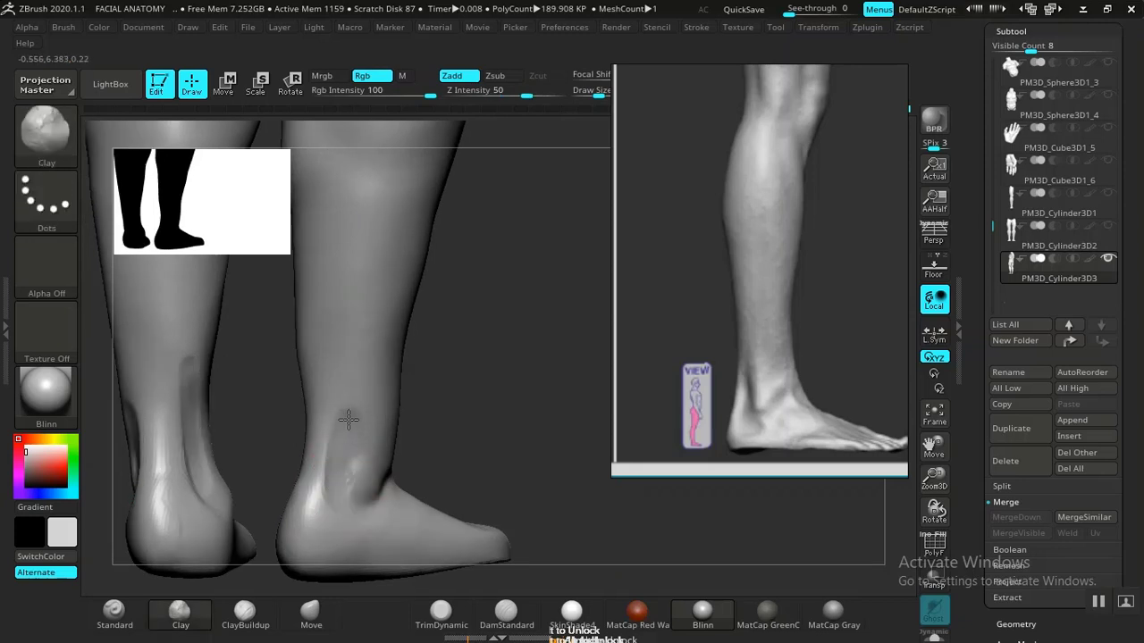
{"action": "left_click_drag", "start_coordinate": [501, 476], "coordinate": [490, 351]}
Add Clay strokes along the inner side of the Achilles tendon down to the heel and smooth them.
{"action": "mouse_move", "coordinate": [503, 403]}
{"action": "left_mouse_down", "text": "alt"}
{"action": "mouse_move", "coordinate": [503, 424]}
{"action": "mouse_move", "coordinate": [378, 413]}
{"action": "left_mouse_up", "text": "alt"}
{"action": "left_click_drag", "start_coordinate": [327, 296], "coordinate": [302, 446]}
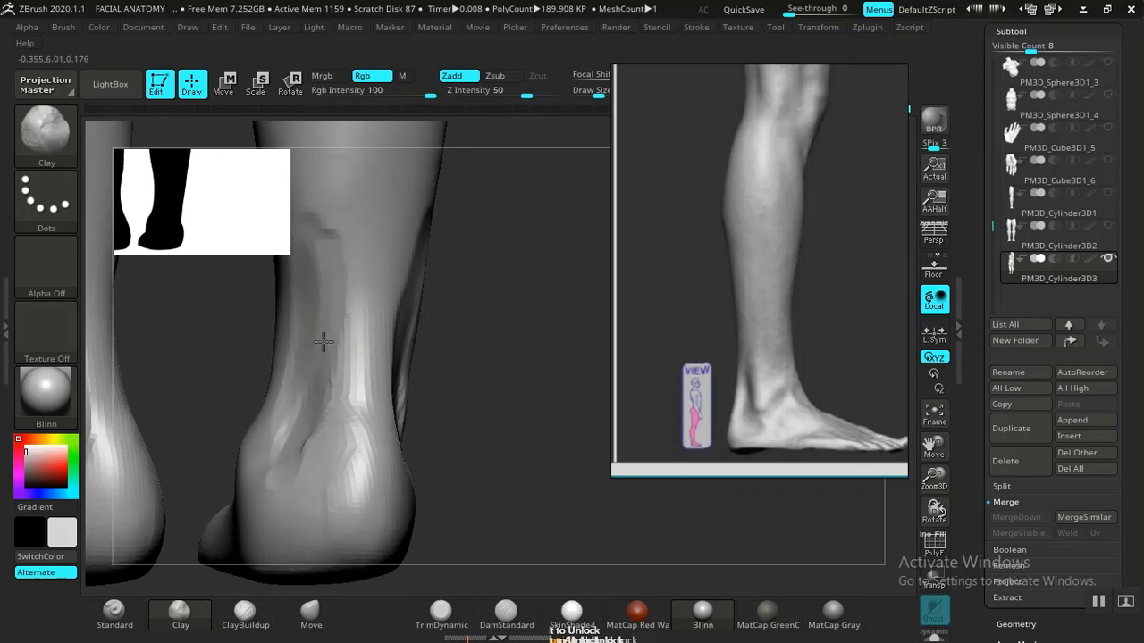
{"action": "left_click_drag", "start_coordinate": [327, 286], "coordinate": [305, 414]}
{"action": "mouse_move", "coordinate": [503, 441]}
{"action": "left_mouse_down", "text": "alt"}
{"action": "mouse_move", "coordinate": [435, 352]}
{"action": "mouse_move", "coordinate": [477, 370]}
{"action": "mouse_move", "coordinate": [362, 380]}
{"action": "left_mouse_up", "text": "alt"}
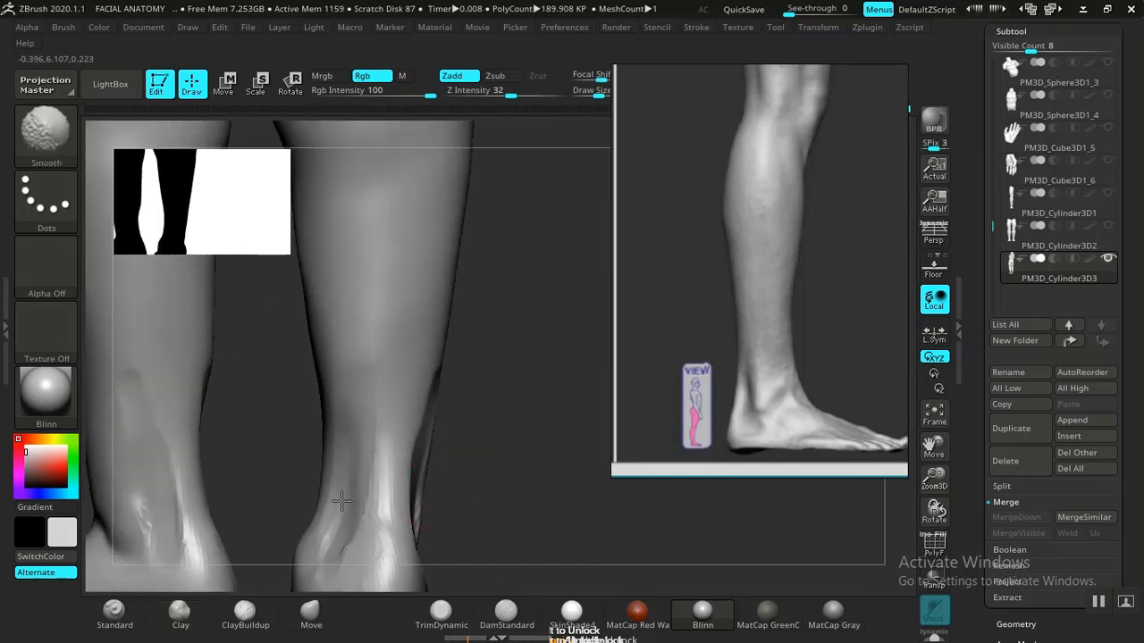
Build up the outer and inner ankle bones with the Clay brush at Z Intensity 50.
{"action": "right_click_drag", "start_coordinate": [403, 407], "coordinate": [359, 450]}
{"action": "mouse_move", "coordinate": [349, 458]}
{"action": "left_mouse_down", "text": "shift"}
{"action": "mouse_move", "coordinate": [369, 484]}
{"action": "mouse_move", "coordinate": [357, 399]}
{"action": "mouse_move", "coordinate": [391, 342]}
{"action": "mouse_move", "coordinate": [366, 329]}
{"action": "mouse_move", "coordinate": [361, 410]}
{"action": "left_mouse_up", "text": "shift"}
{"action": "mouse_move", "coordinate": [465, 429]}
{"action": "left_mouse_down"}
{"action": "mouse_move", "coordinate": [533, 411]}
{"action": "mouse_move", "coordinate": [446, 426]}
{"action": "mouse_move", "coordinate": [480, 430]}
{"action": "mouse_move", "coordinate": [464, 429]}
{"action": "left_mouse_up"}
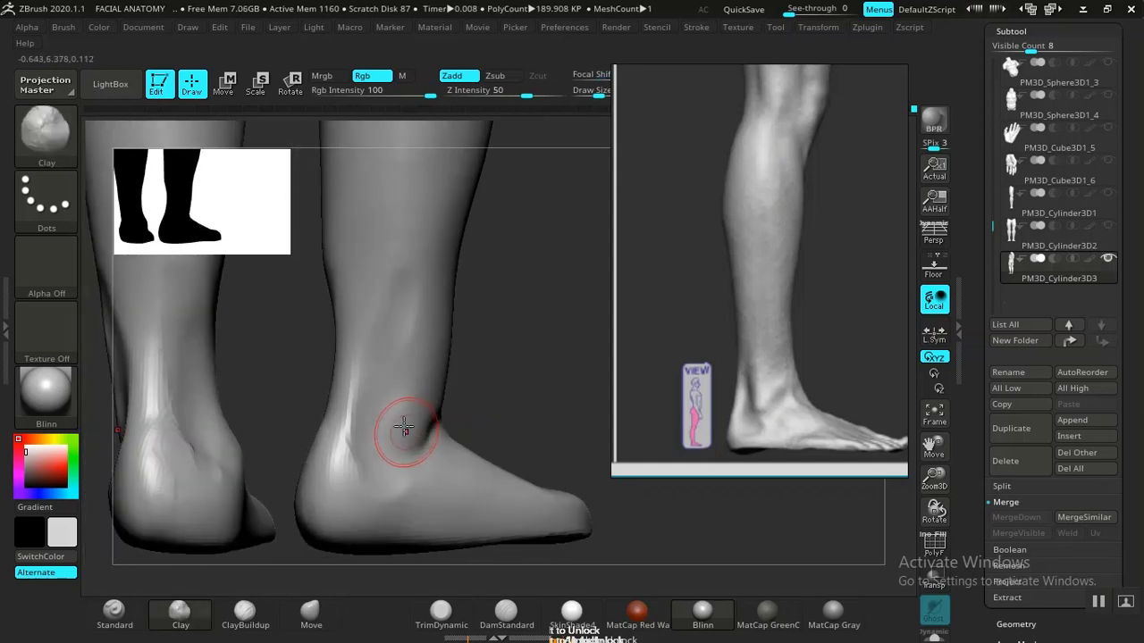
{"action": "mouse_move", "coordinate": [396, 420]}
{"action": "left_mouse_down"}
{"action": "mouse_move", "coordinate": [407, 442]}
{"action": "mouse_move", "coordinate": [416, 411]}
{"action": "mouse_move", "coordinate": [402, 394]}
{"action": "left_mouse_up"}
{"action": "left_click_drag", "start_coordinate": [490, 417], "coordinate": [551, 411]}
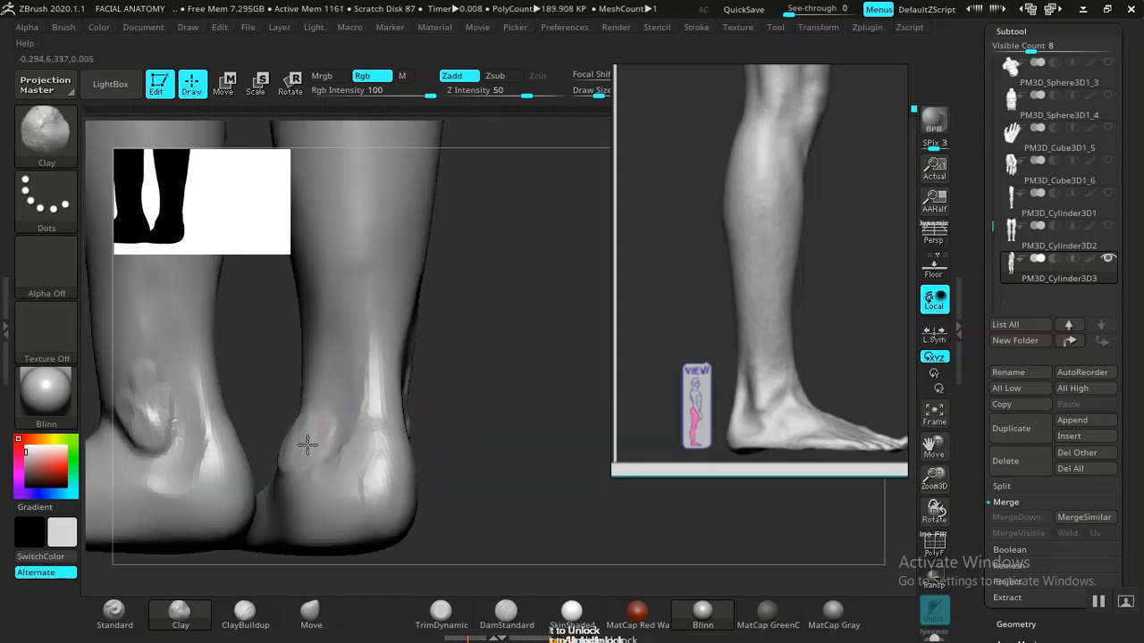
{"action": "left_click_drag", "start_coordinate": [293, 438], "coordinate": [287, 459]}
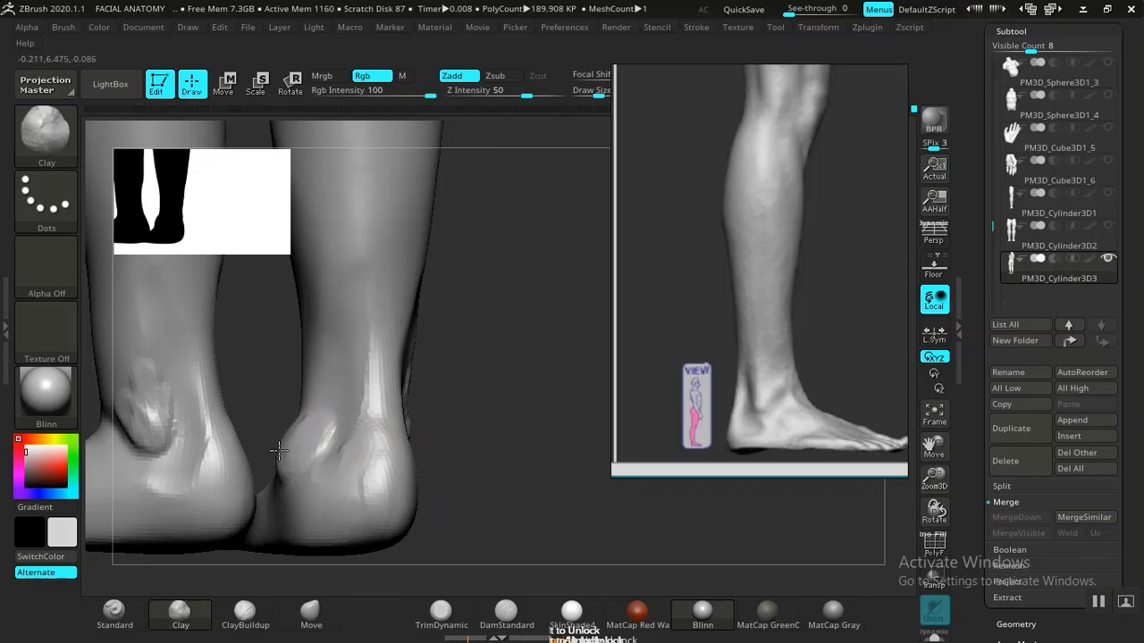
Smooth the Clay strokes on the outer ankle and blend the inner ankle into the lower leg.
{"action": "left_click_drag", "start_coordinate": [477, 416], "coordinate": [400, 422]}
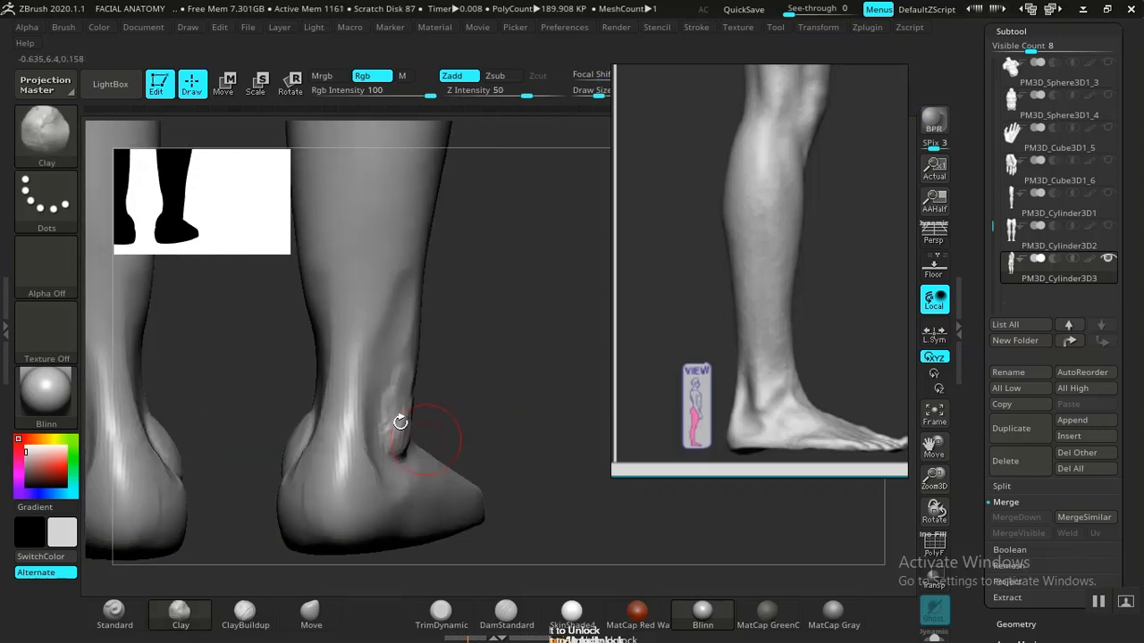
{"action": "key", "text": "shift"}
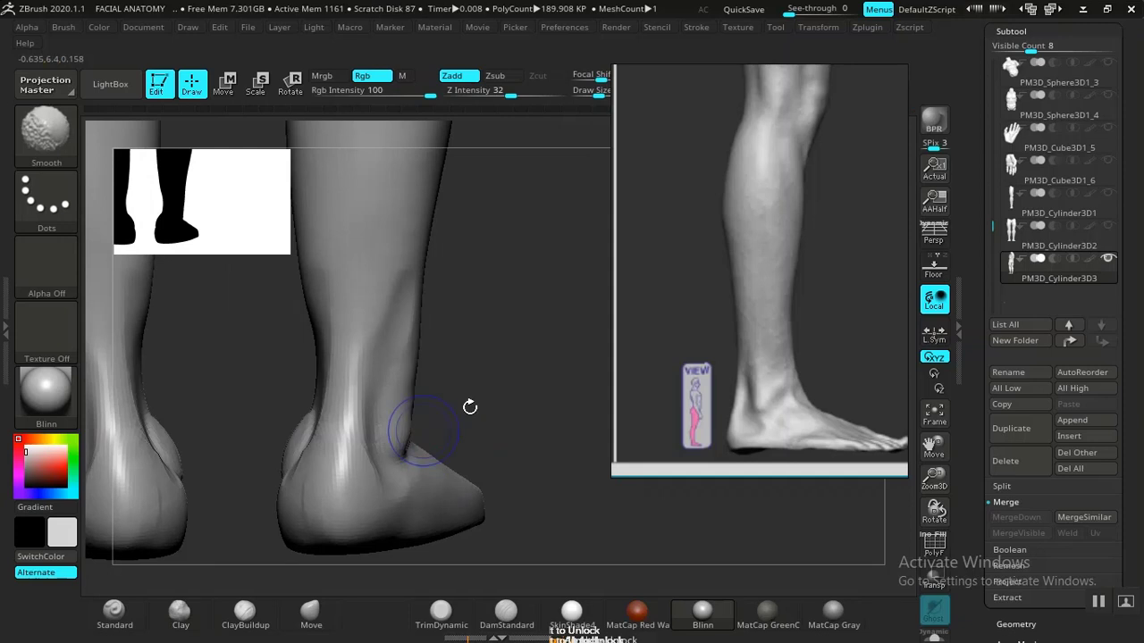
{"action": "left_click_drag", "start_coordinate": [469, 408], "coordinate": [459, 465]}
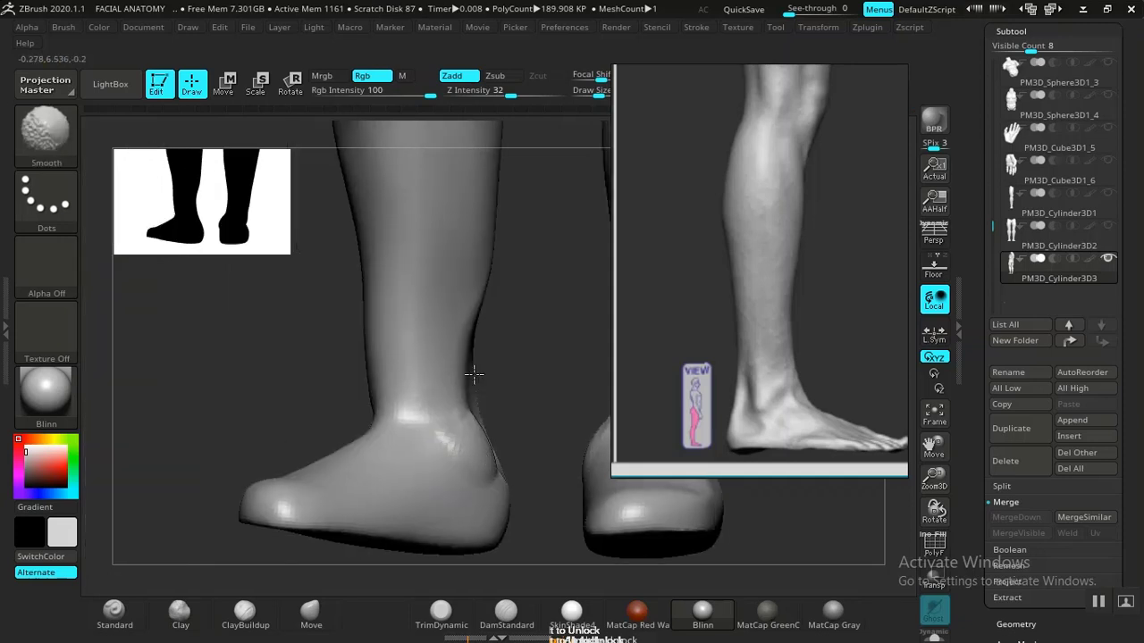
{"action": "left_click_drag", "start_coordinate": [528, 341], "coordinate": [485, 416], "text": "shift"}
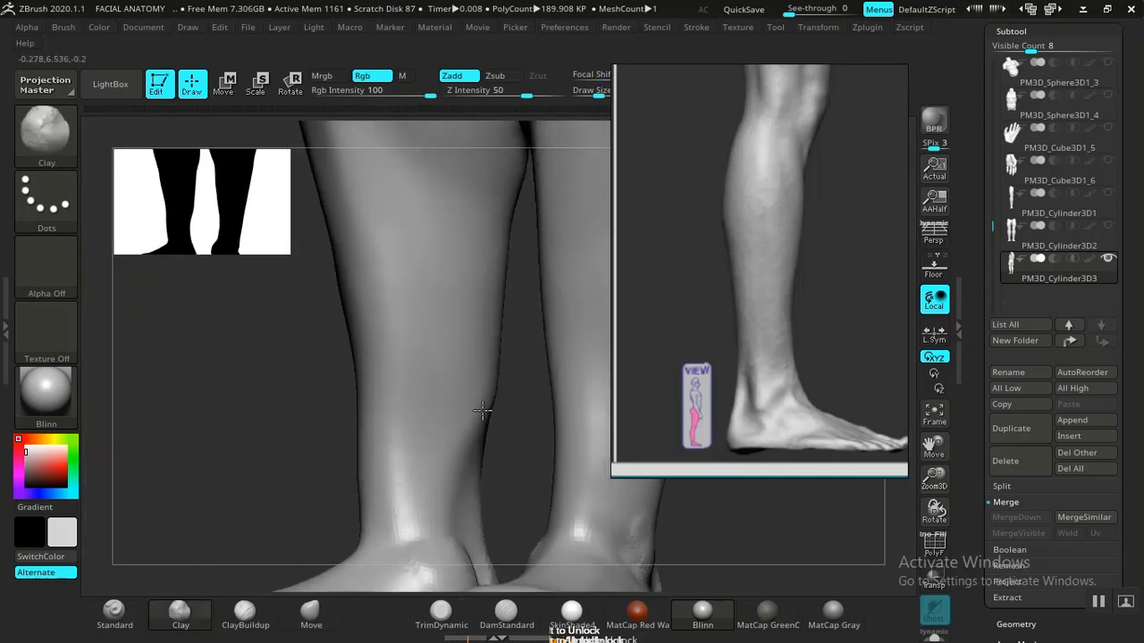
{"action": "mouse_move", "coordinate": [464, 494]}
{"action": "left_mouse_down"}
{"action": "mouse_move", "coordinate": [482, 410]}
{"action": "mouse_move", "coordinate": [459, 485]}
{"action": "mouse_move", "coordinate": [454, 456]}
{"action": "mouse_move", "coordinate": [420, 509]}
{"action": "left_mouse_up"}
Compare the backs of the whole legs with the reference board, bringing up the back-view thigh and knee image.
{"action": "key", "text": "f"}
{"action": "left_click_drag", "start_coordinate": [307, 428], "coordinate": [263, 414], "text": "shift"}
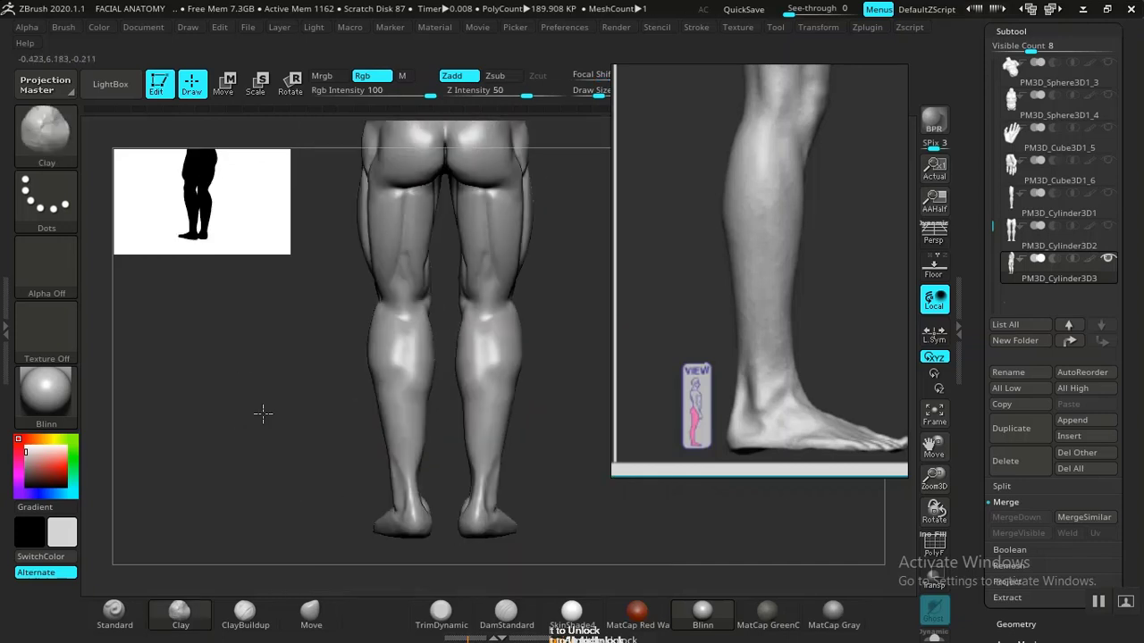
{"action": "mouse_move", "coordinate": [579, 483]}
{"action": "left_mouse_down", "text": "alt"}
{"action": "mouse_move", "coordinate": [582, 467]}
{"action": "mouse_move", "coordinate": [564, 478]}
{"action": "left_mouse_up", "text": "alt"}
{"action": "middle_click_drag", "start_coordinate": [722, 388], "coordinate": [736, 371]}
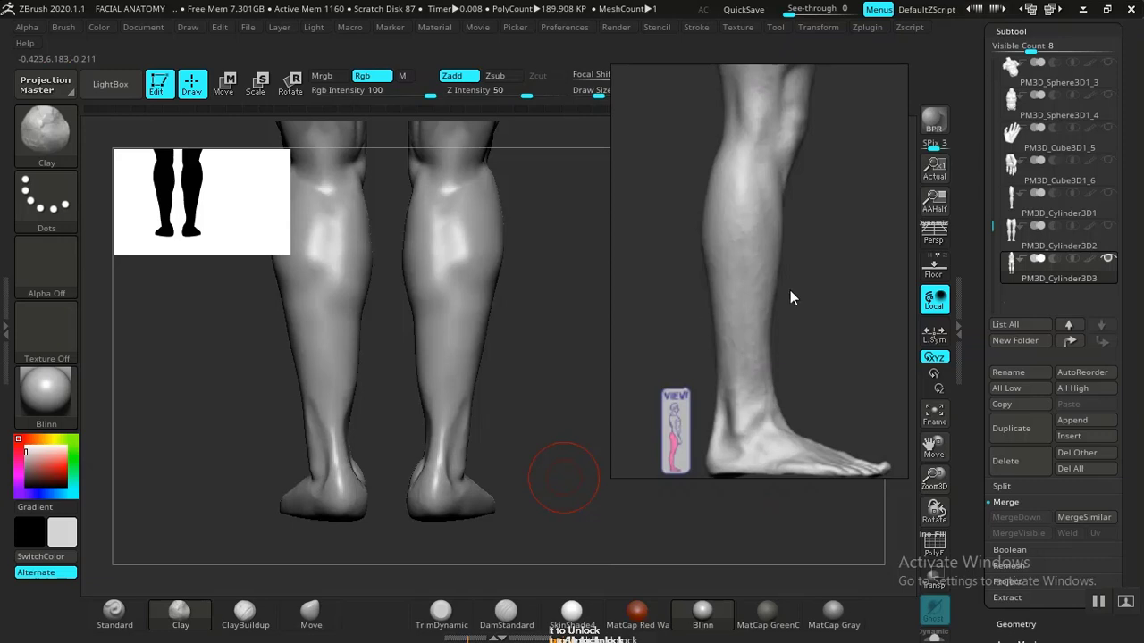
{"action": "middle_click_drag", "start_coordinate": [880, 348], "coordinate": [639, 375]}
{"action": "middle_click_drag", "start_coordinate": [757, 375], "coordinate": [689, 378]}
{"action": "middle_click_drag", "start_coordinate": [844, 368], "coordinate": [623, 421]}
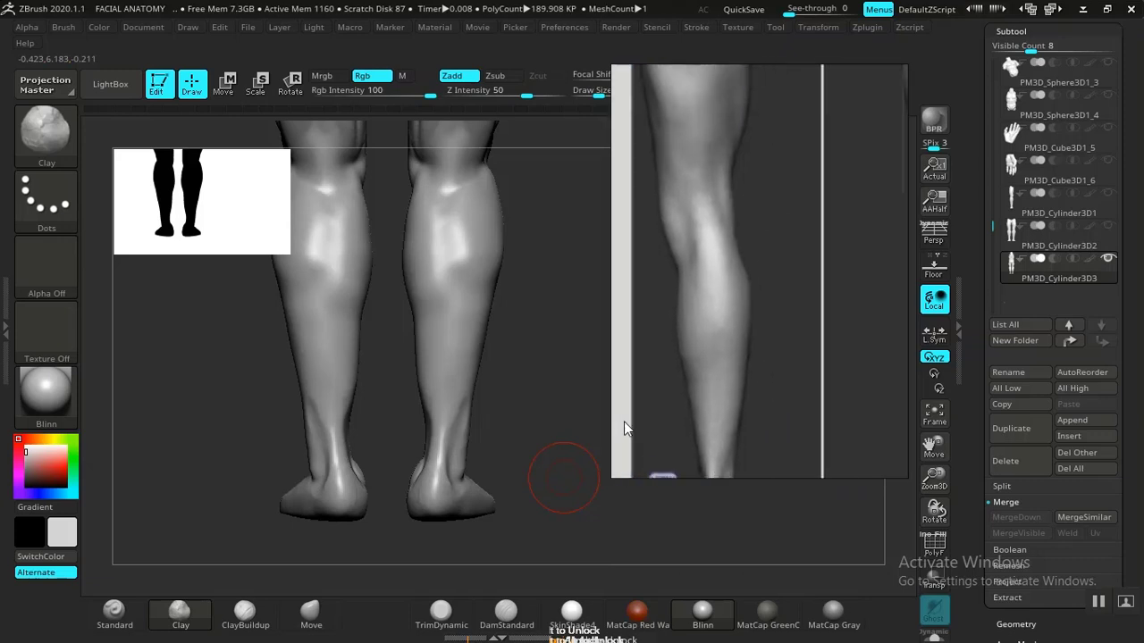
{"action": "middle_click_drag", "start_coordinate": [677, 268], "coordinate": [729, 266]}
{"action": "left_click_drag", "start_coordinate": [495, 393], "coordinate": [484, 321]}
{"action": "middle_click_drag", "start_coordinate": [766, 277], "coordinate": [600, 360]}
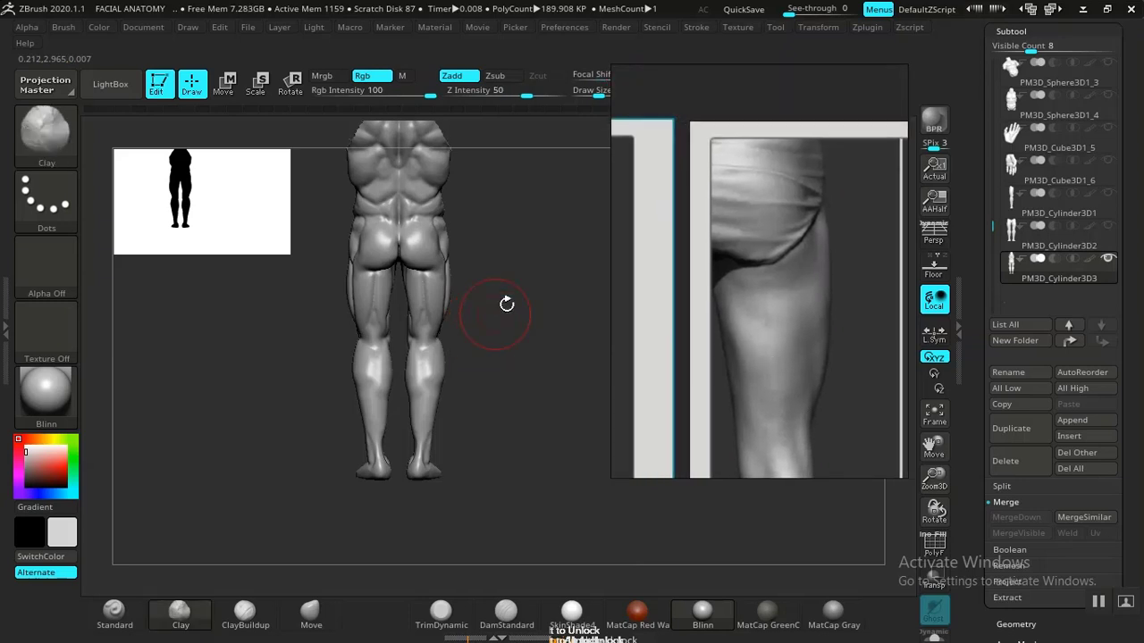
{"action": "left_click_drag", "start_coordinate": [514, 277], "coordinate": [533, 424], "text": "alt"}
{"action": "mouse_move", "coordinate": [529, 242]}
{"action": "left_mouse_down", "text": "alt"}
{"action": "mouse_move", "coordinate": [520, 434]}
{"action": "mouse_move", "coordinate": [546, 388]}
{"action": "left_mouse_up", "text": "alt"}
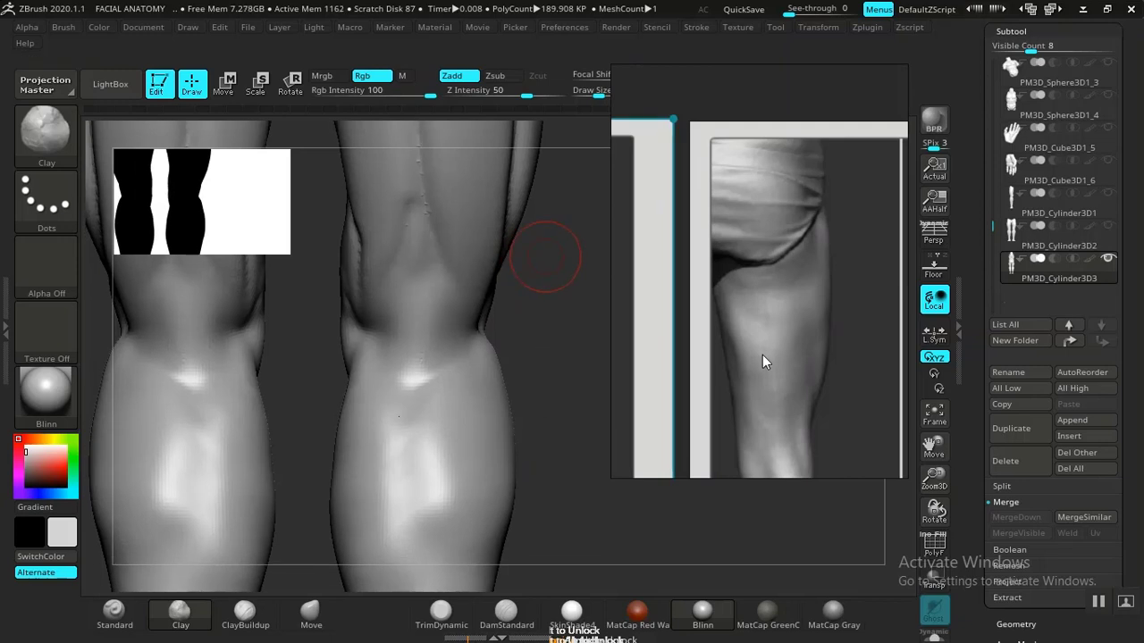
{"action": "middle_click_drag", "start_coordinate": [784, 374], "coordinate": [811, 247]}
{"action": "left_click_drag", "start_coordinate": [543, 344], "coordinate": [555, 297], "text": "alt"}
Carve creases along the tendons on both sides of the back of the knee with DamStandard at Z Intensity 33.
{"action": "left_click", "coordinate": [506, 613]}
{"action": "mouse_move", "coordinate": [543, 387]}
{"action": "left_mouse_down", "text": "alt"}
{"action": "mouse_move", "coordinate": [519, 432]}
{"action": "mouse_move", "coordinate": [466, 372]}
{"action": "left_mouse_up", "text": "alt"}
{"action": "left_click_drag", "start_coordinate": [547, 362], "coordinate": [521, 373]}
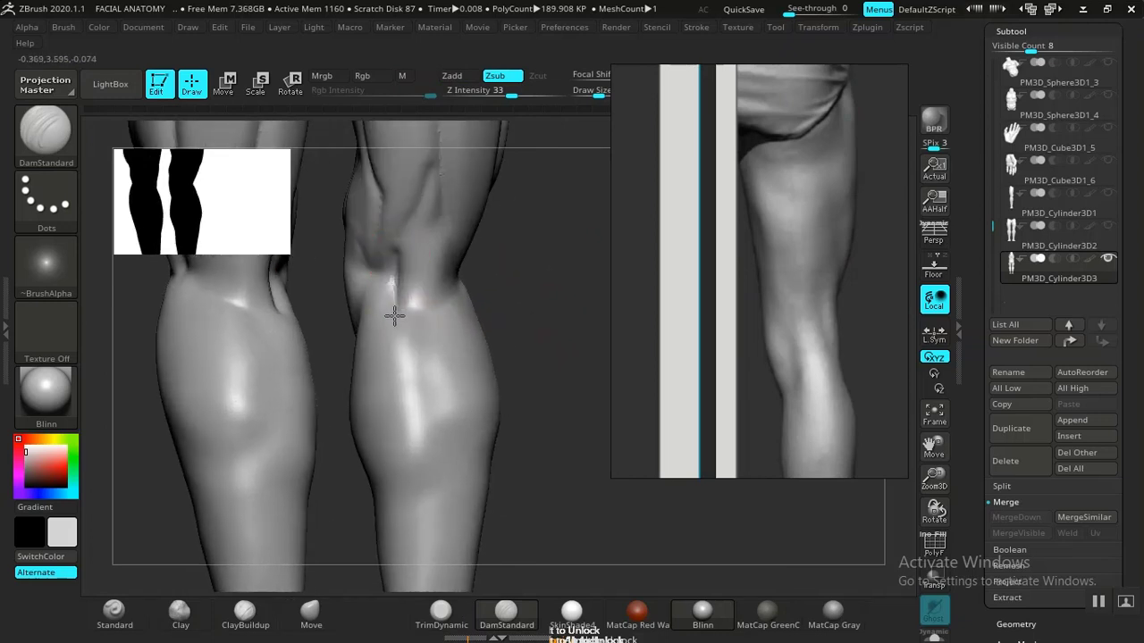
{"action": "left_click_drag", "start_coordinate": [524, 312], "coordinate": [454, 262]}
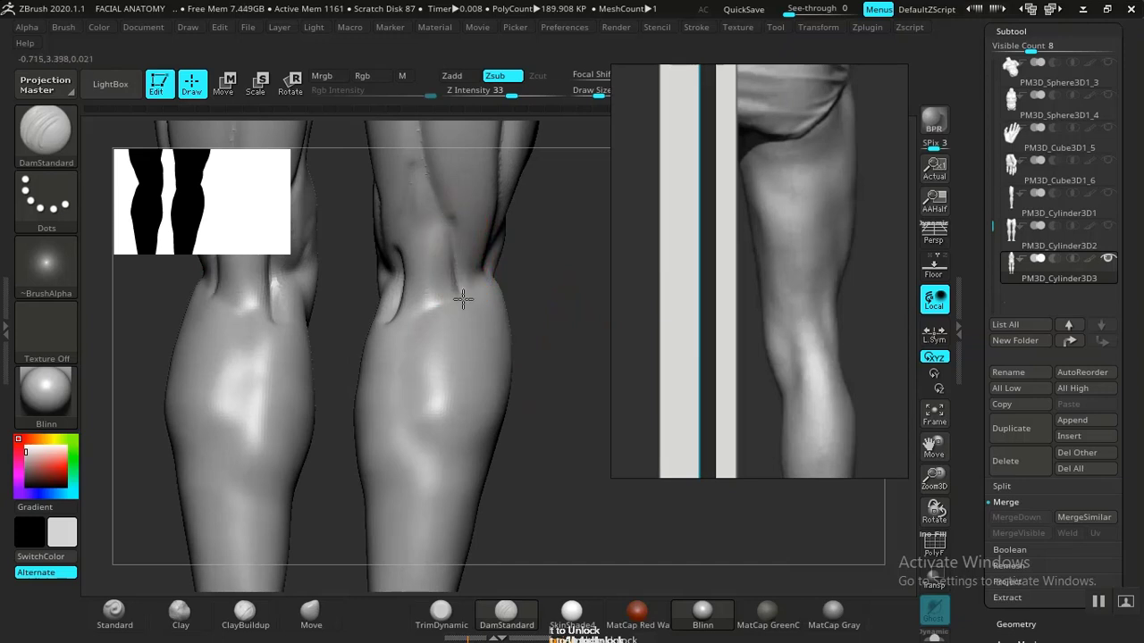
{"action": "left_click_drag", "start_coordinate": [543, 265], "coordinate": [497, 301]}
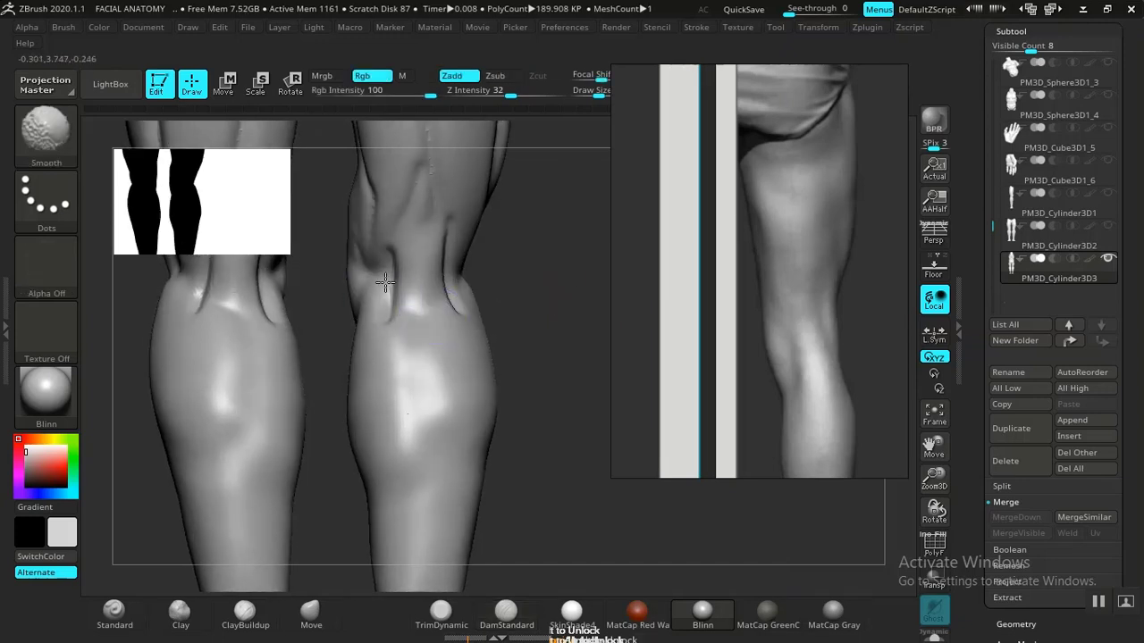
Smooth the carved creases behind the knees and soften the hamstring grooves on the back of the thighs.
{"action": "left_click_drag", "start_coordinate": [399, 373], "coordinate": [422, 293]}
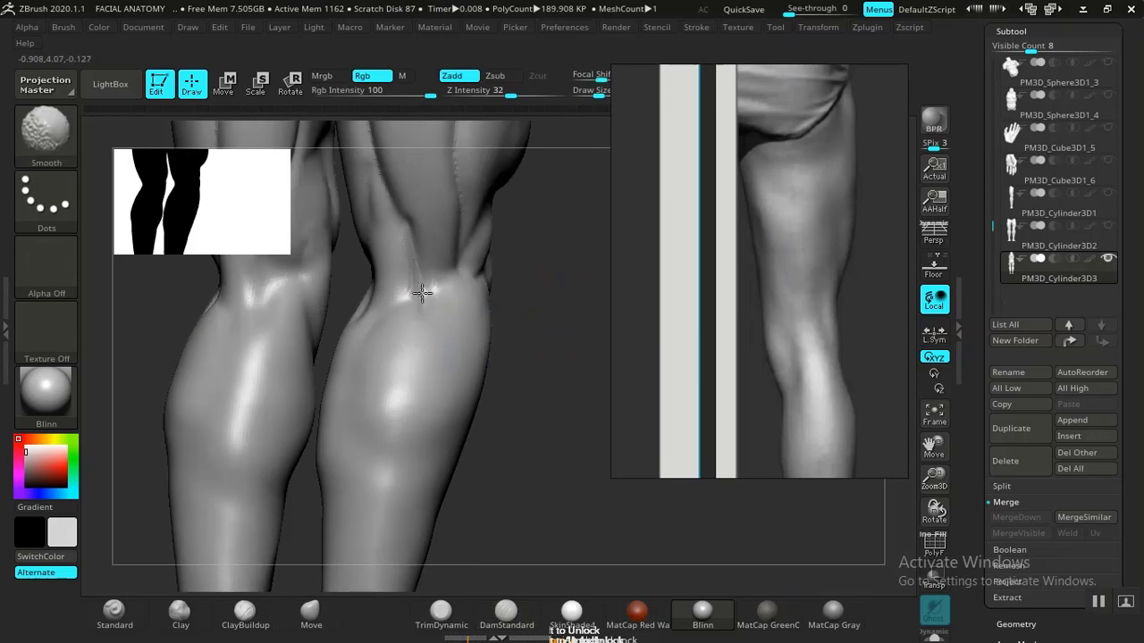
{"action": "mouse_move", "coordinate": [536, 367]}
{"action": "left_mouse_down", "text": "alt"}
{"action": "mouse_move", "coordinate": [556, 340]}
{"action": "mouse_move", "coordinate": [508, 365]}
{"action": "mouse_move", "coordinate": [492, 319]}
{"action": "mouse_move", "coordinate": [518, 274]}
{"action": "mouse_move", "coordinate": [566, 475]}
{"action": "mouse_move", "coordinate": [612, 342]}
{"action": "mouse_move", "coordinate": [605, 322]}
{"action": "left_mouse_up", "text": "alt"}
{"action": "mouse_move", "coordinate": [612, 324]}
{"action": "left_mouse_down"}
{"action": "mouse_move", "coordinate": [630, 324]}
{"action": "mouse_move", "coordinate": [603, 343]}
{"action": "mouse_move", "coordinate": [572, 393]}
{"action": "mouse_move", "coordinate": [603, 304]}
{"action": "mouse_move", "coordinate": [536, 295]}
{"action": "left_mouse_up"}
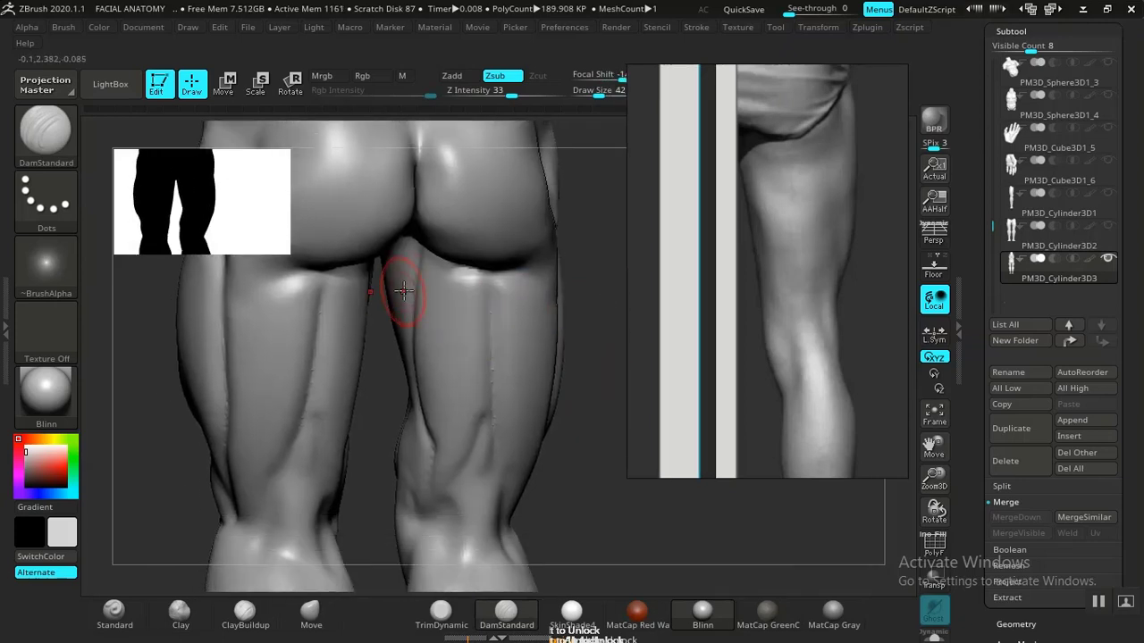
{"action": "key", "text": "shift"}
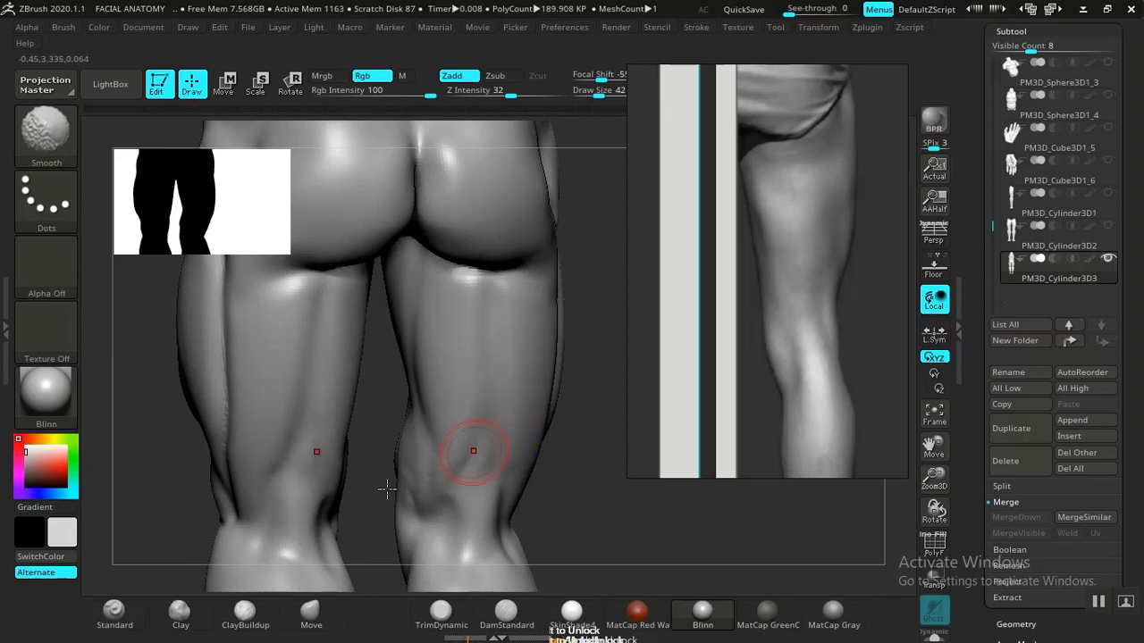
Build up the hamstring volumes from the buttocks down to the knees with ClayBuildup at Z Intensity 20.
{"action": "left_click", "coordinate": [181, 612]}
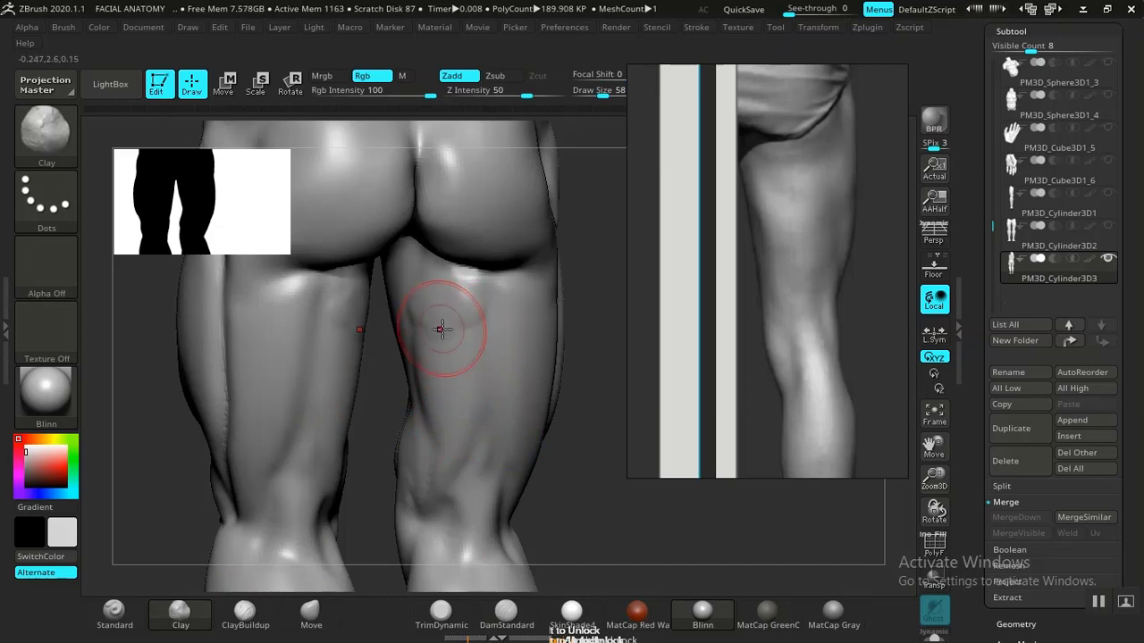
{"action": "key", "text": "ctrl"}
{"action": "left_click", "coordinate": [245, 612]}
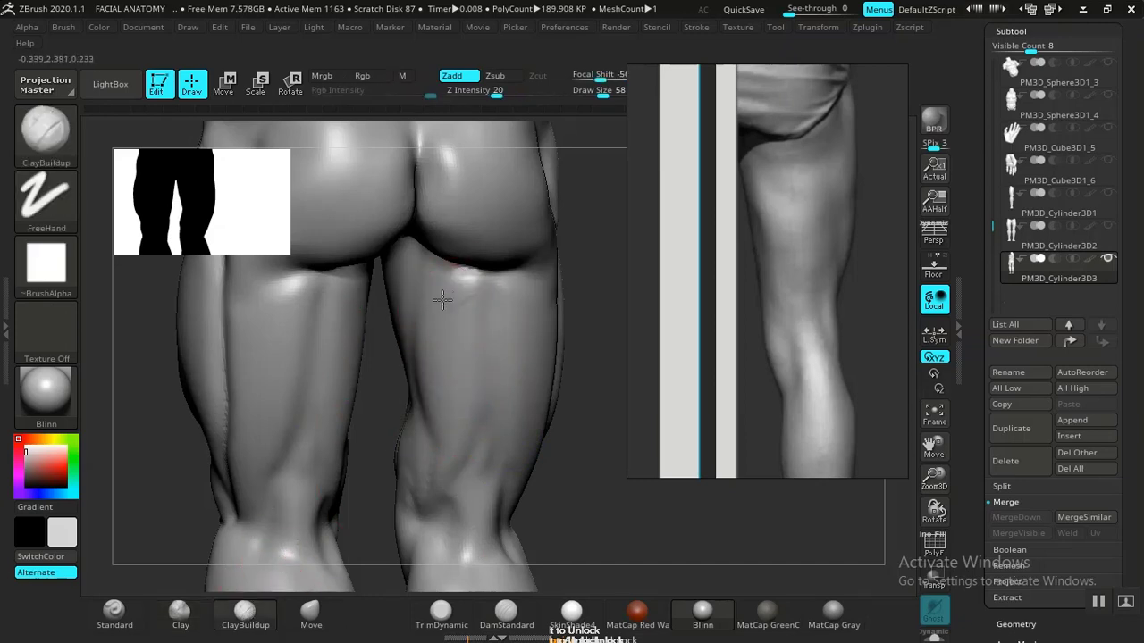
{"action": "mouse_move", "coordinate": [467, 307]}
{"action": "left_mouse_down"}
{"action": "mouse_move", "coordinate": [451, 344]}
{"action": "mouse_move", "coordinate": [491, 448]}
{"action": "left_mouse_up"}
{"action": "left_click_drag", "start_coordinate": [579, 483], "coordinate": [526, 464]}
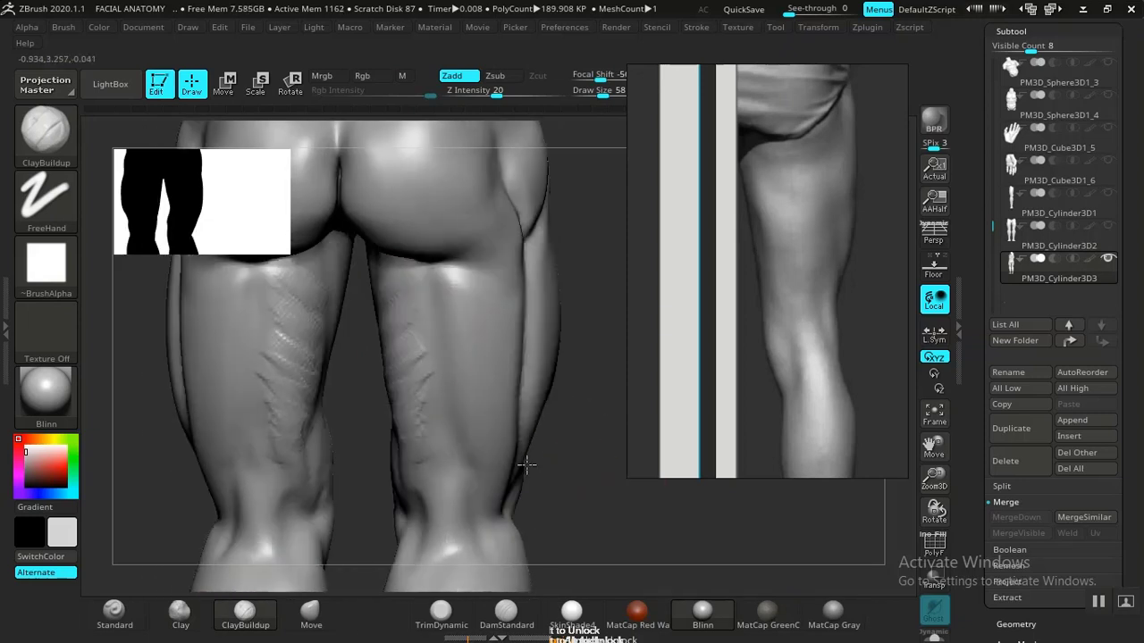
{"action": "mouse_move", "coordinate": [458, 309]}
{"action": "left_mouse_down"}
{"action": "mouse_move", "coordinate": [480, 295]}
{"action": "mouse_move", "coordinate": [446, 299]}
{"action": "mouse_move", "coordinate": [483, 330]}
{"action": "mouse_move", "coordinate": [474, 371]}
{"action": "mouse_move", "coordinate": [487, 438]}
{"action": "mouse_move", "coordinate": [476, 429]}
{"action": "left_mouse_up"}
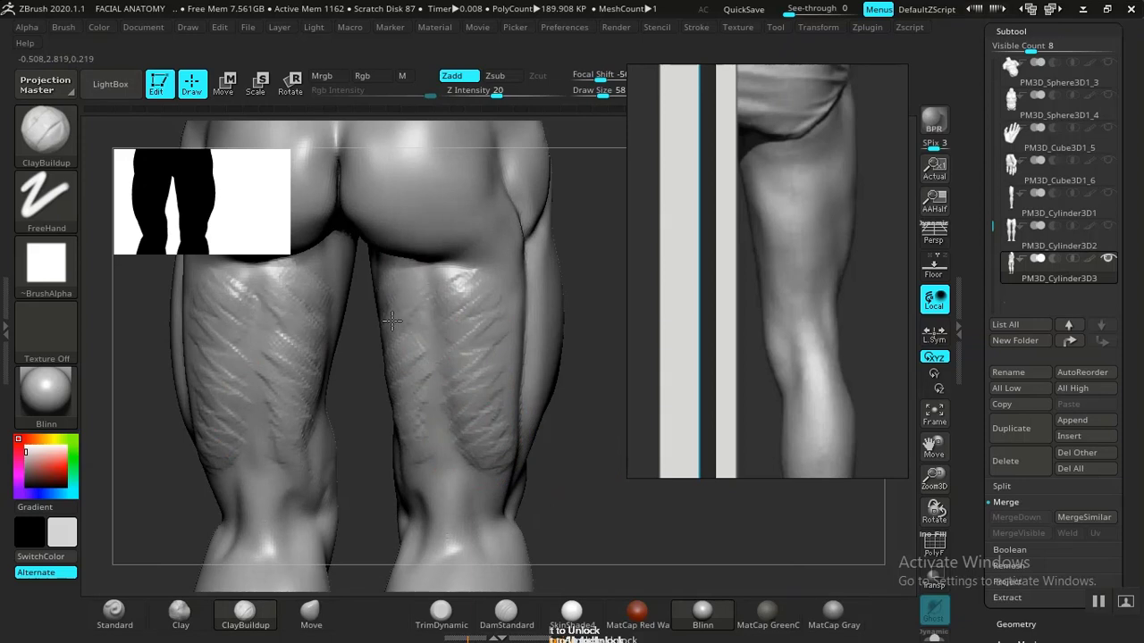
{"action": "left_click_drag", "start_coordinate": [418, 347], "coordinate": [430, 476]}
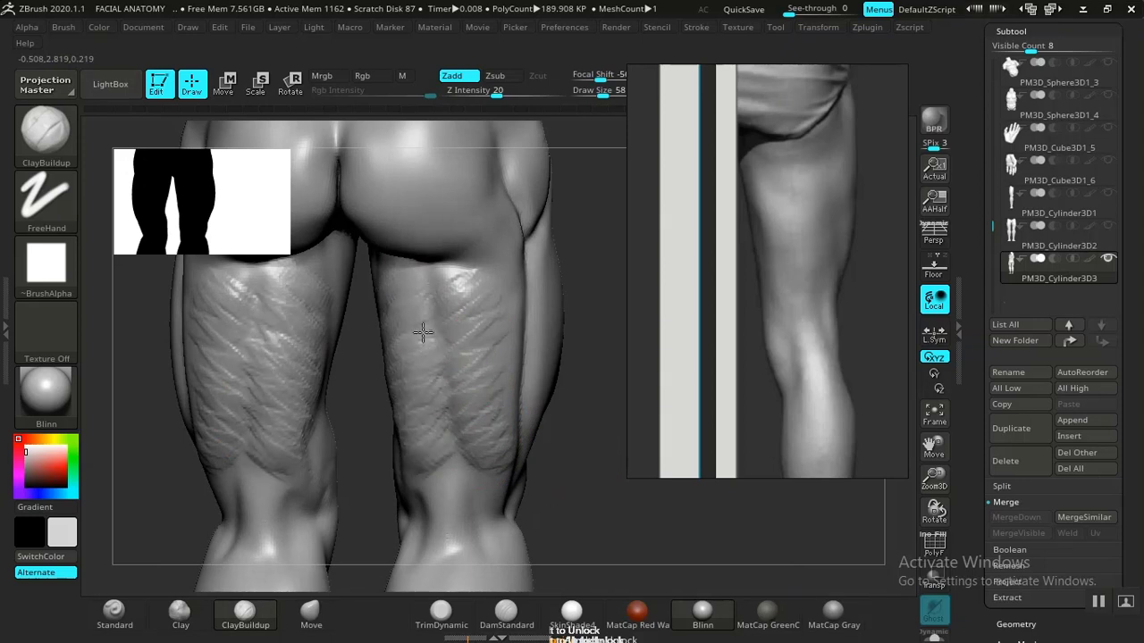
{"action": "mouse_move", "coordinate": [463, 268]}
{"action": "left_mouse_down"}
{"action": "mouse_move", "coordinate": [485, 325]}
{"action": "mouse_move", "coordinate": [448, 410]}
{"action": "left_mouse_up"}
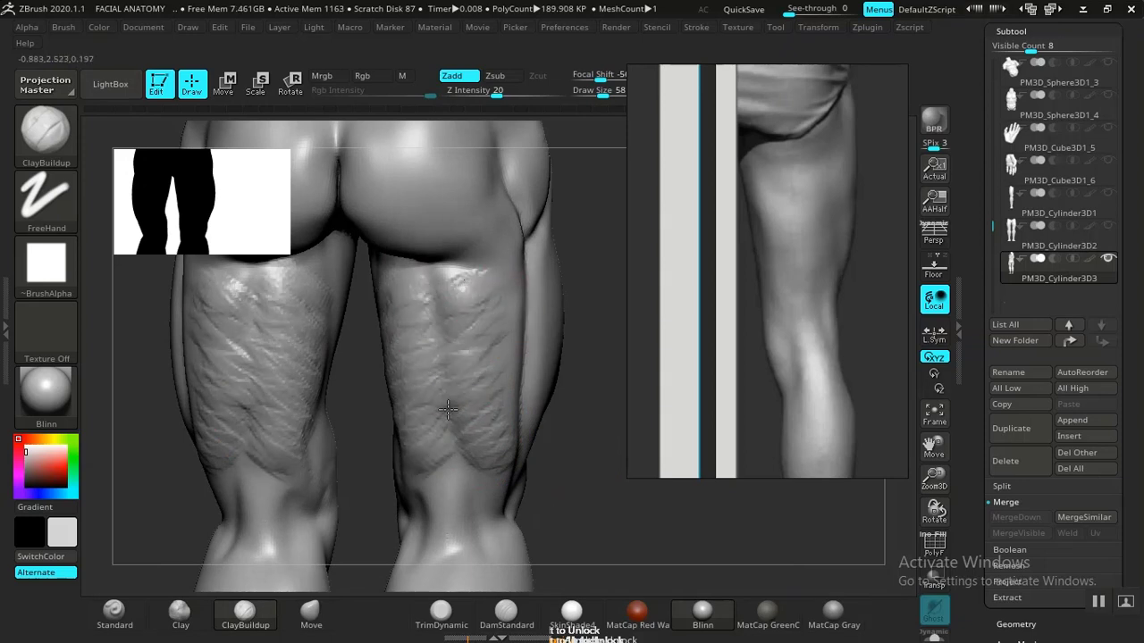
{"action": "left_click_drag", "start_coordinate": [498, 457], "coordinate": [480, 463]}
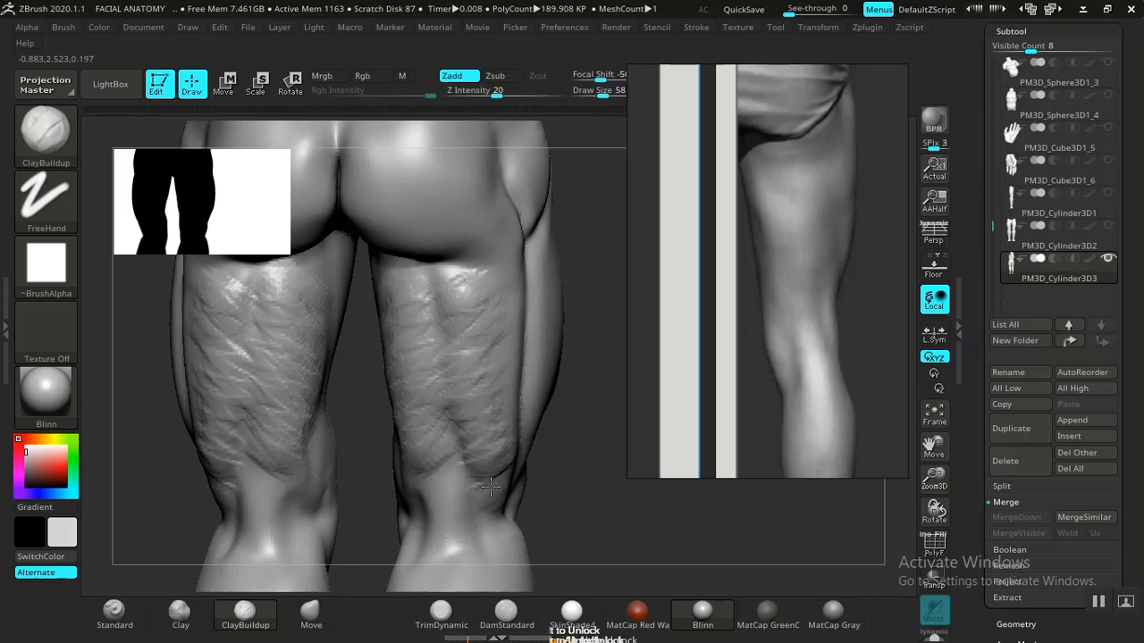
{"action": "left_click_drag", "start_coordinate": [581, 521], "coordinate": [434, 439]}
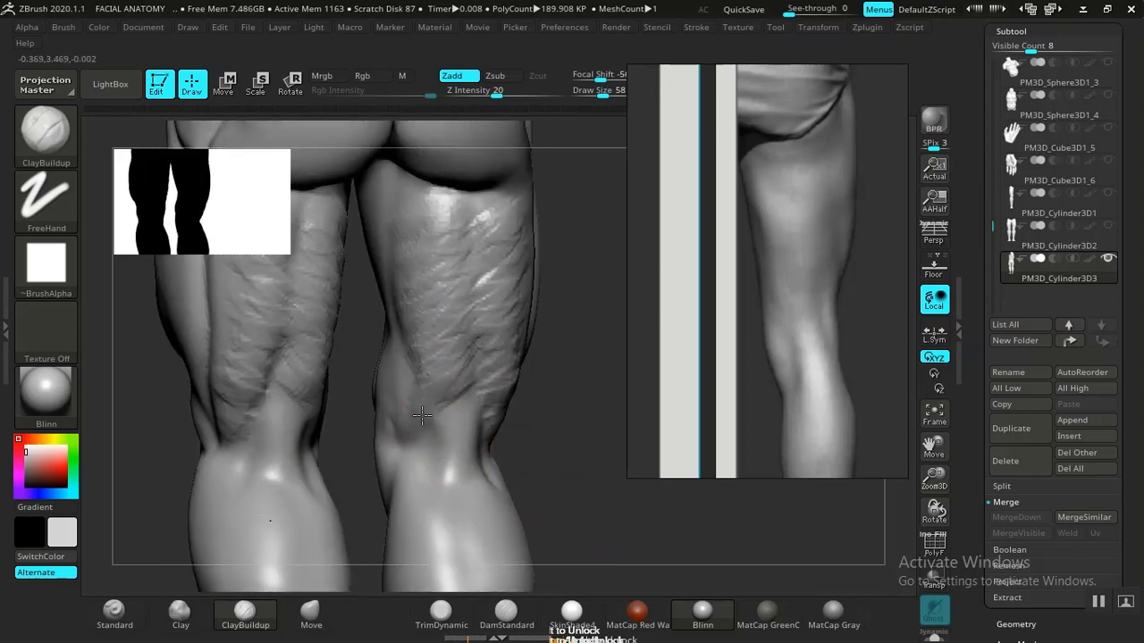
Smooth the ClayBuildup strokes across the hamstrings and towards the backs of the knees.
{"action": "key", "text": "shift"}
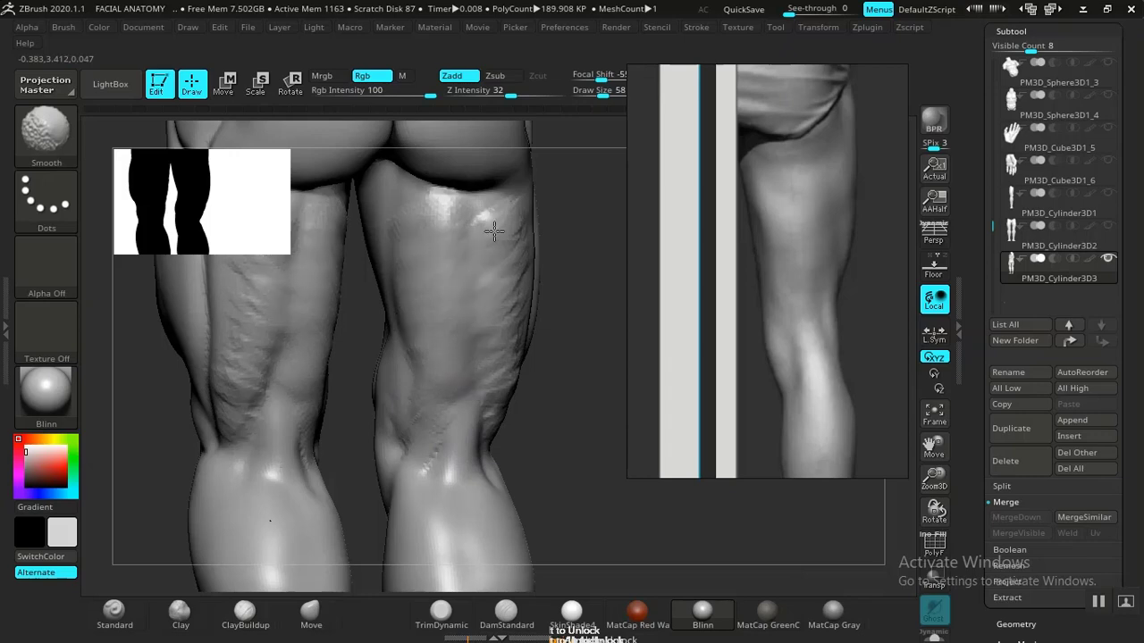
{"action": "mouse_move", "coordinate": [579, 473]}
{"action": "left_mouse_down", "text": "alt"}
{"action": "mouse_move", "coordinate": [497, 337]}
{"action": "mouse_move", "coordinate": [568, 503]}
{"action": "mouse_move", "coordinate": [498, 455]}
{"action": "left_mouse_up", "text": "alt"}
{"action": "key", "text": "shift"}
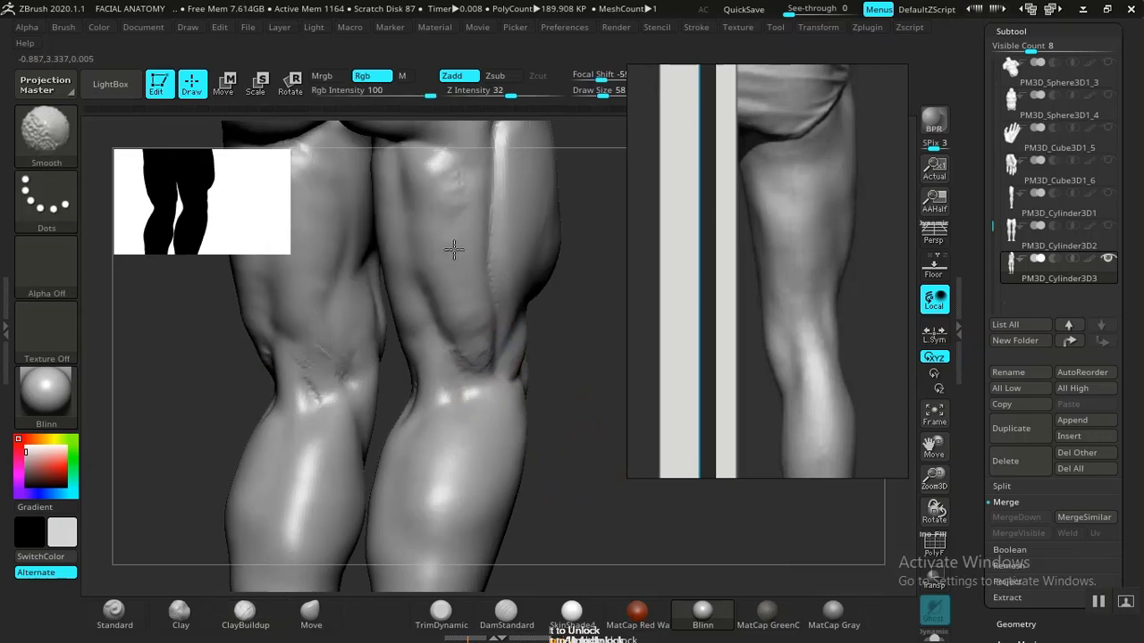
Fill the groove along the outer thigh with ClayBuildup from the hip to above the knee and smooth it.
{"action": "left_click_drag", "start_coordinate": [557, 556], "coordinate": [555, 626], "text": "alt"}
{"action": "left_click_drag", "start_coordinate": [578, 539], "coordinate": [518, 536]}
{"action": "left_click_drag", "start_coordinate": [461, 262], "coordinate": [447, 320]}
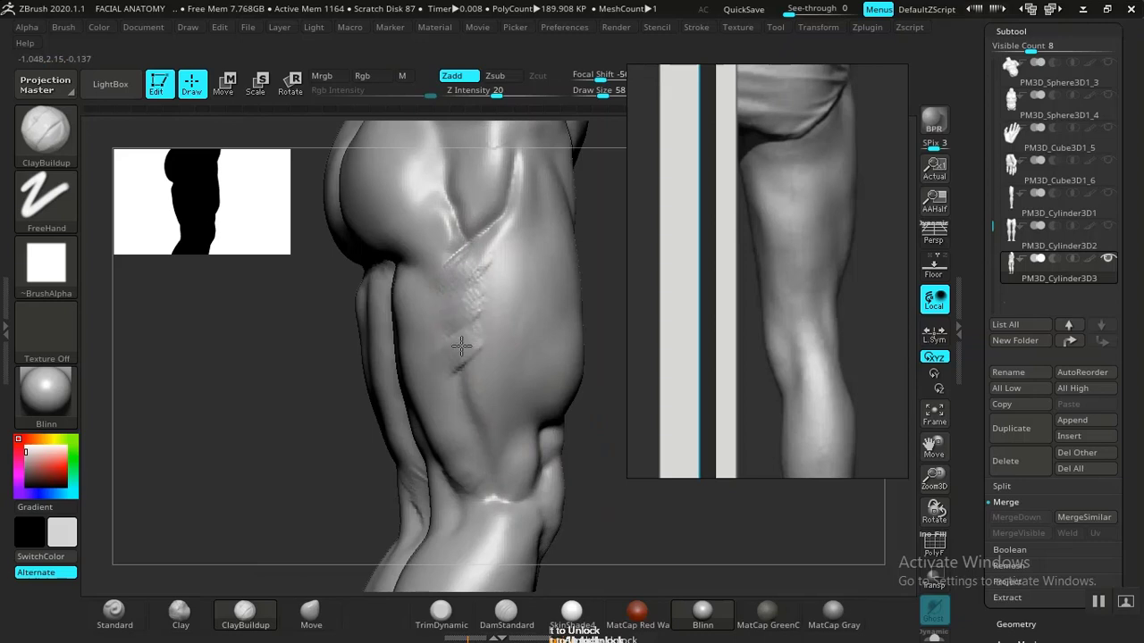
{"action": "mouse_move", "coordinate": [468, 390]}
{"action": "left_mouse_down"}
{"action": "mouse_move", "coordinate": [501, 455]}
{"action": "mouse_move", "coordinate": [498, 282]}
{"action": "mouse_move", "coordinate": [485, 309]}
{"action": "mouse_move", "coordinate": [501, 424]}
{"action": "left_mouse_up"}
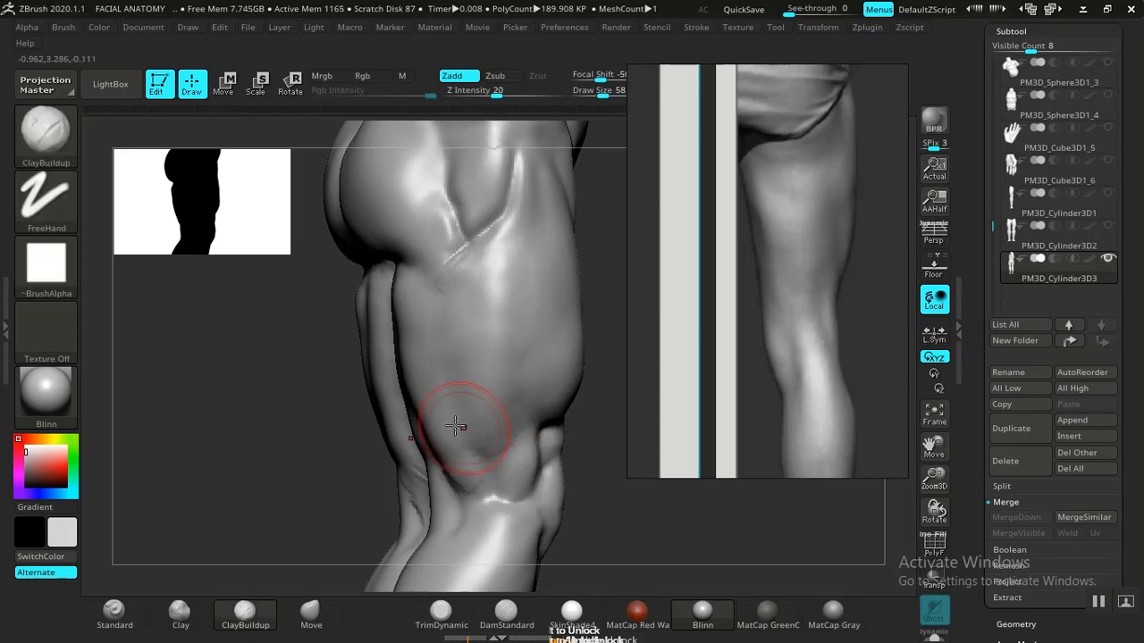
Soften the back and inner side of the thighs, raising the Smooth brush to Z Intensity 60.
{"action": "left_click_drag", "start_coordinate": [340, 417], "coordinate": [444, 360]}
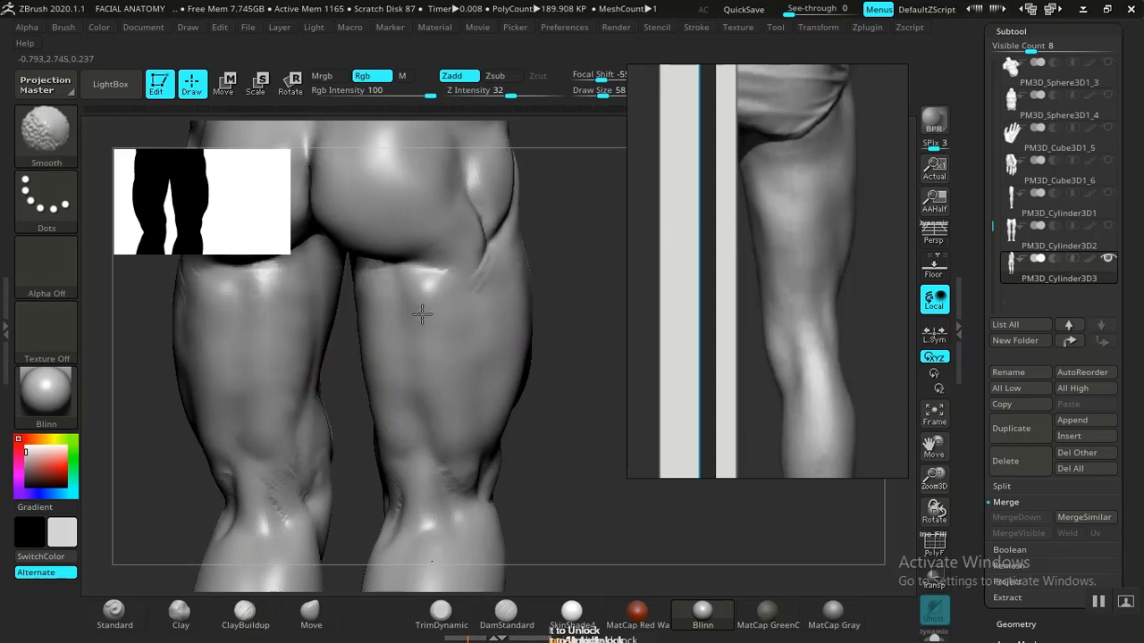
{"action": "mouse_move", "coordinate": [572, 523]}
{"action": "left_mouse_down", "text": "alt"}
{"action": "mouse_move", "coordinate": [524, 398]}
{"action": "mouse_move", "coordinate": [526, 322]}
{"action": "mouse_move", "coordinate": [605, 534]}
{"action": "mouse_move", "coordinate": [582, 402]}
{"action": "mouse_move", "coordinate": [528, 345]}
{"action": "left_mouse_up", "text": "alt"}
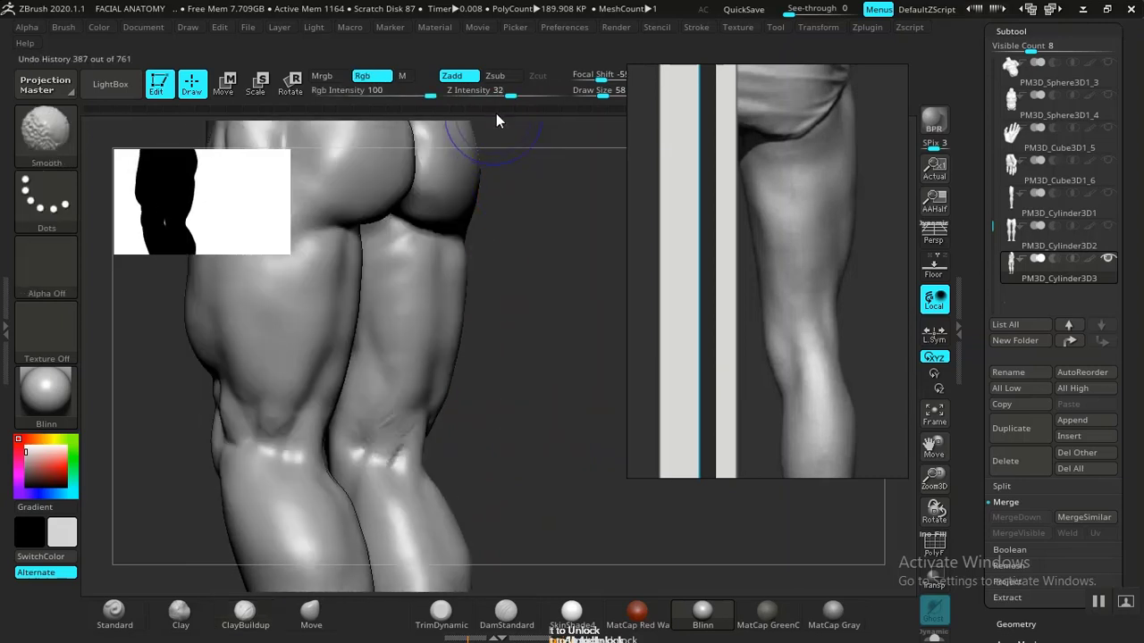
{"action": "left_click", "coordinate": [534, 94], "text": "shift"}
{"action": "left_click_drag", "start_coordinate": [404, 309], "coordinate": [385, 259], "text": "shift"}
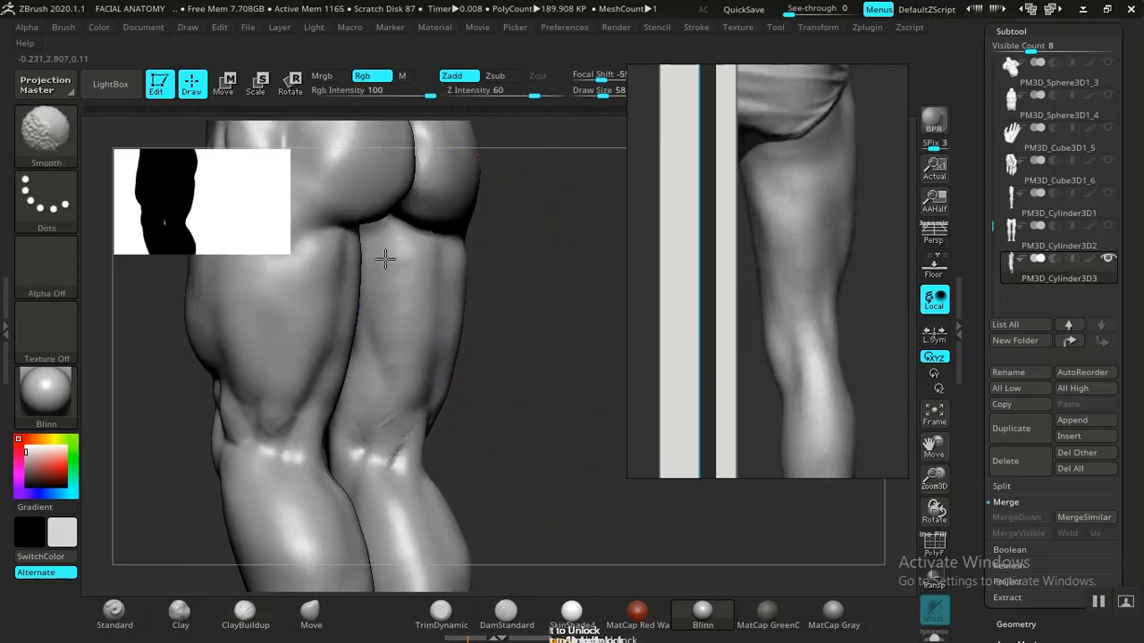
{"action": "left_click_drag", "start_coordinate": [531, 362], "coordinate": [460, 331]}
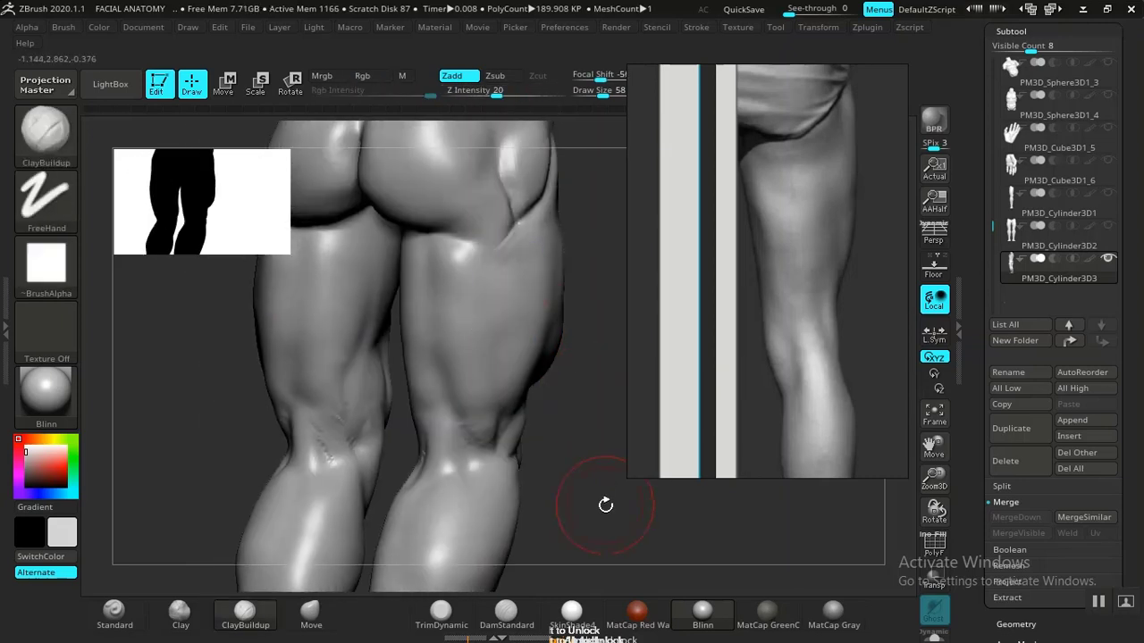
{"action": "mouse_move", "coordinate": [605, 503]}
{"action": "left_mouse_down", "text": "alt"}
{"action": "mouse_move", "coordinate": [557, 401]}
{"action": "mouse_move", "coordinate": [523, 479]}
{"action": "mouse_move", "coordinate": [580, 484]}
{"action": "mouse_move", "coordinate": [587, 528]}
{"action": "left_mouse_up", "text": "alt"}
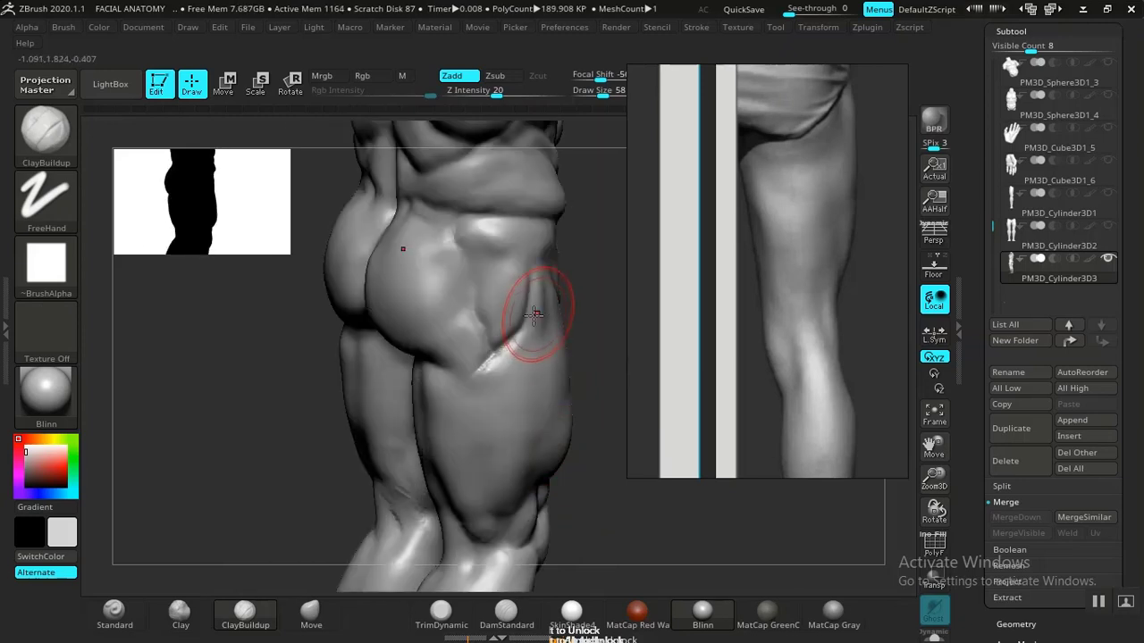
Smooth the crease on the outer hip beside the buttock and soften the backs of the thighs.
{"action": "left_click_drag", "start_coordinate": [516, 331], "coordinate": [530, 300], "text": "shift"}
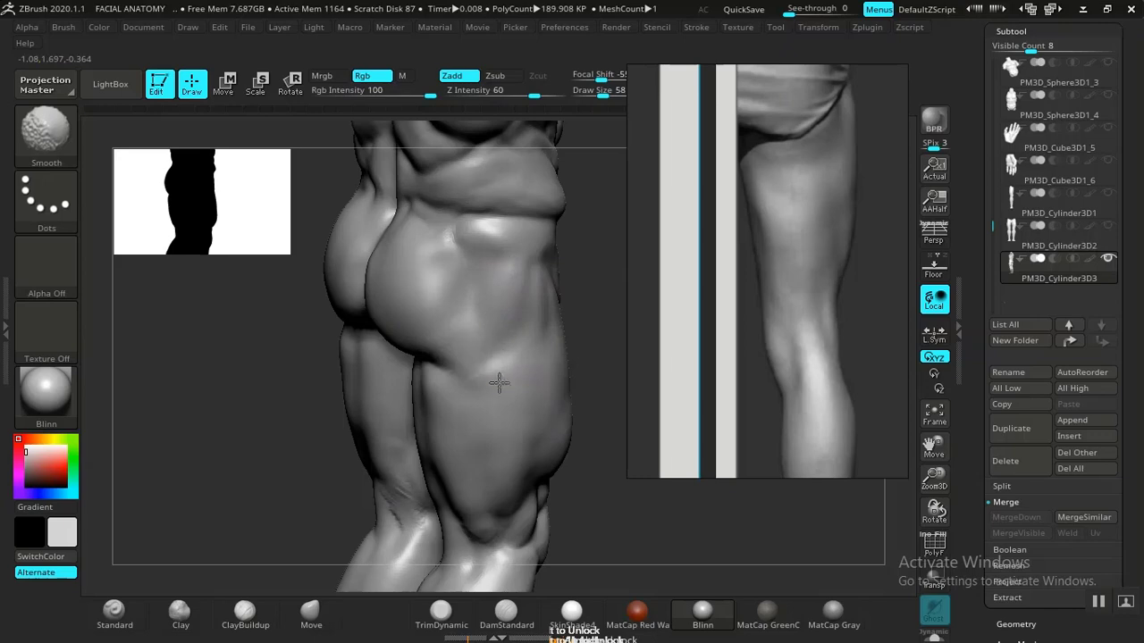
{"action": "left_click_drag", "start_coordinate": [498, 382], "coordinate": [511, 325], "text": "shift"}
{"action": "mouse_move", "coordinate": [606, 519]}
{"action": "left_mouse_down", "text": "alt"}
{"action": "mouse_move", "coordinate": [580, 433]}
{"action": "mouse_move", "coordinate": [442, 411]}
{"action": "mouse_move", "coordinate": [513, 391]}
{"action": "mouse_move", "coordinate": [503, 429]}
{"action": "mouse_move", "coordinate": [513, 426]}
{"action": "mouse_move", "coordinate": [471, 429]}
{"action": "mouse_move", "coordinate": [572, 357]}
{"action": "mouse_move", "coordinate": [580, 452]}
{"action": "mouse_move", "coordinate": [599, 503]}
{"action": "mouse_move", "coordinate": [597, 450]}
{"action": "mouse_move", "coordinate": [402, 376]}
{"action": "left_mouse_up", "text": "alt"}
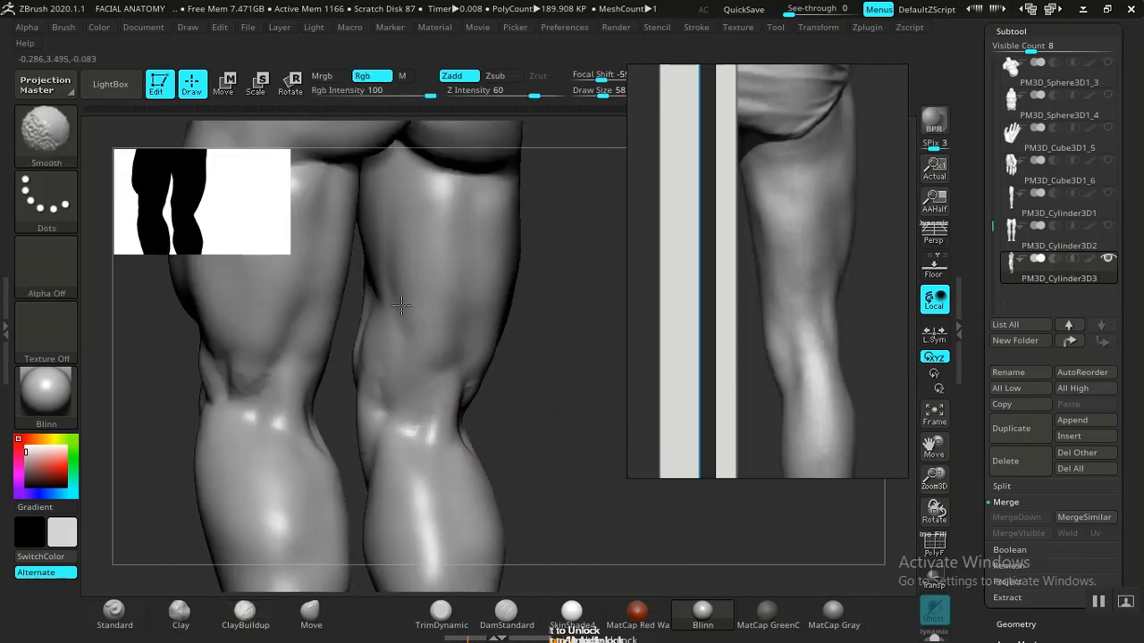
{"action": "key", "text": "shift"}
{"action": "left_click_drag", "start_coordinate": [523, 497], "coordinate": [524, 500], "text": "shift"}
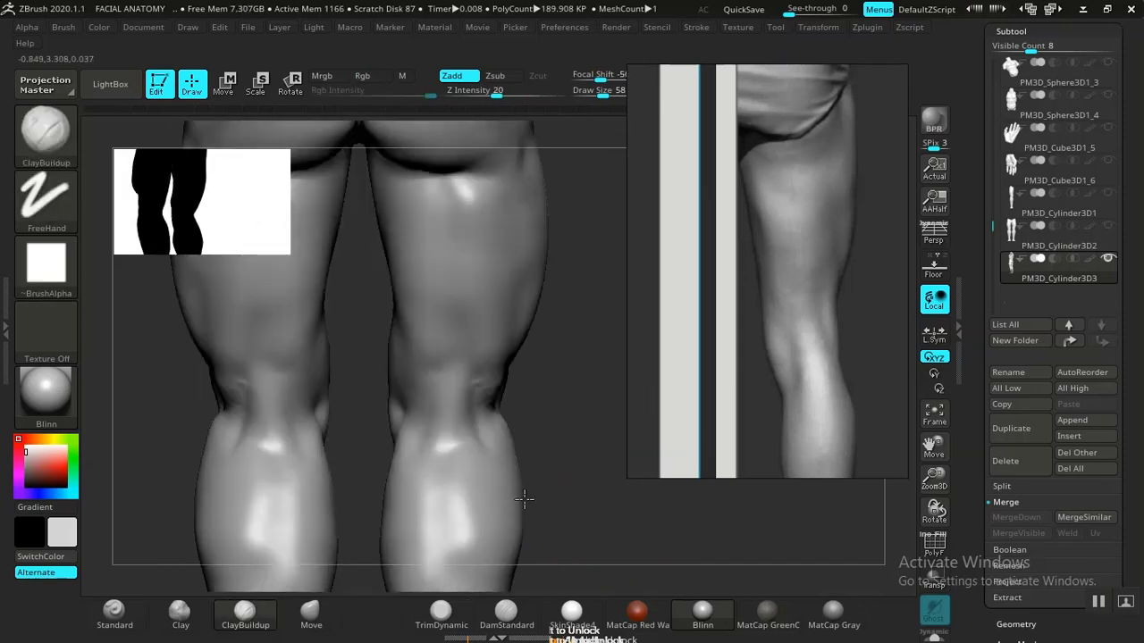
Bring the lower leg of the back-view reference into view and adjust the outer contour of the calves with the Move brush.
{"action": "left_click_drag", "start_coordinate": [528, 348], "coordinate": [534, 291], "text": "alt"}
{"action": "middle_click_drag", "start_coordinate": [802, 361], "coordinate": [805, 199]}
{"action": "middle_click_drag", "start_coordinate": [787, 264], "coordinate": [793, 197]}
{"action": "left_click_drag", "start_coordinate": [525, 421], "coordinate": [525, 376], "text": "shift"}
{"action": "left_click_drag", "start_coordinate": [528, 323], "coordinate": [551, 474], "text": "alt"}
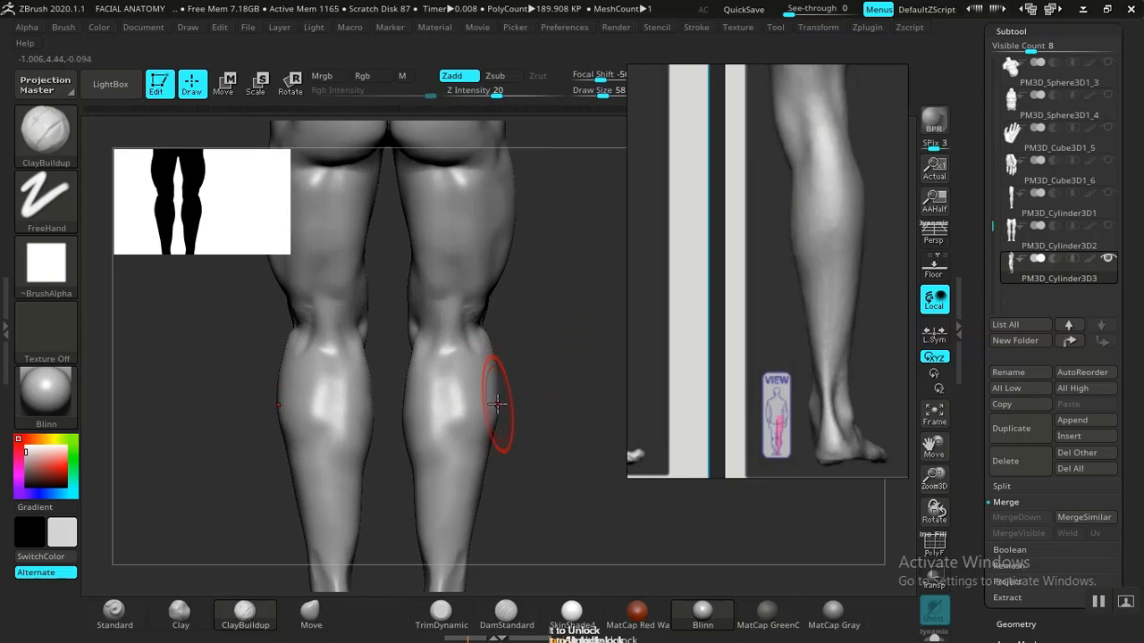
{"action": "left_click", "coordinate": [310, 612]}
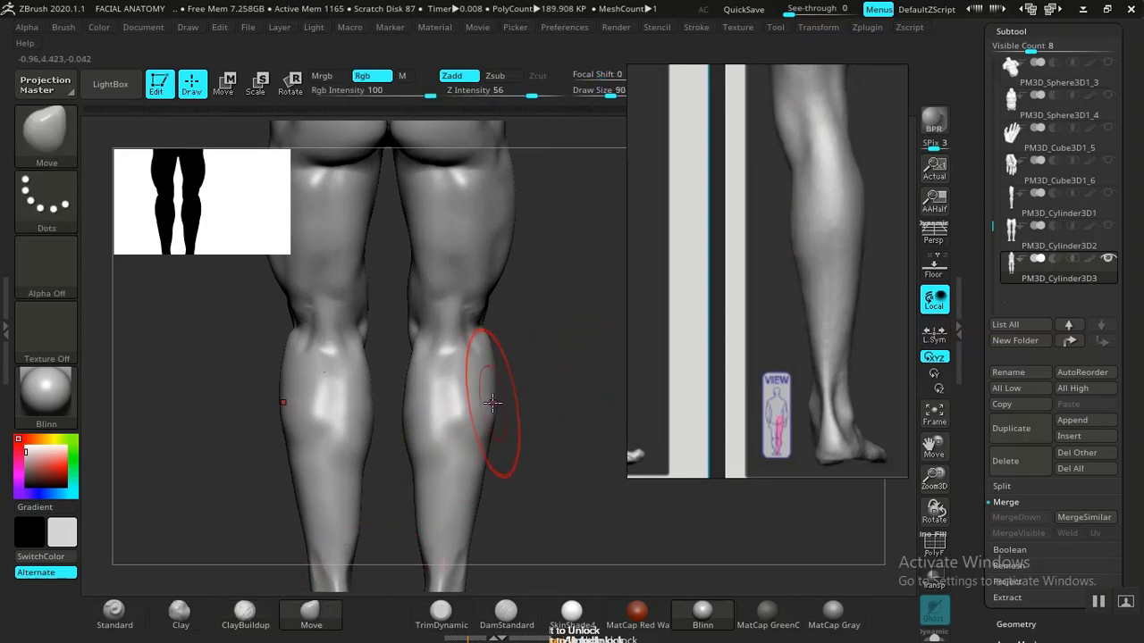
{"action": "mouse_move", "coordinate": [494, 396]}
{"action": "left_mouse_down"}
{"action": "mouse_move", "coordinate": [496, 353]}
{"action": "mouse_move", "coordinate": [510, 381]}
{"action": "mouse_move", "coordinate": [536, 379]}
{"action": "left_mouse_up"}
{"action": "mouse_move", "coordinate": [536, 379]}
{"action": "left_mouse_down", "text": "alt"}
{"action": "mouse_move", "coordinate": [533, 461]}
{"action": "mouse_move", "coordinate": [544, 417]}
{"action": "mouse_move", "coordinate": [543, 434]}
{"action": "mouse_move", "coordinate": [527, 420]}
{"action": "left_mouse_up", "text": "alt"}
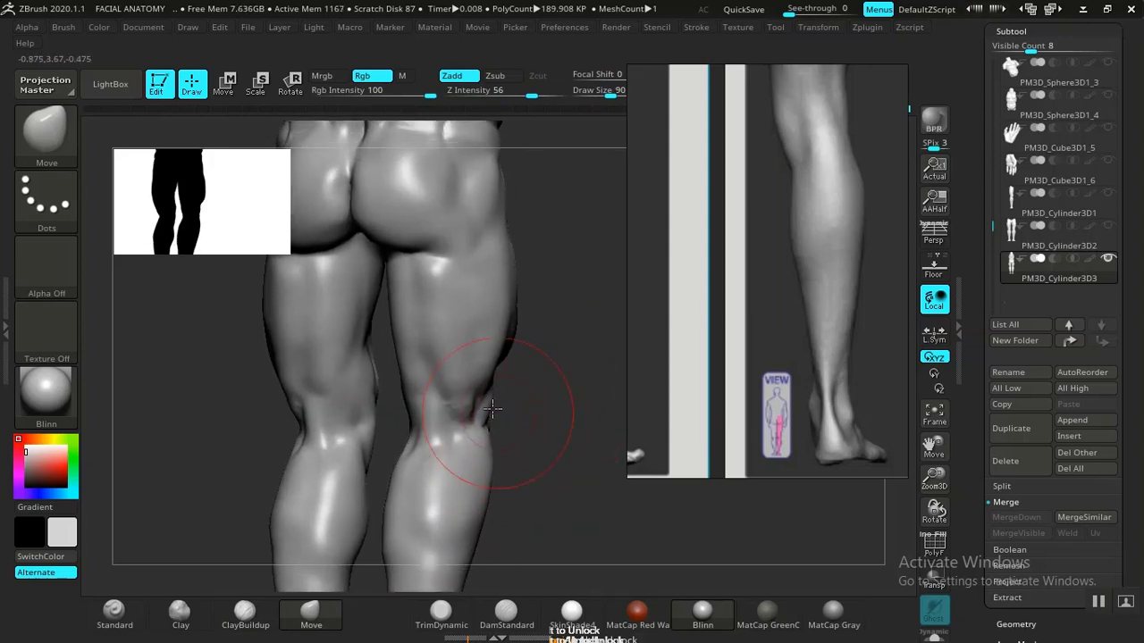
Reshape the heels with the Move brush at Z Intensity 56, working from behind the feet.
{"action": "mouse_move", "coordinate": [527, 467]}
{"action": "left_mouse_down", "text": "shift"}
{"action": "mouse_move", "coordinate": [559, 470]}
{"action": "mouse_move", "coordinate": [511, 373]}
{"action": "mouse_move", "coordinate": [532, 365]}
{"action": "mouse_move", "coordinate": [492, 429]}
{"action": "left_mouse_up", "text": "shift"}
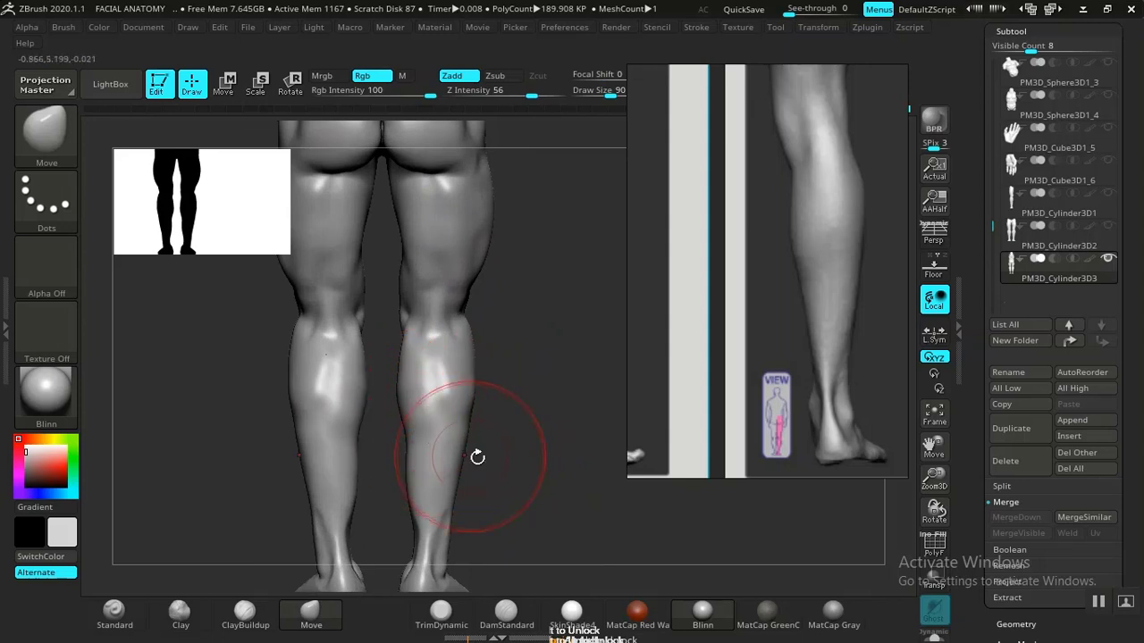
{"action": "left_click_drag", "start_coordinate": [477, 457], "coordinate": [510, 383], "text": "alt"}
{"action": "mouse_move", "coordinate": [518, 434]}
{"action": "left_mouse_down", "text": "alt"}
{"action": "mouse_move", "coordinate": [527, 382]}
{"action": "mouse_move", "coordinate": [536, 439]}
{"action": "mouse_move", "coordinate": [523, 384]}
{"action": "mouse_move", "coordinate": [551, 438]}
{"action": "mouse_move", "coordinate": [544, 375]}
{"action": "mouse_move", "coordinate": [536, 408]}
{"action": "mouse_move", "coordinate": [529, 400]}
{"action": "mouse_move", "coordinate": [408, 503]}
{"action": "mouse_move", "coordinate": [524, 450]}
{"action": "mouse_move", "coordinate": [457, 423]}
{"action": "left_mouse_up", "text": "alt"}
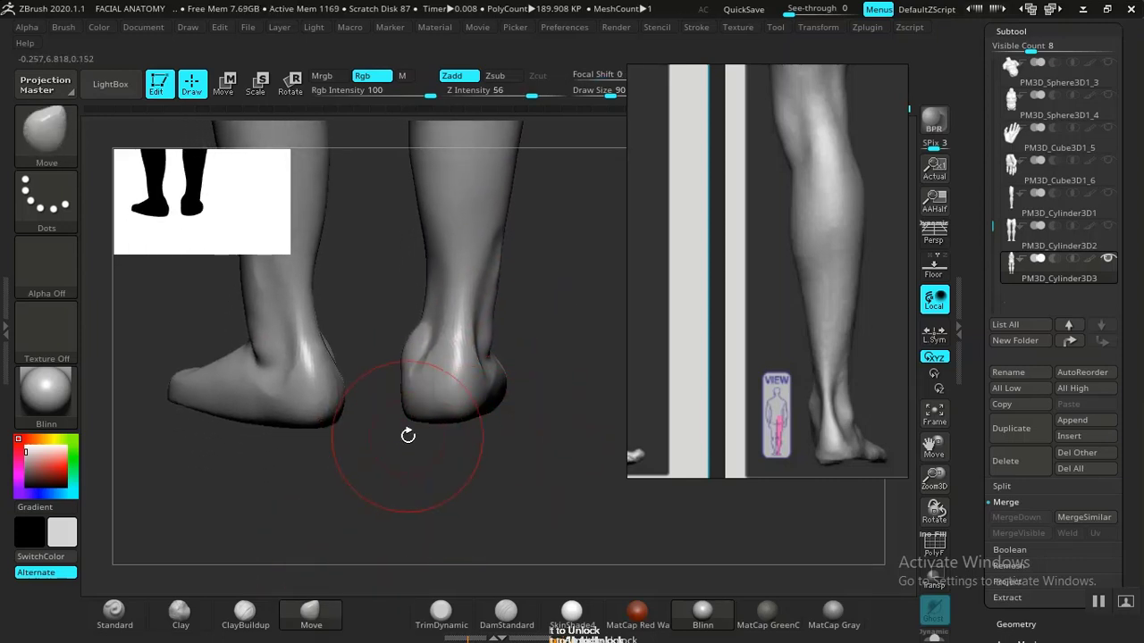
{"action": "left_click_drag", "start_coordinate": [526, 437], "coordinate": [513, 427]}
{"action": "left_click_drag", "start_coordinate": [400, 397], "coordinate": [392, 403]}
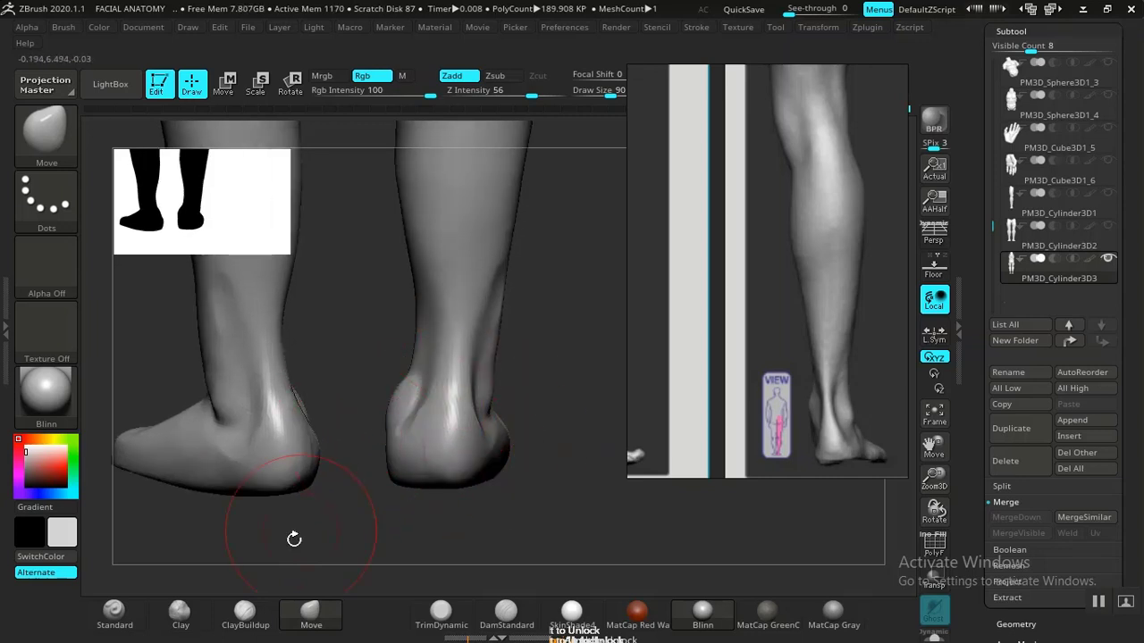
Build up the inner ankle bones with the Clay brush at Z Intensity 50 and Draw Size 58.
{"action": "left_click", "coordinate": [180, 612]}
{"action": "key", "text": "ctrl+z"}
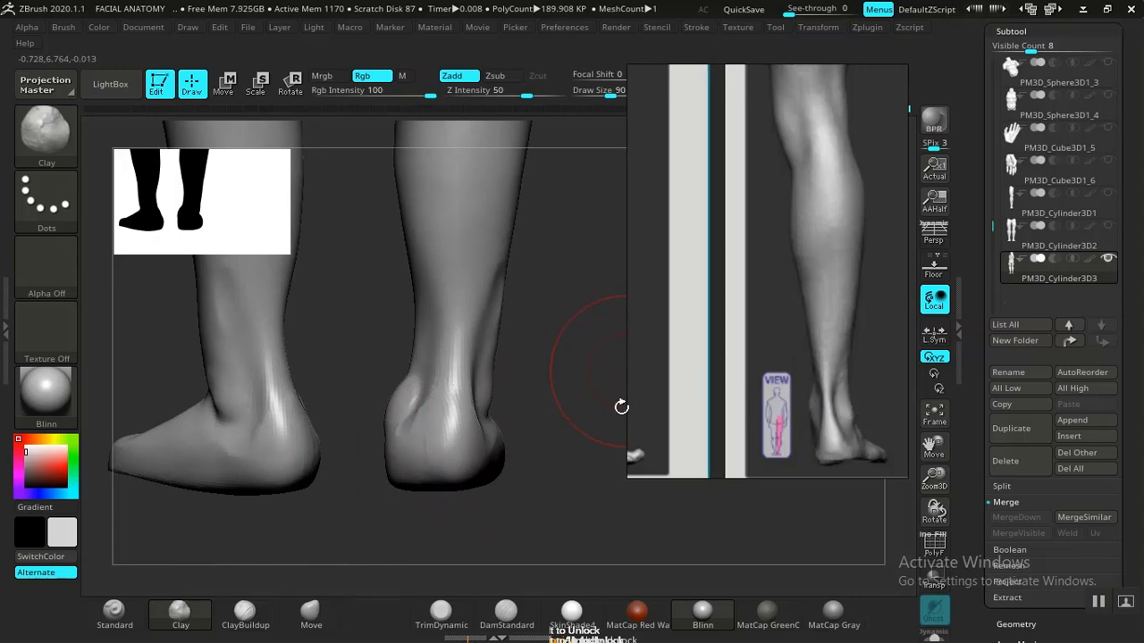
{"action": "left_click_drag", "start_coordinate": [563, 386], "coordinate": [549, 408]}
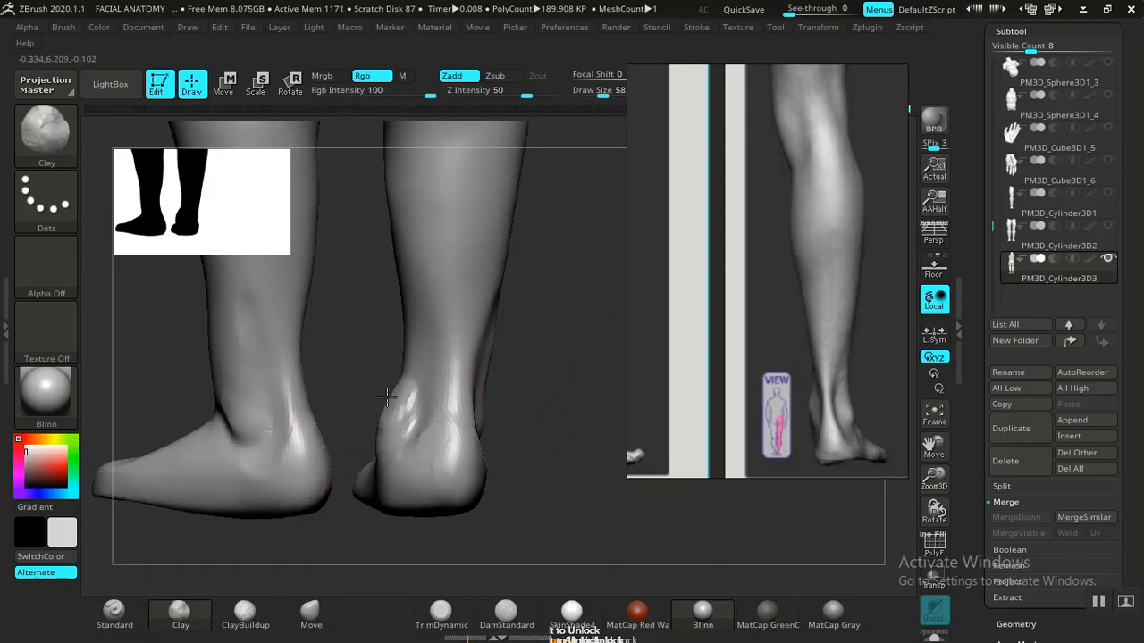
{"action": "mouse_move", "coordinate": [379, 423]}
{"action": "right_mouse_down"}
{"action": "mouse_move", "coordinate": [414, 405]}
{"action": "mouse_move", "coordinate": [418, 419]}
{"action": "right_mouse_up"}
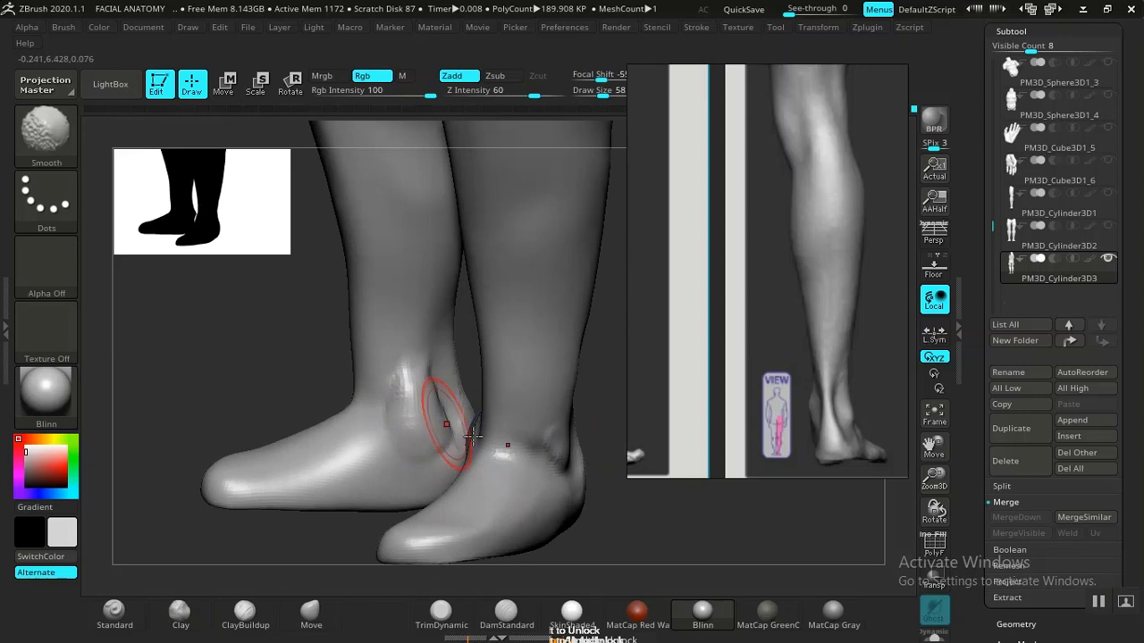
{"action": "mouse_move", "coordinate": [537, 473]}
{"action": "right_mouse_down"}
{"action": "mouse_move", "coordinate": [658, 548]}
{"action": "mouse_move", "coordinate": [428, 416]}
{"action": "mouse_move", "coordinate": [625, 500]}
{"action": "mouse_move", "coordinate": [518, 452]}
{"action": "mouse_move", "coordinate": [484, 456]}
{"action": "mouse_move", "coordinate": [549, 413]}
{"action": "mouse_move", "coordinate": [562, 423]}
{"action": "mouse_move", "coordinate": [575, 401]}
{"action": "mouse_move", "coordinate": [563, 398]}
{"action": "mouse_move", "coordinate": [566, 414]}
{"action": "mouse_move", "coordinate": [559, 390]}
{"action": "mouse_move", "coordinate": [559, 421]}
{"action": "mouse_move", "coordinate": [541, 435]}
{"action": "right_mouse_up"}
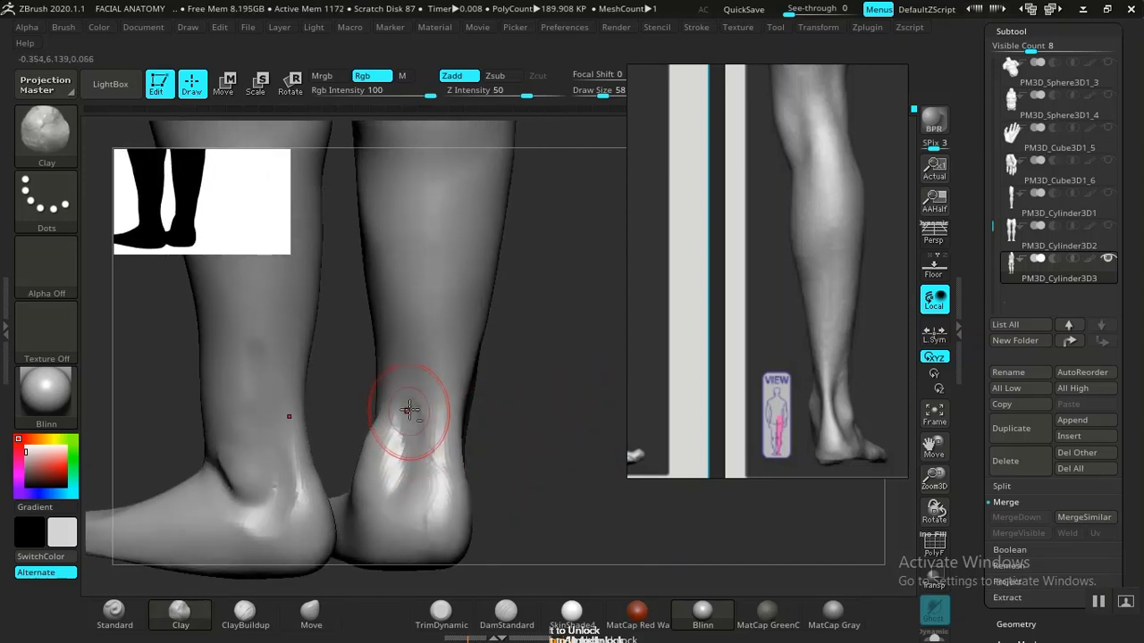
Refine the area between the ankle bone and Achilles tendon with Clay and smooth the strokes down to the heel.
{"action": "mouse_move", "coordinate": [414, 423]}
{"action": "right_mouse_down"}
{"action": "mouse_move", "coordinate": [449, 461]}
{"action": "mouse_move", "coordinate": [590, 388]}
{"action": "mouse_move", "coordinate": [398, 415]}
{"action": "right_mouse_up"}
{"action": "key", "text": "shift"}
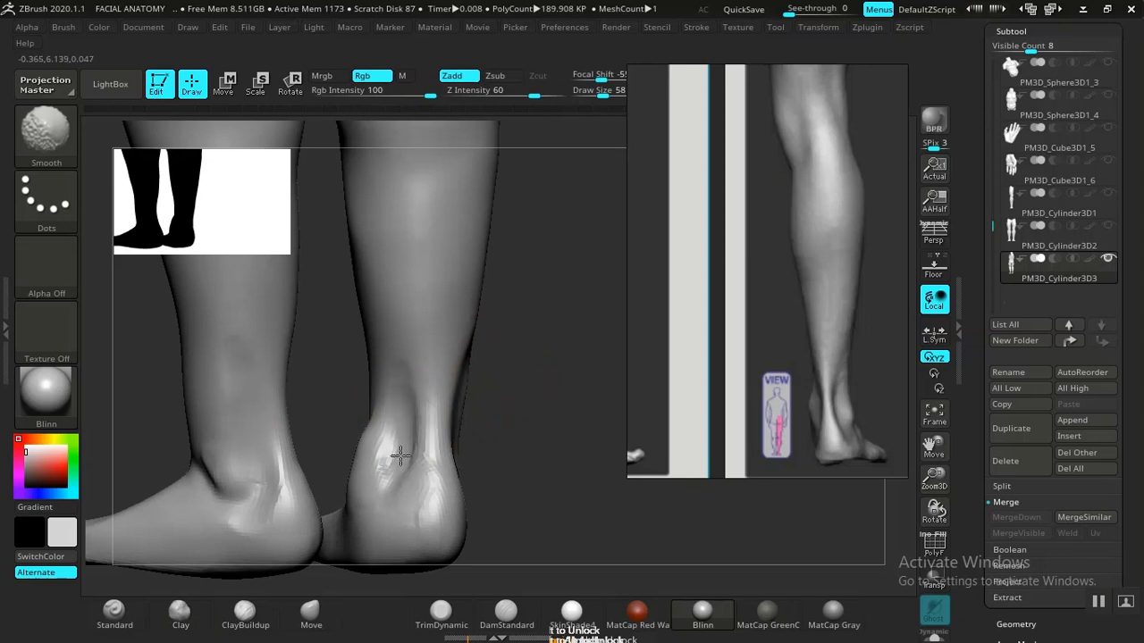
{"action": "mouse_move", "coordinate": [548, 349]}
{"action": "right_mouse_down"}
{"action": "mouse_move", "coordinate": [506, 385]}
{"action": "mouse_move", "coordinate": [523, 403]}
{"action": "mouse_move", "coordinate": [537, 471]}
{"action": "mouse_move", "coordinate": [549, 462]}
{"action": "right_mouse_up"}
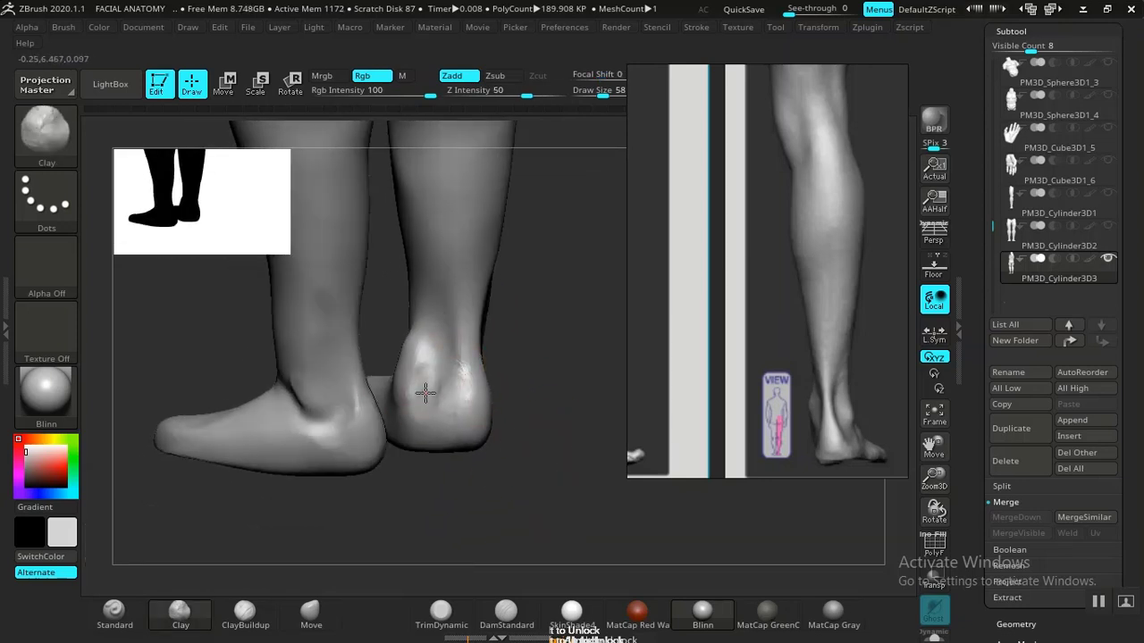
{"action": "left_click_drag", "start_coordinate": [435, 350], "coordinate": [427, 384], "text": "shift"}
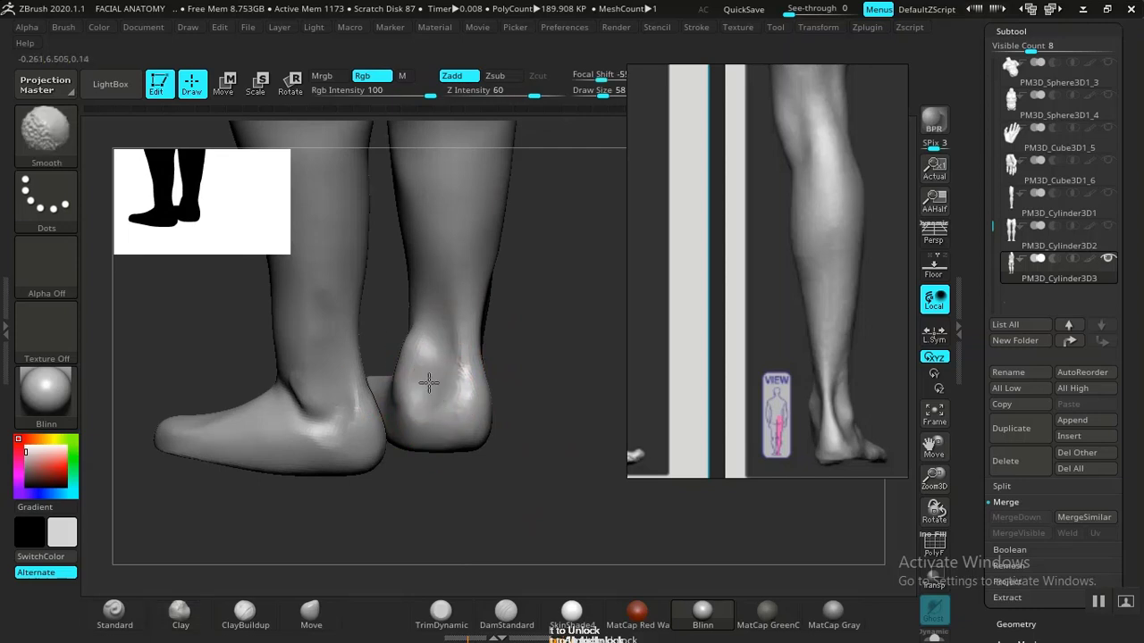
{"action": "mouse_move", "coordinate": [538, 399]}
{"action": "right_mouse_down"}
{"action": "mouse_move", "coordinate": [567, 408]}
{"action": "mouse_move", "coordinate": [564, 460]}
{"action": "mouse_move", "coordinate": [491, 320]}
{"action": "mouse_move", "coordinate": [593, 438]}
{"action": "mouse_move", "coordinate": [600, 420]}
{"action": "right_mouse_up"}
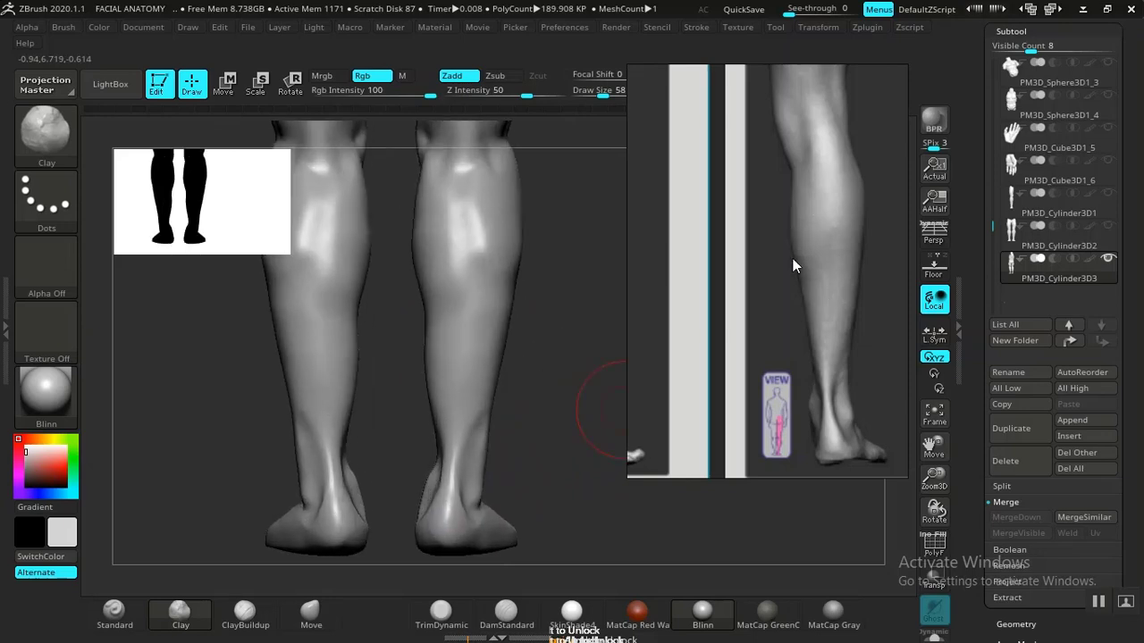
Smooth the upper calves, then shape the hollows behind the knees with Clay and blend them.
{"action": "mouse_move", "coordinate": [578, 333]}
{"action": "right_mouse_down"}
{"action": "mouse_move", "coordinate": [556, 408]}
{"action": "mouse_move", "coordinate": [613, 387]}
{"action": "mouse_move", "coordinate": [499, 389]}
{"action": "mouse_move", "coordinate": [448, 315]}
{"action": "right_mouse_up"}
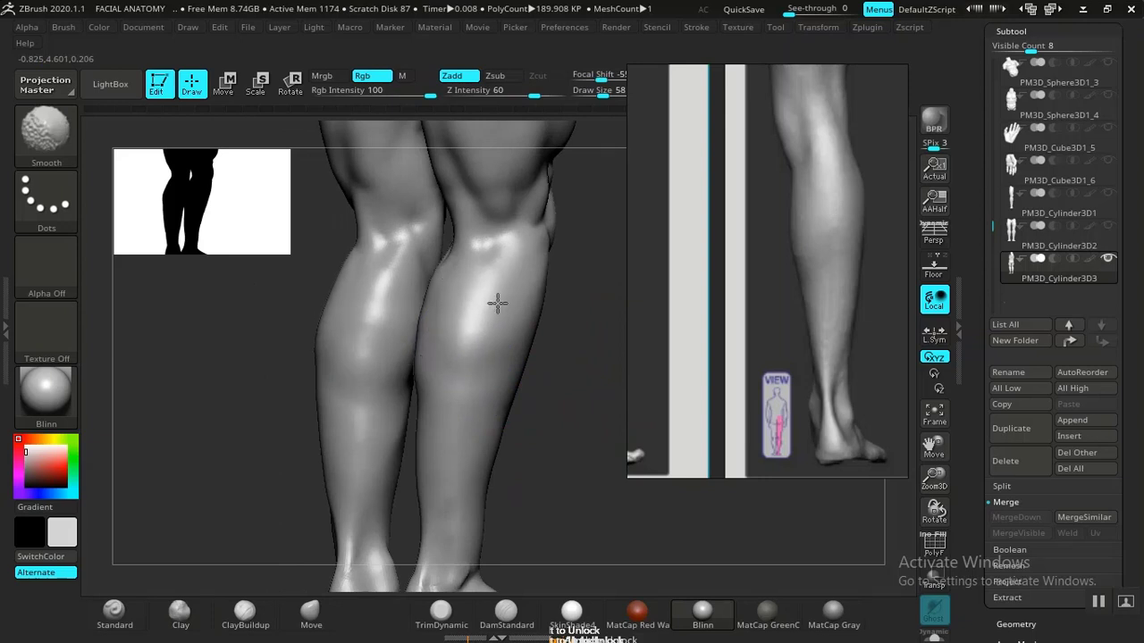
{"action": "mouse_move", "coordinate": [554, 391]}
{"action": "right_mouse_down", "text": "ctrl"}
{"action": "mouse_move", "coordinate": [518, 321]}
{"action": "mouse_move", "coordinate": [564, 378]}
{"action": "mouse_move", "coordinate": [518, 365]}
{"action": "mouse_move", "coordinate": [558, 541]}
{"action": "right_mouse_up", "text": "ctrl"}
{"action": "right_click_drag", "start_coordinate": [559, 541], "coordinate": [421, 372], "text": "alt"}
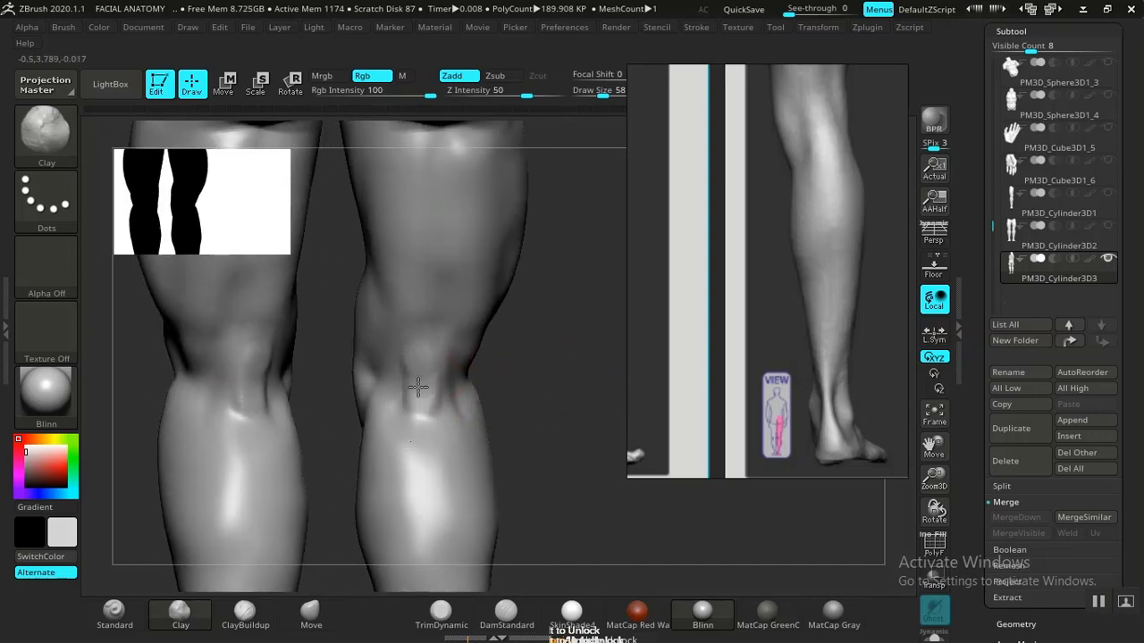
{"action": "mouse_move", "coordinate": [418, 387]}
{"action": "left_mouse_down"}
{"action": "mouse_move", "coordinate": [436, 396]}
{"action": "mouse_move", "coordinate": [438, 420]}
{"action": "mouse_move", "coordinate": [448, 380]}
{"action": "left_mouse_up"}
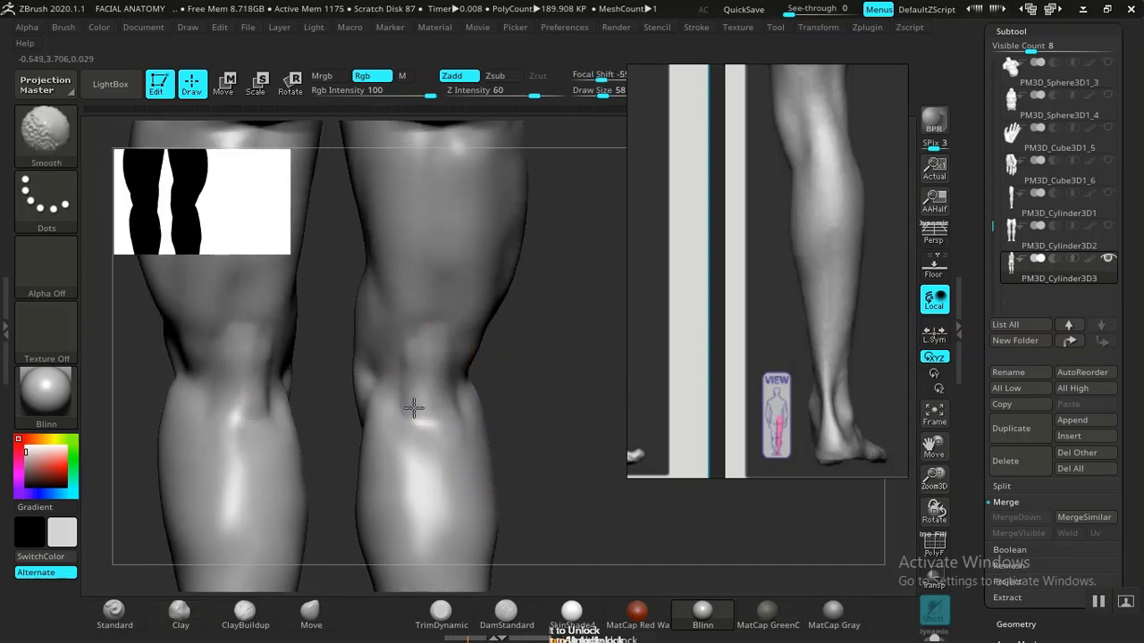
Push in the buttock and back-of-thigh profile in side view with an enlarged Move brush.
{"action": "key", "text": "f"}
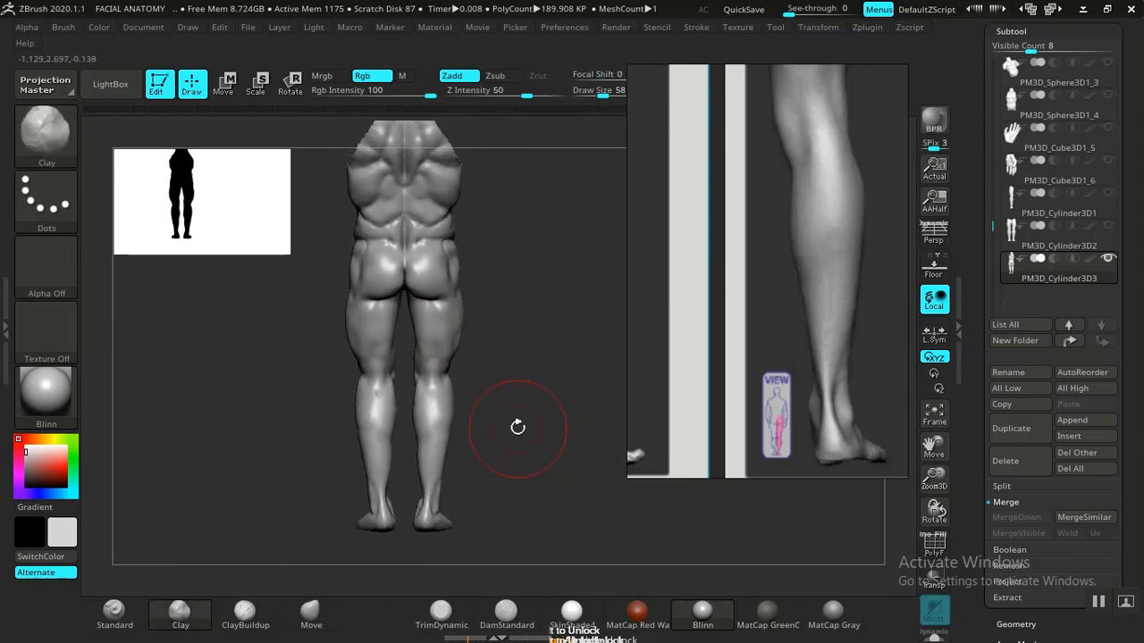
{"action": "mouse_move", "coordinate": [518, 420]}
{"action": "right_mouse_down"}
{"action": "mouse_move", "coordinate": [472, 411]}
{"action": "mouse_move", "coordinate": [566, 434]}
{"action": "mouse_move", "coordinate": [523, 415]}
{"action": "right_mouse_up"}
{"action": "left_click_drag", "start_coordinate": [523, 415], "coordinate": [354, 214], "text": "alt"}
{"action": "left_click_drag", "start_coordinate": [477, 348], "coordinate": [446, 420]}
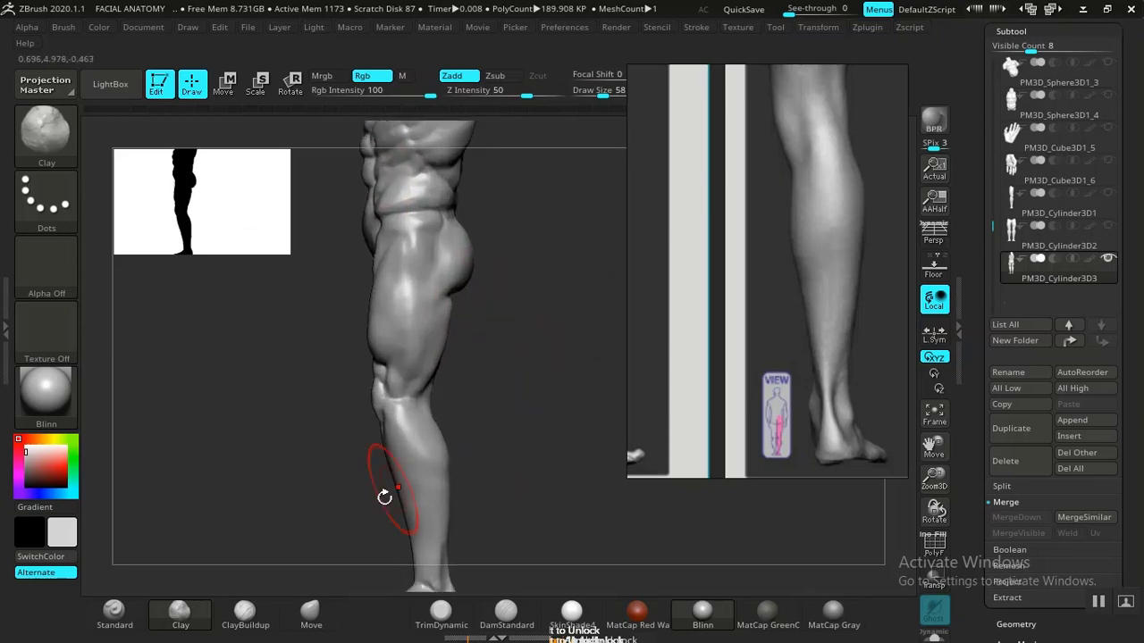
{"action": "left_click", "coordinate": [311, 611]}
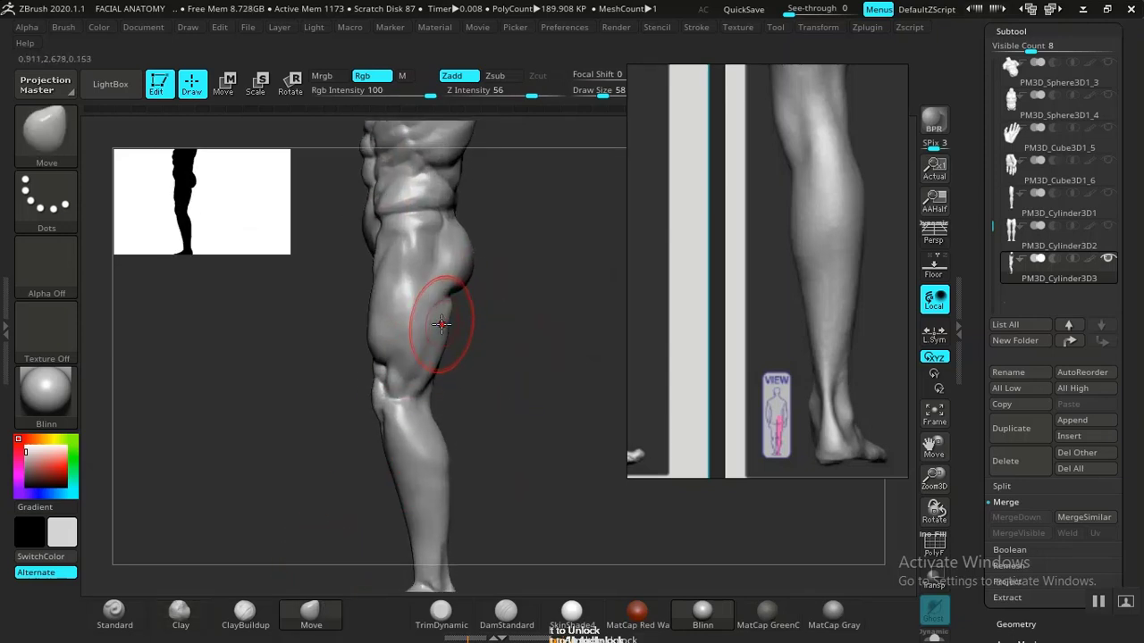
{"action": "key", "text": "bracketright"}
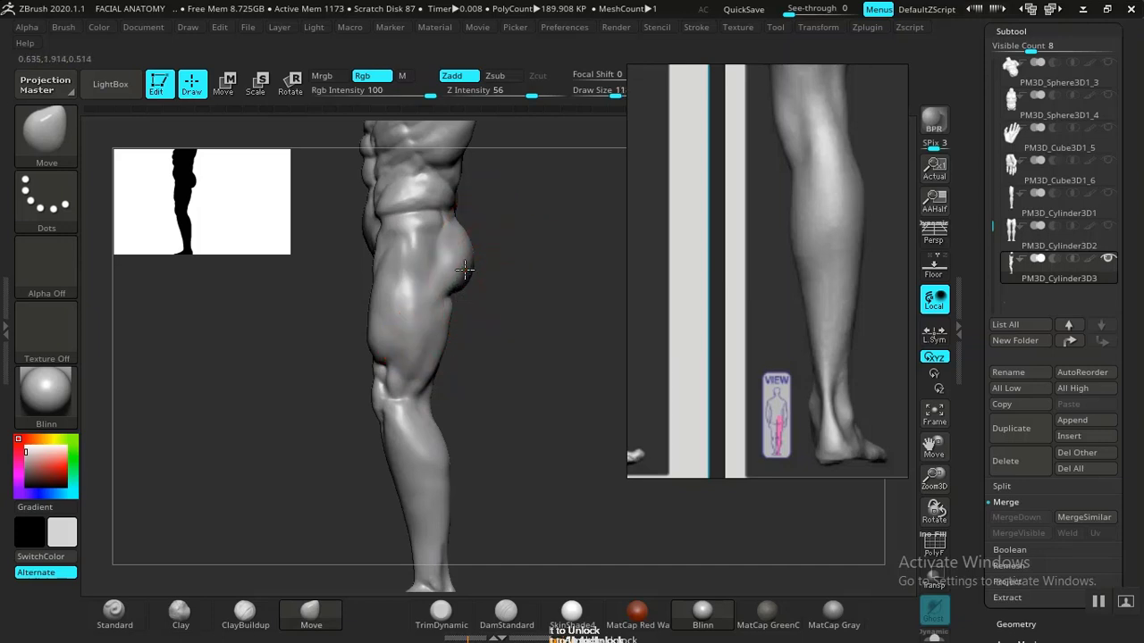
{"action": "left_click_drag", "start_coordinate": [460, 265], "coordinate": [467, 276]}
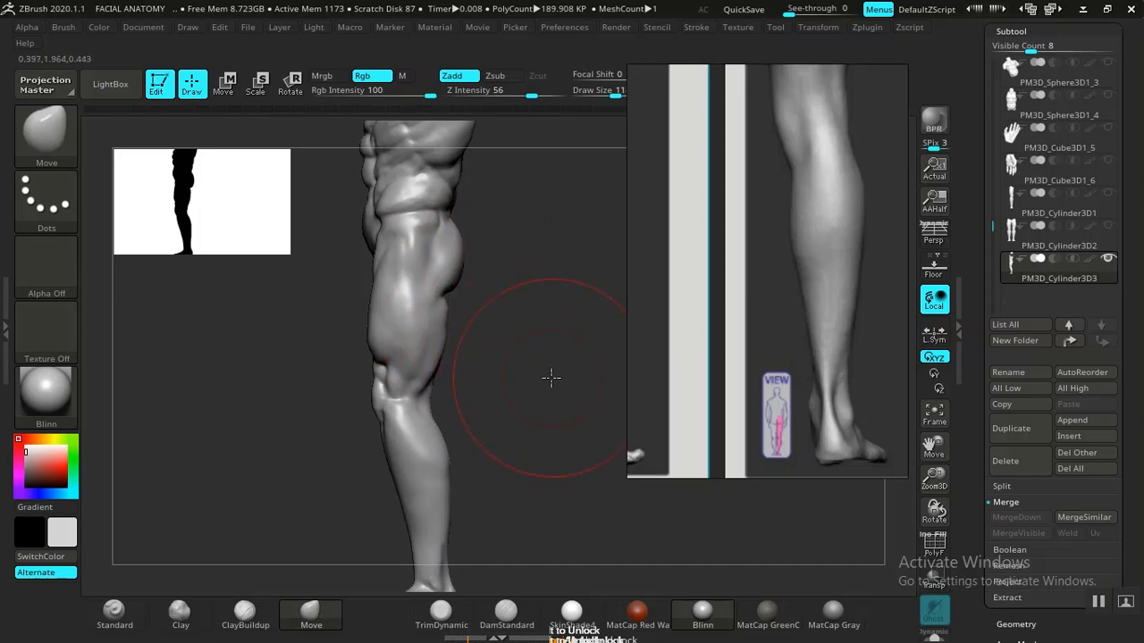
{"action": "mouse_move", "coordinate": [552, 377]}
{"action": "left_mouse_down", "text": "alt"}
{"action": "mouse_move", "coordinate": [477, 278]}
{"action": "mouse_move", "coordinate": [536, 469]}
{"action": "left_mouse_up", "text": "alt"}
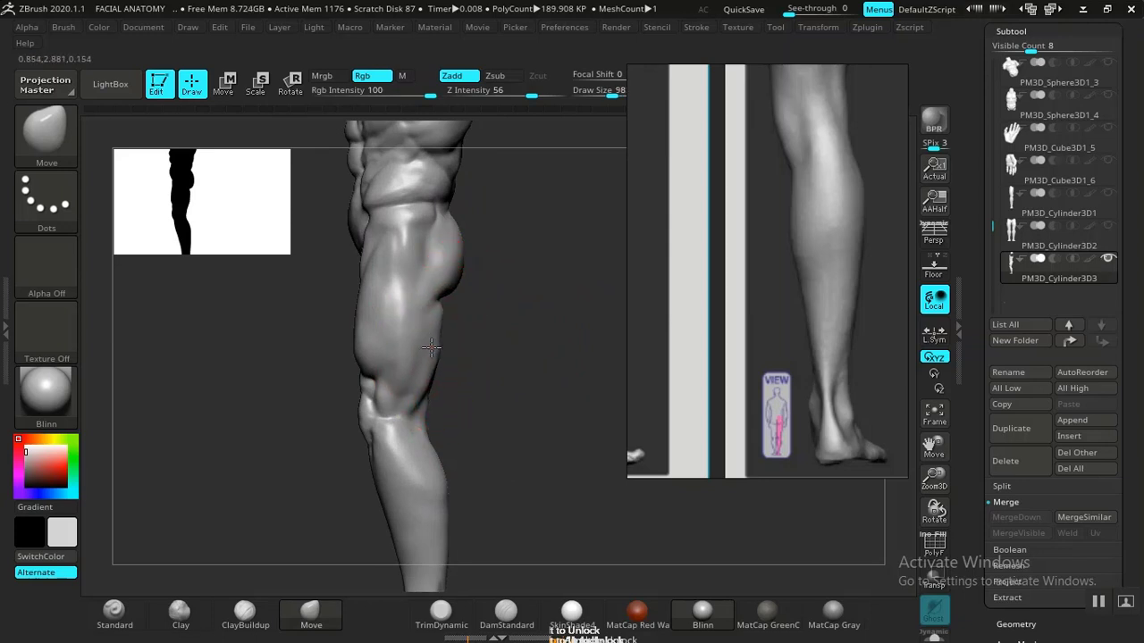
{"action": "mouse_move", "coordinate": [461, 355]}
{"action": "left_mouse_down"}
{"action": "mouse_move", "coordinate": [513, 388]}
{"action": "mouse_move", "coordinate": [400, 360]}
{"action": "mouse_move", "coordinate": [446, 313]}
{"action": "left_mouse_up"}
Adjust the back profile of the calf from the opposite side using the Move brush at Draw Size 62.
{"action": "key", "text": "shift"}
{"action": "left_click_drag", "start_coordinate": [316, 393], "coordinate": [285, 358], "text": "alt"}
{"action": "mouse_move", "coordinate": [295, 384]}
{"action": "left_mouse_down"}
{"action": "mouse_move", "coordinate": [523, 419]}
{"action": "mouse_move", "coordinate": [510, 377]}
{"action": "mouse_move", "coordinate": [538, 437]}
{"action": "mouse_move", "coordinate": [613, 447]}
{"action": "mouse_move", "coordinate": [525, 419]}
{"action": "mouse_move", "coordinate": [547, 432]}
{"action": "mouse_move", "coordinate": [485, 372]}
{"action": "left_mouse_up"}
{"action": "mouse_move", "coordinate": [510, 441]}
{"action": "left_mouse_down", "text": "alt"}
{"action": "mouse_move", "coordinate": [497, 385]}
{"action": "mouse_move", "coordinate": [510, 435]}
{"action": "mouse_move", "coordinate": [503, 428]}
{"action": "left_mouse_up", "text": "alt"}
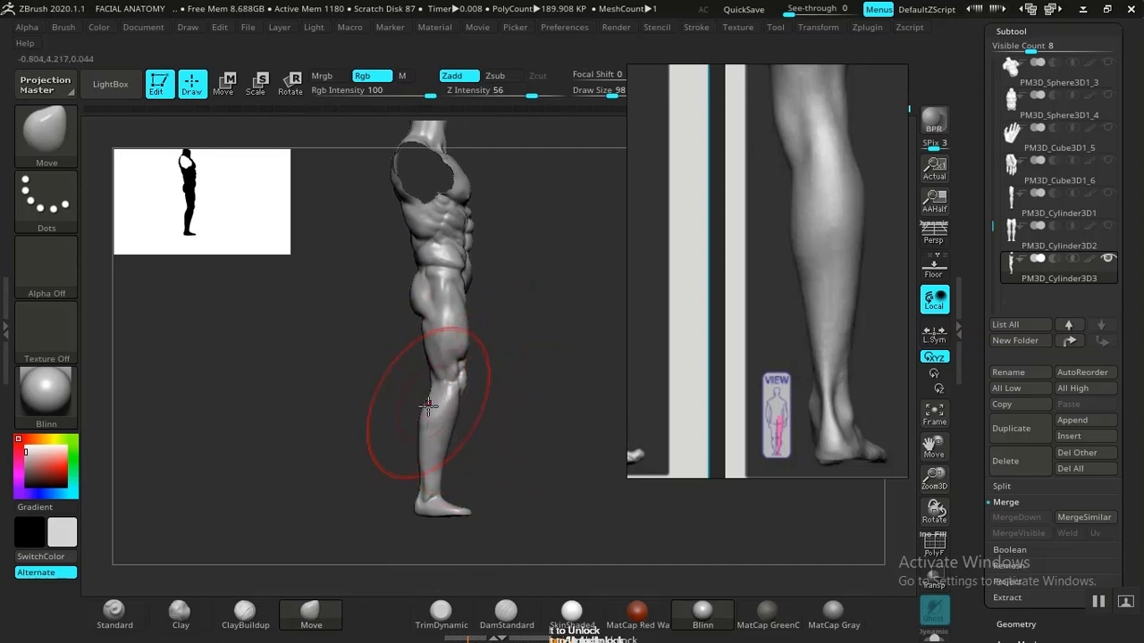
{"action": "key", "text": "bracketleft"}
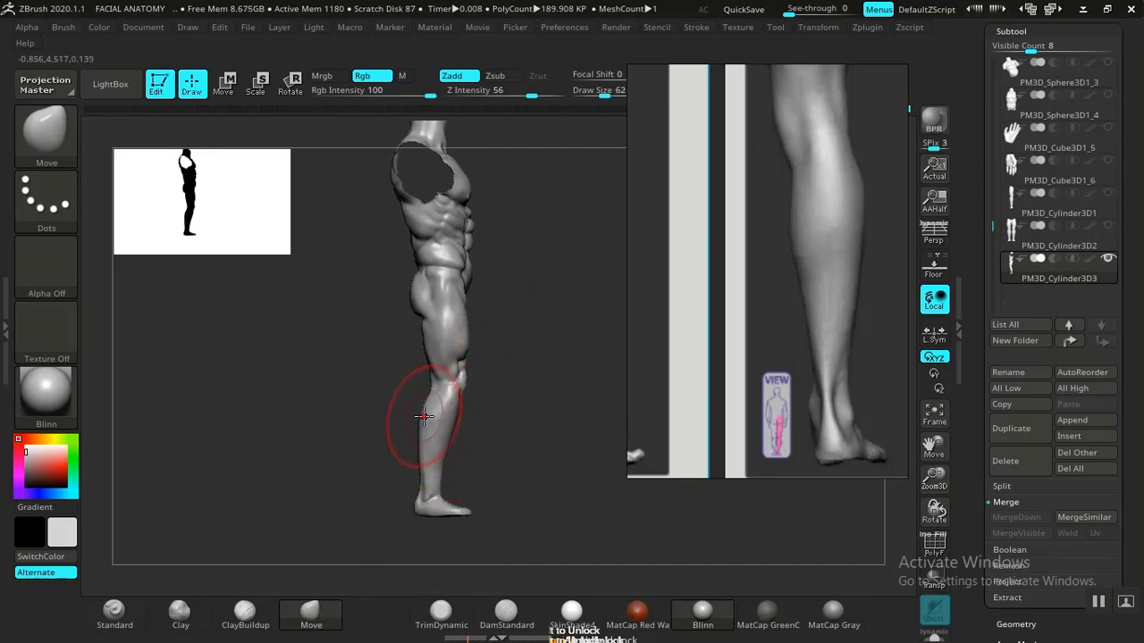
{"action": "left_click_drag", "start_coordinate": [548, 438], "coordinate": [450, 429]}
{"action": "left_click_drag", "start_coordinate": [571, 414], "coordinate": [531, 426], "text": "alt"}
Bring up the side-view leg reference and refine the front contour of the shin and ankle with the Move brush.
{"action": "left_click_drag", "start_coordinate": [578, 505], "coordinate": [582, 545], "text": "alt"}
{"action": "left_click_drag", "start_coordinate": [577, 514], "coordinate": [615, 371]}
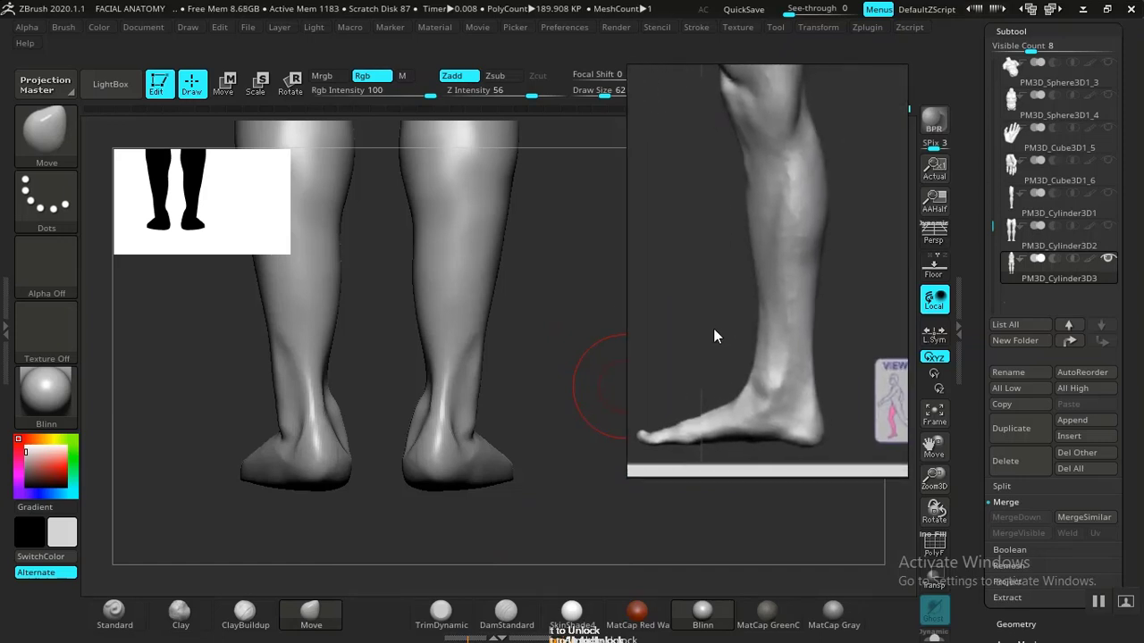
{"action": "mouse_move", "coordinate": [532, 395]}
{"action": "left_mouse_down"}
{"action": "mouse_move", "coordinate": [661, 398]}
{"action": "mouse_move", "coordinate": [567, 390]}
{"action": "mouse_move", "coordinate": [589, 365]}
{"action": "mouse_move", "coordinate": [613, 366]}
{"action": "mouse_move", "coordinate": [348, 345]}
{"action": "mouse_move", "coordinate": [311, 362]}
{"action": "mouse_move", "coordinate": [314, 375]}
{"action": "mouse_move", "coordinate": [279, 348]}
{"action": "mouse_move", "coordinate": [398, 343]}
{"action": "left_mouse_up"}
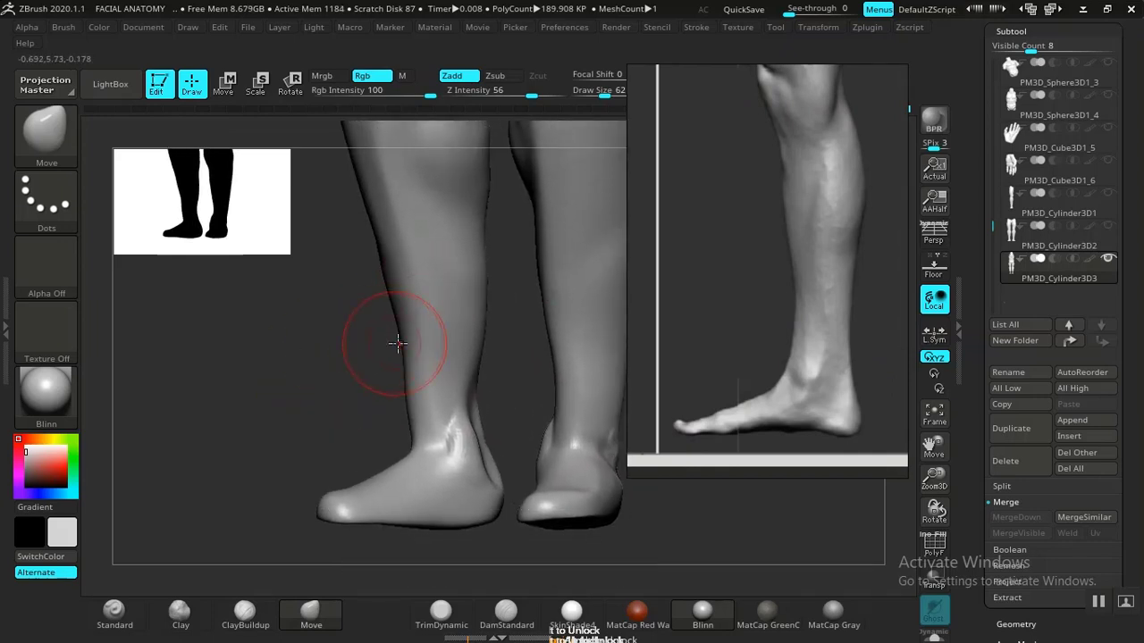
{"action": "left_click_drag", "start_coordinate": [397, 560], "coordinate": [485, 580]}
Carve a shallow groove down the inner calf towards the ankle with DamStandard at Z Intensity 33 and smooth it.
{"action": "left_click", "coordinate": [506, 611]}
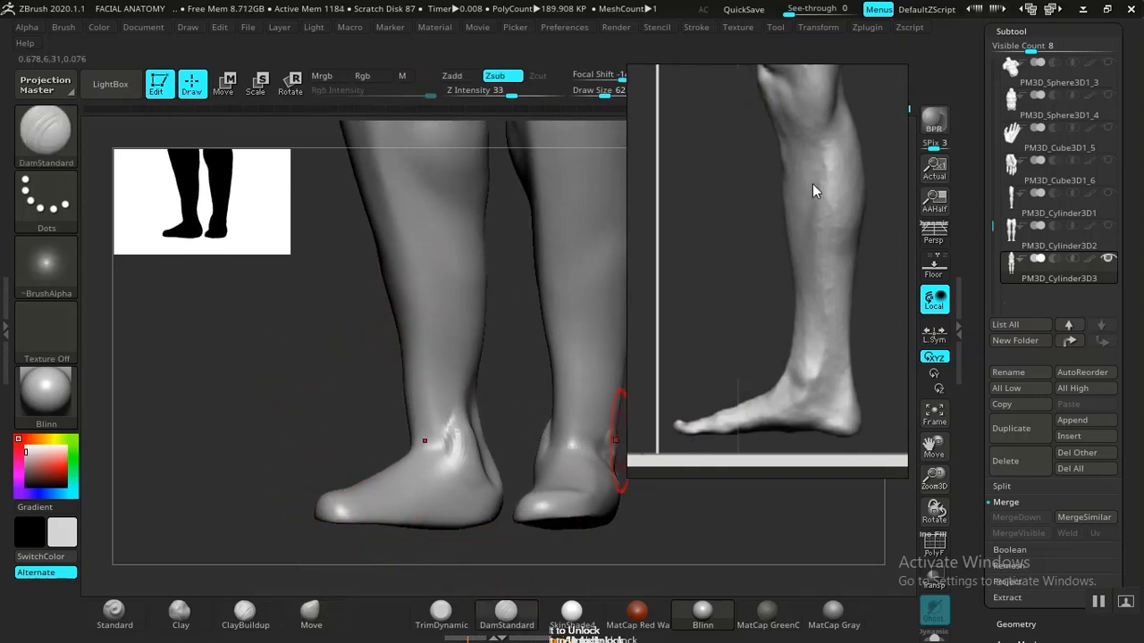
{"action": "left_click_drag", "start_coordinate": [301, 390], "coordinate": [377, 433]}
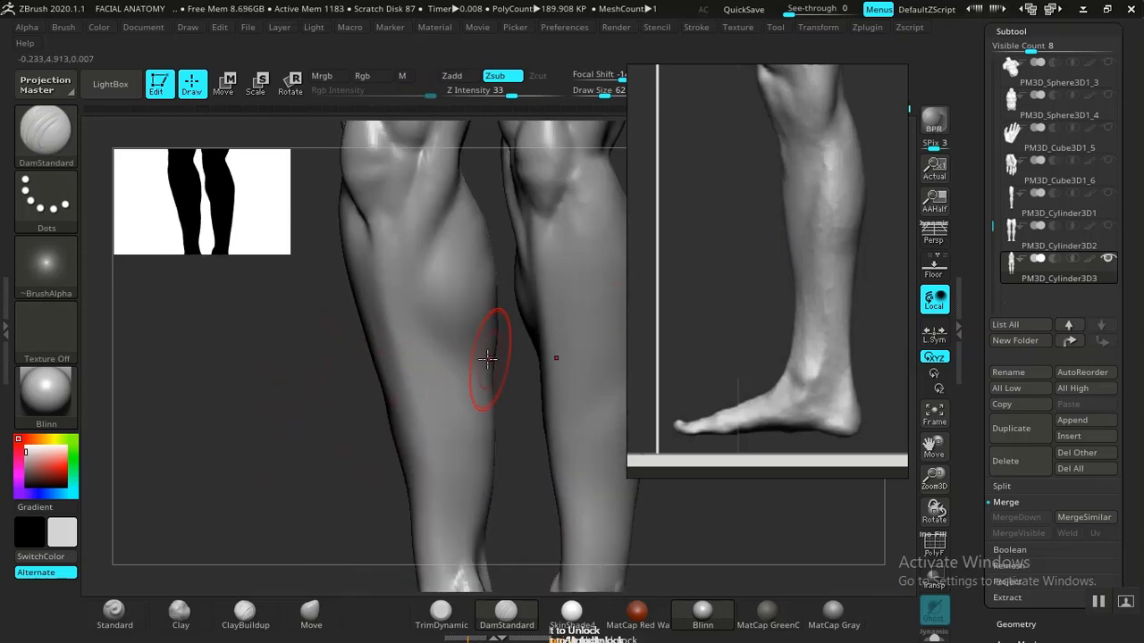
{"action": "left_click_drag", "start_coordinate": [335, 481], "coordinate": [408, 268]}
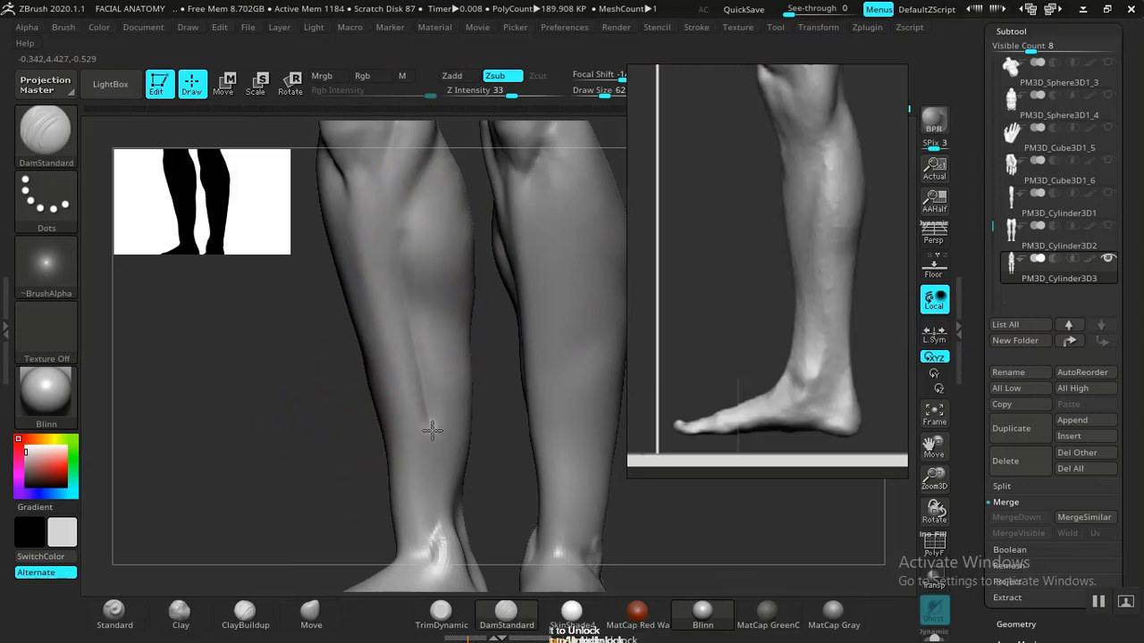
{"action": "left_click_drag", "start_coordinate": [445, 494], "coordinate": [446, 506]}
{"action": "key", "text": "ctrl+z"}
{"action": "left_click_drag", "start_coordinate": [493, 474], "coordinate": [497, 476]}
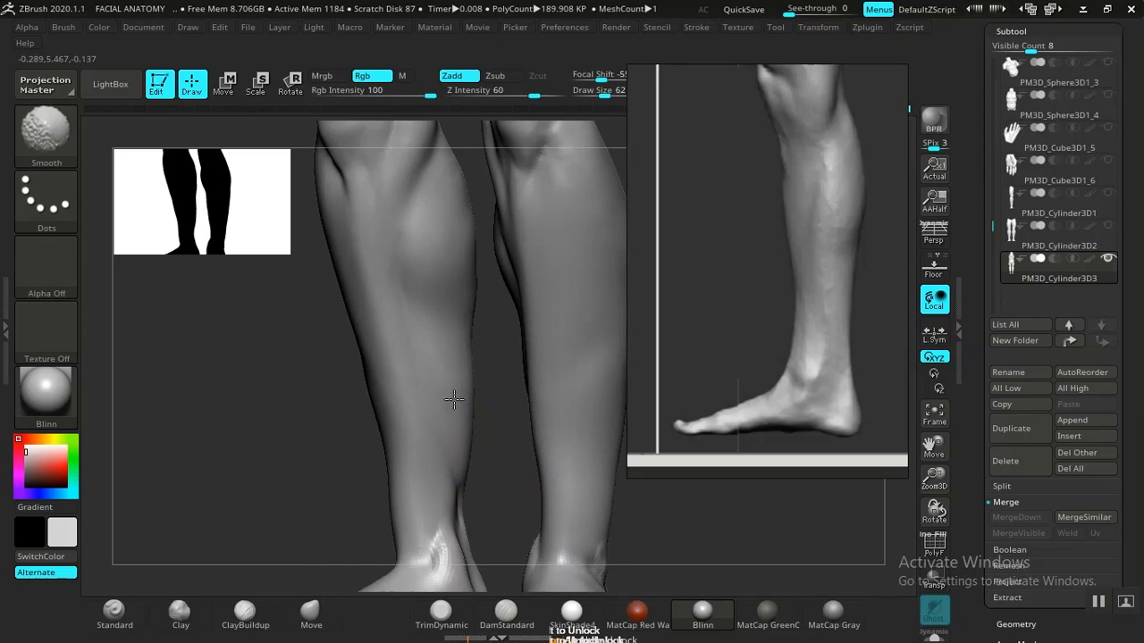
{"action": "left_click_drag", "start_coordinate": [454, 434], "coordinate": [459, 373], "text": "shift"}
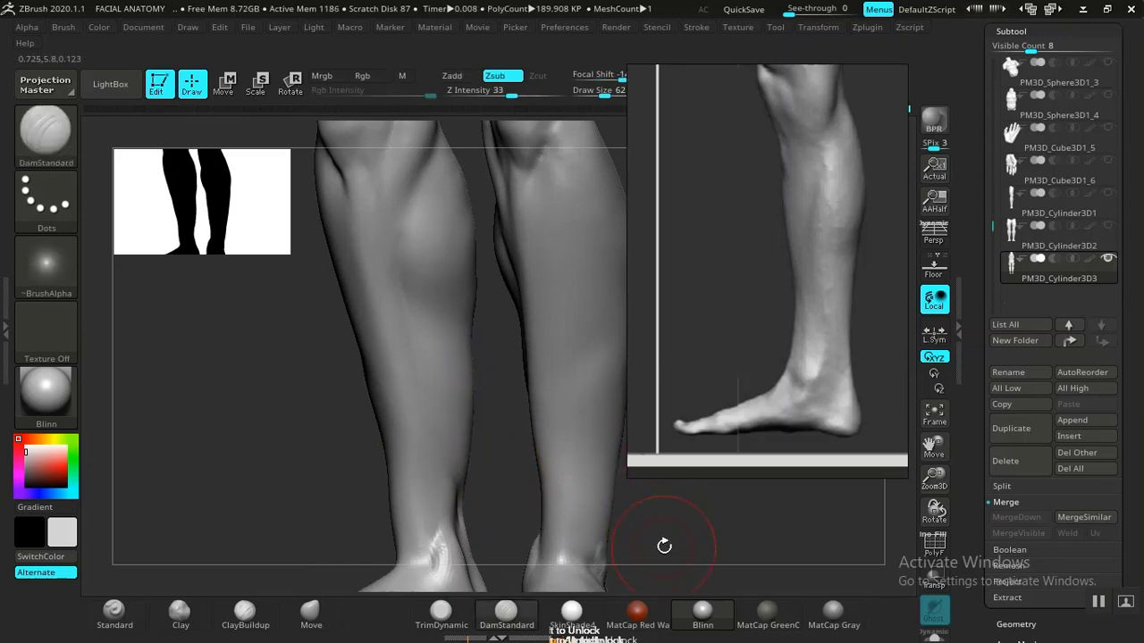
Build up the inner ankle bone with ClayBuildup at Z Intensity 20 and smooth it into the lower leg.
{"action": "left_click_drag", "start_coordinate": [664, 545], "coordinate": [628, 368], "text": "alt"}
{"action": "left_click_drag", "start_coordinate": [618, 489], "coordinate": [438, 431]}
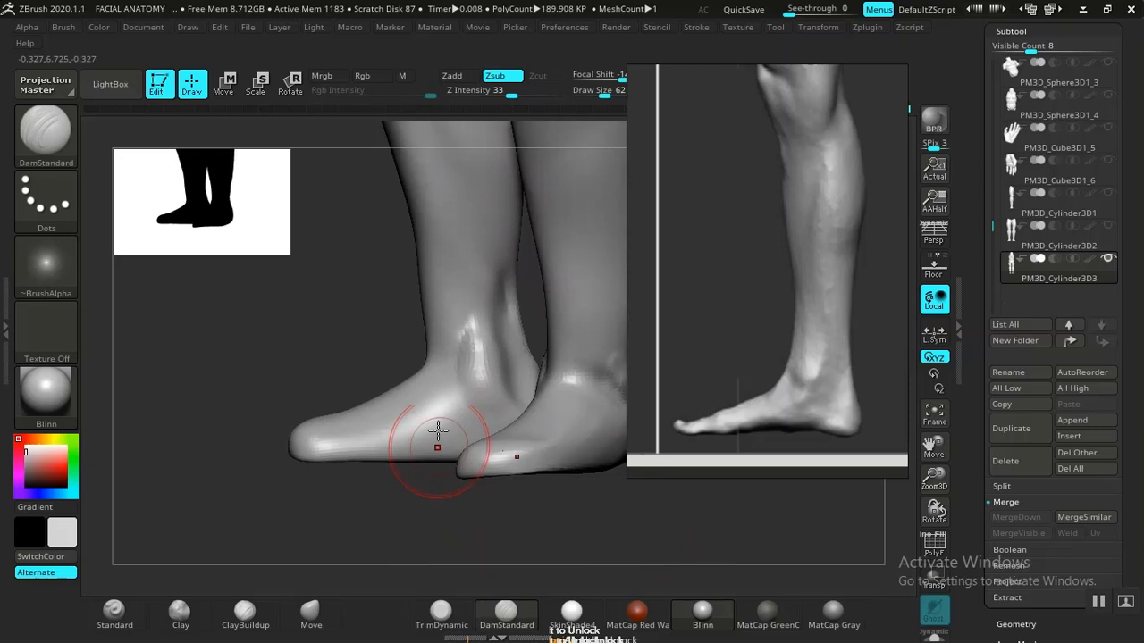
{"action": "left_click", "coordinate": [245, 612]}
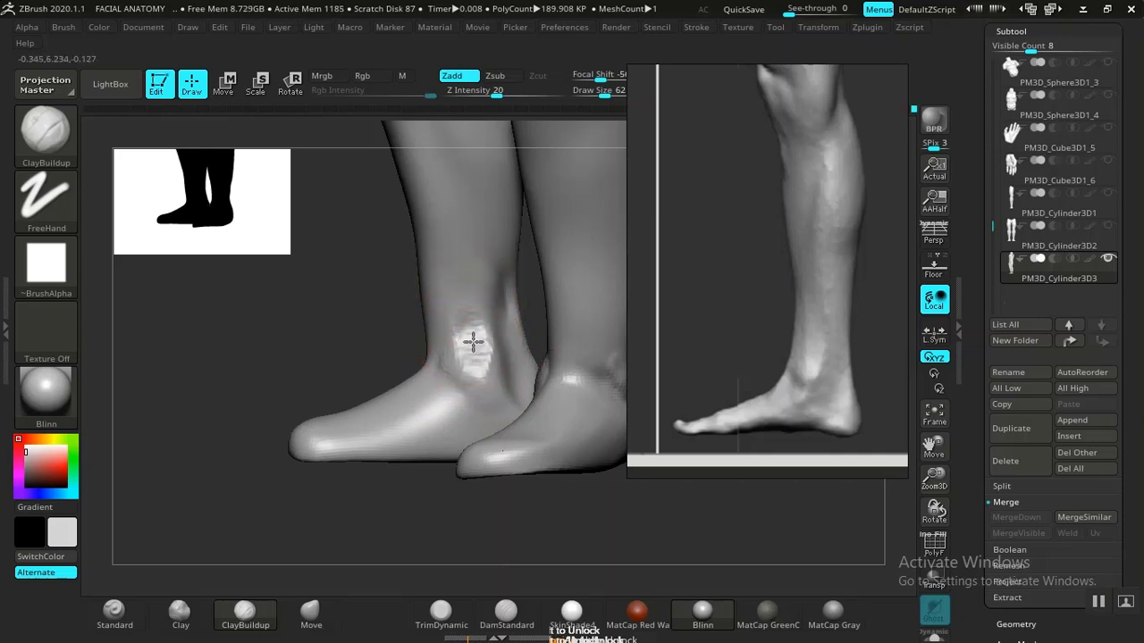
{"action": "key", "text": "shift"}
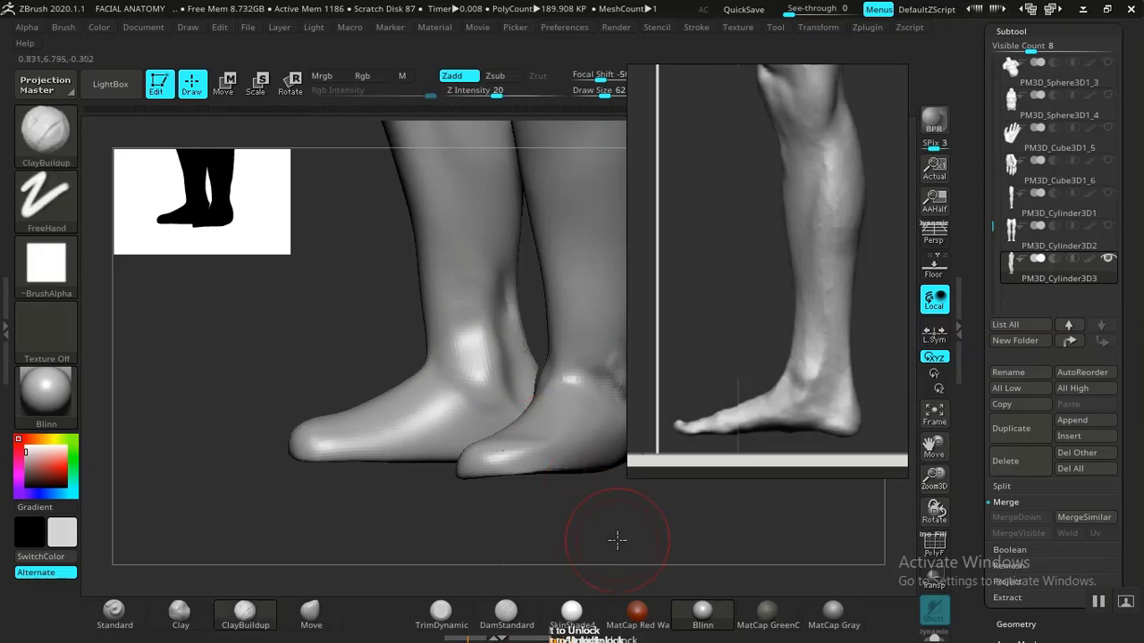
Carve a groove around the underside of the inner ankle bone with DamStandard at Z Intensity 33 and soften its edges.
{"action": "left_click_drag", "start_coordinate": [615, 539], "coordinate": [536, 500], "text": "alt"}
{"action": "left_click_drag", "start_coordinate": [524, 500], "coordinate": [569, 499]}
{"action": "left_click_drag", "start_coordinate": [509, 460], "coordinate": [450, 592]}
{"action": "left_click", "coordinate": [506, 611]}
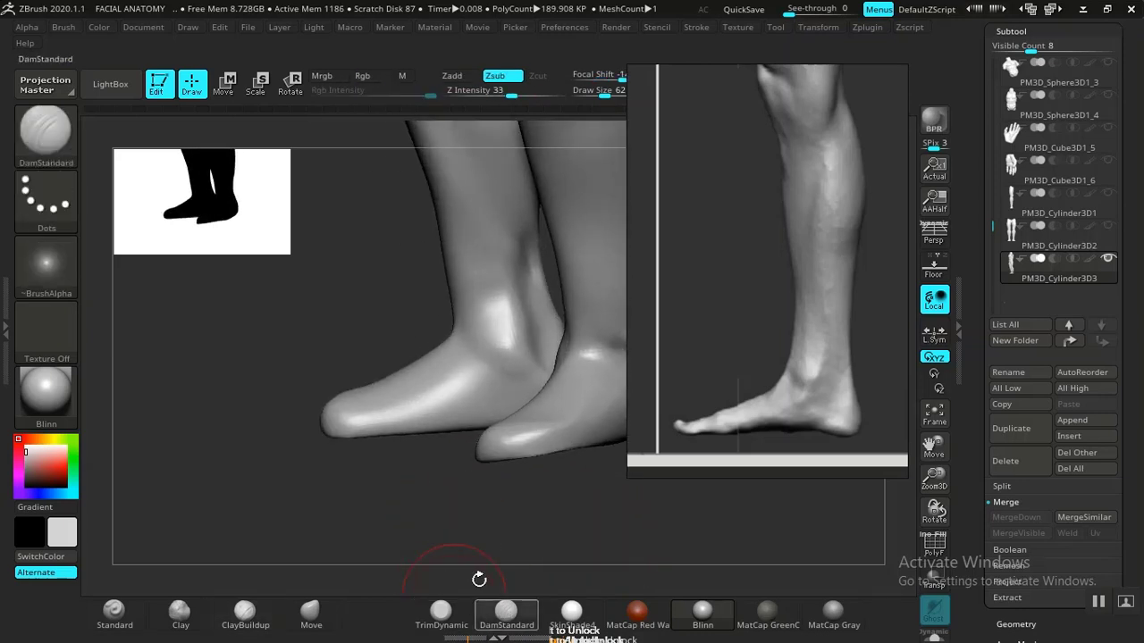
{"action": "left_click_drag", "start_coordinate": [423, 536], "coordinate": [447, 342]}
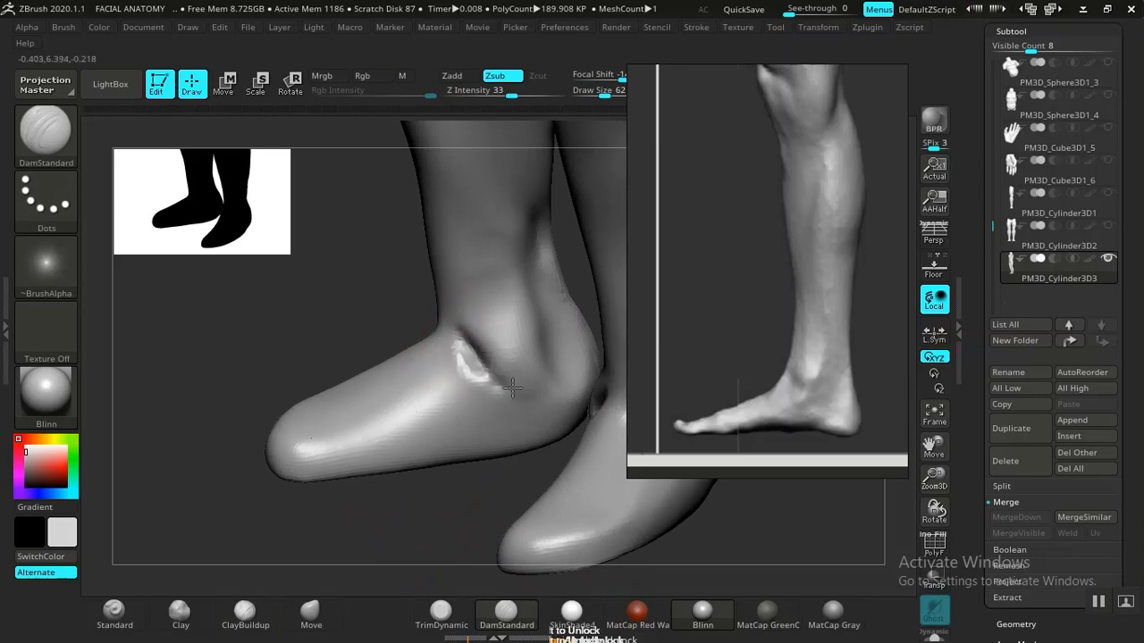
{"action": "left_click_drag", "start_coordinate": [484, 386], "coordinate": [459, 352], "text": "shift"}
{"action": "key", "text": "ctrl+z"}
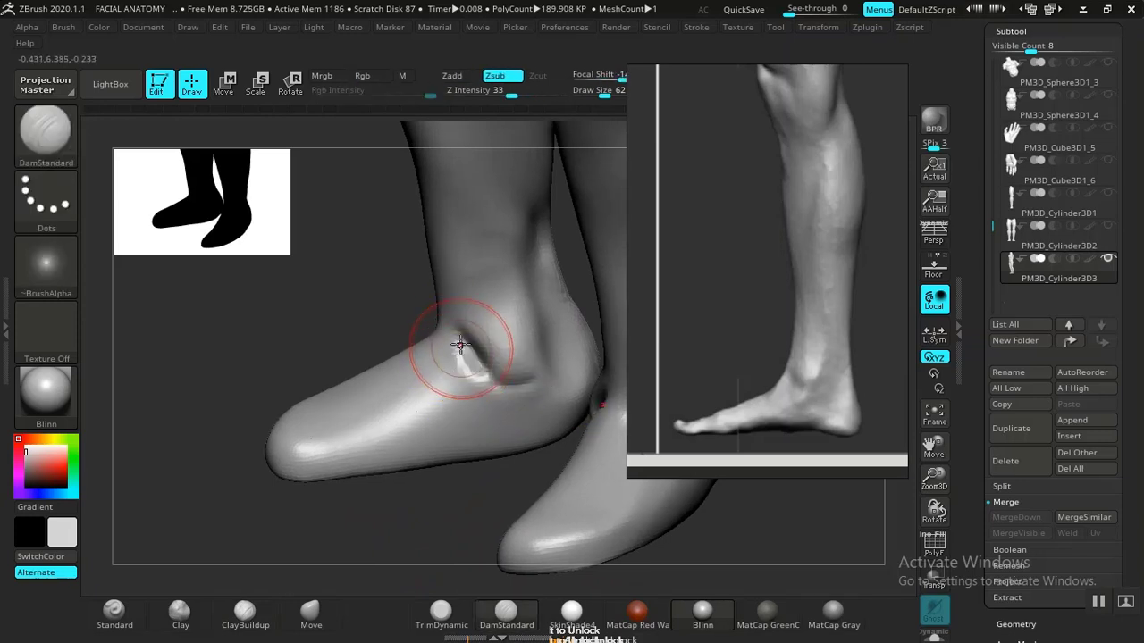
{"action": "left_click_drag", "start_coordinate": [506, 93], "coordinate": [469, 93]}
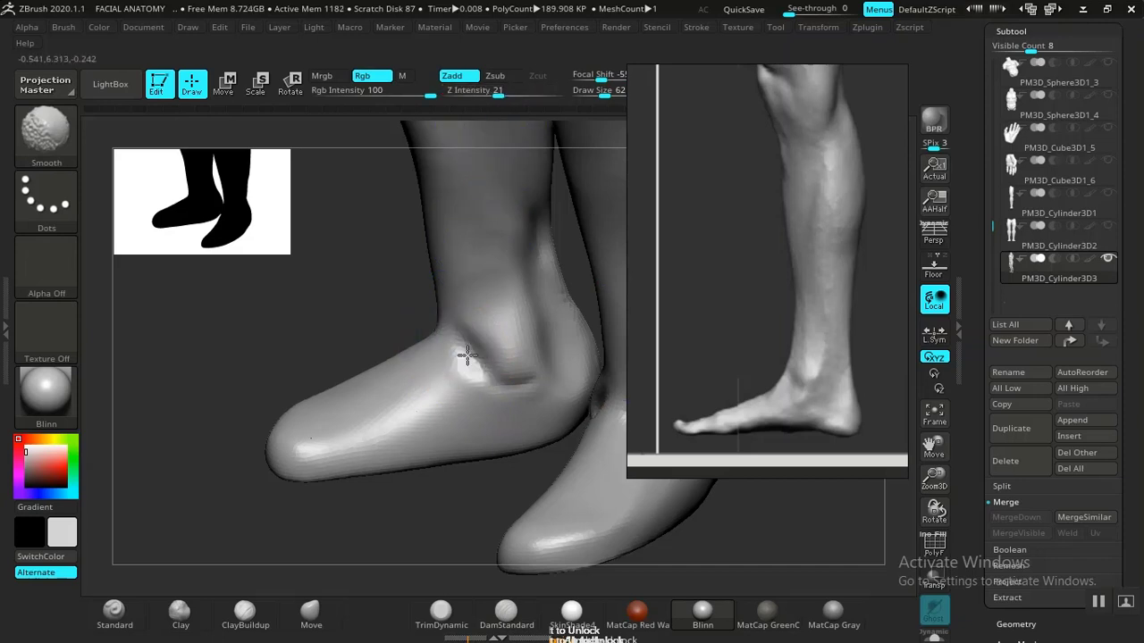
{"action": "mouse_move", "coordinate": [492, 398]}
{"action": "left_mouse_down", "text": "shift"}
{"action": "mouse_move", "coordinate": [414, 406]}
{"action": "mouse_move", "coordinate": [501, 411]}
{"action": "mouse_move", "coordinate": [492, 393]}
{"action": "mouse_move", "coordinate": [533, 389]}
{"action": "mouse_move", "coordinate": [519, 382]}
{"action": "mouse_move", "coordinate": [551, 363]}
{"action": "left_mouse_up", "text": "shift"}
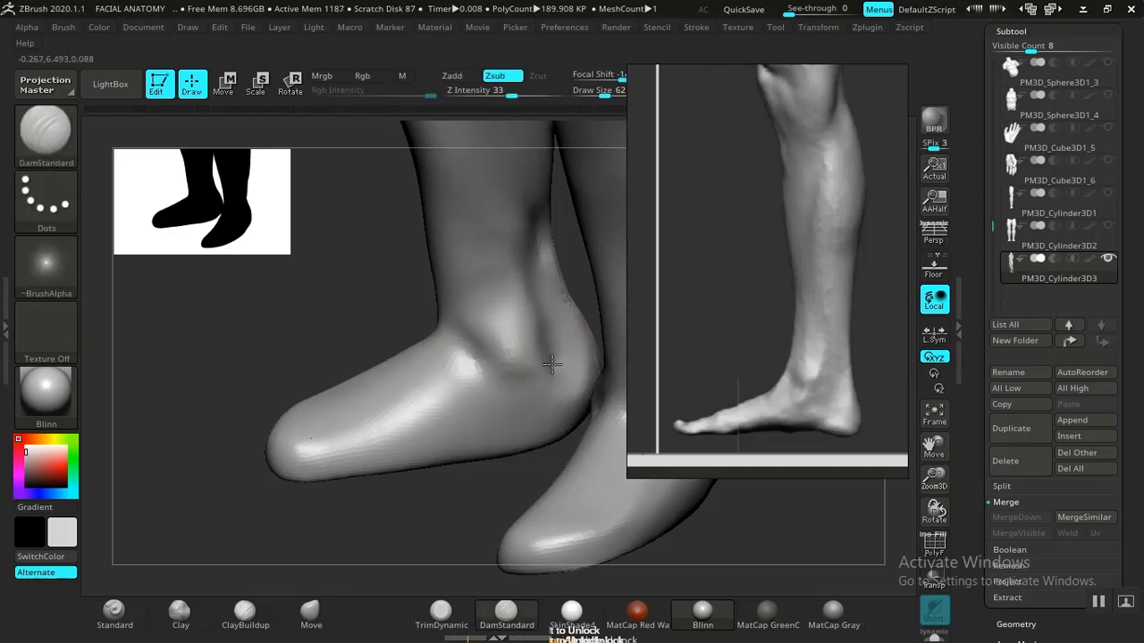
{"action": "mouse_move", "coordinate": [471, 347]}
{"action": "left_mouse_down", "text": "shift"}
{"action": "mouse_move", "coordinate": [477, 336]}
{"action": "mouse_move", "coordinate": [468, 350]}
{"action": "left_mouse_up", "text": "shift"}
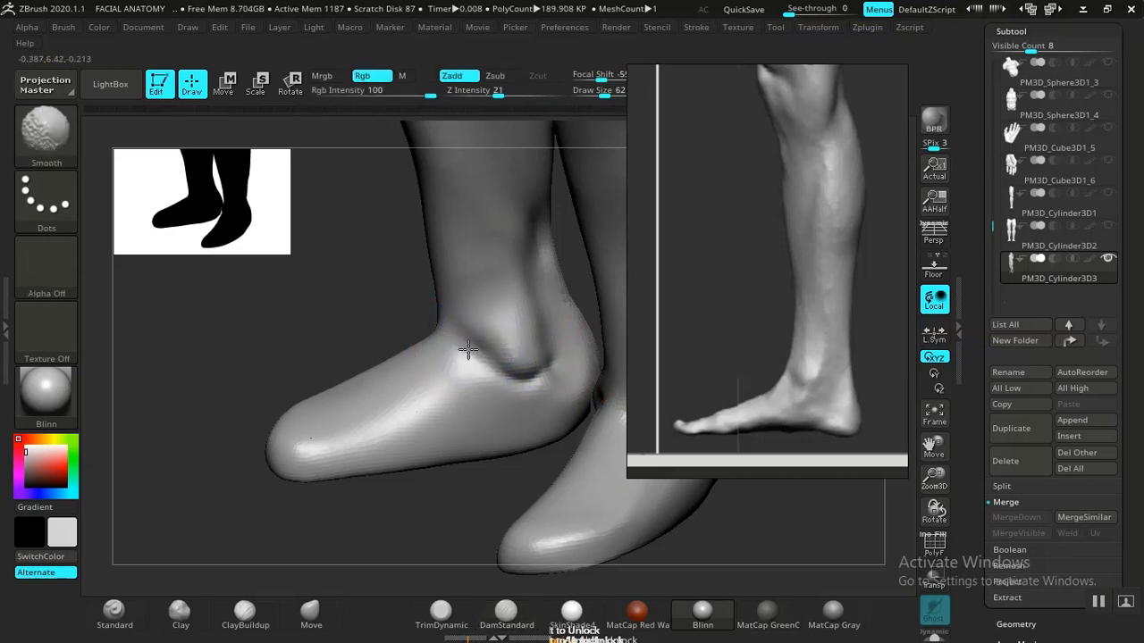
Add volume to the inner ankle bone and the back of the ankle above the heel with ClayBuildup, and smooth the strokes.
{"action": "left_click", "coordinate": [244, 615]}
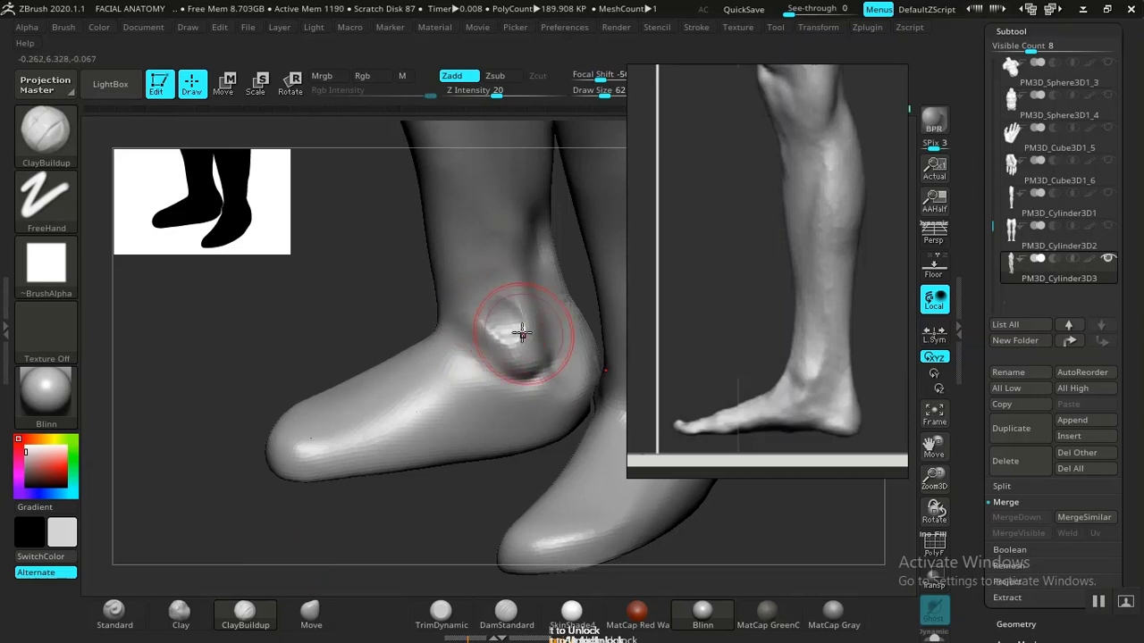
{"action": "left_click_drag", "start_coordinate": [522, 333], "coordinate": [490, 326], "text": "shift"}
{"action": "mouse_move", "coordinate": [452, 503]}
{"action": "left_mouse_down", "text": "alt"}
{"action": "mouse_move", "coordinate": [551, 437]}
{"action": "mouse_move", "coordinate": [453, 448]}
{"action": "mouse_move", "coordinate": [526, 510]}
{"action": "mouse_move", "coordinate": [506, 503]}
{"action": "mouse_move", "coordinate": [496, 476]}
{"action": "mouse_move", "coordinate": [554, 480]}
{"action": "mouse_move", "coordinate": [379, 550]}
{"action": "mouse_move", "coordinate": [447, 545]}
{"action": "left_mouse_up", "text": "alt"}
{"action": "left_click_drag", "start_coordinate": [295, 549], "coordinate": [255, 544]}
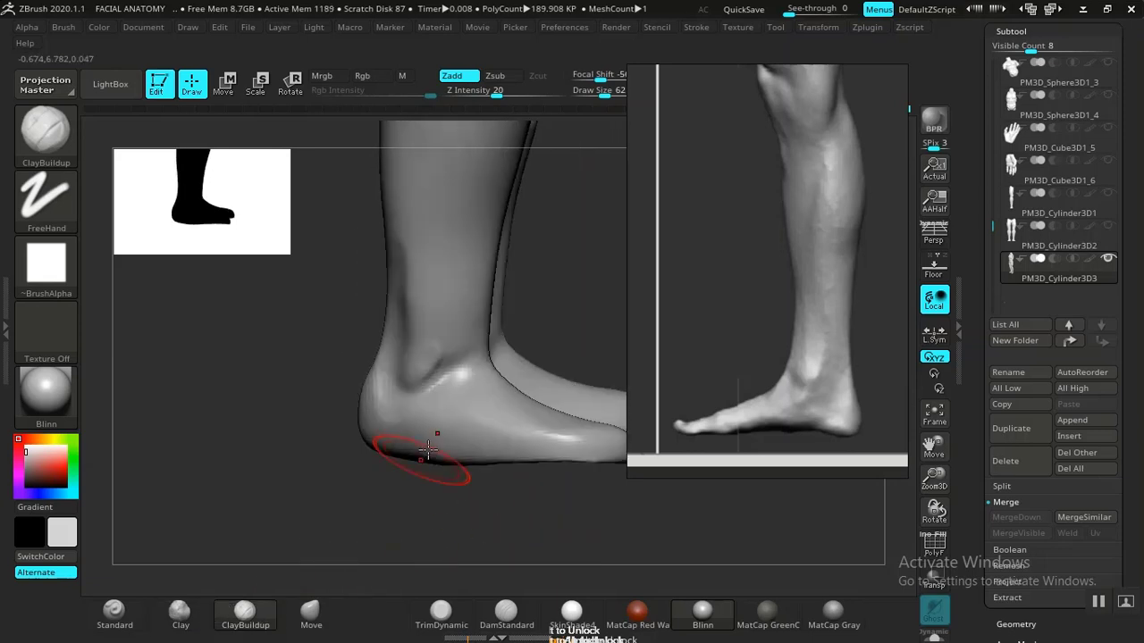
{"action": "mouse_move", "coordinate": [454, 372]}
{"action": "left_mouse_down"}
{"action": "mouse_move", "coordinate": [417, 359]}
{"action": "mouse_move", "coordinate": [444, 370]}
{"action": "mouse_move", "coordinate": [422, 353]}
{"action": "mouse_move", "coordinate": [406, 265]}
{"action": "mouse_move", "coordinate": [392, 308]}
{"action": "mouse_move", "coordinate": [394, 240]}
{"action": "left_mouse_up"}
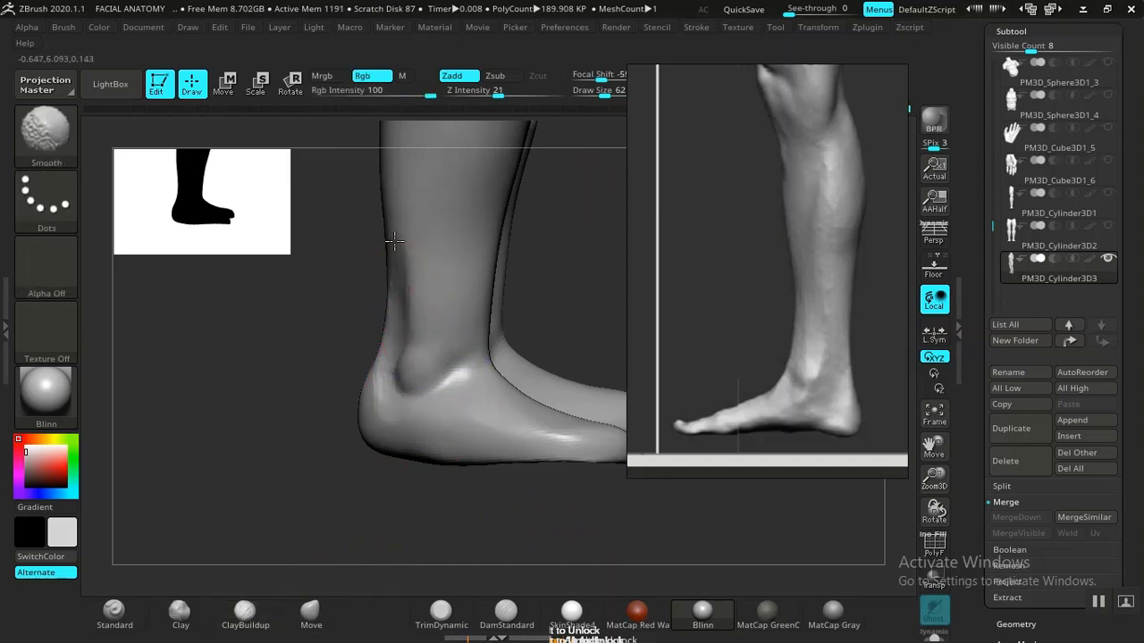
{"action": "left_click_drag", "start_coordinate": [259, 357], "coordinate": [151, 232], "text": "alt"}
{"action": "left_click_drag", "start_coordinate": [432, 452], "coordinate": [403, 421], "text": "shift"}
{"action": "left_click_drag", "start_coordinate": [514, 357], "coordinate": [503, 527], "text": "alt"}
{"action": "left_click_drag", "start_coordinate": [526, 375], "coordinate": [553, 370], "text": "alt"}
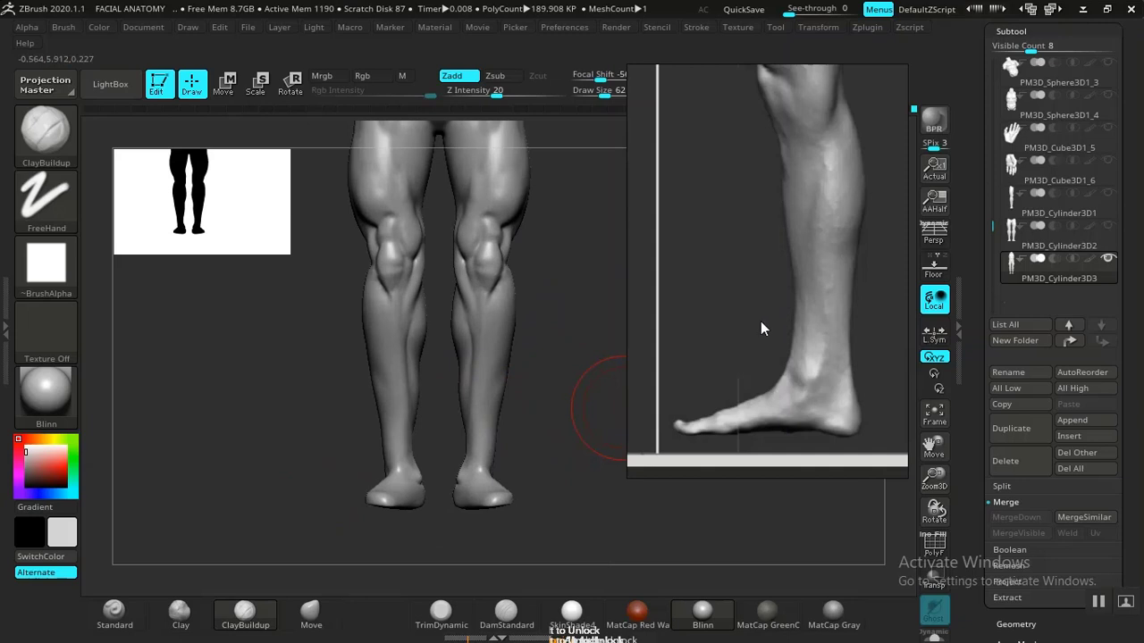
Raise the arch of the foot in side view with the Move brush at Draw Size 62 and smooth the sole.
{"action": "left_click_drag", "start_coordinate": [618, 429], "coordinate": [558, 465]}
{"action": "mouse_move", "coordinate": [495, 490]}
{"action": "left_mouse_down"}
{"action": "mouse_move", "coordinate": [503, 528]}
{"action": "mouse_move", "coordinate": [465, 546]}
{"action": "mouse_move", "coordinate": [541, 500]}
{"action": "mouse_move", "coordinate": [413, 527]}
{"action": "left_mouse_up"}
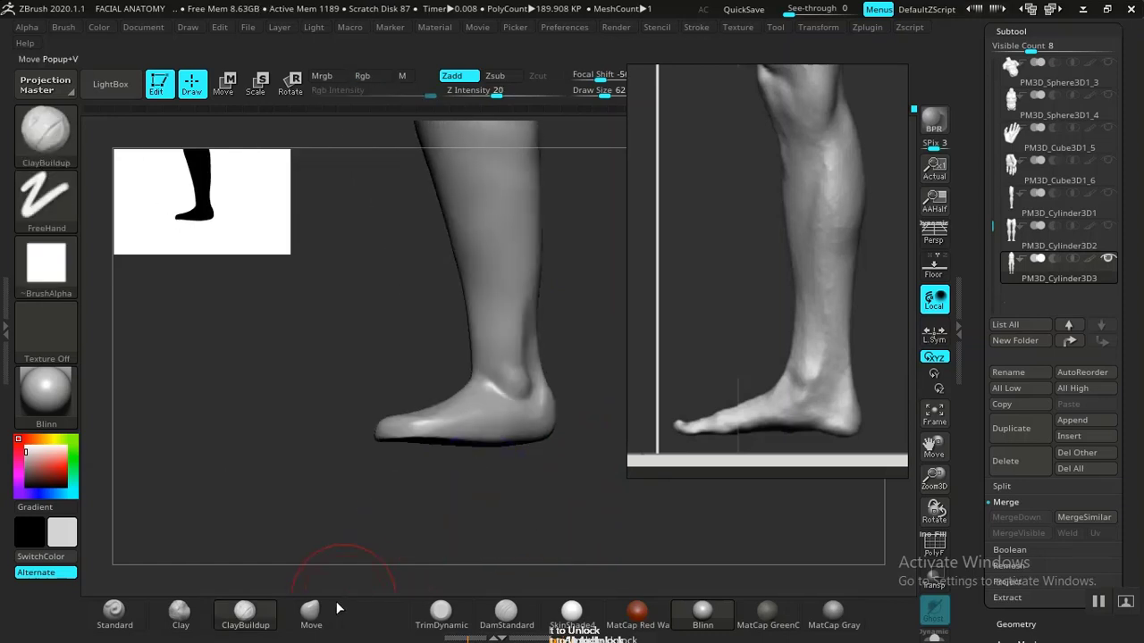
{"action": "left_click", "coordinate": [310, 612]}
{"action": "left_click_drag", "start_coordinate": [489, 443], "coordinate": [488, 442]}
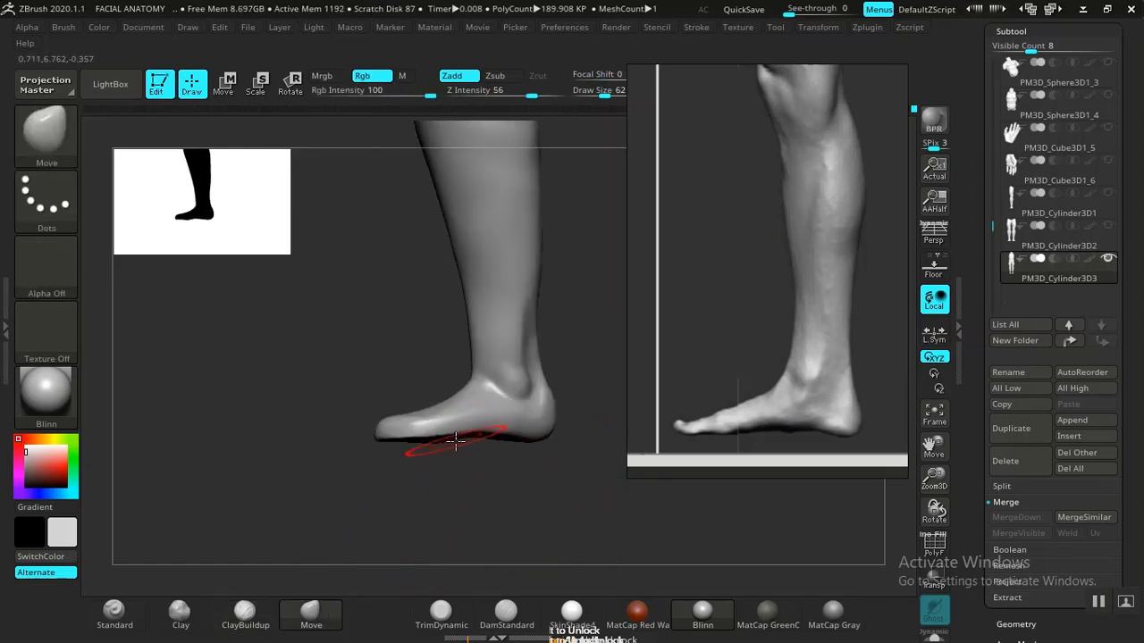
{"action": "mouse_move", "coordinate": [467, 441]}
{"action": "left_mouse_down"}
{"action": "mouse_move", "coordinate": [474, 468]}
{"action": "mouse_move", "coordinate": [485, 403]}
{"action": "mouse_move", "coordinate": [507, 427]}
{"action": "left_mouse_up"}
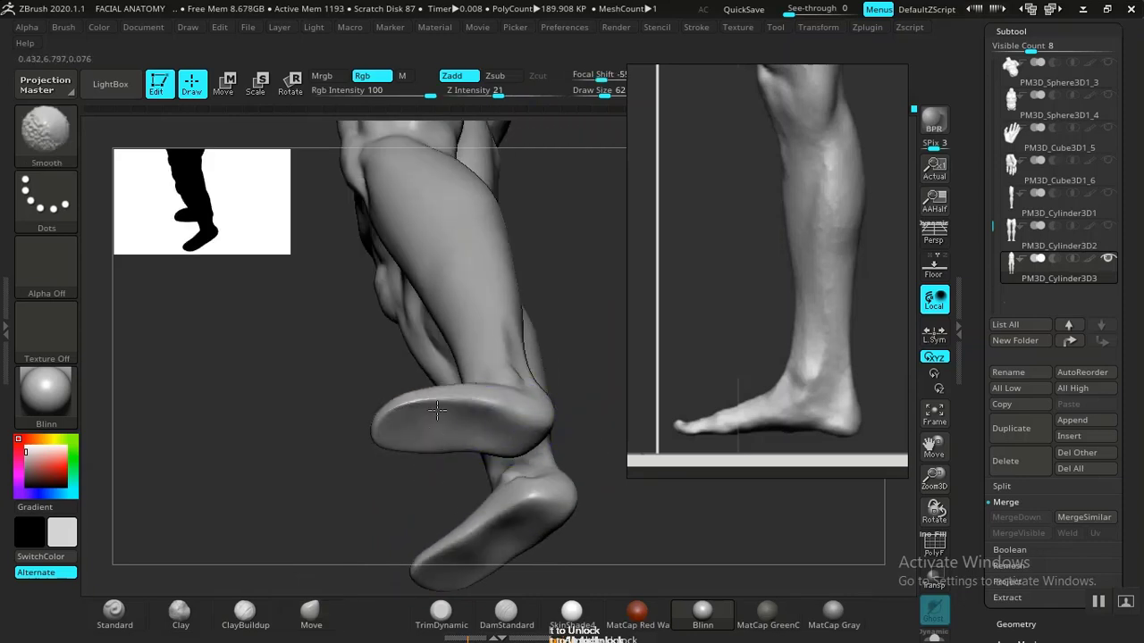
{"action": "left_click_drag", "start_coordinate": [437, 411], "coordinate": [498, 409], "text": "shift"}
{"action": "left_click_drag", "start_coordinate": [567, 564], "coordinate": [617, 587]}
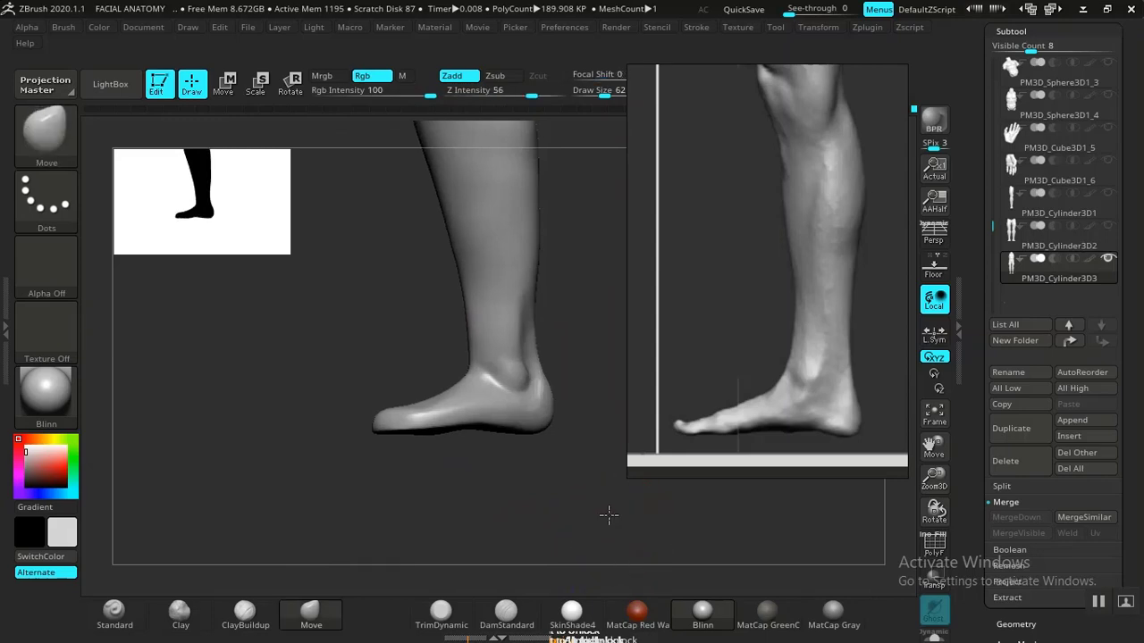
{"action": "left_click_drag", "start_coordinate": [609, 515], "coordinate": [792, 483]}
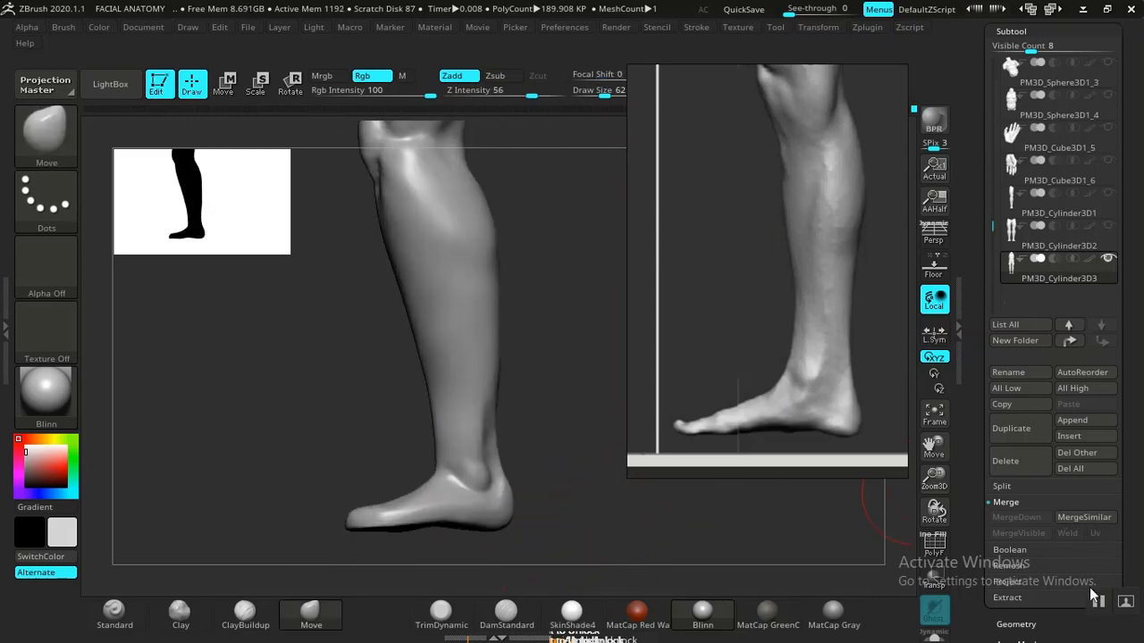